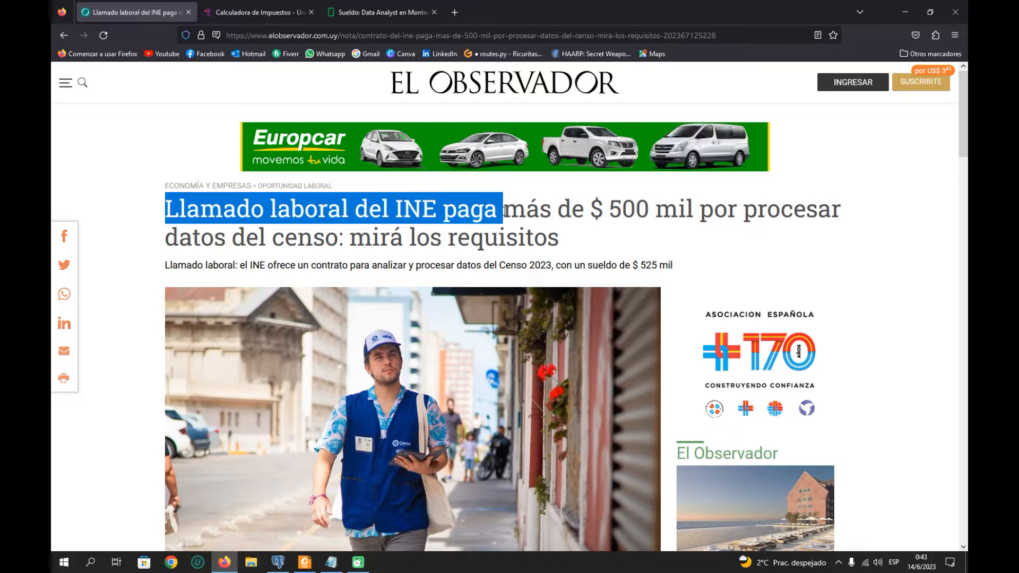
# Examine the INE job article's headline, selecting the $ 500 mil pay, census data and requirements phrases in turn.
pyautogui.moveTo(504, 209); pyautogui.dragTo(695, 209)
pyautogui.moveTo(591, 210); pyautogui.dragTo(714, 209)
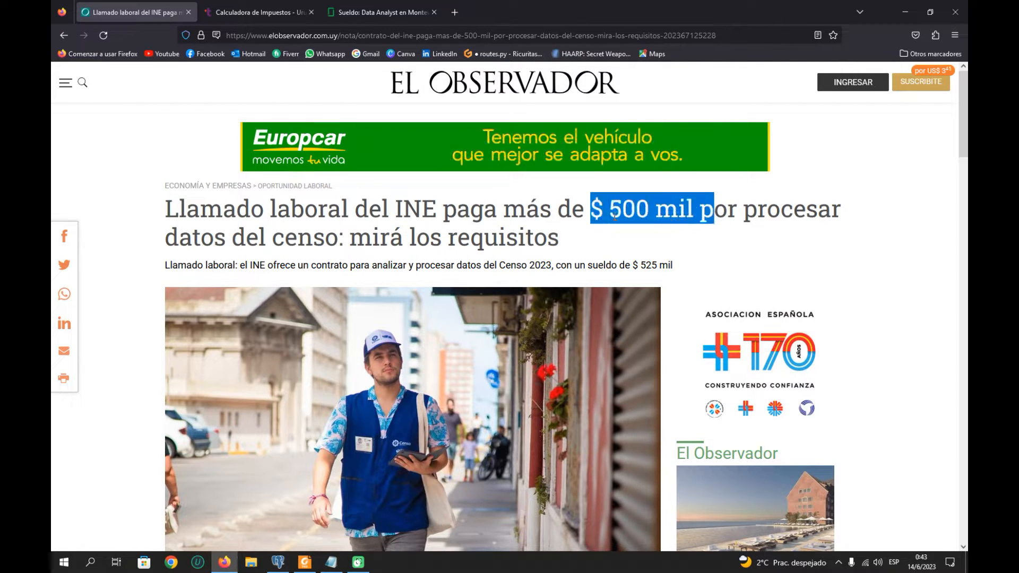
pyautogui.click(599, 215)
pyautogui.moveTo(601, 214); pyautogui.dragTo(574, 232)
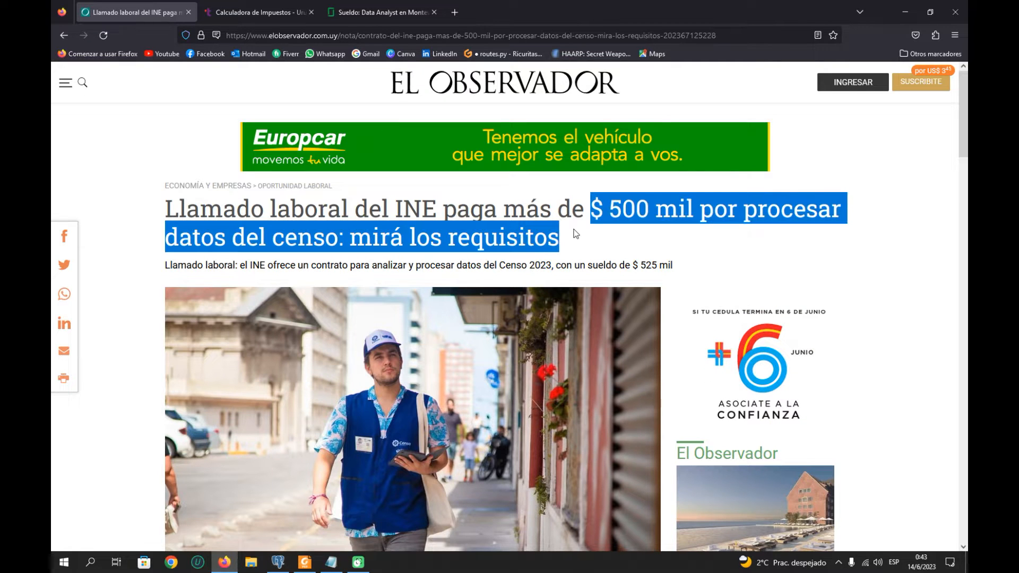
pyautogui.click(338, 236)
pyautogui.moveTo(180, 237); pyautogui.dragTo(514, 239)
pyautogui.moveTo(594, 237); pyautogui.dragTo(347, 242)
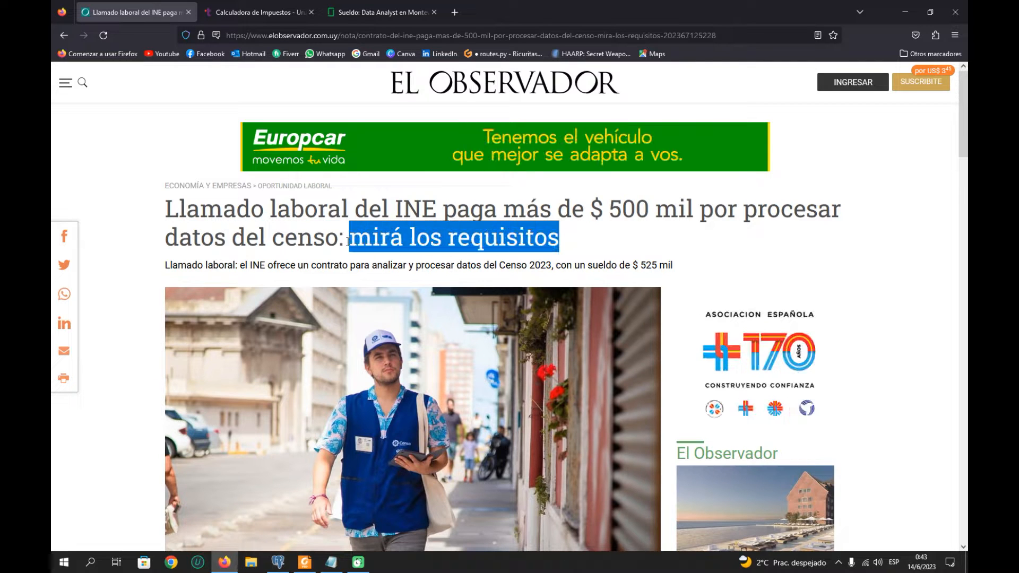
pyautogui.click(397, 223)
pyautogui.moveTo(570, 243); pyautogui.dragTo(167, 210)
pyautogui.click(397, 218)
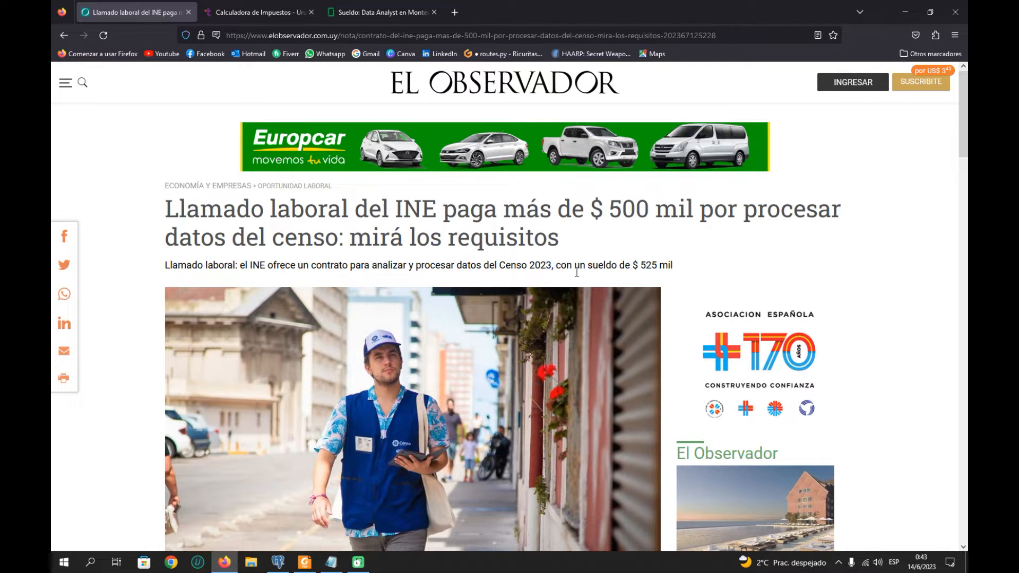
# Examine the article's subheading about the Censo 2023 contract and its salary, and compare it with the pay stated in the headline.
pyautogui.moveTo(675, 264); pyautogui.dragTo(177, 264)
pyautogui.click(439, 252)
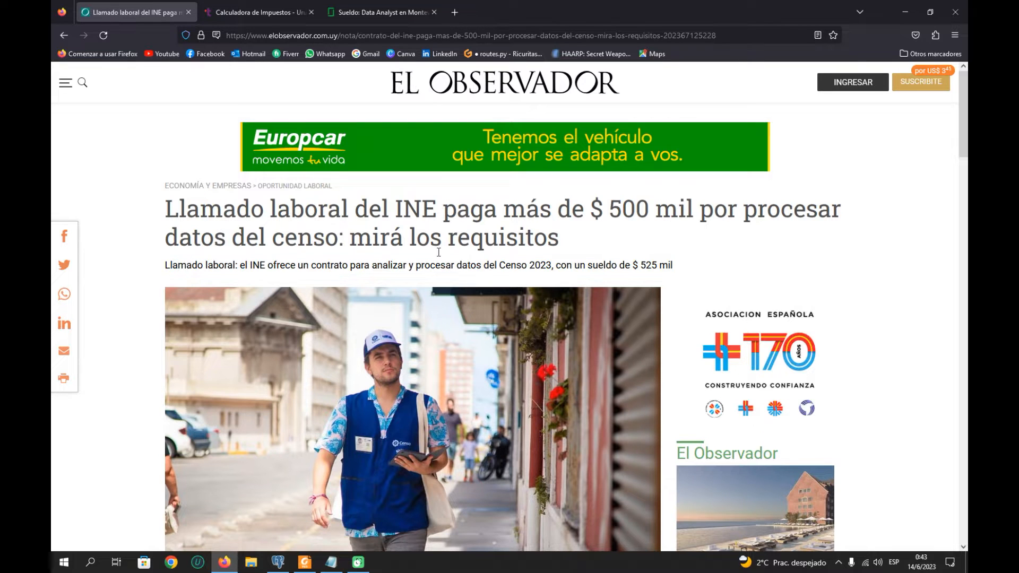
pyautogui.moveTo(686, 273); pyautogui.dragTo(640, 267)
pyautogui.moveTo(672, 266)
pyautogui.mouseDown()
pyautogui.moveTo(605, 265)
pyautogui.moveTo(673, 266)
pyautogui.mouseUp()
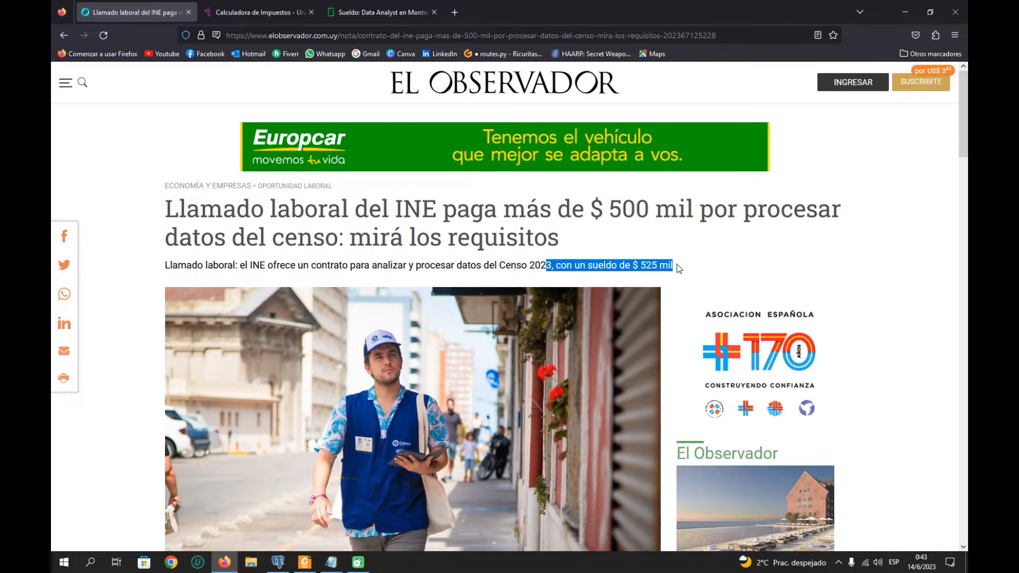
pyautogui.click(534, 250)
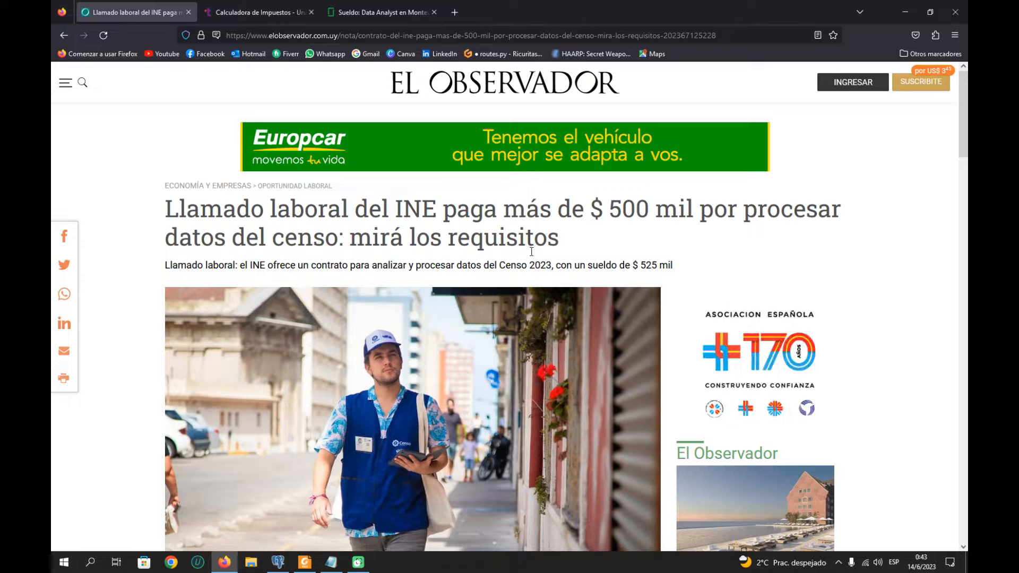
pyautogui.moveTo(685, 267); pyautogui.dragTo(166, 265)
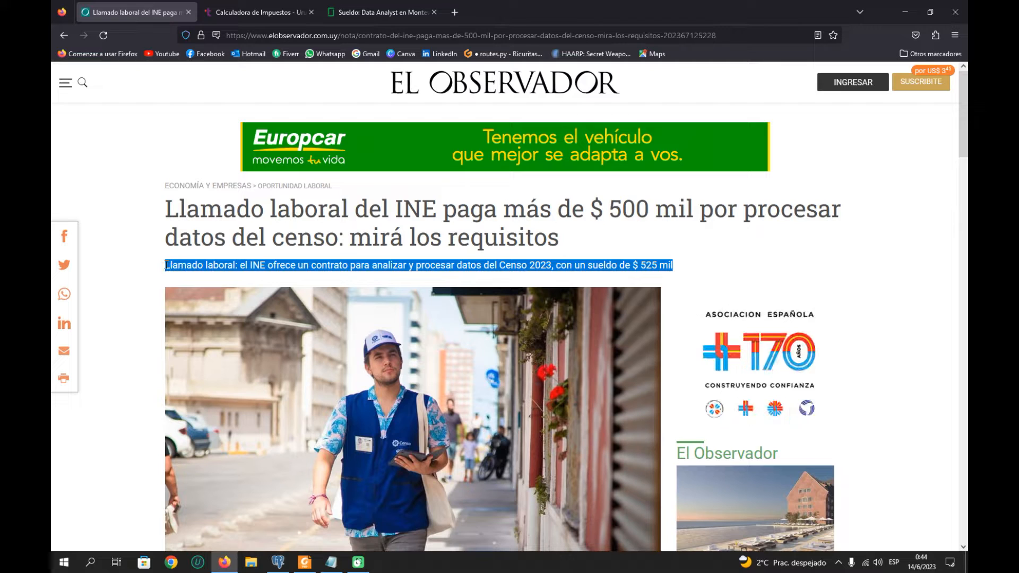
pyautogui.click(361, 236)
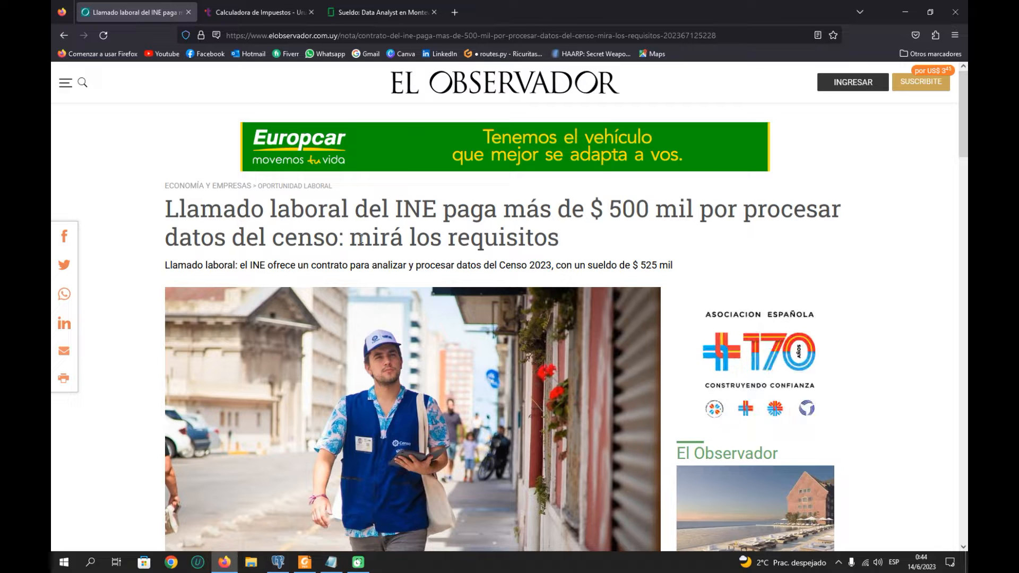
pyautogui.moveTo(592, 208); pyautogui.dragTo(719, 236)
pyautogui.click(685, 239)
# Switch to the TDR_Analista_Elaboracion_visualizadores-1.pdf document in Foxit PDF Reader and skim it from the title to the payment schedule.
pyautogui.moveTo(306, 564)
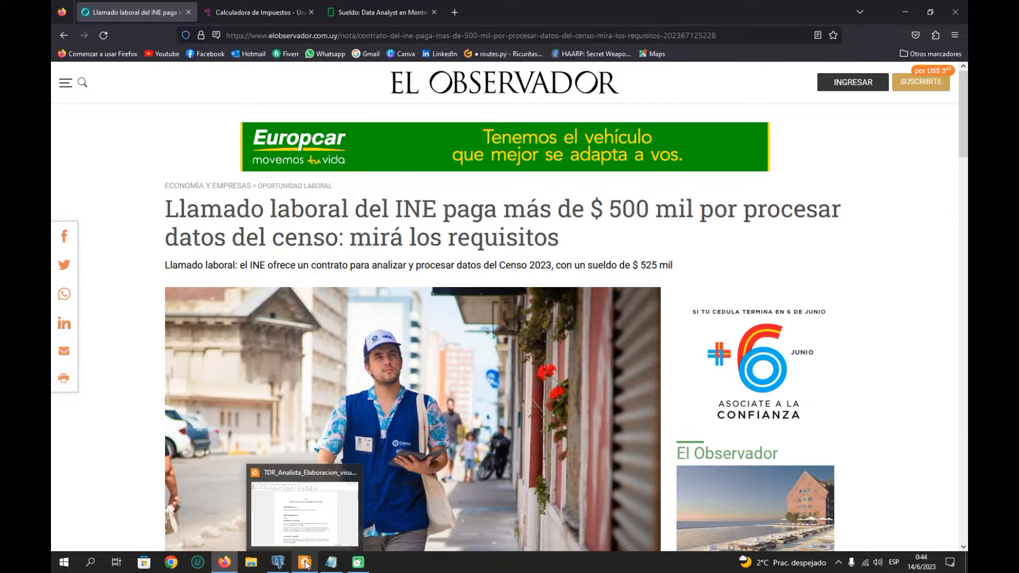
pyautogui.click(306, 564)
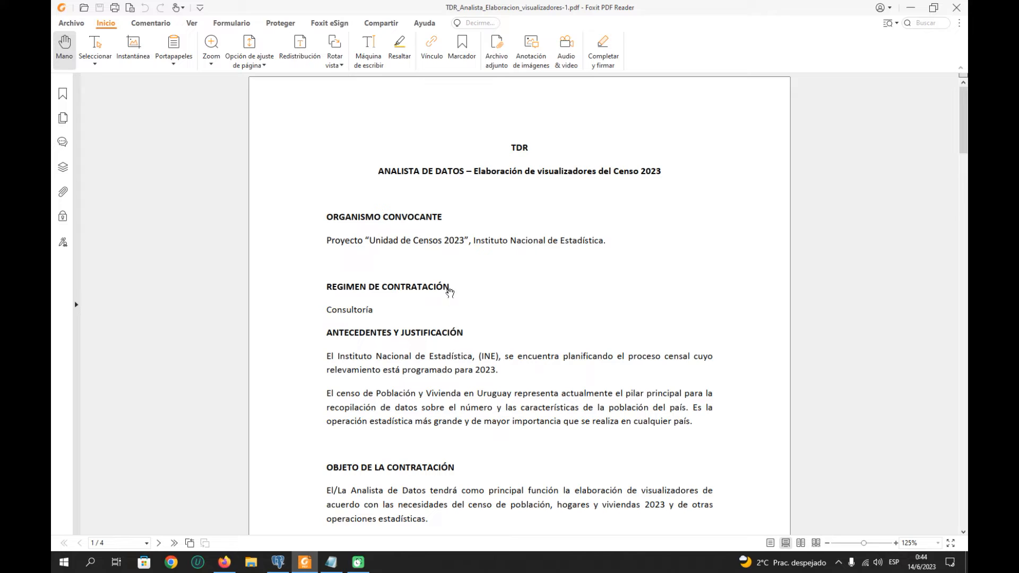
pyautogui.scroll(-2, 456, 329)
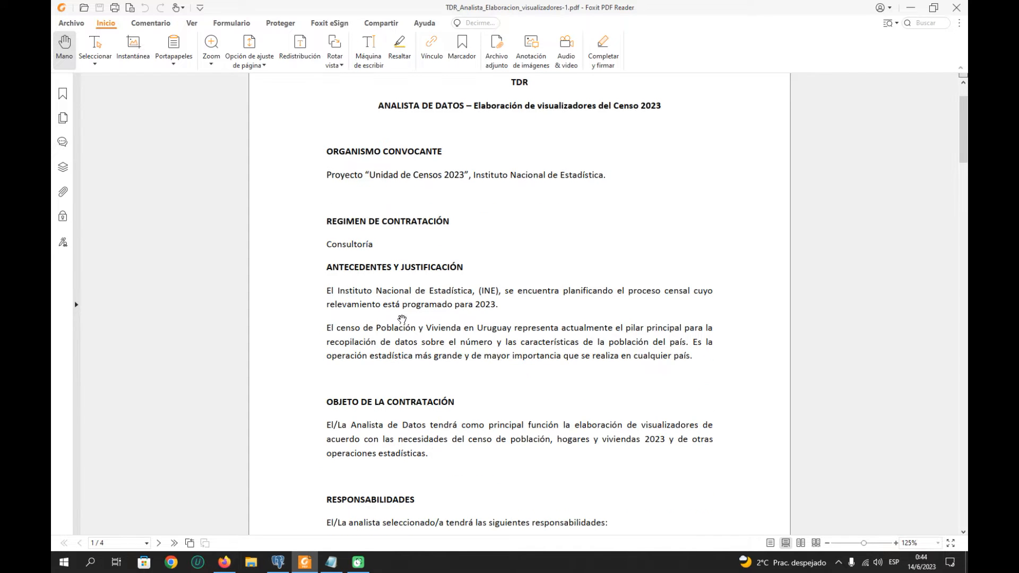
pyautogui.scroll(-5, 487, 298)
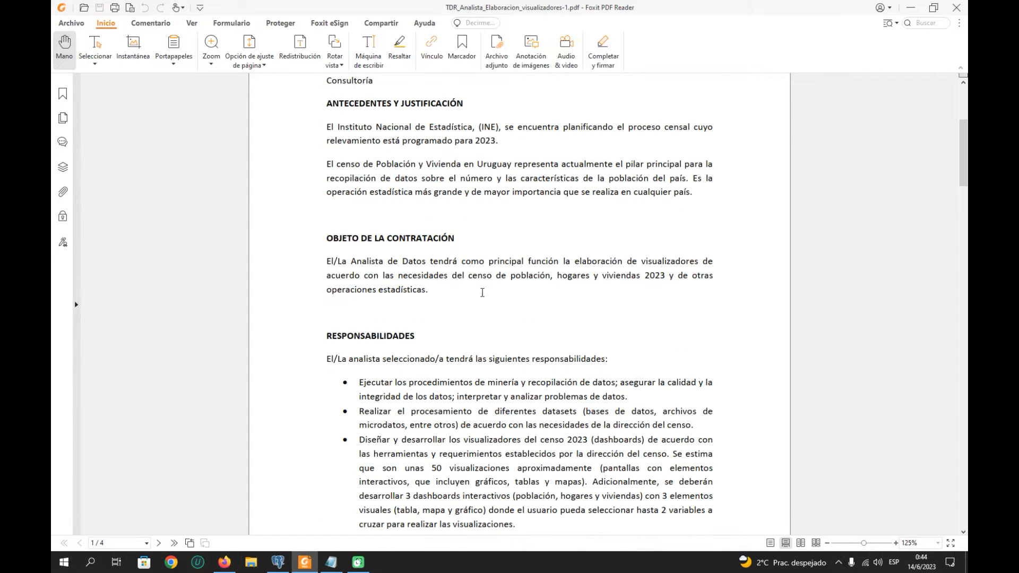
pyautogui.scroll(-2, 479, 295)
pyautogui.scroll(-1, 478, 305)
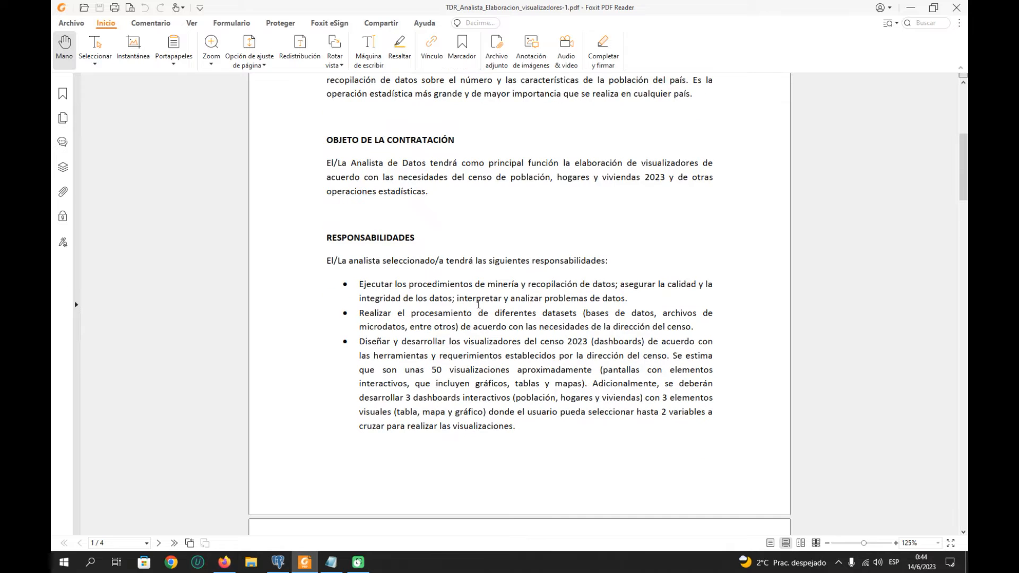
pyautogui.scroll(-10, 501, 285)
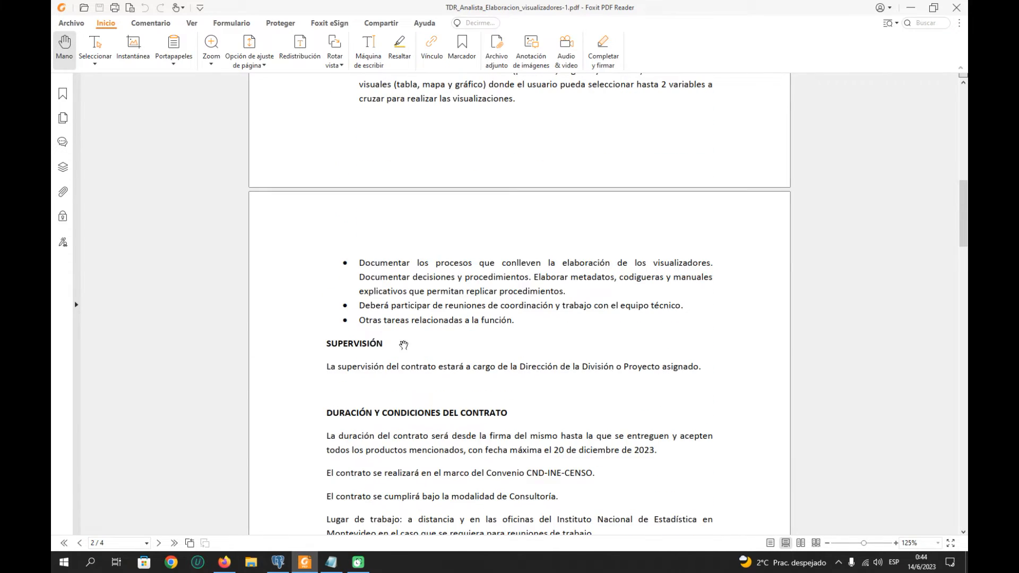
pyautogui.scroll(-2, 330, 339)
pyautogui.scroll(-2, 529, 364)
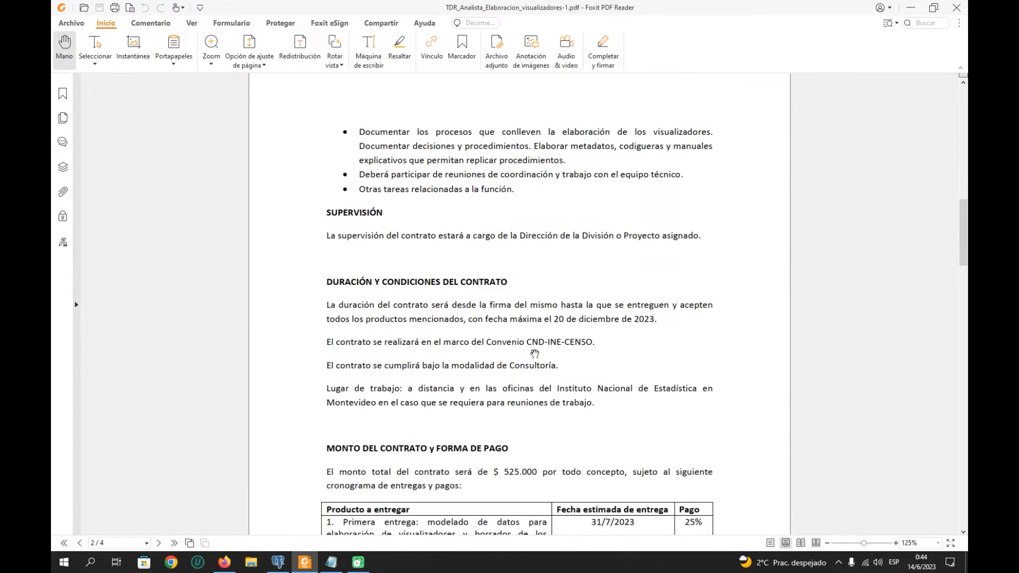
pyautogui.scroll(-5, 621, 327)
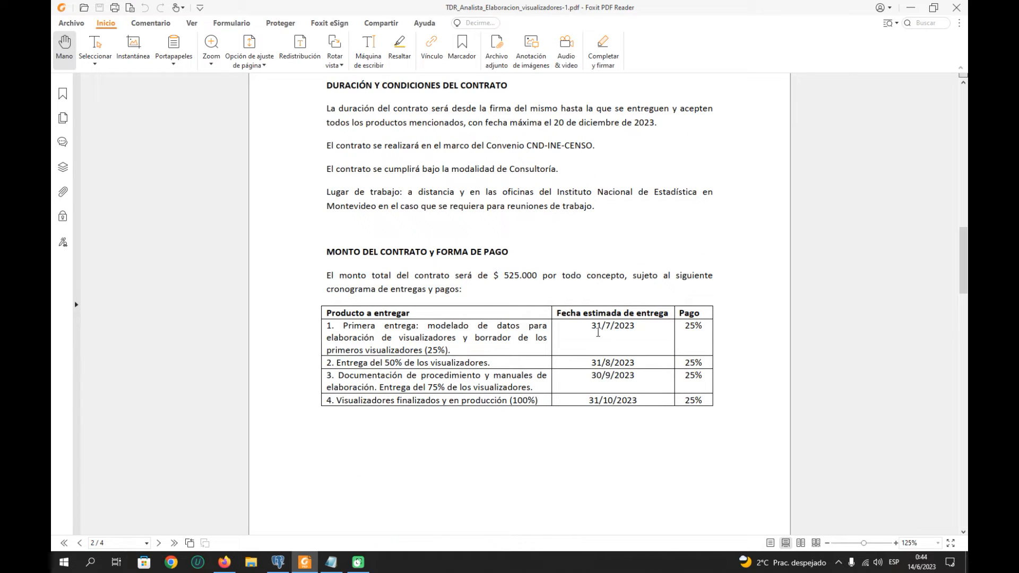
pyautogui.scroll(-4, 485, 391)
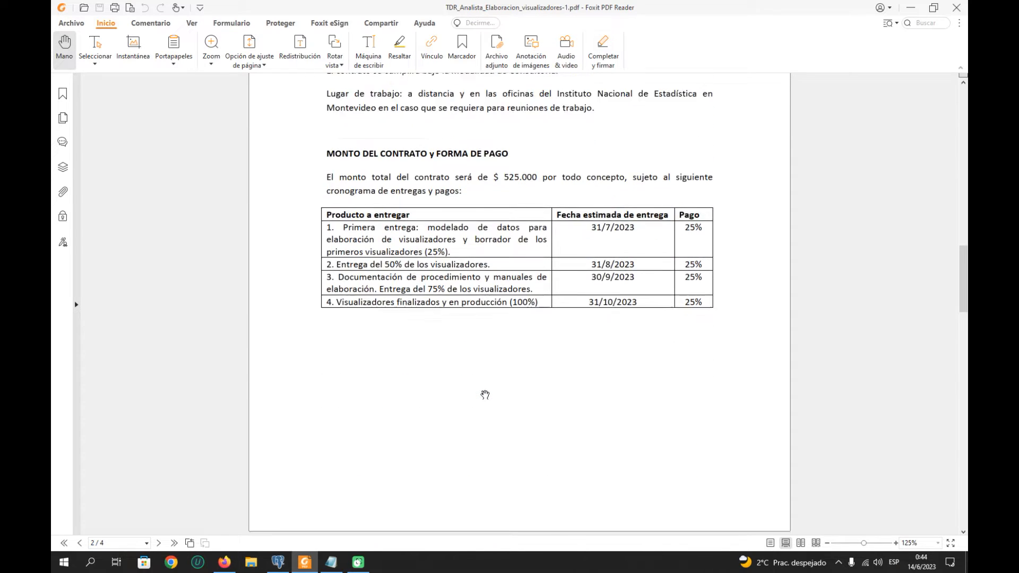
# Examine the contract's maximum end date and the first delivery date in the schedule, selecting each date.
pyautogui.scroll(6, 487, 383)
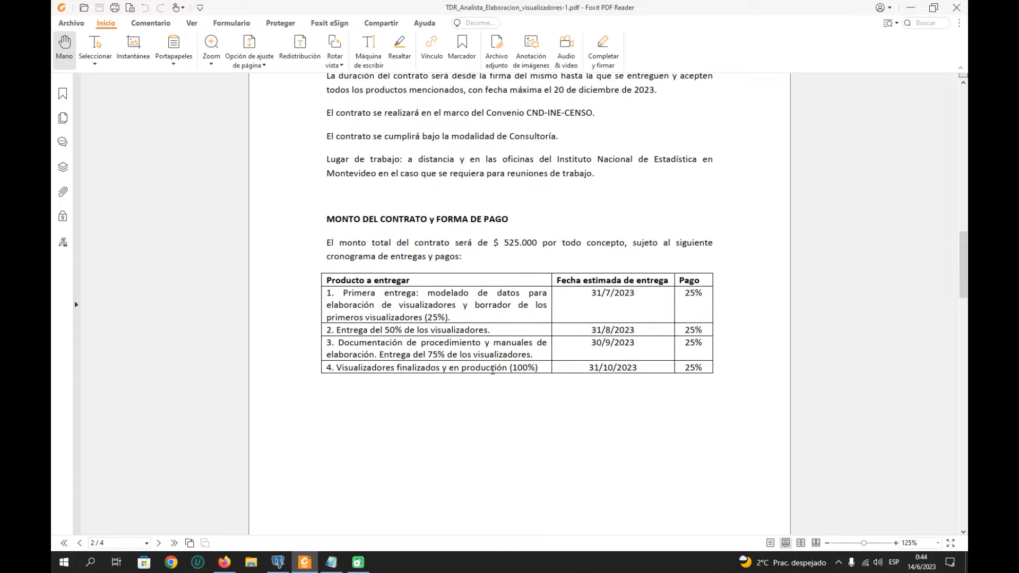
pyautogui.moveTo(555, 222); pyautogui.dragTo(660, 223)
pyautogui.click(629, 229)
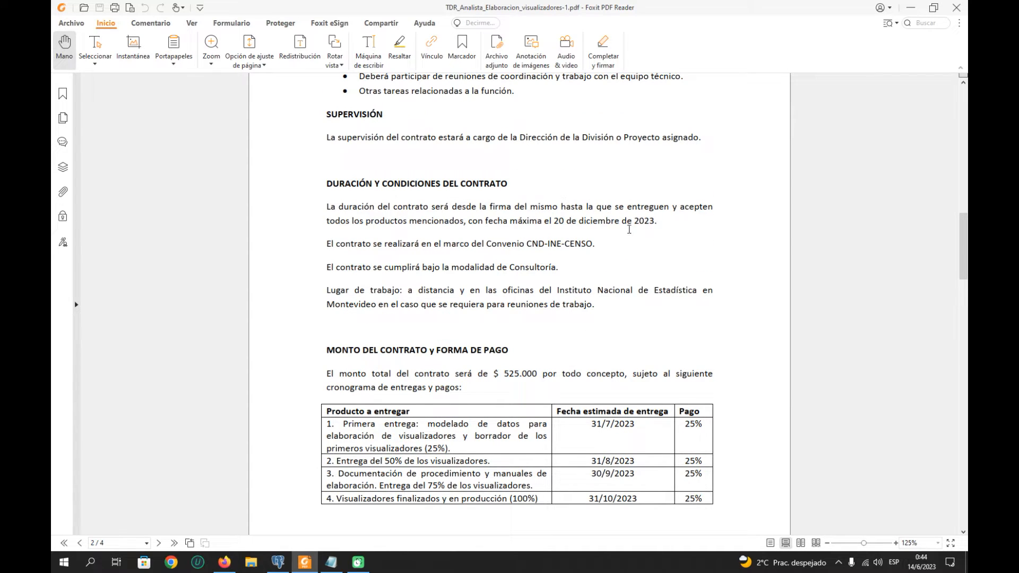
pyautogui.scroll(-2, 613, 281)
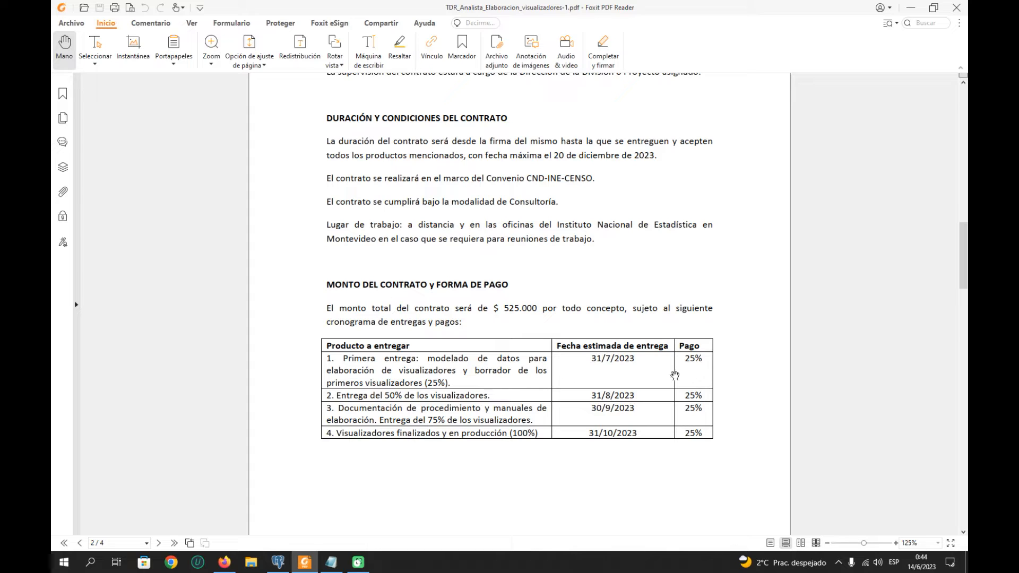
pyautogui.moveTo(594, 358); pyautogui.dragTo(640, 359)
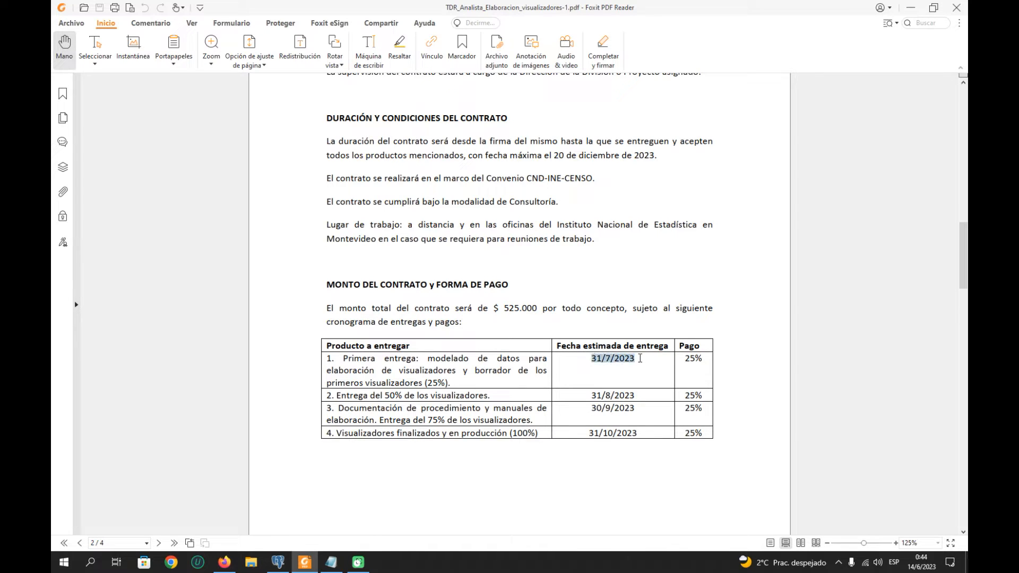
pyautogui.click(640, 358)
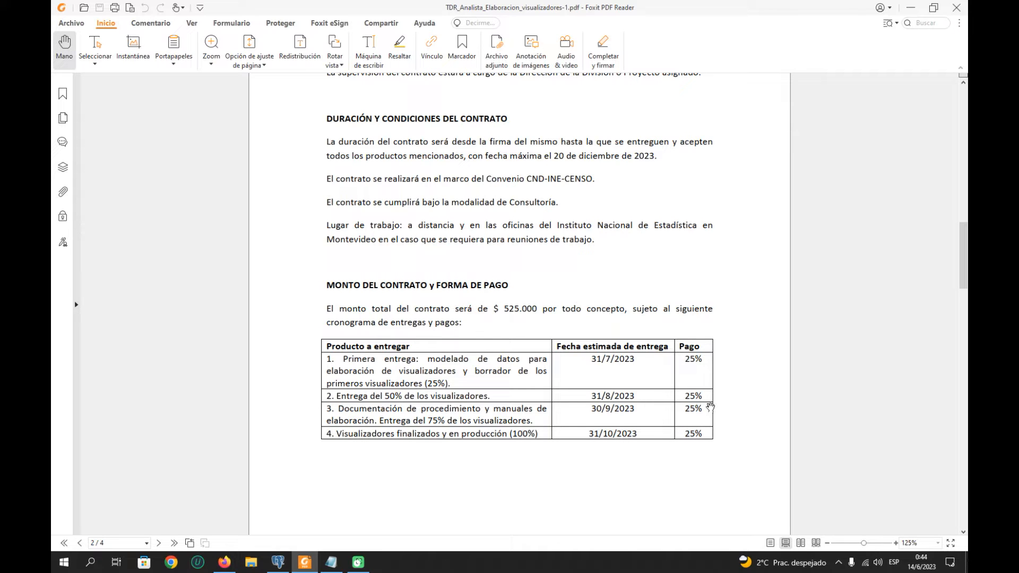
# Examine the deliverables, estimated dates and payment percentages in the contract's schedule table alongside the duration conditions.
pyautogui.scroll(-1, 615, 374)
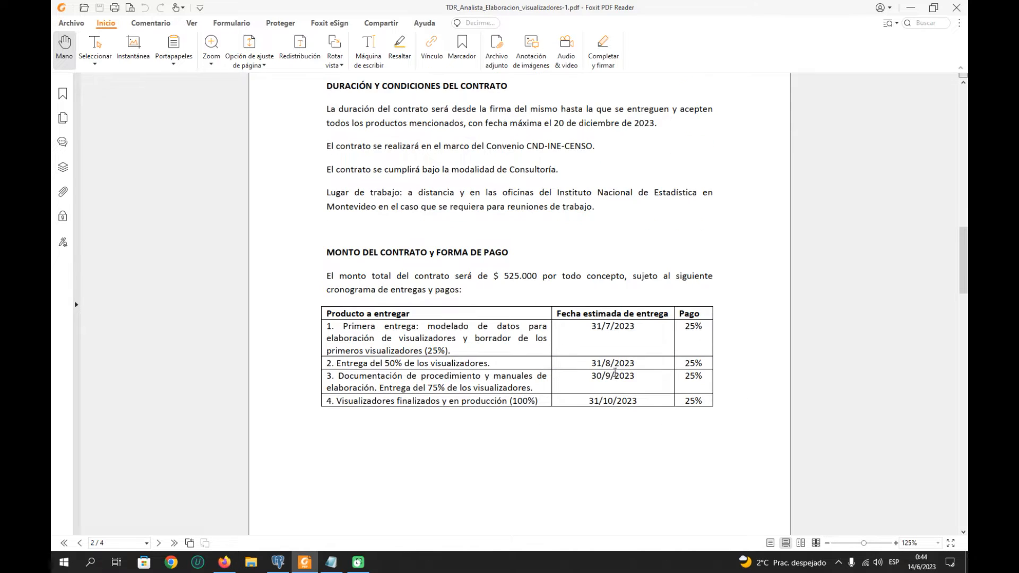
pyautogui.scroll(2, 615, 374)
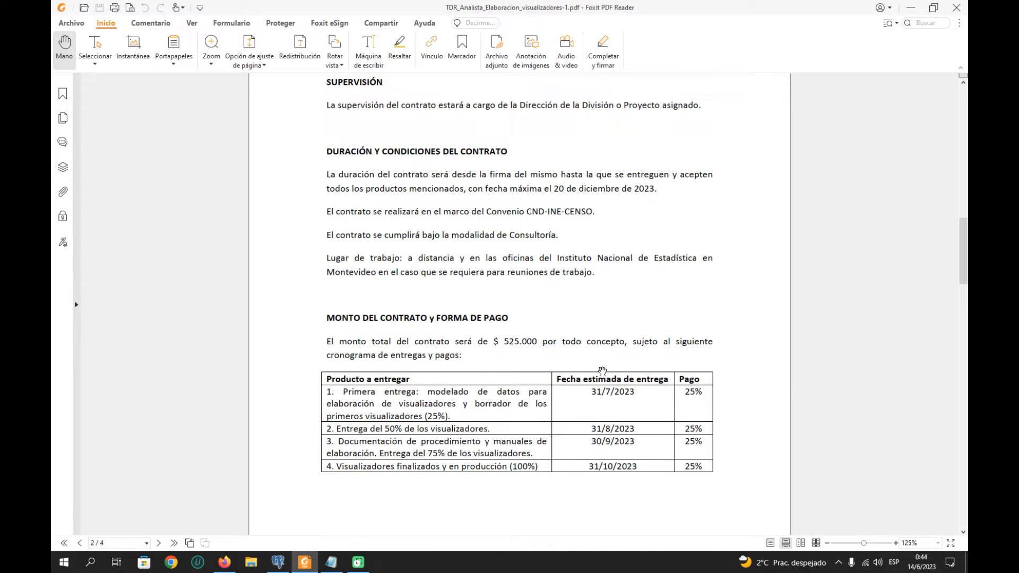
pyautogui.scroll(-1, 489, 211)
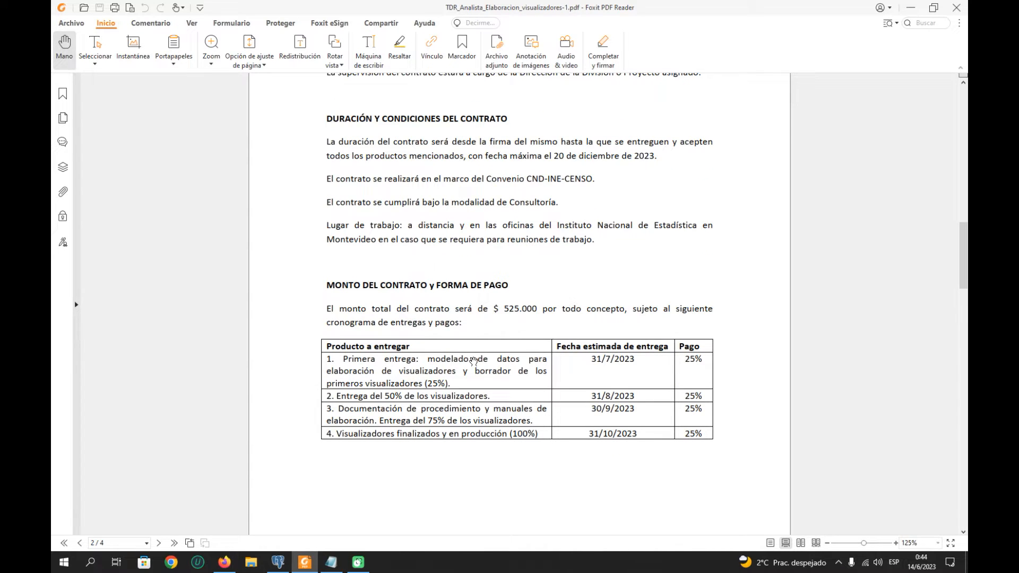
pyautogui.scroll(-2, 467, 298)
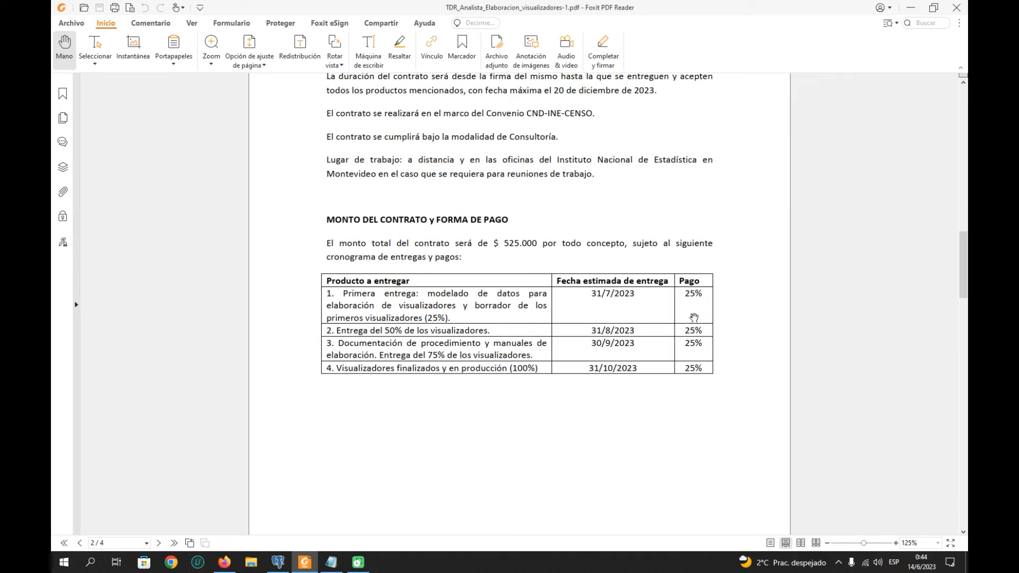
pyautogui.scroll(2, 570, 218)
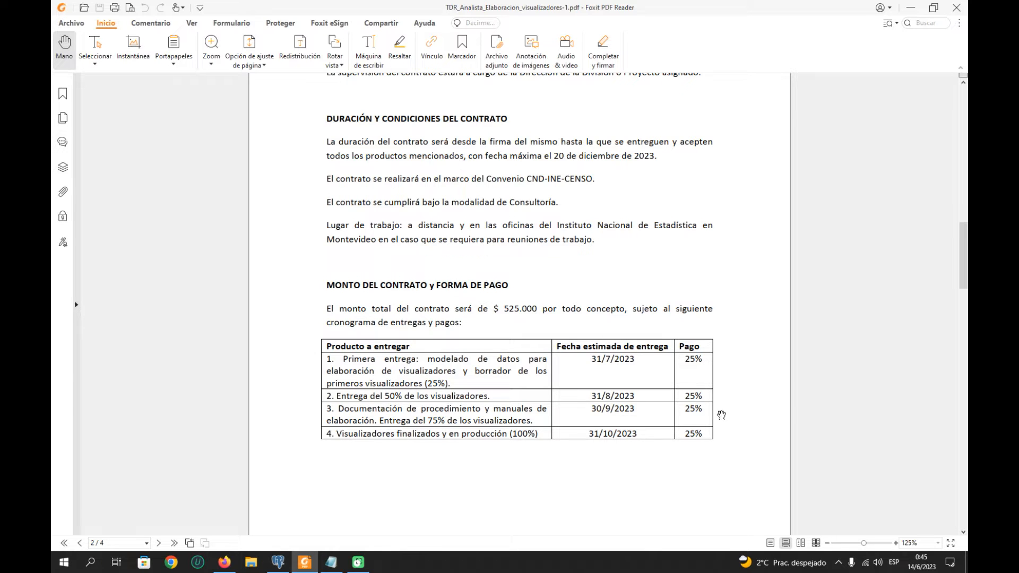
pyautogui.scroll(3, 567, 331)
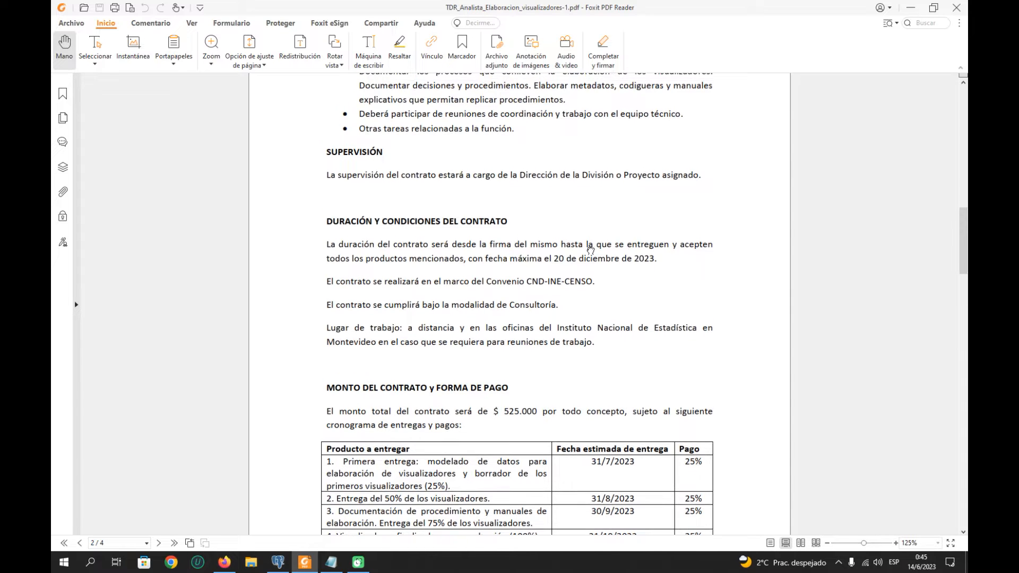
pyautogui.scroll(-4, 558, 268)
# Review the document again from its beginning through the responsibilities and contract conditions to the REQUISITOS section on page 3.
pyautogui.scroll(8, 511, 289)
pyautogui.scroll(20, 569, 368)
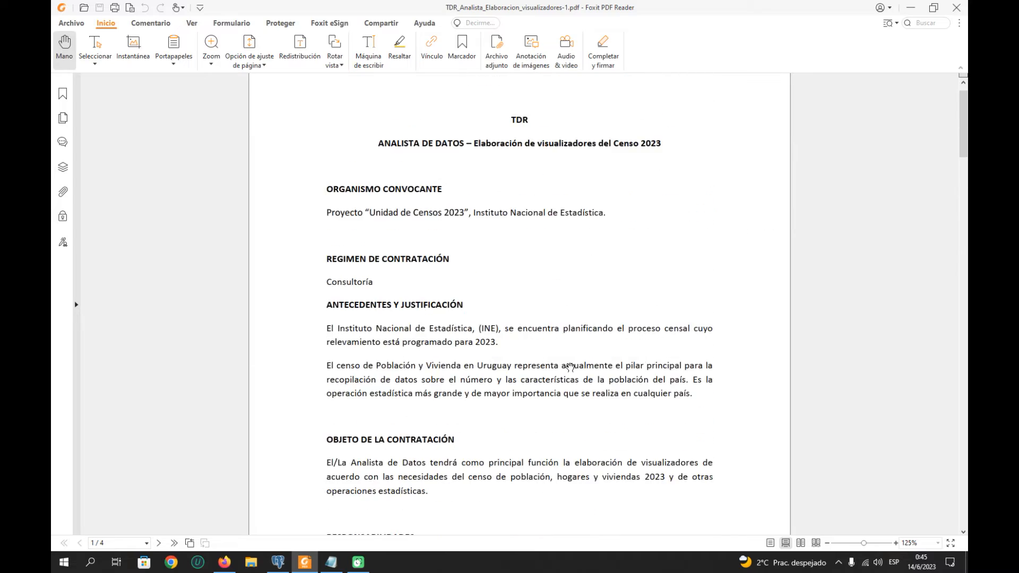
pyautogui.scroll(-6, 549, 359)
pyautogui.scroll(-3, 550, 359)
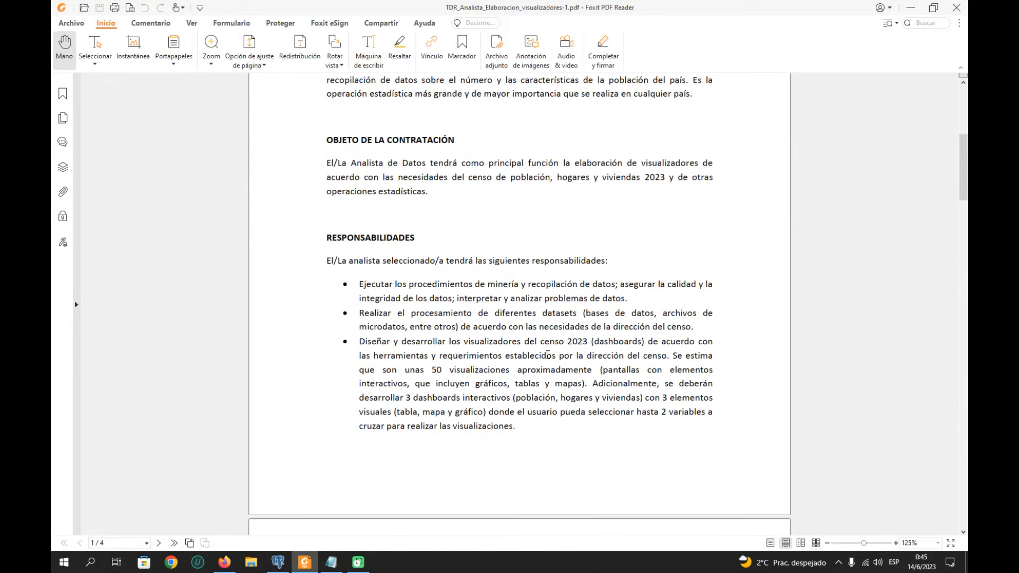
pyautogui.scroll(-19, 548, 355)
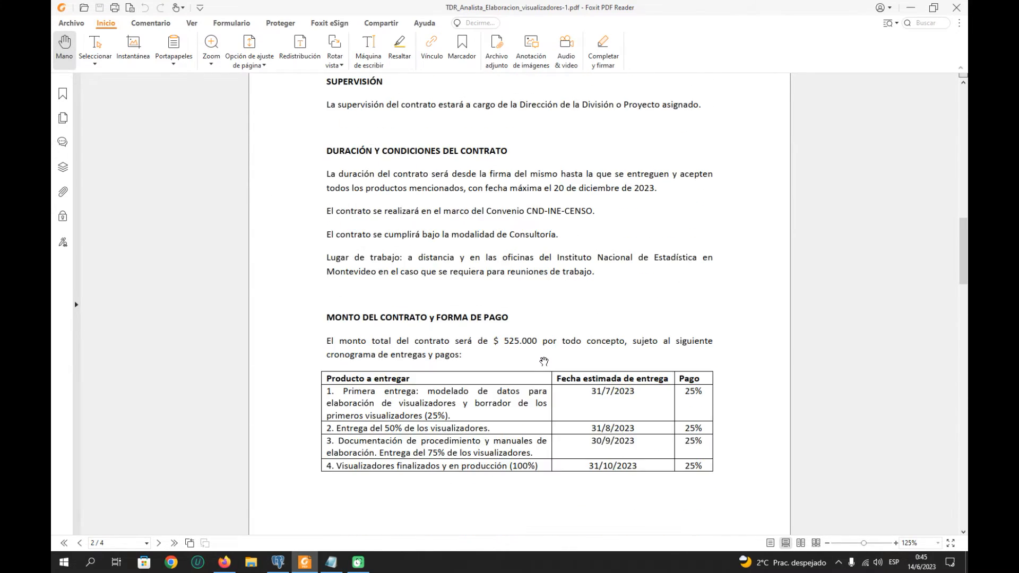
pyautogui.scroll(1, 537, 343)
pyautogui.scroll(3, 494, 266)
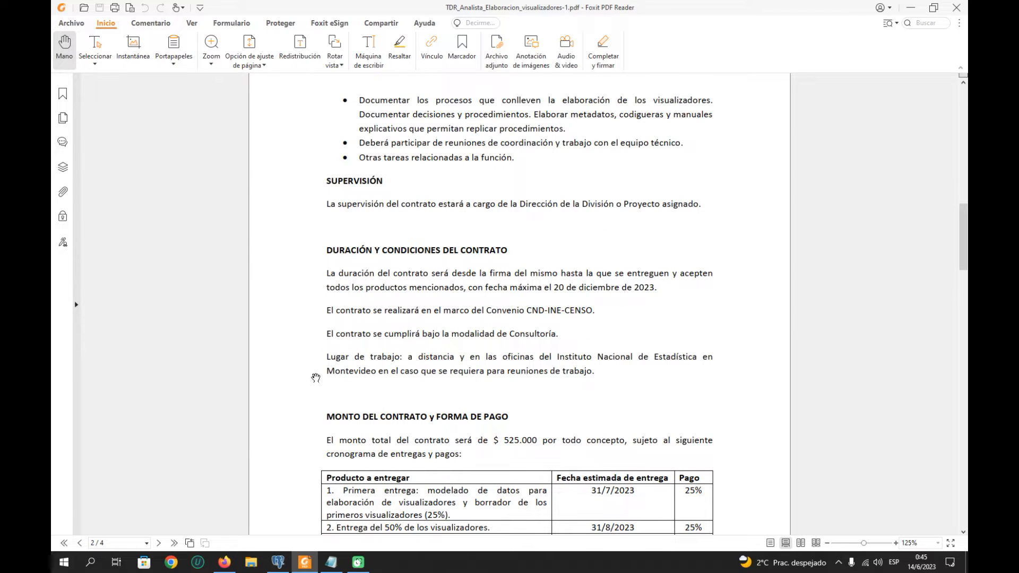
pyautogui.scroll(-3, 568, 341)
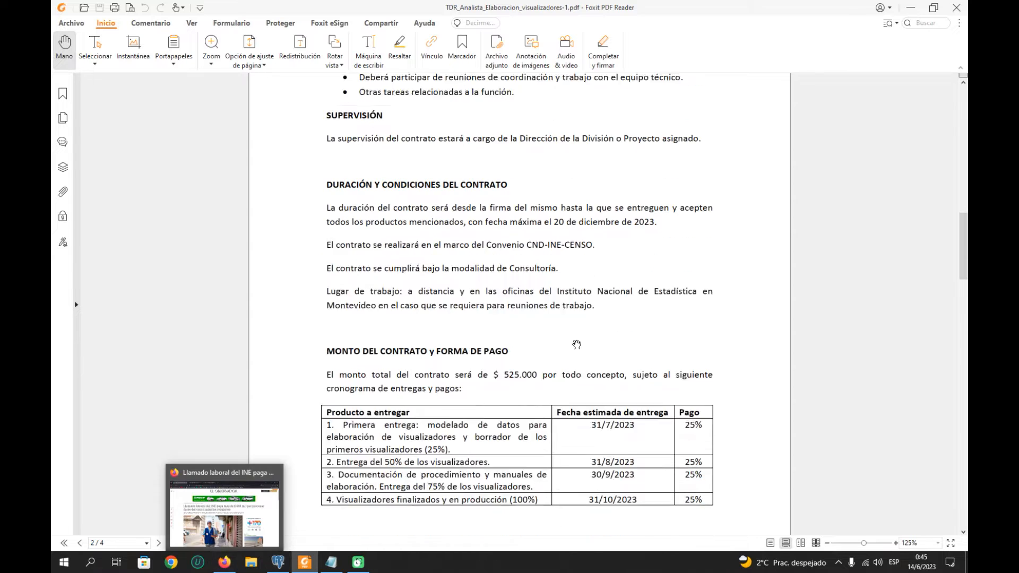
pyautogui.scroll(-17, 568, 341)
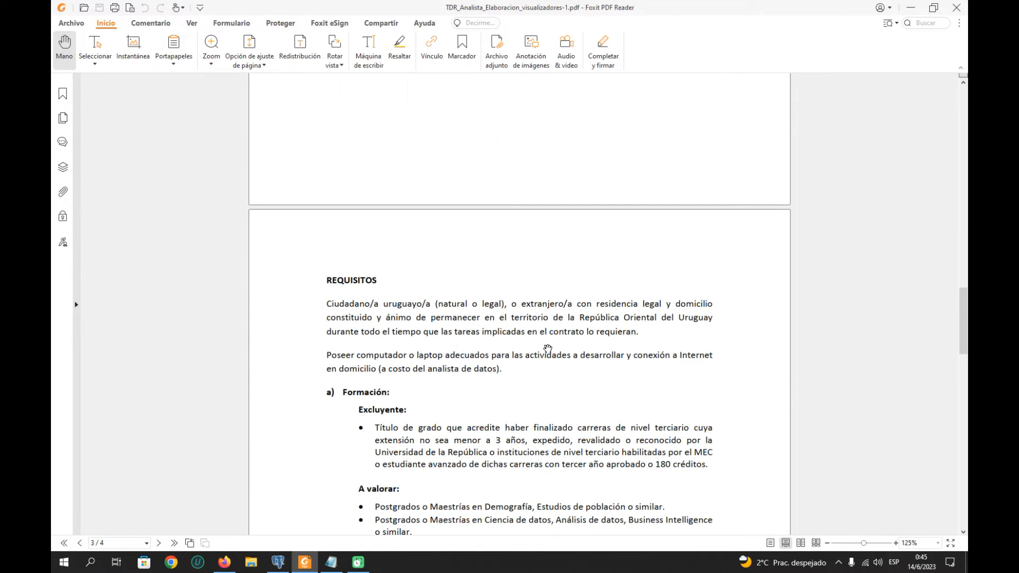
# Read the Formación and Experiencia requirements in the REQUISITOS section of the terms of reference.
pyautogui.scroll(-5, 548, 349)
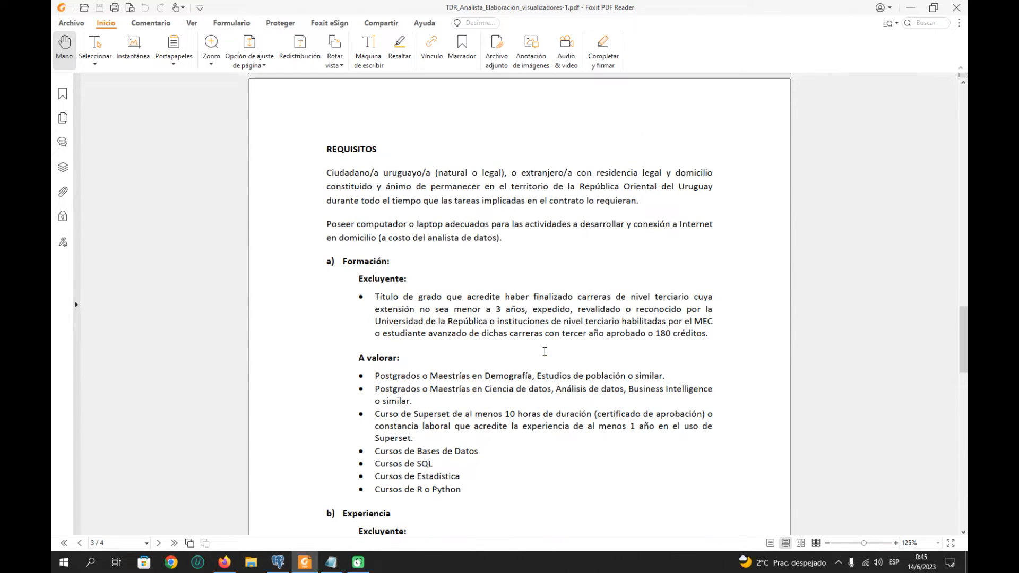
pyautogui.scroll(-5, 544, 351)
pyautogui.scroll(-2, 541, 355)
# Examine the contract's duration, Consultoría modality and payment schedule, selecting the modality sentence, and return to the document's title.
pyautogui.scroll(19, 541, 356)
pyautogui.scroll(10, 543, 356)
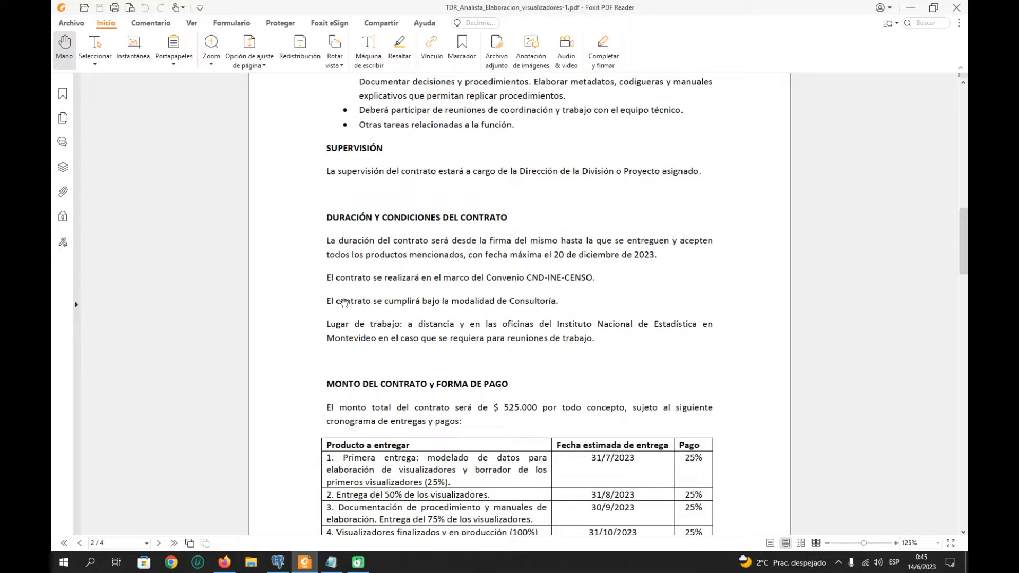
pyautogui.scroll(1, 457, 307)
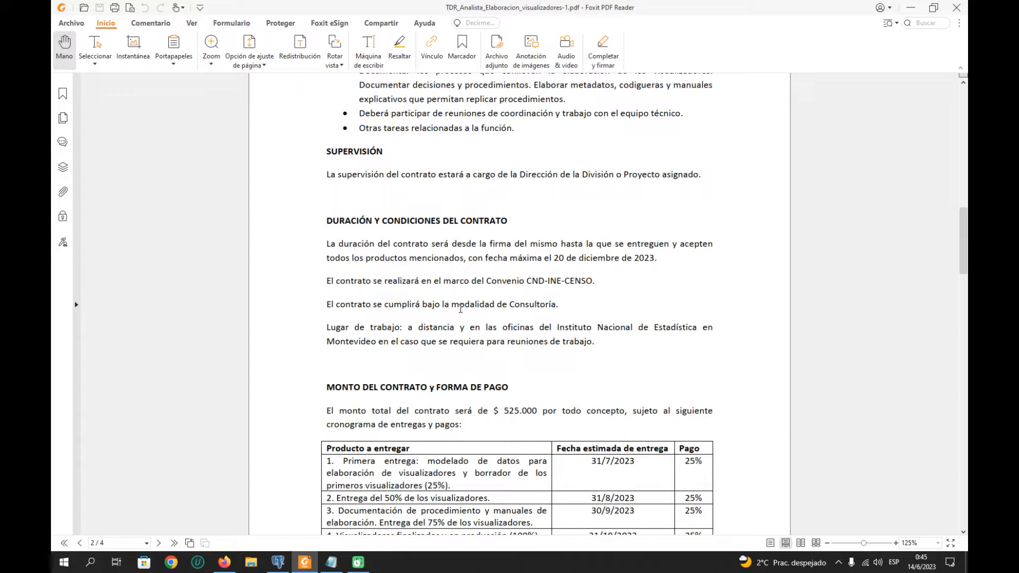
pyautogui.scroll(-2, 761, 400)
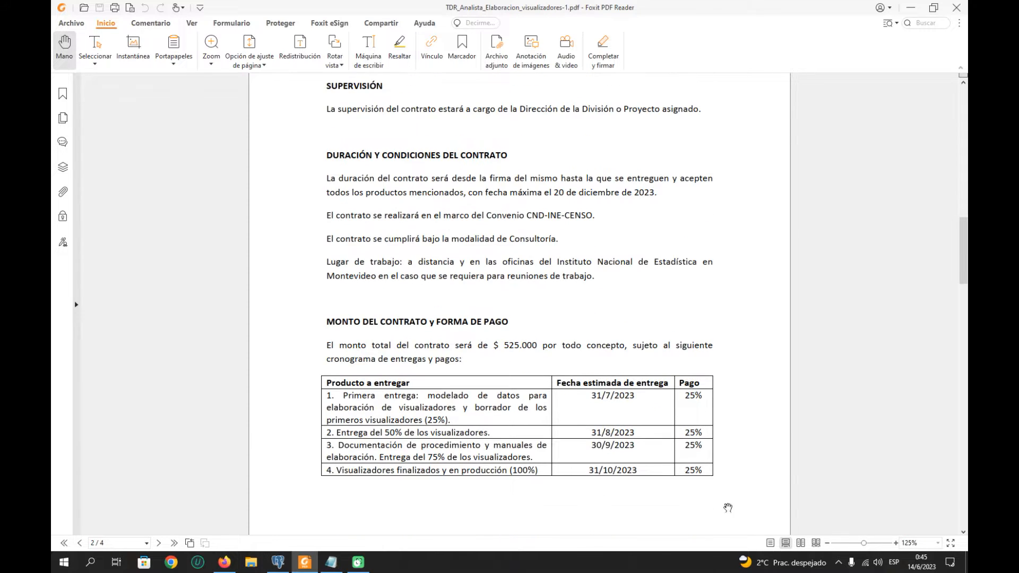
pyautogui.scroll(3, 495, 351)
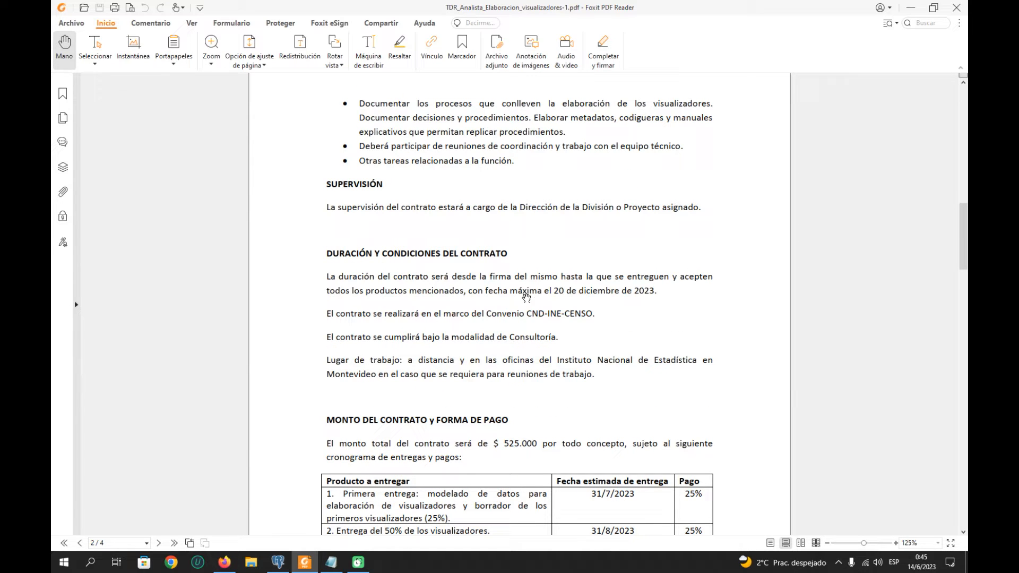
pyautogui.moveTo(327, 336); pyautogui.dragTo(557, 339)
pyautogui.click(588, 342)
pyautogui.scroll(-2, 342, 435)
pyautogui.scroll(4, 515, 440)
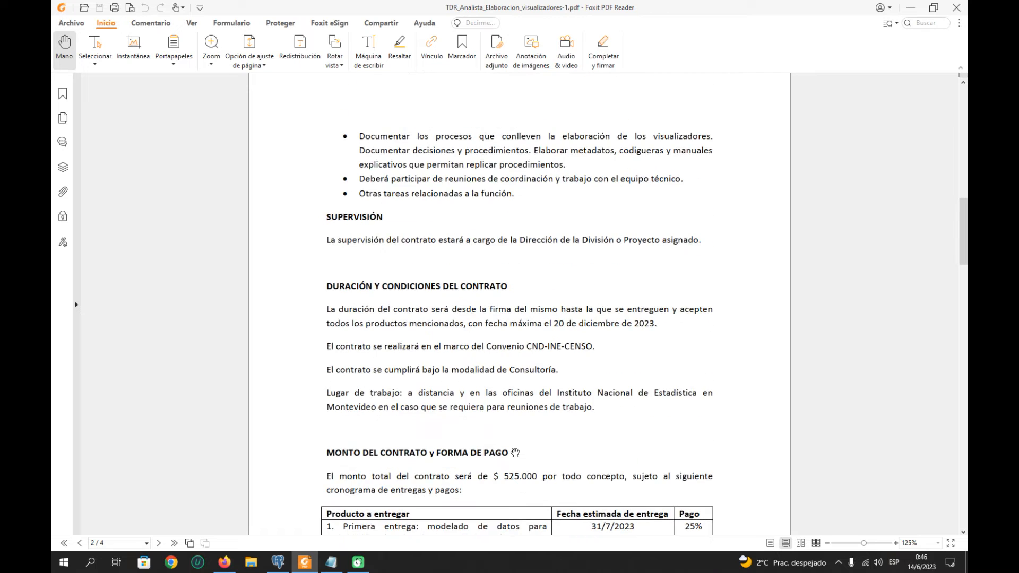
pyautogui.scroll(15, 513, 453)
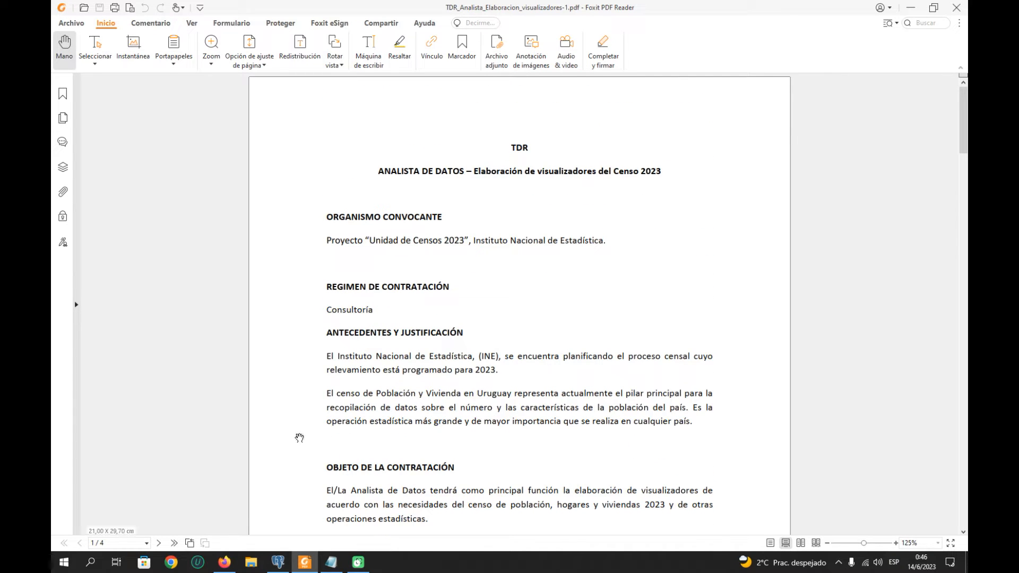
# Switch to the Uruguay salary calculator page in Firefox and examine its title and gross monthly salary, selecting each.
pyautogui.click(224, 562)
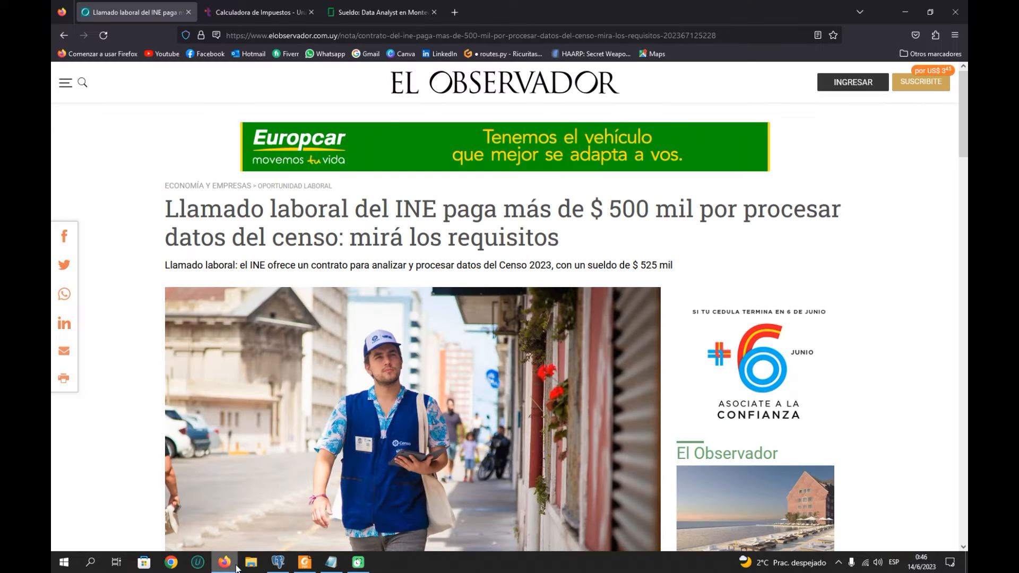
pyautogui.click(260, 11)
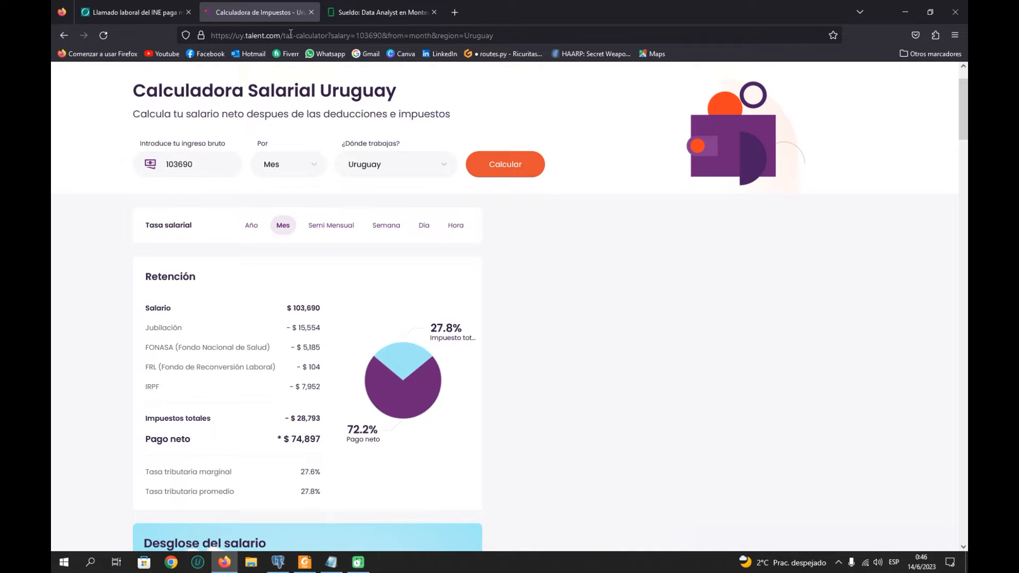
pyautogui.moveTo(137, 91); pyautogui.dragTo(407, 90)
pyautogui.click(406, 90)
pyautogui.moveTo(288, 310); pyautogui.dragTo(322, 310)
pyautogui.click(323, 313)
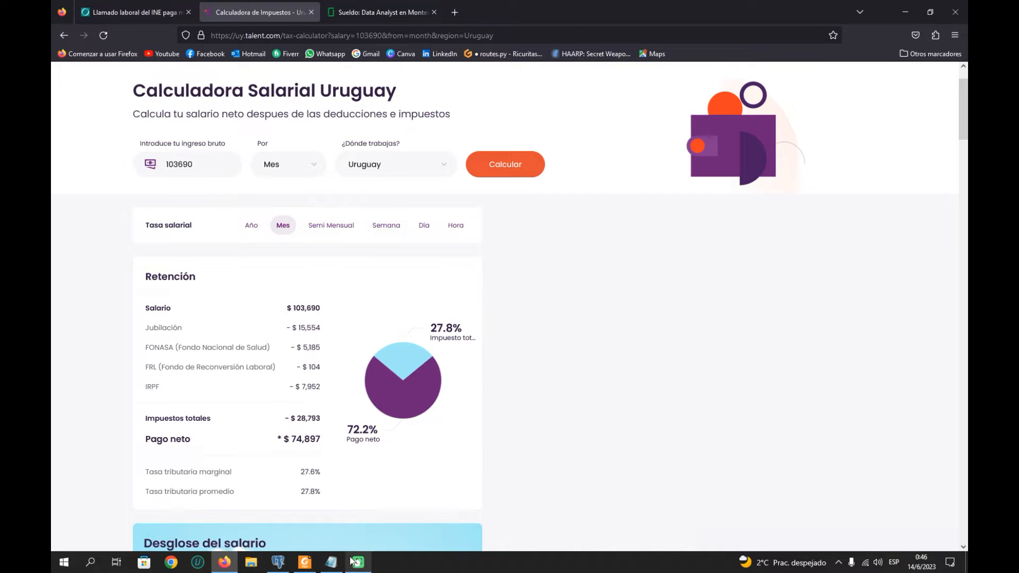
# Switch to the Notepad notes and examine the initial amount, the 21% IVA line and the amount after IVA.
pyautogui.click(333, 563)
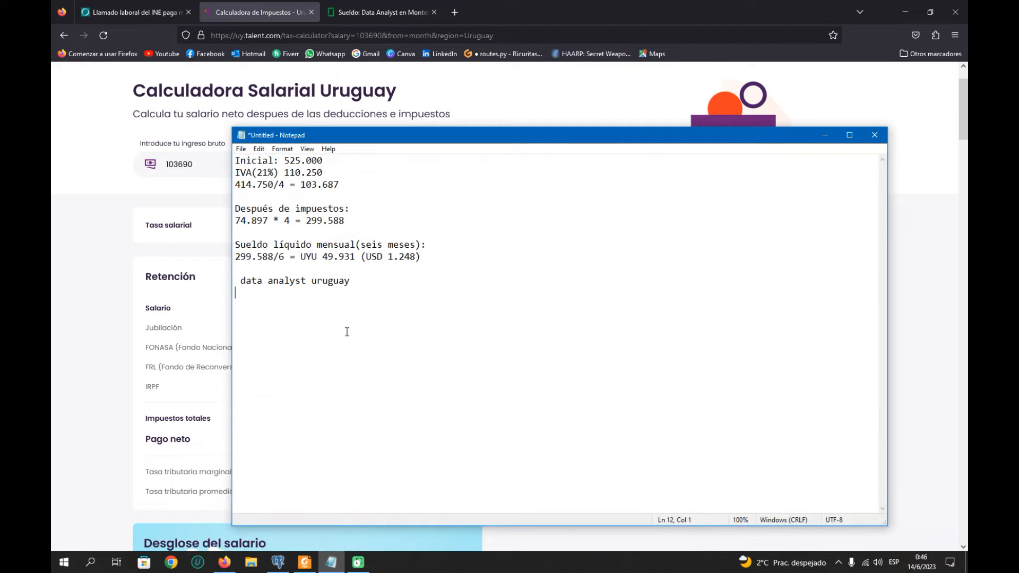
pyautogui.moveTo(237, 161); pyautogui.dragTo(332, 161)
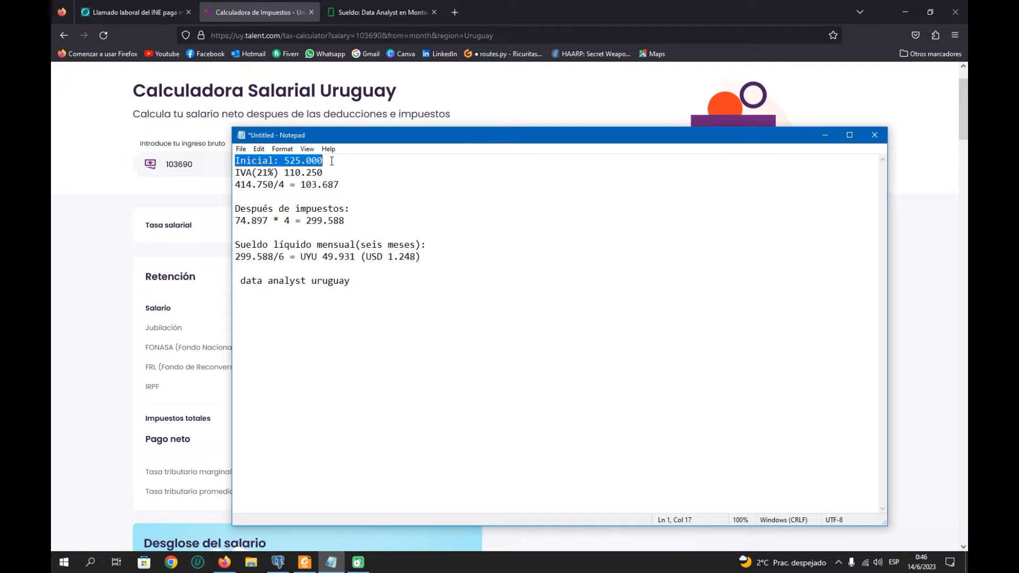
pyautogui.click(331, 165)
pyautogui.moveTo(331, 173); pyautogui.dragTo(234, 185)
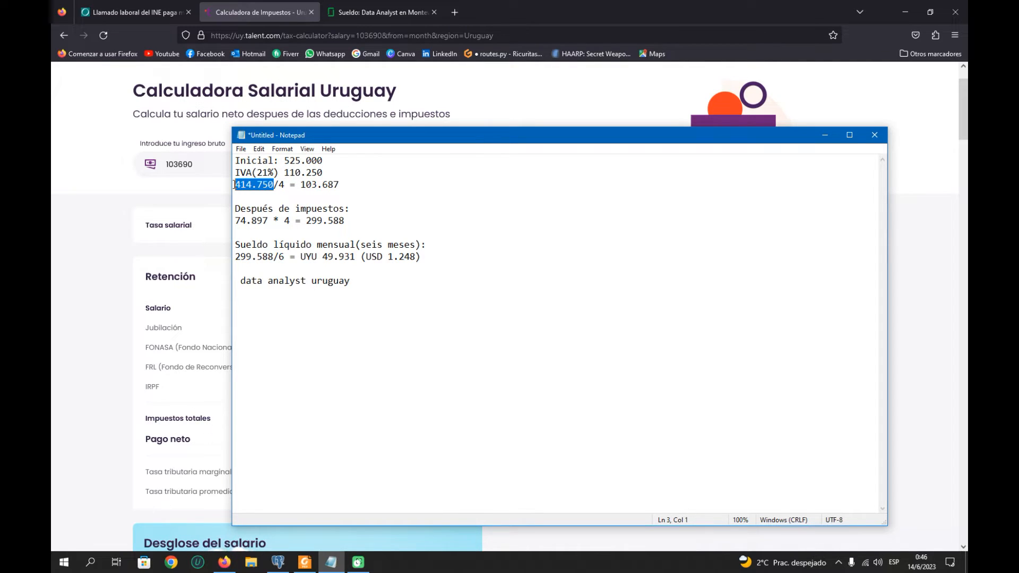
pyautogui.moveTo(320, 172); pyautogui.dragTo(286, 173)
pyautogui.moveTo(235, 172); pyautogui.dragTo(279, 184)
# Examine the division of the amount after IVA into four payments, selecting the dividend and the resulting payment.
pyautogui.click(306, 184)
pyautogui.click(246, 185)
pyautogui.moveTo(343, 185); pyautogui.dragTo(299, 185)
pyautogui.click(354, 191)
pyautogui.click(256, 186)
pyautogui.moveTo(273, 185); pyautogui.dragTo(235, 184)
pyautogui.click(235, 184)
pyautogui.click(286, 184)
pyautogui.moveTo(300, 184); pyautogui.dragTo(344, 182)
pyautogui.click(358, 231)
pyautogui.click(344, 182)
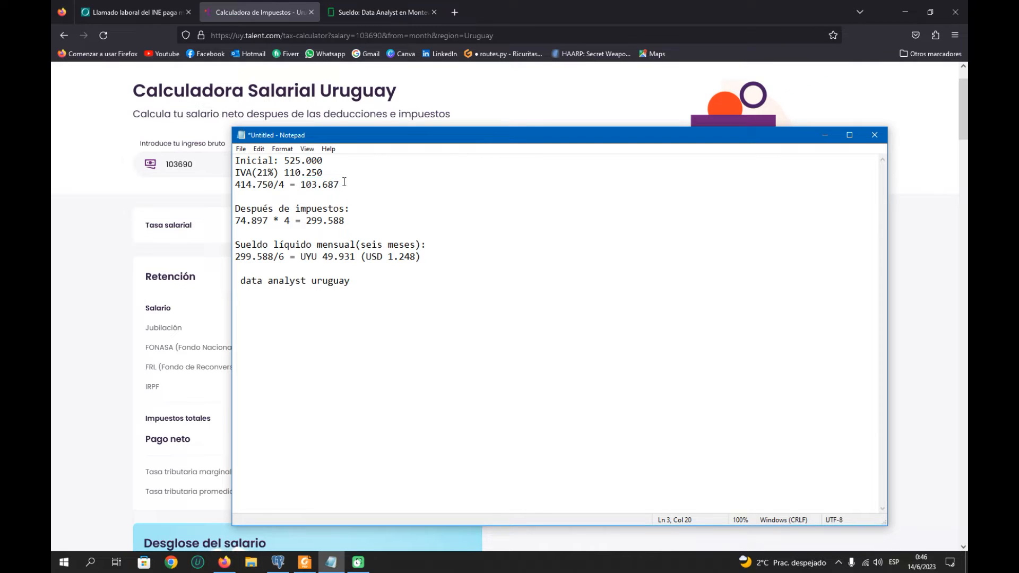
pyautogui.moveTo(300, 184); pyautogui.dragTo(345, 181)
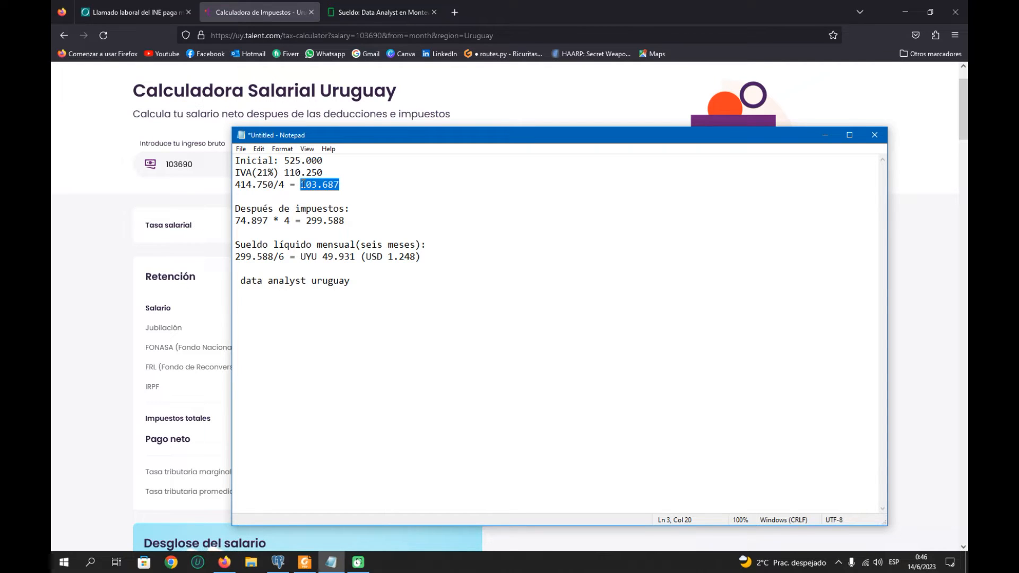
pyautogui.moveTo(305, 185); pyautogui.dragTo(340, 183)
pyautogui.click(342, 184)
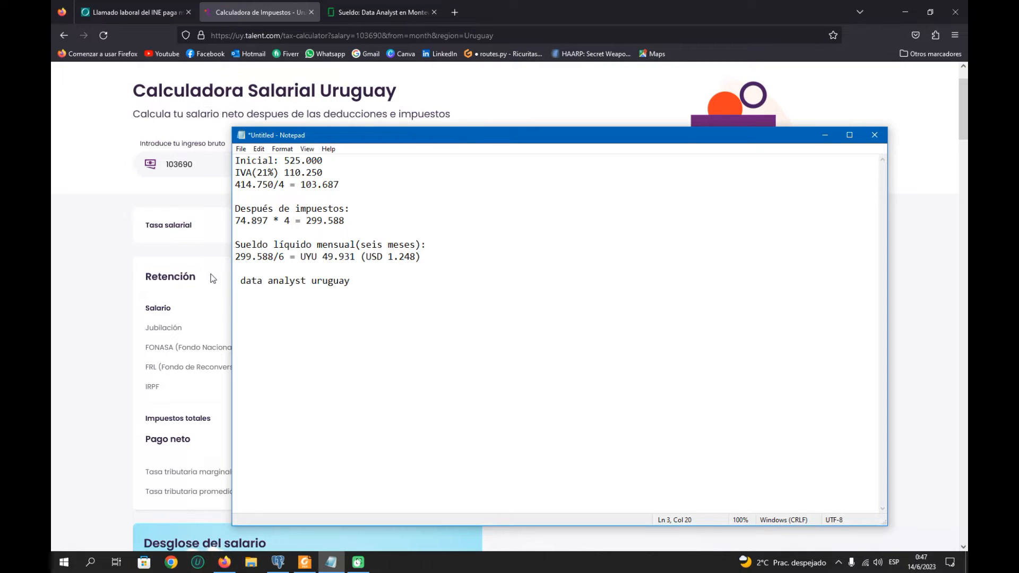
# Return to the salary calculator in Firefox and examine the gross salary, total tax percentage and net pay, selecting the net pay.
pyautogui.click(221, 262)
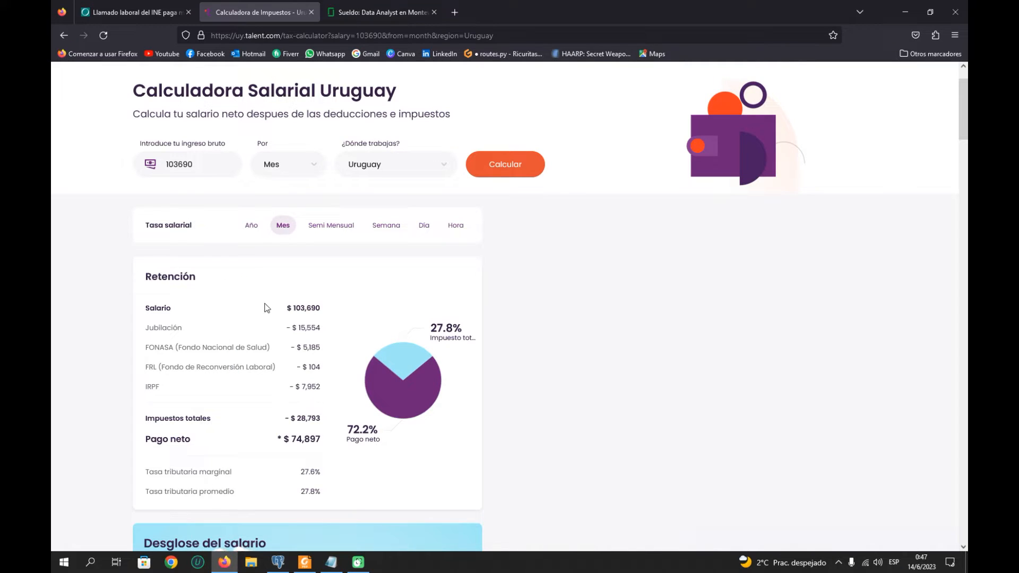
pyautogui.moveTo(292, 306); pyautogui.dragTo(323, 301)
pyautogui.moveTo(431, 326); pyautogui.dragTo(460, 323)
pyautogui.click(397, 302)
pyautogui.moveTo(324, 439); pyautogui.dragTo(290, 439)
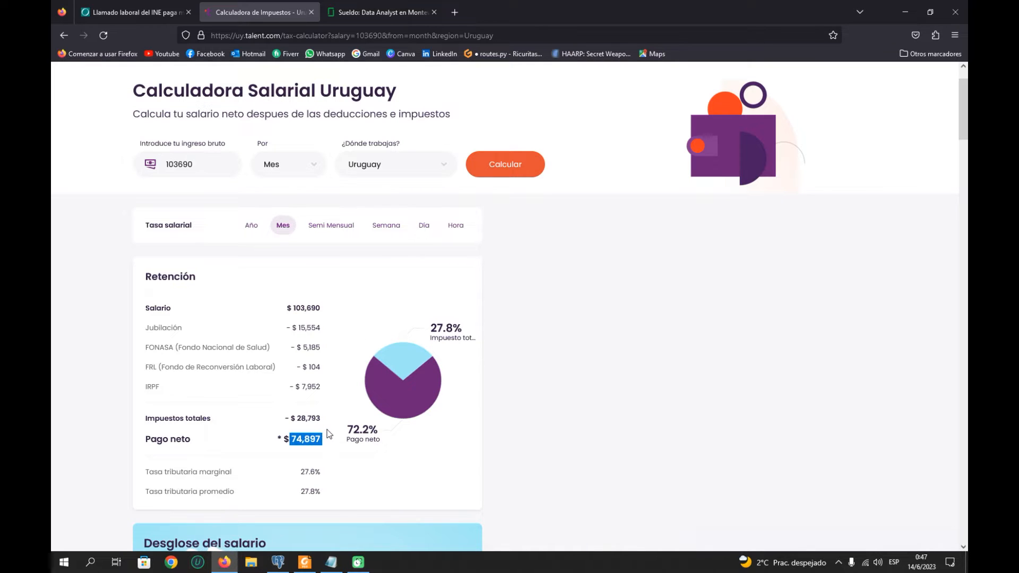
# Switch to the Notepad notes and examine the after-tax total, the six-month net monthly salary and the "data analyst uruguay" line.
pyautogui.click(331, 562)
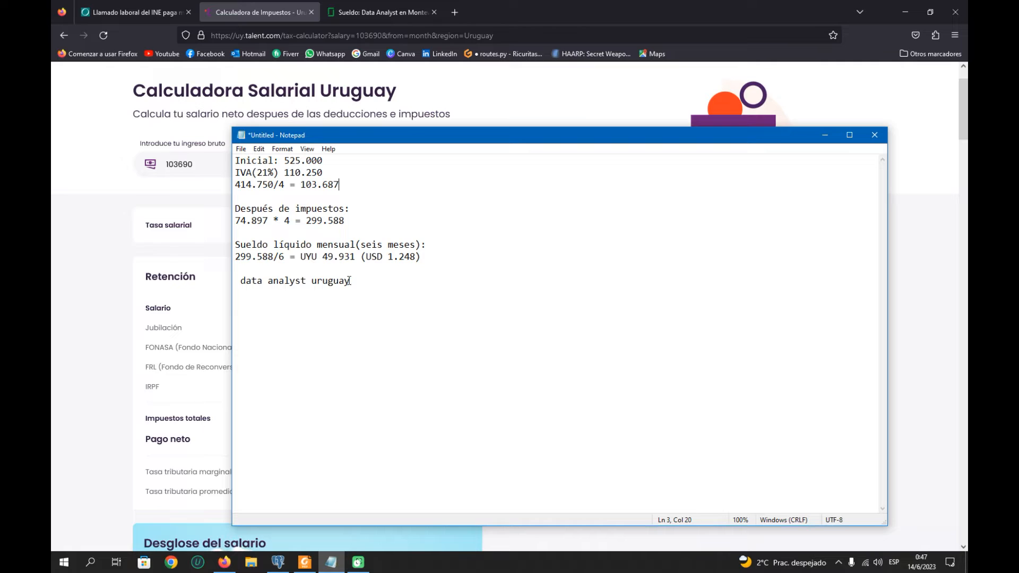
pyautogui.moveTo(306, 220); pyautogui.dragTo(350, 220)
pyautogui.click(347, 216)
pyautogui.click(348, 219)
pyautogui.moveTo(291, 257); pyautogui.dragTo(421, 257)
pyautogui.click(281, 257)
pyautogui.click(305, 266)
pyautogui.click(340, 273)
pyautogui.click(417, 280)
pyautogui.moveTo(246, 280)
pyautogui.mouseDown()
pyautogui.moveTo(361, 277)
pyautogui.moveTo(236, 280)
pyautogui.mouseUp()
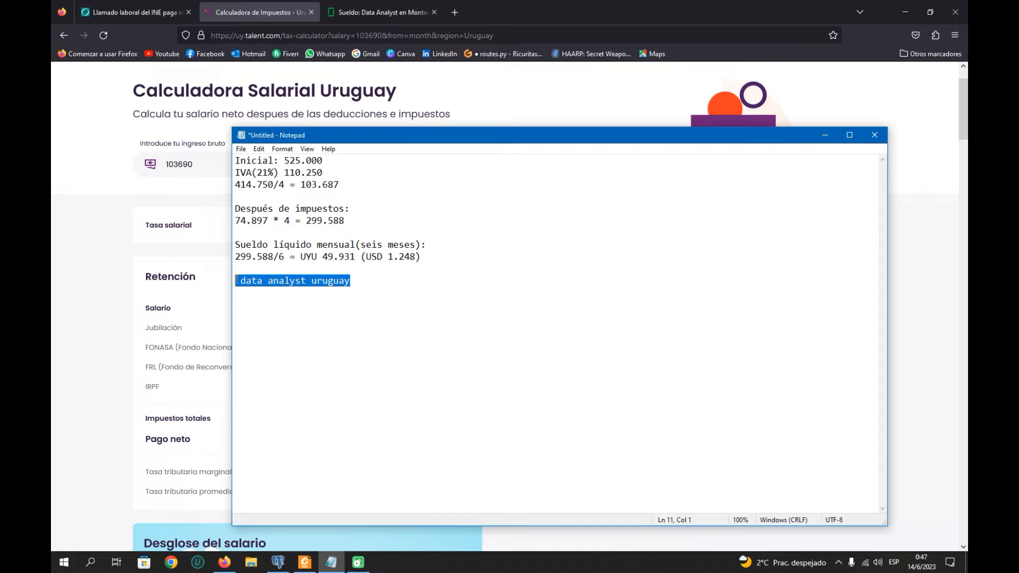
pyautogui.click(347, 287)
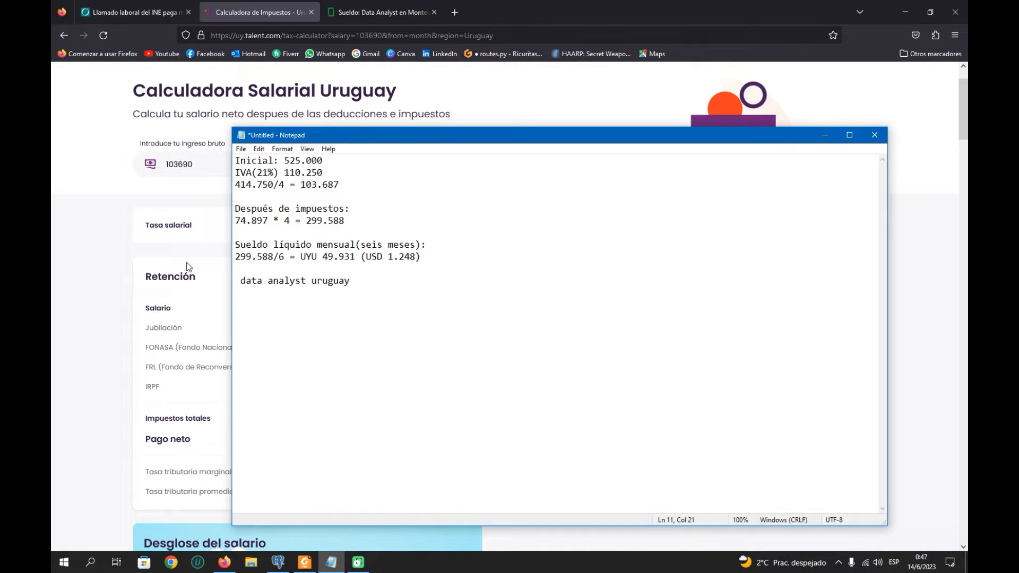
# Switch to the Glassdoor data analyst salaries for Montevideo in Firefox and examine PedidosYa's average monthly base salary.
pyautogui.click(370, 15)
pyautogui.scroll(3, 348, 192)
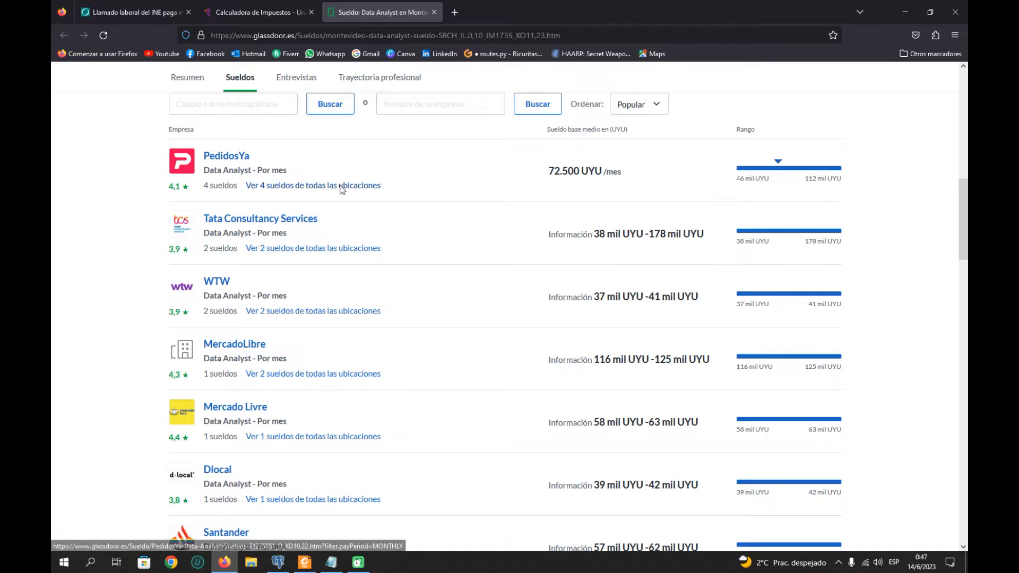
pyautogui.scroll(-3, 312, 205)
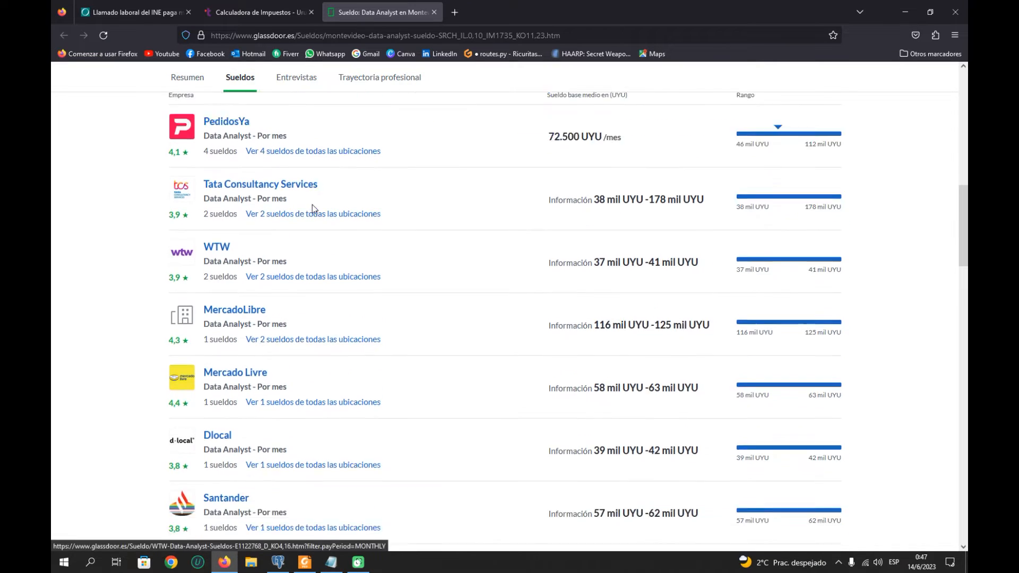
pyautogui.scroll(1, 312, 205)
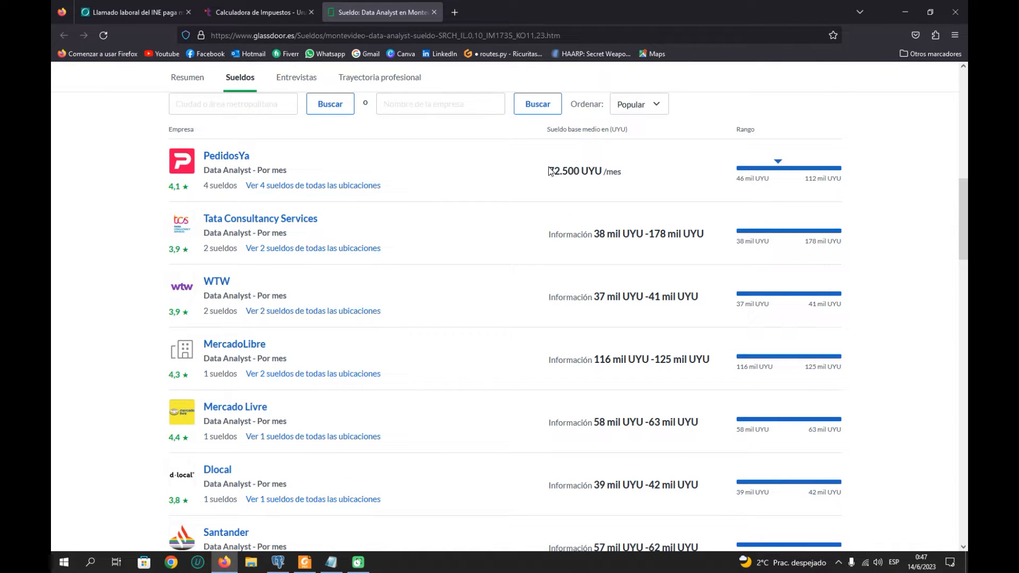
pyautogui.moveTo(549, 170); pyautogui.dragTo(628, 177)
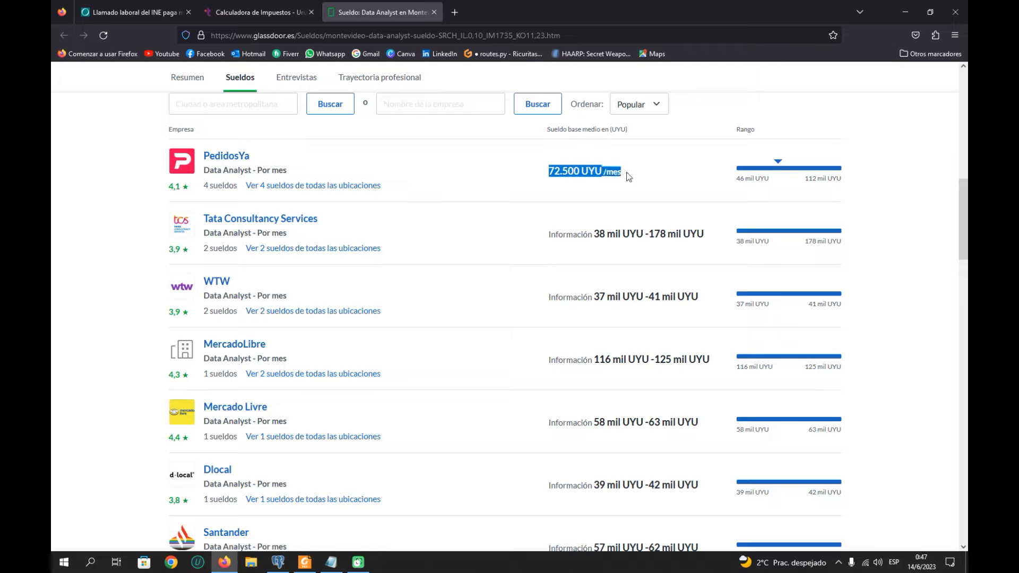
pyautogui.click(553, 188)
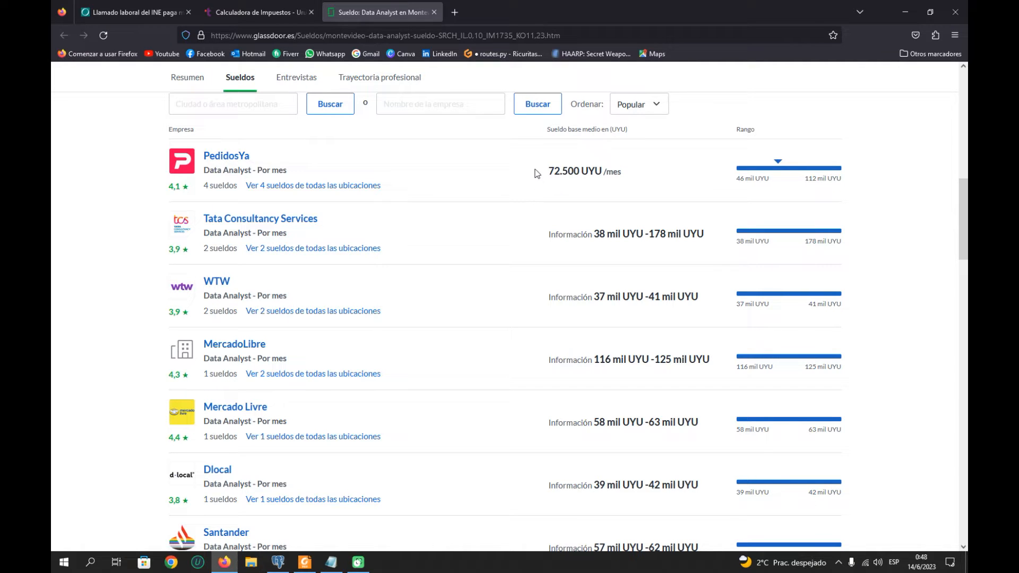
pyautogui.moveTo(548, 171); pyautogui.dragTo(635, 176)
pyautogui.moveTo(539, 177); pyautogui.dragTo(628, 173)
pyautogui.click(589, 182)
pyautogui.moveTo(553, 169); pyautogui.dragTo(705, 188)
pyautogui.scroll(-1, 584, 212)
pyautogui.click(628, 222)
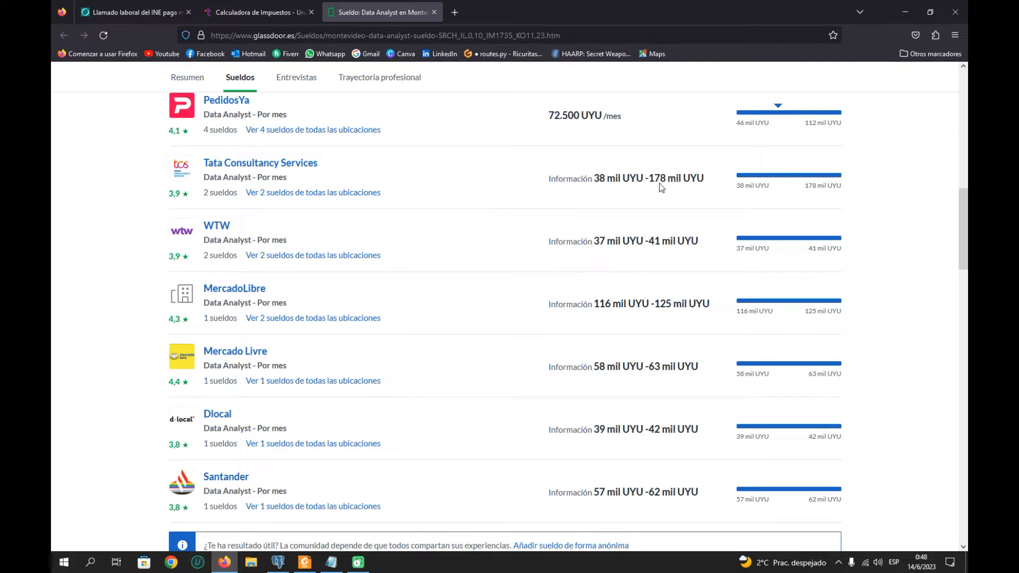
# Examine the monthly data analyst salary ranges of Tata Consultancy Services and WTW, selecting Tata's upper figure and WTW's range.
pyautogui.moveTo(646, 178); pyautogui.dragTo(710, 179)
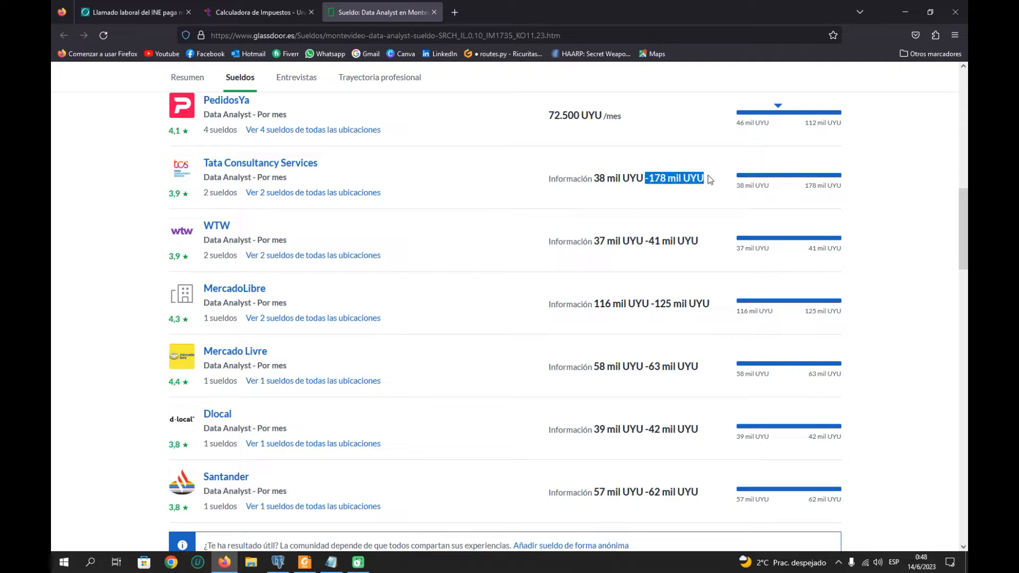
pyautogui.click(633, 196)
pyautogui.moveTo(646, 179); pyautogui.dragTo(708, 179)
pyautogui.click(647, 193)
pyautogui.click(666, 188)
pyautogui.click(601, 225)
pyautogui.moveTo(592, 241); pyautogui.dragTo(692, 242)
pyautogui.scroll(-1, 663, 256)
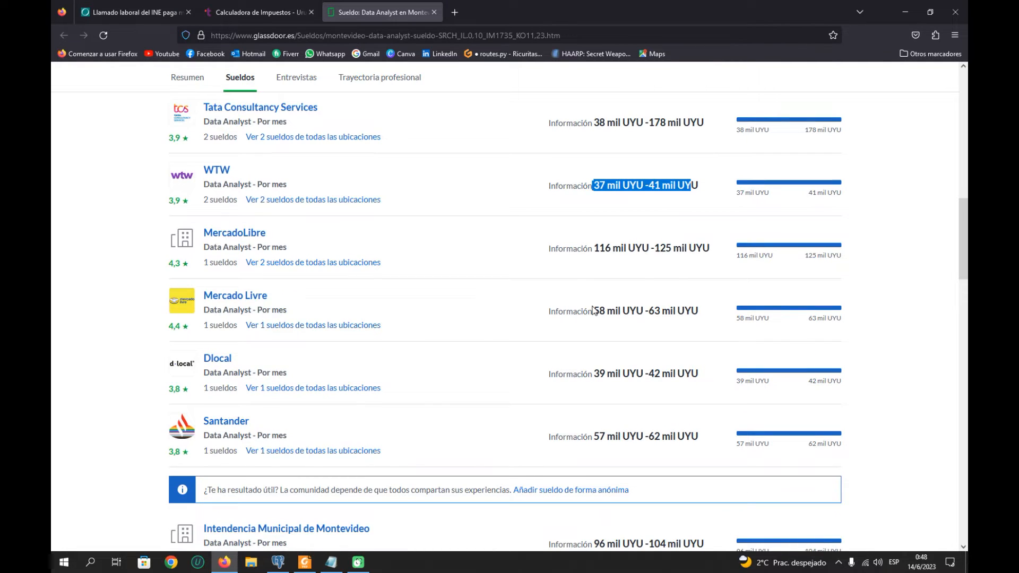
# Examine Mercado Livre's salary figure and browse the data analyst listings down to Intendencia Municipal de Montevideo and Telefónica.
pyautogui.moveTo(600, 311); pyautogui.dragTo(637, 311)
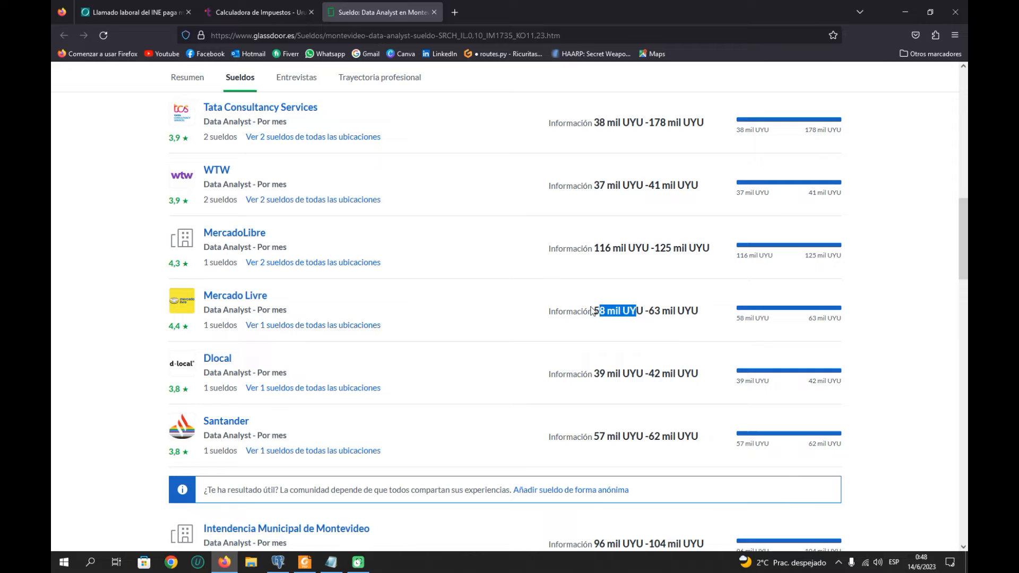
pyautogui.scroll(-2, 618, 282)
pyautogui.click(610, 274)
pyautogui.scroll(1, 613, 308)
pyautogui.scroll(-1, 608, 437)
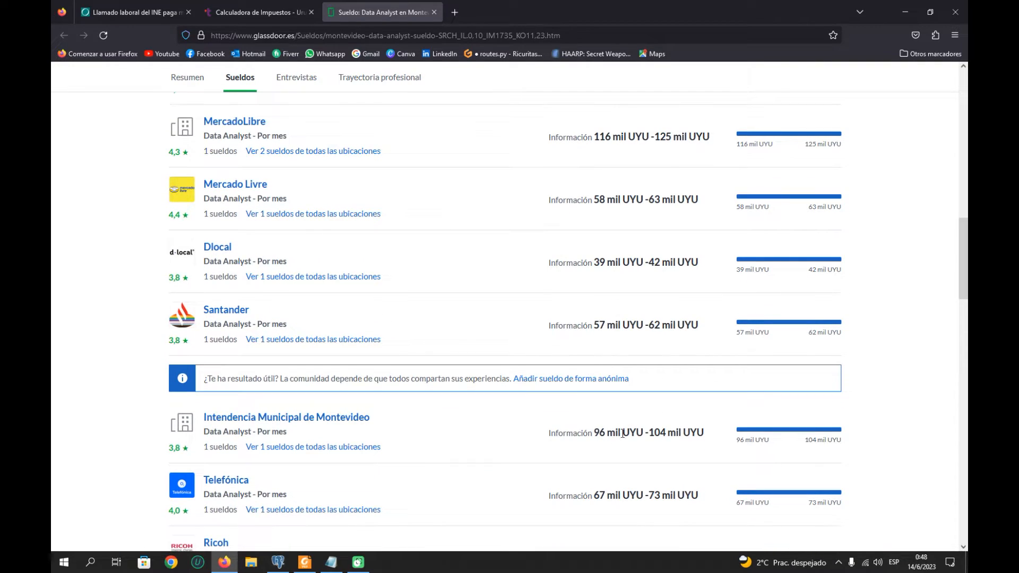
# Select Mercado Livre's full salary range and compare it with the net monthly salary in pesos in the Notepad notes.
pyautogui.scroll(2, 592, 371)
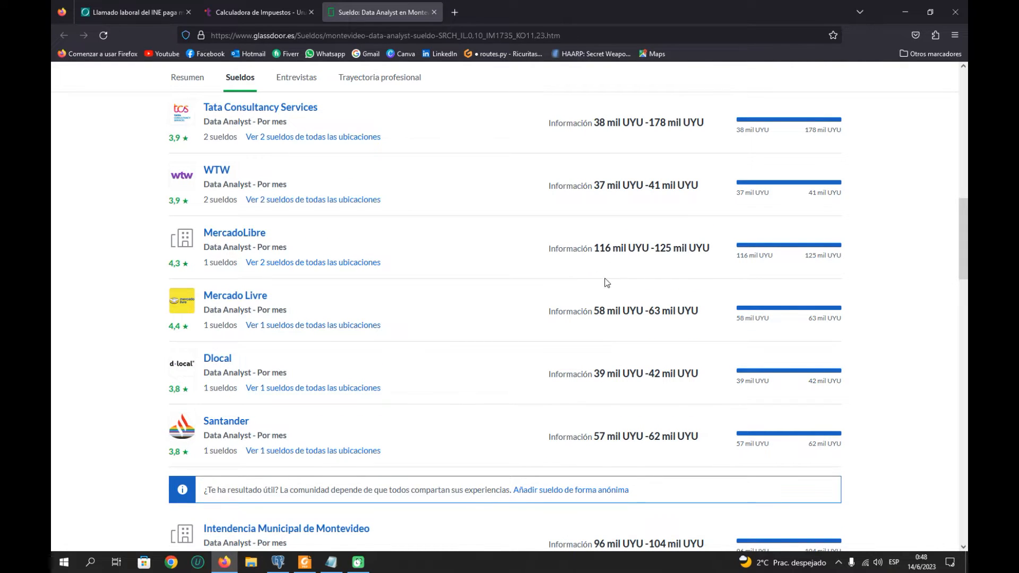
pyautogui.moveTo(594, 311); pyautogui.dragTo(699, 310)
pyautogui.click(700, 309)
pyautogui.moveTo(595, 311)
pyautogui.mouseDown()
pyautogui.moveTo(700, 308)
pyautogui.moveTo(589, 322)
pyautogui.mouseUp()
pyautogui.doubleClick(699, 308)
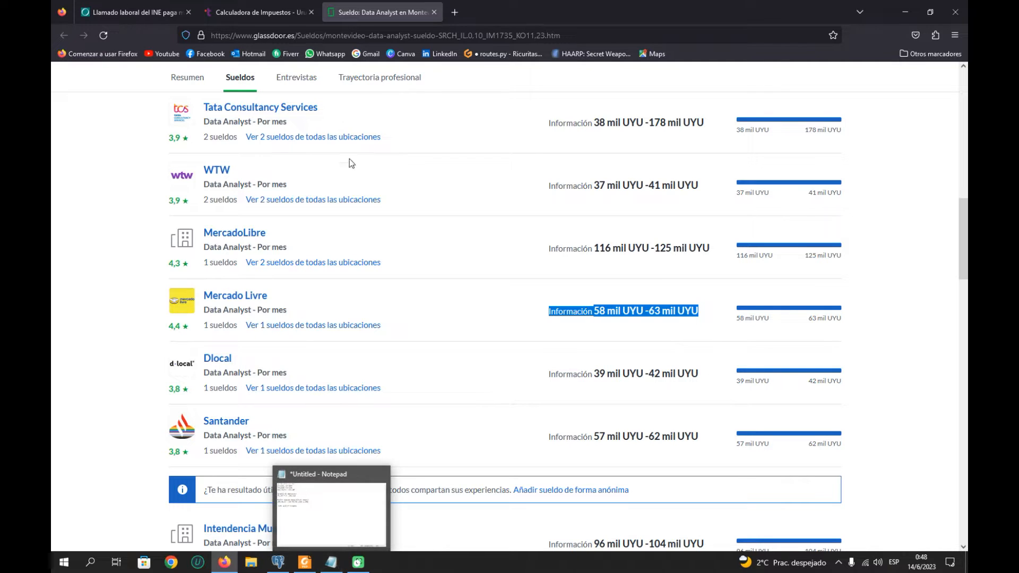
pyautogui.click(331, 563)
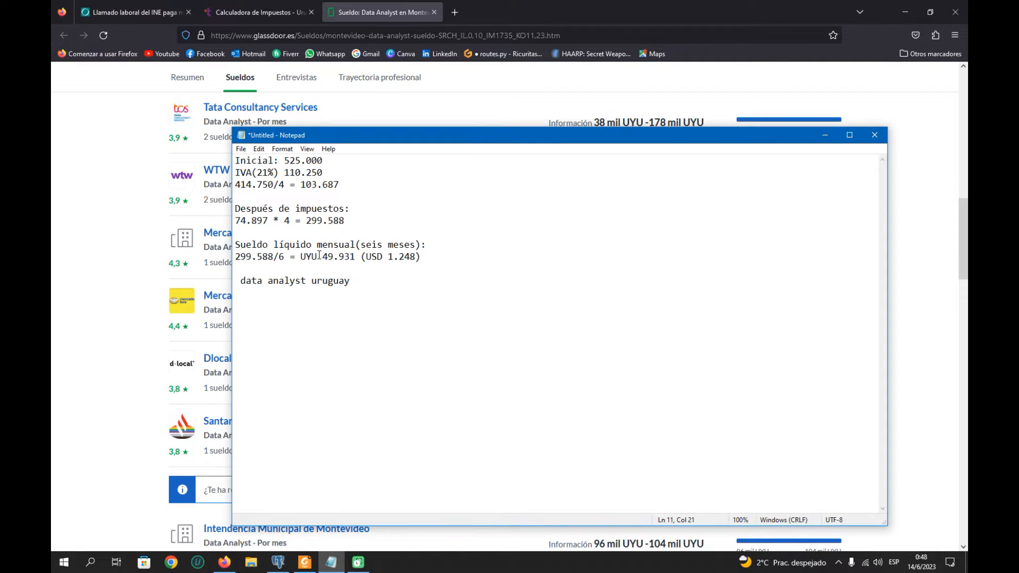
pyautogui.moveTo(301, 257); pyautogui.dragTo(357, 257)
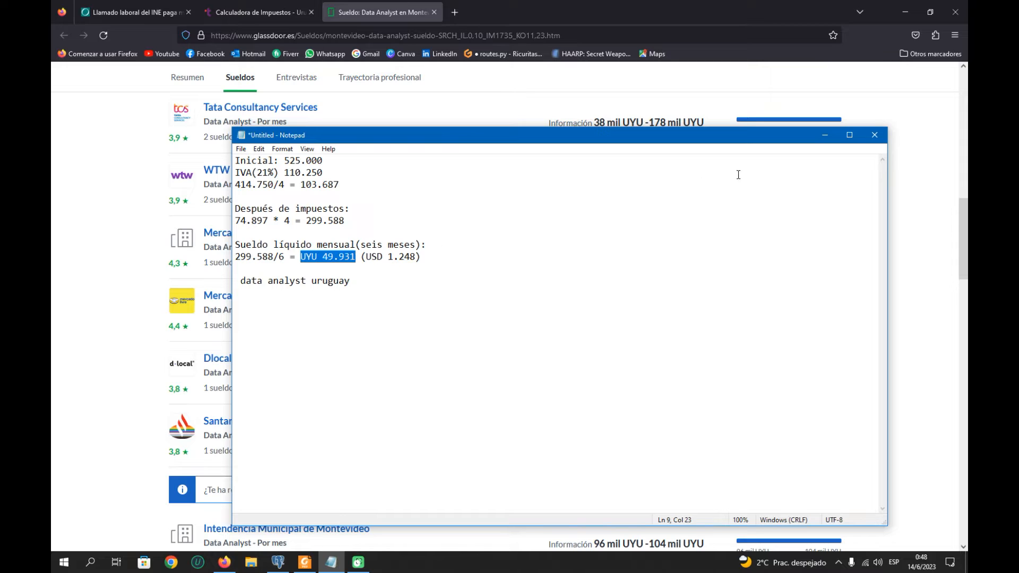
# Select the net monthly salary in the Notepad notes and compare it with WTW's and Tata Consultancy Services' pay ranges on Glassdoor.
pyautogui.moveTo(422, 257); pyautogui.dragTo(290, 257)
pyautogui.click(825, 135)
pyautogui.click(560, 278)
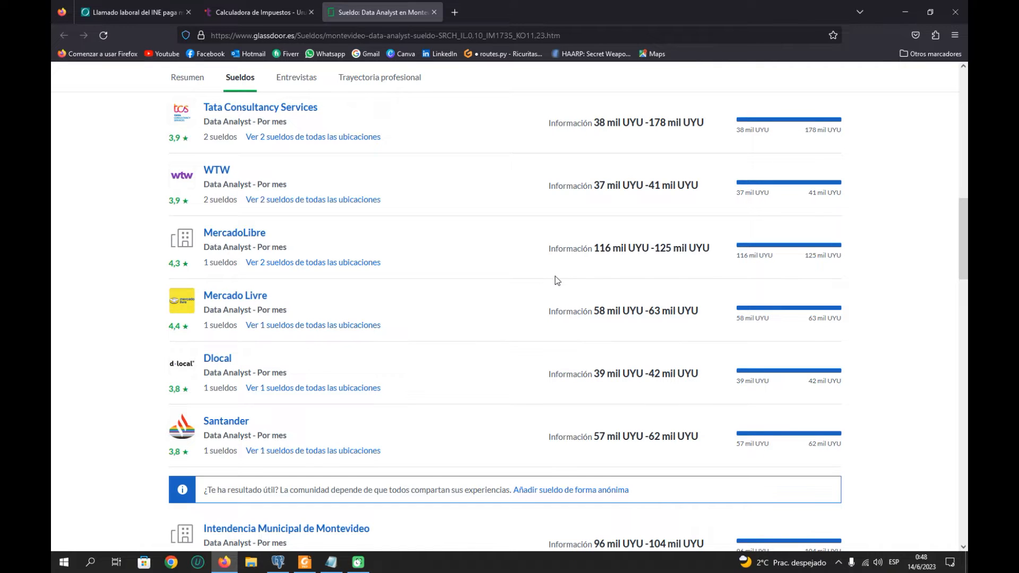
pyautogui.scroll(1, 557, 281)
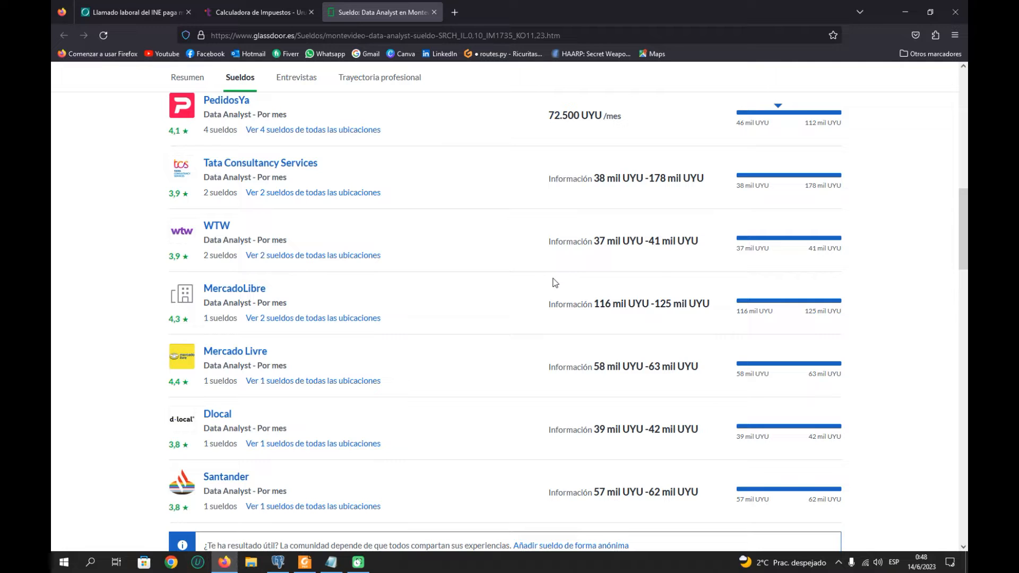
pyautogui.moveTo(611, 239); pyautogui.dragTo(691, 235)
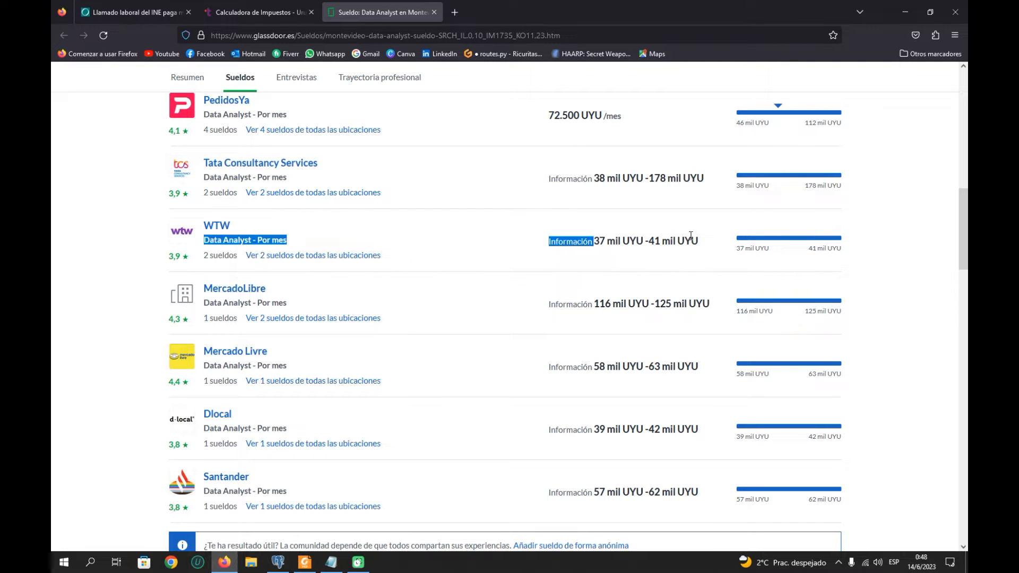
pyautogui.click(690, 235)
pyautogui.moveTo(581, 178); pyautogui.dragTo(669, 178)
# Examine the monthly data analyst salary ranges of Mercado Livre, Dlocal and Santander.
pyautogui.scroll(-1, 581, 307)
pyautogui.moveTo(587, 311); pyautogui.dragTo(631, 311)
pyautogui.moveTo(562, 374); pyautogui.dragTo(631, 374)
pyautogui.moveTo(566, 437); pyautogui.dragTo(648, 416)
# Browse the remaining Montevideo data analyst listings below Santander and examine each employer's salary figures.
pyautogui.scroll(-1, 648, 417)
pyautogui.scroll(-4, 648, 416)
pyautogui.moveTo(594, 383); pyautogui.dragTo(637, 383)
pyautogui.moveTo(588, 448); pyautogui.dragTo(636, 448)
pyautogui.moveTo(594, 508); pyautogui.dragTo(675, 509)
pyautogui.scroll(-2, 598, 483)
pyautogui.scroll(-1, 599, 481)
pyautogui.moveTo(599, 461); pyautogui.dragTo(676, 461)
pyautogui.moveTo(584, 529); pyautogui.dragTo(671, 518)
pyautogui.scroll(7, 610, 469)
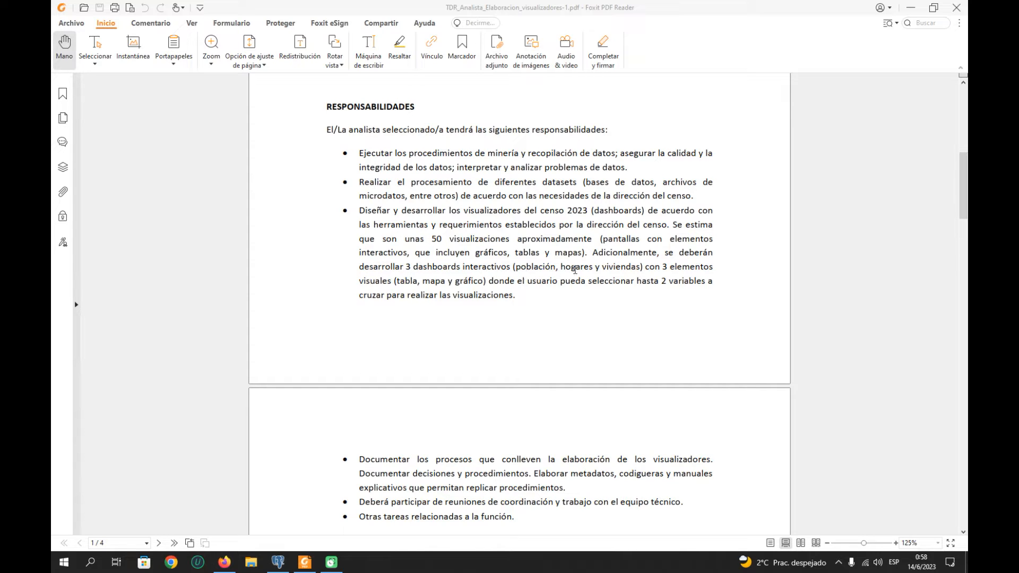
# In the job terms PDF in Foxit PDF Reader, examine the three interactive dashboard topics: población, hogares and viviendas.
pyautogui.moveTo(518, 267); pyautogui.dragTo(642, 264)
pyautogui.click(614, 272)
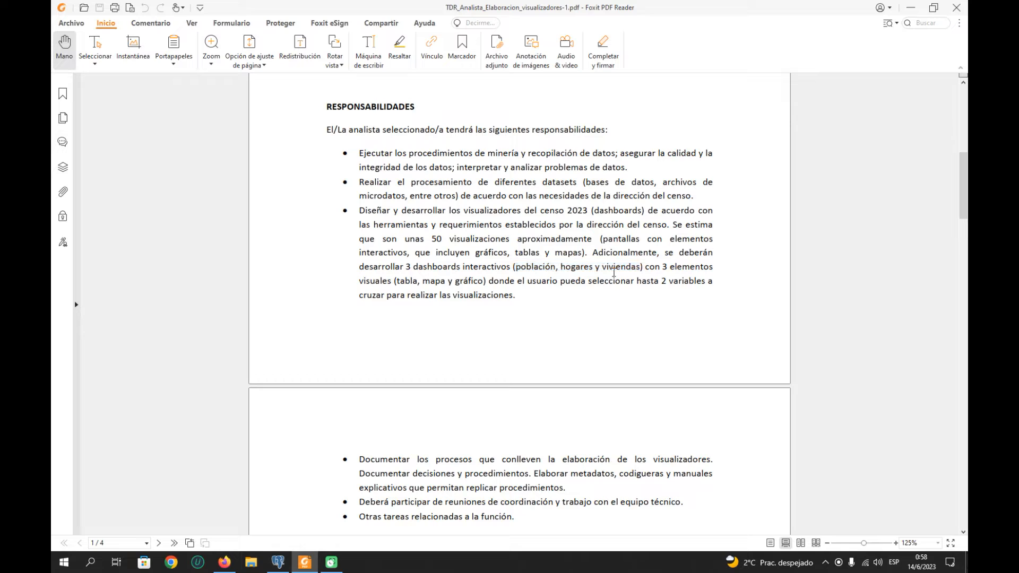
pyautogui.moveTo(517, 271); pyautogui.dragTo(598, 267)
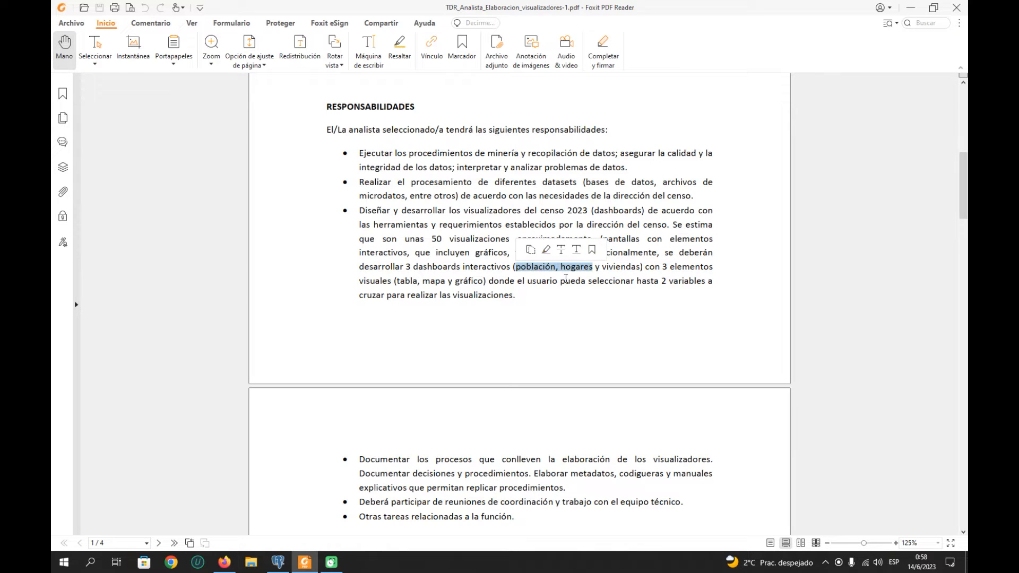
pyautogui.click(597, 267)
pyautogui.moveTo(518, 265); pyautogui.dragTo(640, 266)
pyautogui.click(614, 268)
pyautogui.click(599, 274)
pyautogui.moveTo(566, 266); pyautogui.dragTo(594, 265)
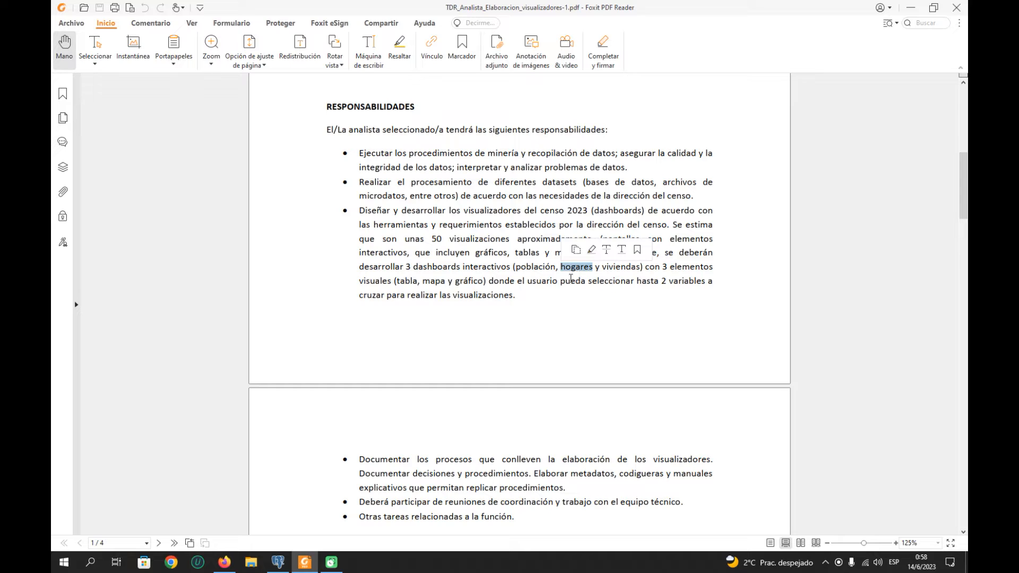
pyautogui.click(534, 273)
pyautogui.moveTo(516, 267); pyautogui.dragTo(554, 267)
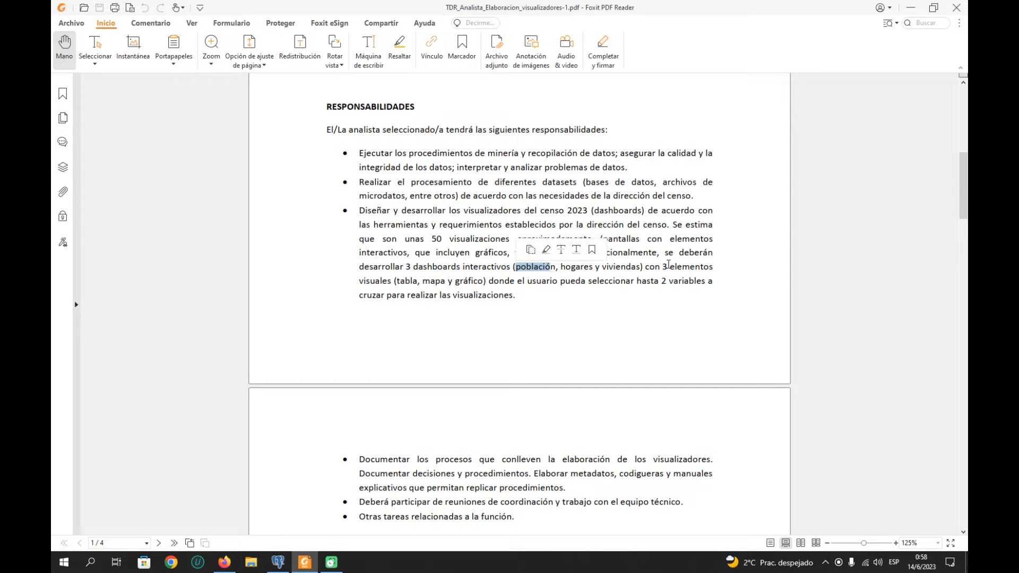
# Examine the required dashboard elements (tabla, mapa y gráfico) and the clause on what the end user can select.
pyautogui.click(415, 282)
pyautogui.moveTo(368, 282); pyautogui.dragTo(398, 284)
pyautogui.click(484, 282)
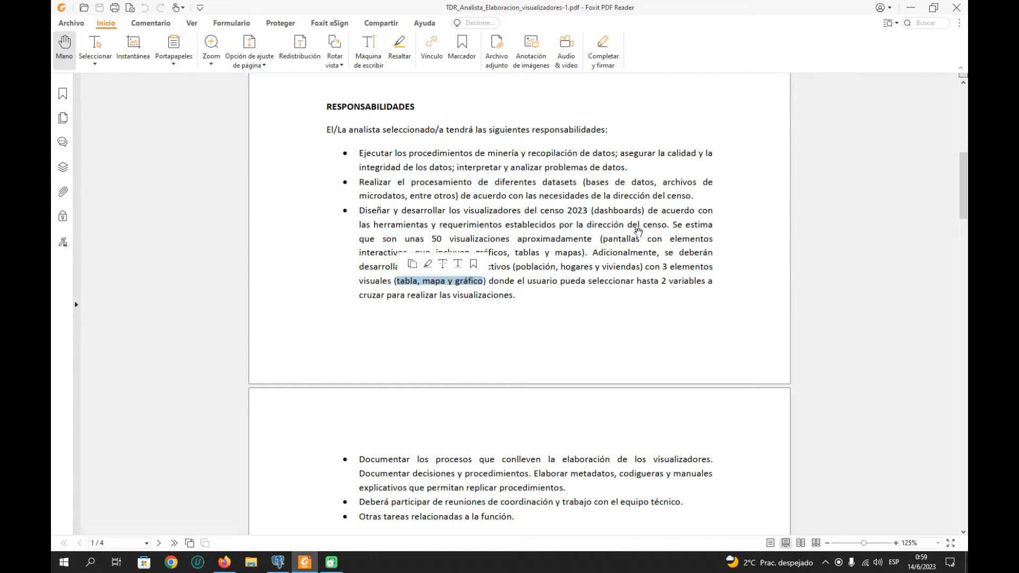
pyautogui.click(513, 281)
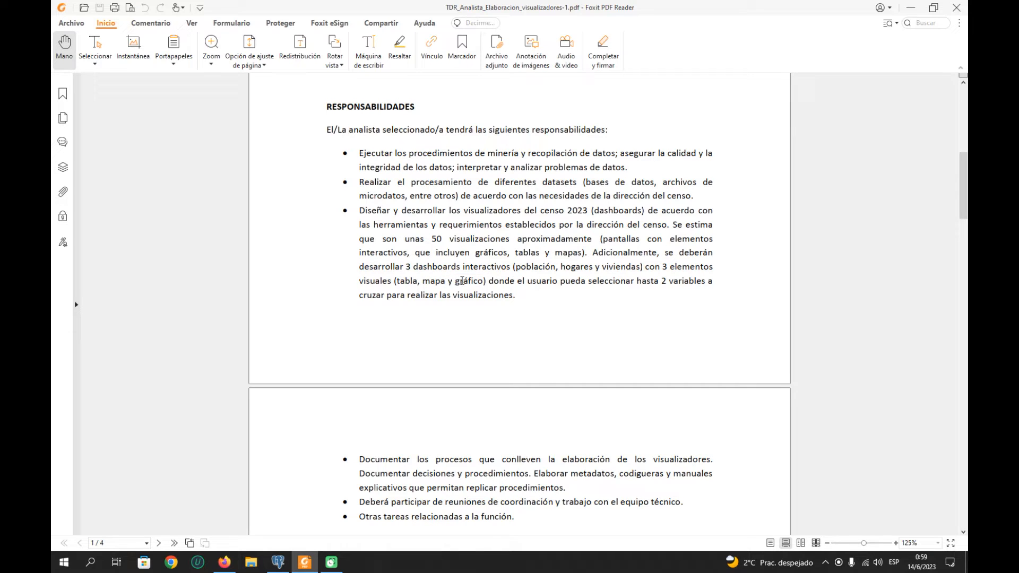
pyautogui.moveTo(482, 281)
pyautogui.mouseDown()
pyautogui.moveTo(395, 280)
pyautogui.moveTo(480, 286)
pyautogui.mouseUp()
pyautogui.click(425, 303)
pyautogui.click(459, 302)
pyautogui.moveTo(491, 279); pyautogui.dragTo(614, 283)
pyautogui.click(558, 295)
pyautogui.moveTo(481, 280); pyautogui.dragTo(395, 281)
pyautogui.click(412, 296)
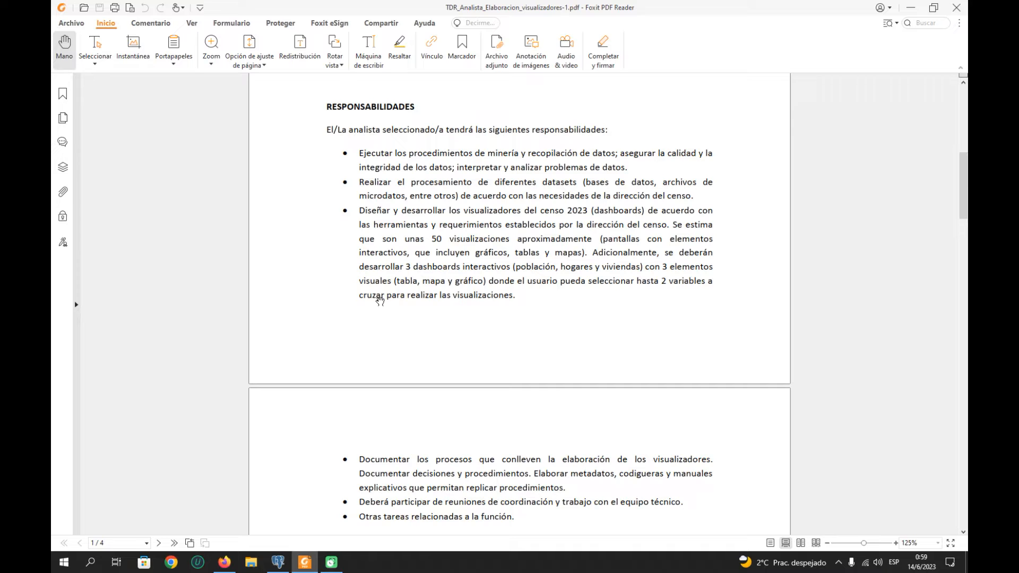
# Read the remaining responsibilities on documenting processes, attending coordination meetings and performing other related tasks.
pyautogui.scroll(-3, 456, 298)
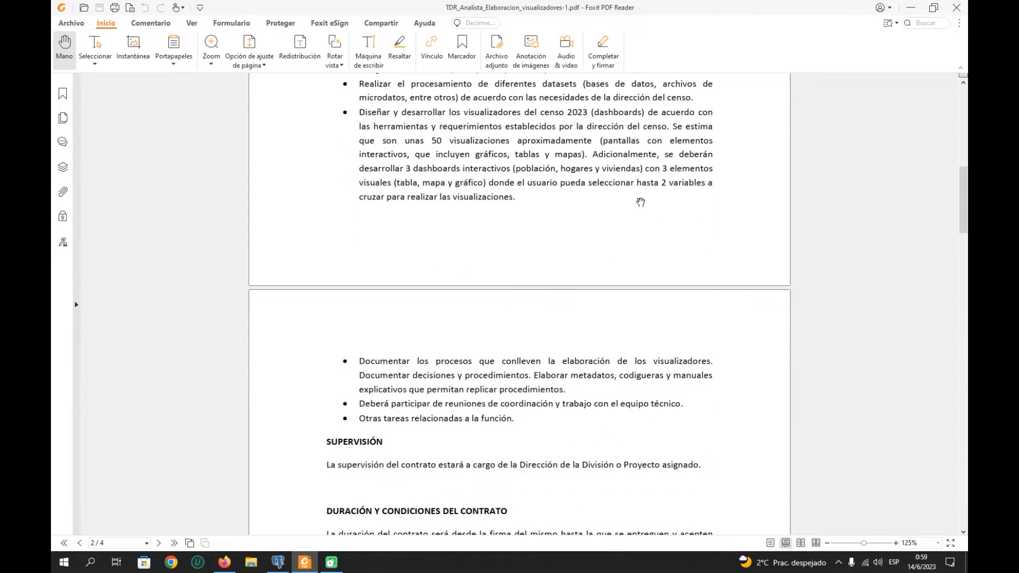
pyautogui.scroll(-2, 586, 271)
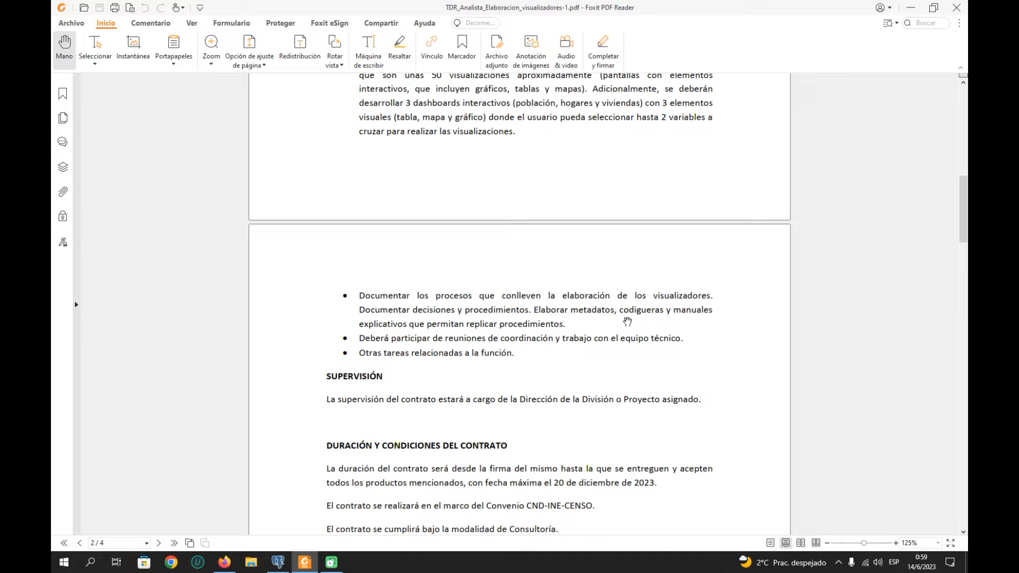
pyautogui.scroll(-1, 624, 311)
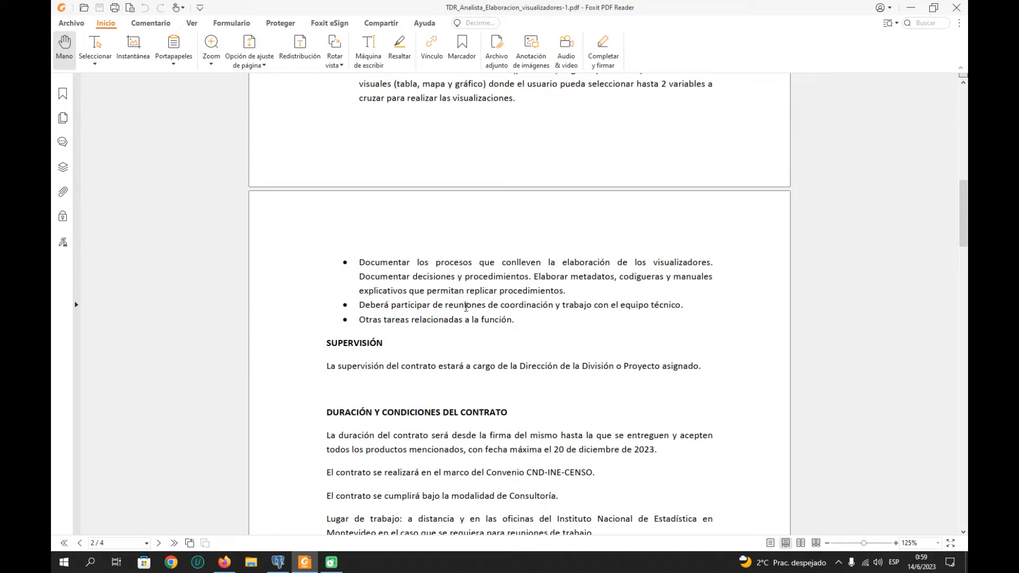
pyautogui.scroll(-2, 433, 289)
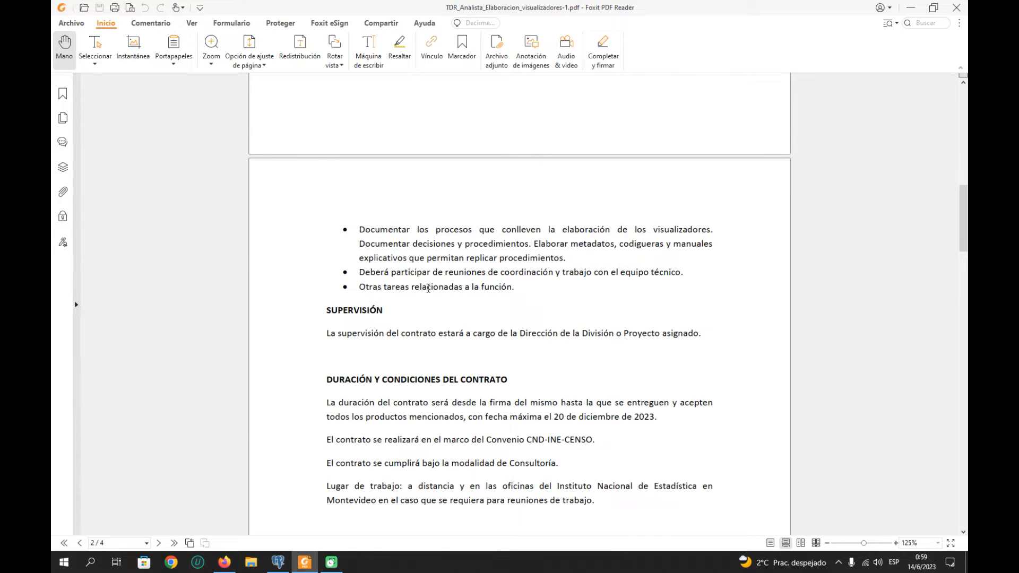
# Go past the contract conditions to REQUISITOS and examine the citizenship and legal residence requirement, selecting its key phrases.
pyautogui.scroll(-10, 428, 339)
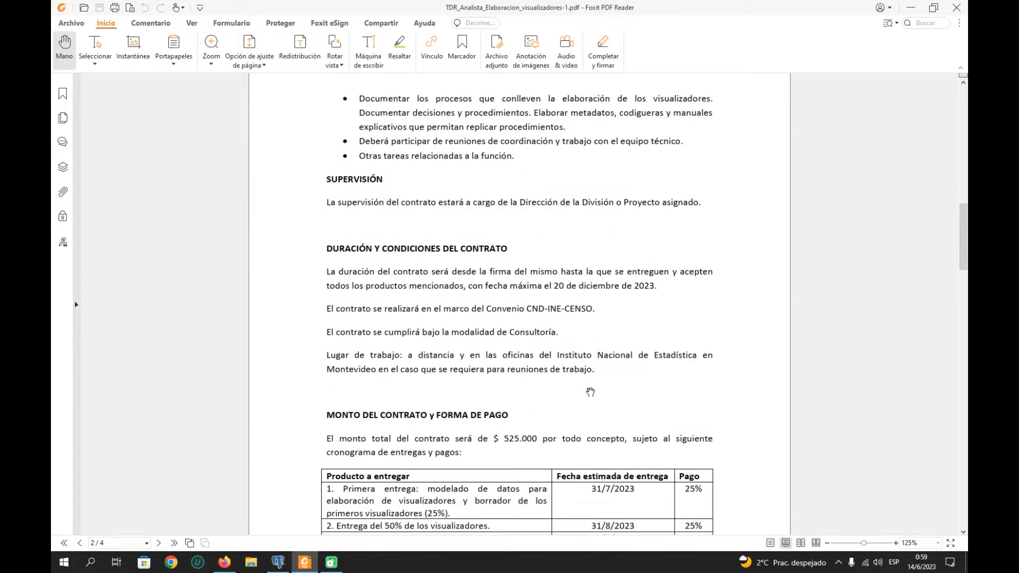
pyautogui.scroll(-10, 574, 380)
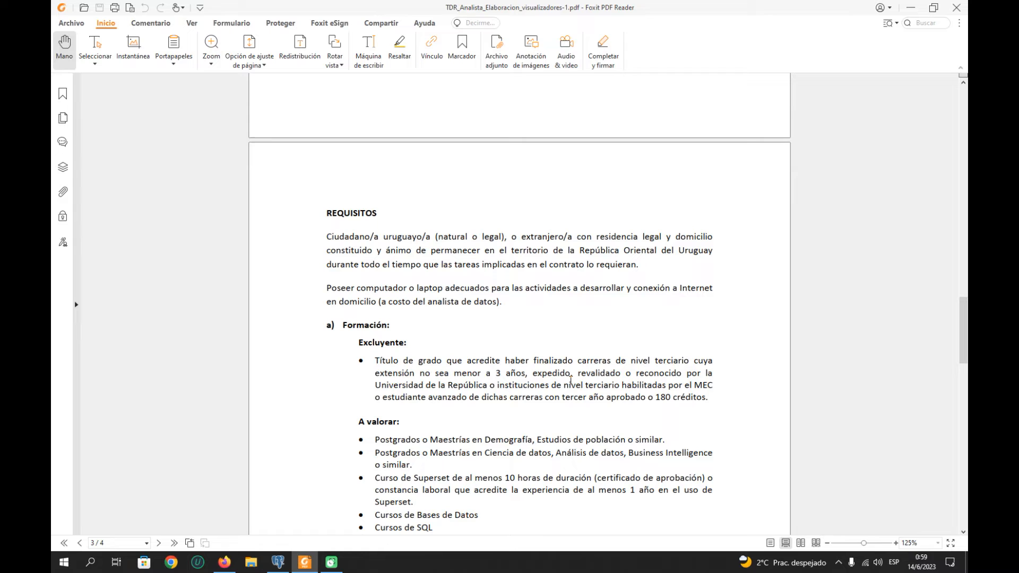
pyautogui.moveTo(328, 239); pyautogui.dragTo(492, 237)
pyautogui.click(502, 275)
pyautogui.moveTo(527, 236); pyautogui.dragTo(444, 252)
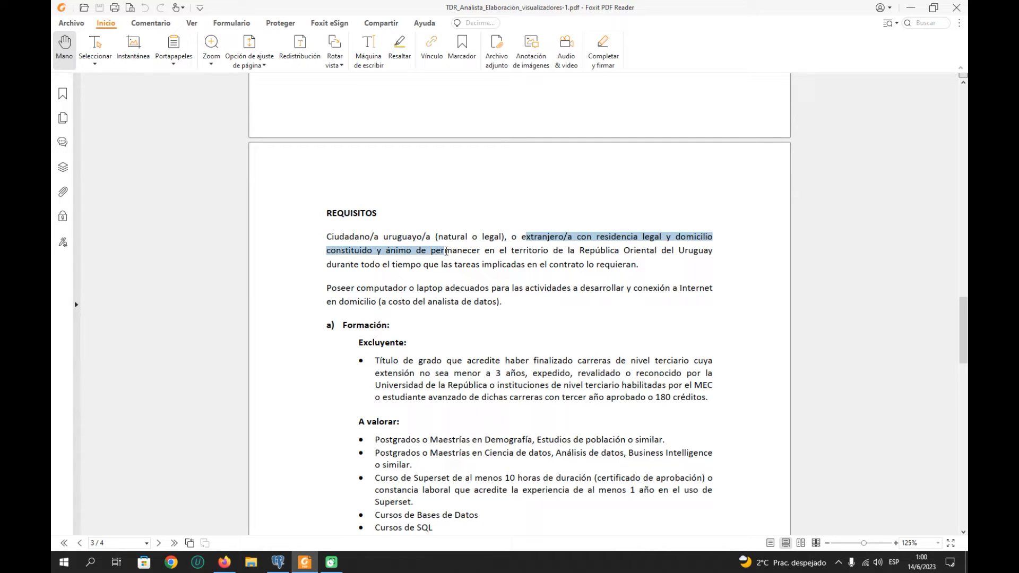
pyautogui.click(471, 265)
pyautogui.moveTo(521, 237); pyautogui.dragTo(641, 250)
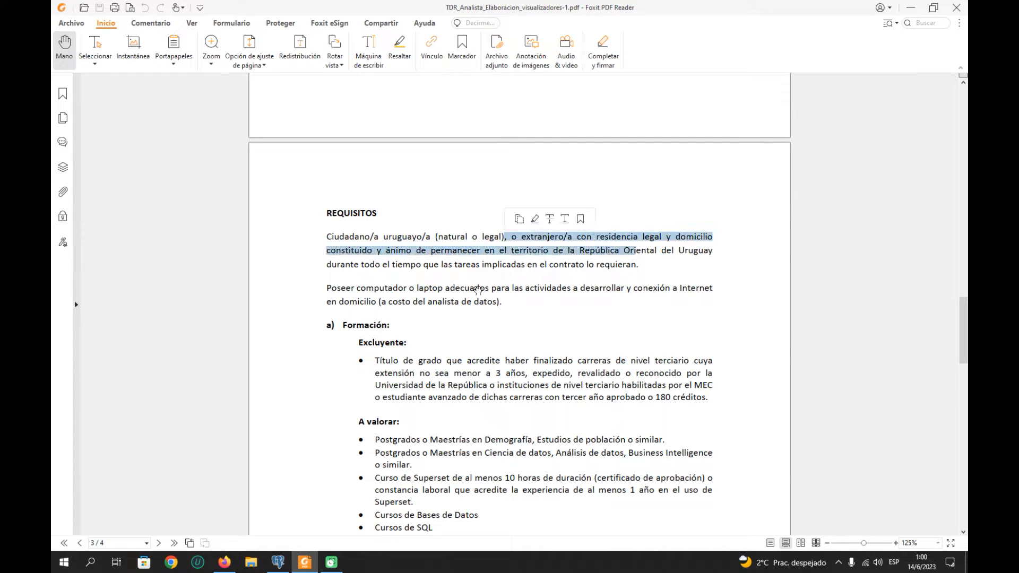
# Examine the requirement to own a suitable computer or laptop and home Internet connection, selecting the whole paragraph.
pyautogui.click(329, 289)
pyautogui.moveTo(351, 282); pyautogui.dragTo(474, 290)
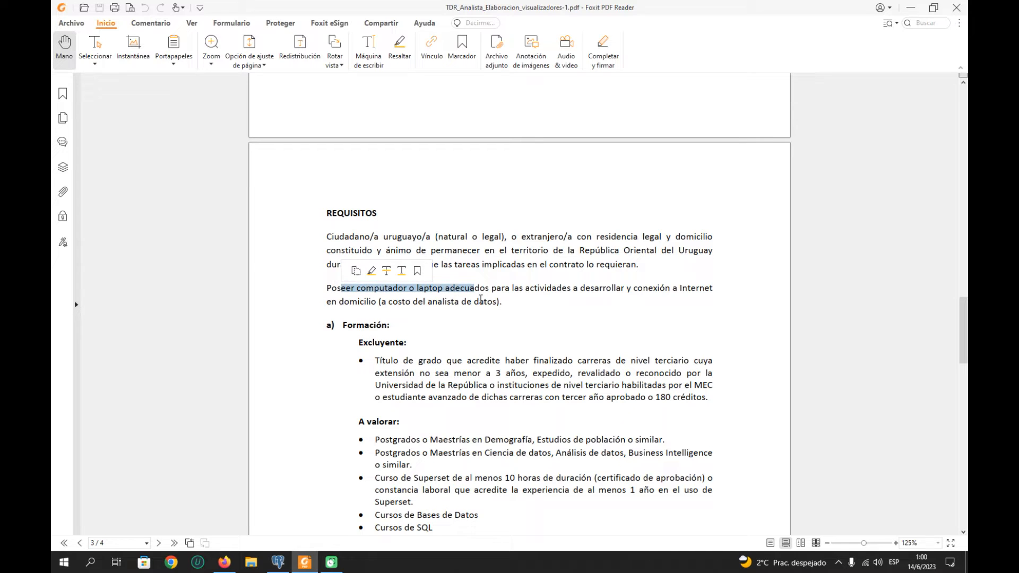
pyautogui.click(512, 307)
pyautogui.scroll(-3, 513, 307)
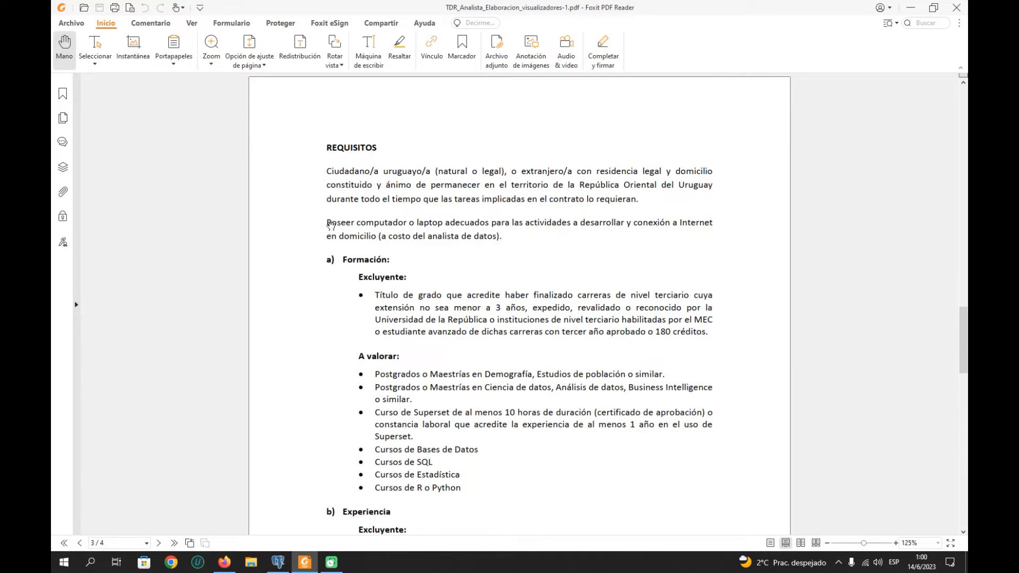
pyautogui.scroll(1, 333, 247)
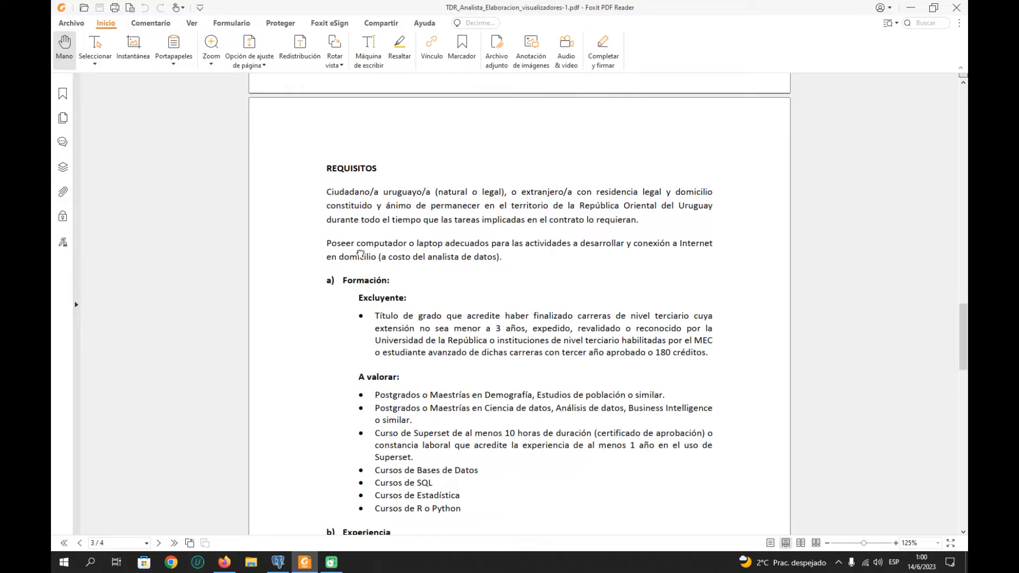
pyautogui.moveTo(333, 248); pyautogui.dragTo(401, 250)
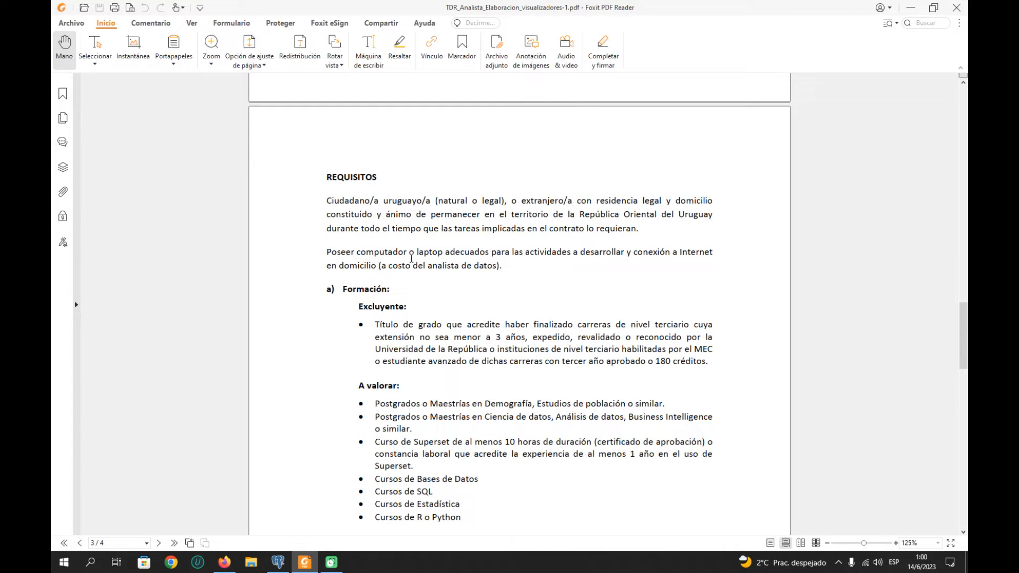
pyautogui.scroll(-1, 448, 330)
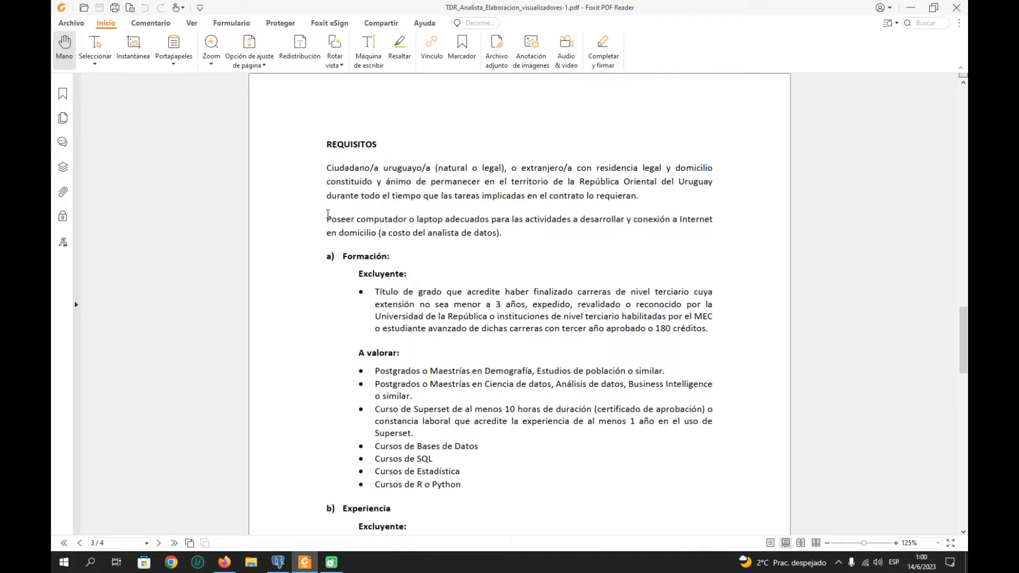
pyautogui.moveTo(327, 218); pyautogui.dragTo(374, 219)
pyautogui.click(420, 227)
pyautogui.moveTo(504, 232); pyautogui.dragTo(329, 223)
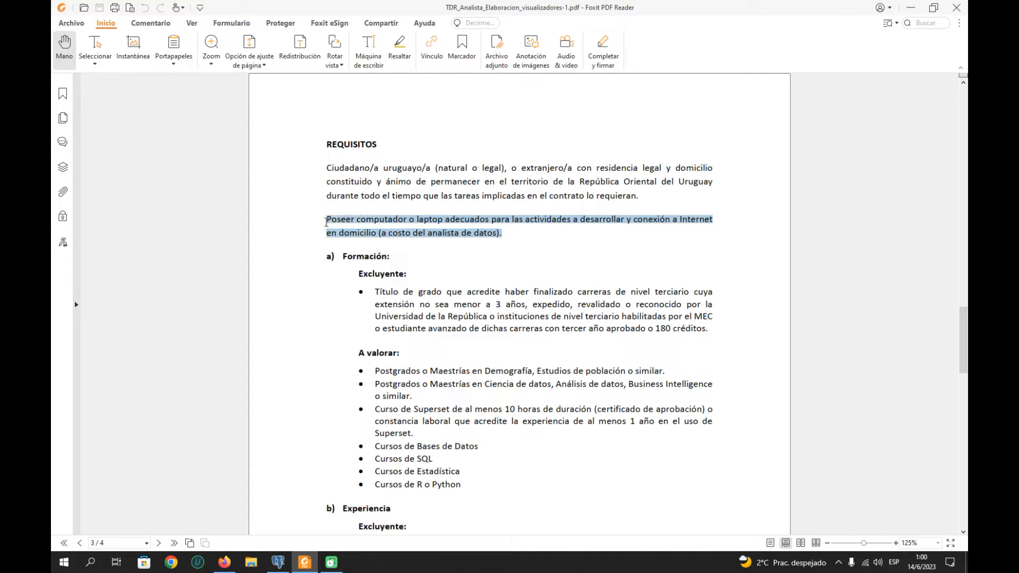
pyautogui.click(361, 236)
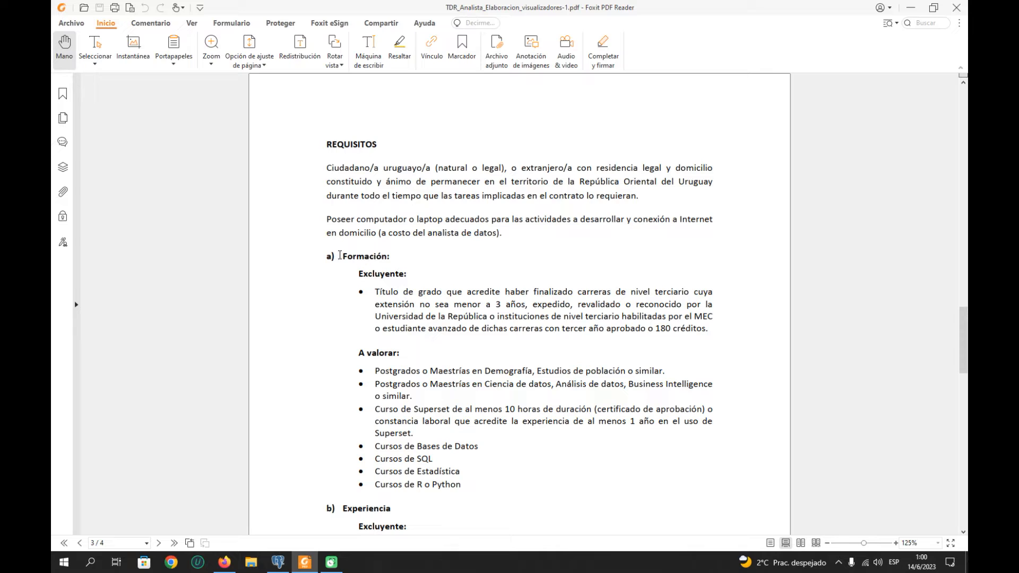
# Examine the mandatory education requirement under Formación, selecting the heading and the start of the degree clause.
pyautogui.moveTo(340, 255); pyautogui.dragTo(400, 262)
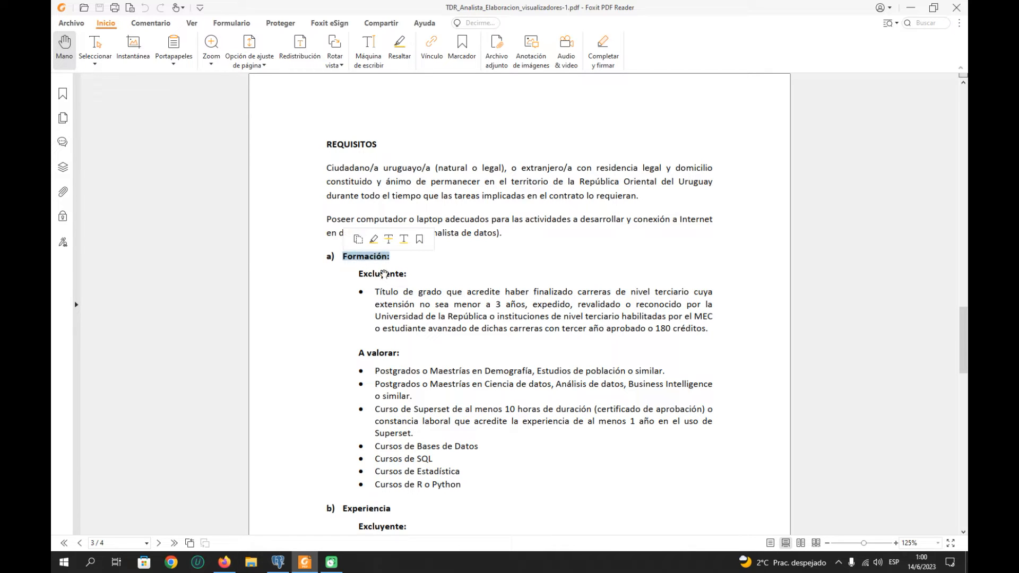
pyautogui.click(365, 271)
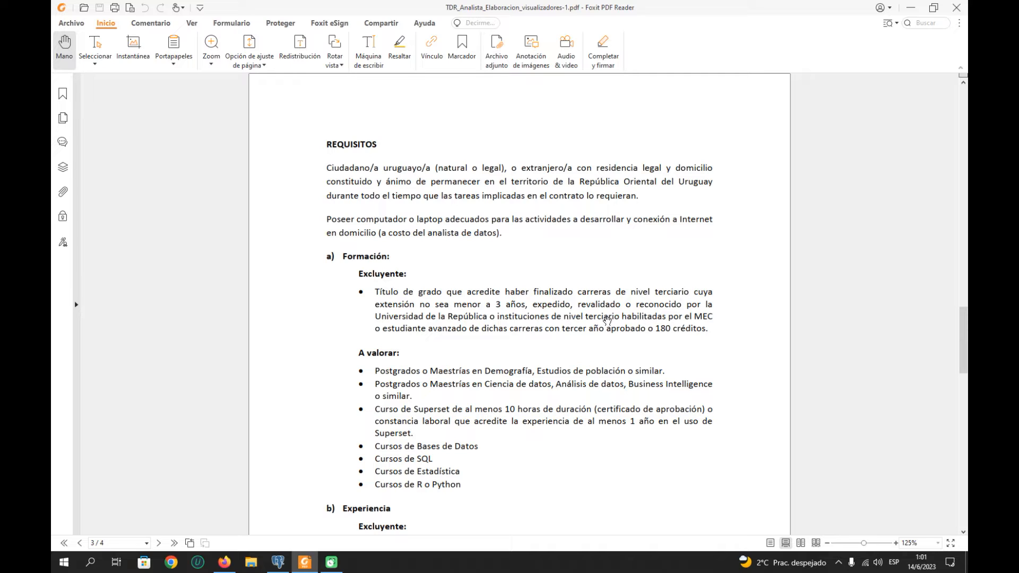
pyautogui.scroll(-1, 387, 329)
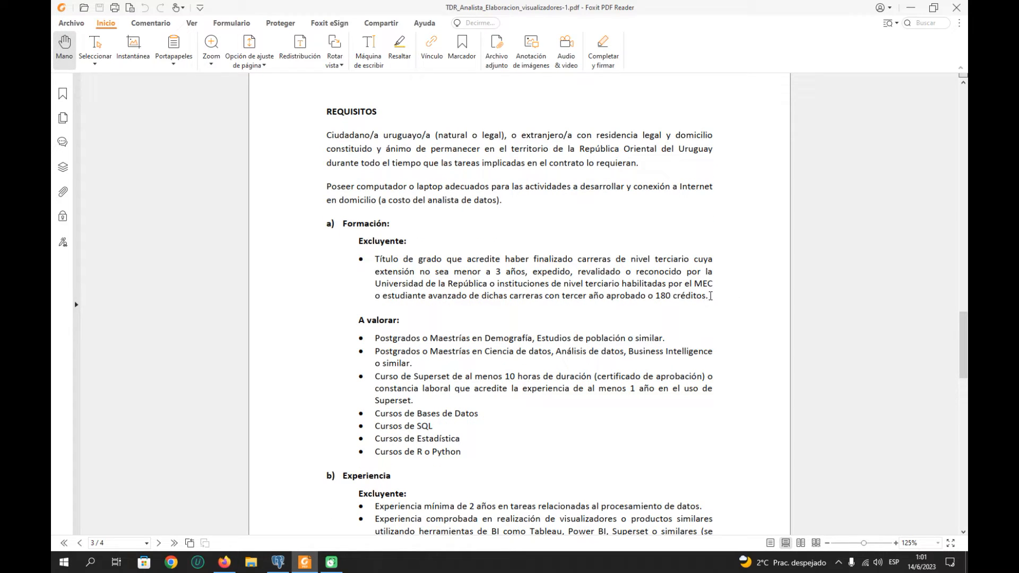
pyautogui.moveTo(710, 295); pyautogui.dragTo(499, 260)
pyautogui.click(464, 286)
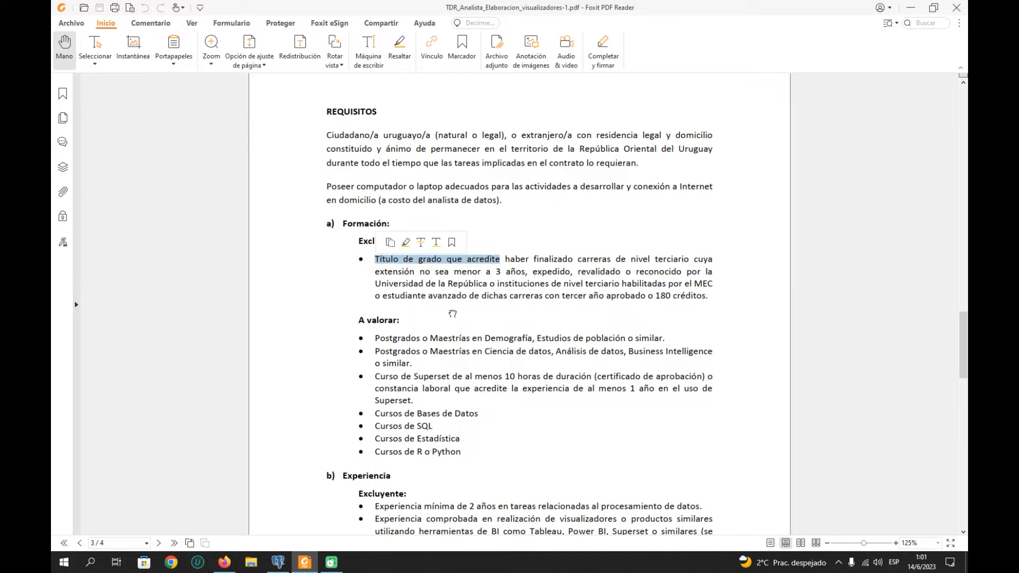
pyautogui.click(491, 260)
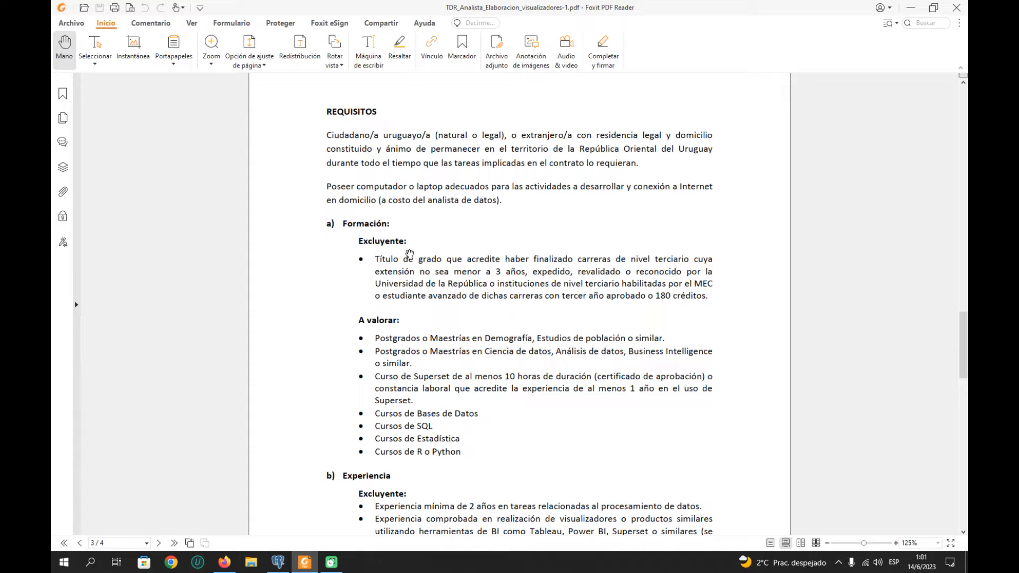
# Review the valued qualifications under A valorar and select the complete Superset course item.
pyautogui.scroll(-1, 360, 318)
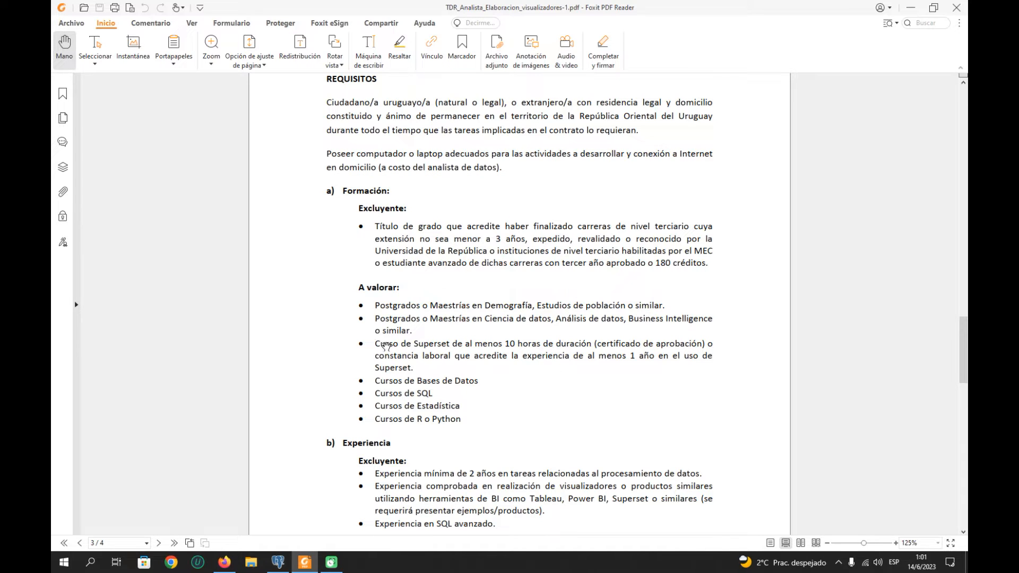
pyautogui.scroll(1, 378, 346)
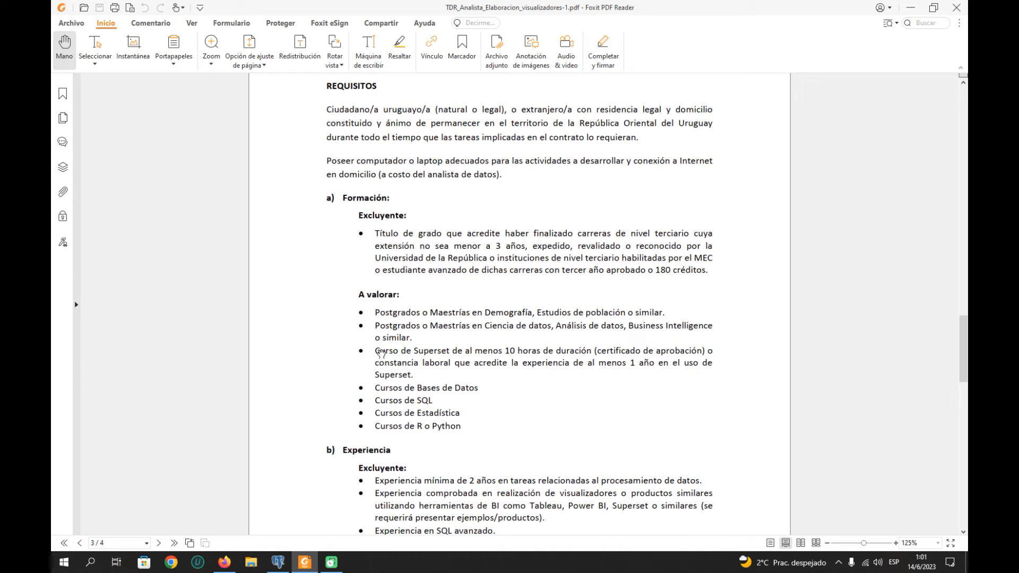
pyautogui.moveTo(383, 353); pyautogui.dragTo(450, 355)
pyautogui.moveTo(385, 350); pyautogui.dragTo(537, 370)
pyautogui.moveTo(477, 370); pyautogui.dragTo(441, 376)
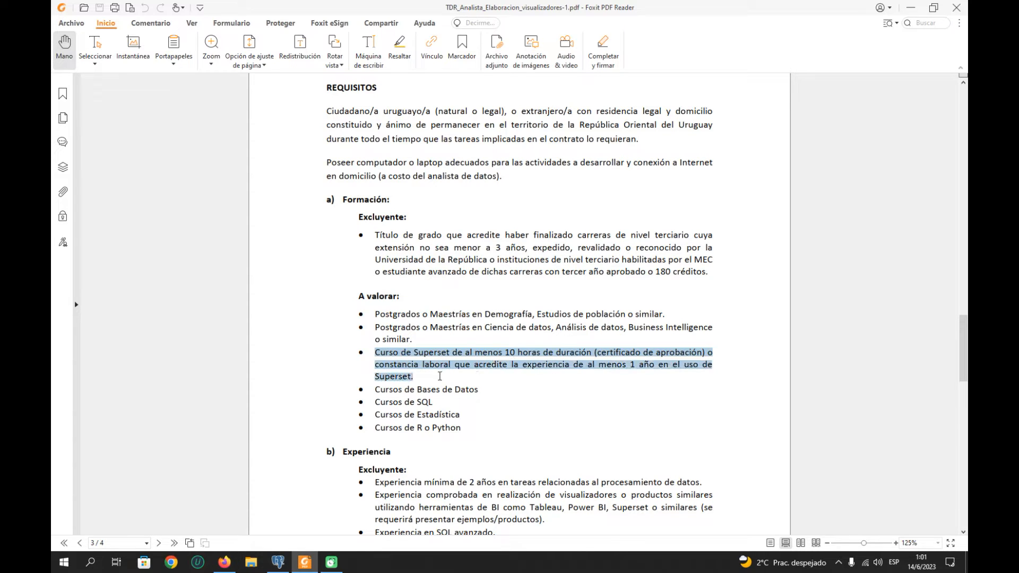
# Underline most of the final word "Superset" in the Superset course item.
pyautogui.click(436, 378)
pyautogui.moveTo(410, 374); pyautogui.dragTo(385, 376)
pyautogui.click(452, 361)
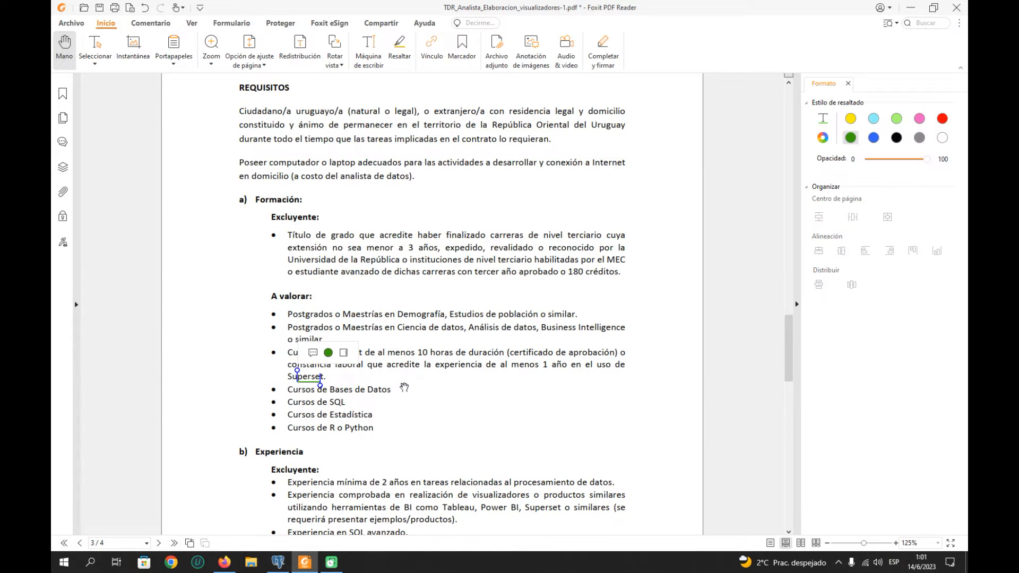
# Close the highlight style settings and select the phrase around the first "Superset" in the Superset course item.
pyautogui.click(848, 84)
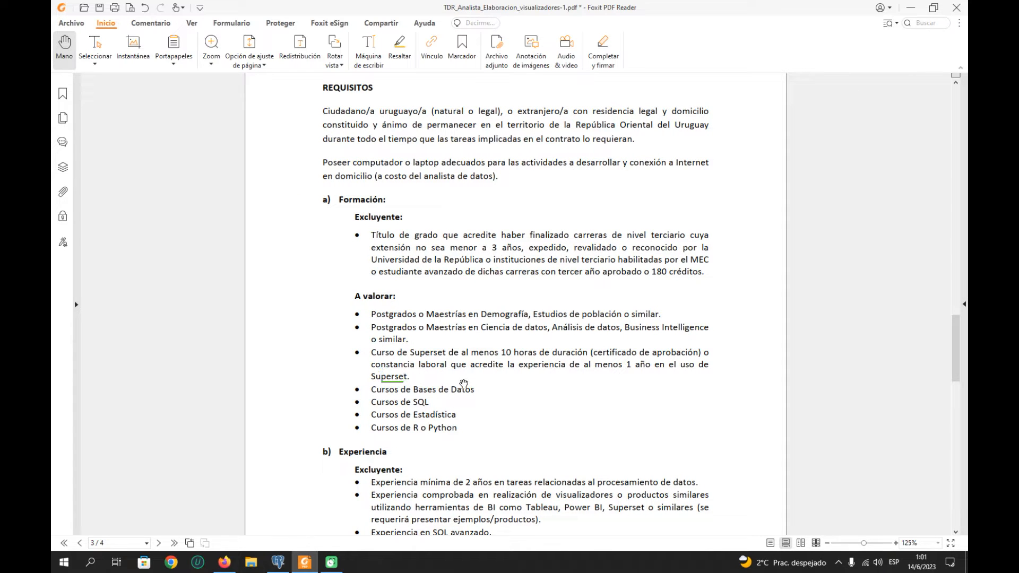
pyautogui.scroll(-1, 406, 358)
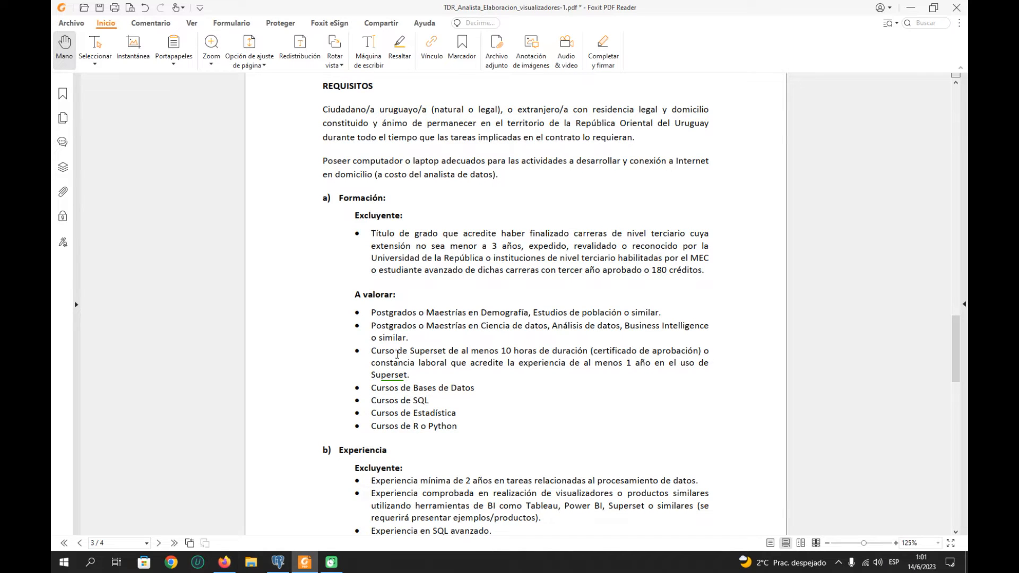
pyautogui.moveTo(405, 348); pyautogui.dragTo(450, 350)
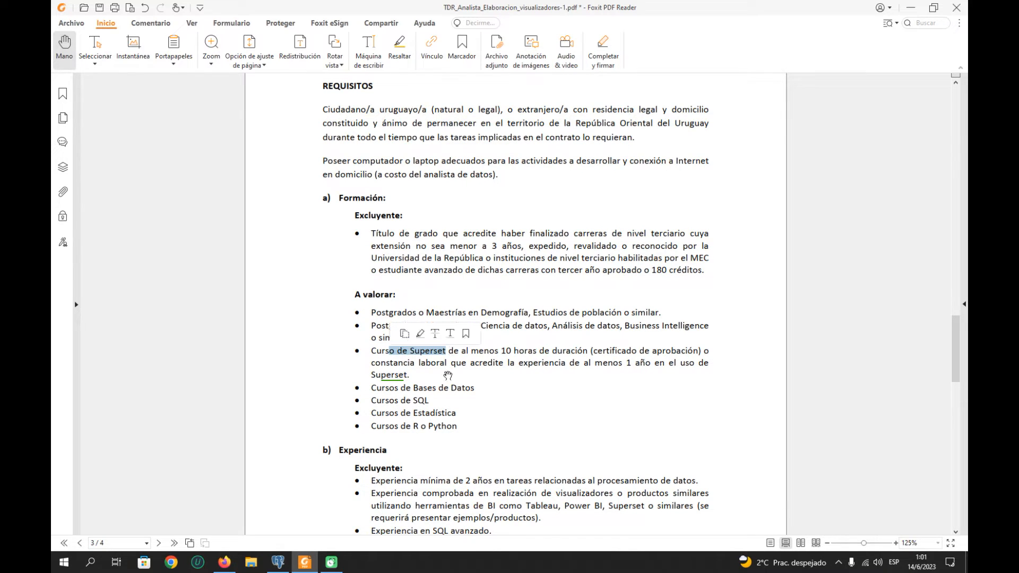
pyautogui.click(449, 376)
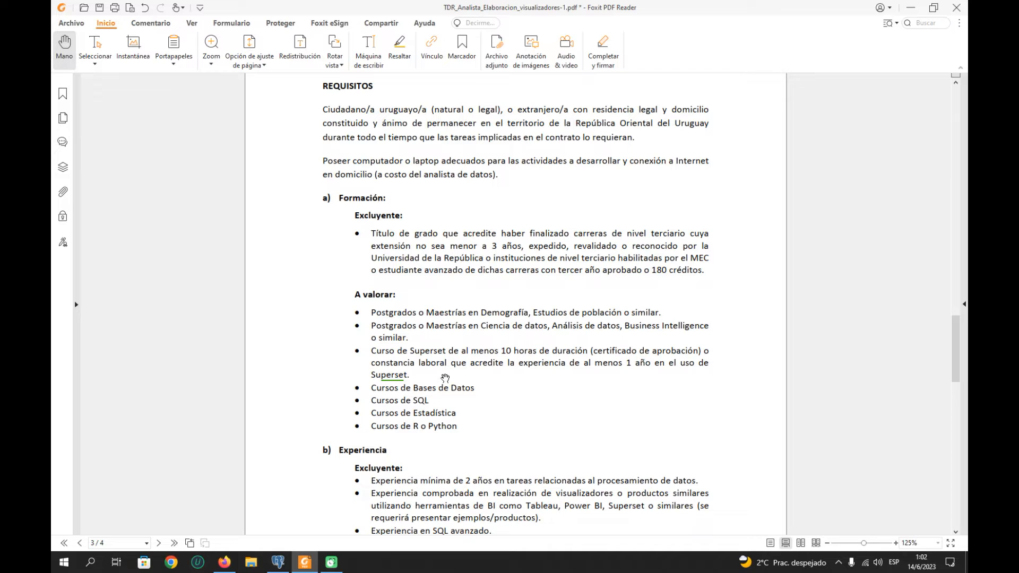
# Examine the Superset course item, selecting the tool's name, the 10-hour duration with certificate, and the minimum experience wording.
pyautogui.scroll(-1, 544, 395)
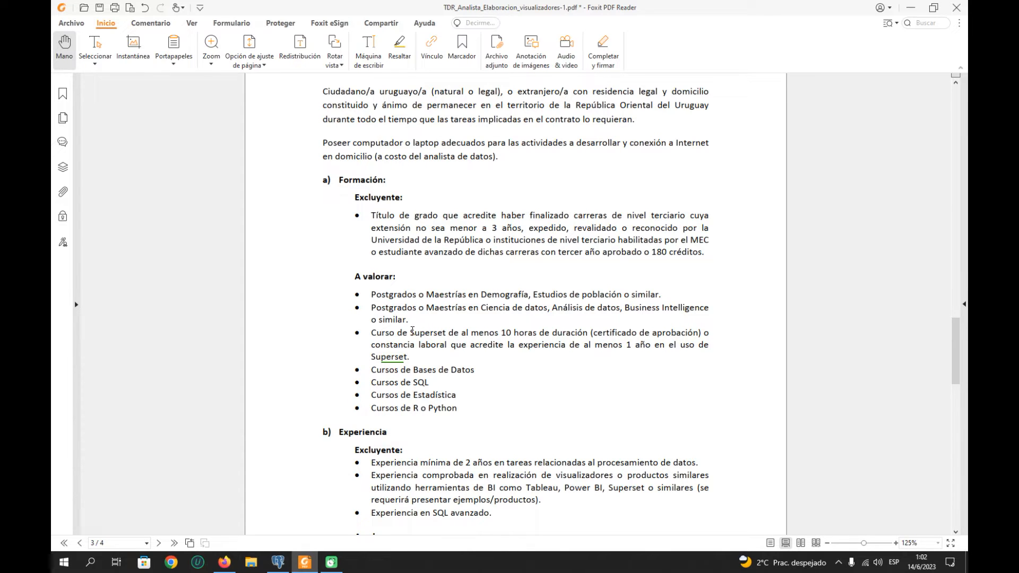
pyautogui.moveTo(412, 330); pyautogui.dragTo(446, 333)
pyautogui.click(460, 362)
pyautogui.moveTo(410, 333); pyautogui.dragTo(446, 333)
pyautogui.click(451, 359)
pyautogui.moveTo(495, 333); pyautogui.dragTo(702, 328)
pyautogui.click(620, 338)
pyautogui.moveTo(569, 345); pyautogui.dragTo(615, 345)
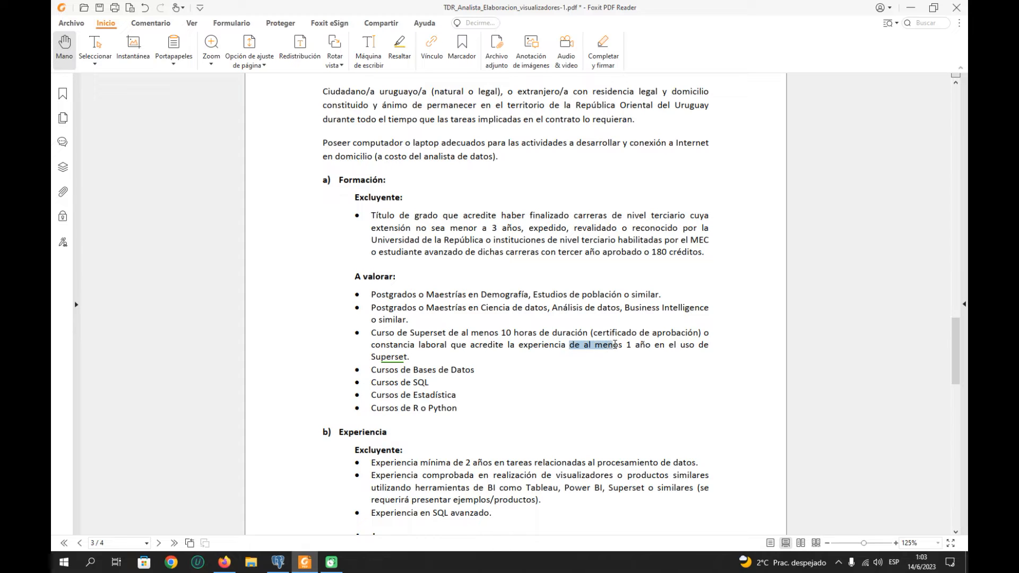
pyautogui.click(558, 370)
# Review the valued database courses item by selecting "Cursos de Bases de Datos".
pyautogui.moveTo(374, 368); pyautogui.dragTo(476, 370)
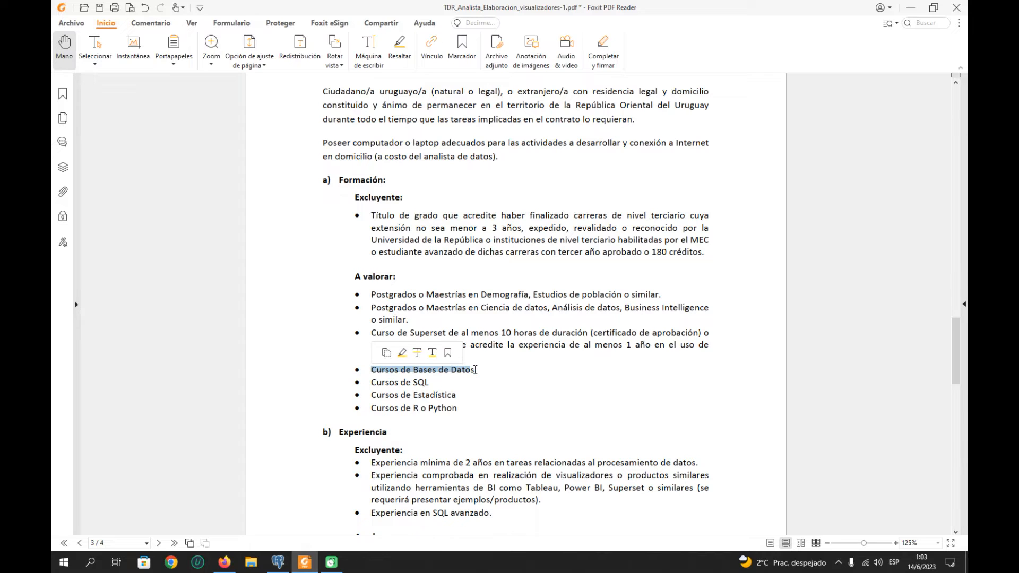
pyautogui.click(475, 369)
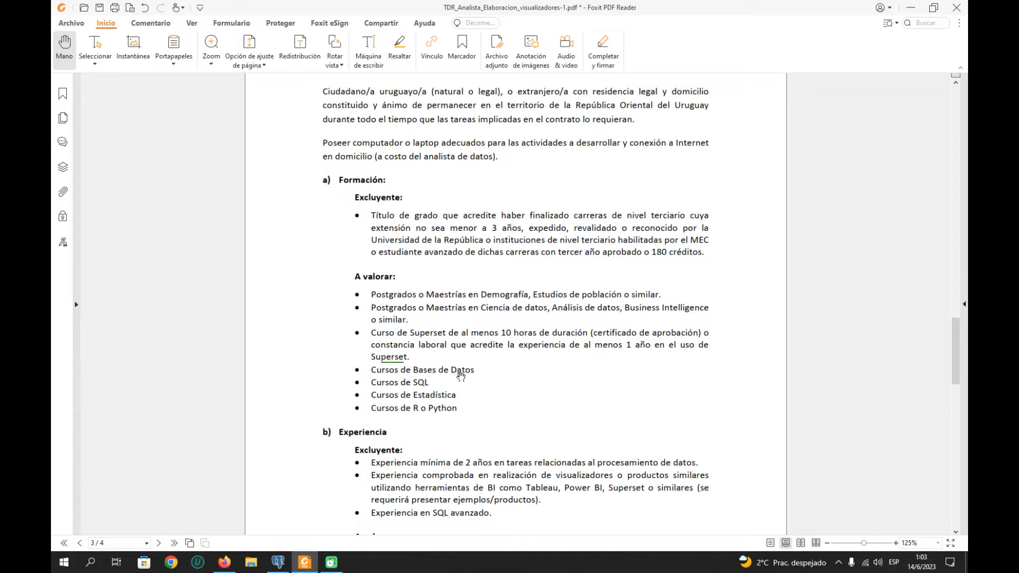
pyautogui.scroll(-1, 459, 374)
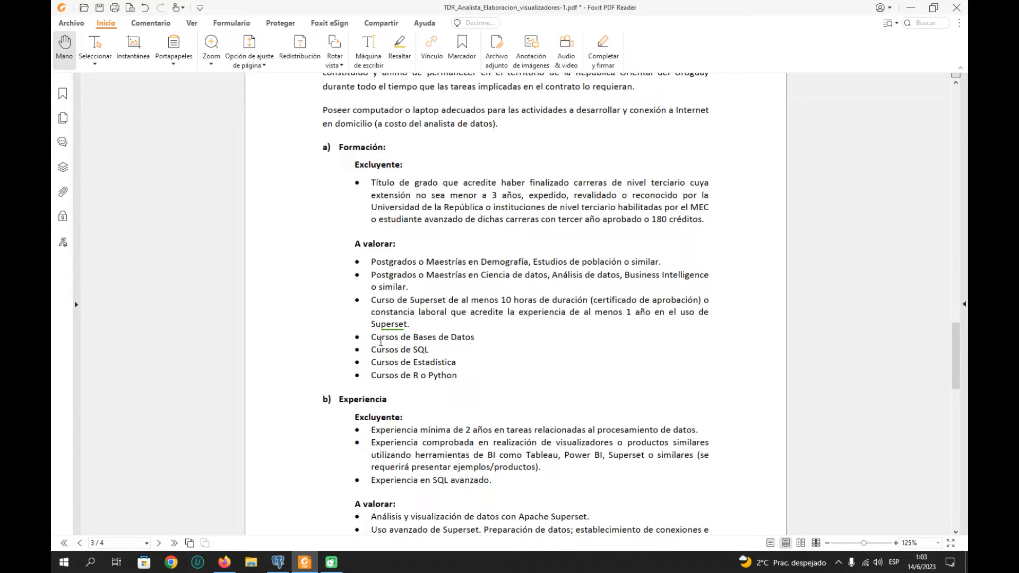
pyautogui.moveTo(372, 337); pyautogui.dragTo(481, 340)
pyautogui.click(428, 356)
pyautogui.scroll(-1, 380, 344)
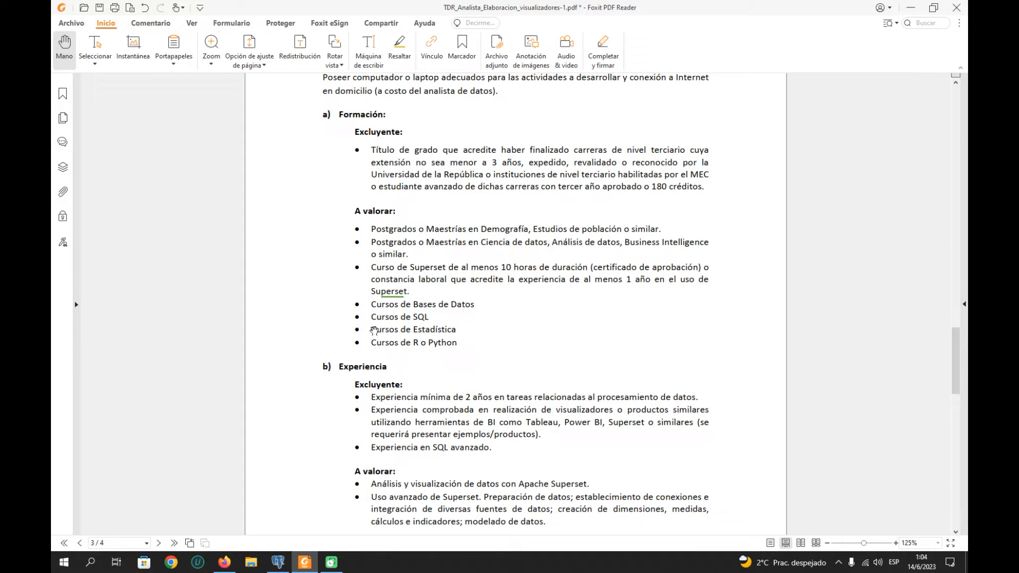
# Review the valued statistics and programming courses, selecting "Cursos de Estadística" and "Cursos de R o Python".
pyautogui.moveTo(373, 329); pyautogui.dragTo(451, 324)
pyautogui.click(391, 334)
pyautogui.moveTo(374, 331); pyautogui.dragTo(456, 326)
pyautogui.click(443, 338)
pyautogui.moveTo(374, 327); pyautogui.dragTo(446, 338)
pyautogui.click(442, 342)
pyautogui.moveTo(458, 343); pyautogui.dragTo(371, 341)
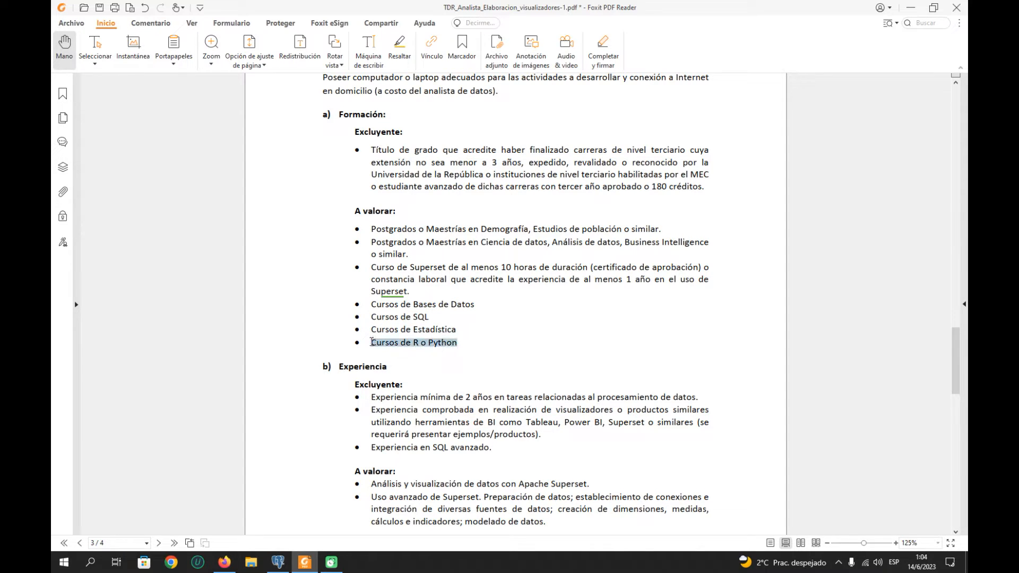
pyautogui.click(512, 338)
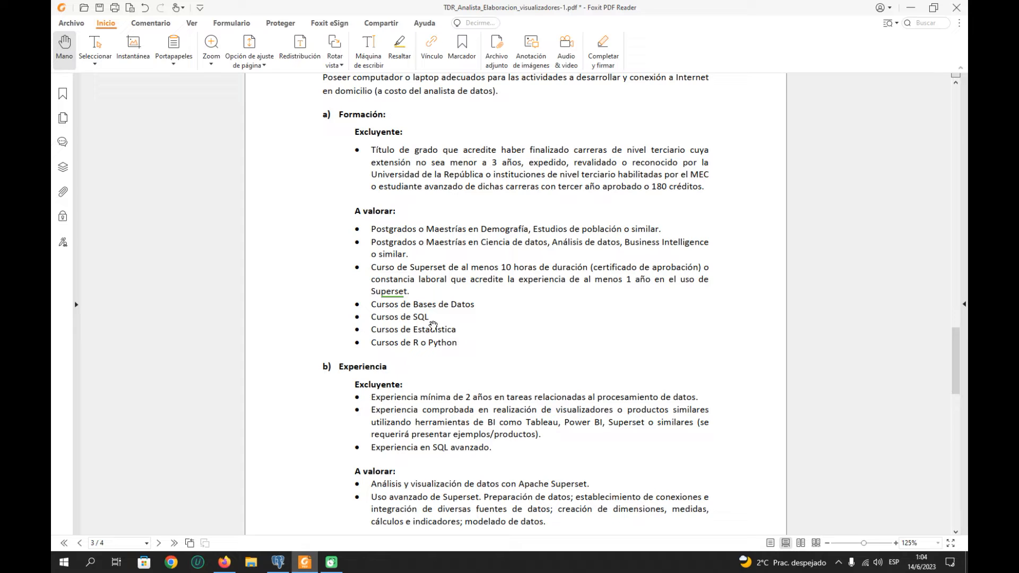
# Examine the mandatory experience requirements under Experiencia, selecting "Superset" among the listed BI tools.
pyautogui.scroll(-1, 454, 345)
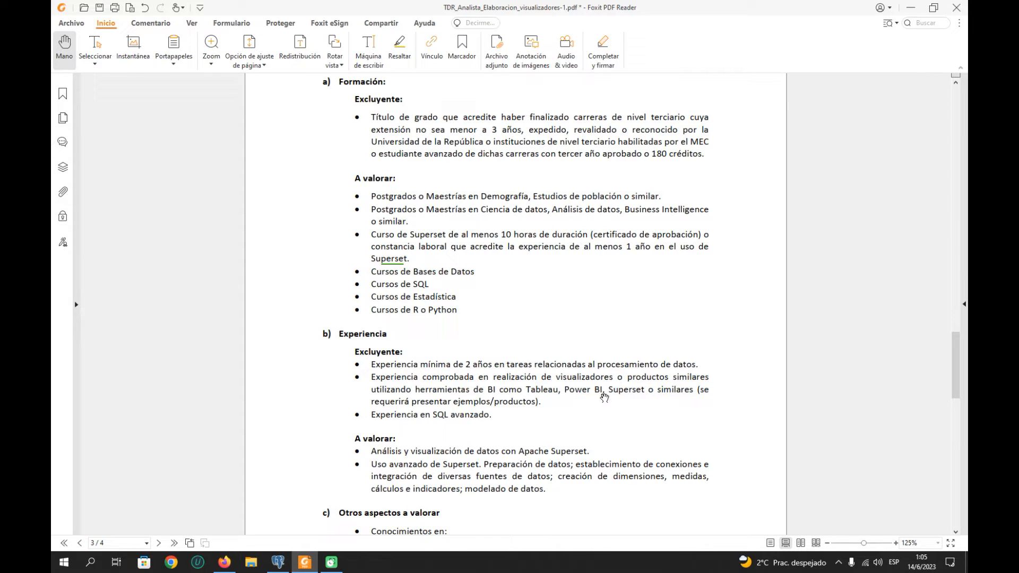
pyautogui.moveTo(609, 389); pyautogui.dragTo(648, 392)
pyautogui.scroll(-1, 646, 392)
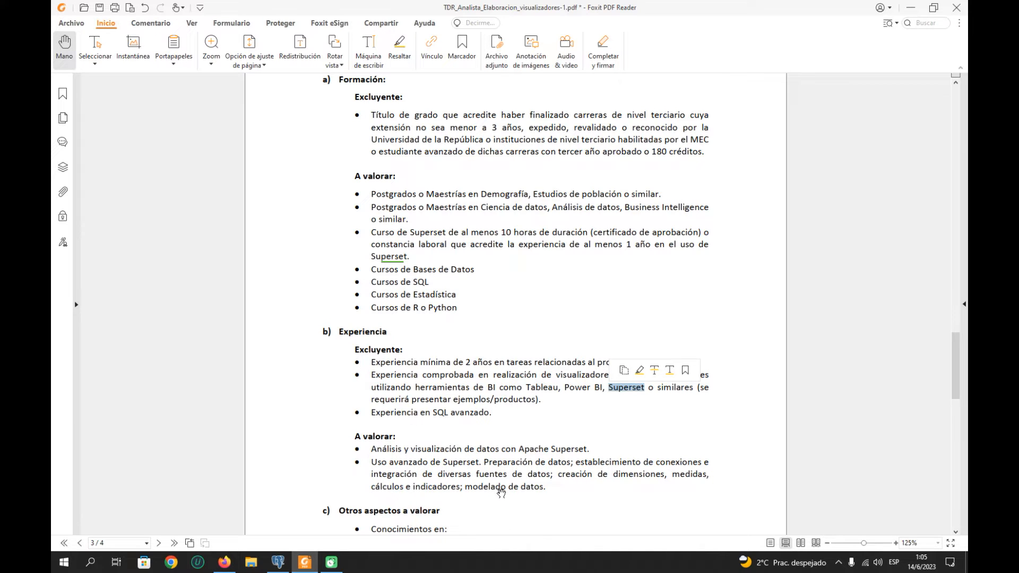
pyautogui.scroll(-1, 552, 451)
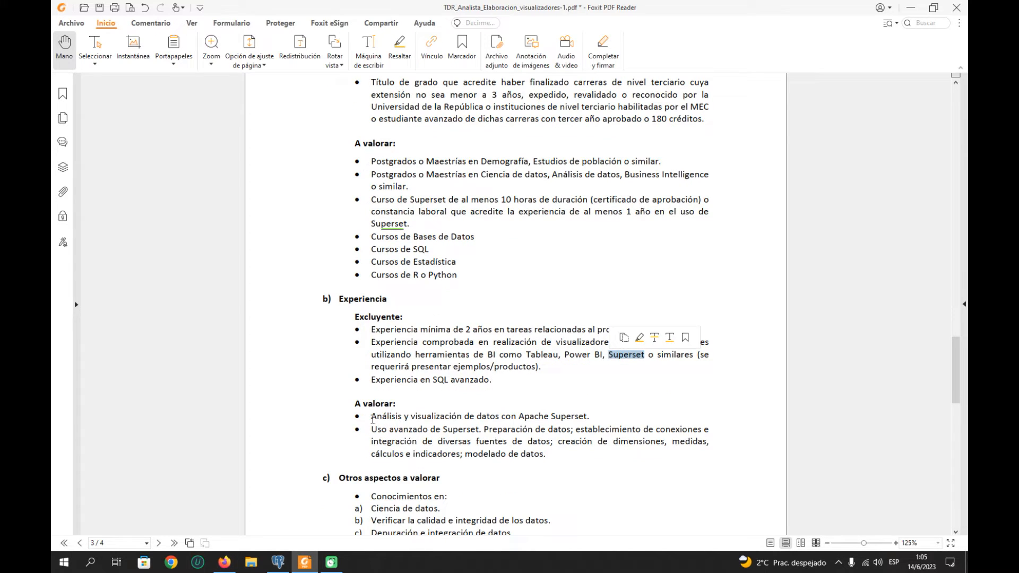
# Examine the valued experience item on advanced Superset use, selecting its full text, and skim the knowledge list under Otros aspectos a valorar.
pyautogui.moveTo(374, 431); pyautogui.dragTo(556, 453)
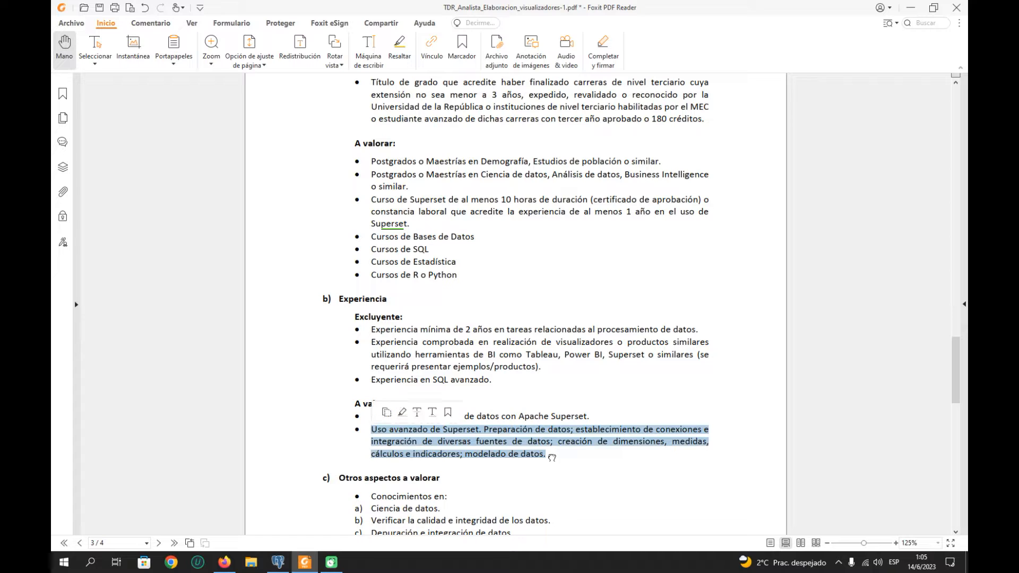
pyautogui.click(555, 454)
pyautogui.scroll(-1, 539, 456)
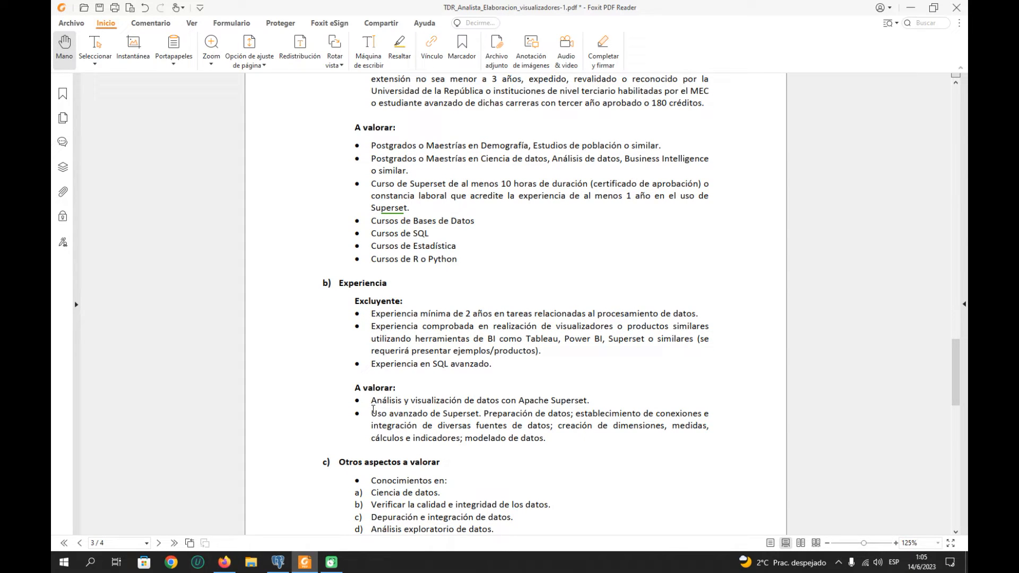
pyautogui.moveTo(373, 410)
pyautogui.mouseDown()
pyautogui.moveTo(541, 439)
pyautogui.moveTo(461, 439)
pyautogui.moveTo(548, 440)
pyautogui.moveTo(486, 442)
pyautogui.mouseUp()
pyautogui.click(544, 440)
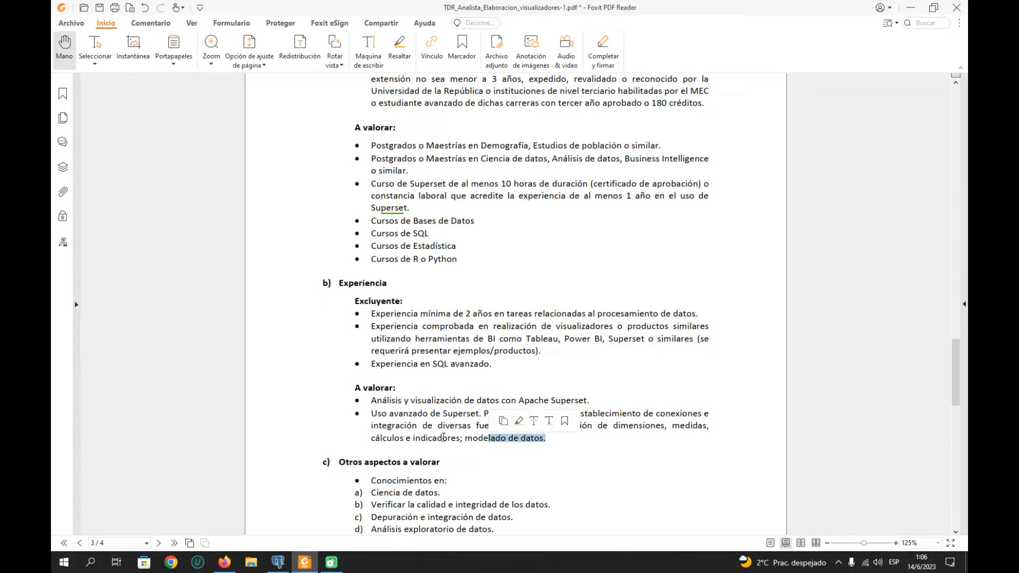
pyautogui.click(413, 430)
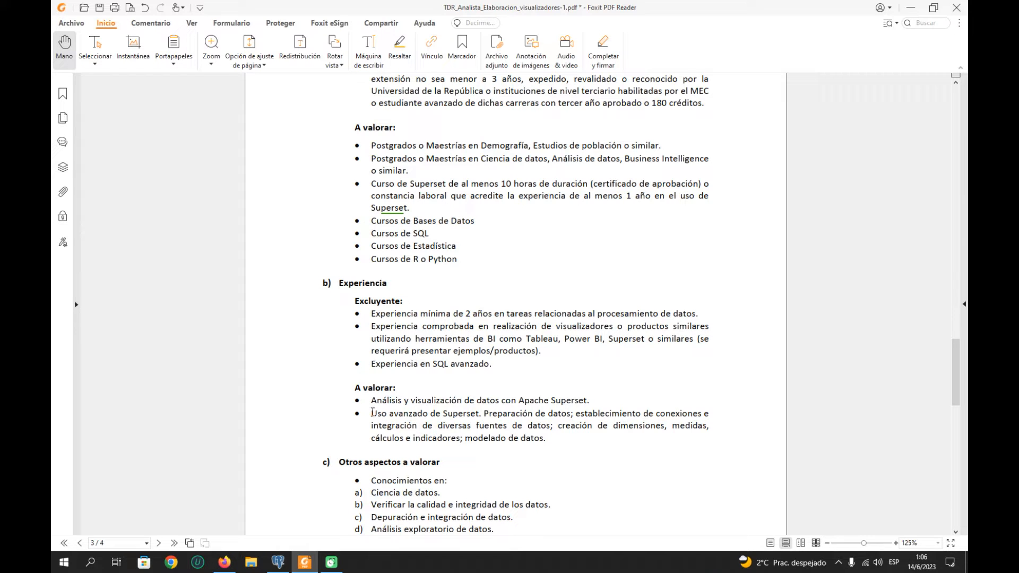
pyautogui.moveTo(372, 413)
pyautogui.mouseDown()
pyautogui.moveTo(547, 439)
pyautogui.moveTo(416, 439)
pyautogui.moveTo(371, 413)
pyautogui.mouseUp()
pyautogui.click(547, 438)
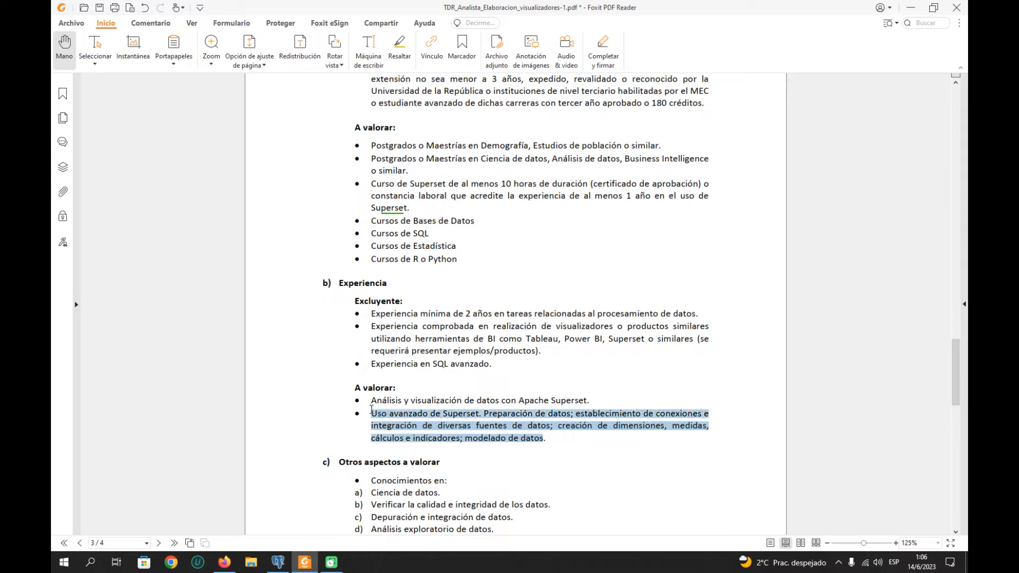
pyautogui.click(448, 432)
pyautogui.scroll(-3, 486, 392)
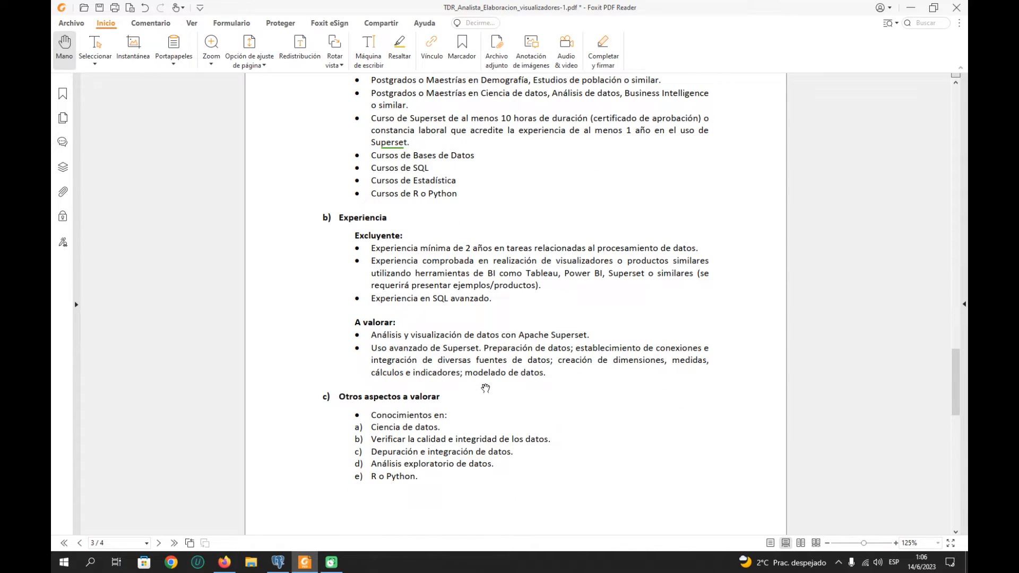
pyautogui.scroll(2, 485, 392)
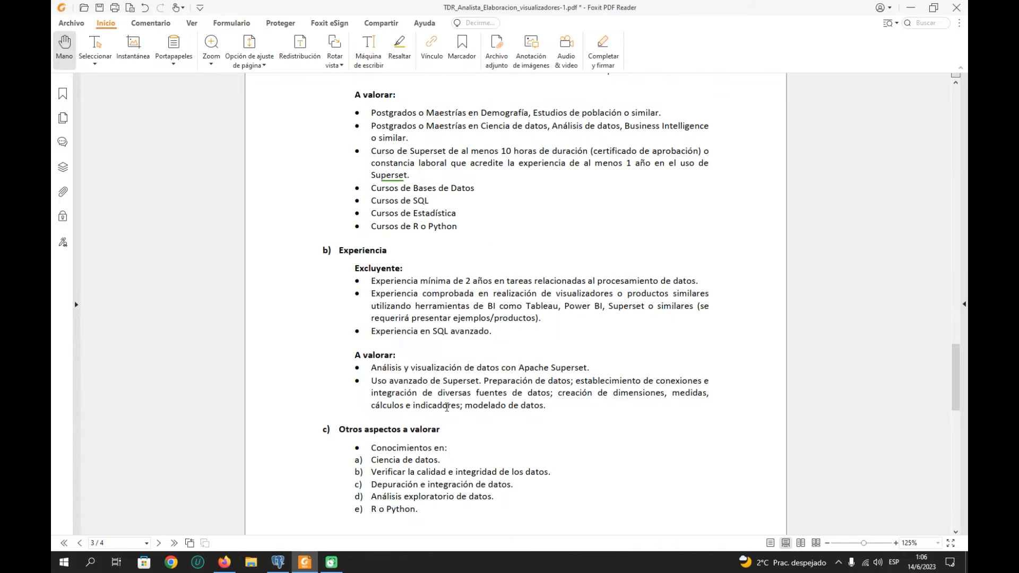
pyautogui.scroll(3, 459, 363)
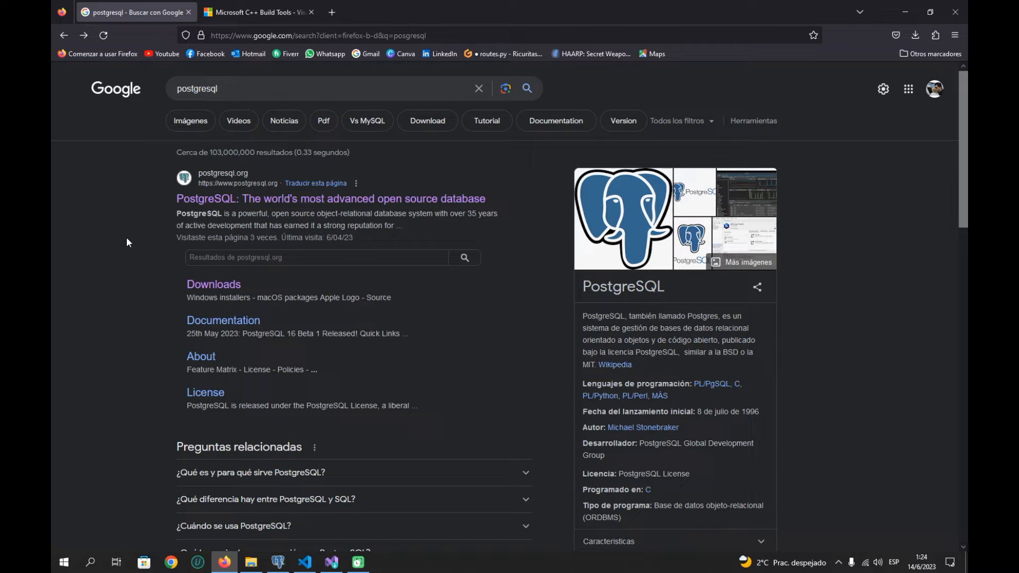
# In Firefox, go from the PostgreSQL search result to its Downloads page, choose Windows, and open EDB's installer download page.
pyautogui.moveTo(167, 199); pyautogui.dragTo(237, 199)
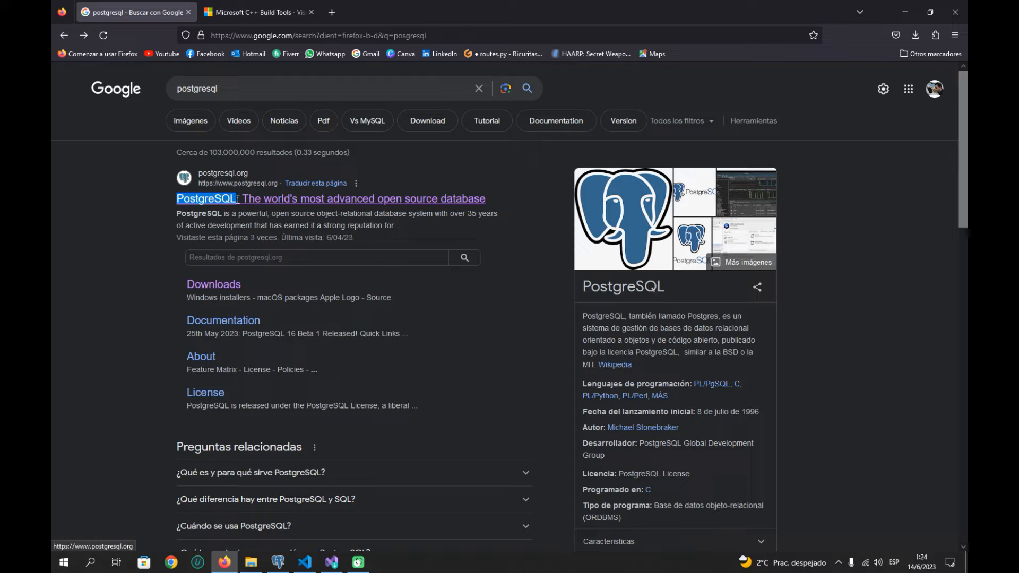
pyautogui.click(139, 244)
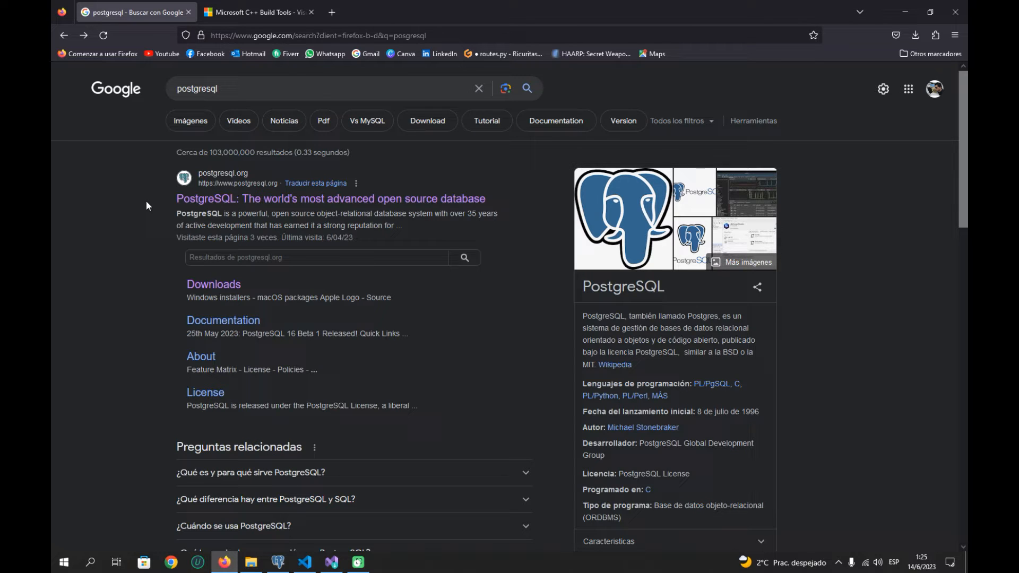
pyautogui.moveTo(162, 193)
pyautogui.mouseDown()
pyautogui.moveTo(238, 202)
pyautogui.moveTo(156, 210)
pyautogui.mouseUp()
pyautogui.click(222, 289)
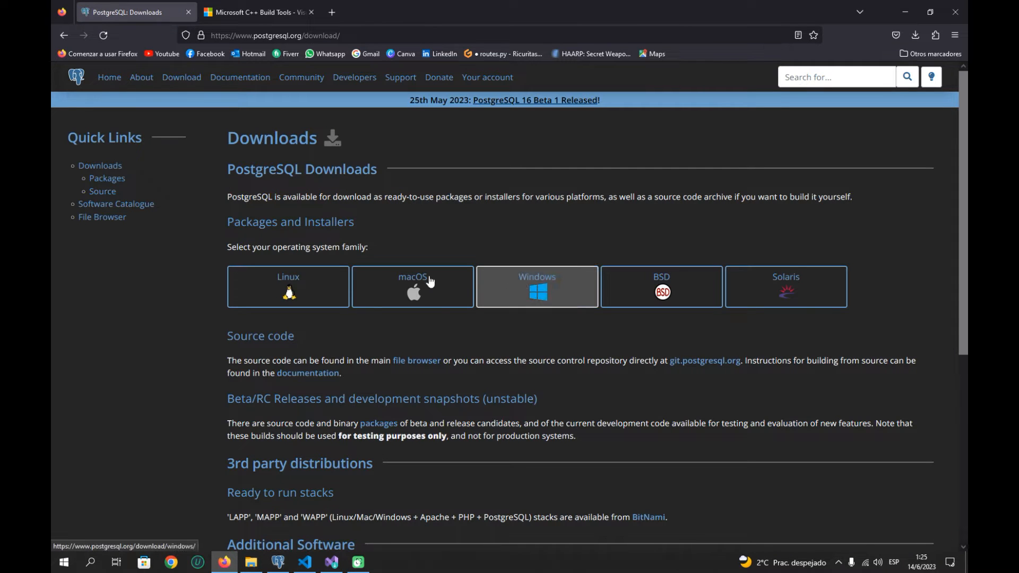
pyautogui.click(533, 296)
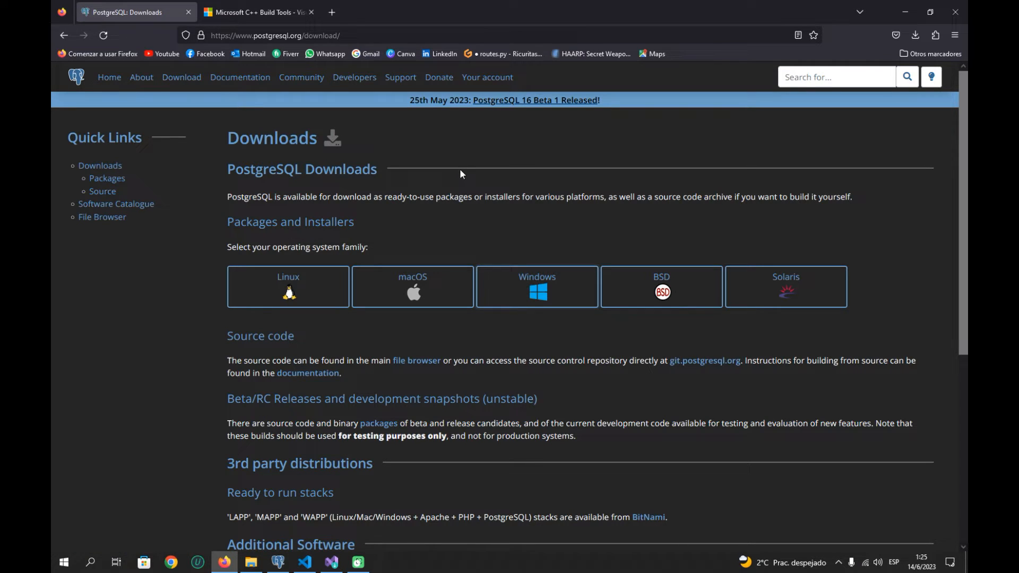
pyautogui.click(543, 303)
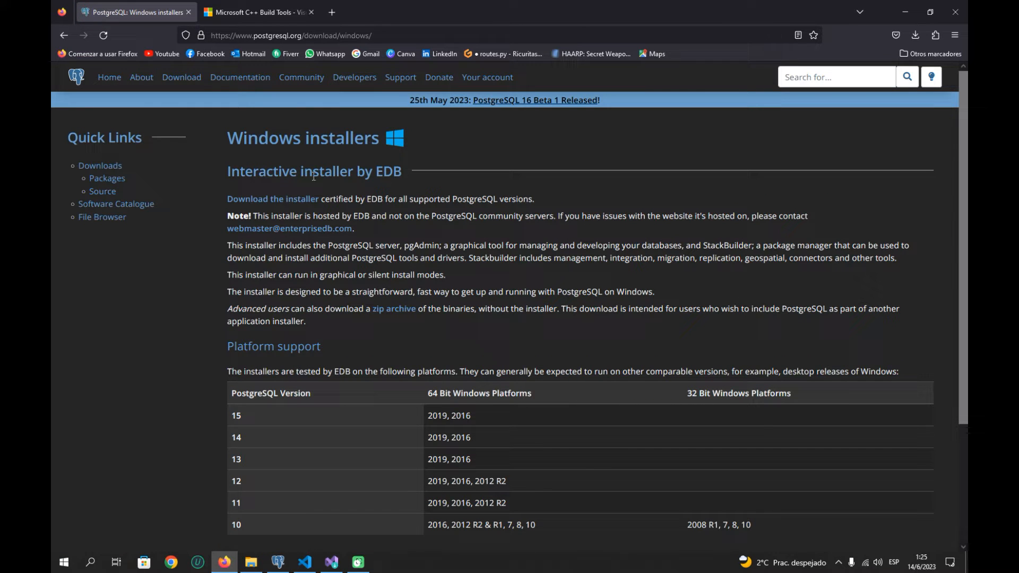
pyautogui.click(276, 200)
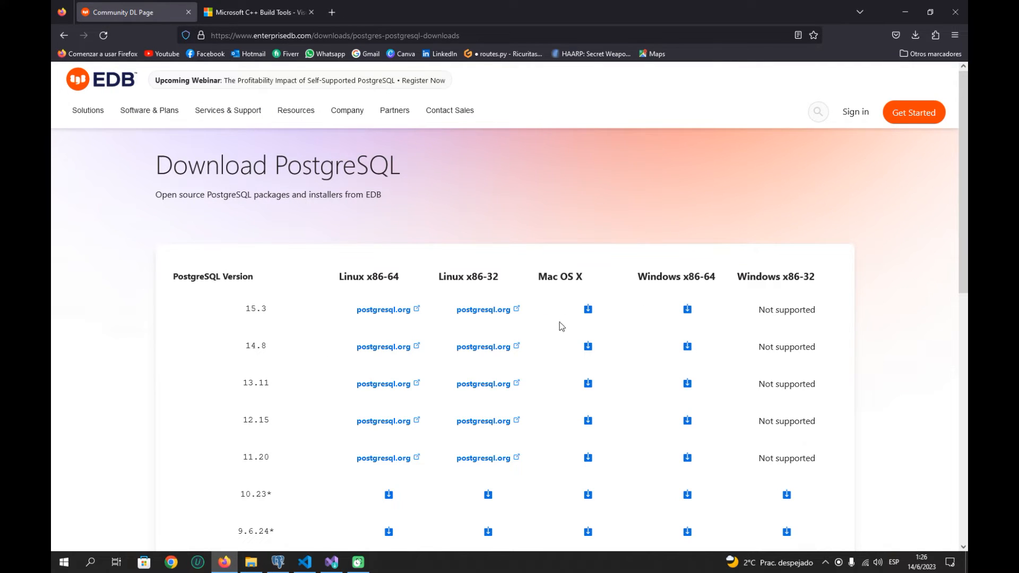
# Examine the PostgreSQL version table on the EDB page, selecting the newer version rows and version 13.11.
pyautogui.moveTo(229, 304); pyautogui.dragTo(870, 430)
pyautogui.click(868, 425)
pyautogui.moveTo(233, 381); pyautogui.dragTo(278, 385)
pyautogui.click(206, 375)
pyautogui.scroll(-1, 205, 374)
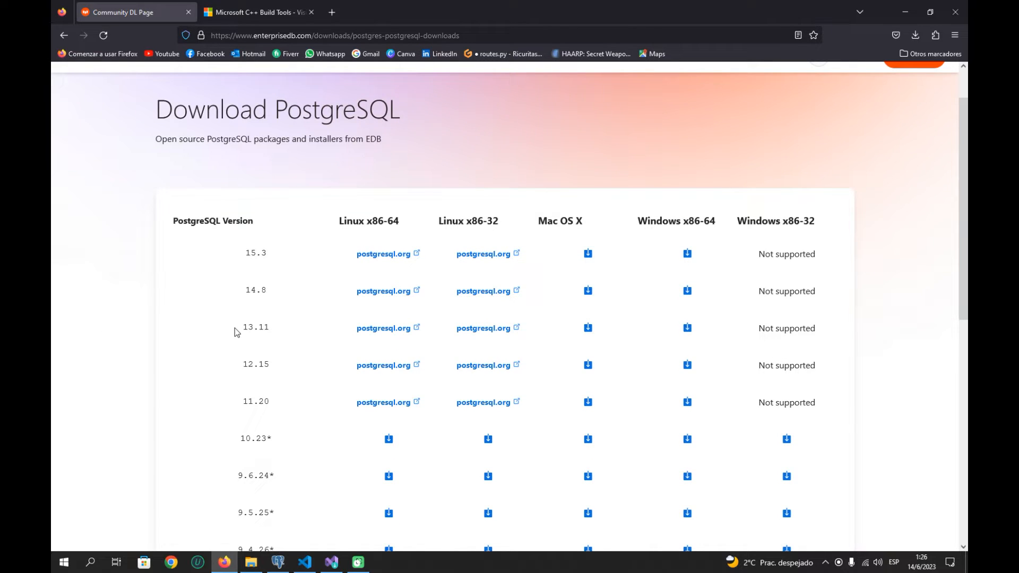
# Review platform availability for the newest PostgreSQL releases, selecting the table from its headings through the 13.11 row.
pyautogui.moveTo(169, 223); pyautogui.dragTo(823, 330)
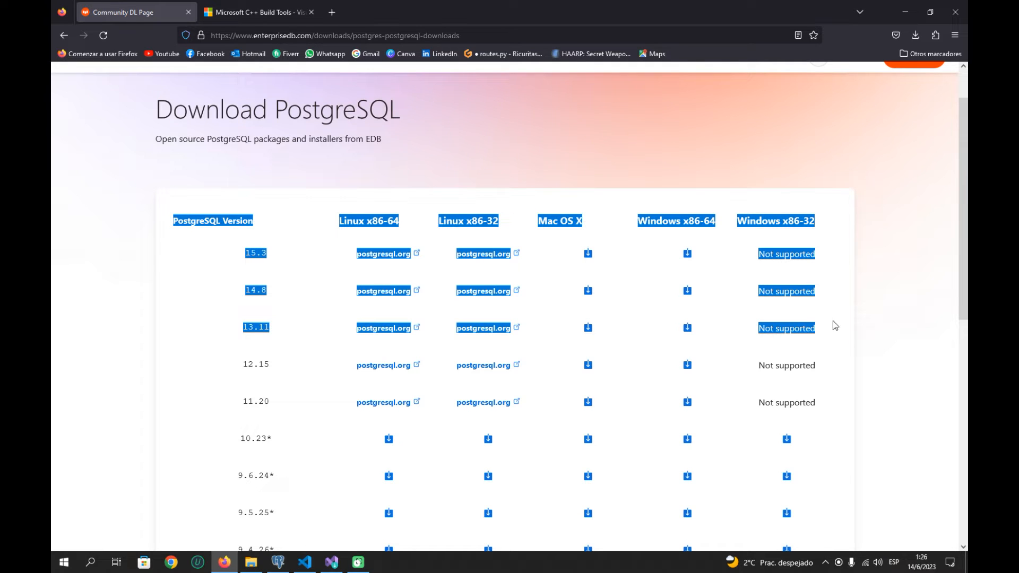
pyautogui.click(871, 302)
pyautogui.moveTo(820, 329); pyautogui.dragTo(175, 222)
pyautogui.click(181, 237)
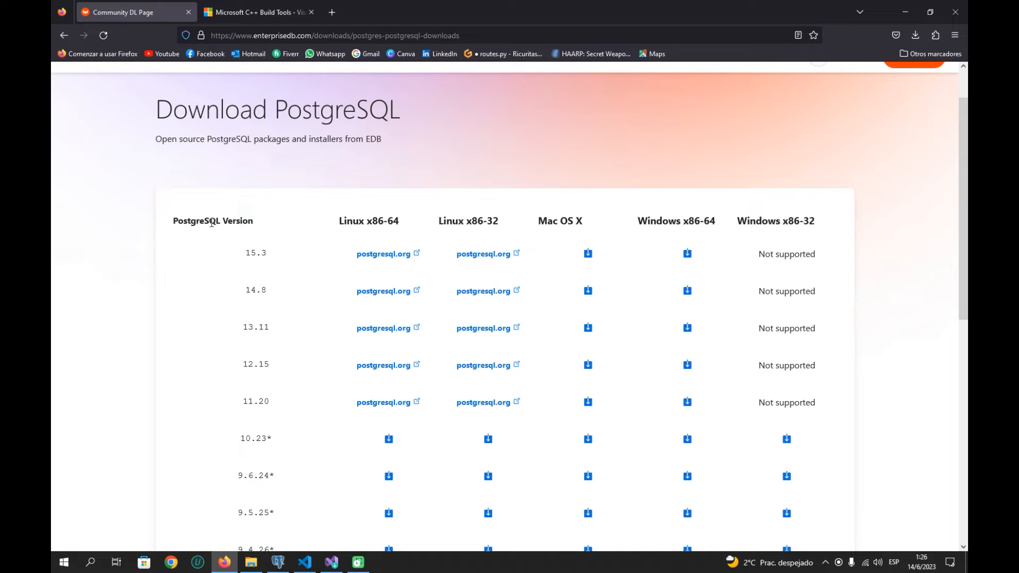
pyautogui.moveTo(177, 218); pyautogui.dragTo(830, 269)
pyautogui.click(826, 288)
pyautogui.moveTo(171, 220); pyautogui.dragTo(807, 326)
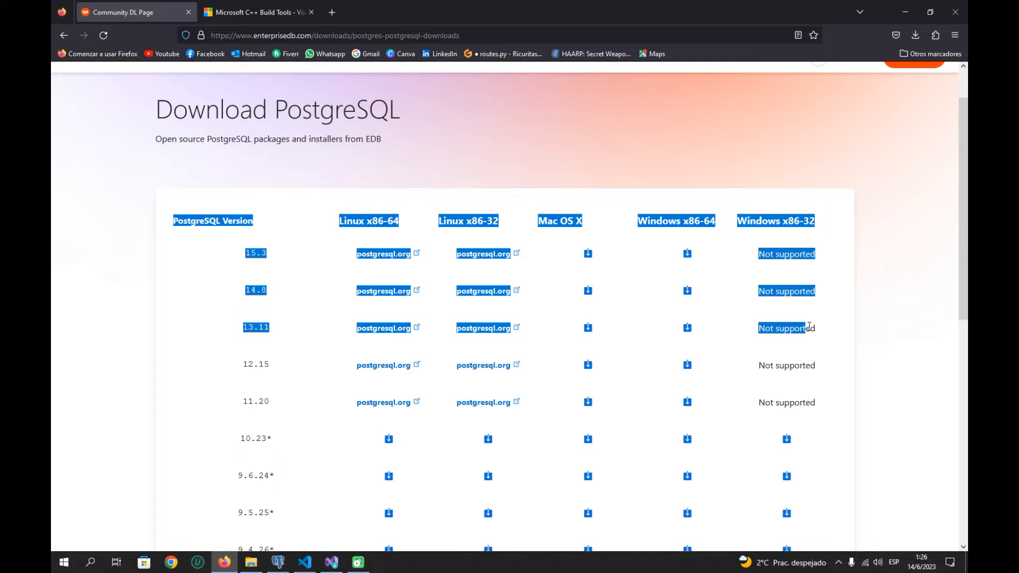
pyautogui.click(837, 317)
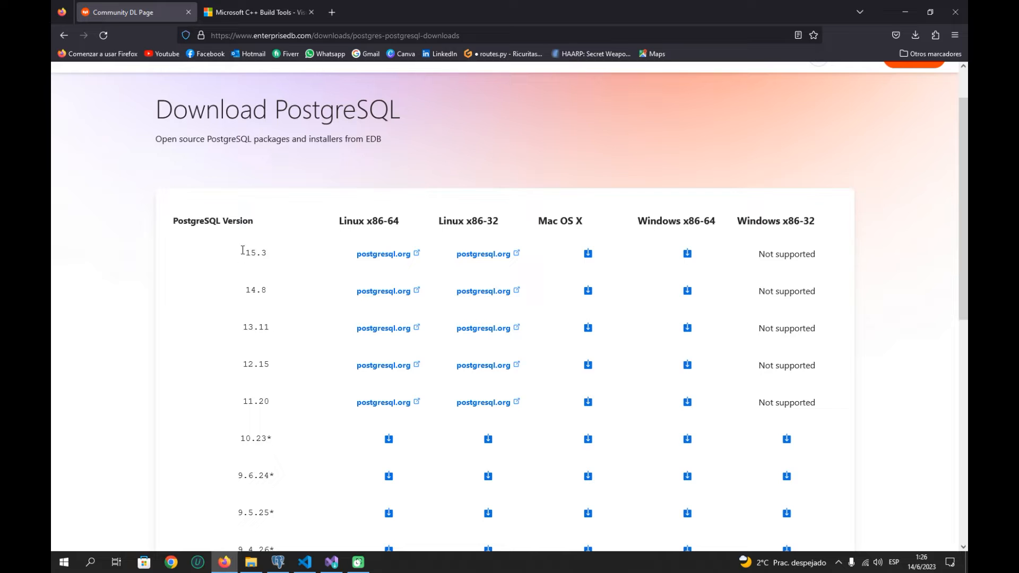
# Compare the 15.3, 14.8 and 13.11 entries in the PostgreSQL version column by selecting them.
pyautogui.moveTo(239, 330); pyautogui.dragTo(839, 339)
pyautogui.moveTo(210, 255); pyautogui.dragTo(279, 291)
pyautogui.click(217, 285)
pyautogui.moveTo(280, 333); pyautogui.dragTo(219, 269)
pyautogui.click(211, 257)
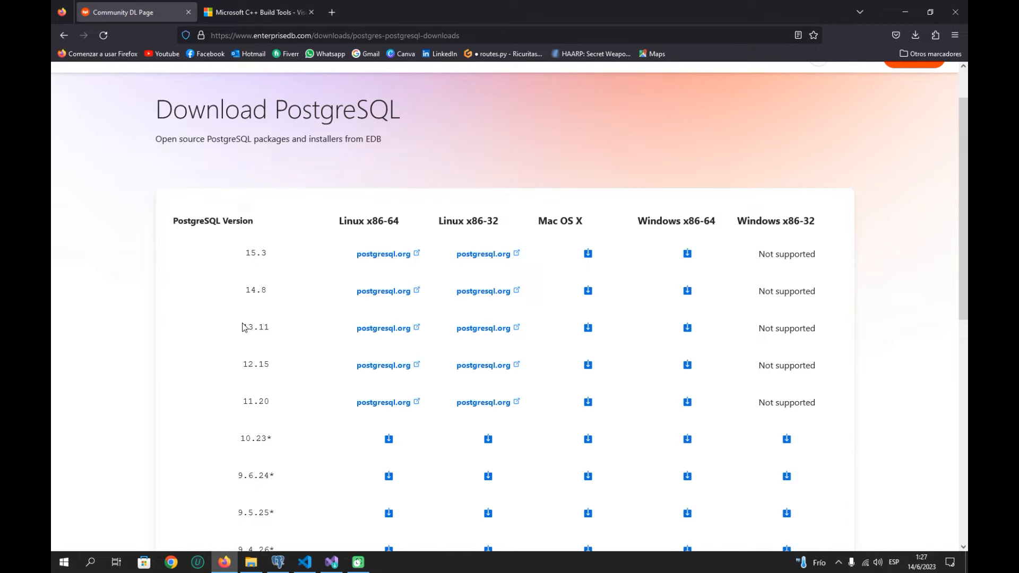
# Examine the 13.11 entry in the PostgreSQL version table, selecting its row and version number.
pyautogui.moveTo(237, 332); pyautogui.dragTo(847, 336)
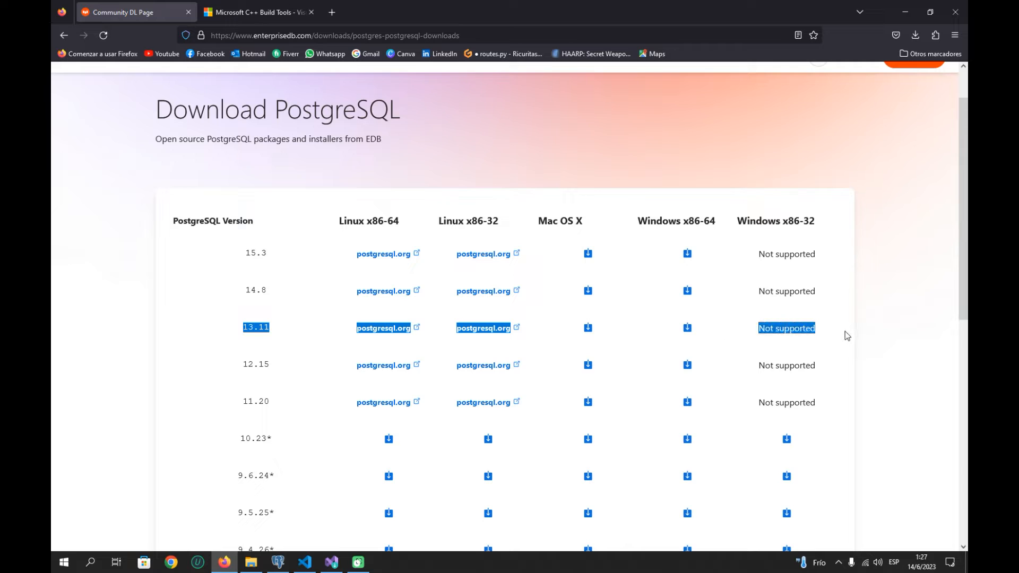
pyautogui.click(845, 336)
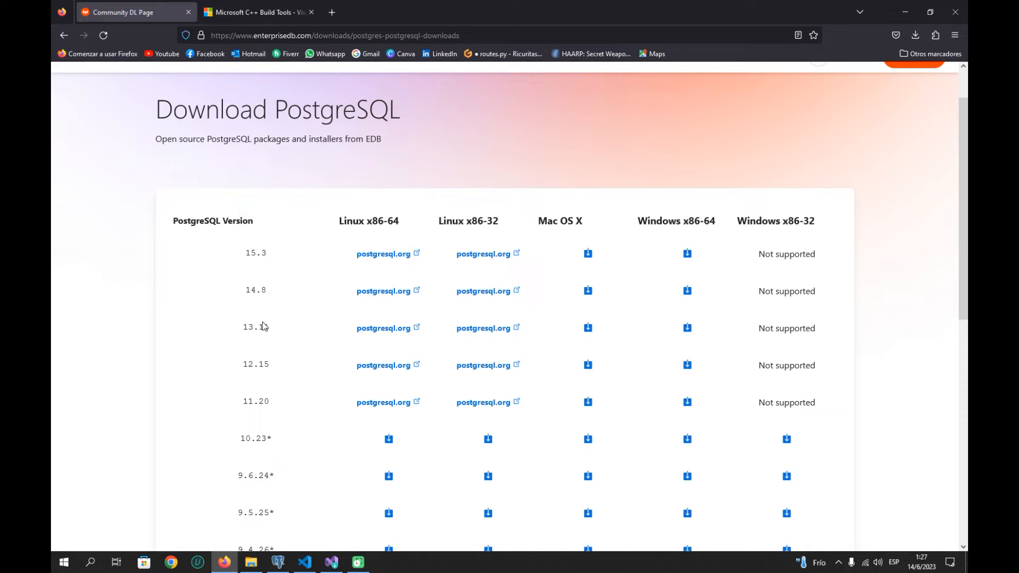
pyautogui.moveTo(244, 329); pyautogui.dragTo(269, 328)
pyautogui.click(219, 320)
pyautogui.moveTo(222, 321); pyautogui.dragTo(291, 335)
pyautogui.click(225, 320)
pyautogui.doubleClick(263, 327)
pyautogui.click(283, 333)
# Review platform availability for PostgreSQL 13.11, selecting the full row and its Windows x86-32 cell.
pyautogui.moveTo(246, 326); pyautogui.dragTo(828, 337)
pyautogui.click(732, 337)
pyautogui.moveTo(240, 327); pyautogui.dragTo(826, 333)
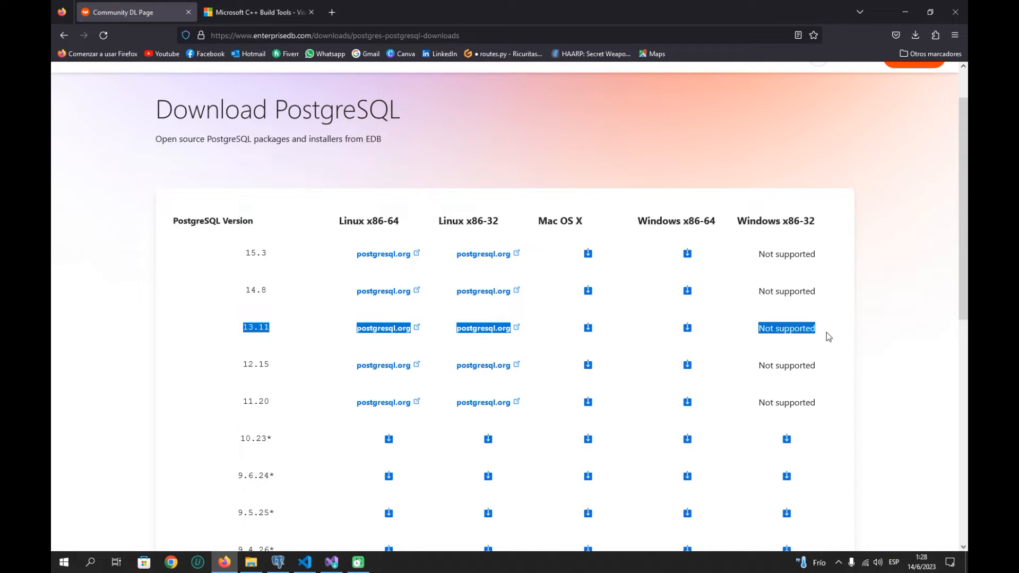
pyautogui.click(780, 333)
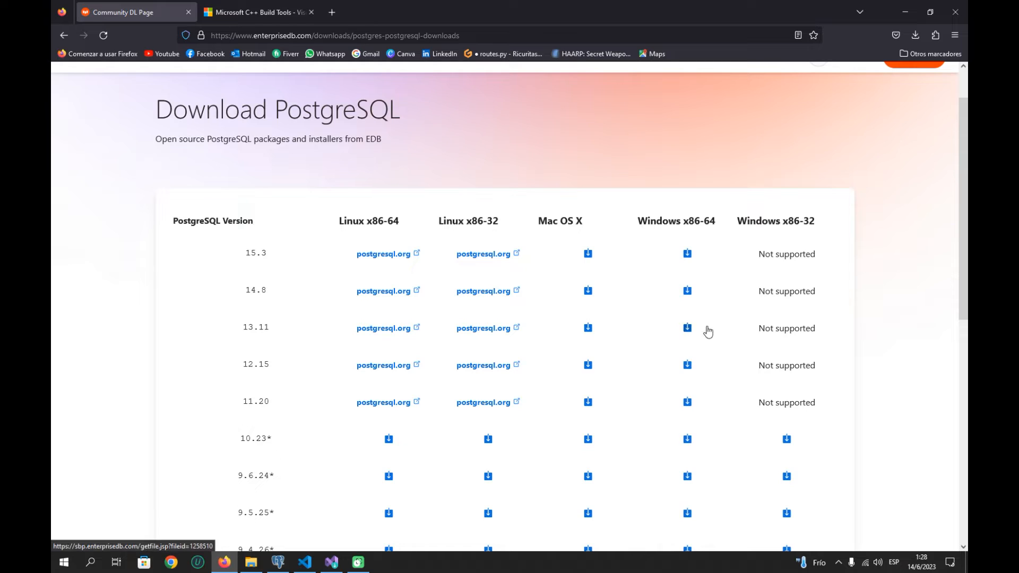
pyautogui.tripleClick(769, 328)
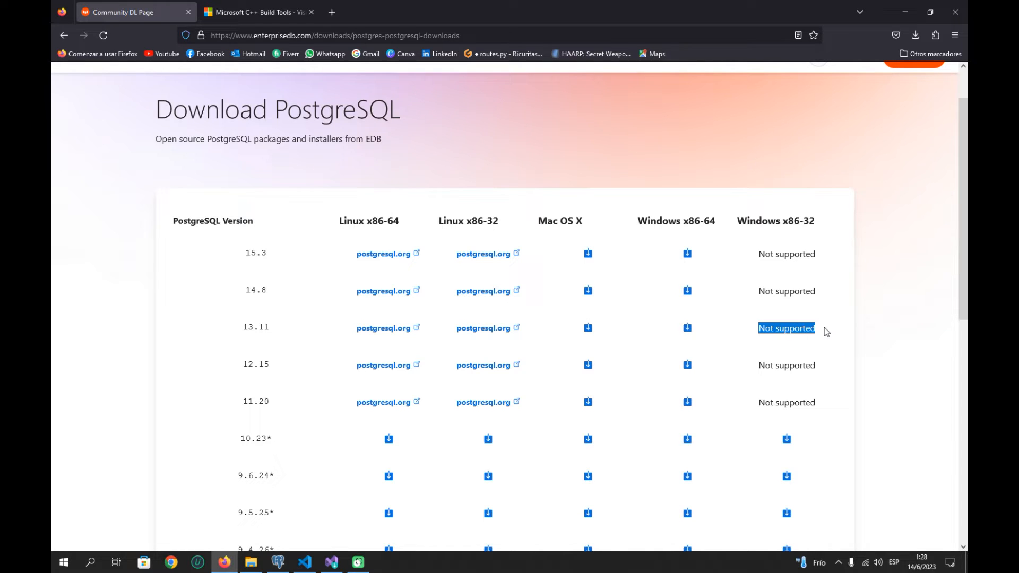
pyautogui.click(825, 330)
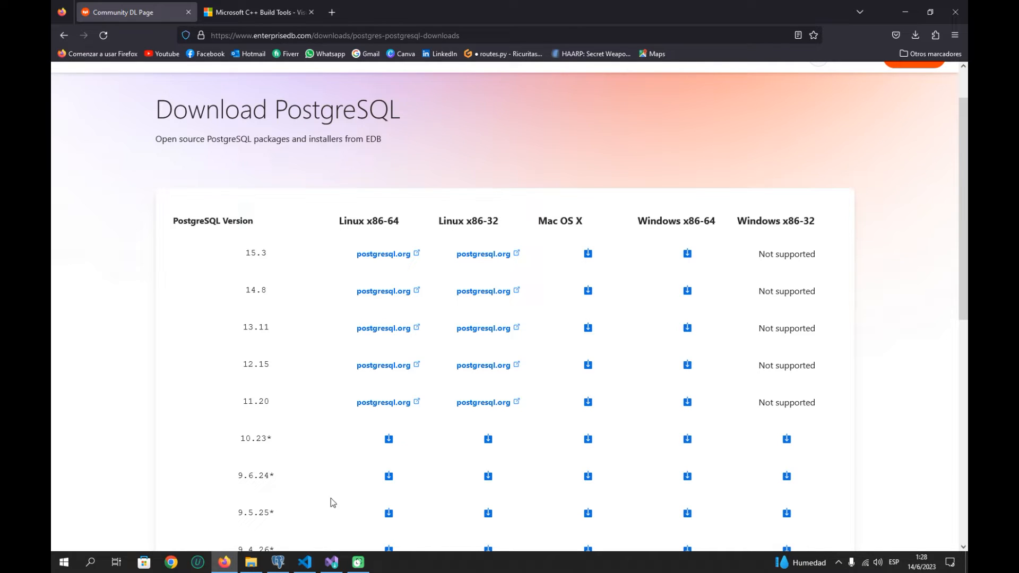
# Switch to Visual Studio Code and highlight the title line of Instrucciones_Instalador_Superset.txt.
pyautogui.click(313, 563)
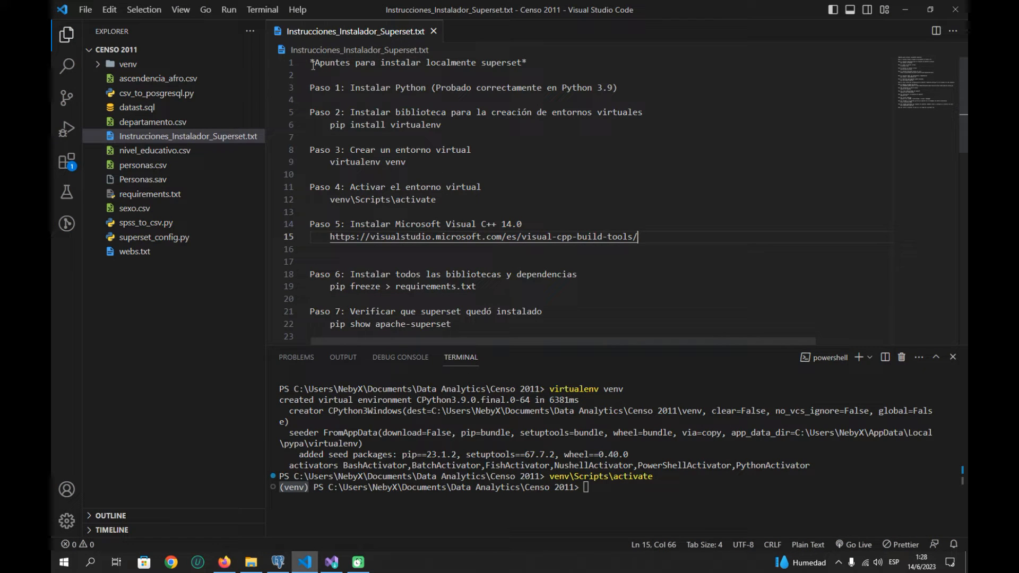
pyautogui.moveTo(528, 63); pyautogui.dragTo(317, 61)
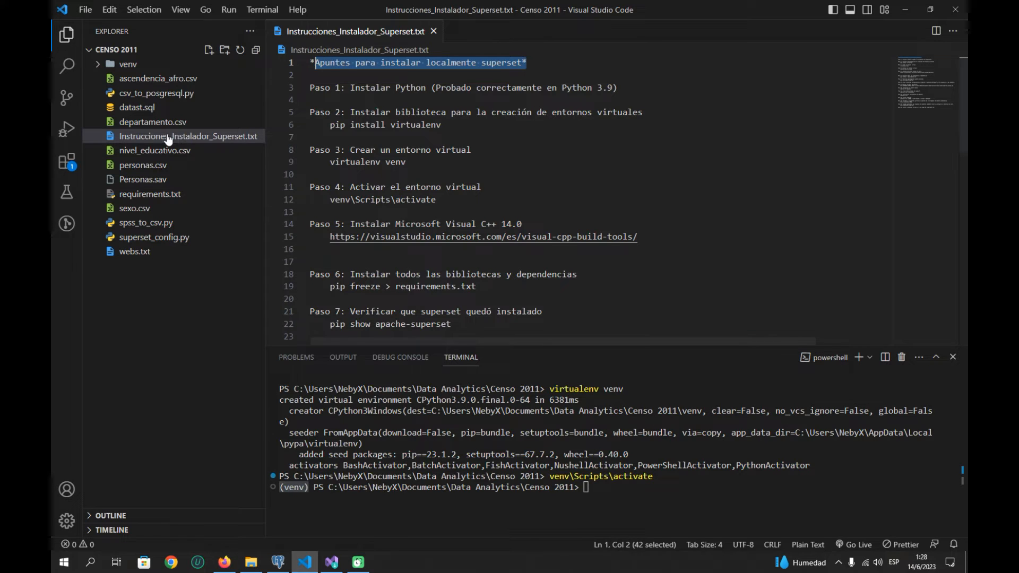
pyautogui.click(312, 62)
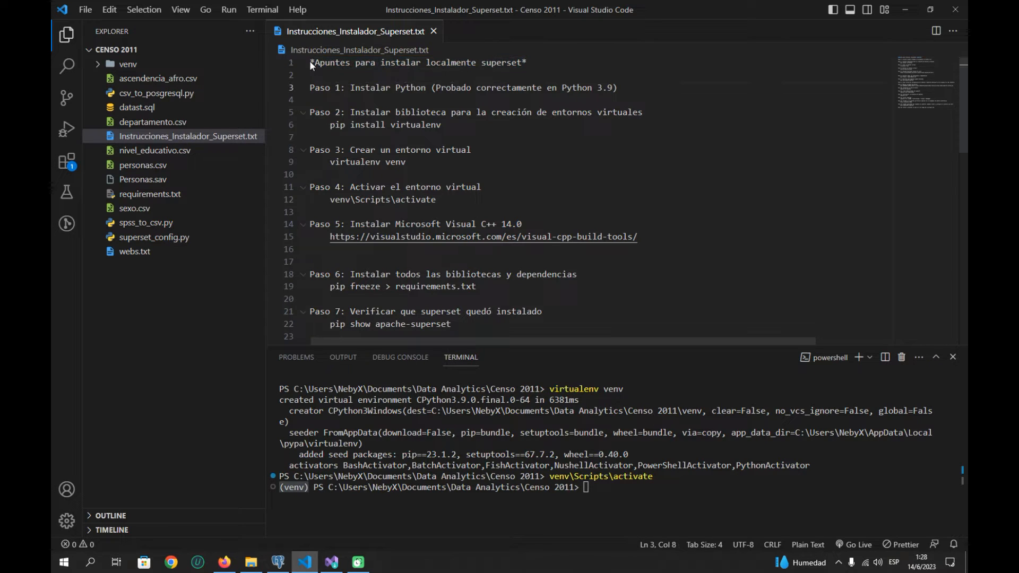
# Read the Paso 1 line about installing Python, moving through its text and selecting part of it.
pyautogui.press('Down')
pyautogui.press('Down')
pyautogui.press('Right')
pyautogui.press('Right')
pyautogui.press('Right')
pyautogui.press('Right')
pyautogui.press('Right')
pyautogui.press('Right')
pyautogui.press('Right')
pyautogui.press('Right')
pyautogui.press('Right')
pyautogui.press('Right')
pyautogui.press('Right')
pyautogui.press('Right')
pyautogui.press('Right')
pyautogui.press('Right')
pyautogui.press('Right')
pyautogui.press('Right')
pyautogui.press('Right')
pyautogui.press('Right')
pyautogui.press('Right')
pyautogui.press('Right')
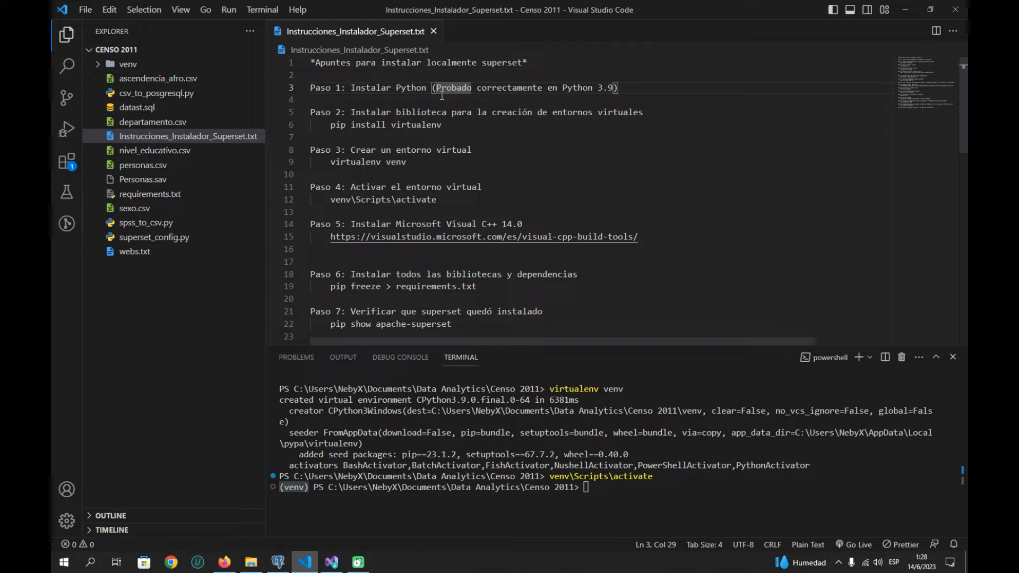
pyautogui.press('Down')
pyautogui.moveTo(349, 85); pyautogui.dragTo(492, 87)
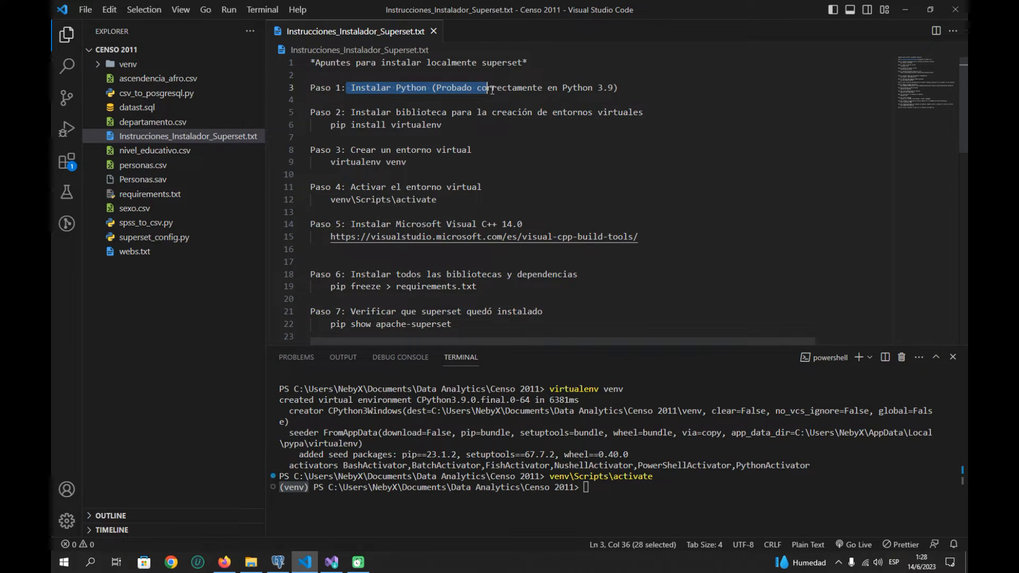
pyautogui.click(493, 88)
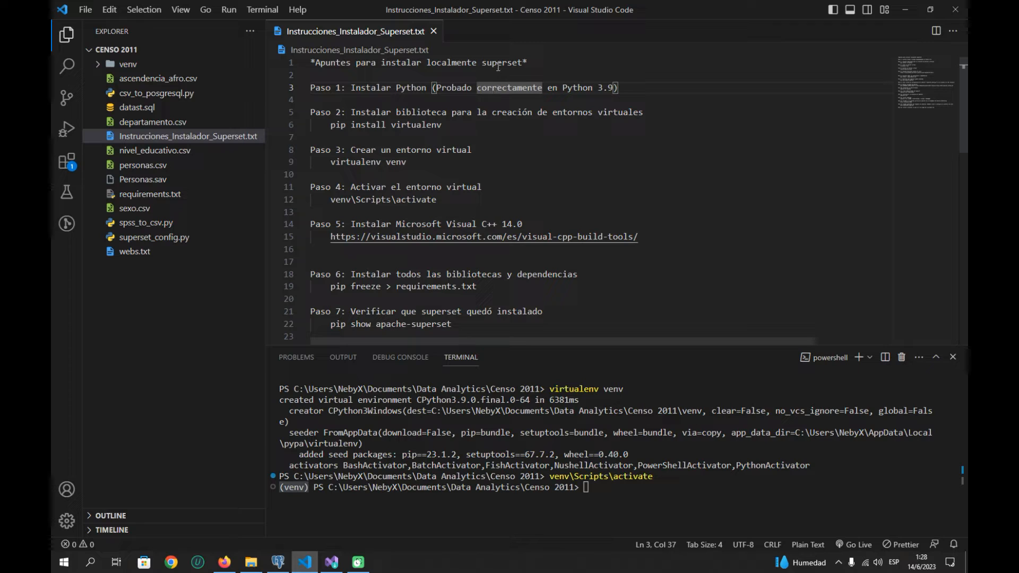
# Examine the tested Python version noted in Paso 1, selecting "Python 3.9" in the parenthetical remark.
pyautogui.click(553, 128)
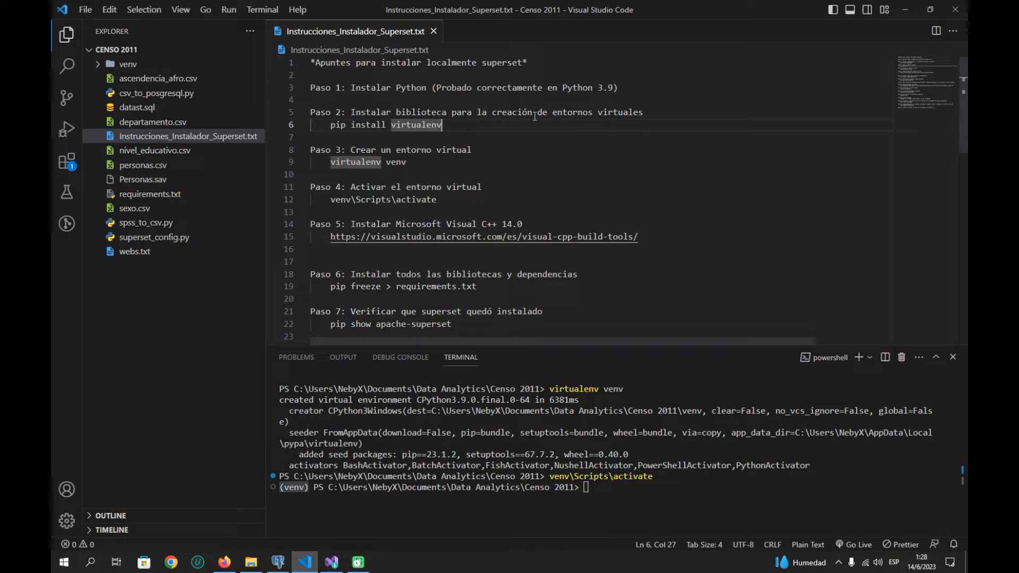
pyautogui.moveTo(483, 87); pyautogui.dragTo(539, 89)
pyautogui.click(553, 109)
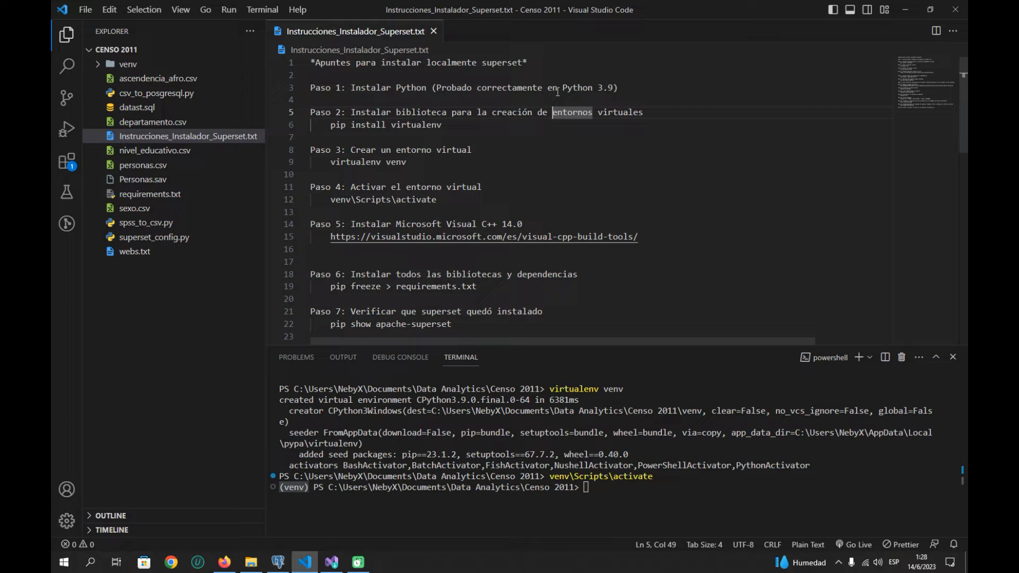
pyautogui.moveTo(547, 88); pyautogui.dragTo(619, 89)
pyautogui.click(625, 98)
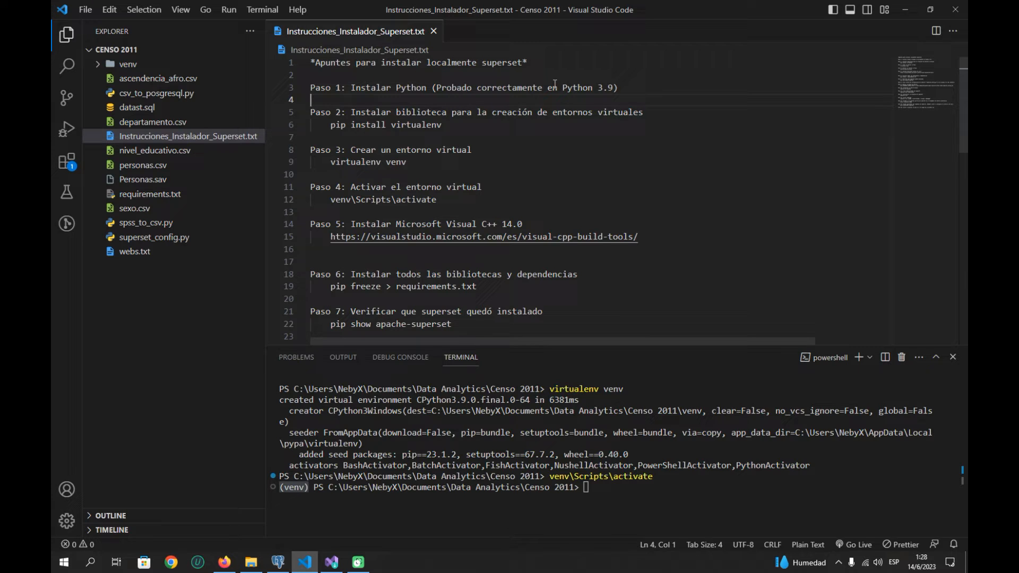
pyautogui.moveTo(563, 88); pyautogui.dragTo(607, 86)
pyautogui.click(605, 100)
pyautogui.click(593, 186)
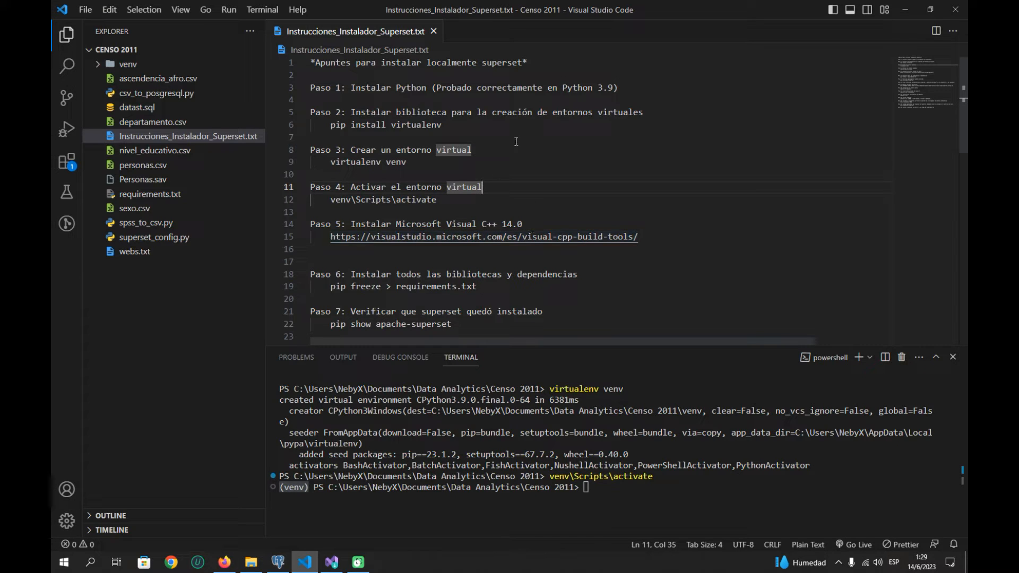
pyautogui.moveTo(563, 88)
pyautogui.mouseDown()
pyautogui.moveTo(643, 87)
pyautogui.moveTo(563, 88)
pyautogui.mouseUp()
pyautogui.click(564, 99)
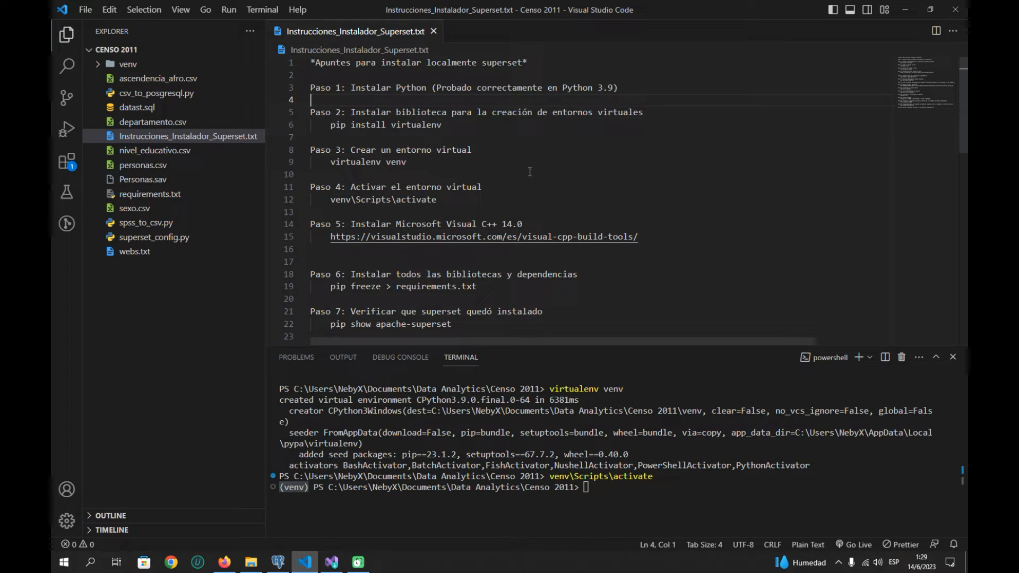
pyautogui.click(584, 89)
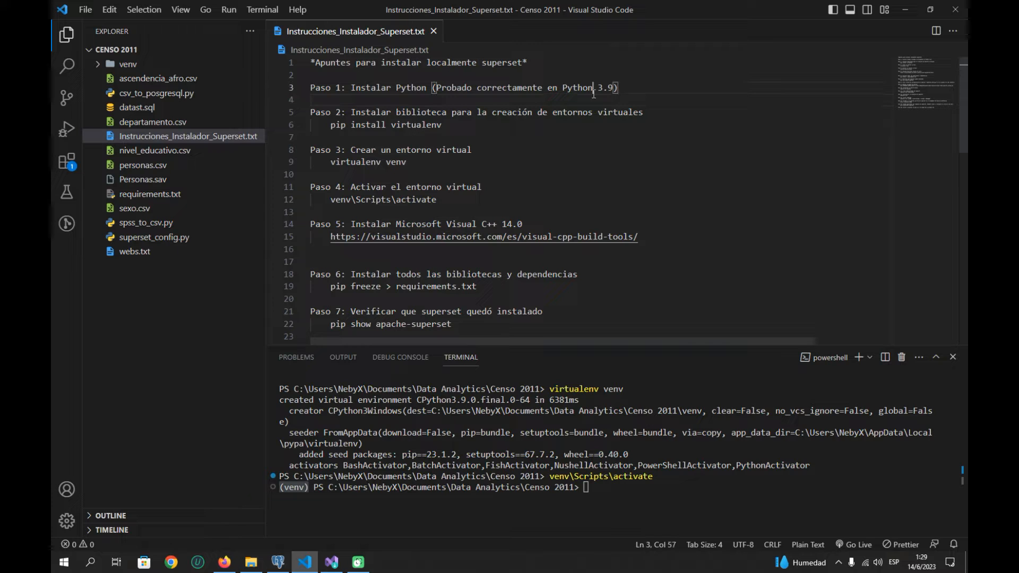
pyautogui.moveTo(563, 88); pyautogui.dragTo(621, 88)
pyautogui.click(633, 100)
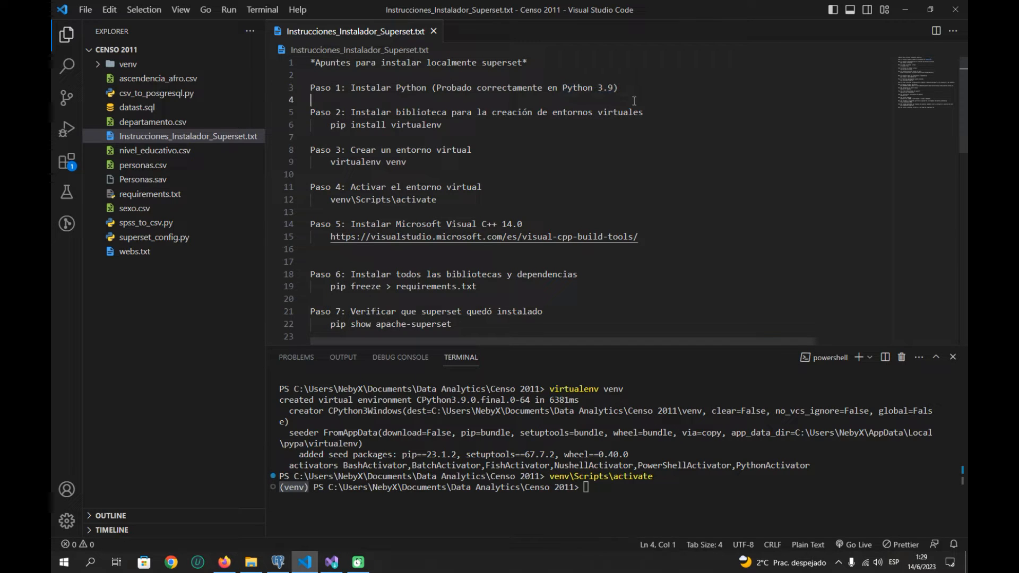
pyautogui.moveTo(560, 88); pyautogui.dragTo(614, 87)
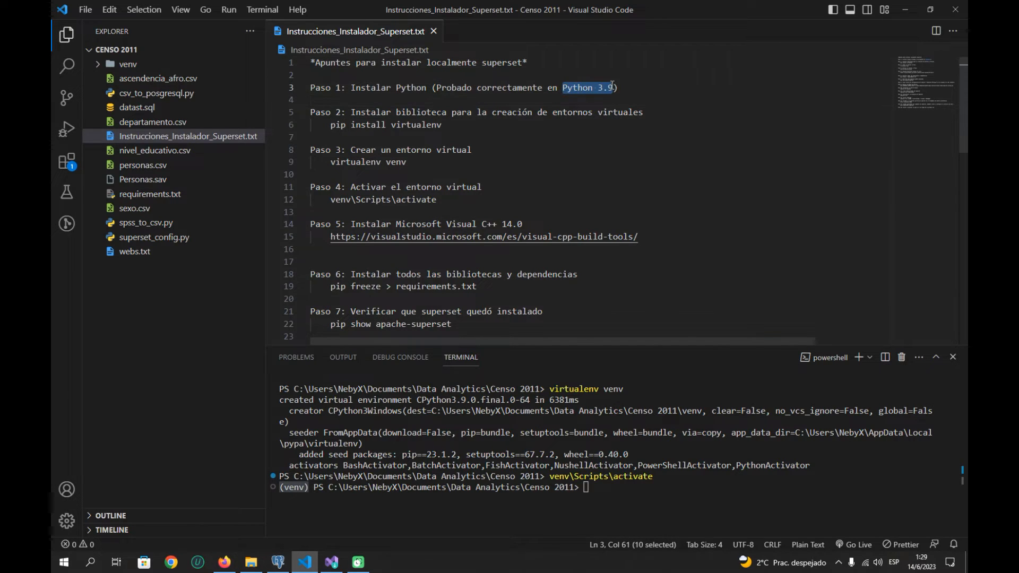
pyautogui.click(584, 100)
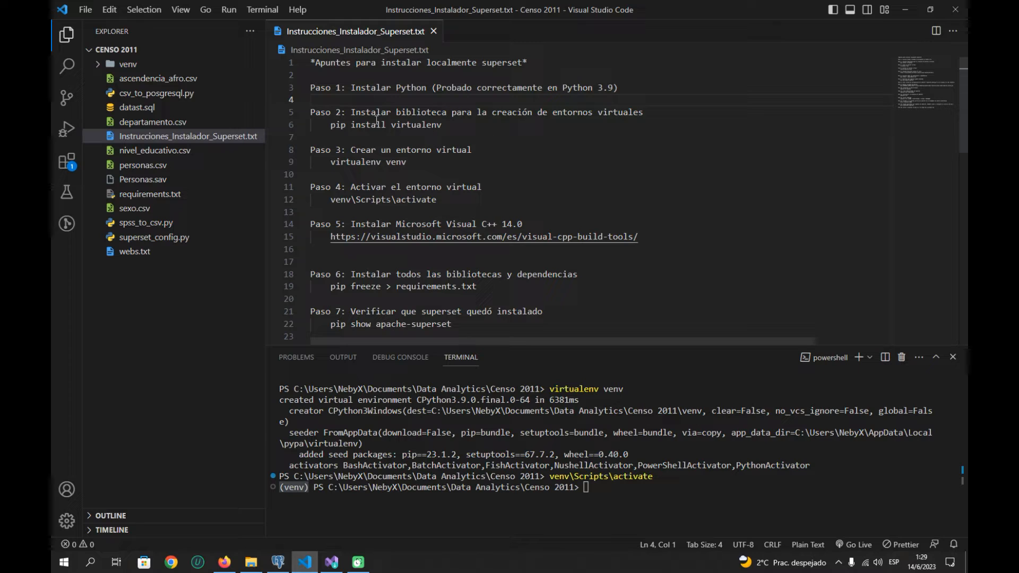
# Review Paso 2 on the virtual environment library, selecting the command pip install virtualenv and the package name.
pyautogui.moveTo(445, 125); pyautogui.dragTo(340, 126)
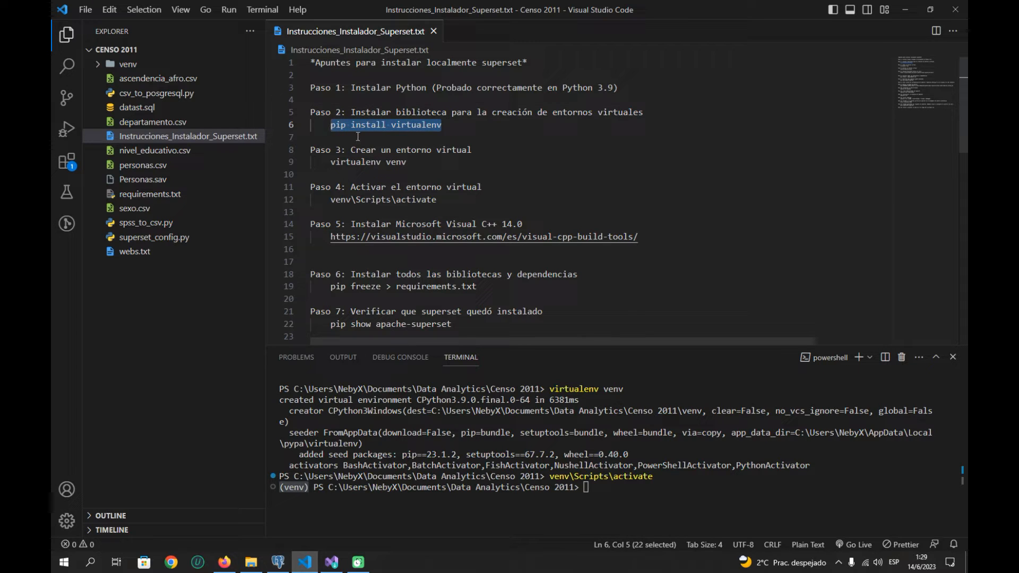
pyautogui.press('Down')
pyautogui.doubleClick(395, 125)
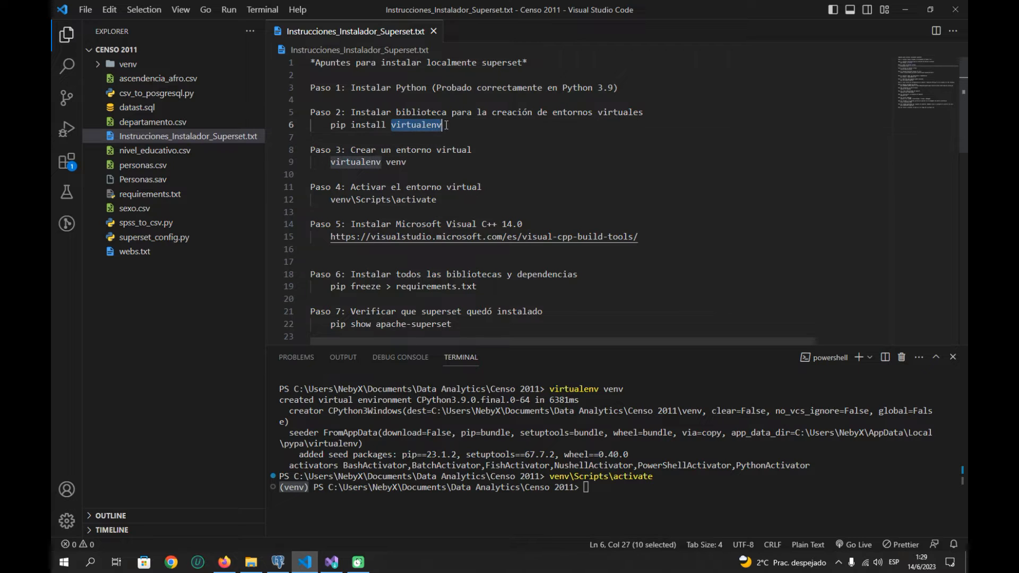
pyautogui.click(447, 125)
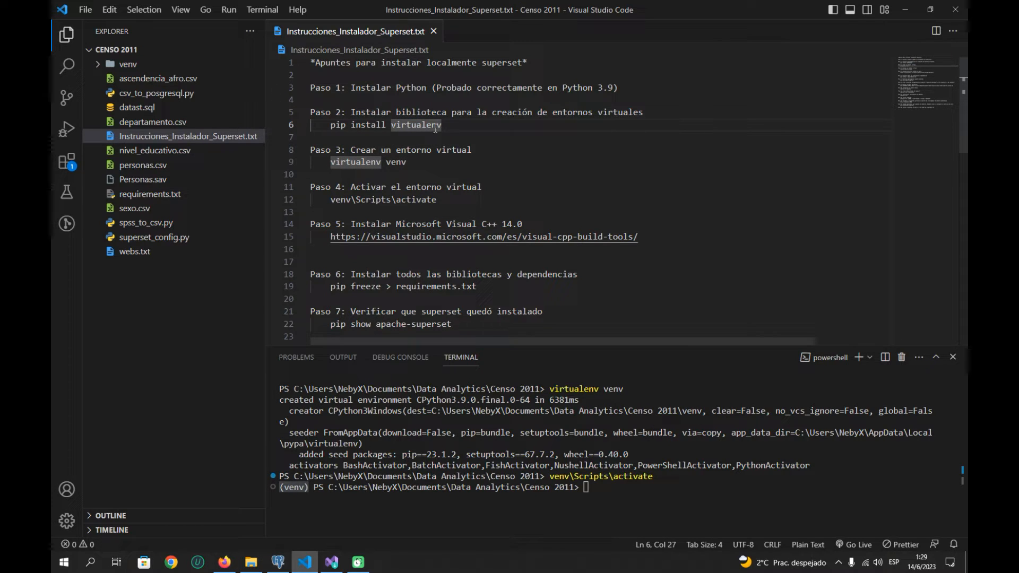
pyautogui.moveTo(323, 122); pyautogui.dragTo(447, 112)
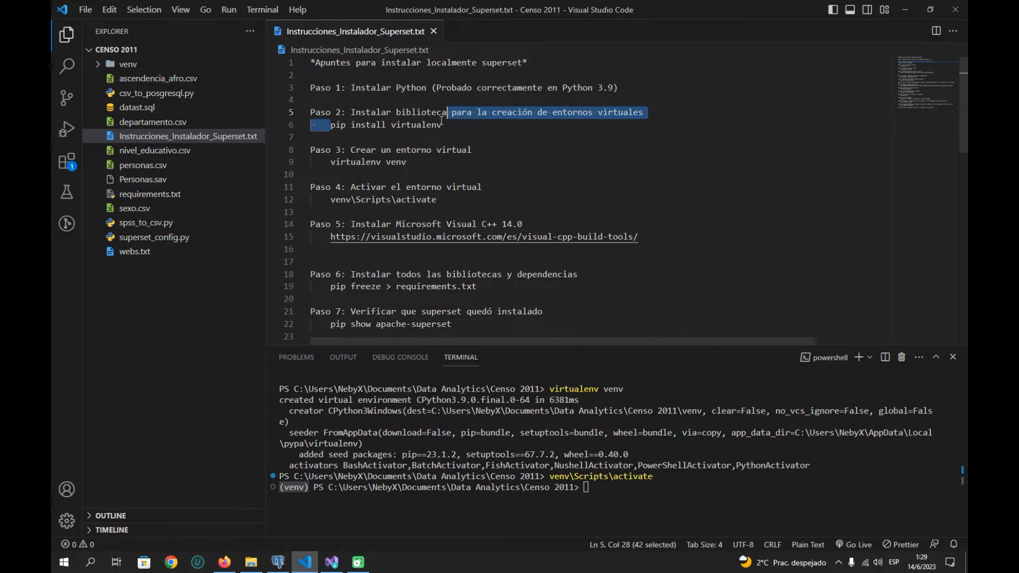
pyautogui.click(496, 178)
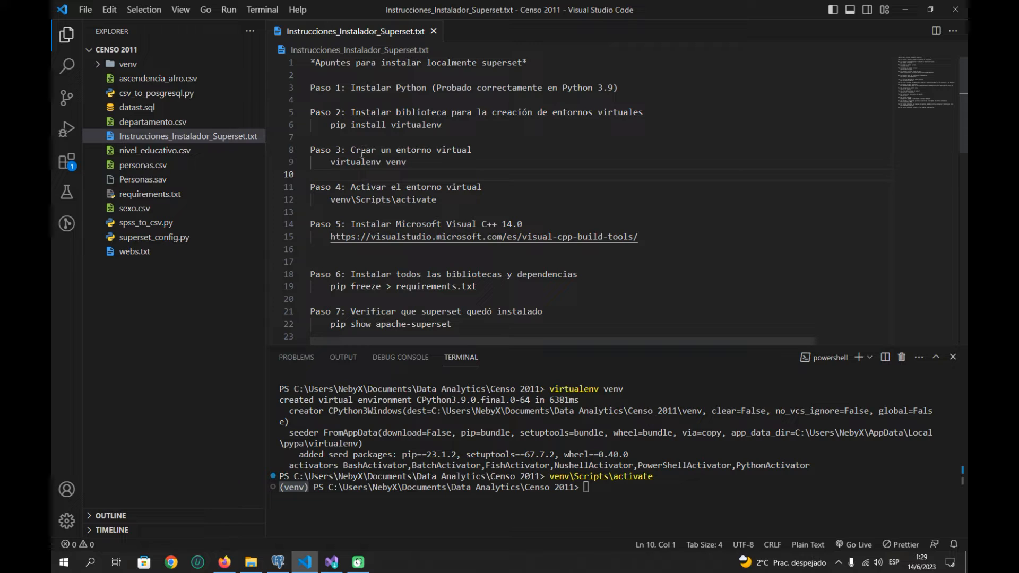
# Review the environment creation and activation commands in Paso 3 and Paso 4, selecting virtualenv venv and venv\Scripts\activate.
pyautogui.moveTo(408, 162); pyautogui.dragTo(329, 161)
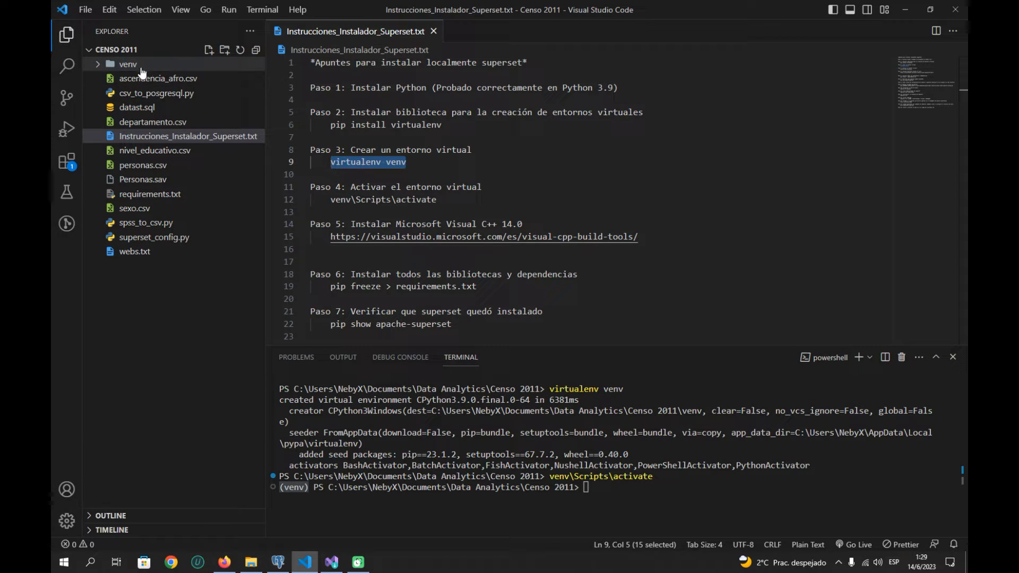
pyautogui.click(484, 189)
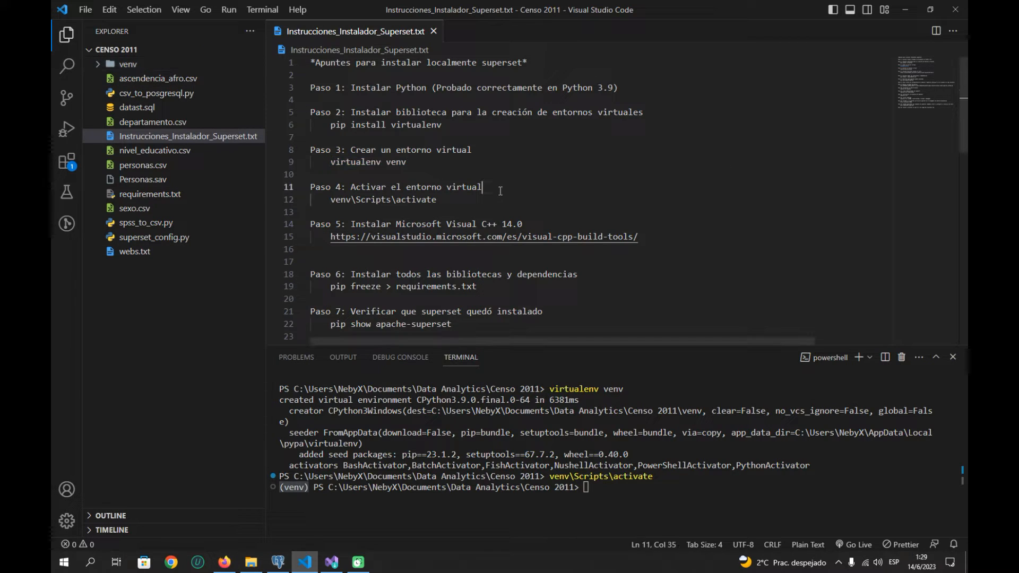
pyautogui.moveTo(439, 205); pyautogui.dragTo(330, 201)
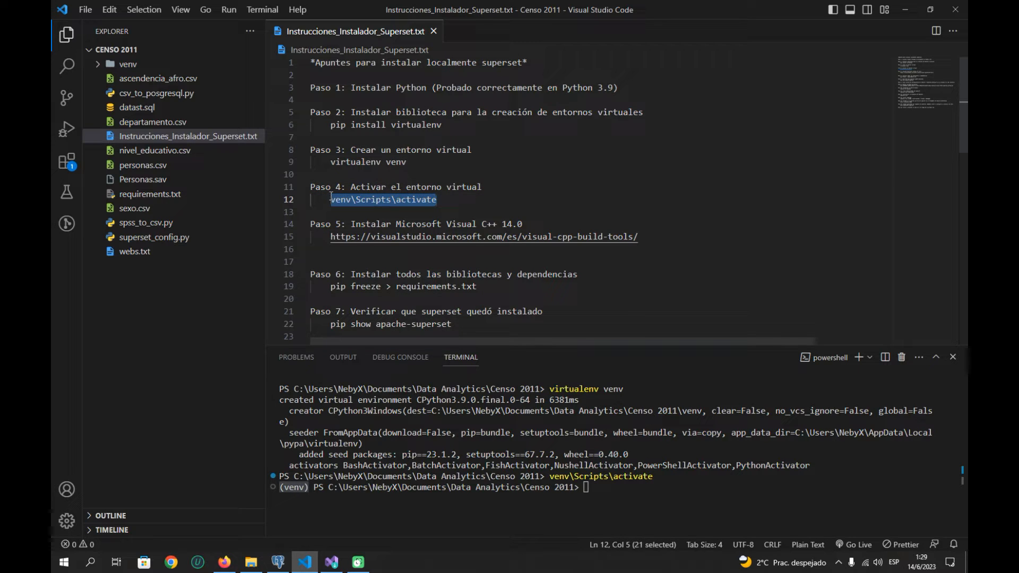
pyautogui.click(484, 189)
pyautogui.moveTo(437, 201); pyautogui.dragTo(340, 197)
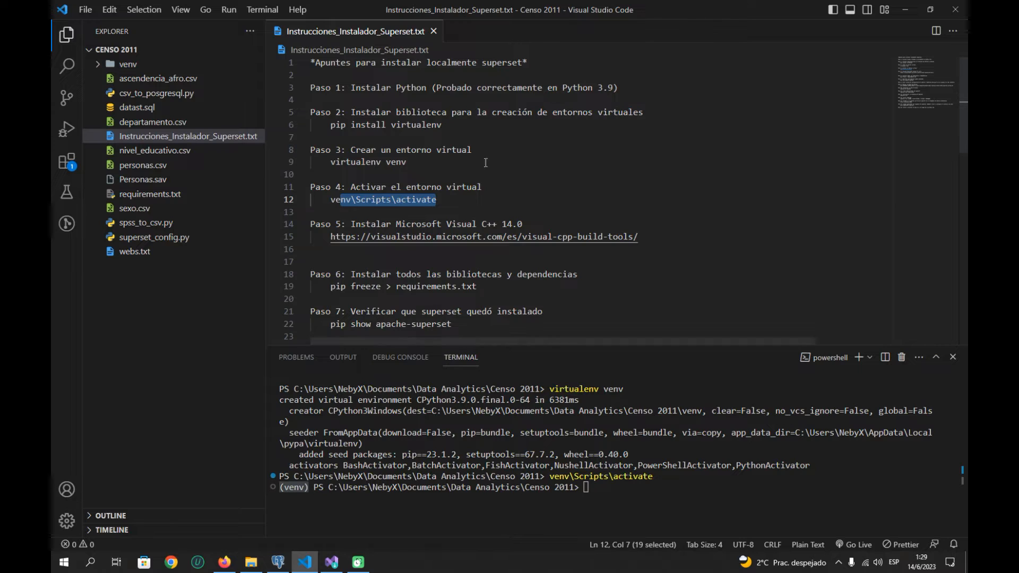
pyautogui.click(504, 223)
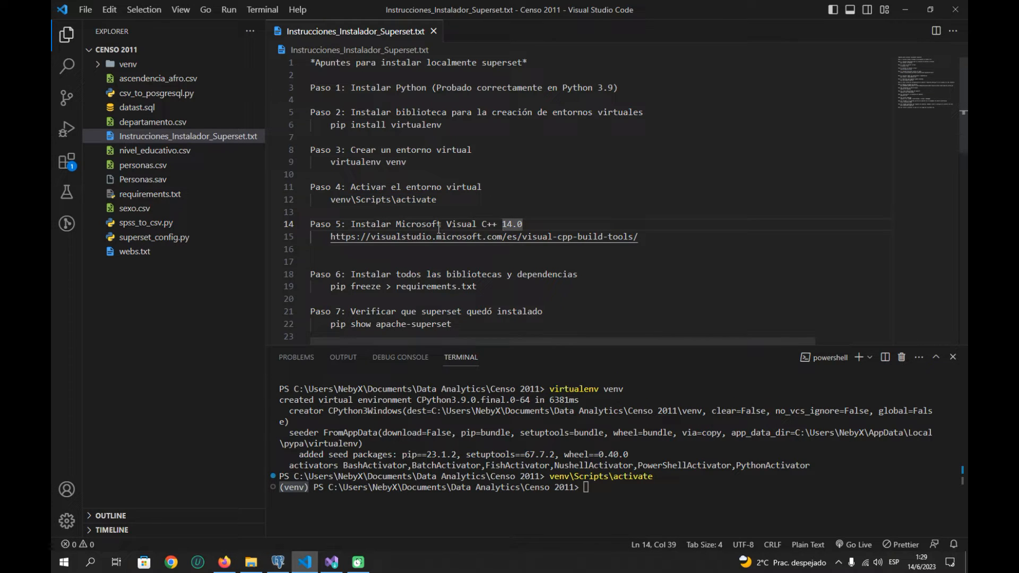
# Compare Paso 4 with the terminal, selecting the step's heading and command and the (venv) prefix of the terminal prompt.
pyautogui.moveTo(436, 201); pyautogui.dragTo(307, 187)
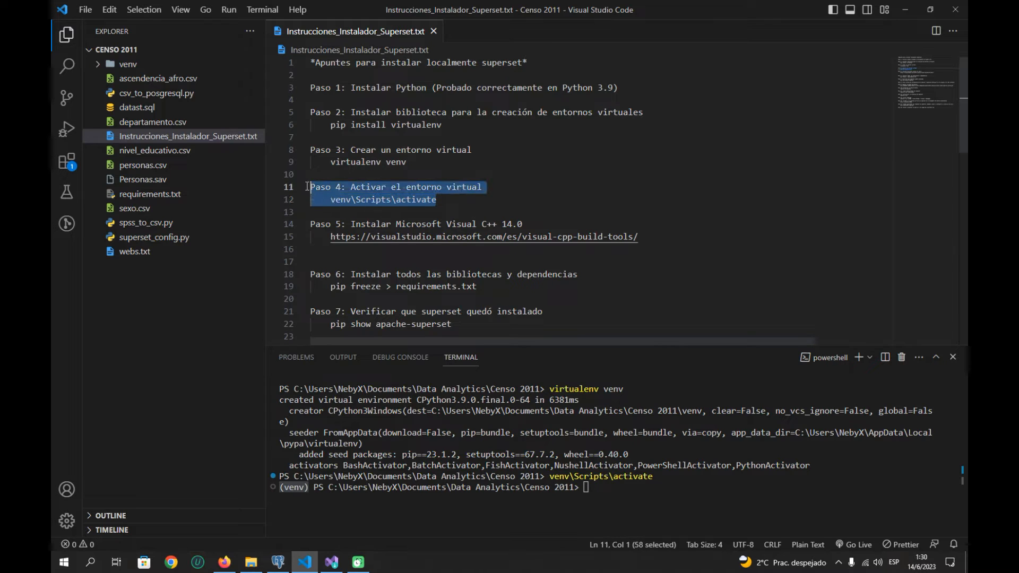
pyautogui.click(444, 163)
pyautogui.click(457, 199)
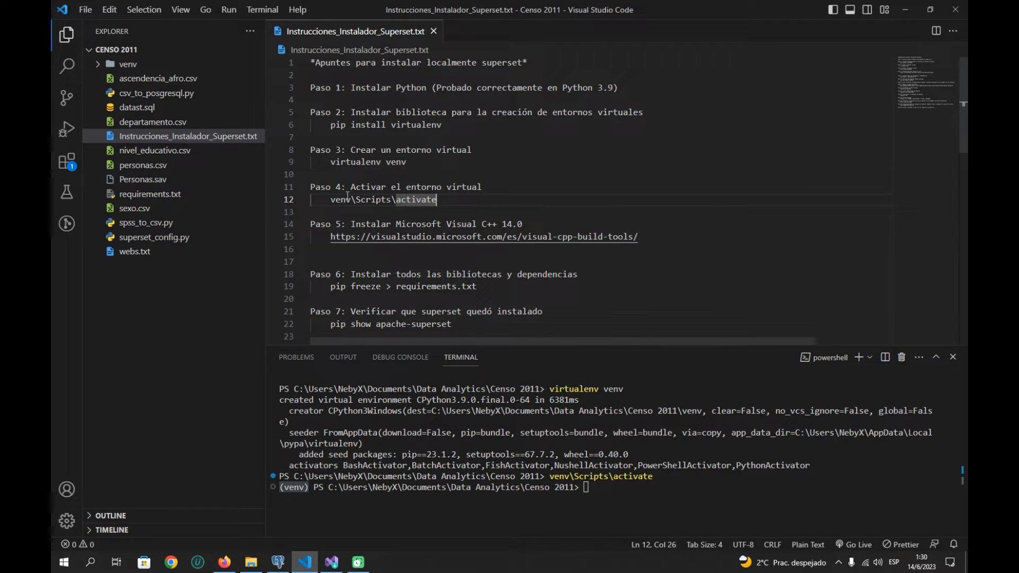
pyautogui.click(367, 187)
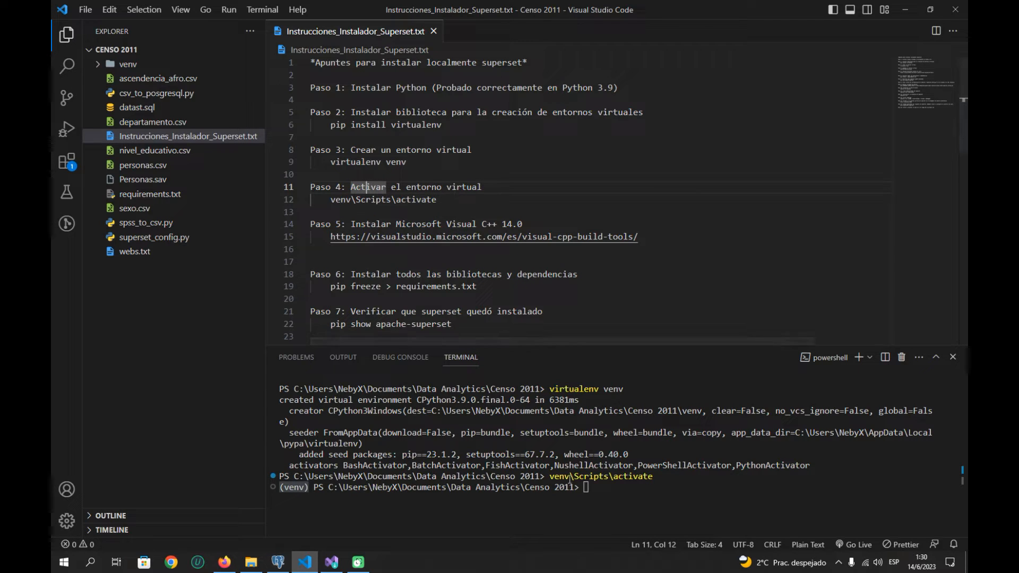
pyautogui.click(311, 489)
pyautogui.moveTo(310, 489); pyautogui.dragTo(280, 489)
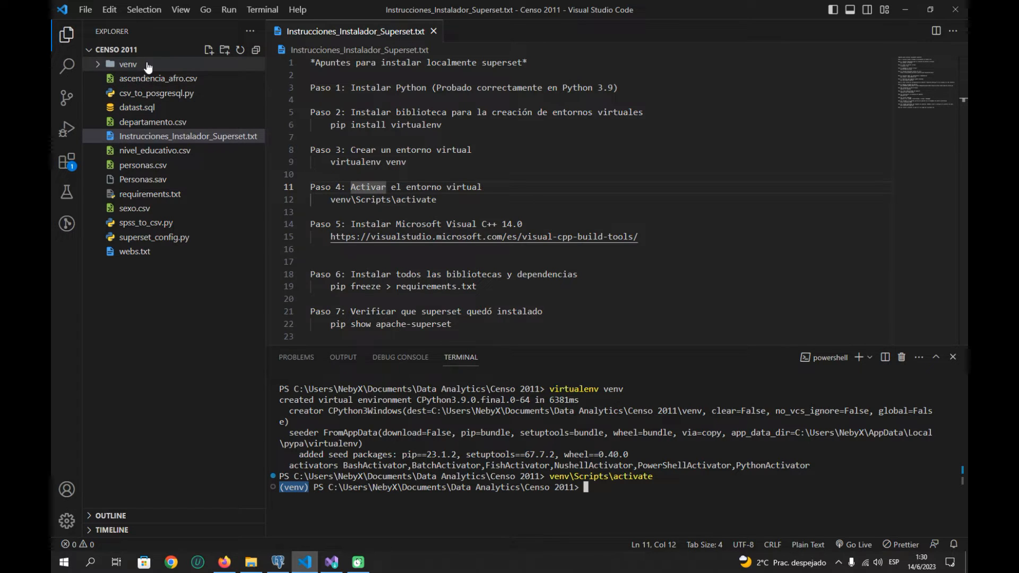
# Review the (venv) prefix of the terminal prompt and the Visual Studio build tools link in Paso 5, selecting each.
pyautogui.moveTo(313, 488); pyautogui.dragTo(279, 487)
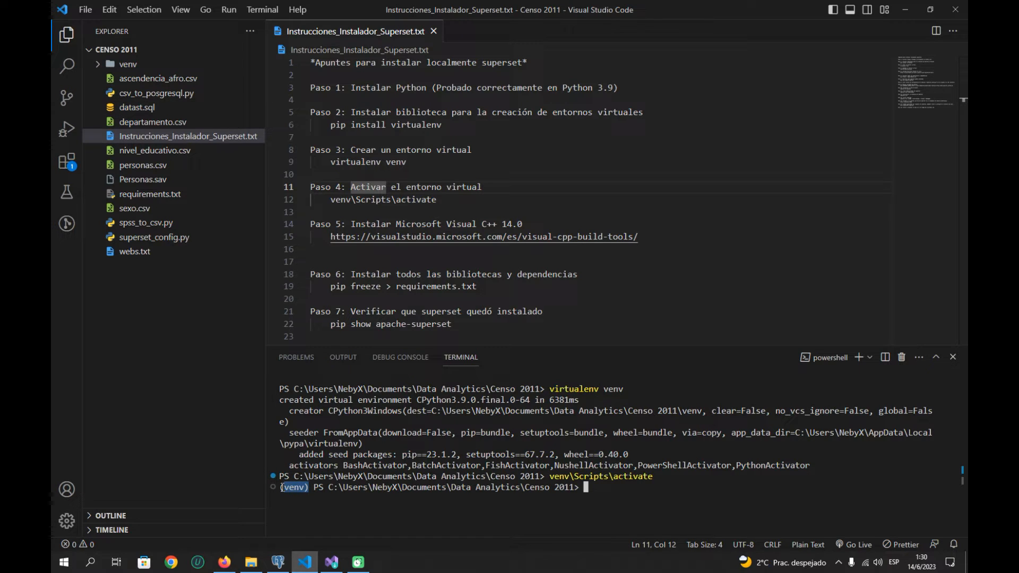
pyautogui.click(494, 201)
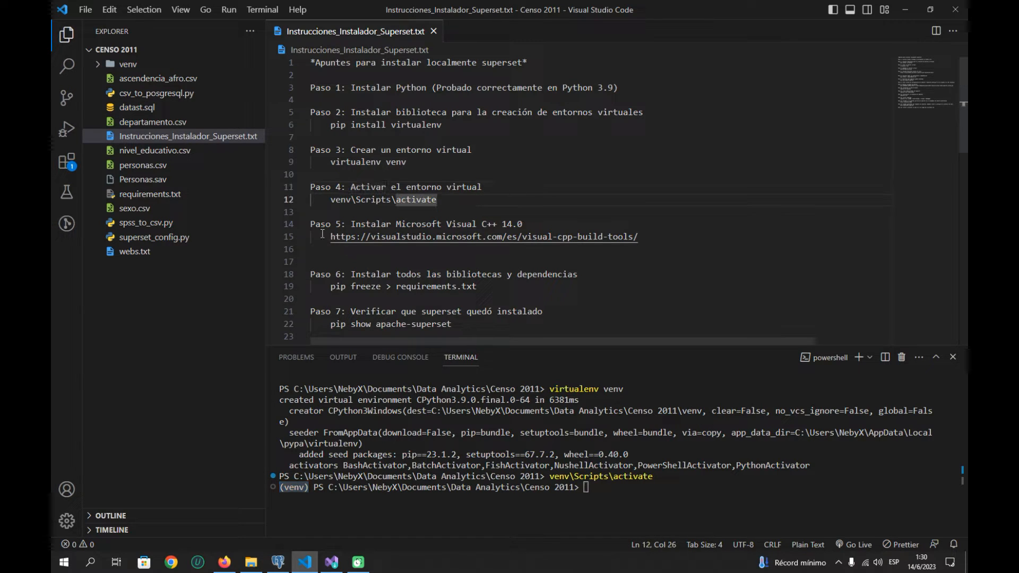
pyautogui.moveTo(331, 237); pyautogui.dragTo(639, 237)
pyautogui.click(670, 237)
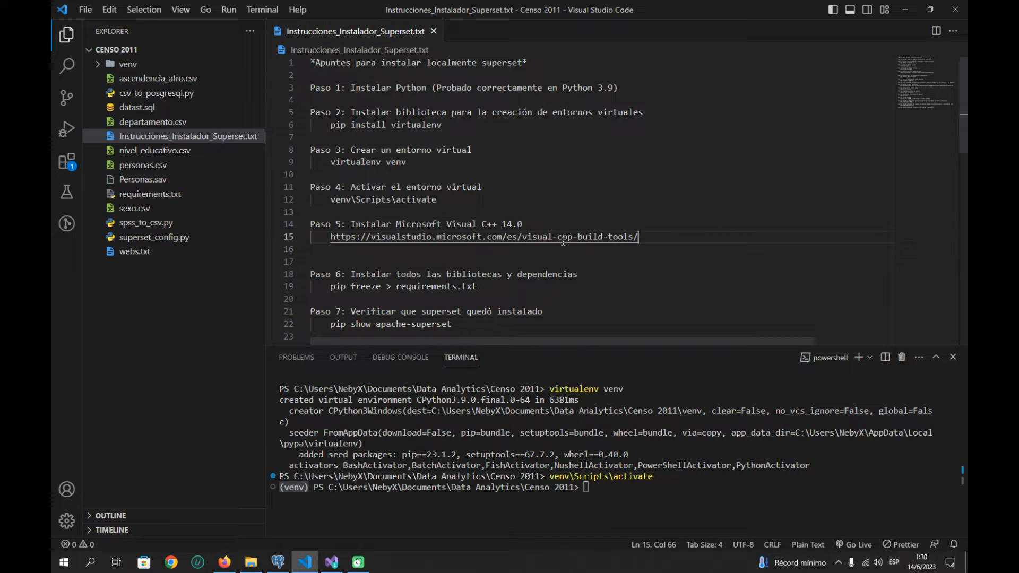
# Examine the Microsoft Visual C++ 14.0 requirement in the Paso 5 heading, selecting the product name and version.
pyautogui.click(613, 226)
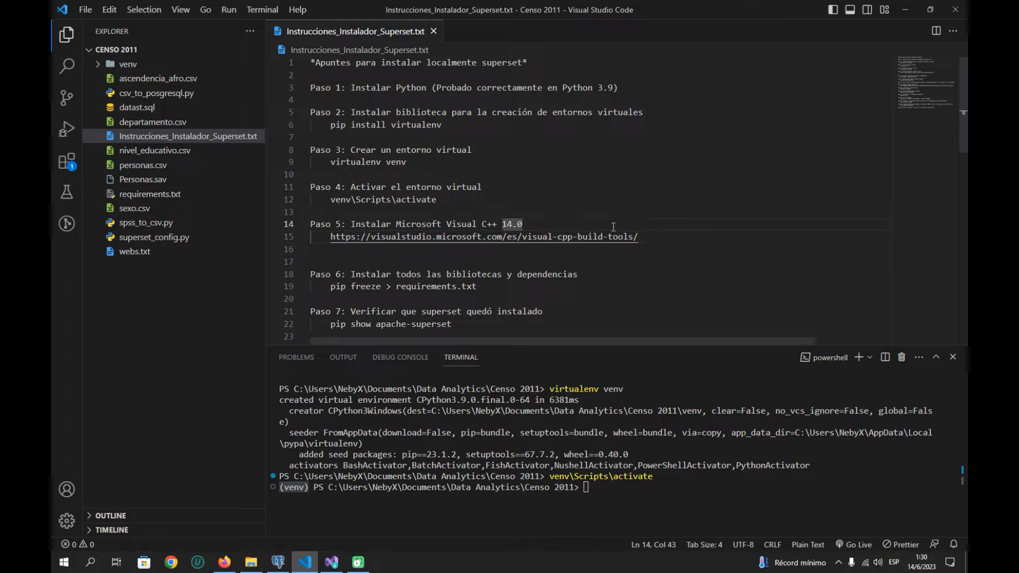
pyautogui.click(495, 223)
pyautogui.moveTo(473, 225); pyautogui.dragTo(522, 225)
pyautogui.click(442, 224)
pyautogui.click(523, 224)
pyautogui.click(483, 185)
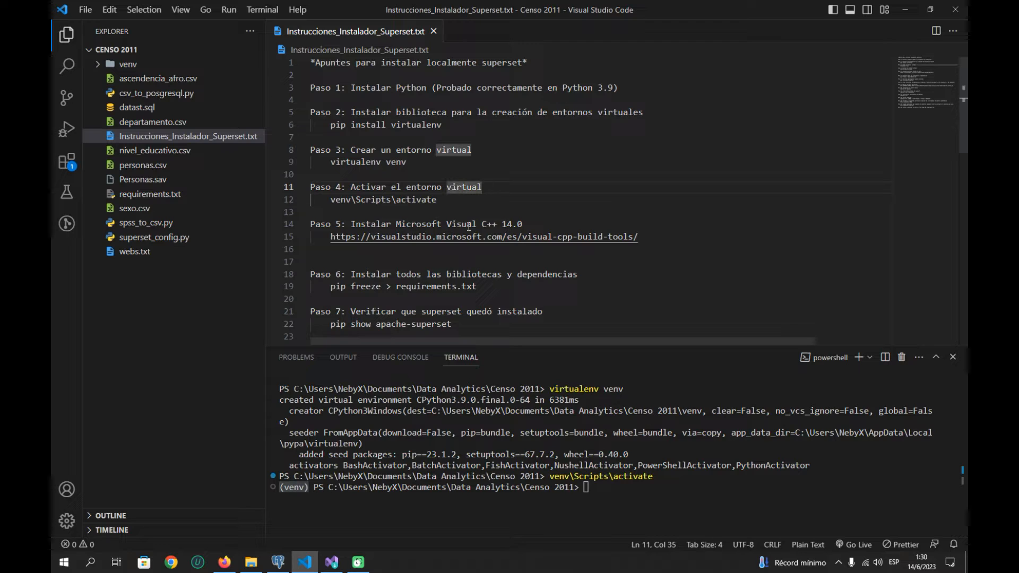
pyautogui.moveTo(447, 224); pyautogui.dragTo(498, 224)
pyautogui.click(546, 215)
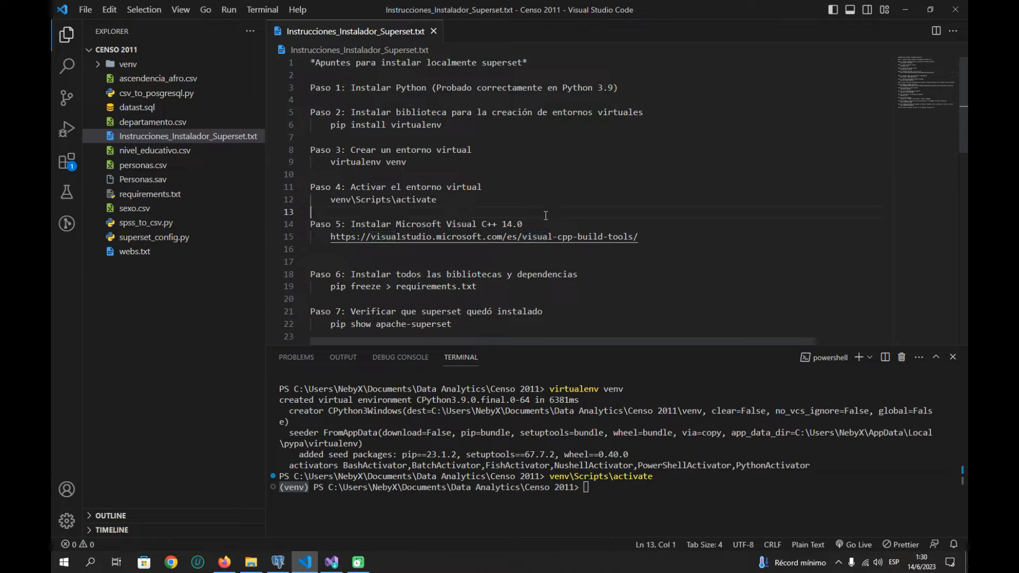
# Compare the Microsoft C++ Build Tools download page in Firefox with the link written in Paso 5 of the notes.
pyautogui.click(225, 562)
pyautogui.click(243, 17)
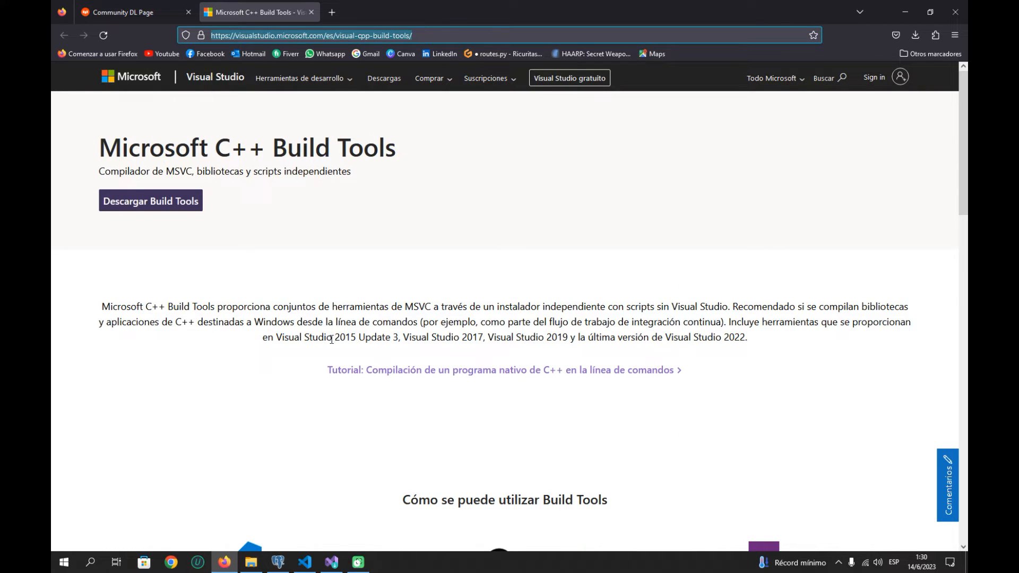
pyautogui.click(305, 563)
pyautogui.moveTo(331, 237); pyautogui.dragTo(639, 241)
pyautogui.click(622, 280)
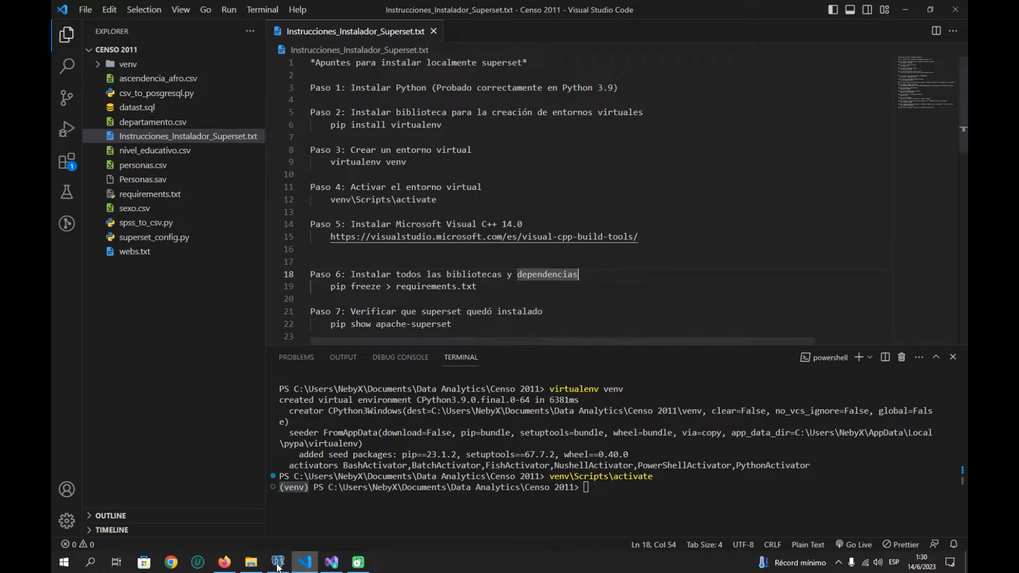
pyautogui.click(224, 562)
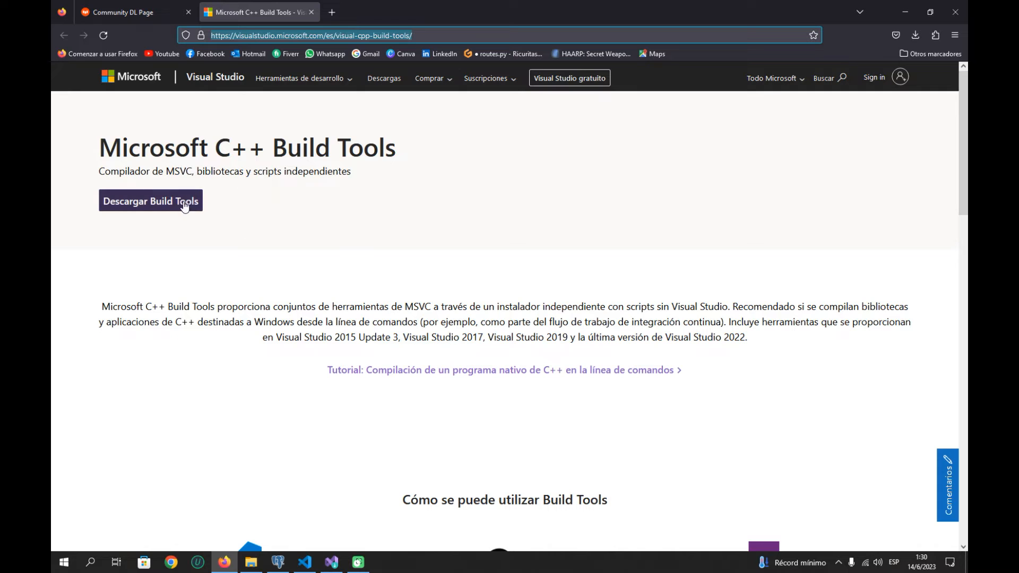
# Switch to Visual Studio Installer to examine the "Desarrollo para el escritorio con C++" workload, and return to the notes in Visual Studio Code.
pyautogui.click(331, 563)
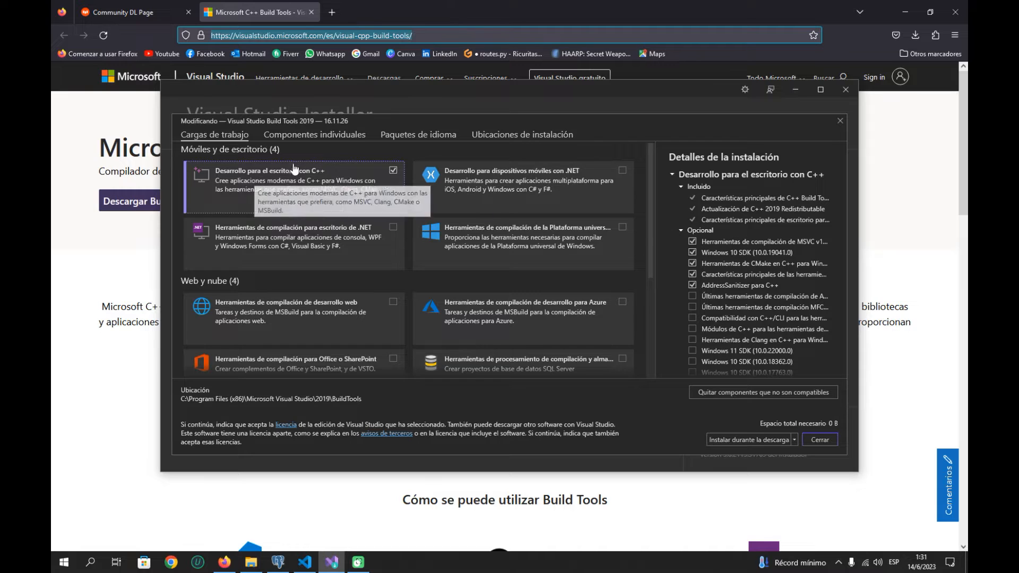
pyautogui.click(395, 171)
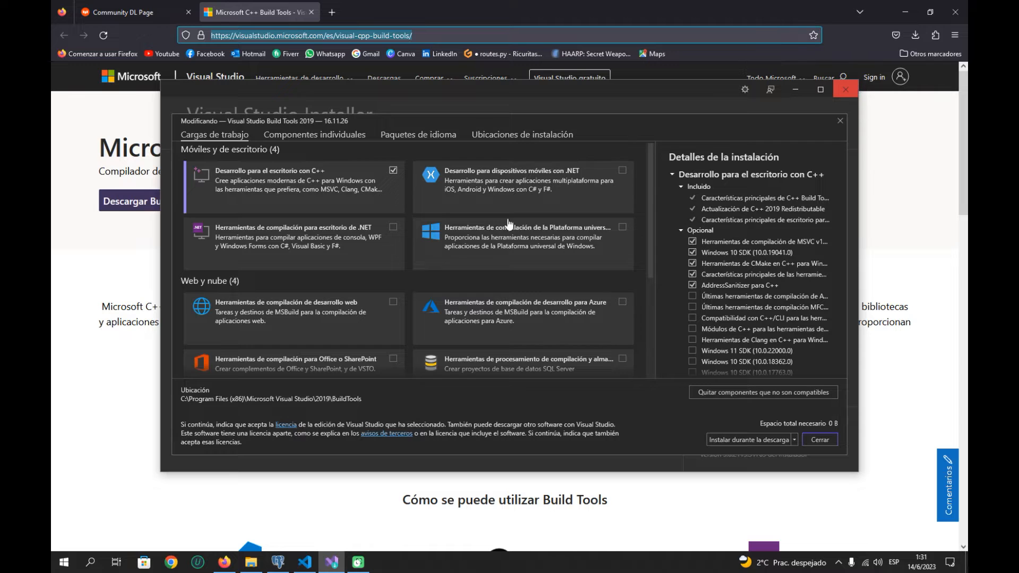
pyautogui.click(308, 563)
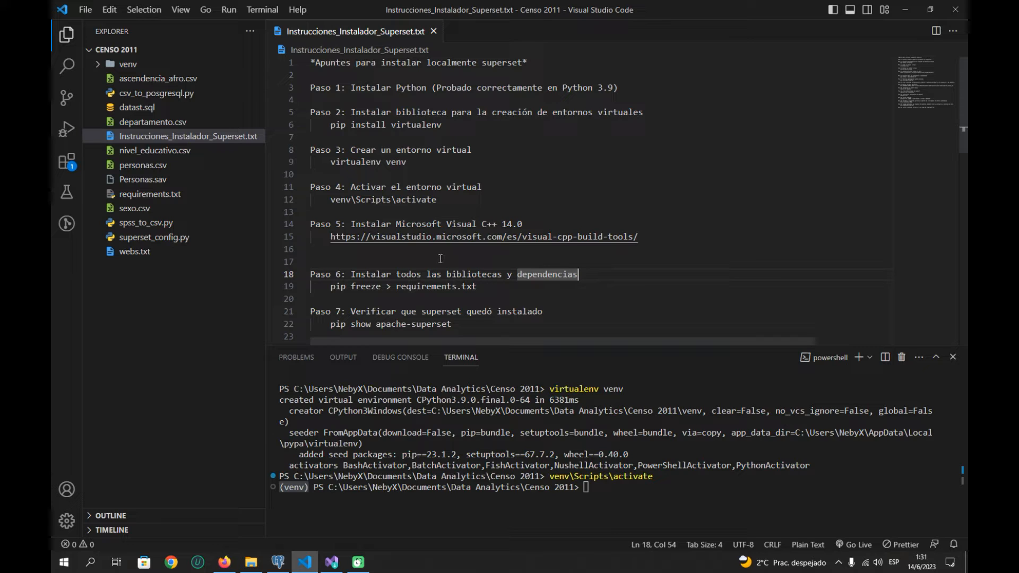
# Review Paso 6 on installing libraries and dependencies, selecting pip freeze > requirements.txt, and dismiss the installation monitor notification.
pyautogui.scroll(-1, 417, 269)
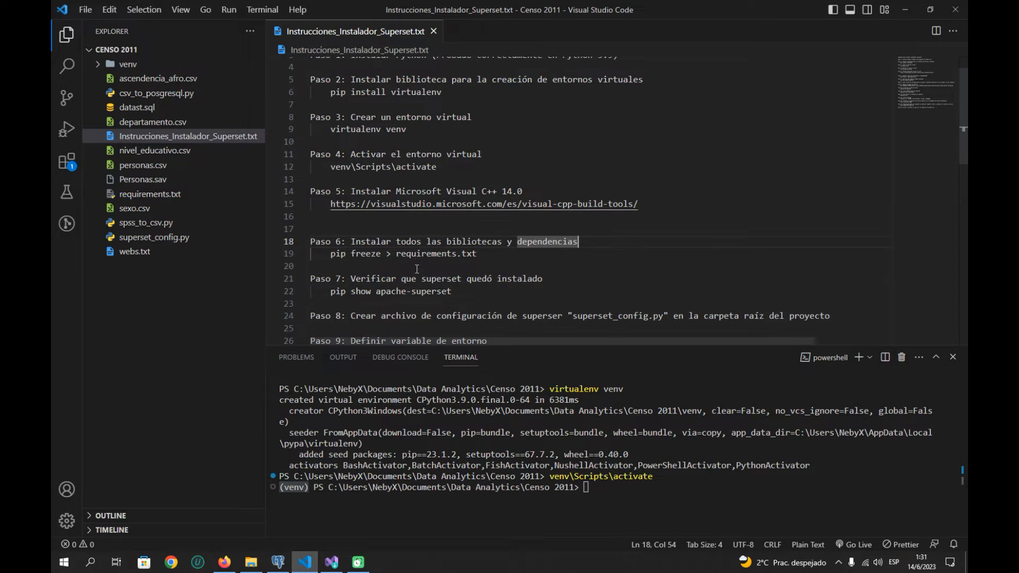
pyautogui.click(477, 247)
pyautogui.click(491, 253)
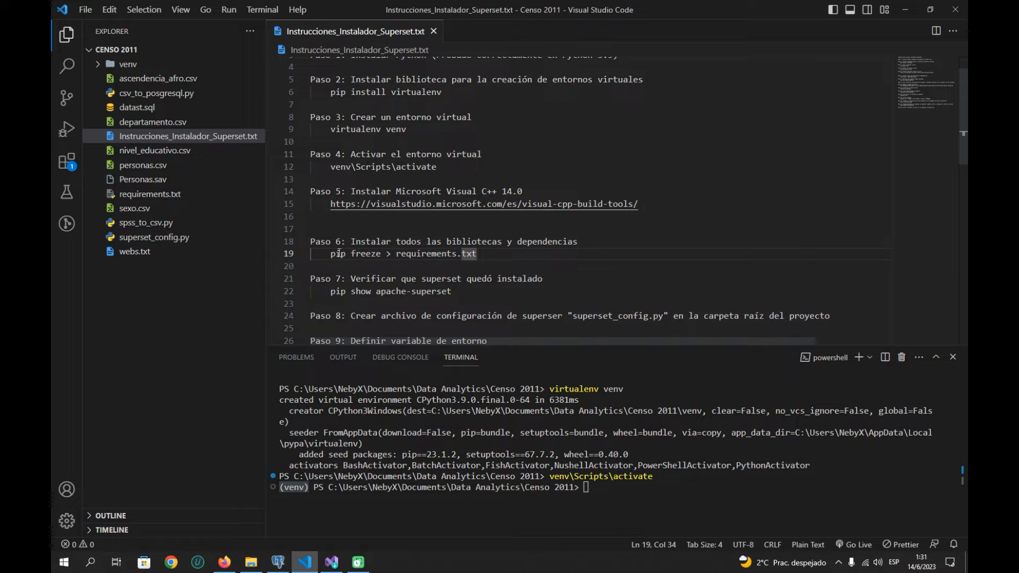
pyautogui.moveTo(331, 254); pyautogui.dragTo(472, 253)
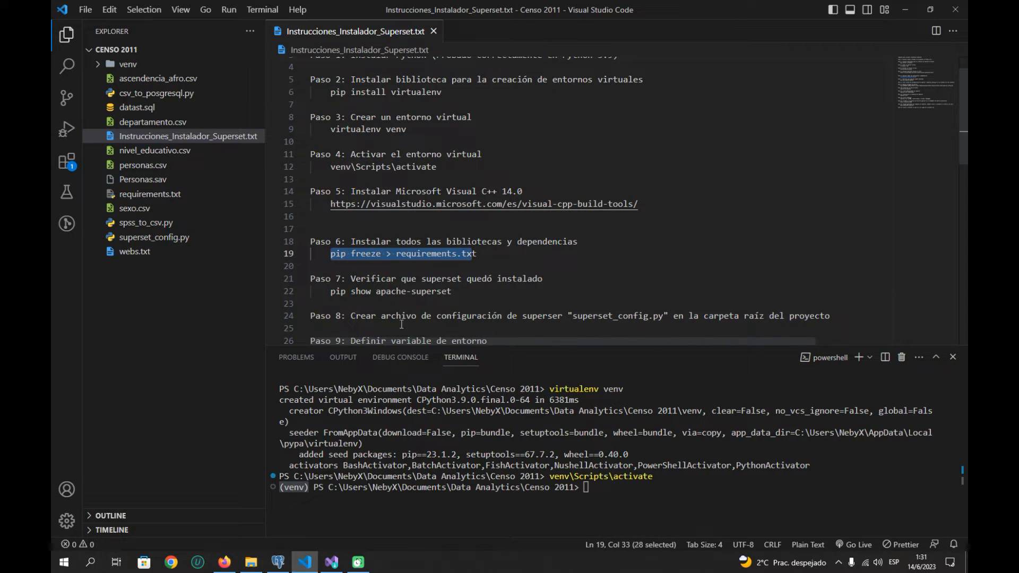
pyautogui.press('Down')
pyautogui.press('Down')
pyautogui.press('Down')
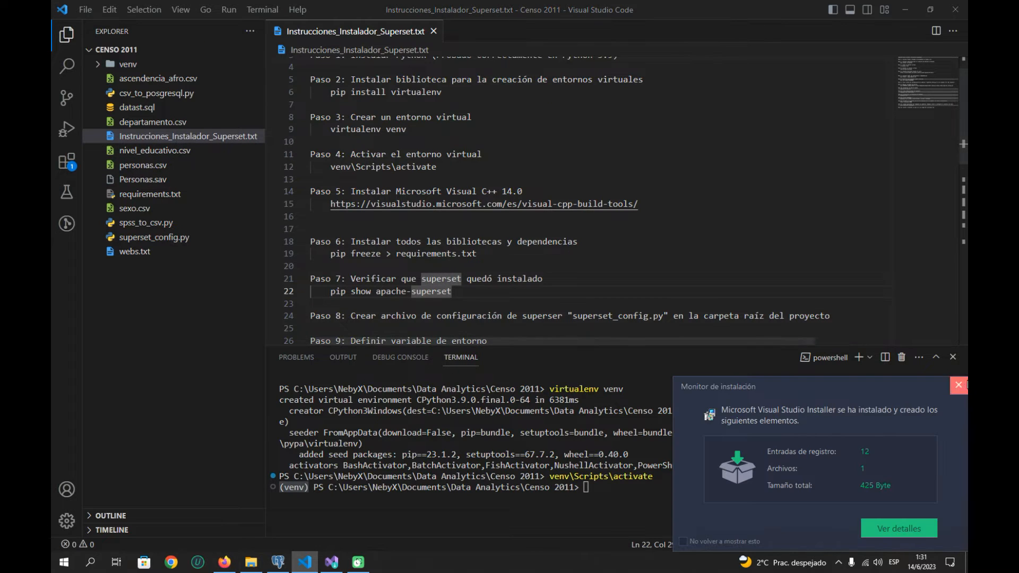
pyautogui.click(957, 383)
pyautogui.click(362, 241)
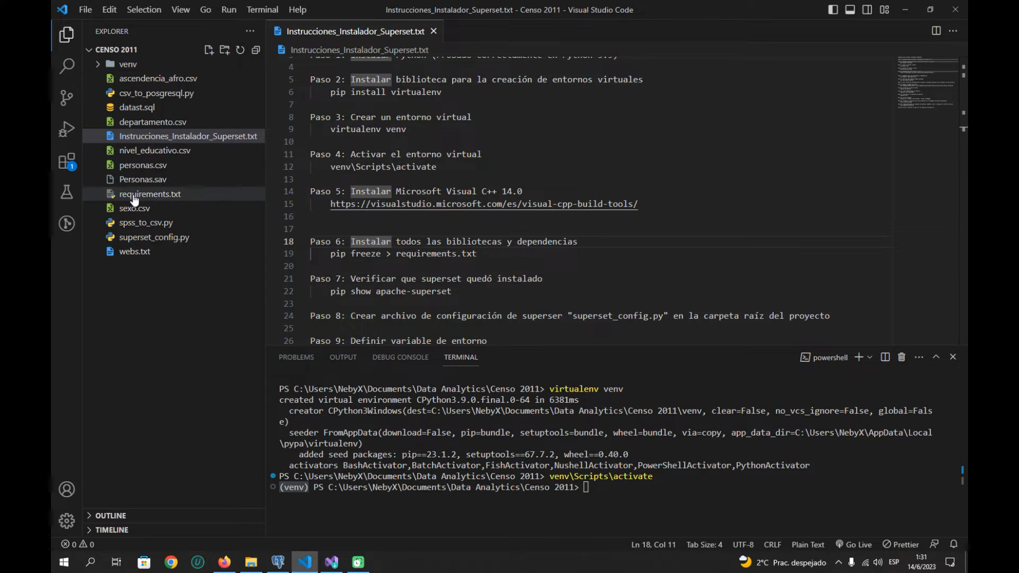
# Review the package list in requirements.txt, and return to the pip command of Paso 6 in Instrucciones_Instalador_Superset.txt.
pyautogui.click(154, 194)
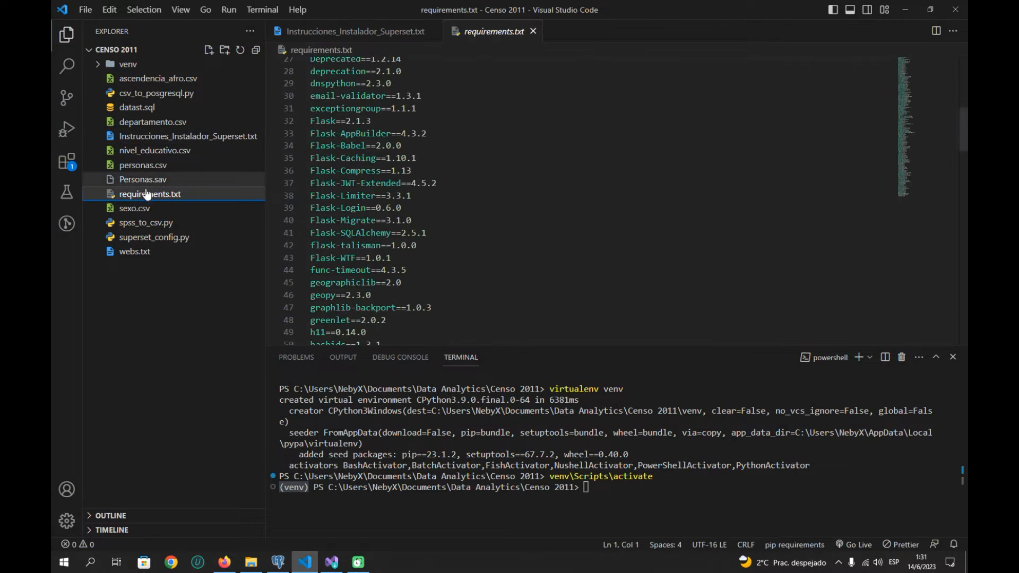
pyautogui.scroll(2, 399, 200)
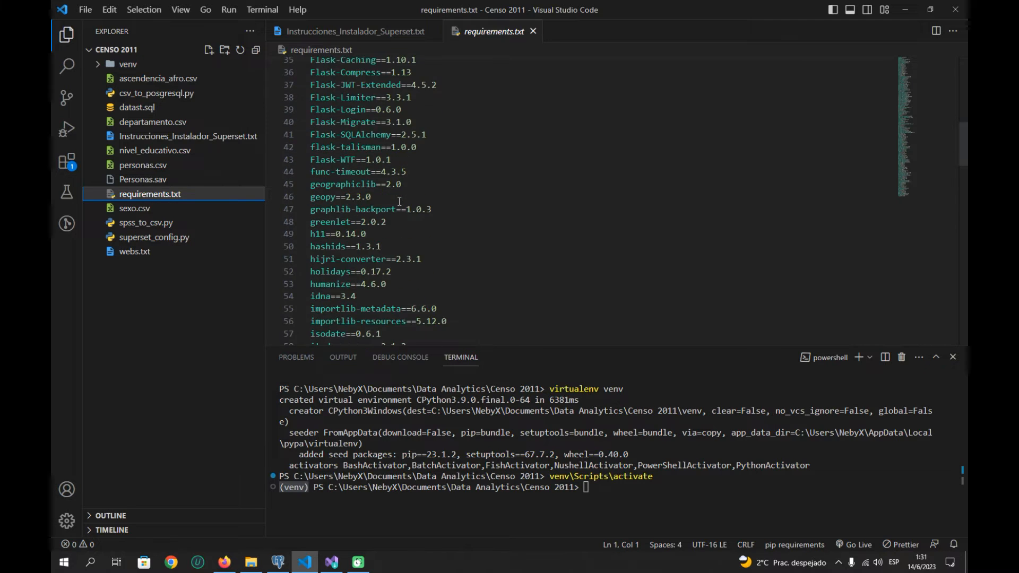
pyautogui.click(154, 137)
pyautogui.click(338, 254)
pyautogui.moveTo(338, 254); pyautogui.dragTo(498, 254)
pyautogui.click(498, 257)
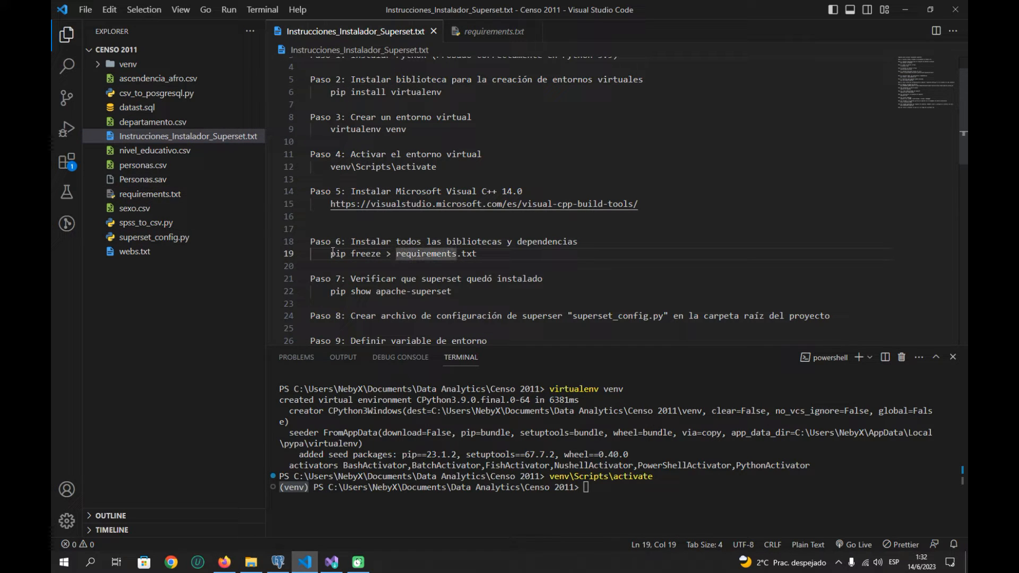
# Switch to File Explorer and open Backend Python.txt from the Rescue folder in Documentos.
pyautogui.click(251, 562)
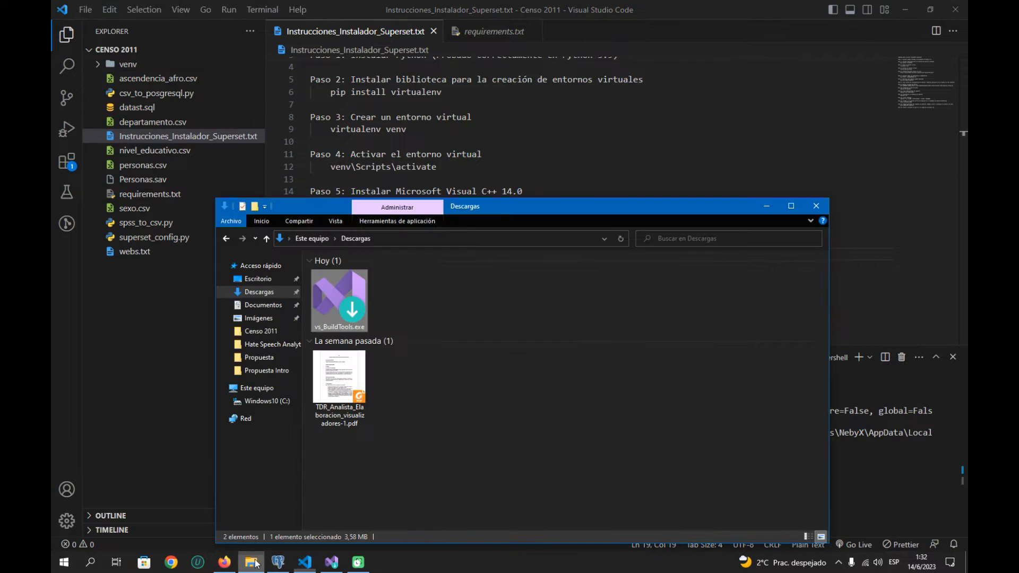
pyautogui.click(264, 306)
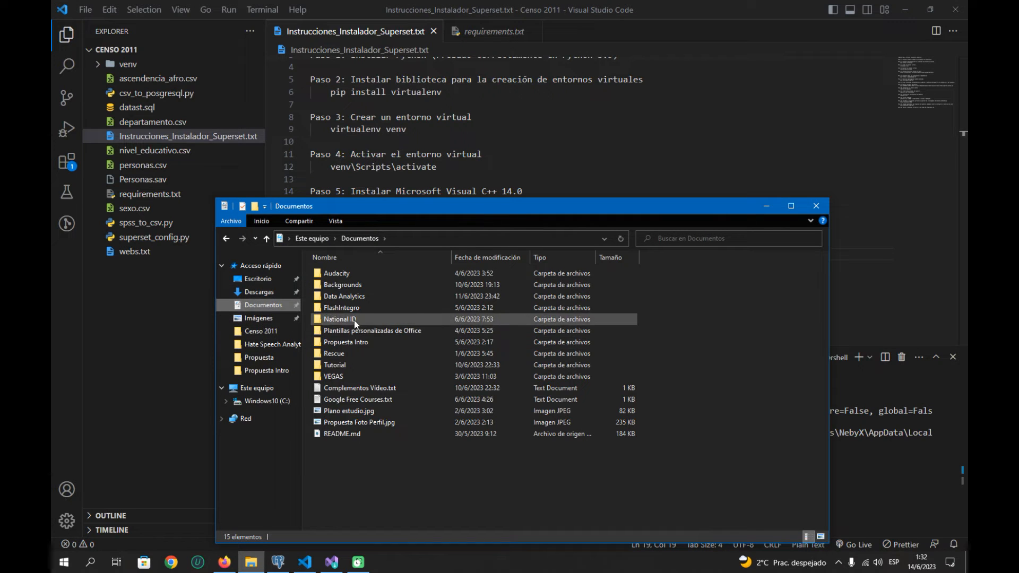
pyautogui.doubleClick(350, 354)
pyautogui.doubleClick(467, 377)
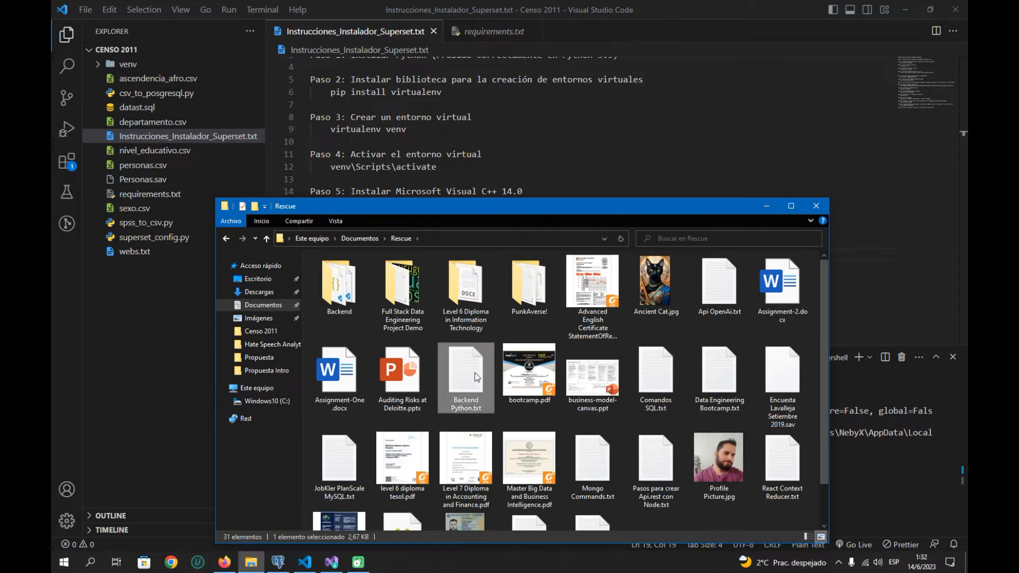
# Copy the command pip install -r requirements.txt from the package installation section of Backend Python.txt.
pyautogui.scroll(-15, 476, 373)
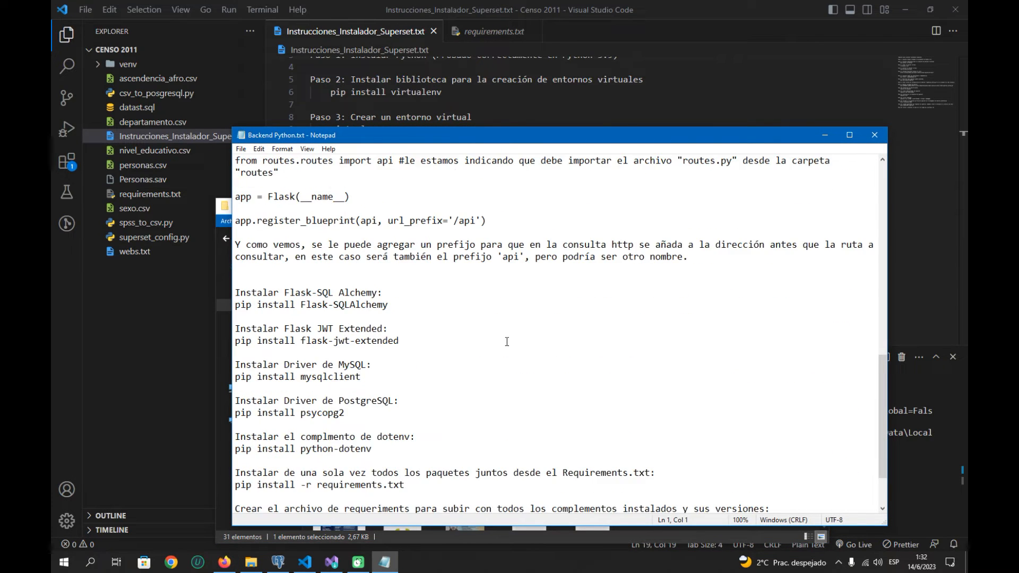
pyautogui.moveTo(404, 414); pyautogui.dragTo(244, 414)
pyautogui.rightClick(282, 415)
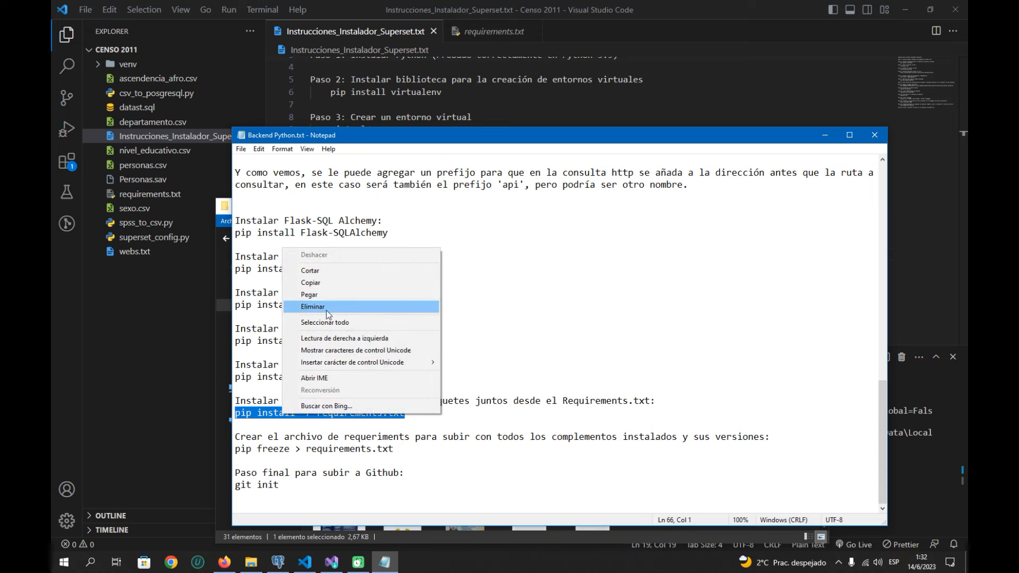
pyautogui.click(324, 283)
# Switch back to Visual Studio Code and replace the Paso 6 command with pip install -r requirements.txt.
pyautogui.click(545, 88)
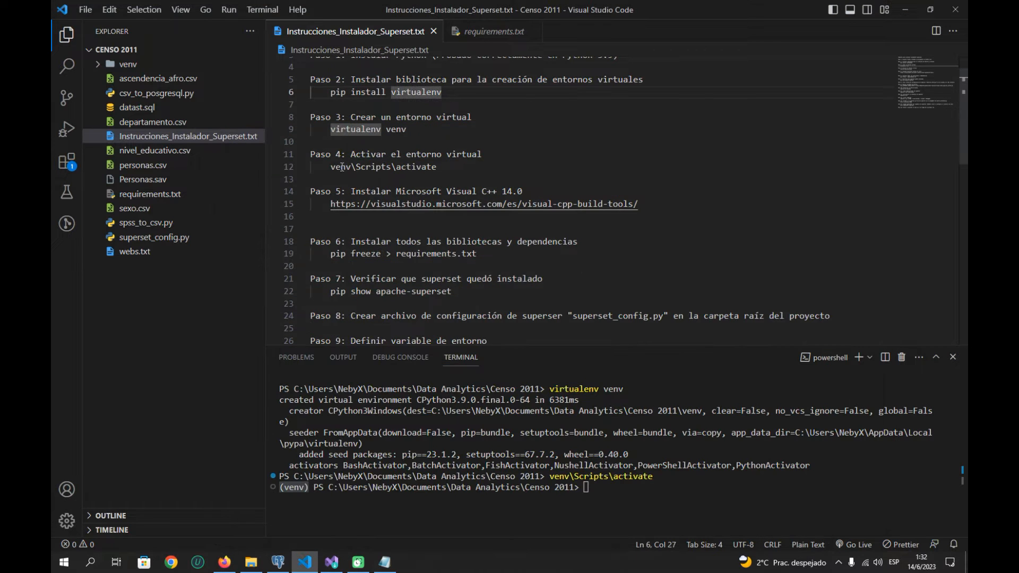
pyautogui.moveTo(330, 254); pyautogui.dragTo(482, 254)
pyautogui.rightClick(469, 254)
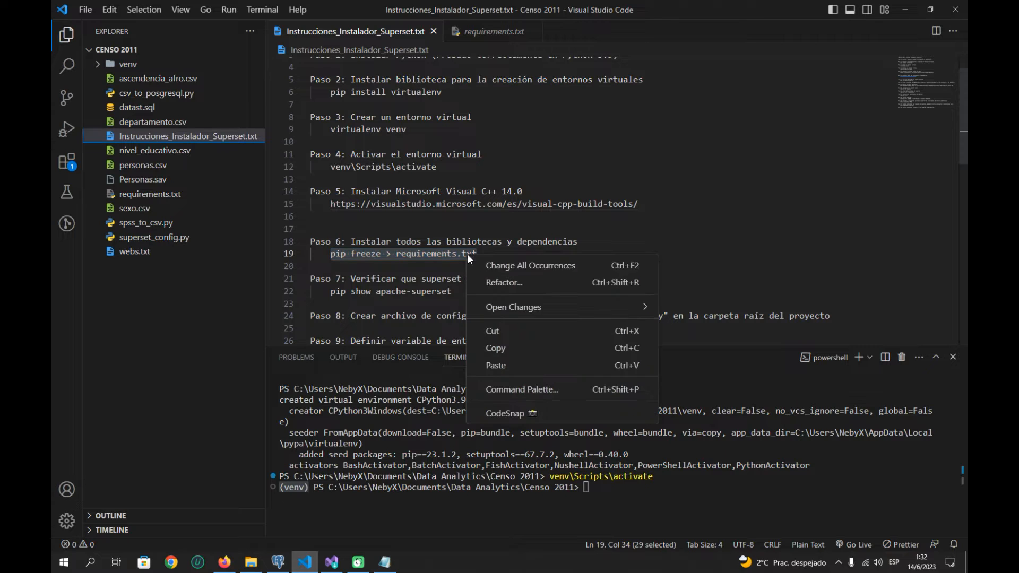
pyautogui.click(511, 363)
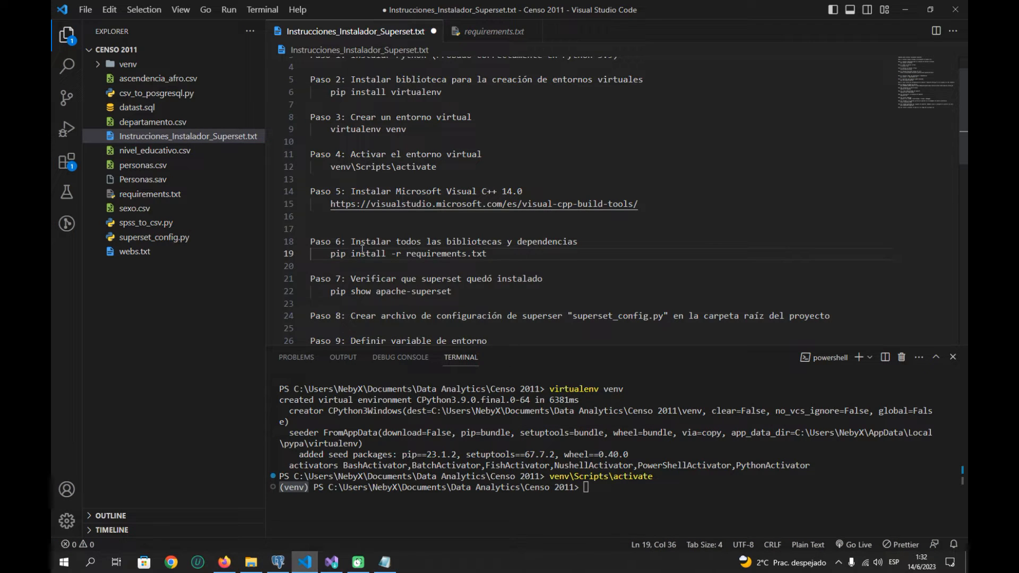
# Try to transfer the pip install -r requirements.txt command from Paso 6 to the terminal prompt.
pyautogui.moveTo(331, 257); pyautogui.dragTo(481, 264)
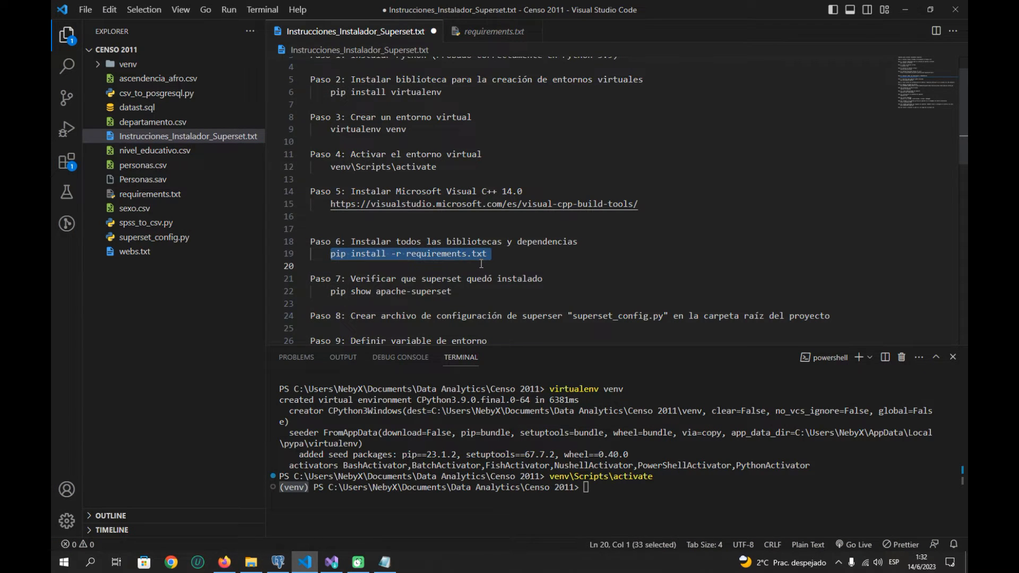
pyautogui.click(506, 254)
pyautogui.moveTo(507, 254); pyautogui.dragTo(324, 254)
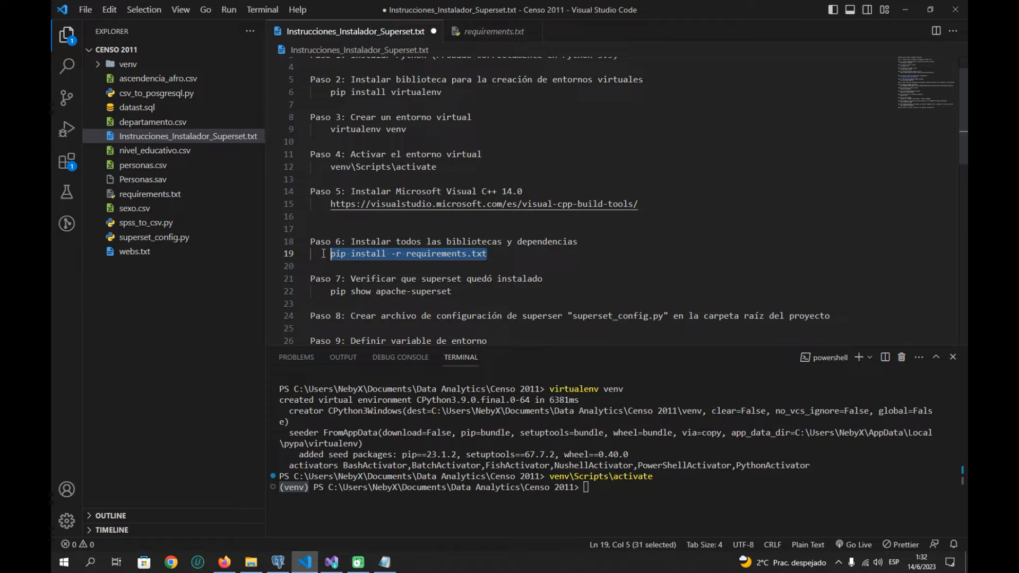
pyautogui.rightClick(366, 249)
pyautogui.click(413, 344)
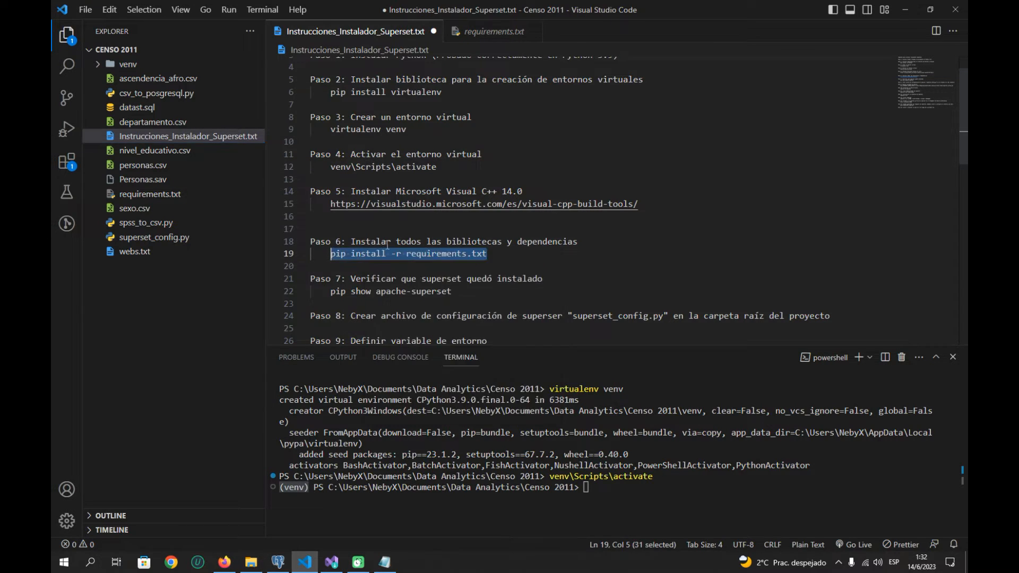
pyautogui.click(337, 255)
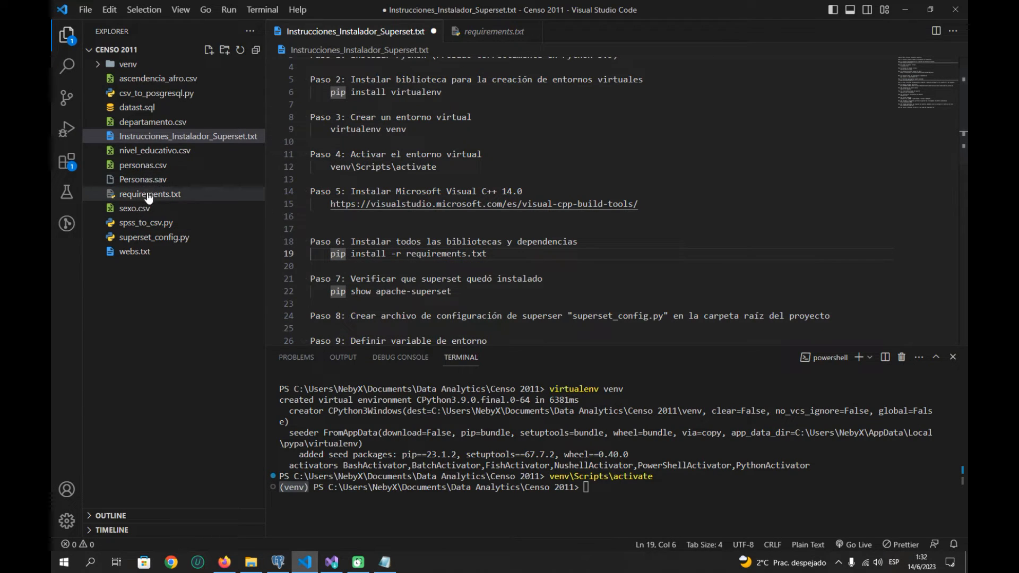
pyautogui.click(602, 486)
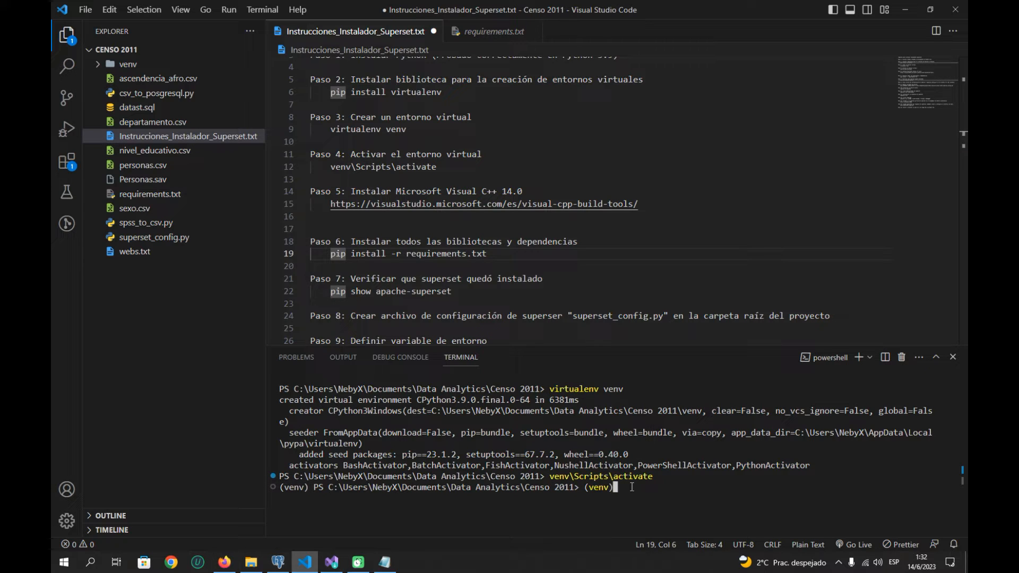
# Copy the pip install -r requirements.txt command under Paso 6 of the installation instructions.
pyautogui.click(457, 271)
pyautogui.moveTo(489, 253); pyautogui.dragTo(329, 255)
pyautogui.rightClick(390, 253)
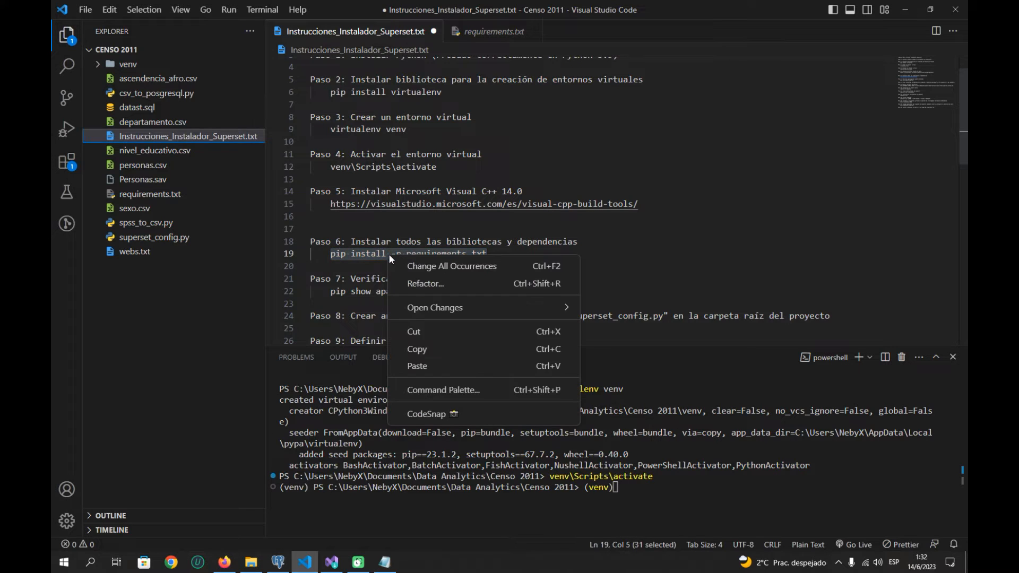
pyautogui.click(425, 348)
# Clear the stray (venv) text from the terminal prompt and run pip install -r requirements.txt.
pyautogui.click(634, 488)
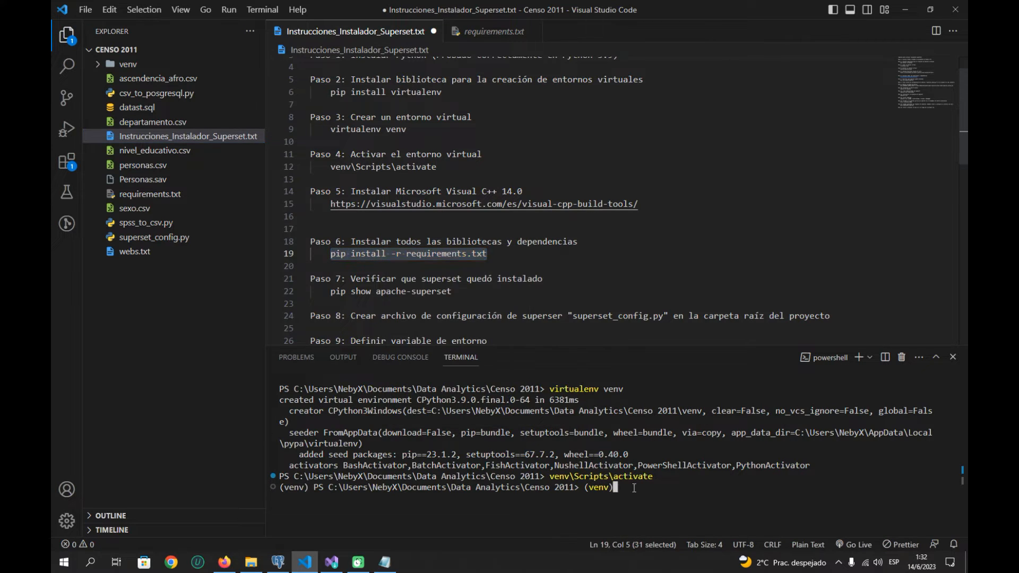
pyautogui.press('BackSpace')
pyautogui.press('BackSpace')
pyautogui.press('BackSpace')
pyautogui.press('BackSpace')
pyautogui.press('BackSpace')
pyautogui.press('BackSpace')
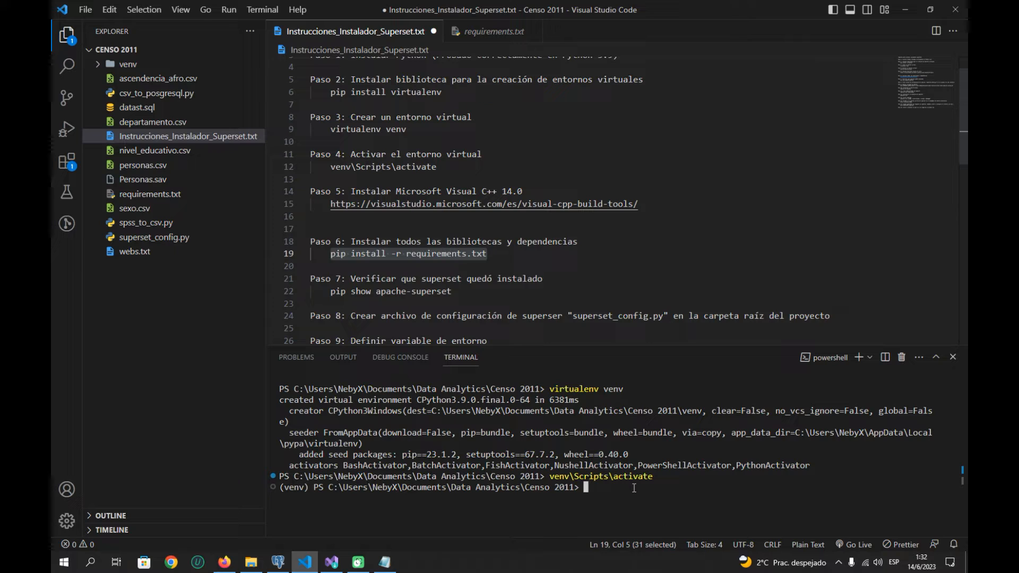
pyautogui.hotkey('ctrl', 'v')
pyautogui.press('Return')
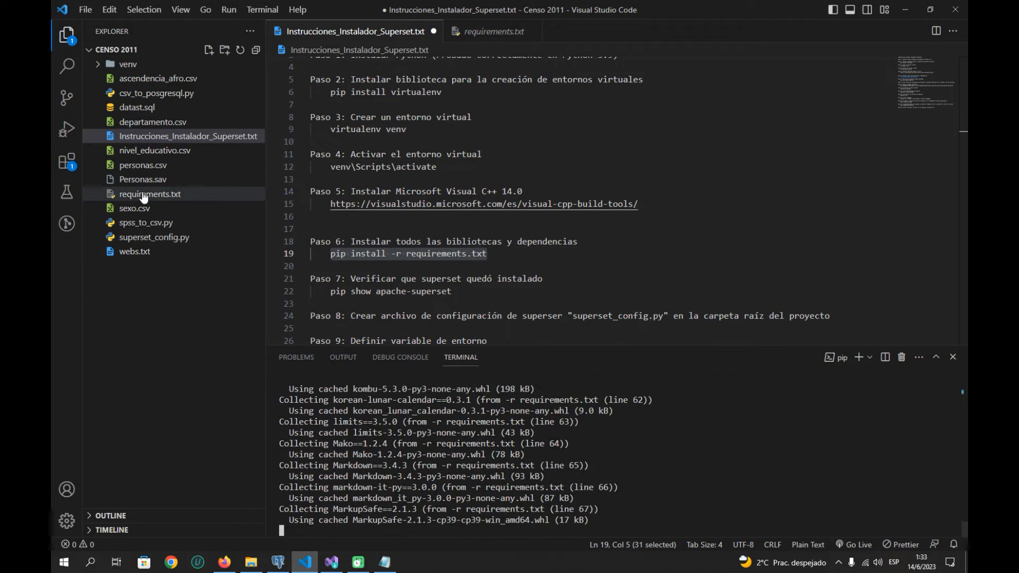
# Save Instrucciones_Instalador_Superset.txt and switch to requirements.txt.
pyautogui.click(479, 35)
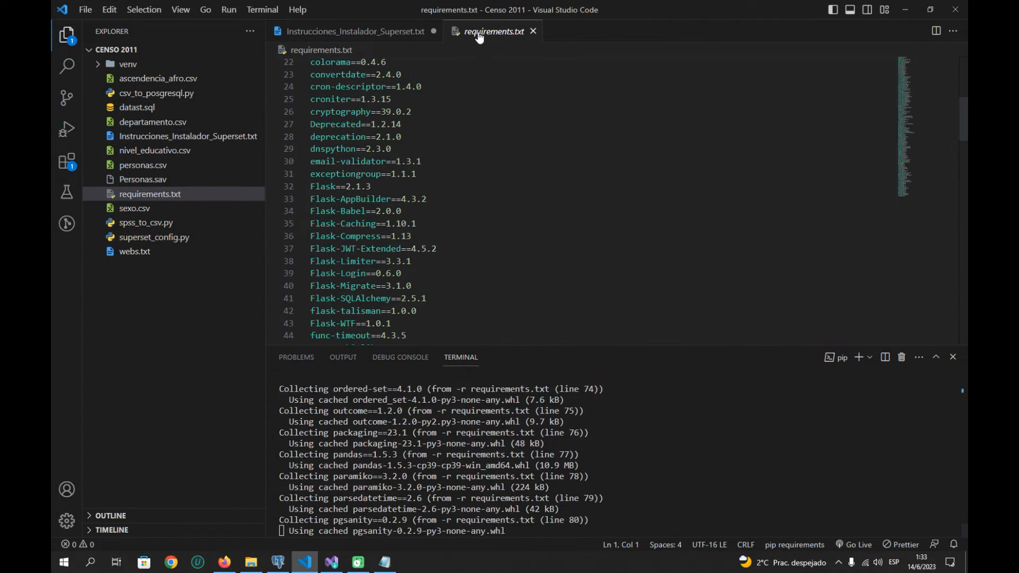
pyautogui.click(379, 32)
pyautogui.click(433, 179)
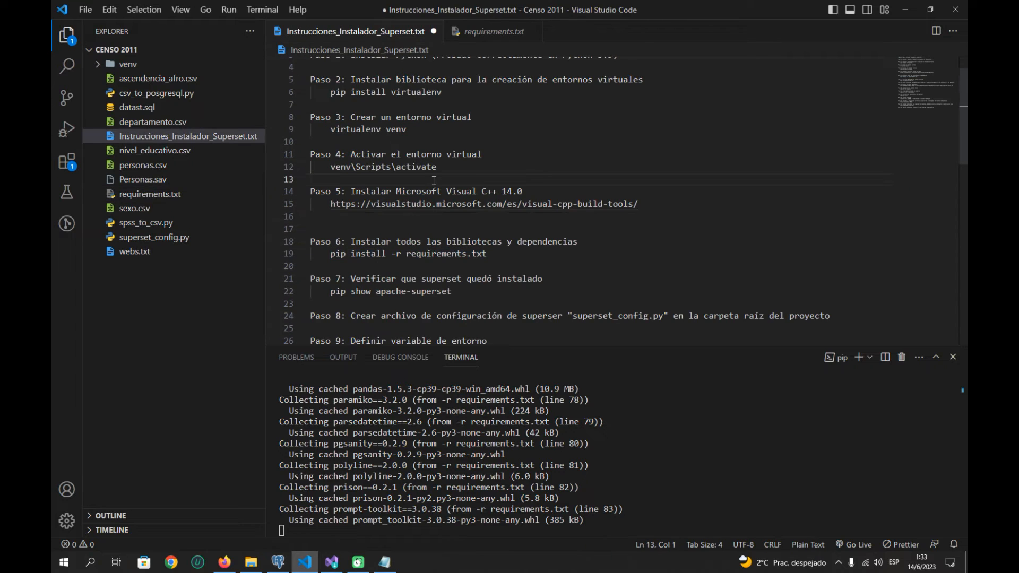
pyautogui.hotkey('ctrl', 'Tab')
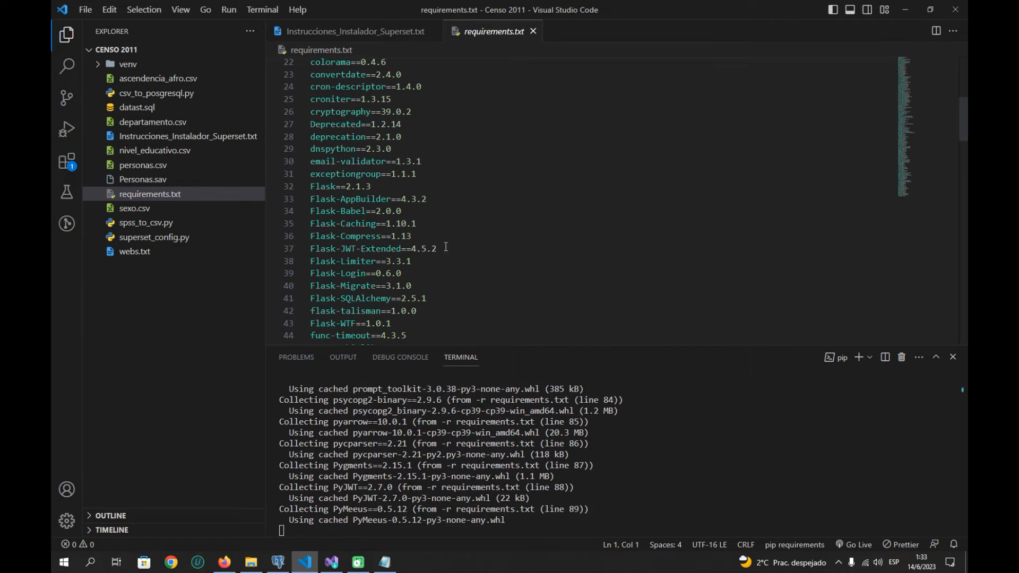
# Examine the libraries and their pinned versions throughout requirements.txt.
pyautogui.scroll(7, 446, 247)
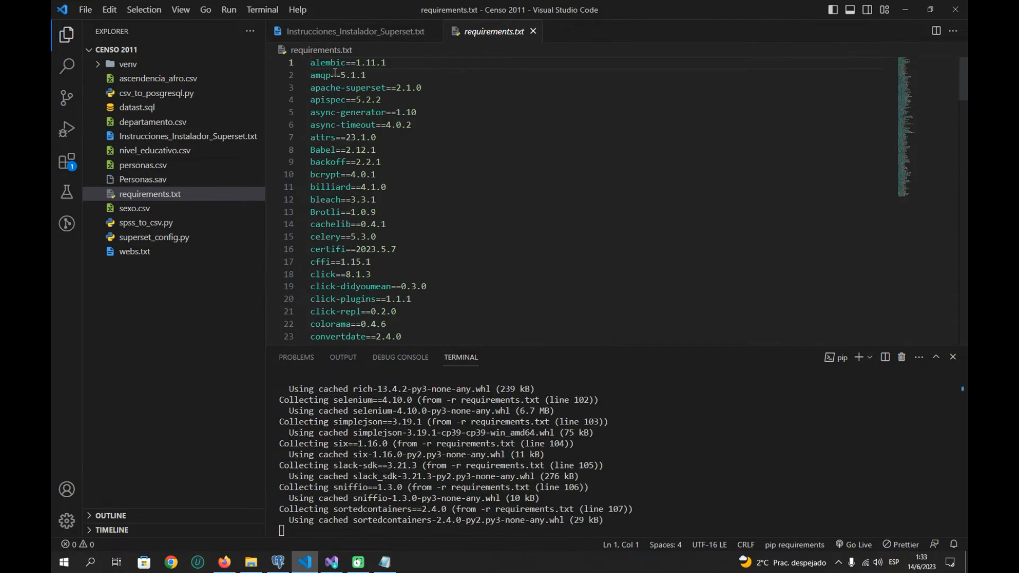
pyautogui.moveTo(356, 62); pyautogui.dragTo(386, 62)
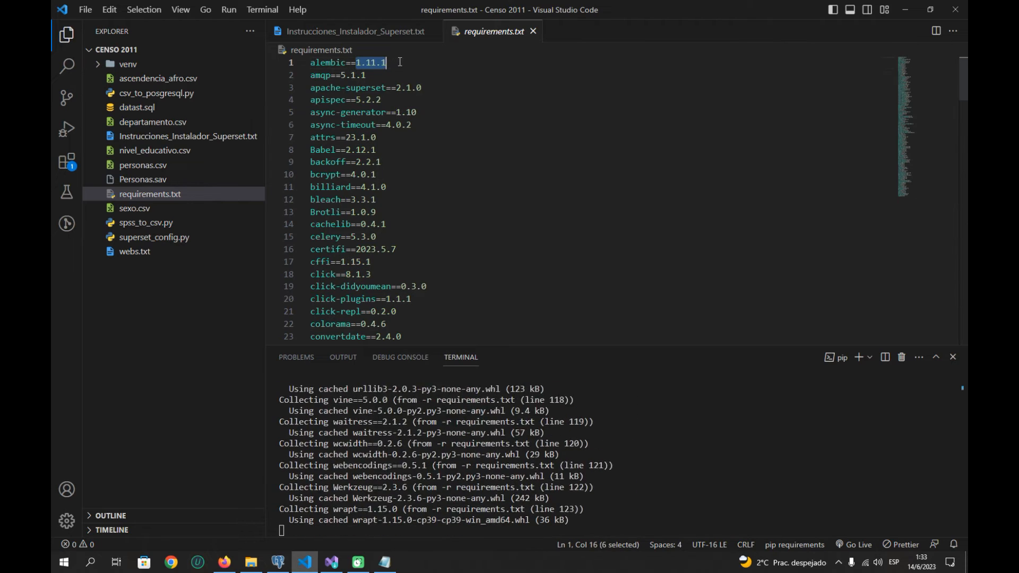
pyautogui.click(400, 91)
pyautogui.scroll(-4, 405, 239)
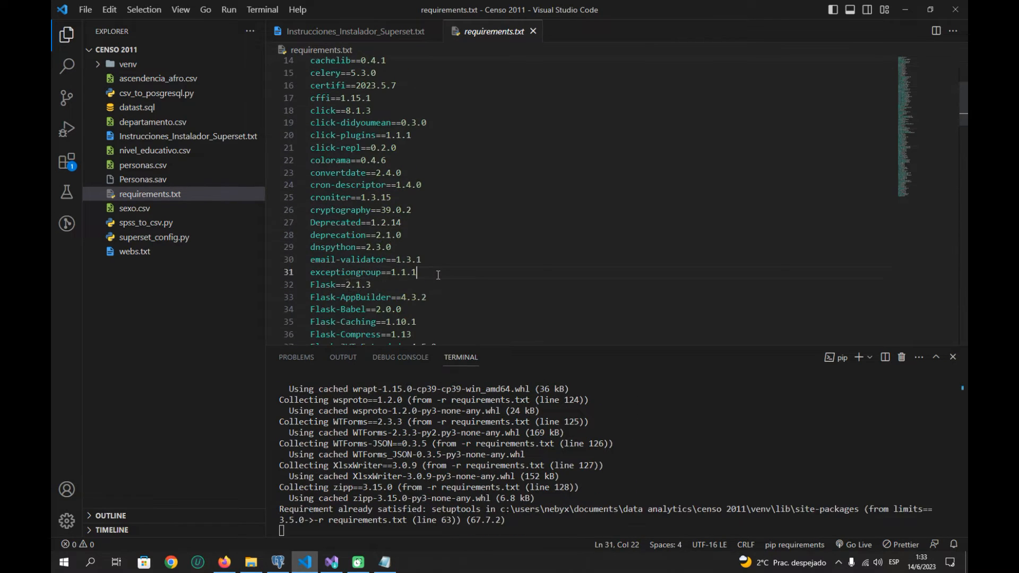
pyautogui.click(438, 274)
pyautogui.press('Up')
pyautogui.press('Up')
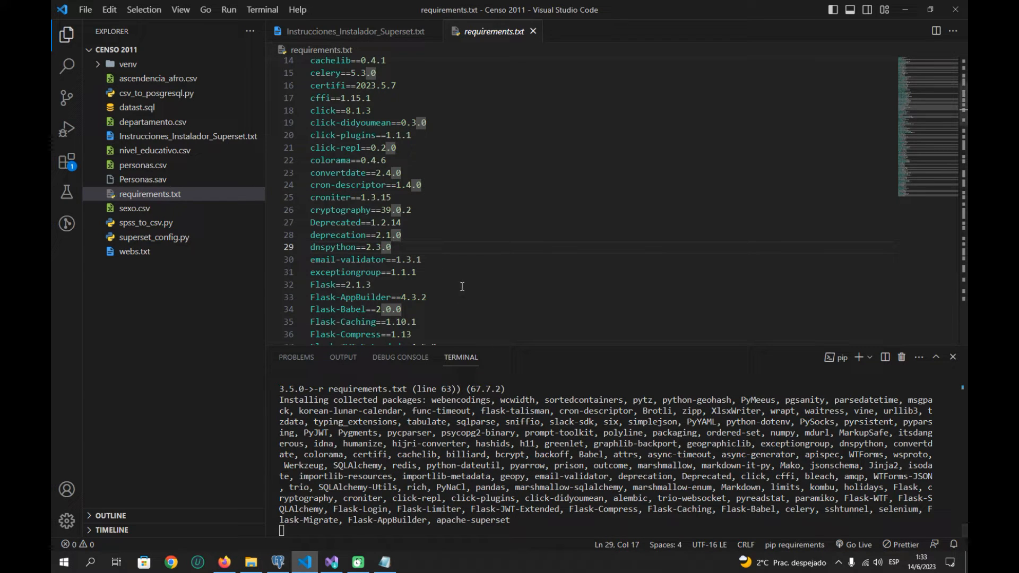
pyautogui.click(451, 257)
pyautogui.moveTo(366, 247); pyautogui.dragTo(398, 235)
pyautogui.scroll(-4, 476, 259)
pyautogui.scroll(-7, 477, 259)
pyautogui.scroll(-15, 477, 260)
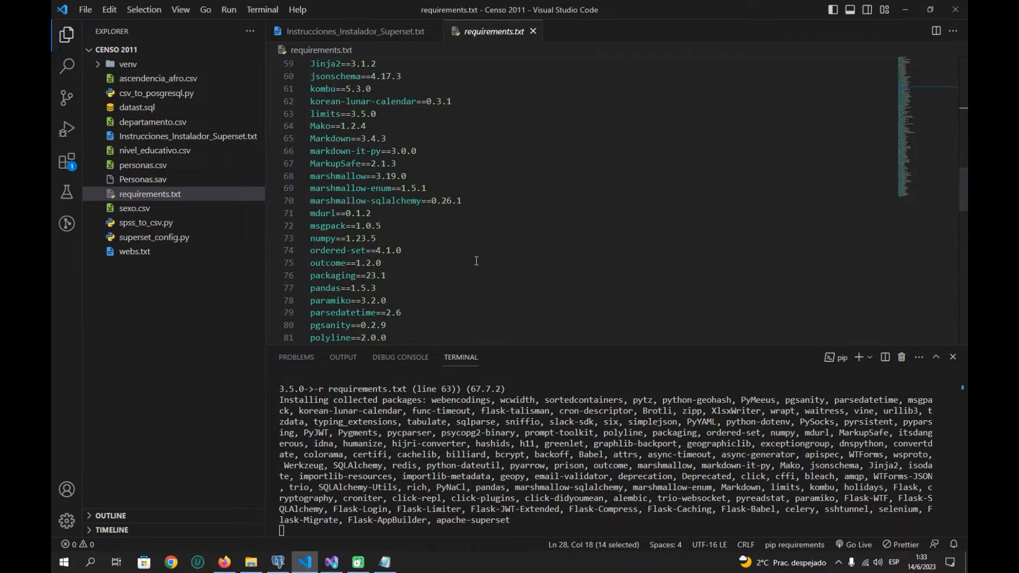
pyautogui.scroll(-7, 478, 256)
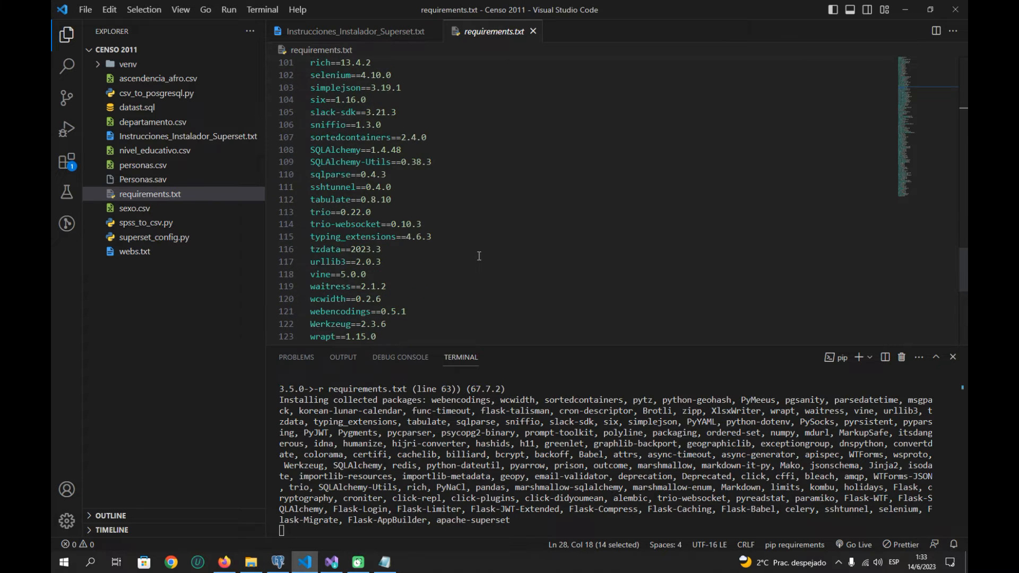
pyautogui.scroll(3, 480, 258)
pyautogui.scroll(20, 480, 258)
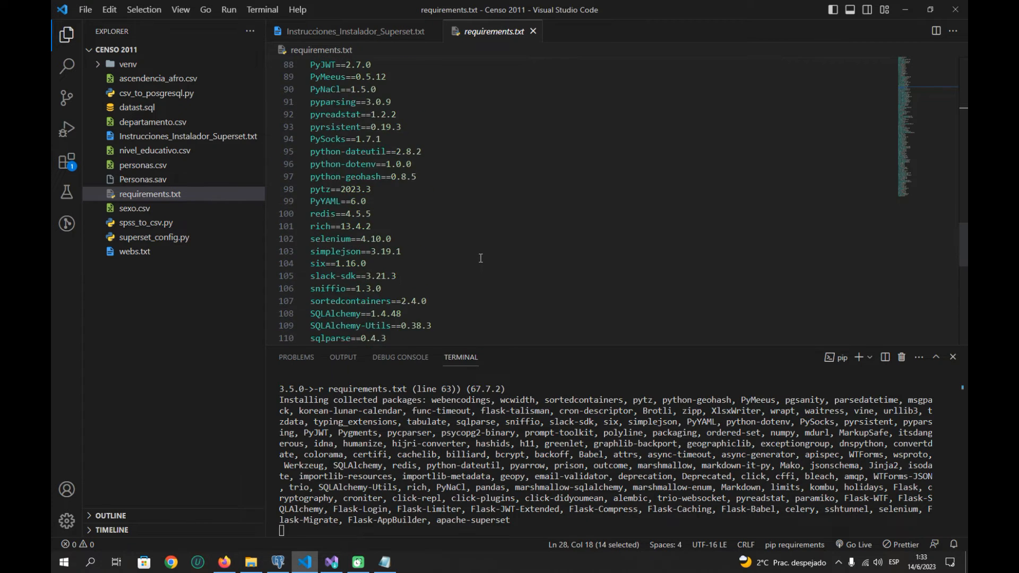
pyautogui.scroll(1, 480, 257)
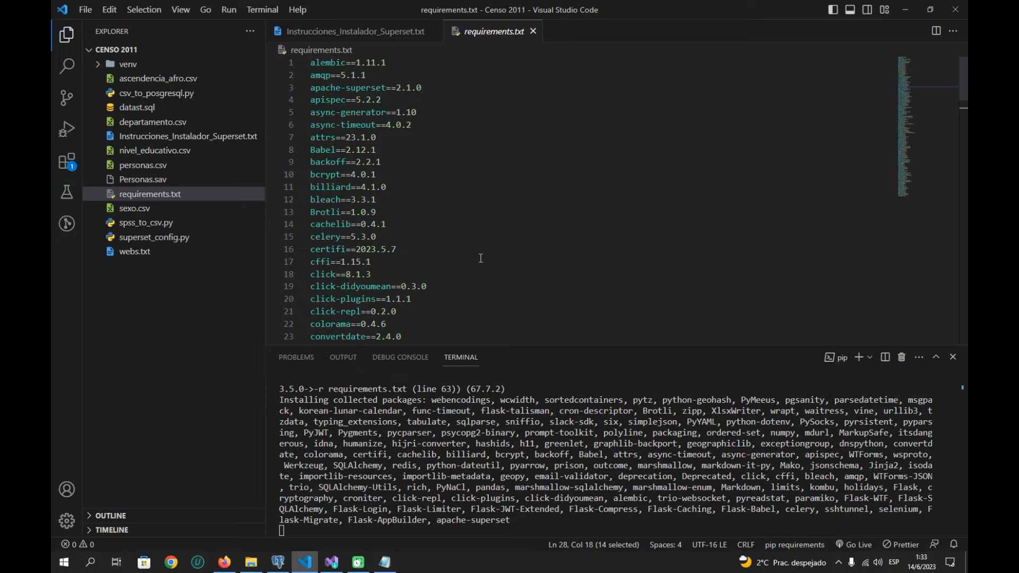
# Check the version numbers of packages such as alembic, celery and attrs in requirements.txt, and return to the installation instructions.
pyautogui.click(338, 86)
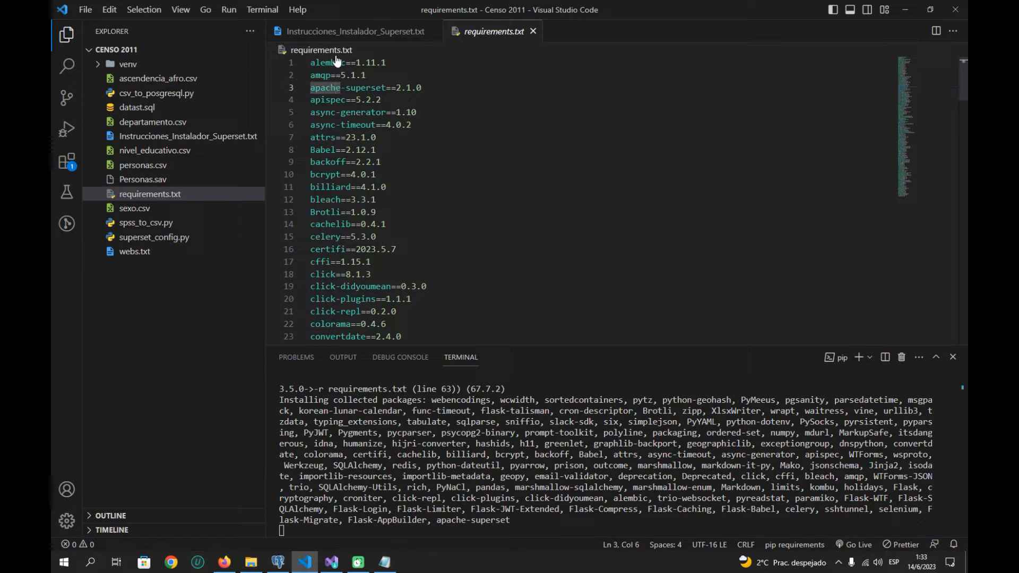
pyautogui.moveTo(375, 64); pyautogui.dragTo(391, 64)
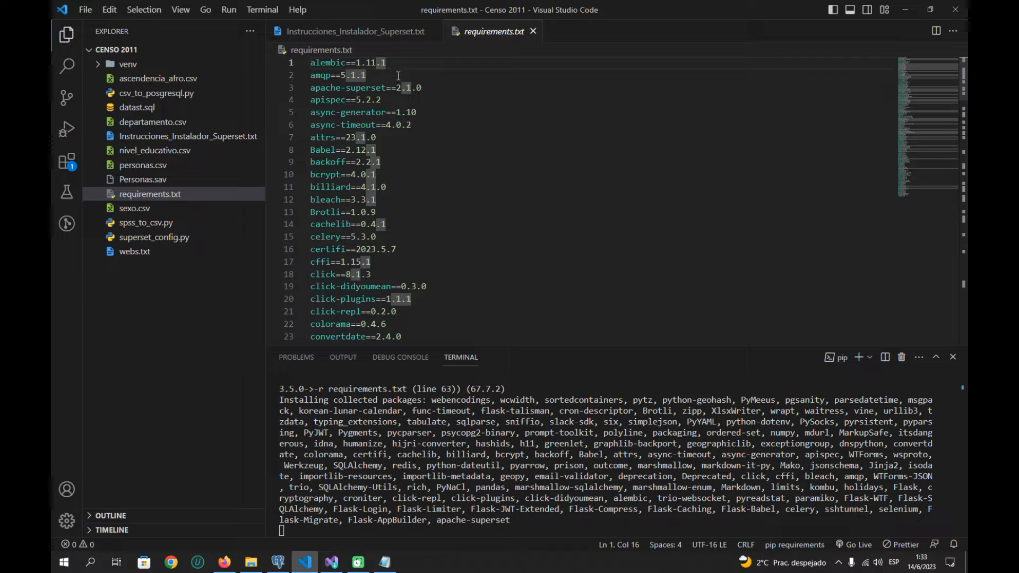
pyautogui.click(398, 76)
pyautogui.click(380, 64)
pyautogui.click(375, 239)
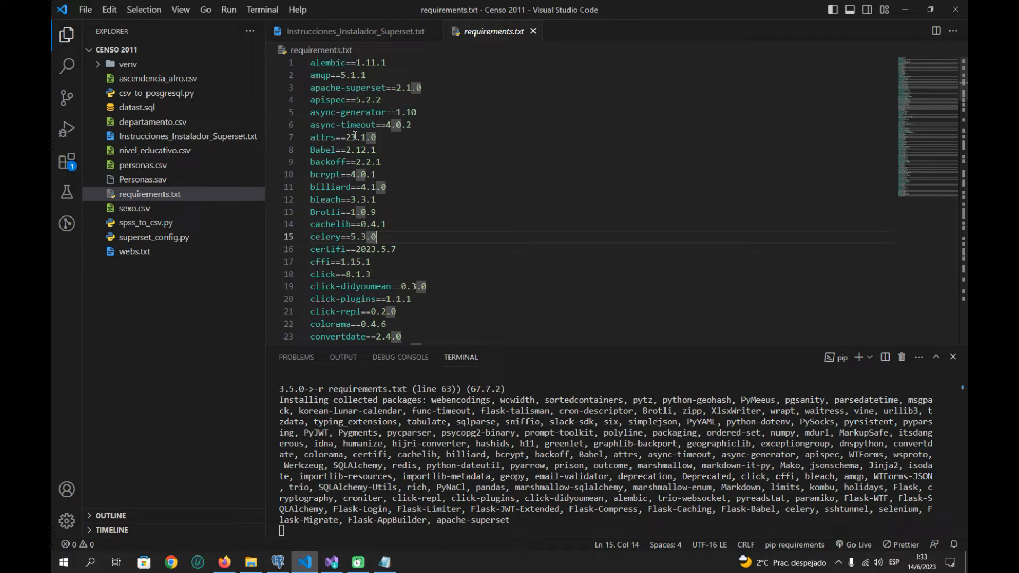
pyautogui.moveTo(346, 137); pyautogui.dragTo(384, 137)
pyautogui.click(388, 138)
pyautogui.hotkey('ctrl', 'Tab')
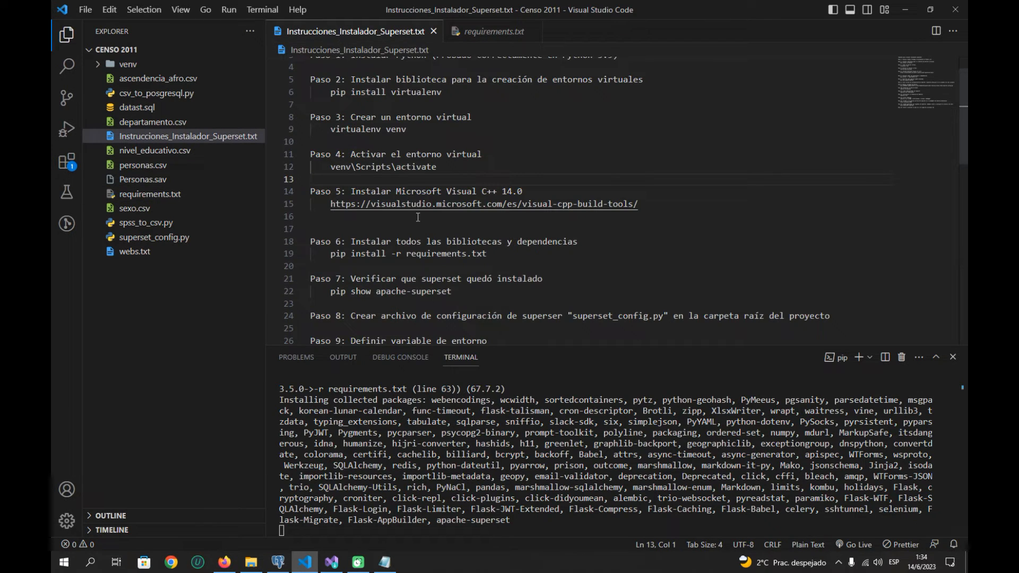
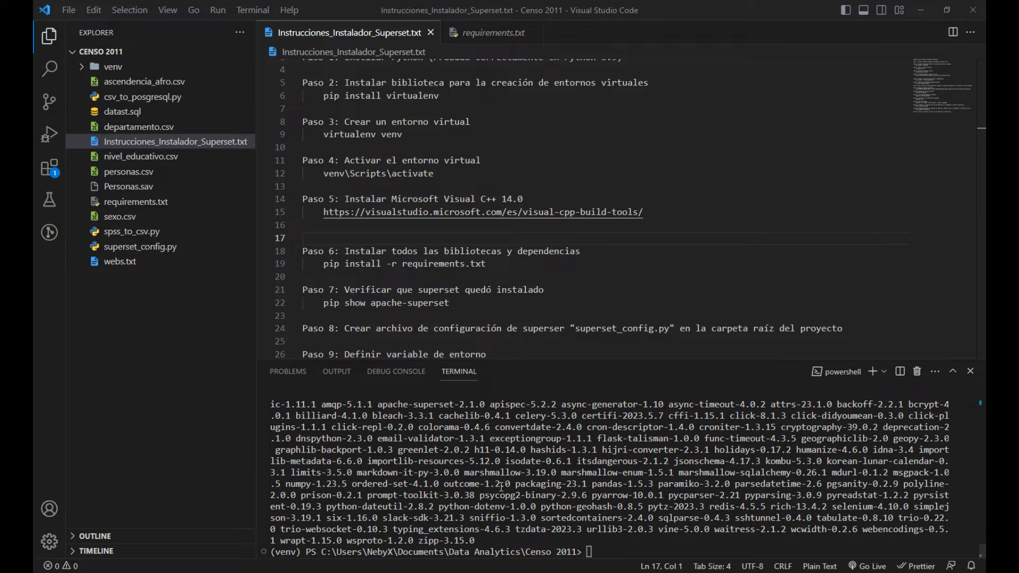
# Review the terminal's installation output and run the Paso 7 command pip show apache-superset.
pyautogui.scroll(5, 501, 487)
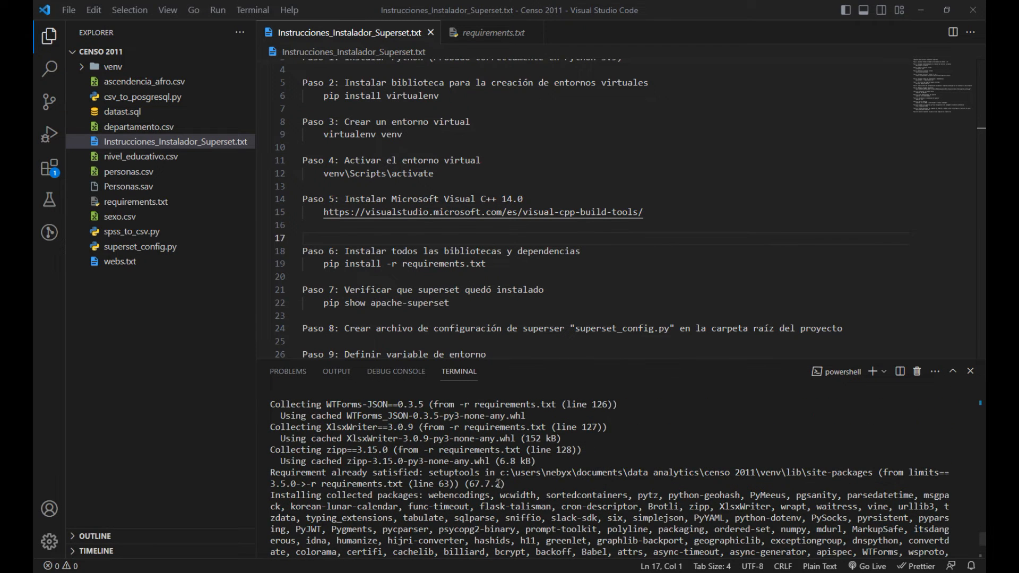
pyautogui.scroll(2, 499, 484)
pyautogui.scroll(-7, 316, 440)
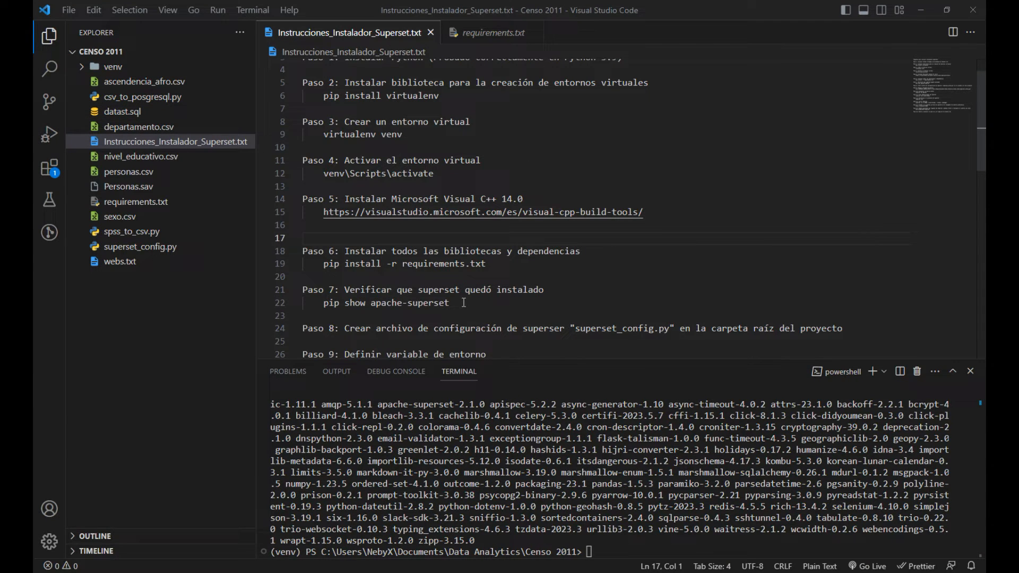
pyautogui.moveTo(462, 301); pyautogui.dragTo(321, 304)
pyautogui.rightClick(363, 306)
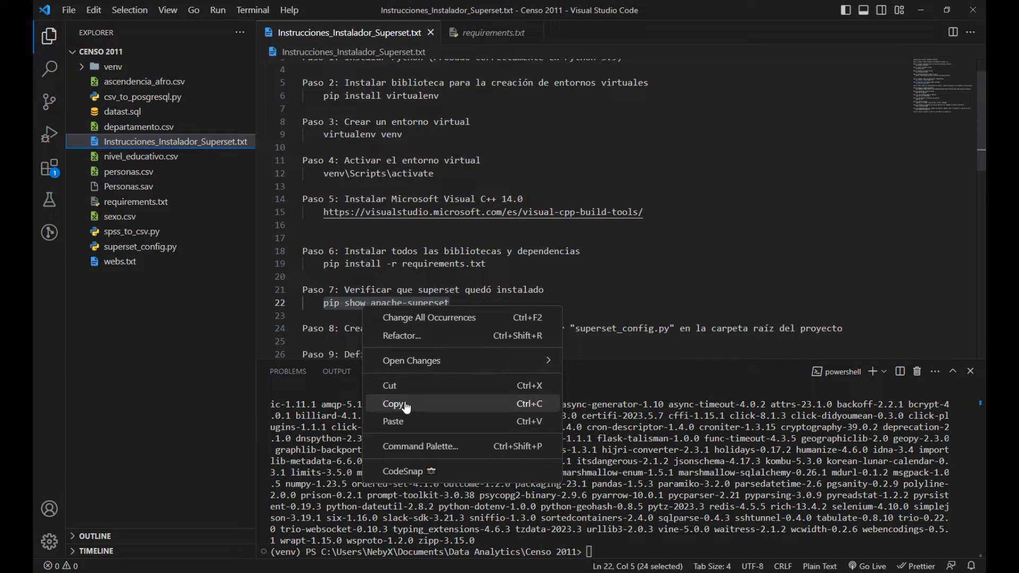
pyautogui.click(552, 401)
pyautogui.rightClick(618, 553)
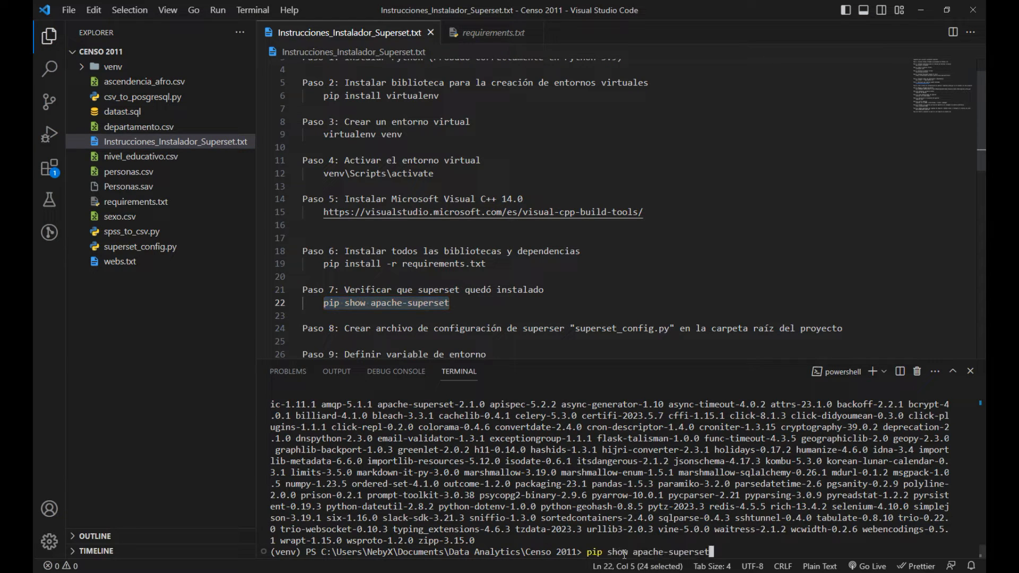
pyautogui.press('Return')
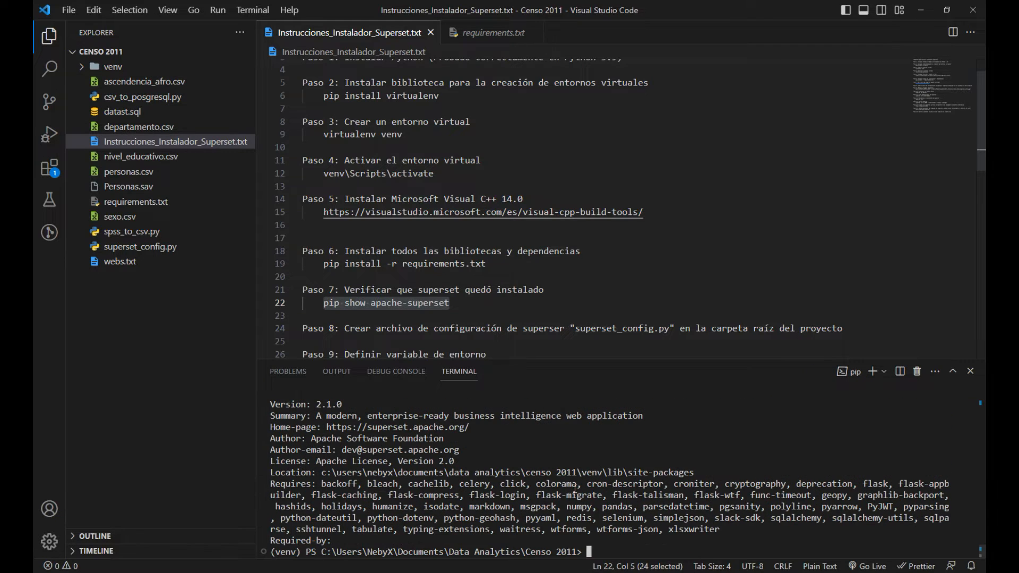
# Check the Name and Version lines in the terminal output of pip show apache-superset.
pyautogui.scroll(2, 429, 478)
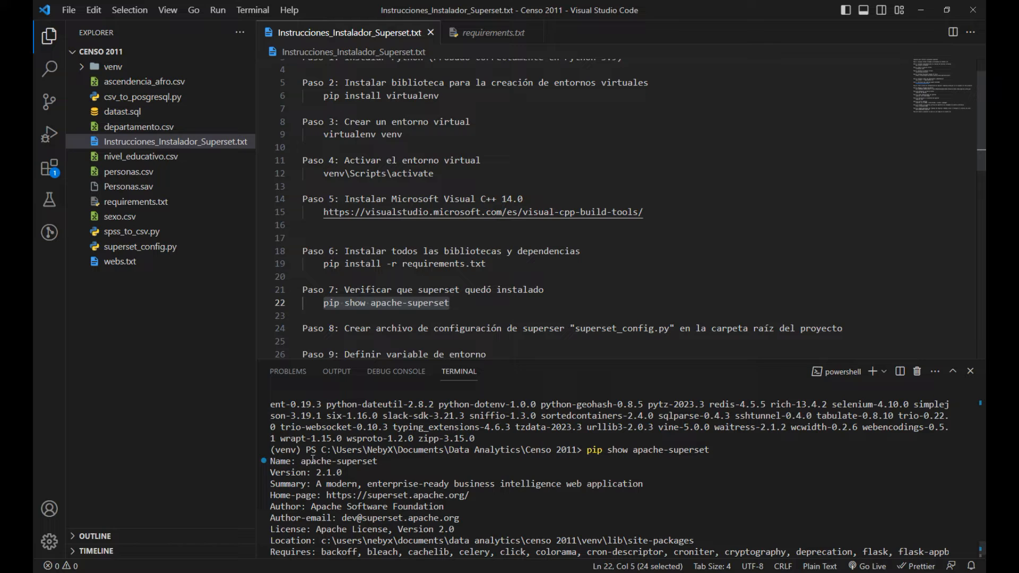
pyautogui.moveTo(301, 461); pyautogui.dragTo(387, 461)
pyautogui.click(341, 474)
pyautogui.moveTo(317, 473); pyautogui.dragTo(357, 472)
pyautogui.scroll(-2, 425, 472)
pyautogui.click(627, 552)
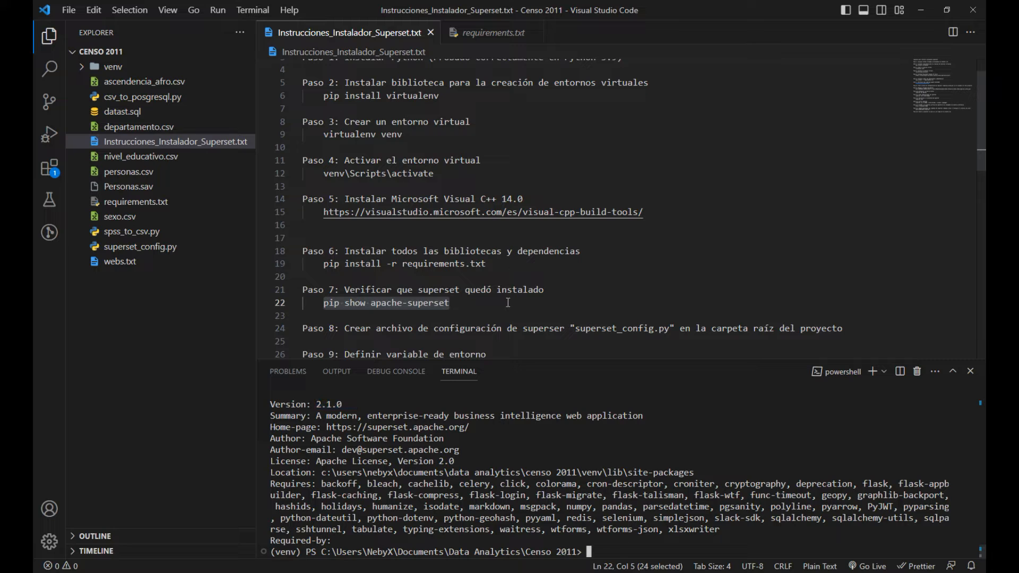
# Examine the Paso 8 instruction on creating superset_config.py in the project's root folder.
pyautogui.scroll(-2, 483, 280)
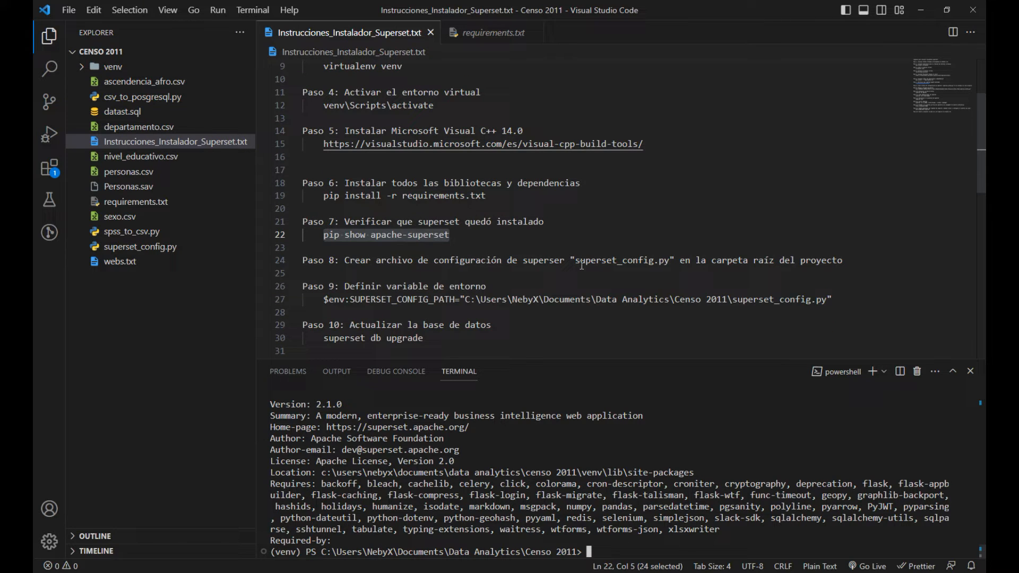
pyautogui.moveTo(347, 260); pyautogui.dragTo(851, 260)
pyautogui.click(627, 214)
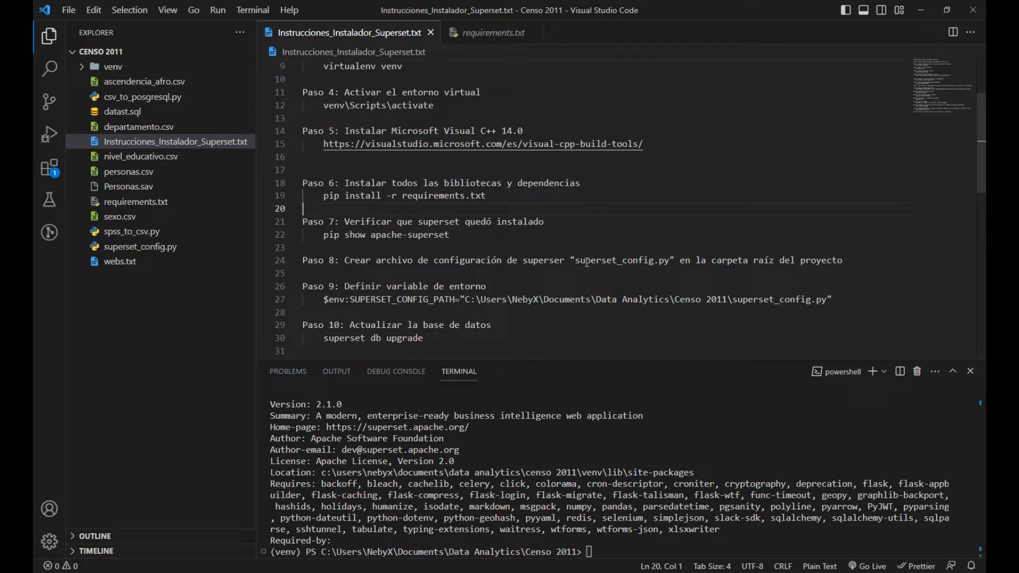
pyautogui.moveTo(576, 260); pyautogui.dragTo(670, 260)
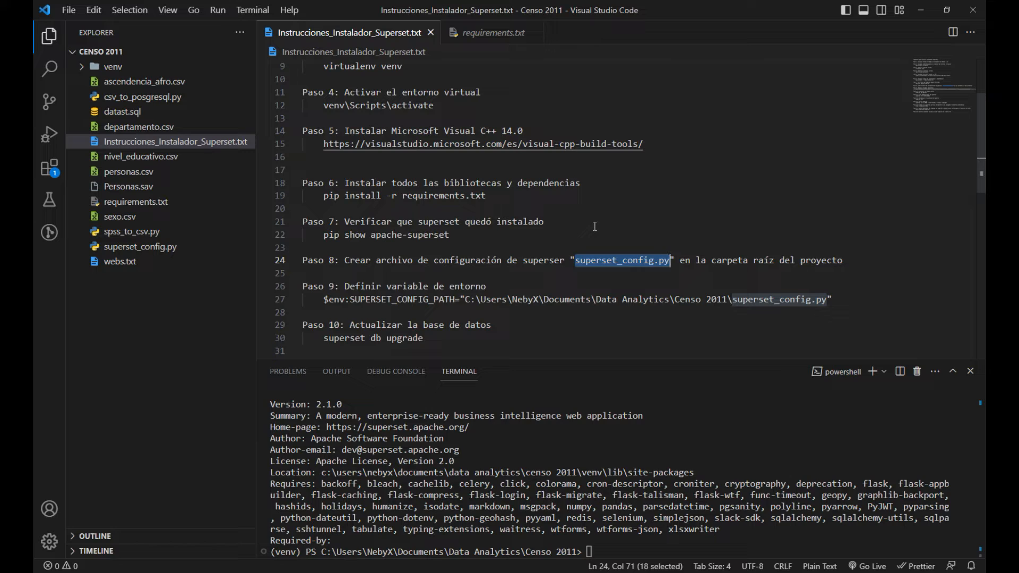
pyautogui.click(575, 273)
pyautogui.moveTo(577, 260); pyautogui.dragTo(670, 260)
pyautogui.click(581, 221)
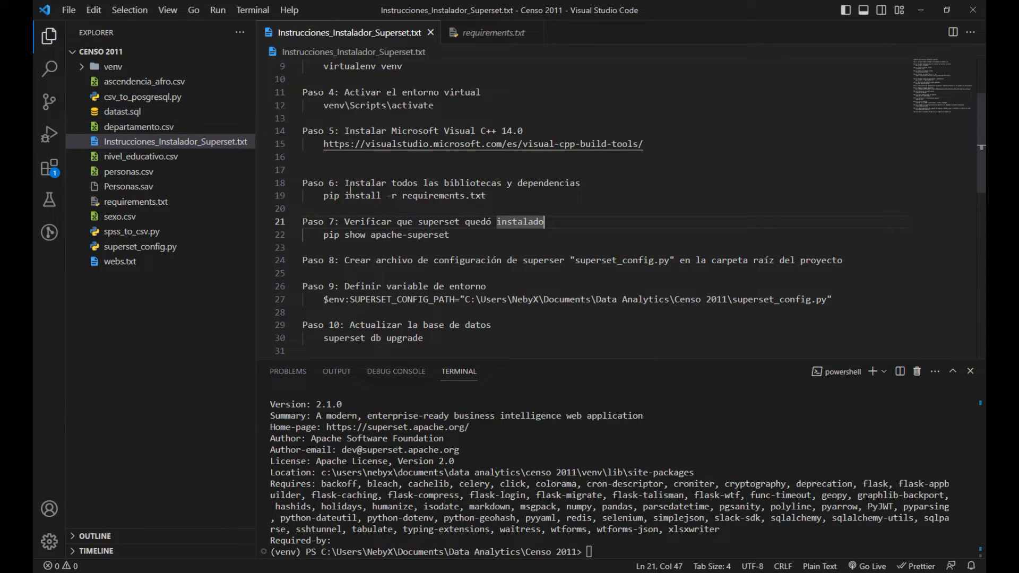
# Open superset_config.py and examine its import os line and SECRET_KEY definition.
pyautogui.click(159, 247)
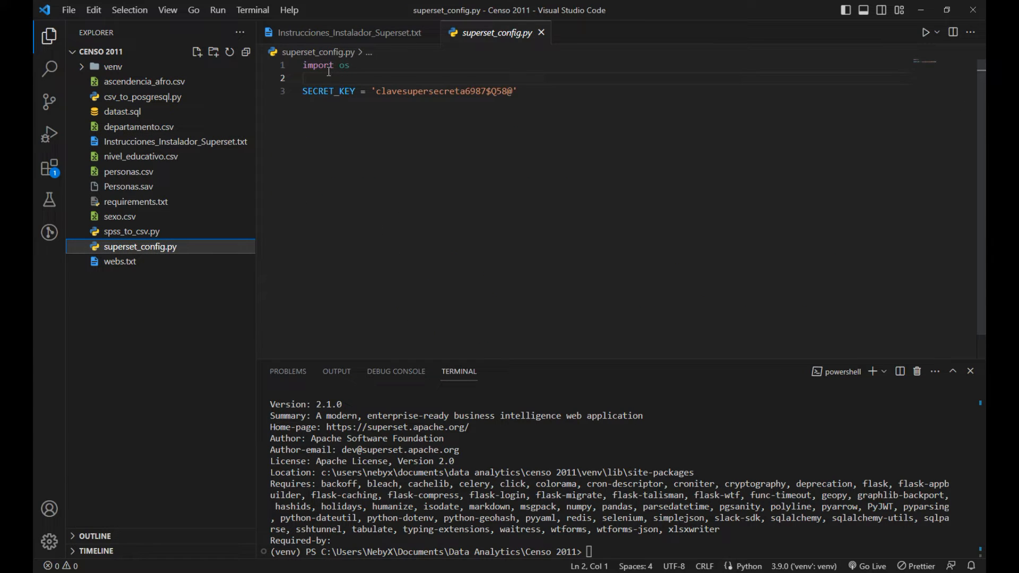
pyautogui.moveTo(303, 64); pyautogui.dragTo(341, 67)
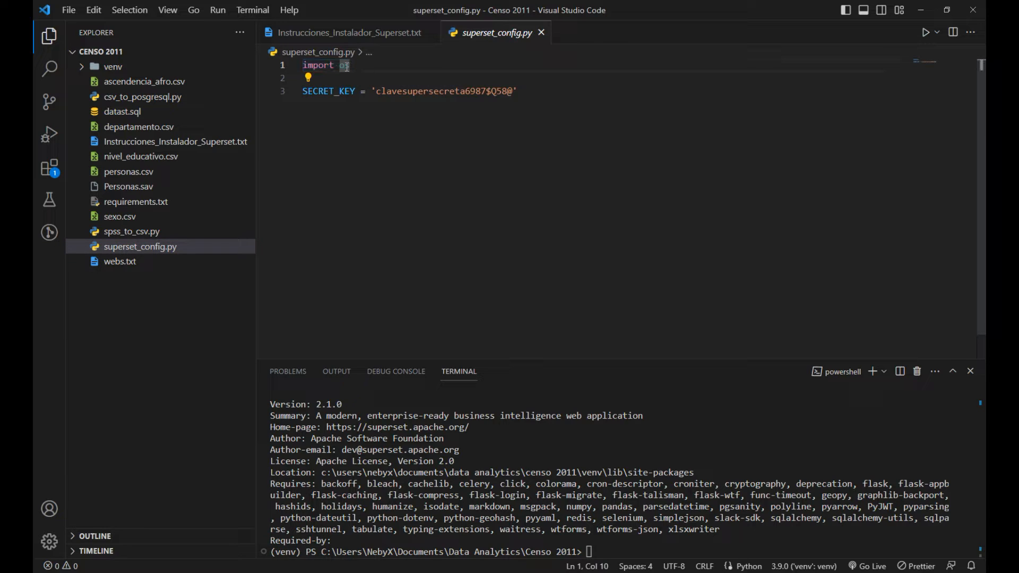
pyautogui.click(362, 70)
pyautogui.moveTo(382, 93); pyautogui.dragTo(477, 92)
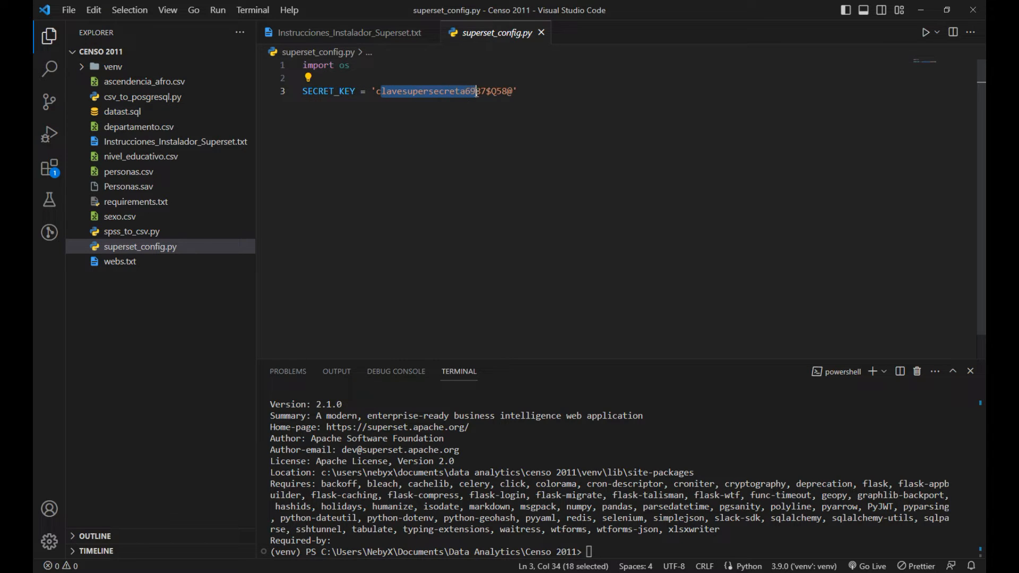
pyautogui.click(419, 116)
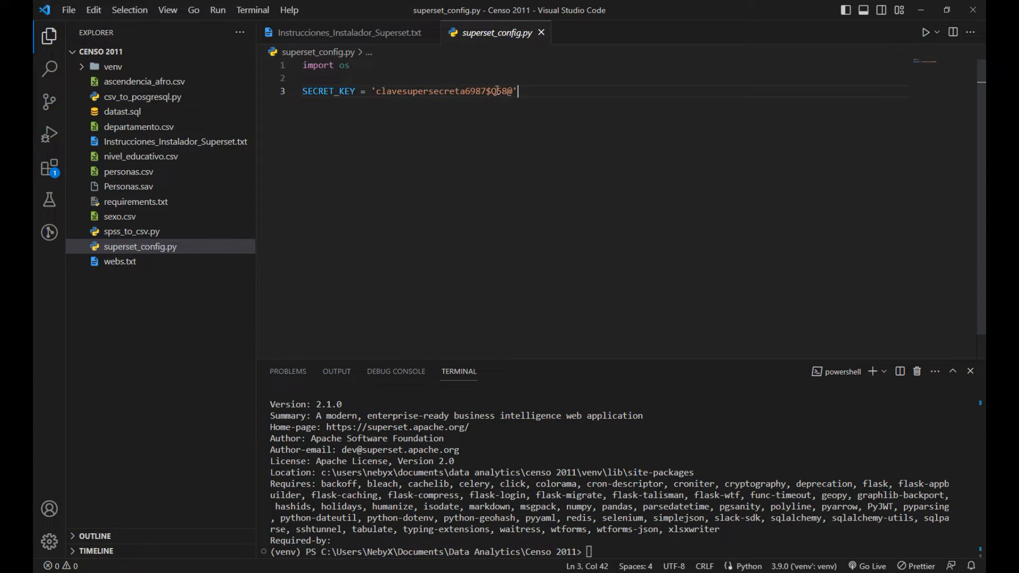
# Check the SECRET_KEY line in superset_config.py and return to the Instrucciones_Instalador_Superset.txt notes.
pyautogui.moveTo(514, 92)
pyautogui.mouseDown()
pyautogui.moveTo(388, 92)
pyautogui.moveTo(515, 92)
pyautogui.mouseUp()
pyautogui.click(394, 96)
pyautogui.click(477, 121)
pyautogui.click(366, 35)
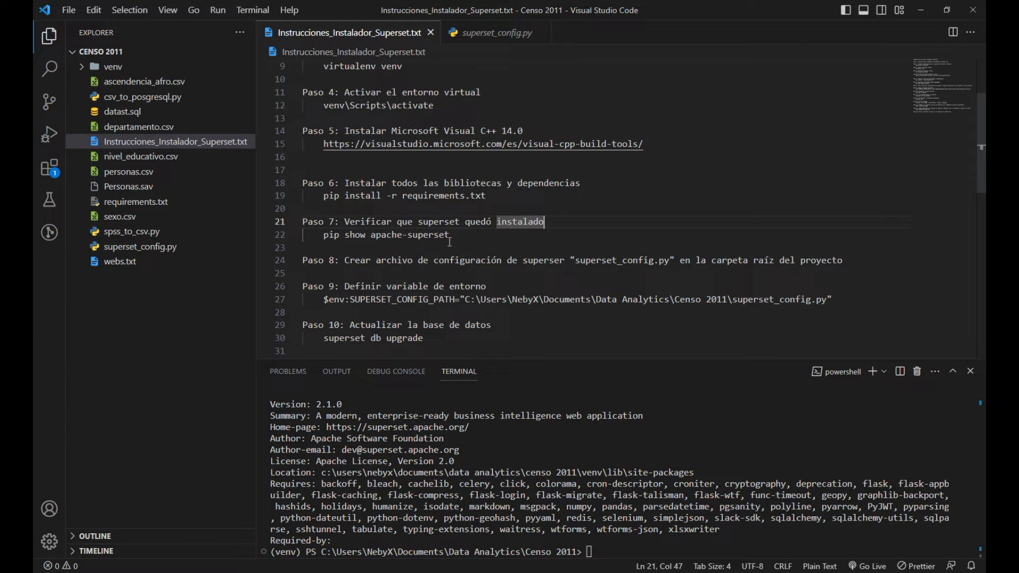
# Set the SUPERSET_CONFIG_PATH environment variable in the terminal to the project's superset_config.py path, using the Paso 9 command.
pyautogui.moveTo(325, 300); pyautogui.dragTo(840, 299)
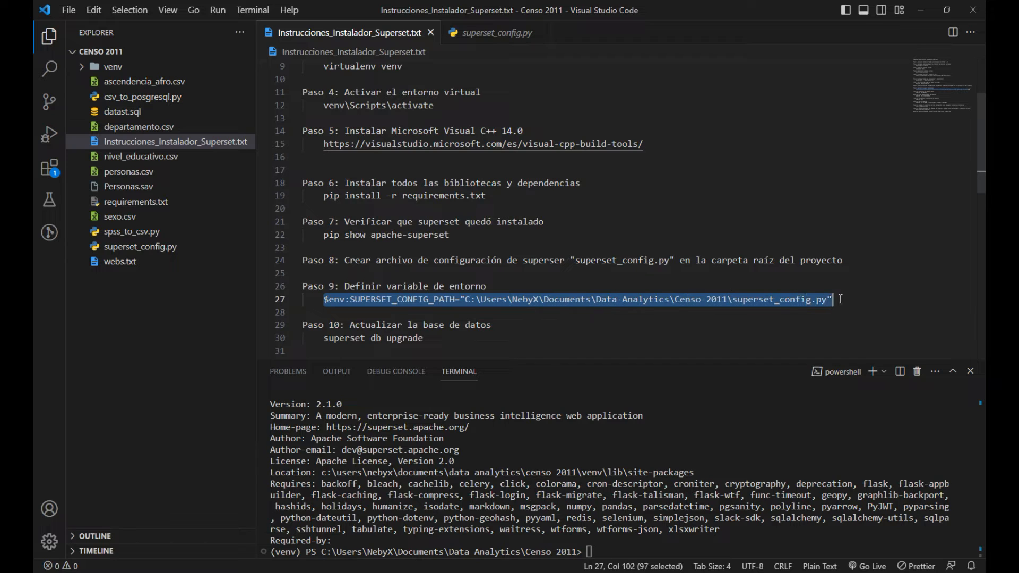
pyautogui.rightClick(706, 297)
pyautogui.click(745, 394)
pyautogui.scroll(-1, 518, 291)
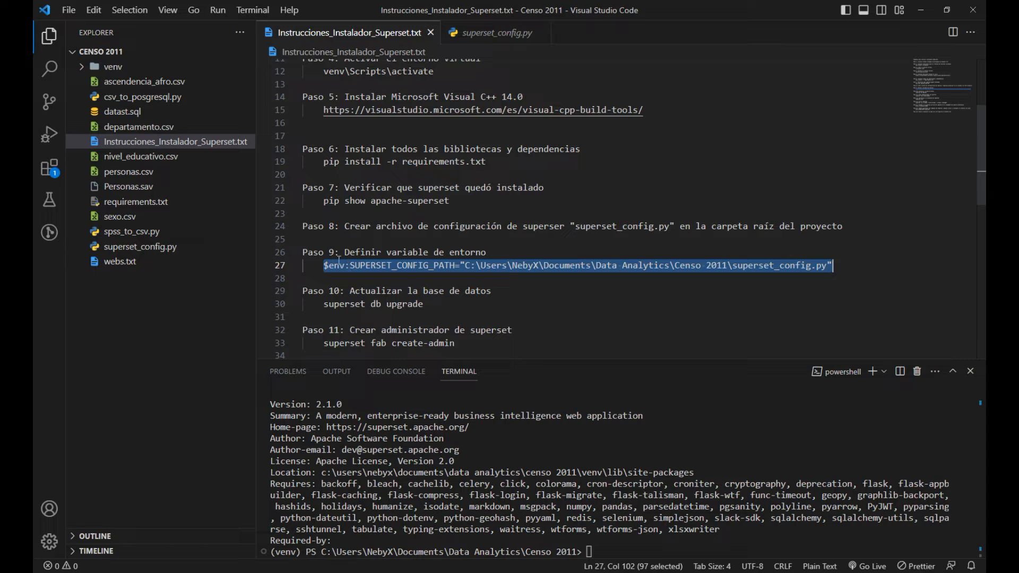
pyautogui.rightClick(453, 267)
pyautogui.click(505, 368)
pyautogui.rightClick(602, 553)
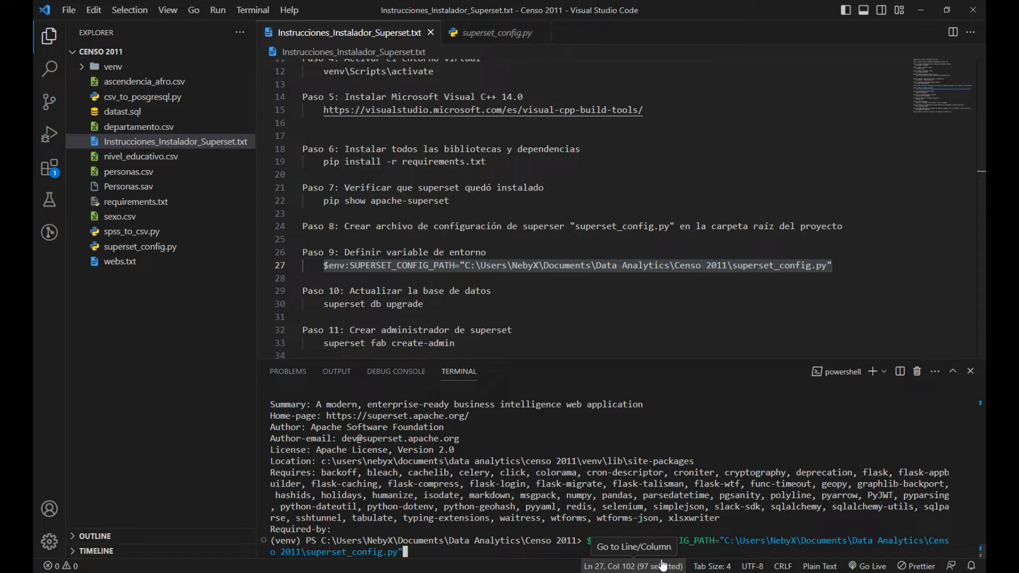
pyautogui.press('Return')
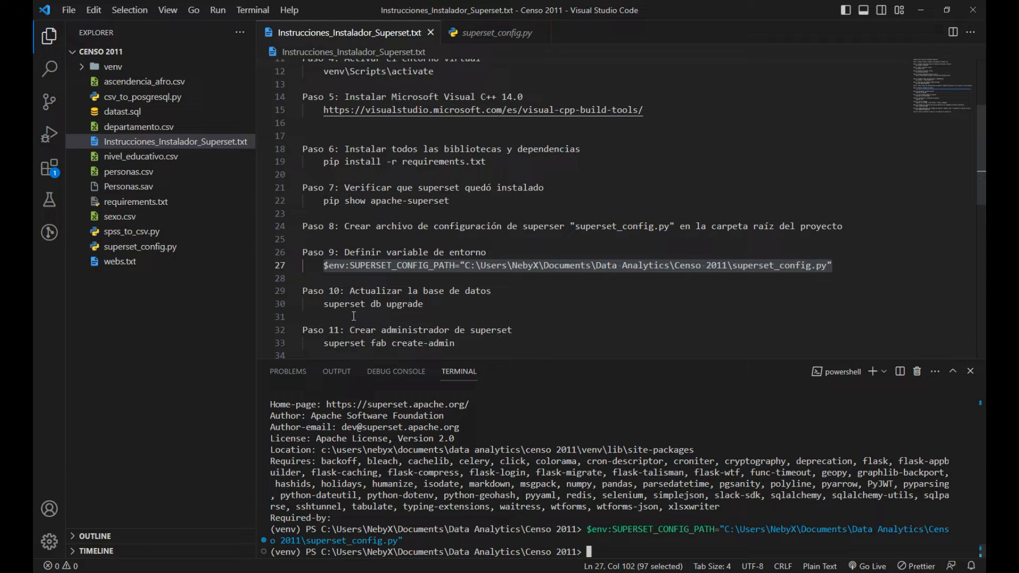
# Try to update the database by running the Paso 10 command superset db upgrade in the terminal.
pyautogui.moveTo(324, 303); pyautogui.dragTo(426, 307)
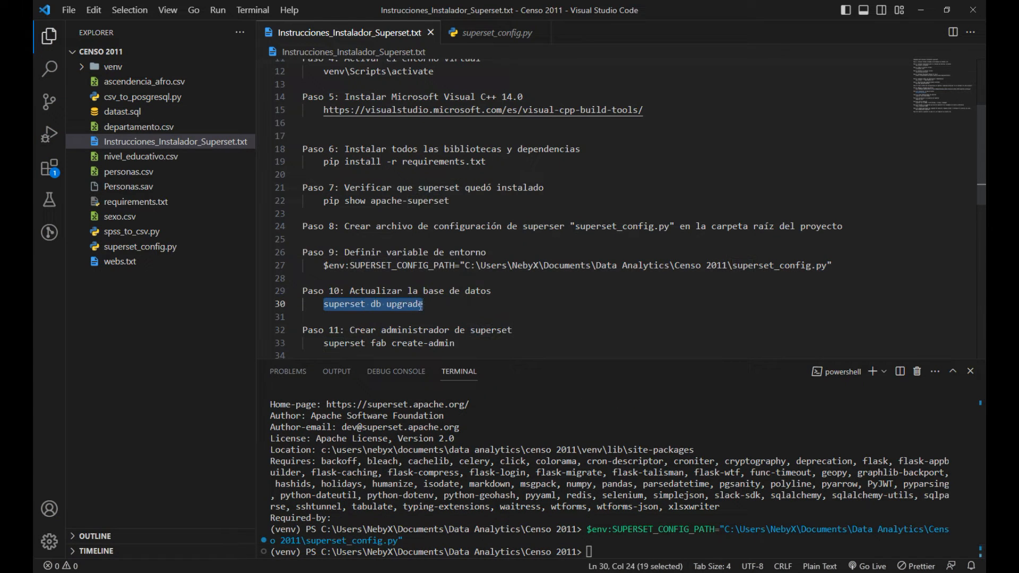
pyautogui.rightClick(397, 305)
pyautogui.click(440, 405)
pyautogui.rightClick(609, 551)
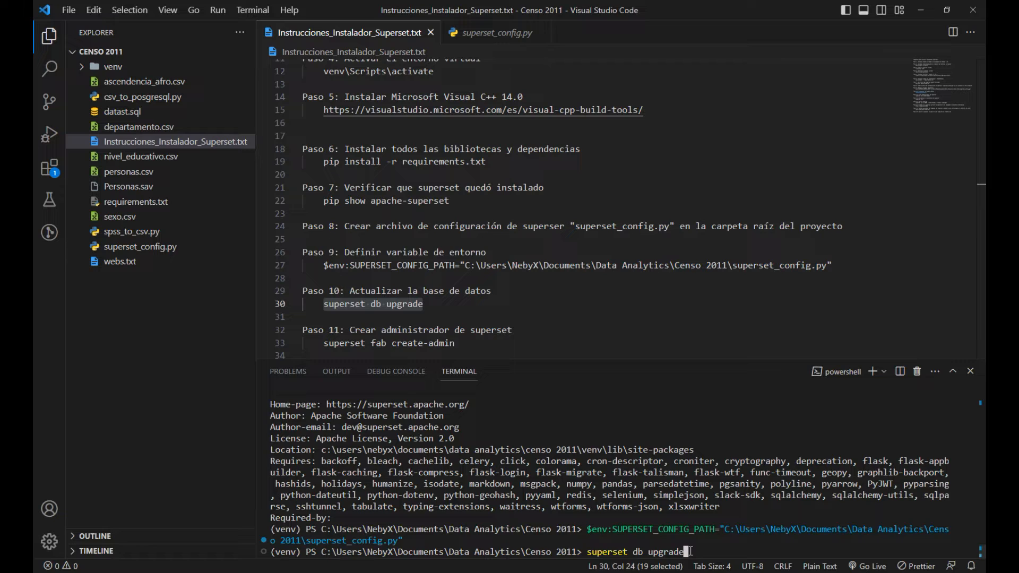
pyautogui.press('Return')
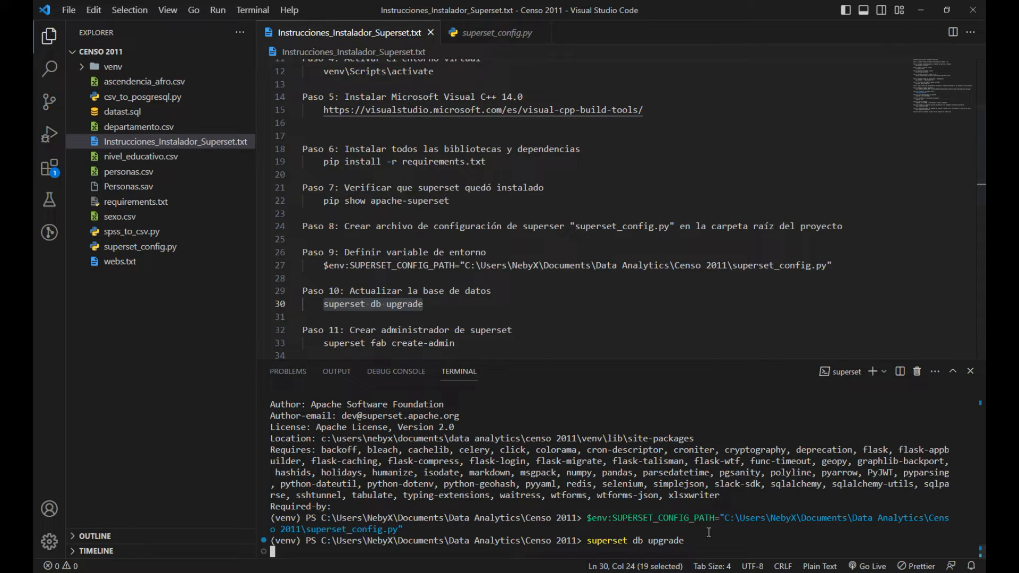
# Review the terminal's Flask error and set the environment variable with the Paso 15 command $env:FLASK_APP="superset".
pyautogui.moveTo(462, 343); pyautogui.dragTo(351, 332)
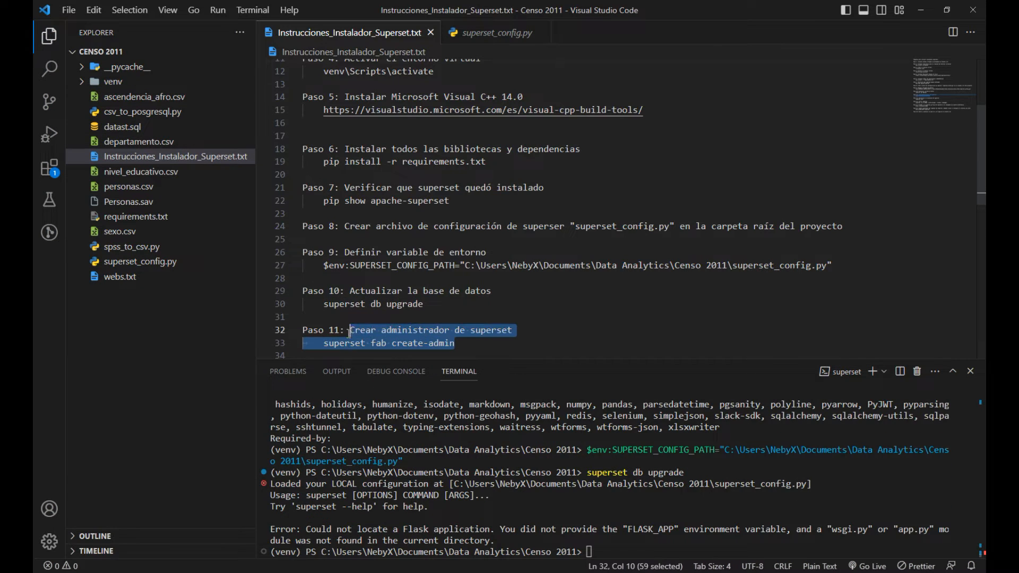
pyautogui.moveTo(388, 529); pyautogui.dragTo(694, 532)
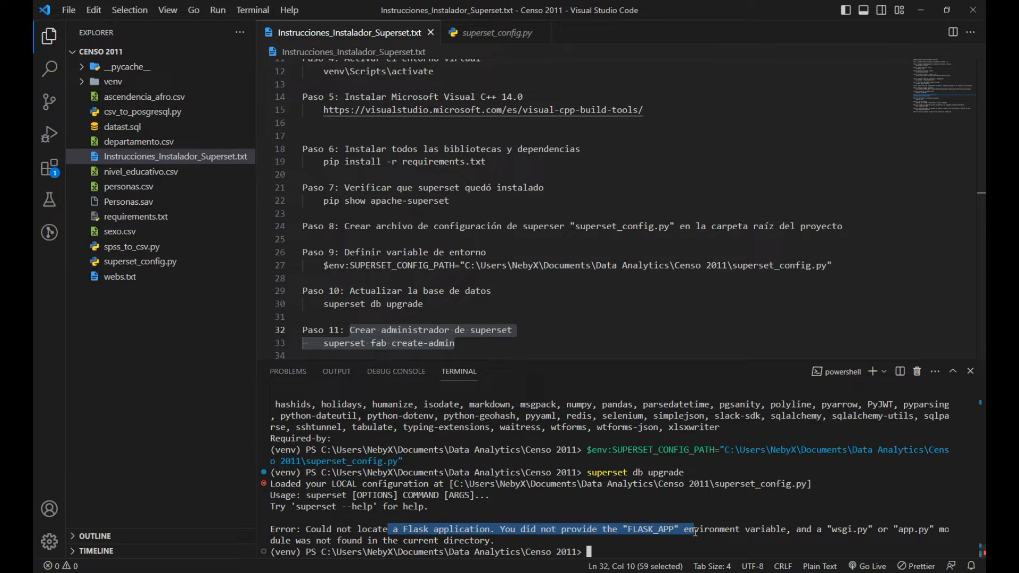
pyautogui.scroll(-2, 472, 288)
pyautogui.scroll(-2, 473, 288)
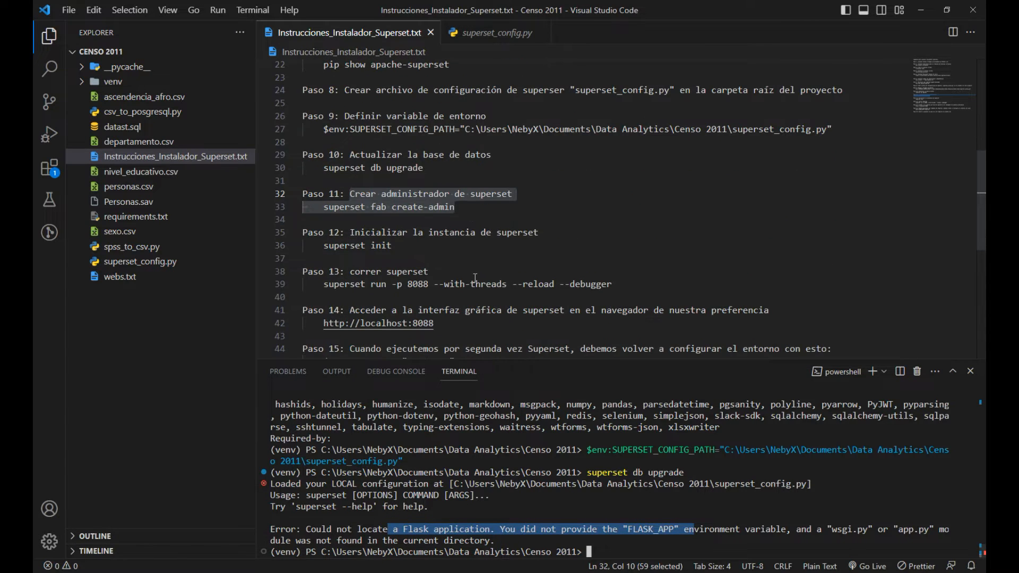
pyautogui.scroll(-2, 456, 277)
pyautogui.moveTo(456, 294); pyautogui.dragTo(323, 295)
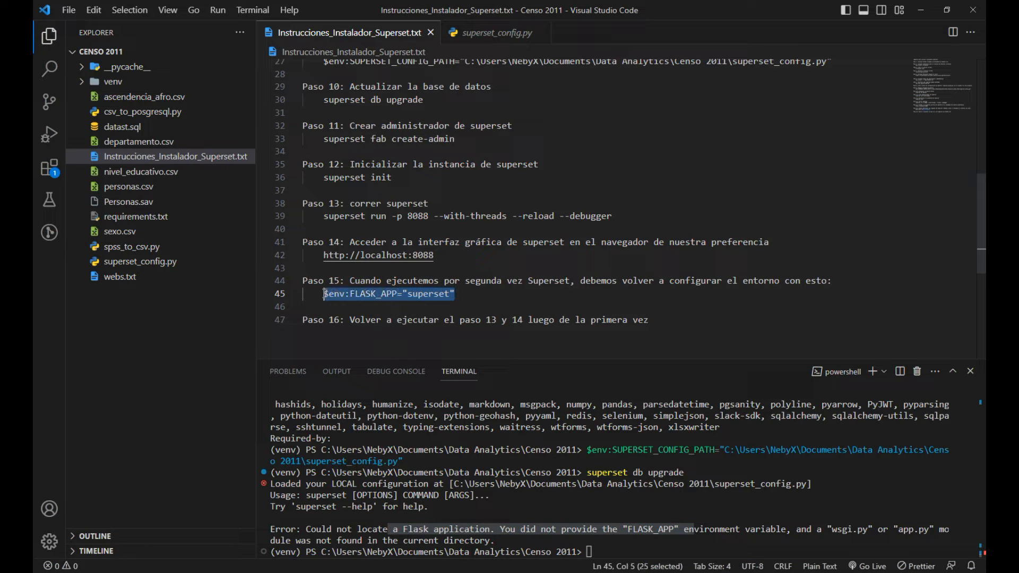
pyautogui.rightClick(363, 300)
pyautogui.click(399, 394)
pyautogui.click(357, 294)
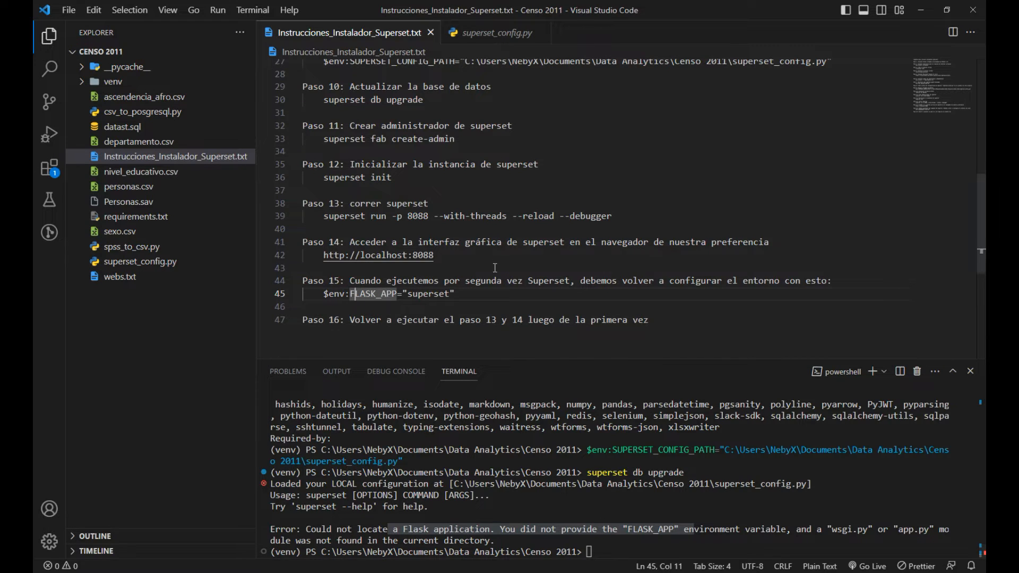
pyautogui.scroll(2, 495, 270)
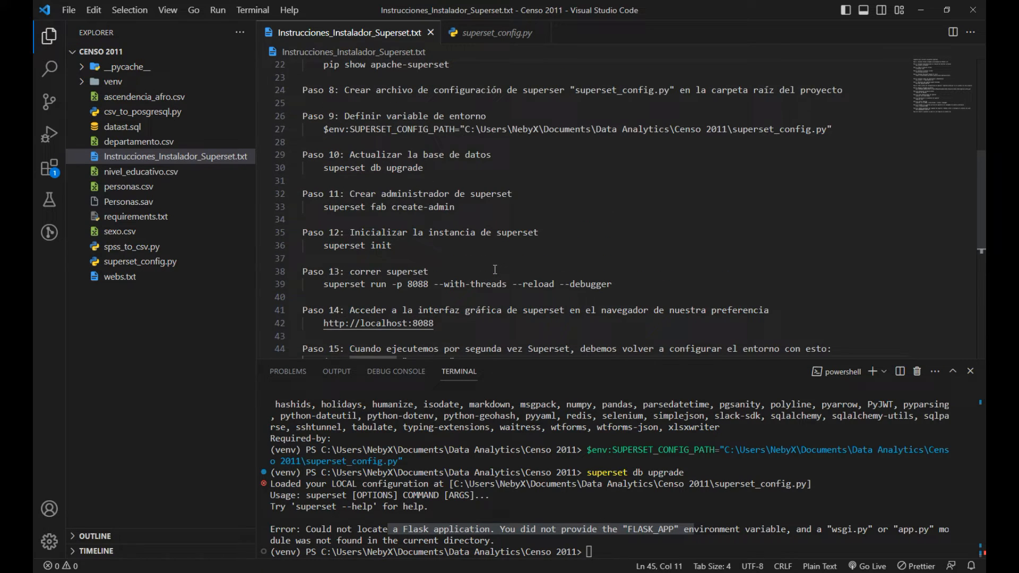
pyautogui.click(602, 550)
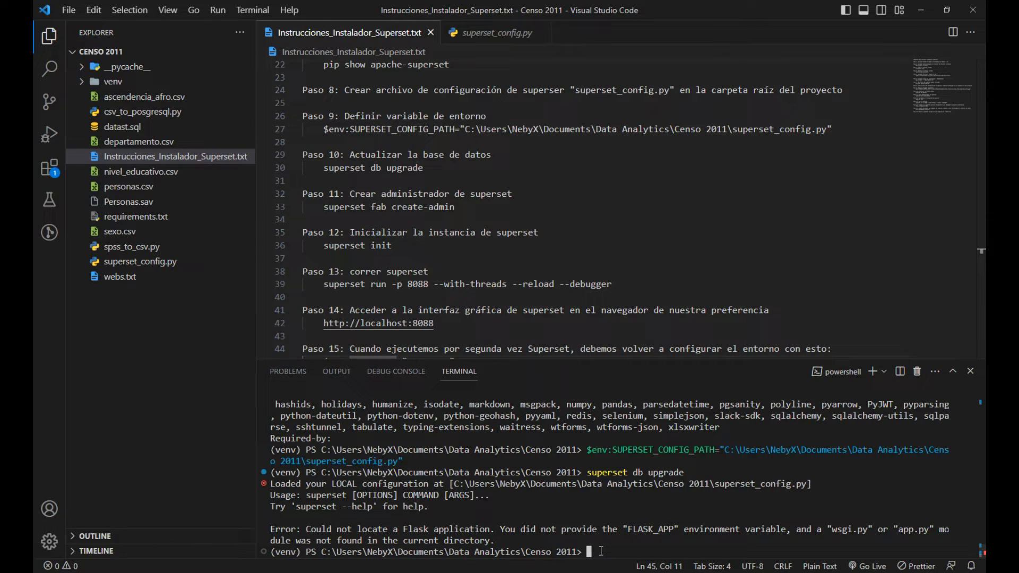
pyautogui.hotkey('ctrl', 'v')
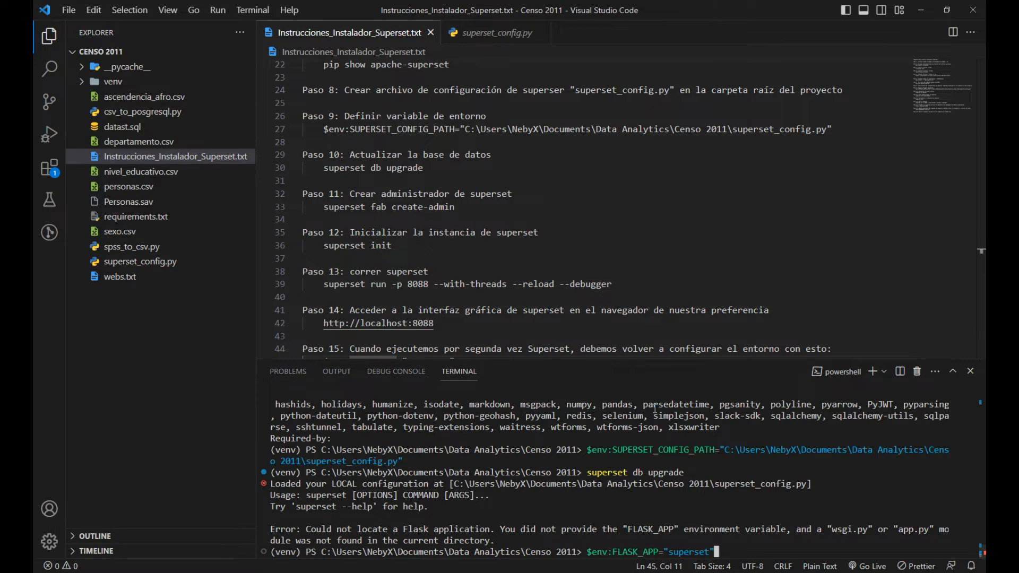
pyautogui.press('Return')
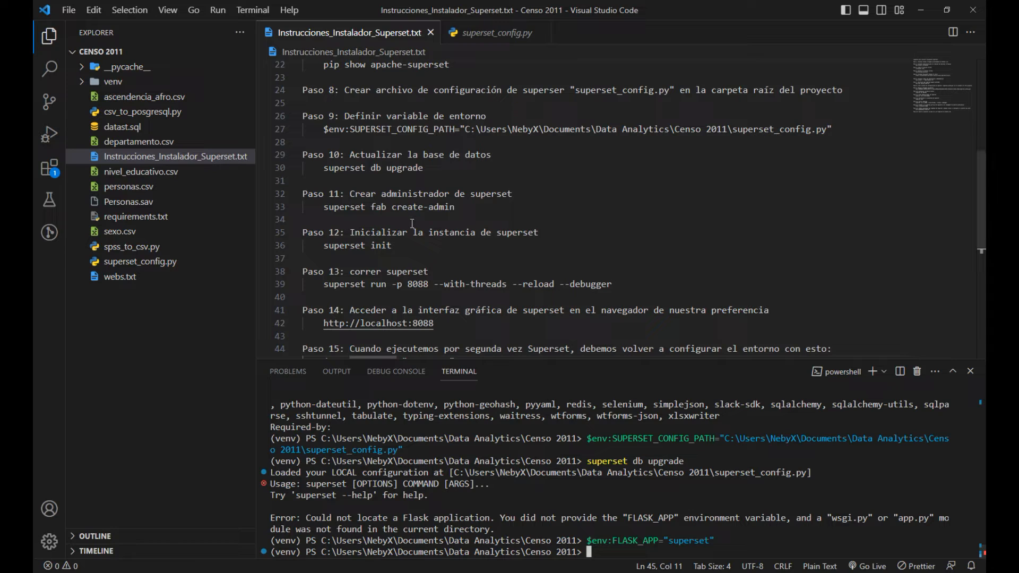
# Run the Paso 10 command superset db upgrade again in the terminal.
pyautogui.moveTo(324, 167); pyautogui.dragTo(425, 169)
pyautogui.rightClick(424, 168)
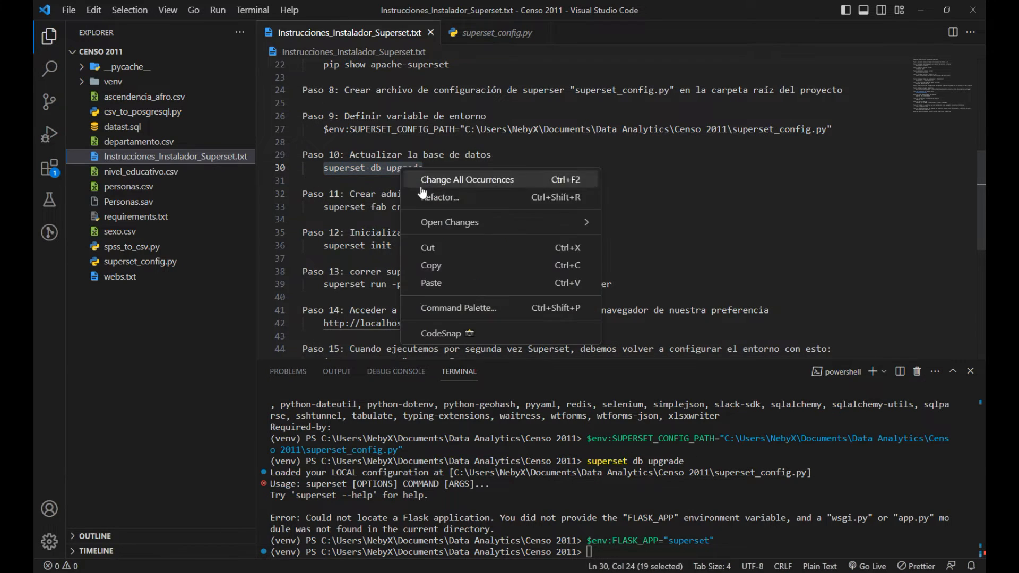
pyautogui.click(446, 265)
pyautogui.rightClick(623, 556)
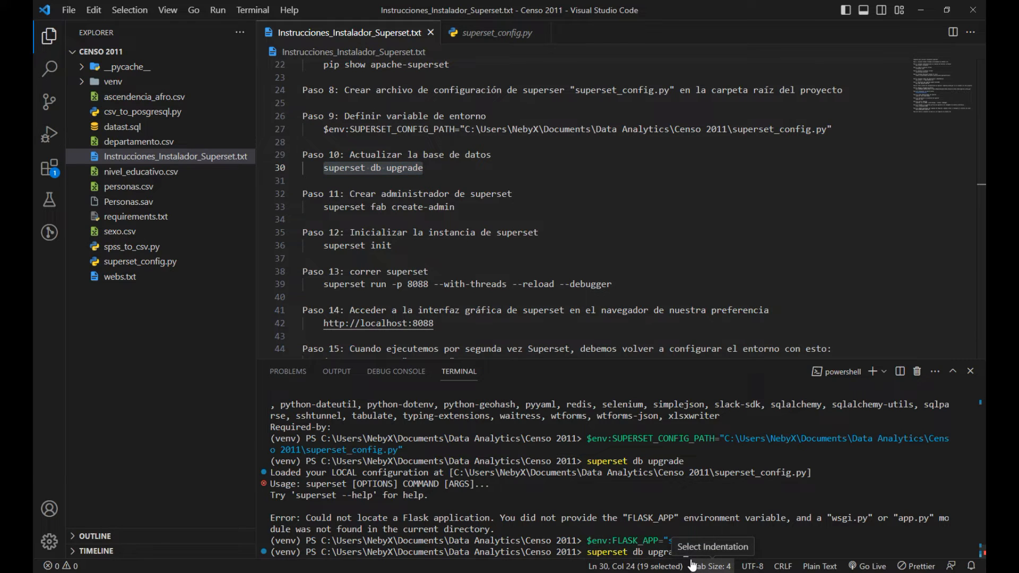
pyautogui.press('Return')
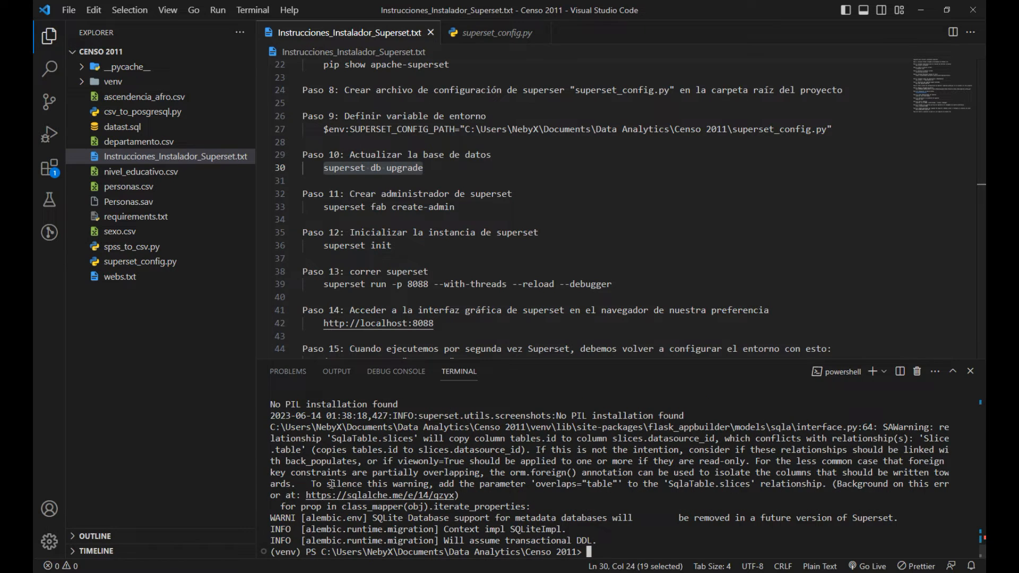
# Start creating the Superset administrator by running the Paso 11 command superset fab create-admin.
pyautogui.moveTo(324, 207); pyautogui.dragTo(469, 207)
pyautogui.rightClick(455, 208)
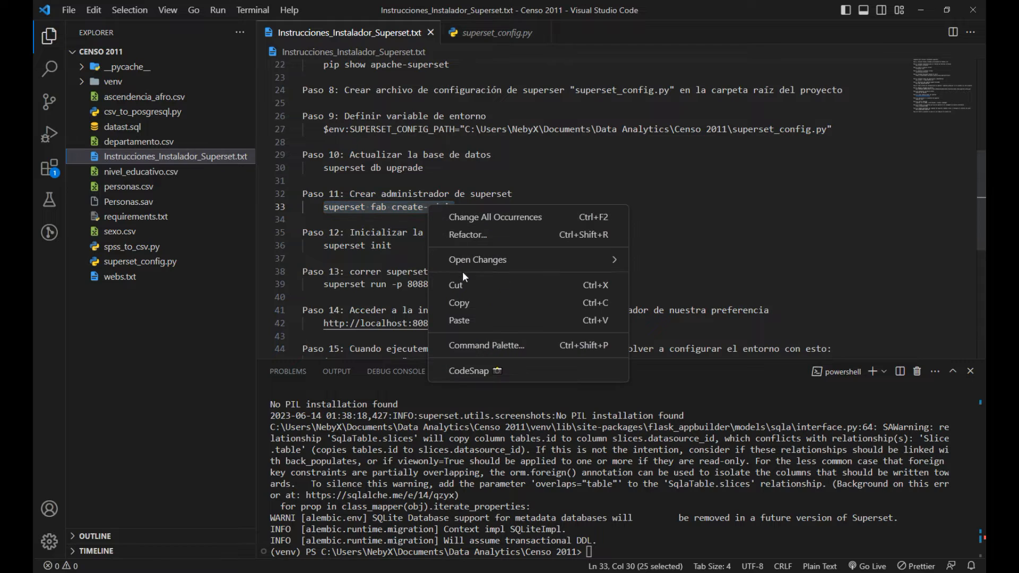
pyautogui.click(481, 301)
pyautogui.rightClick(578, 538)
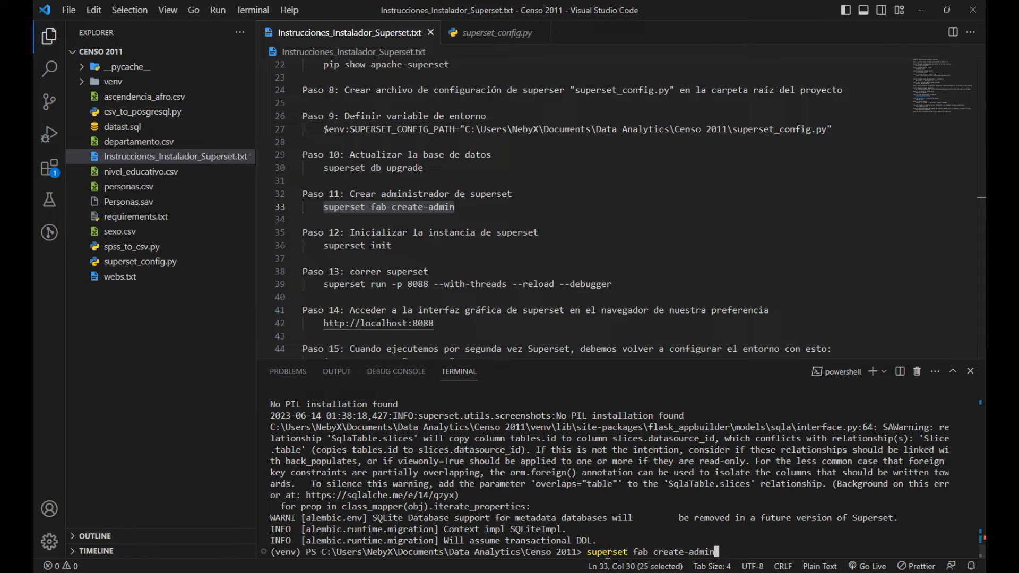
pyautogui.press('Return')
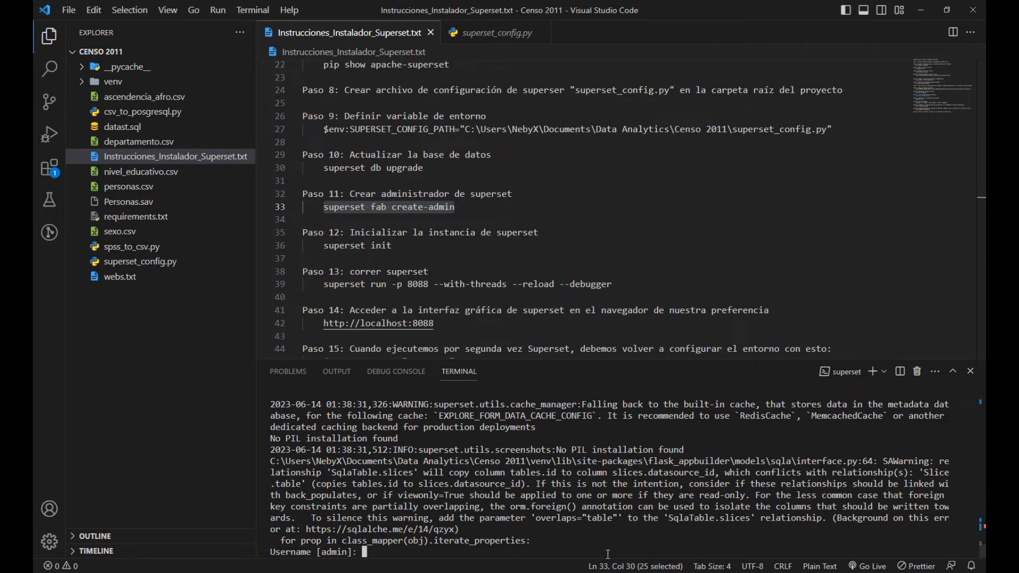
# Enter the administrator's username, first name, last name and e-mail, and enter and repeat the account password.
pyautogui.write('NebyX')
pyautogui.press('Return')
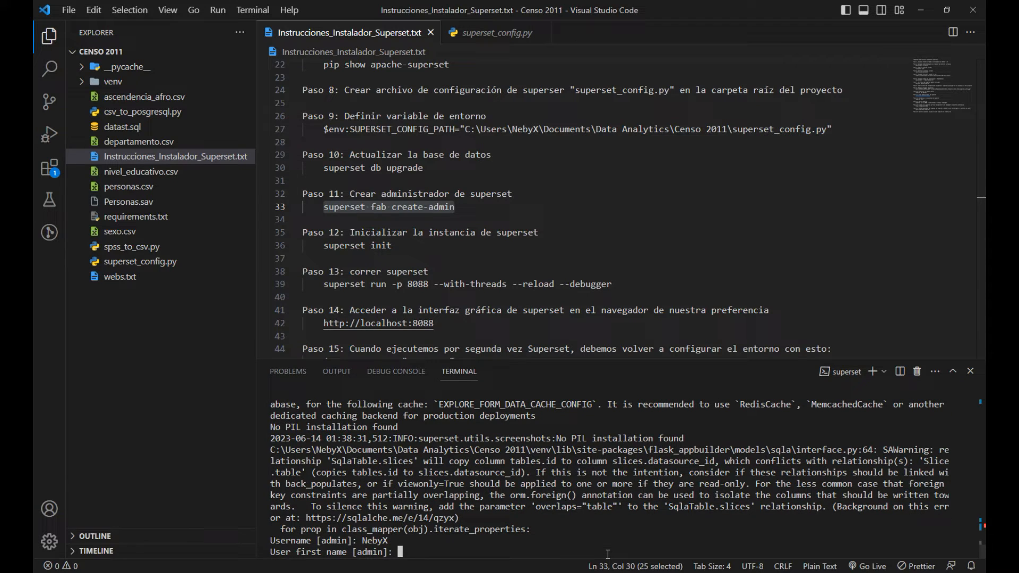
pyautogui.write('Neby')
pyautogui.press('Return')
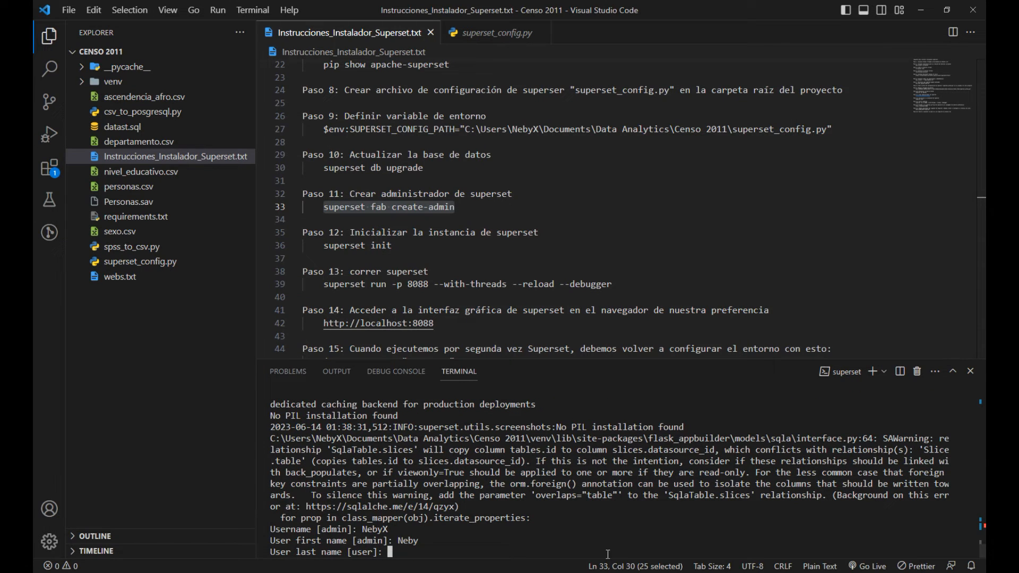
pyautogui.write('X')
pyautogui.press('Return')
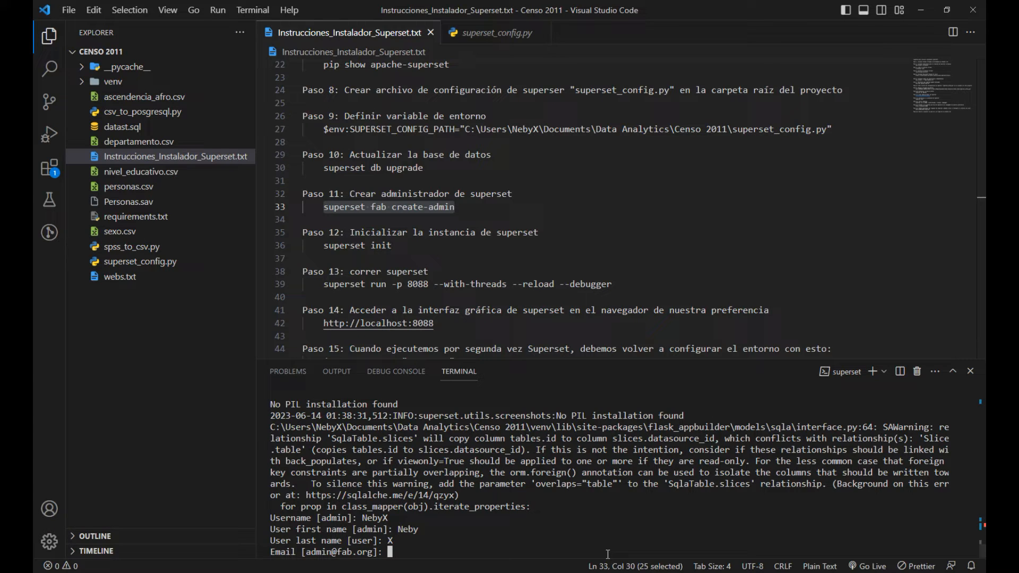
pyautogui.write('mail@mail.com')
pyautogui.press('Return')
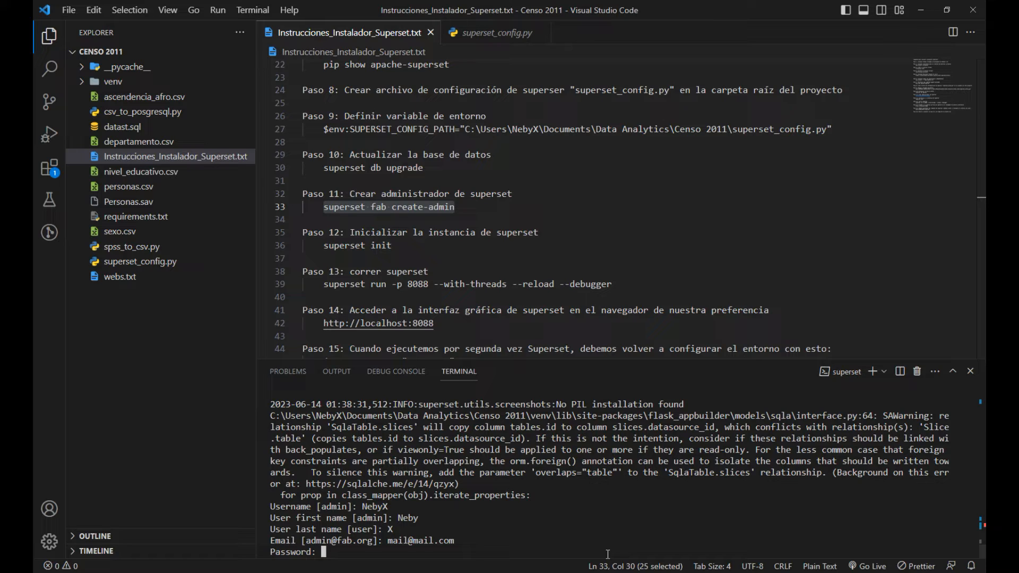
pyautogui.press('Return')
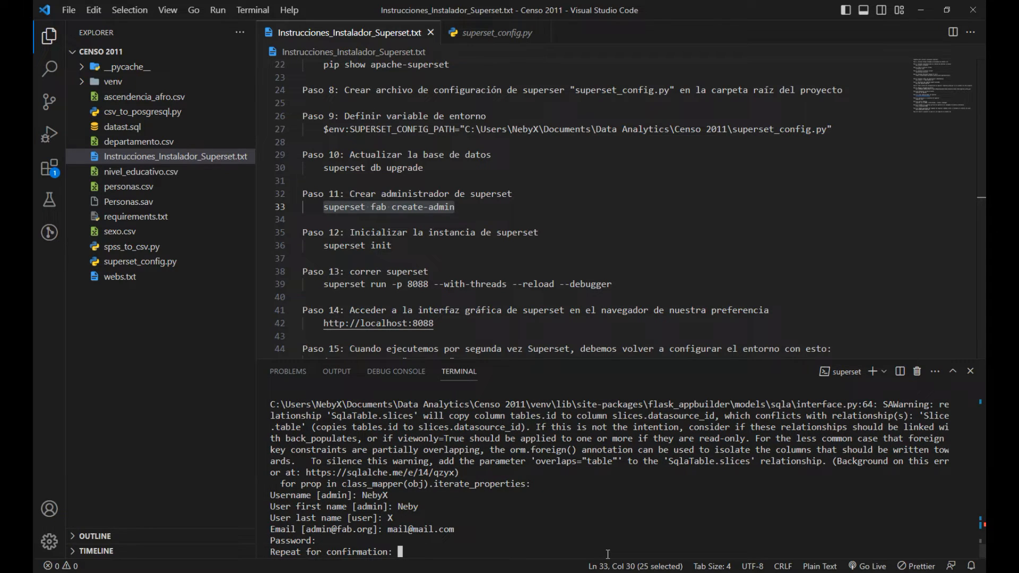
pyautogui.press('Return')
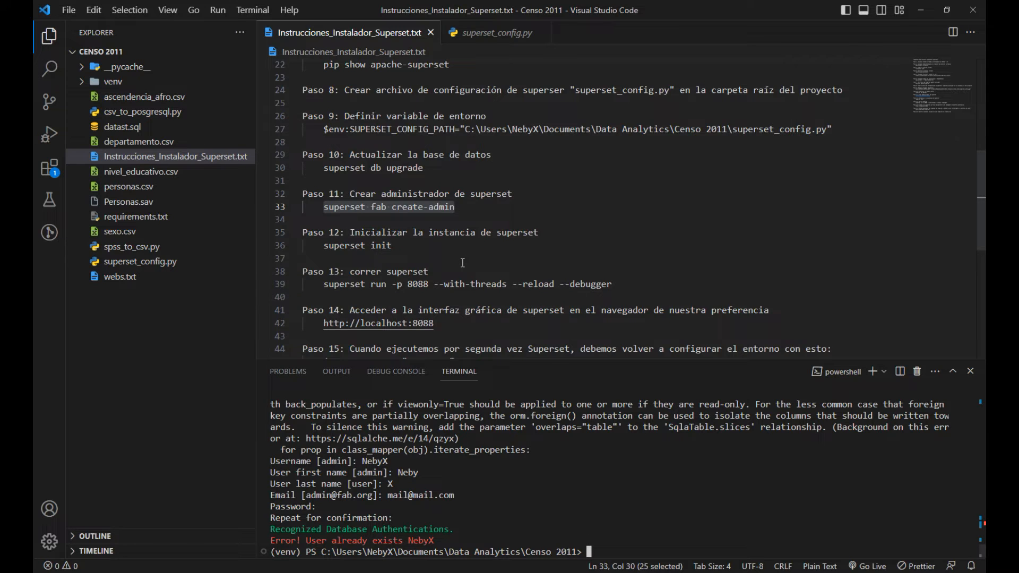
# Initialize the Superset instance by running the Paso 12 command superset init in the terminal.
pyautogui.scroll(-1, 462, 263)
pyautogui.scroll(-2, 462, 262)
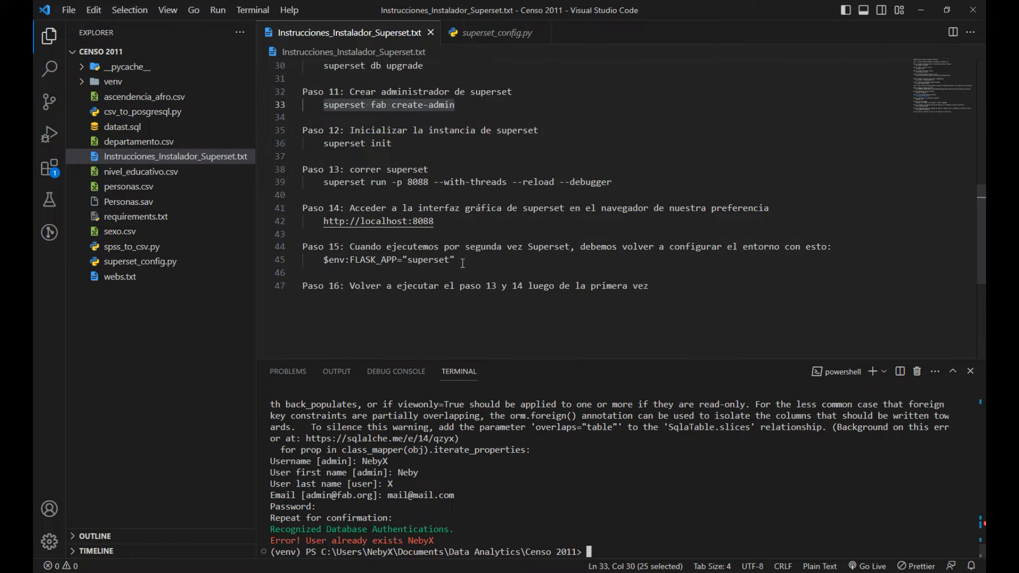
pyautogui.scroll(1, 462, 262)
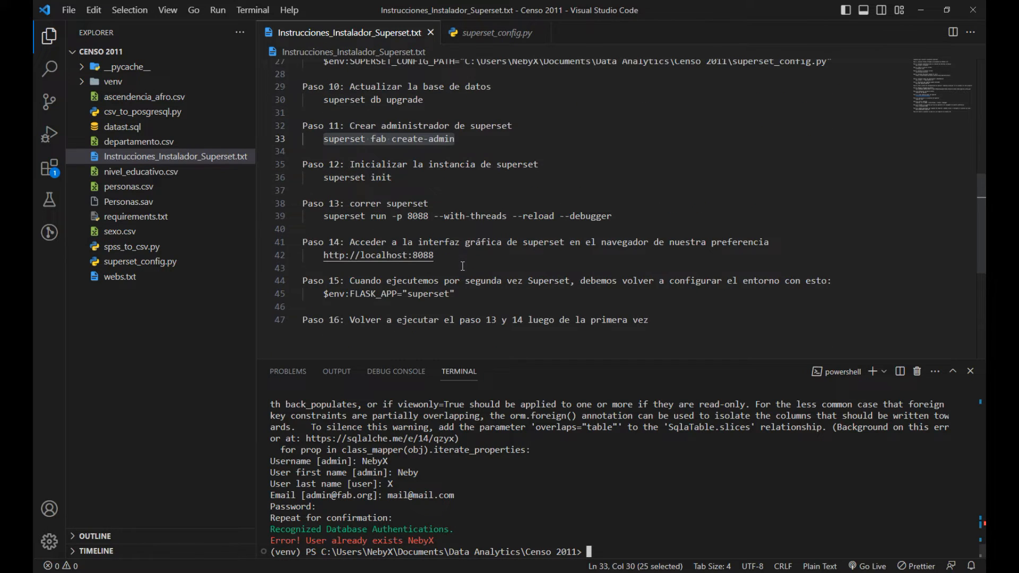
pyautogui.moveTo(324, 178); pyautogui.dragTo(392, 177)
pyautogui.rightClick(381, 179)
pyautogui.click(408, 276)
pyautogui.rightClick(611, 552)
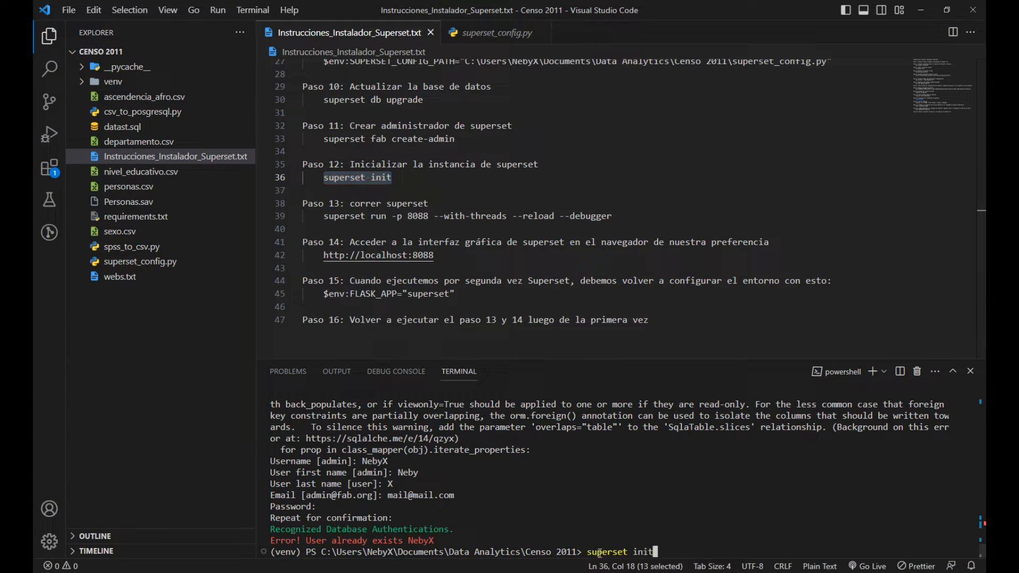
pyautogui.press('Return')
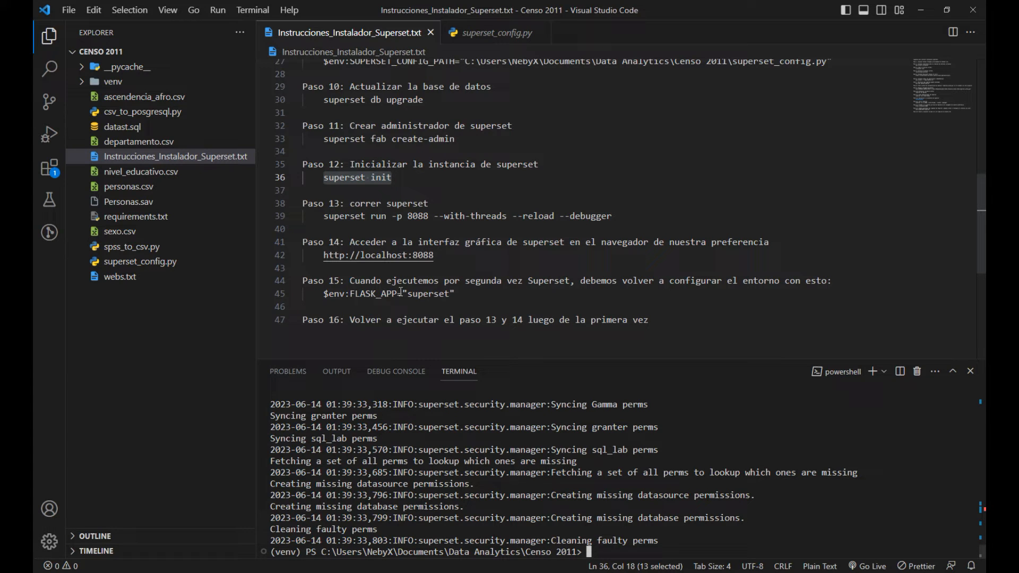
# Start the Superset server with the Paso 13 command superset run -p 8088 --with-threads --reload --debugger.
pyautogui.moveTo(323, 216); pyautogui.dragTo(614, 216)
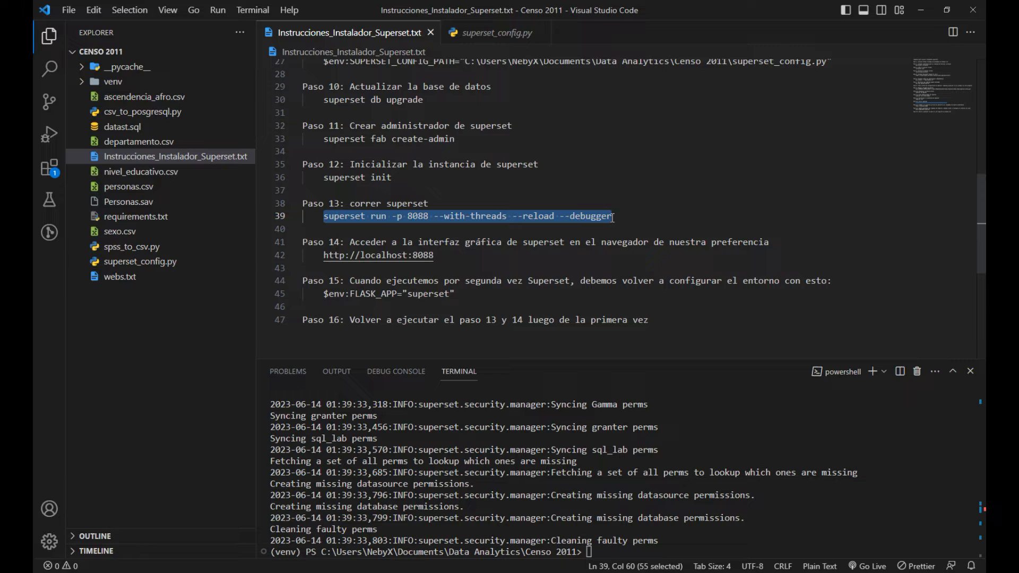
pyautogui.rightClick(595, 218)
pyautogui.click(632, 312)
pyautogui.rightClick(608, 553)
pyautogui.press('Return')
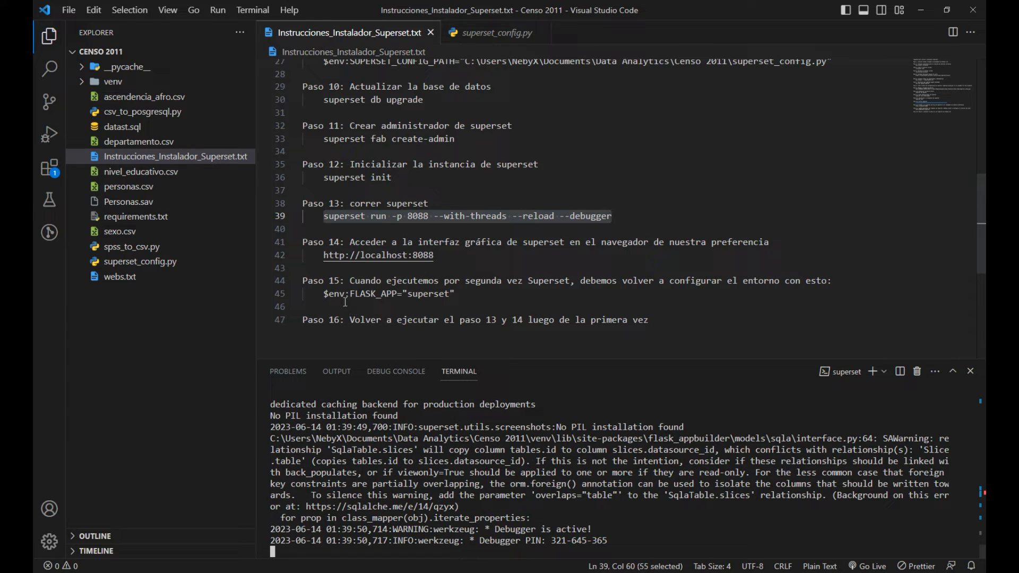
pyautogui.moveTo(324, 256); pyautogui.dragTo(444, 257)
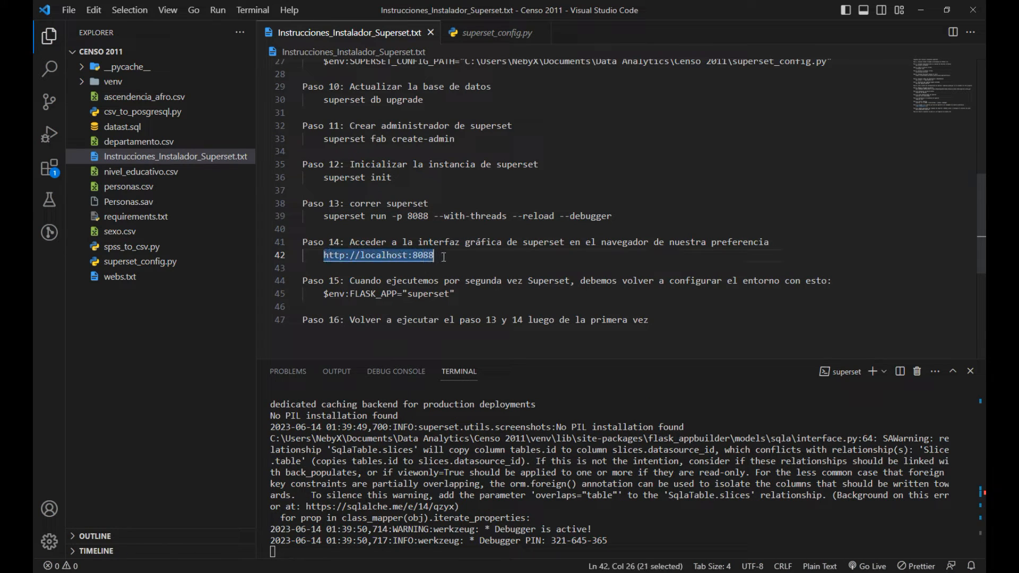
pyautogui.rightClick(420, 256)
pyautogui.click(466, 348)
pyautogui.hotkey('alt', 'Tab')
pyautogui.hotkey('ctrl', 't')
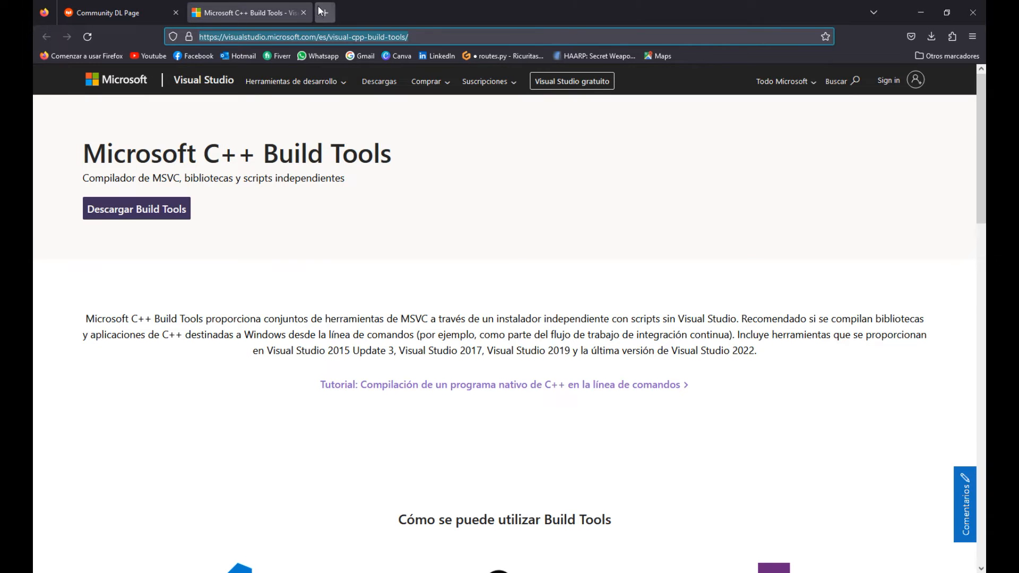
pyautogui.rightClick(290, 37)
pyautogui.click(333, 133)
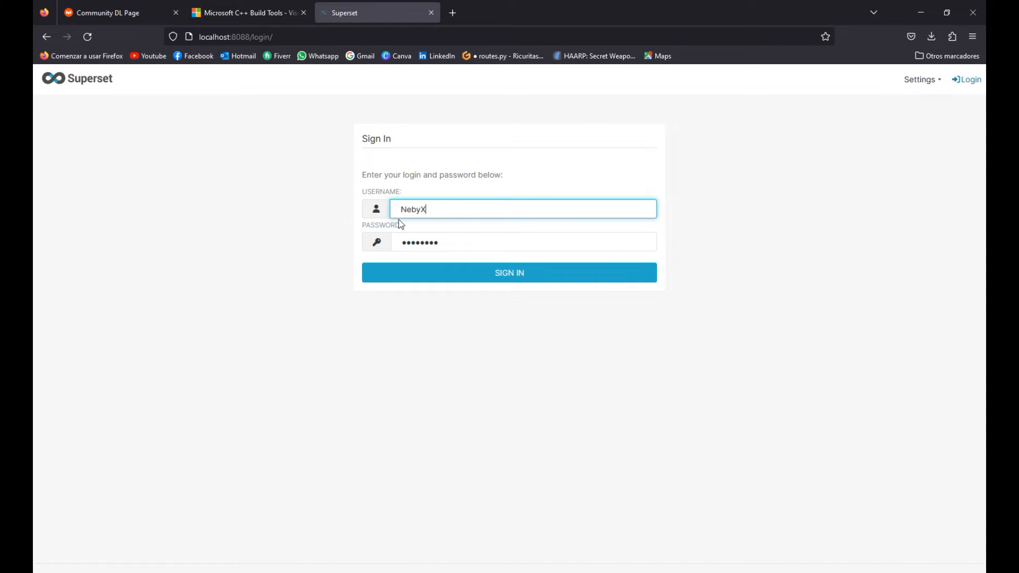
# Sign in to Superset with the filled-in credentials and view the charts of the Example Dashboard.
pyautogui.click(447, 275)
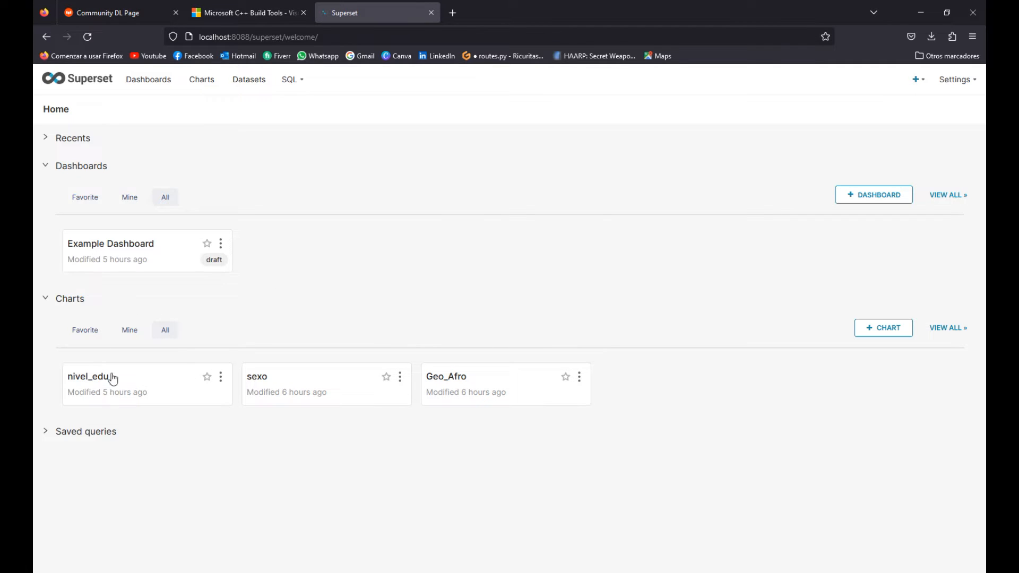
pyautogui.click(159, 258)
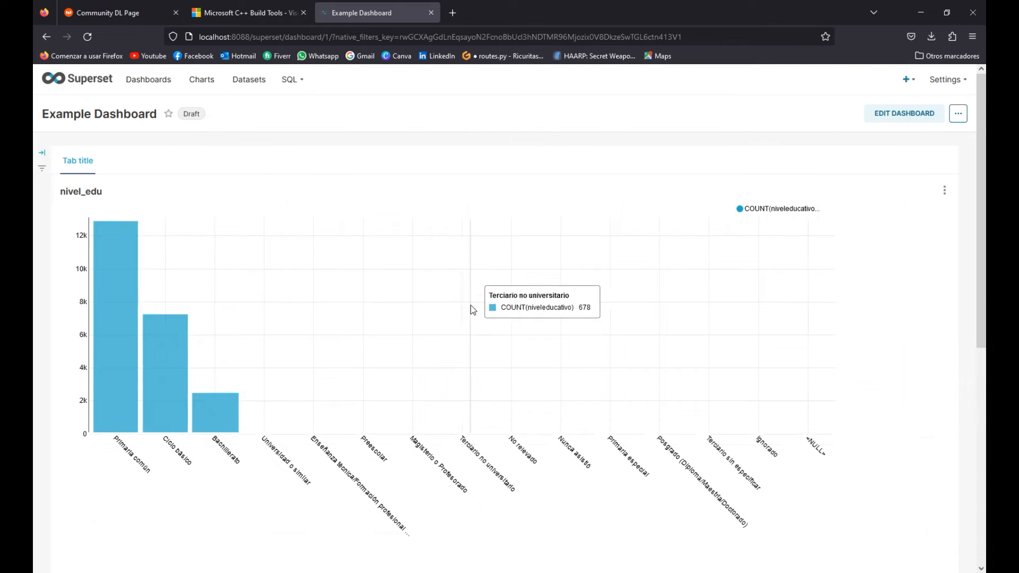
pyautogui.scroll(-7, 710, 341)
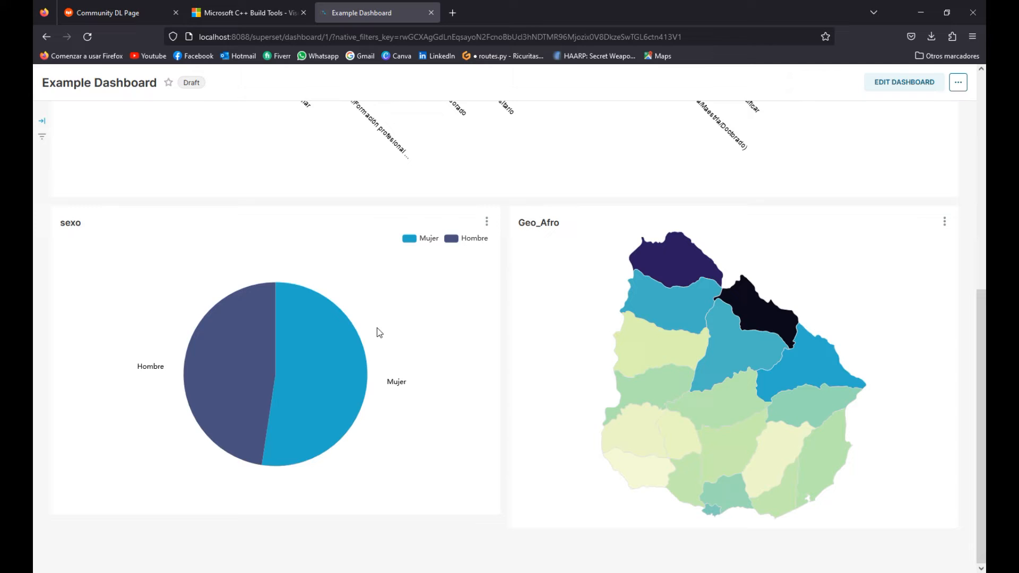
pyautogui.scroll(1, 700, 347)
pyautogui.scroll(5, 700, 347)
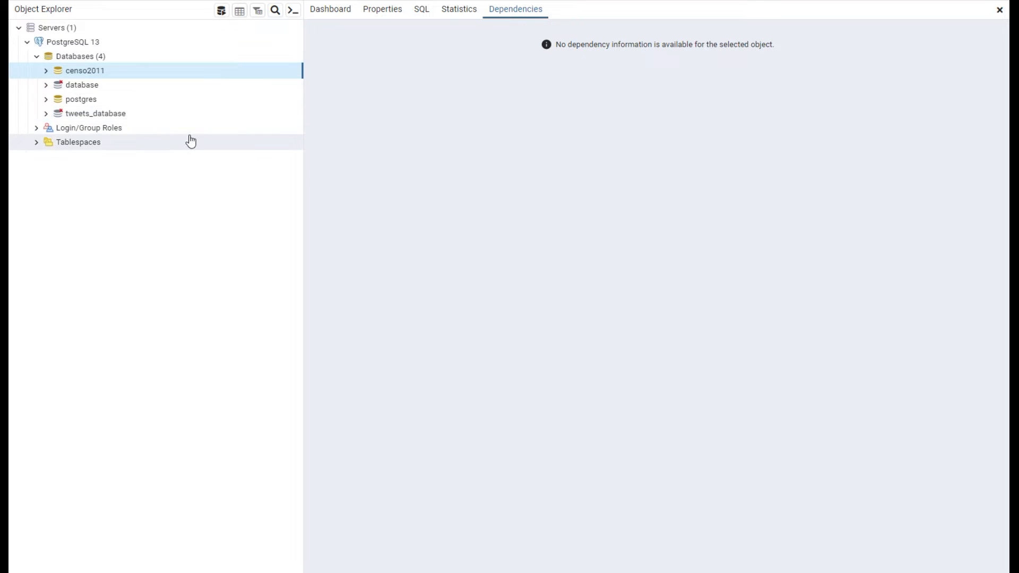
pyautogui.rightClick(86, 59)
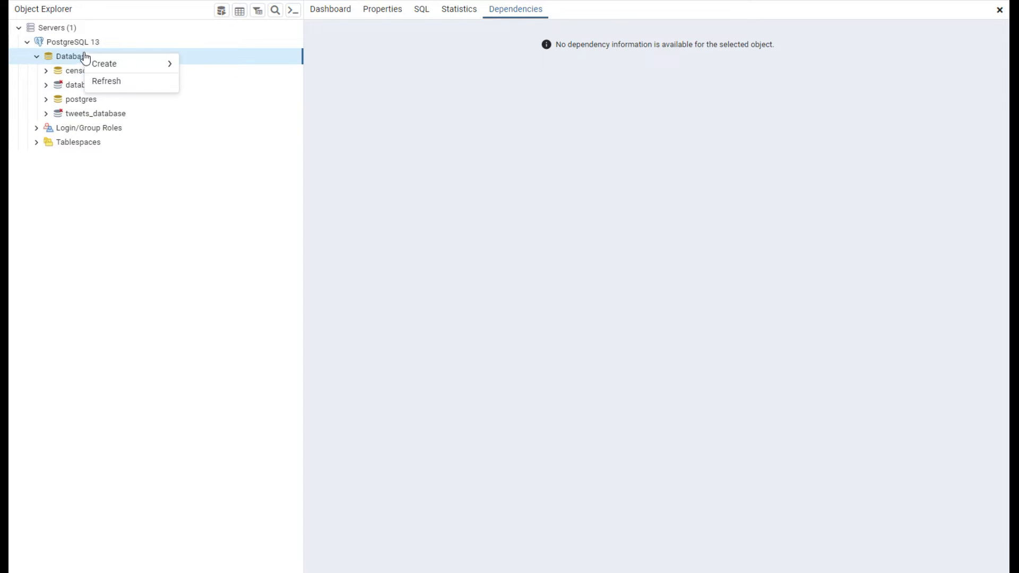
pyautogui.click(129, 280)
pyautogui.rightClick(74, 62)
pyautogui.moveTo(116, 67)
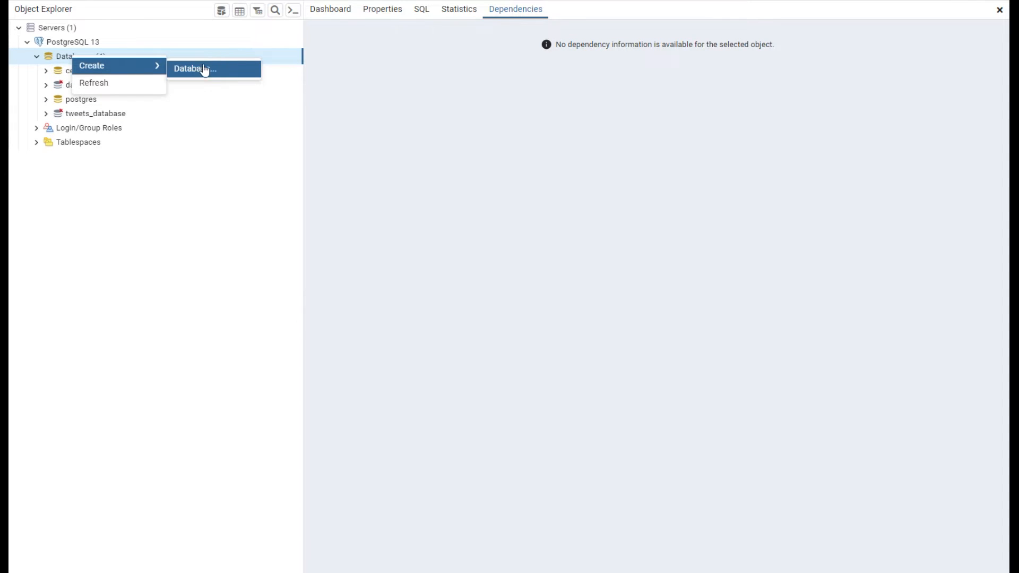
pyautogui.click(204, 243)
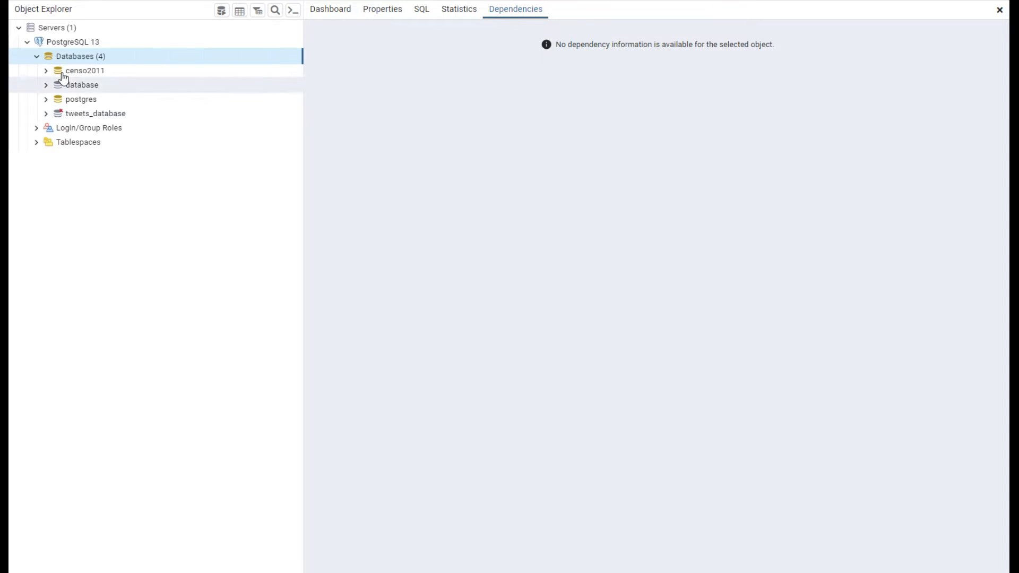
# Delete the existing censo2011 database from the PostgreSQL 13 server.
pyautogui.click(45, 72)
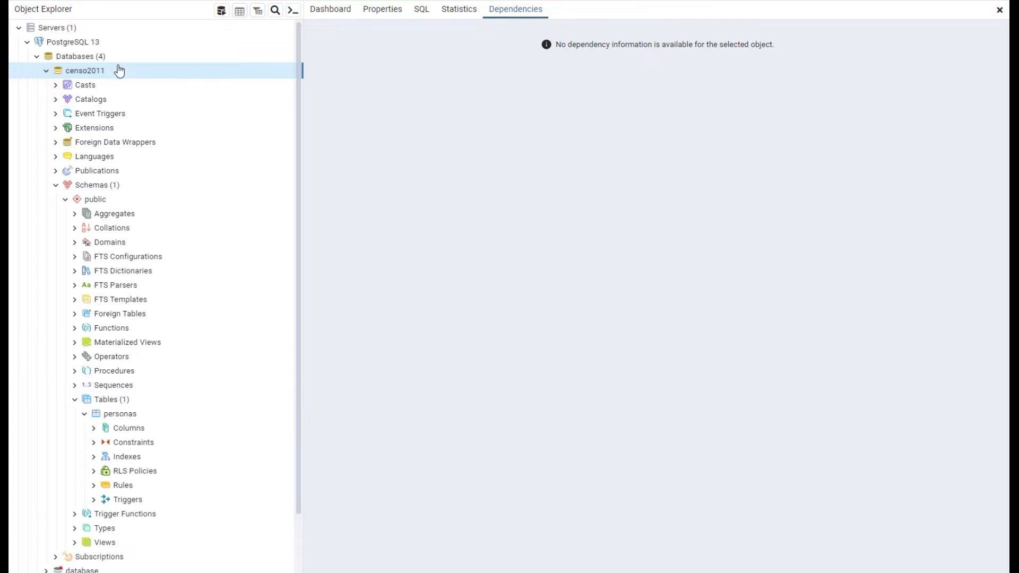
pyautogui.scroll(-2, 130, 136)
pyautogui.scroll(2, 136, 170)
pyautogui.rightClick(80, 73)
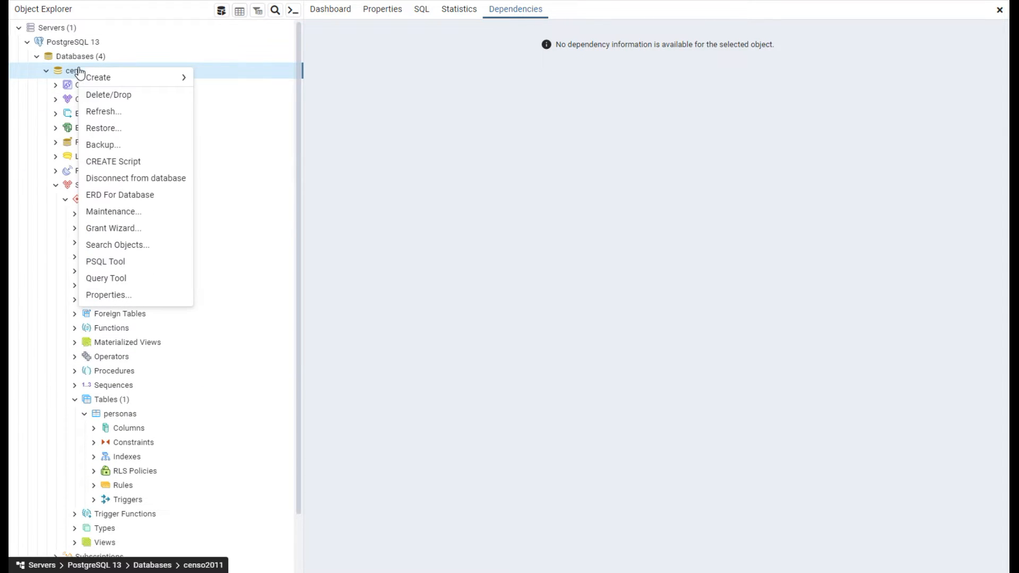
pyautogui.click(134, 97)
pyautogui.click(677, 117)
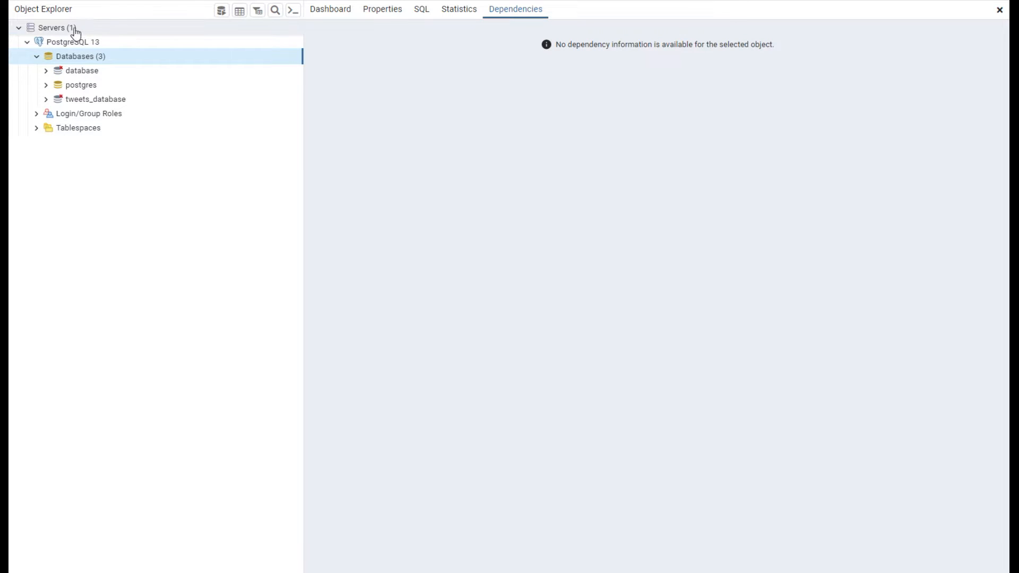
# Create a database named censo2011 on the PostgreSQL 13 server, owned by postgres.
pyautogui.click(37, 56)
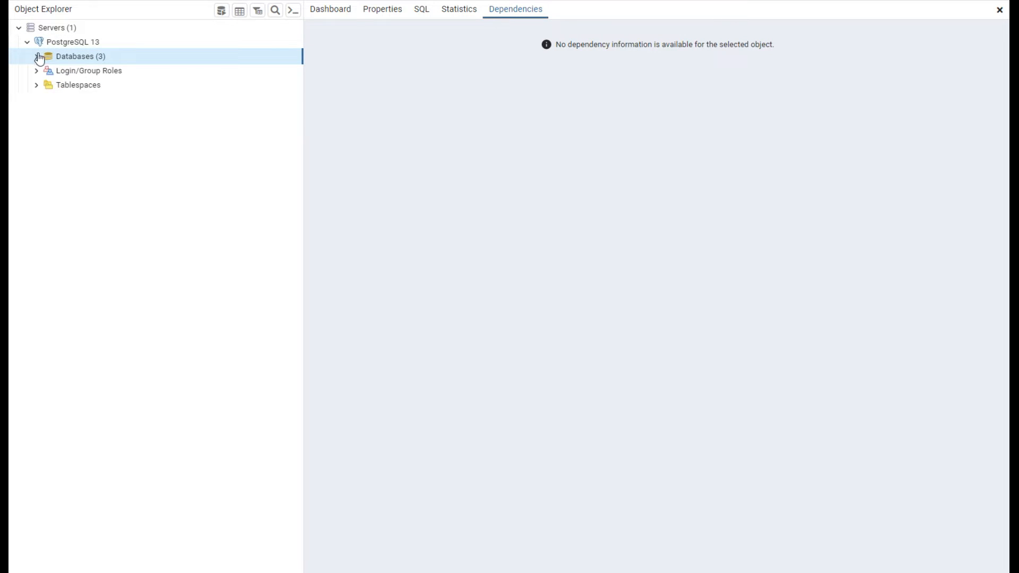
pyautogui.click(53, 42)
pyautogui.rightClick(59, 46)
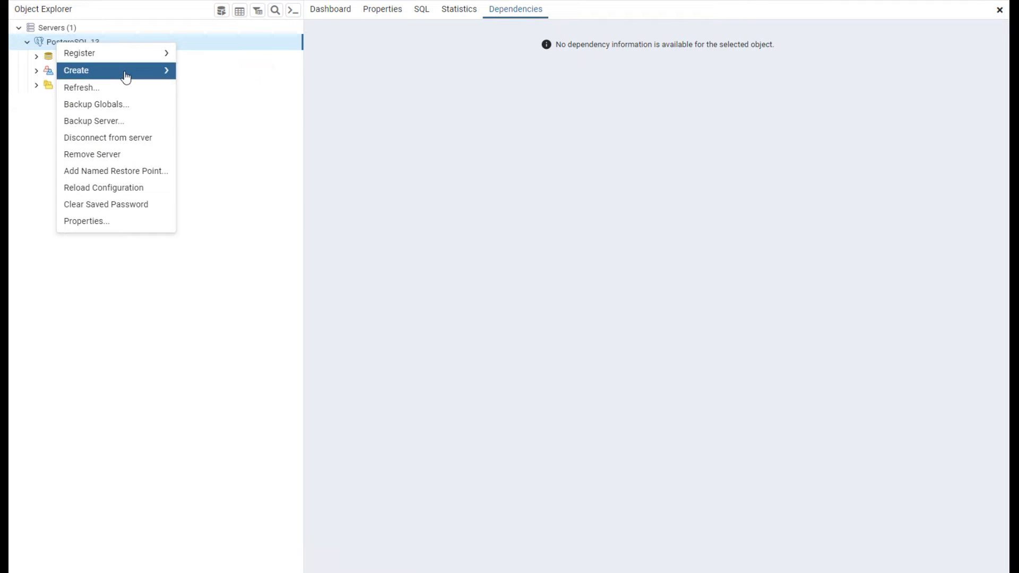
pyautogui.moveTo(126, 74)
pyautogui.click(225, 77)
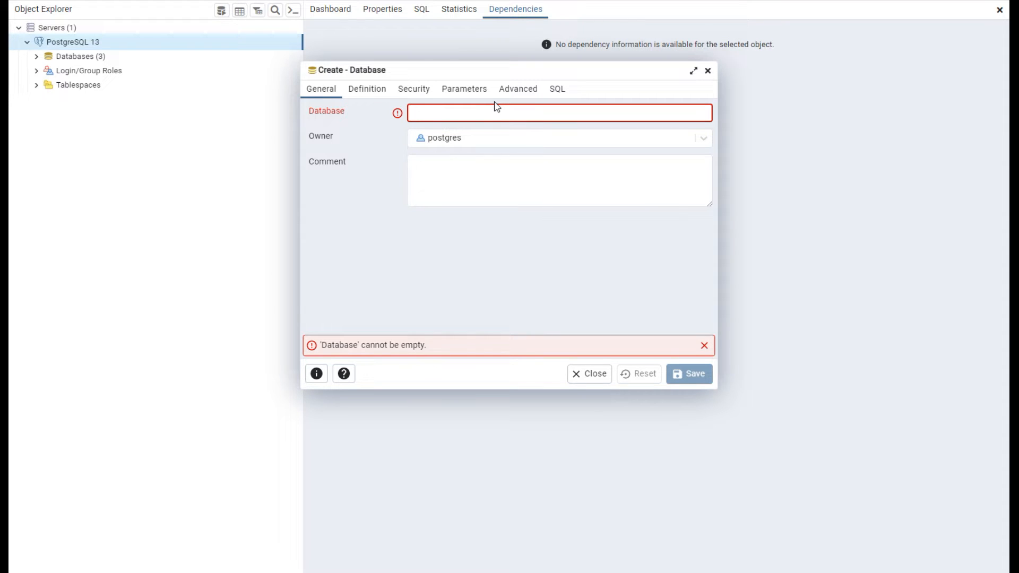
pyautogui.write('censo2011')
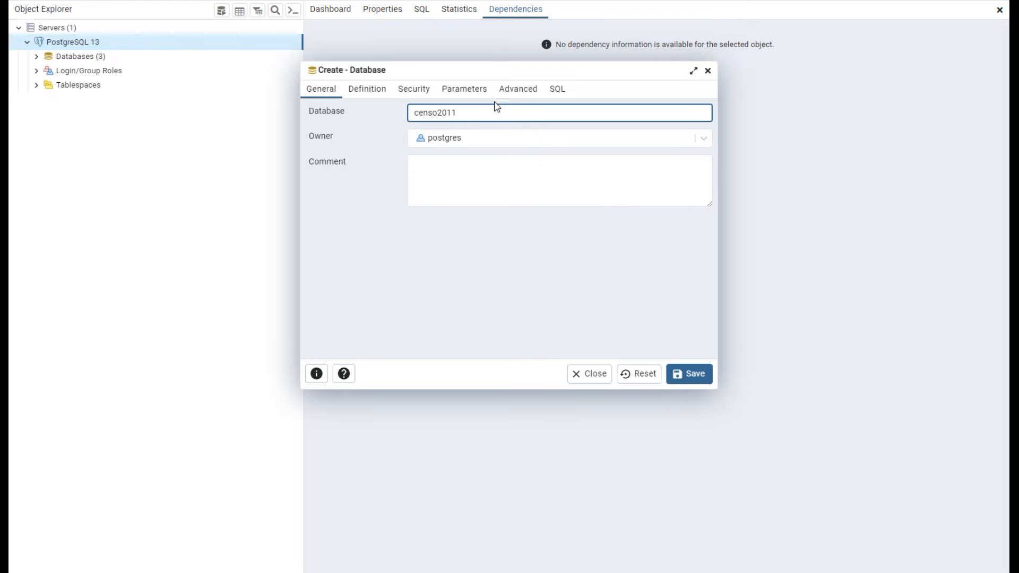
pyautogui.click(703, 367)
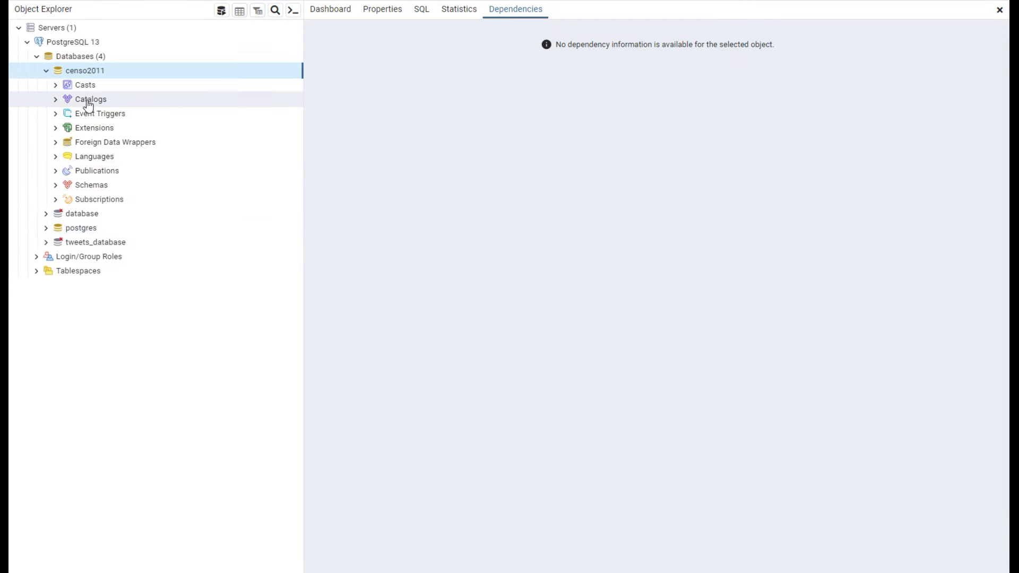
# Check the tables of the public schema in the new censo2011 database.
pyautogui.click(56, 185)
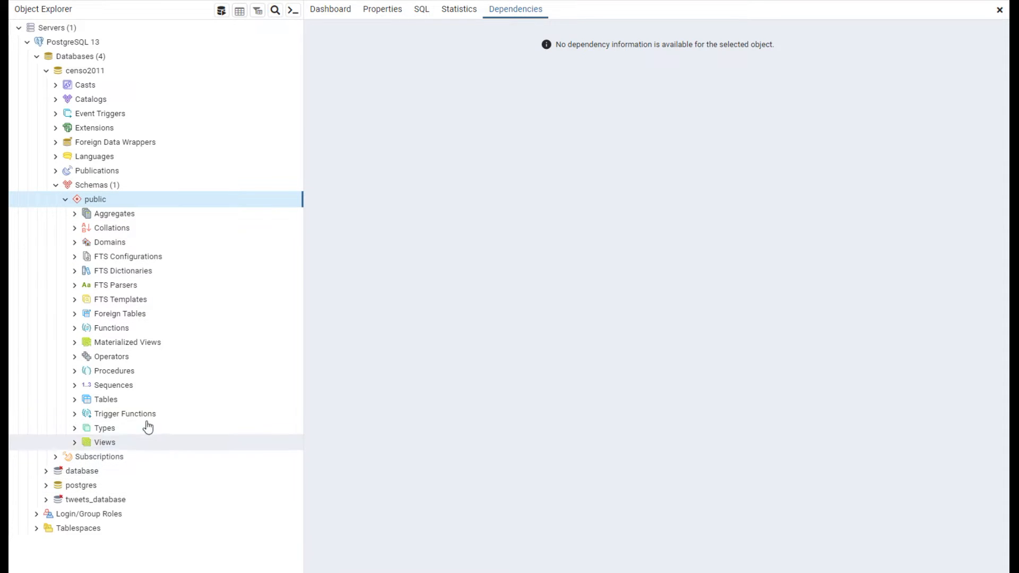
pyautogui.click(74, 401)
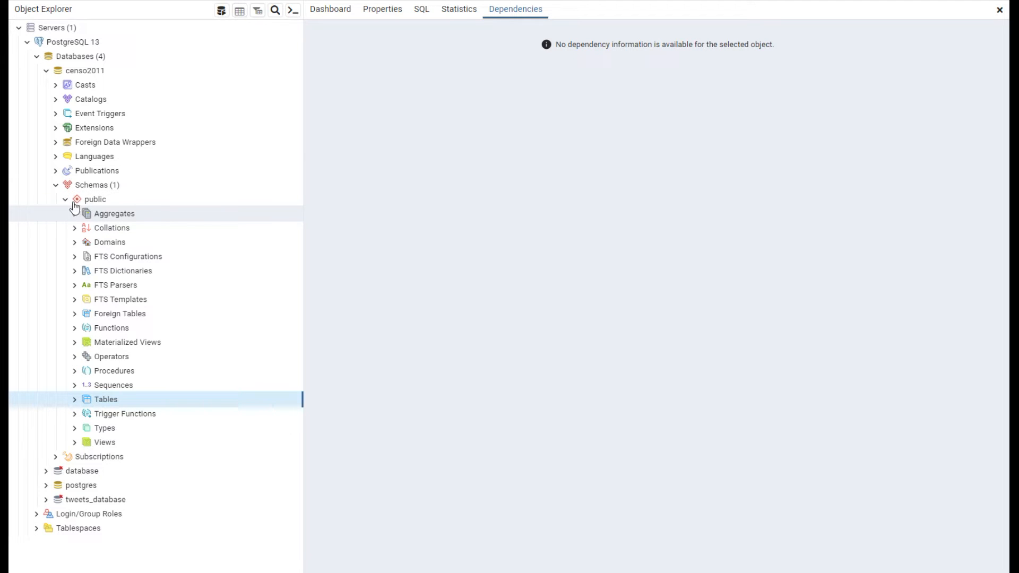
pyautogui.click(55, 184)
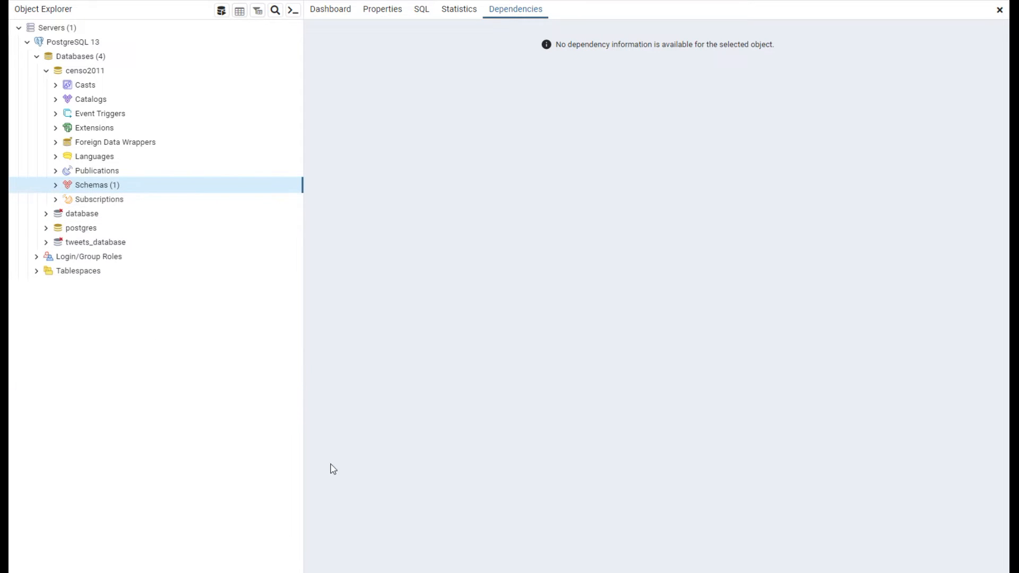
# Switch to Visual Studio Code, open webs.txt and copy the Dataset address ending in catalog/243/get-microdata.
pyautogui.hotkey('alt', 'Tab')
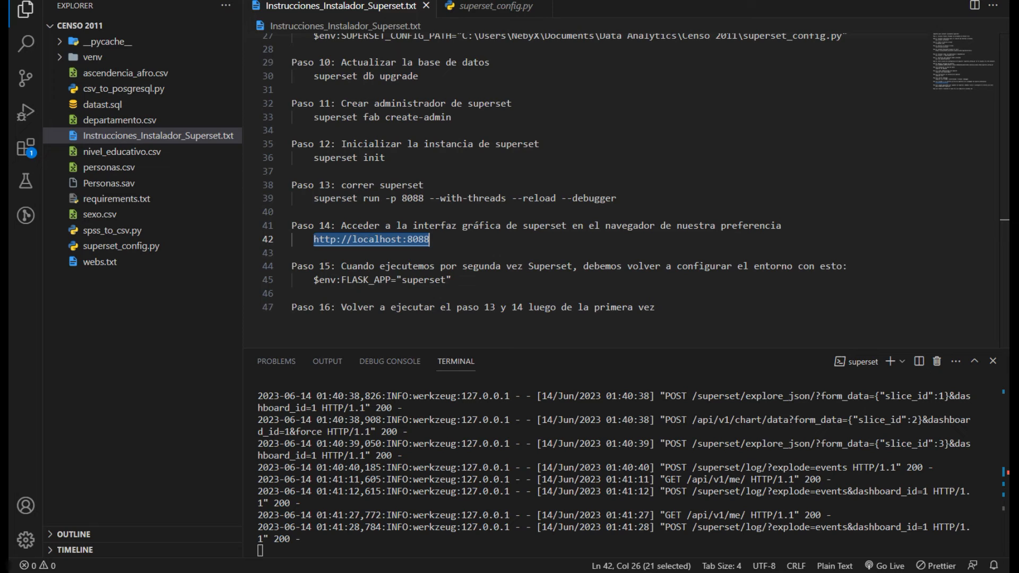
pyautogui.click(467, 253)
pyautogui.click(97, 264)
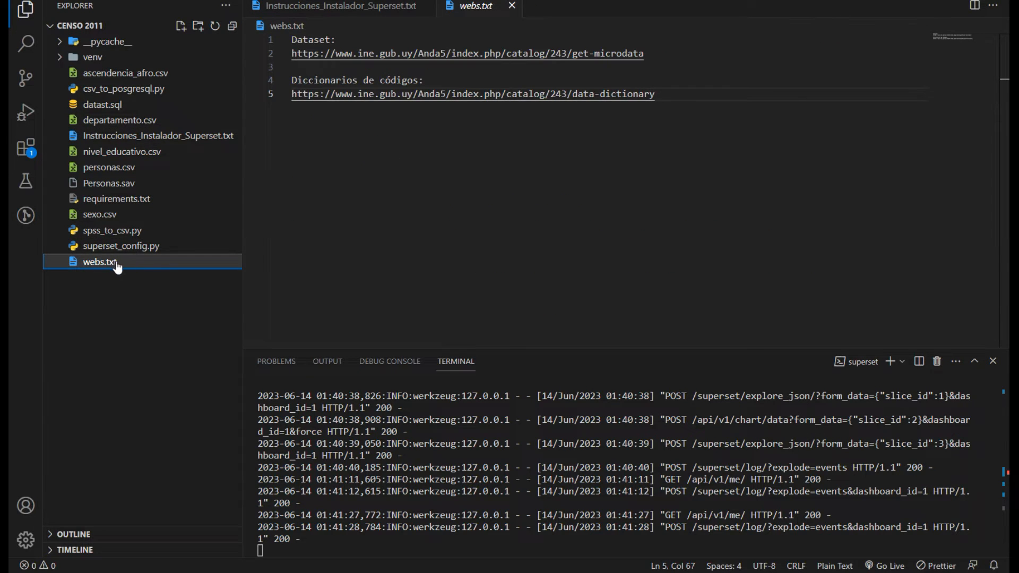
pyautogui.click(351, 223)
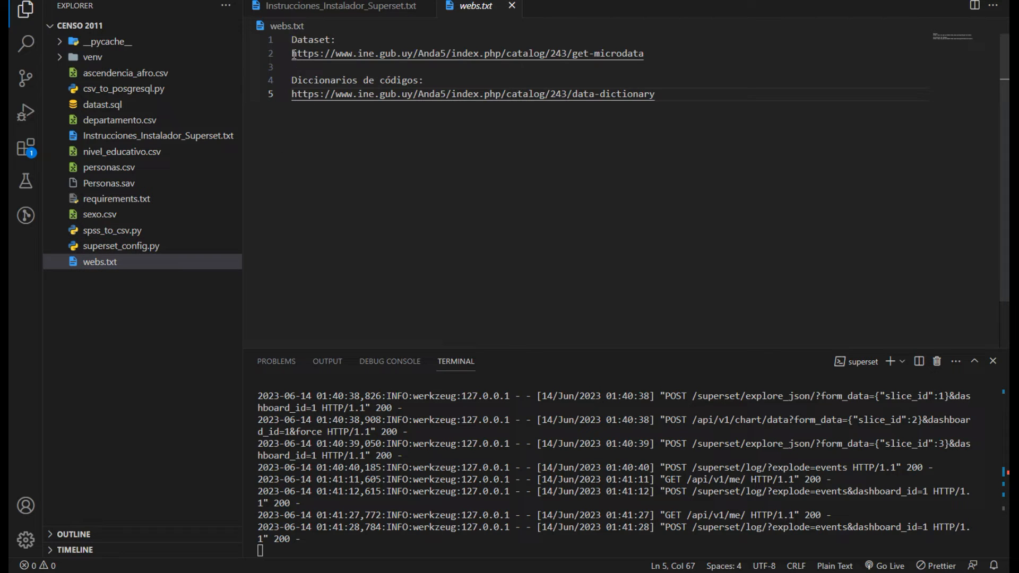
pyautogui.moveTo(293, 54); pyautogui.dragTo(649, 53)
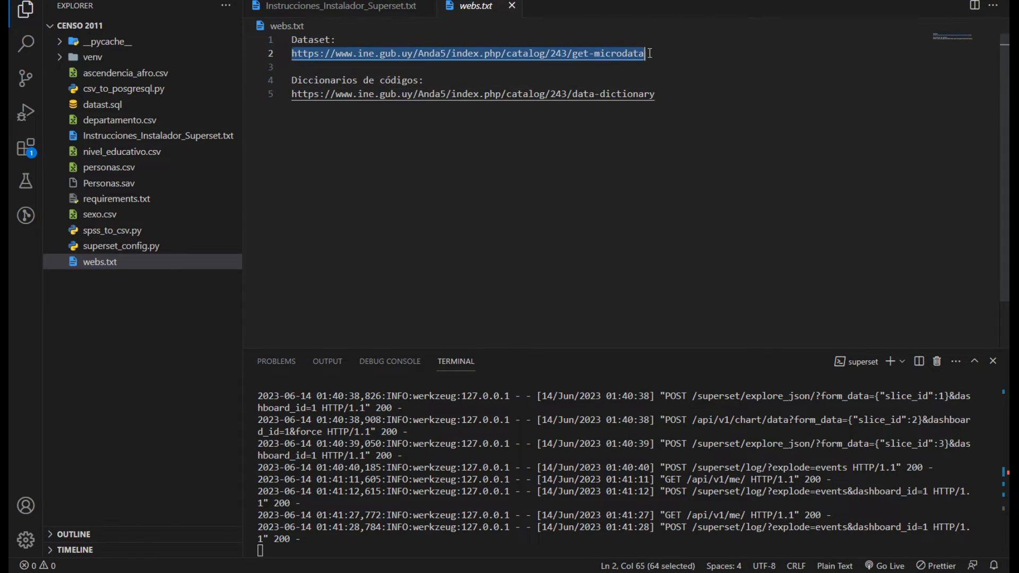
pyautogui.rightClick(636, 55)
pyautogui.click(671, 158)
# Switch to Firefox and load the copied INE microdata address in a new tab.
pyautogui.click(196, 525)
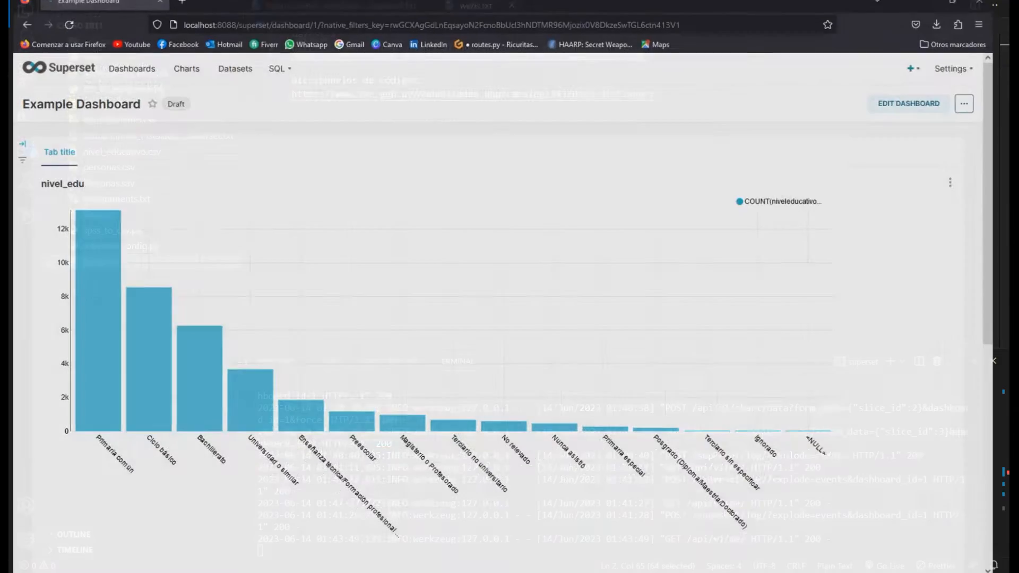
pyautogui.hotkey('ctrl', 't')
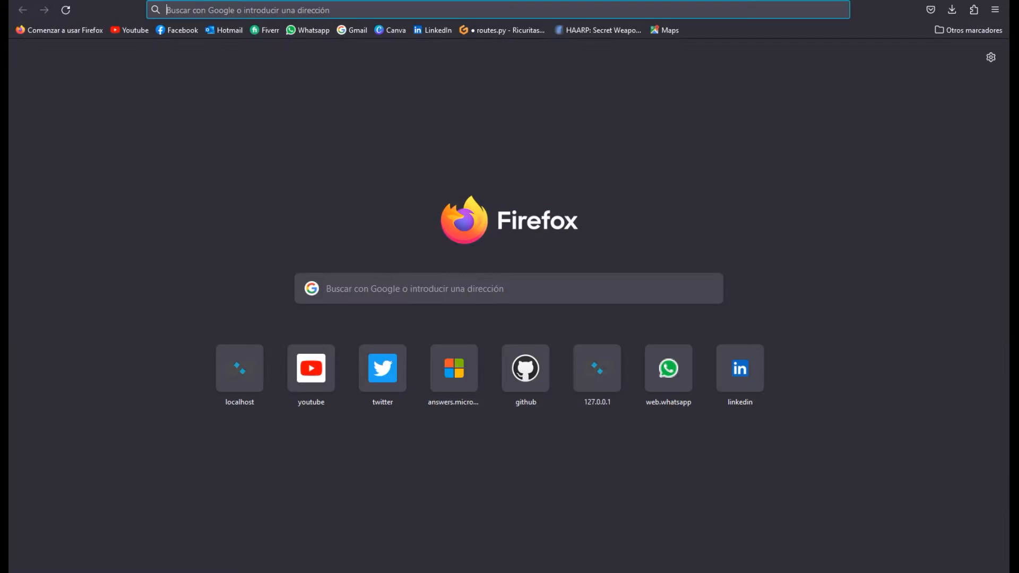
pyautogui.rightClick(202, 11)
pyautogui.click(237, 100)
pyautogui.press('Return')
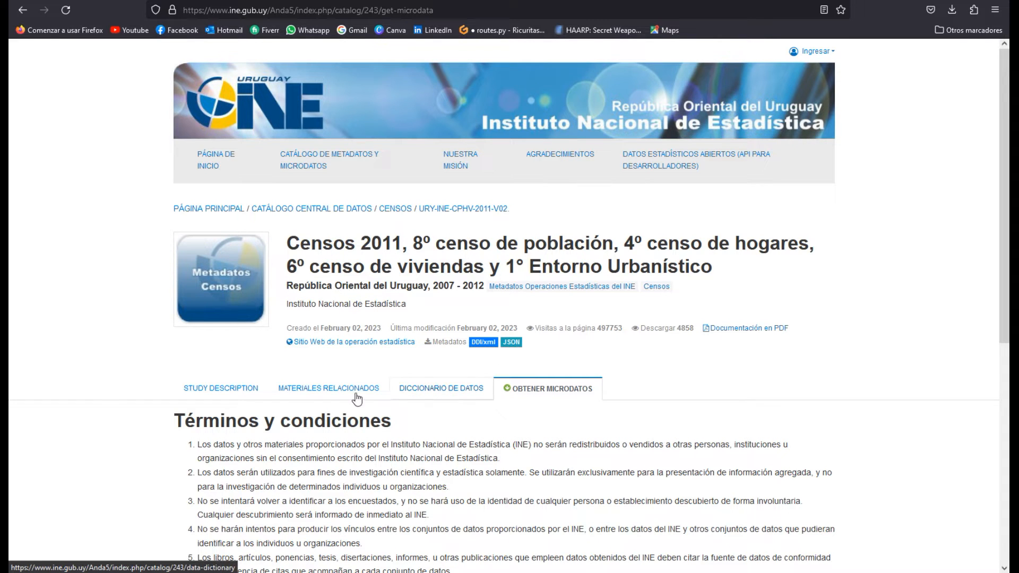
# Review the Términos y condiciones for the Censos 2011 microdata and accept them.
pyautogui.scroll(-2, 140, 410)
pyautogui.scroll(-4, 142, 407)
pyautogui.scroll(6, 143, 407)
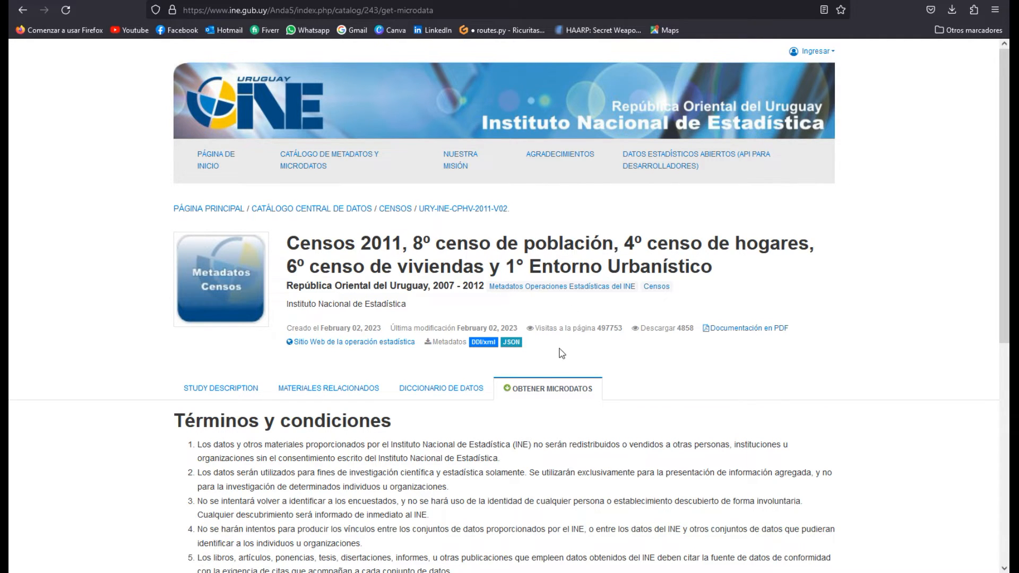
pyautogui.scroll(-5, 526, 401)
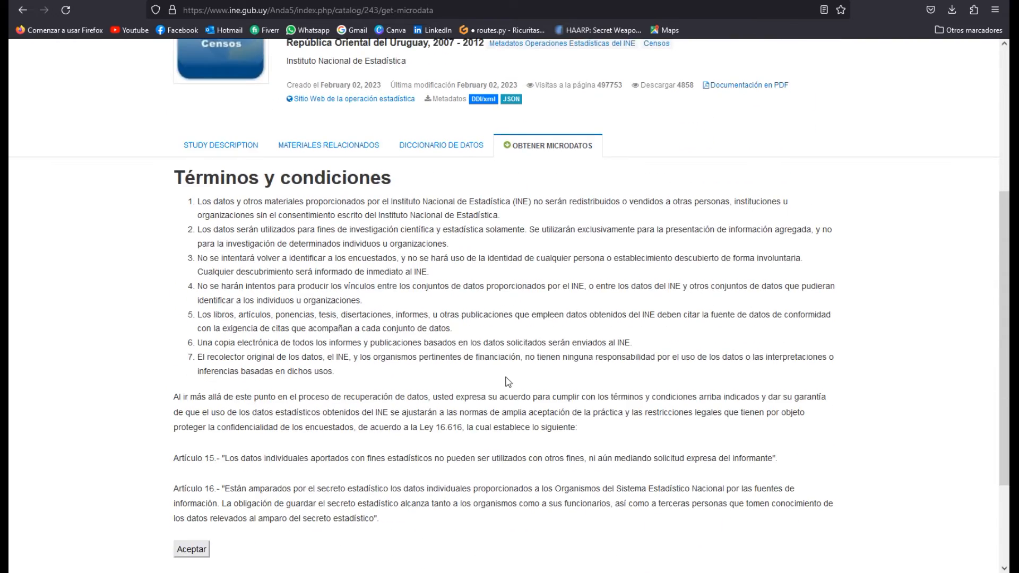
pyautogui.scroll(-3, 508, 381)
pyautogui.click(191, 428)
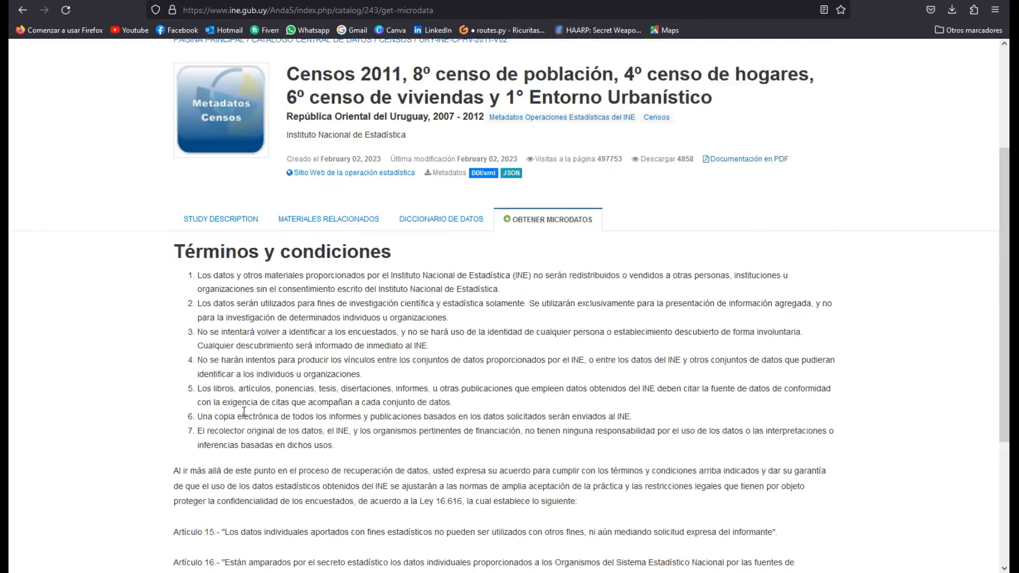
pyautogui.scroll(-5, 449, 319)
pyautogui.click(202, 418)
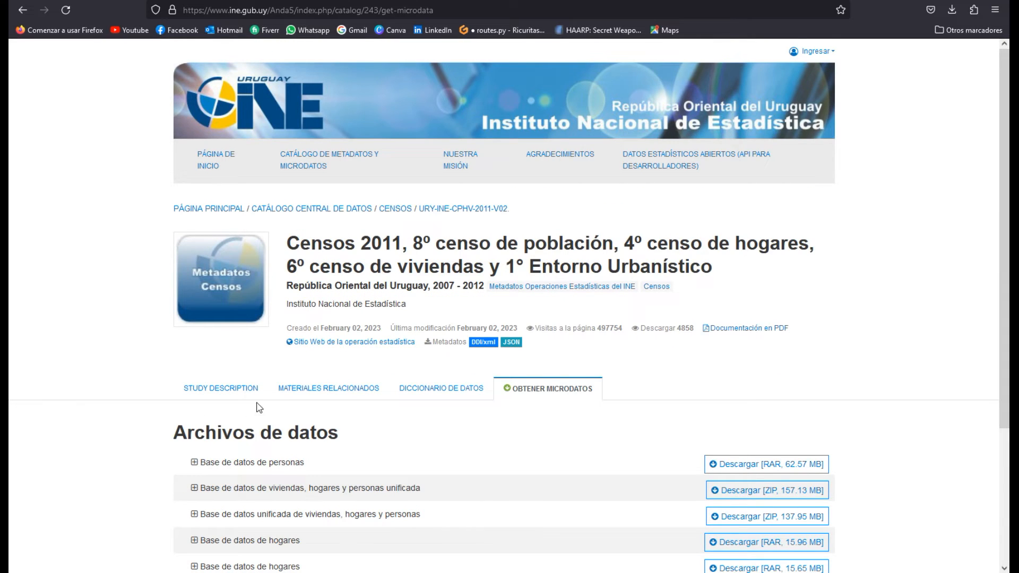
# Examine the Archivos de datos list and the file details of the first Base de datos de personas entry.
pyautogui.scroll(-3, 257, 406)
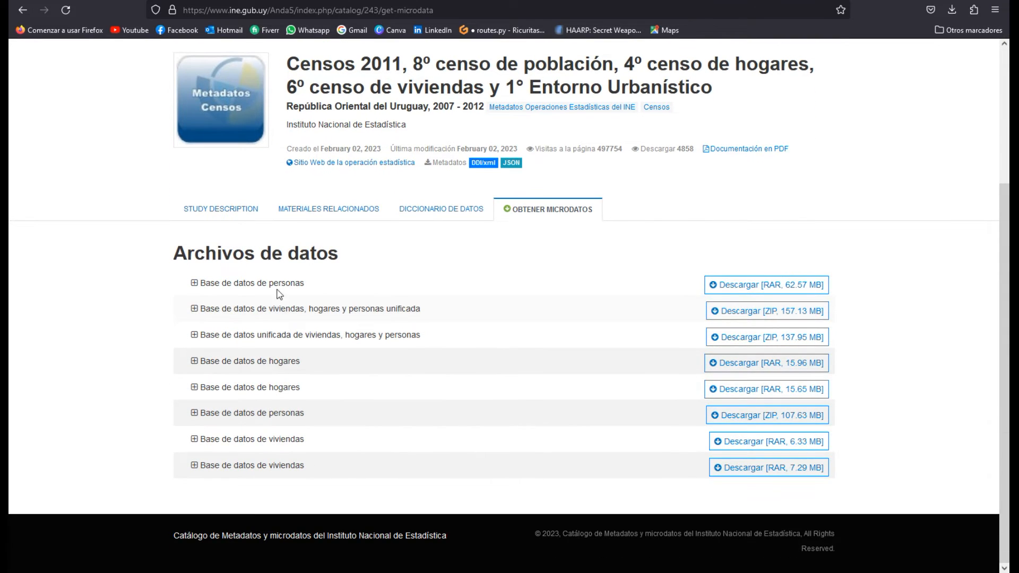
pyautogui.click(193, 285)
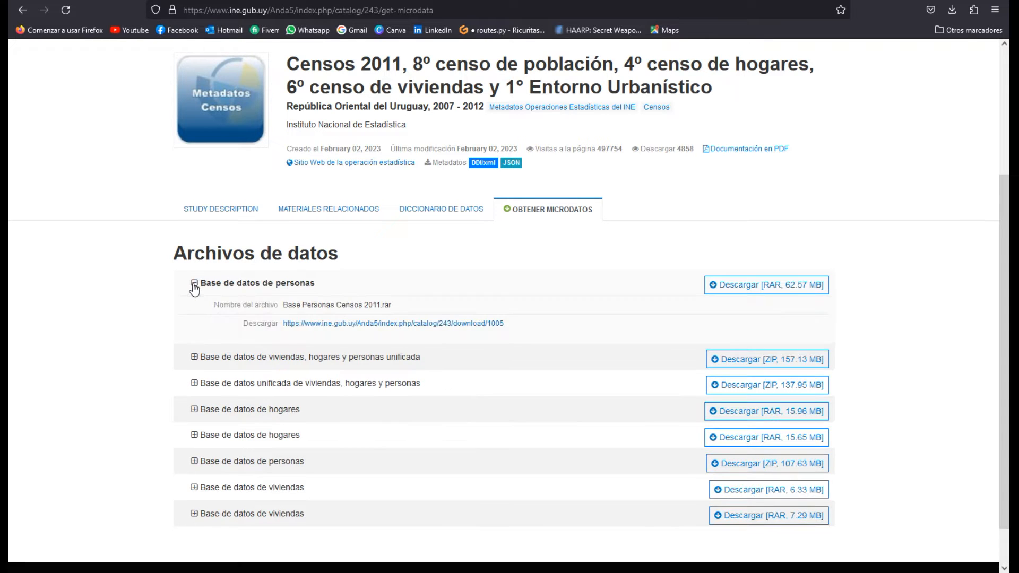
pyautogui.click(194, 285)
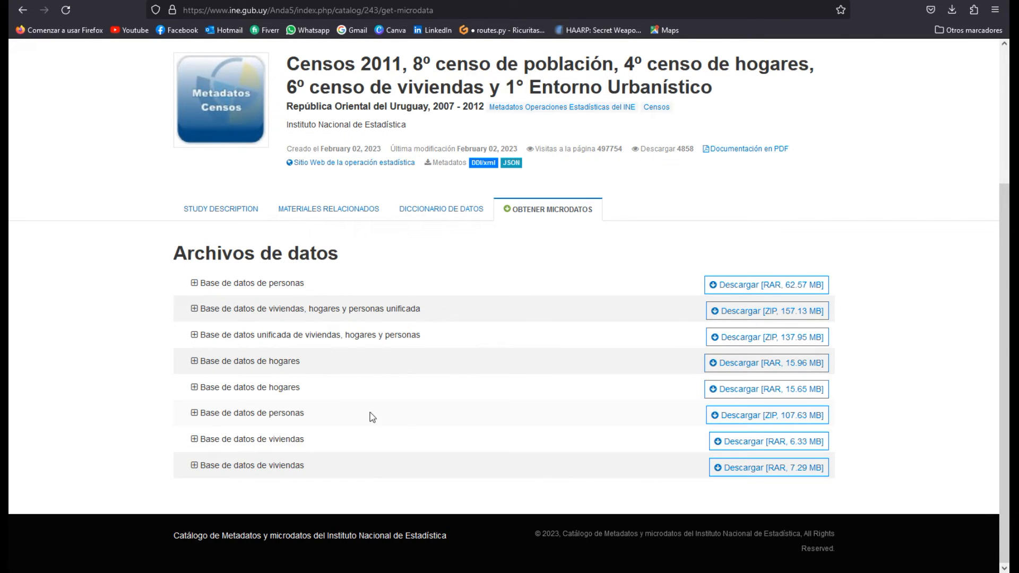
# Examine the file details of the 107.63 MB Base de datos de personas entry, particularly its SPSS file name.
pyautogui.click(195, 414)
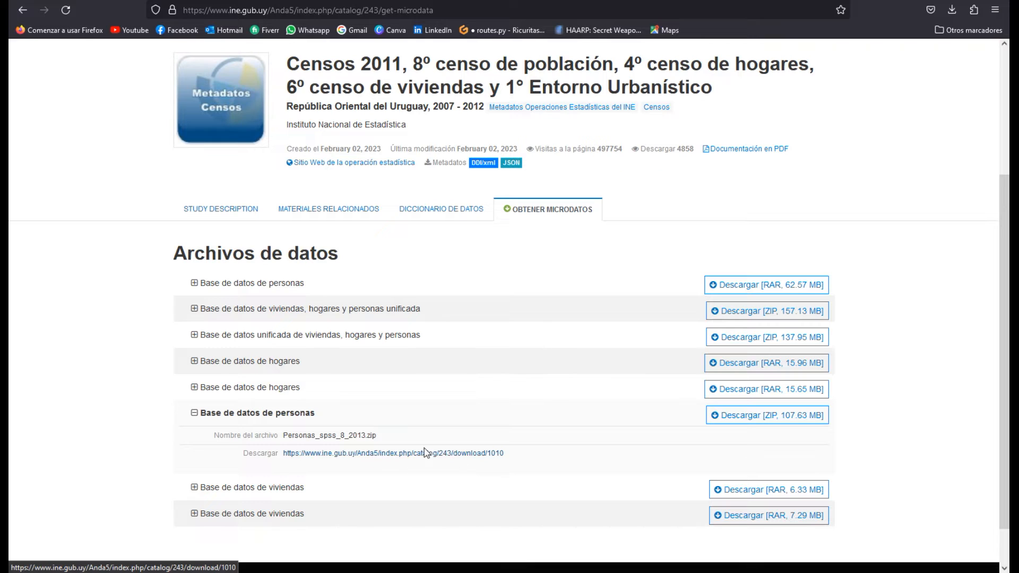
pyautogui.moveTo(377, 436); pyautogui.dragTo(333, 435)
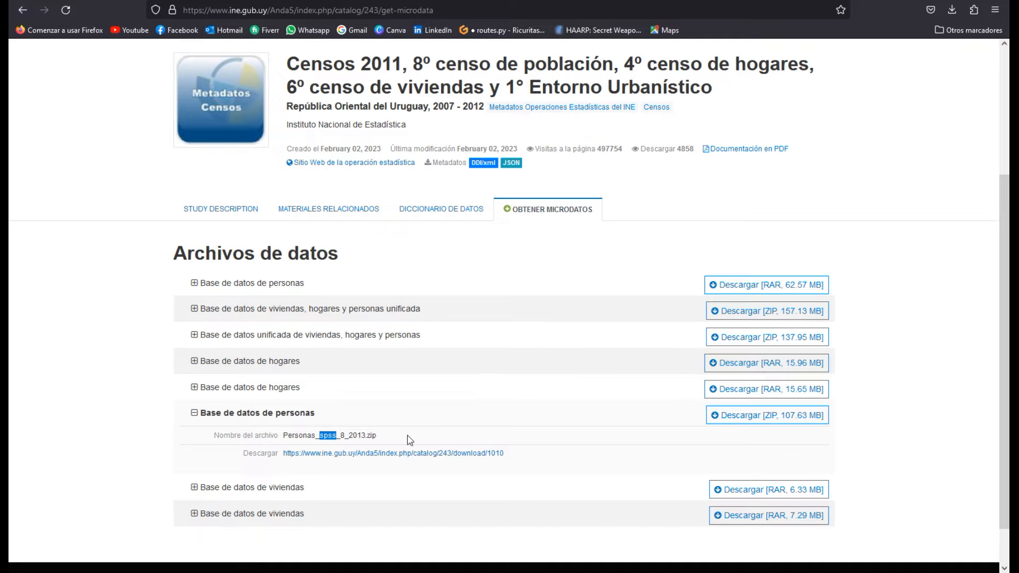
pyautogui.click(388, 442)
pyautogui.moveTo(380, 436); pyautogui.dragTo(285, 433)
pyautogui.click(385, 441)
pyautogui.moveTo(286, 435); pyautogui.dragTo(381, 434)
pyautogui.click(381, 434)
pyautogui.moveTo(381, 434); pyautogui.dragTo(286, 434)
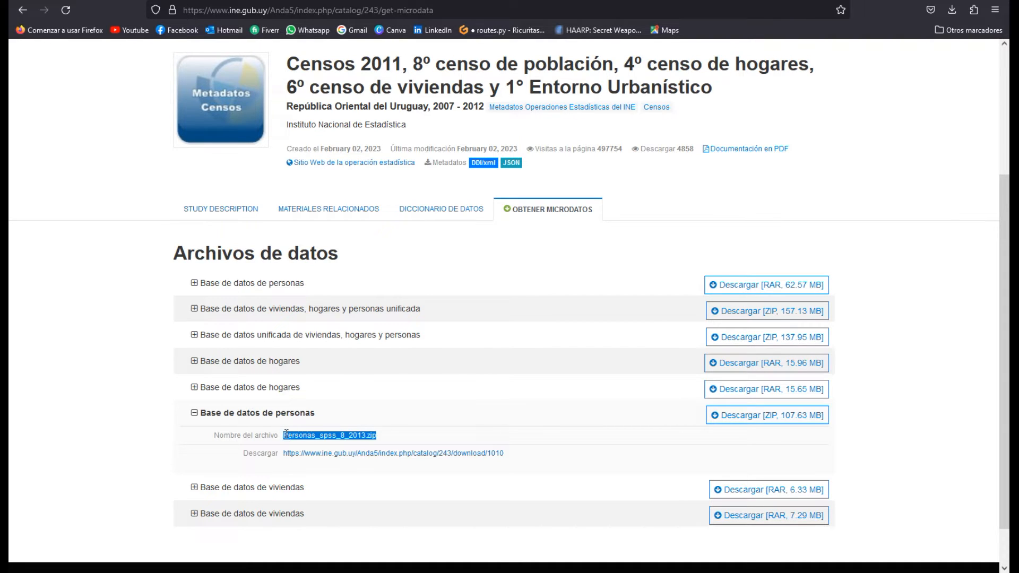
pyautogui.click(286, 436)
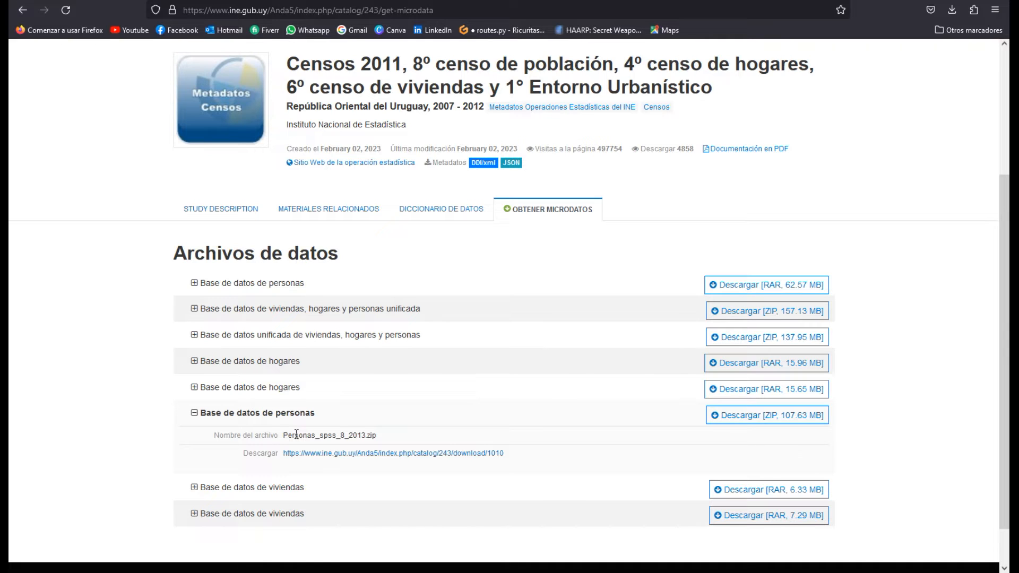
pyautogui.moveTo(286, 435)
pyautogui.mouseDown()
pyautogui.moveTo(385, 438)
pyautogui.moveTo(282, 436)
pyautogui.mouseUp()
pyautogui.click(370, 434)
pyautogui.moveTo(382, 437)
pyautogui.mouseDown()
pyautogui.moveTo(285, 433)
pyautogui.moveTo(390, 431)
pyautogui.moveTo(284, 435)
pyautogui.moveTo(386, 443)
pyautogui.mouseUp()
pyautogui.click(285, 433)
pyautogui.click(381, 435)
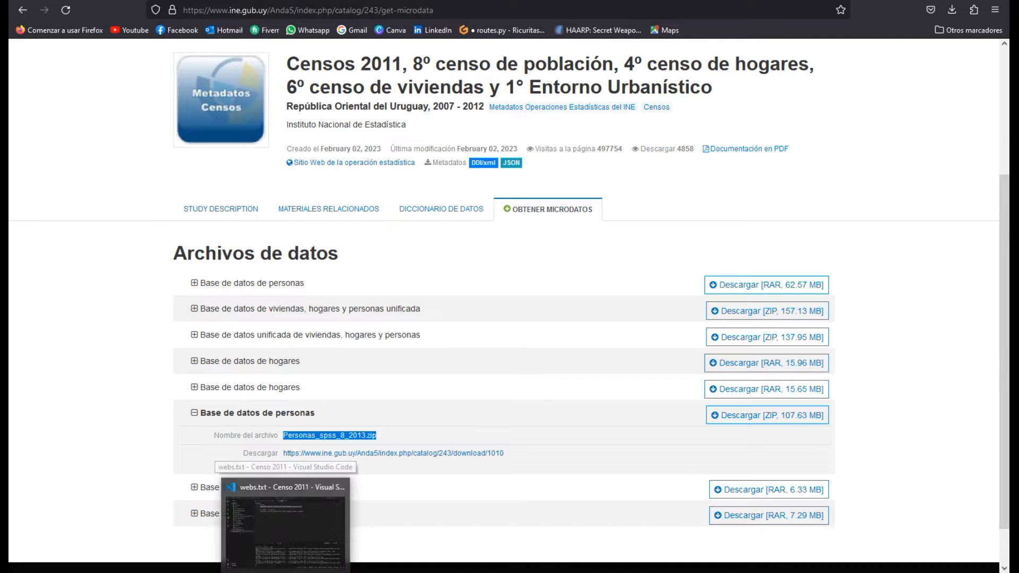
# Switch to Visual Studio Code and open spss_to_csv.py from the Censo 2011 project.
pyautogui.click(223, 512)
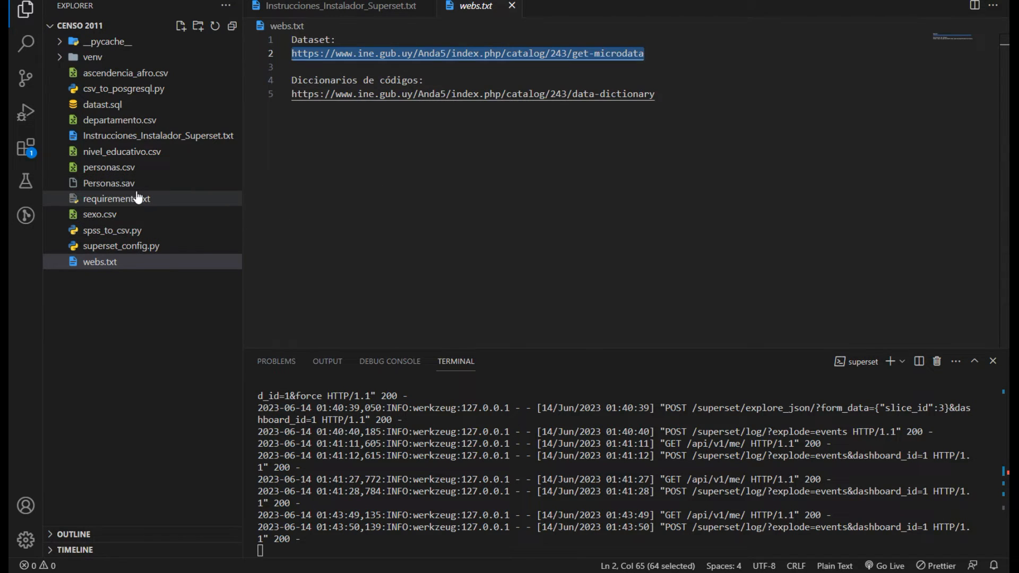
pyautogui.click(307, 187)
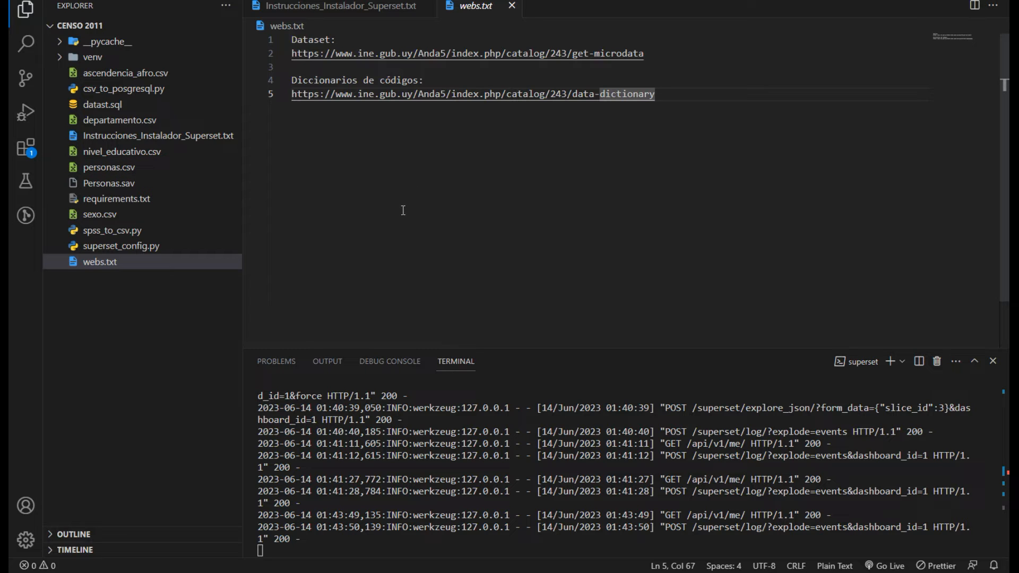
pyautogui.click(109, 230)
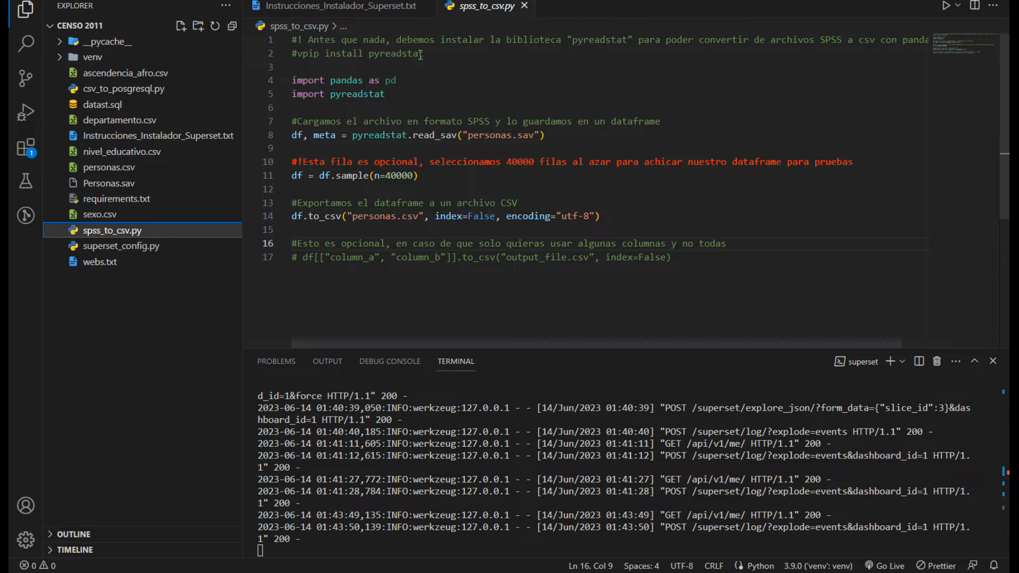
# Examine the script's pyreadstat installation note, the pandas and pyreadstat imports, and the line that reads personas.sav into a dataframe.
pyautogui.moveTo(428, 53); pyautogui.dragTo(290, 38)
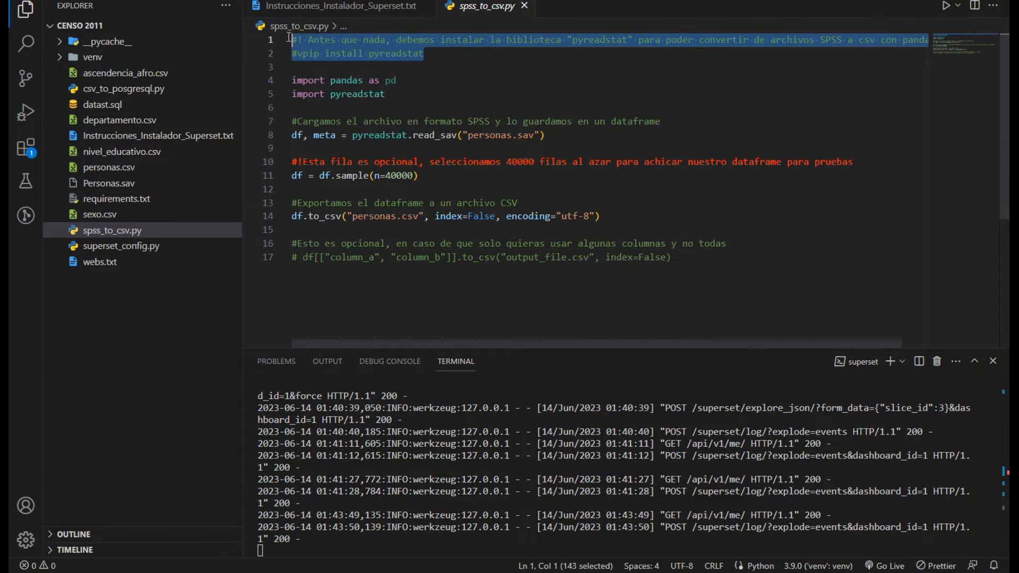
pyautogui.click(464, 171)
pyautogui.moveTo(690, 260); pyautogui.dragTo(292, 38)
pyautogui.click(399, 94)
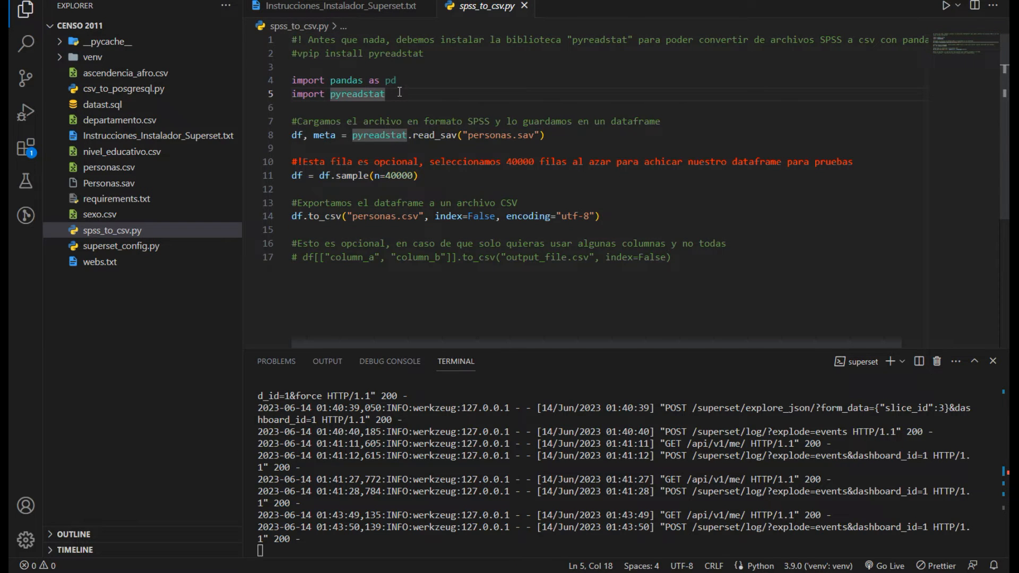
pyautogui.click(459, 118)
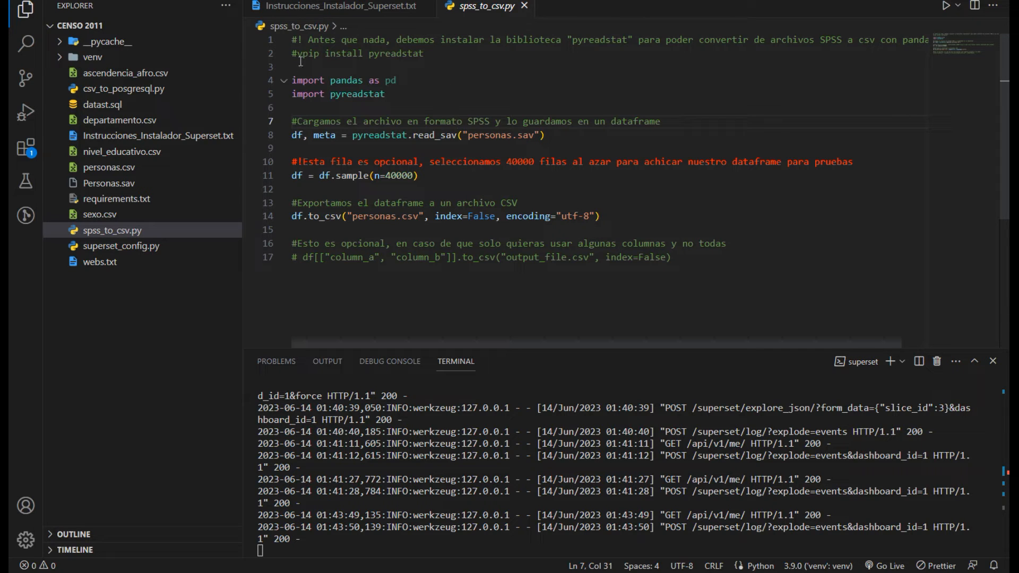
pyautogui.moveTo(292, 81); pyautogui.dragTo(400, 97)
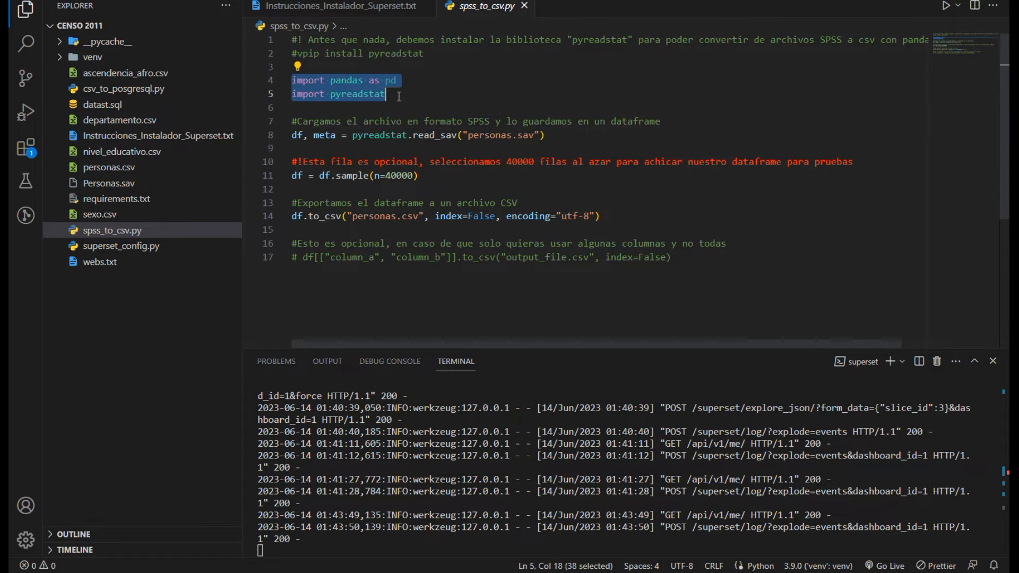
pyautogui.click(405, 100)
pyautogui.moveTo(298, 80); pyautogui.dragTo(398, 81)
pyautogui.click(430, 109)
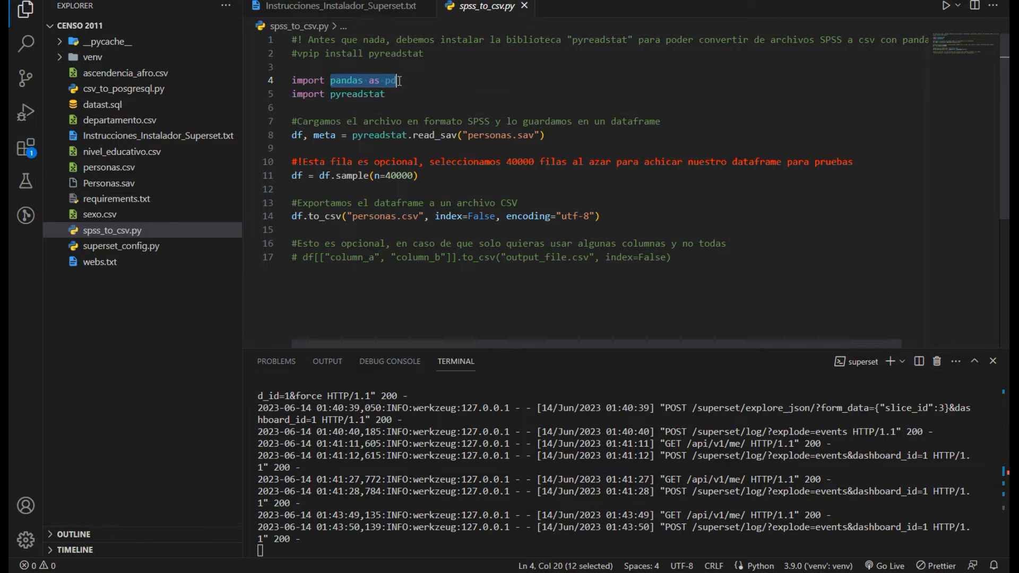
pyautogui.click(388, 94)
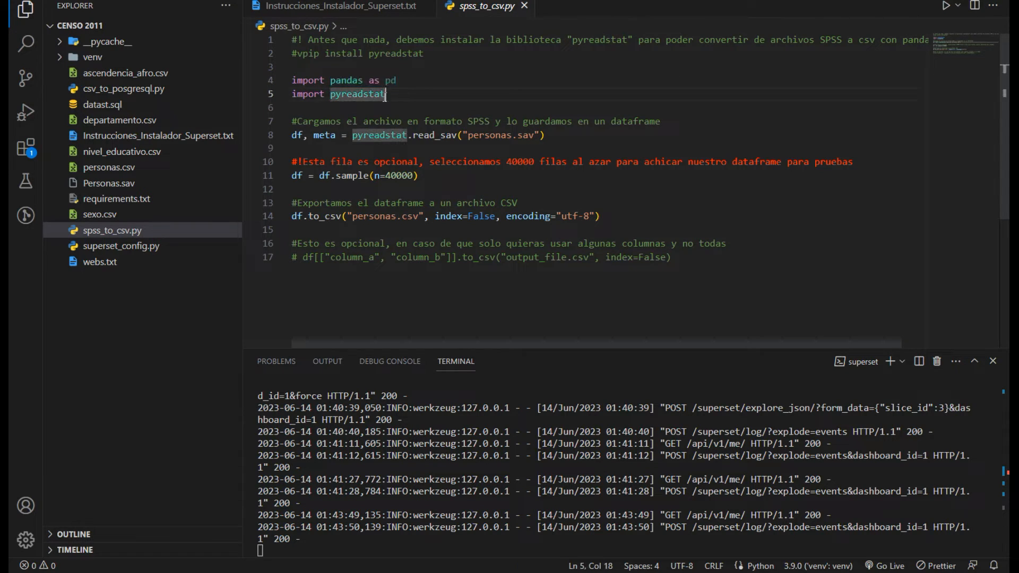
pyautogui.moveTo(324, 80); pyautogui.dragTo(397, 81)
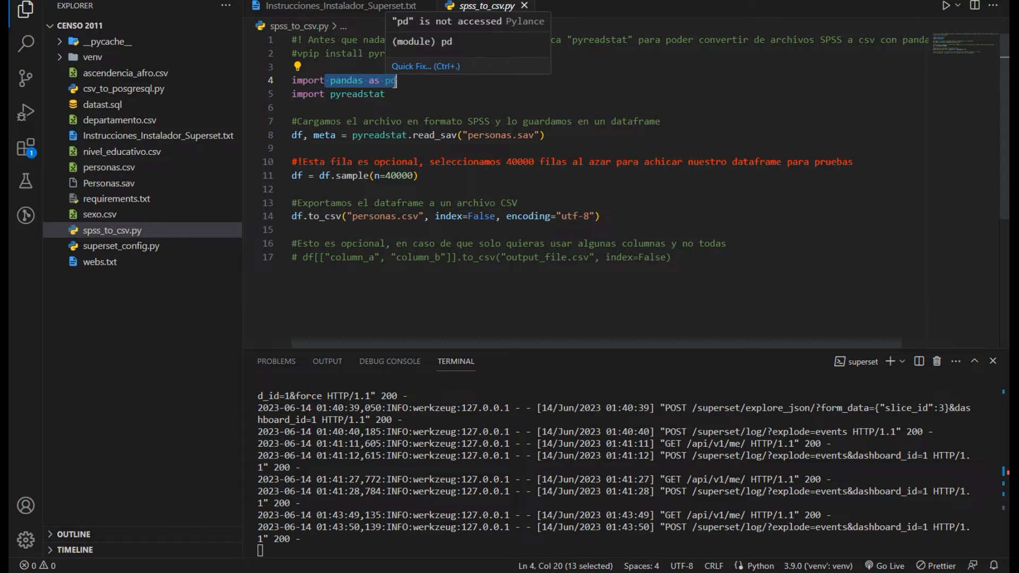
pyautogui.click(387, 95)
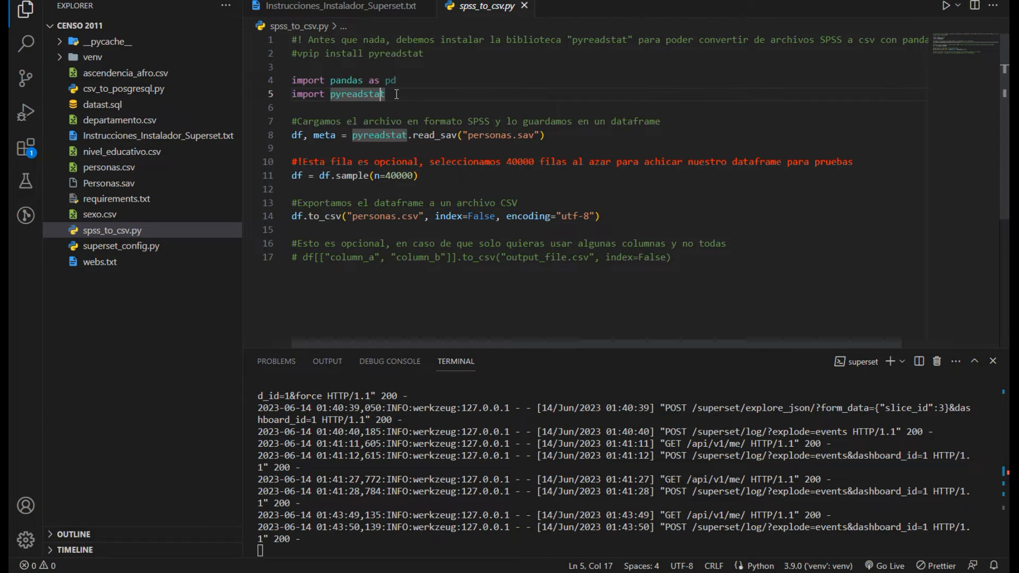
pyautogui.click(391, 96)
pyautogui.press('Down')
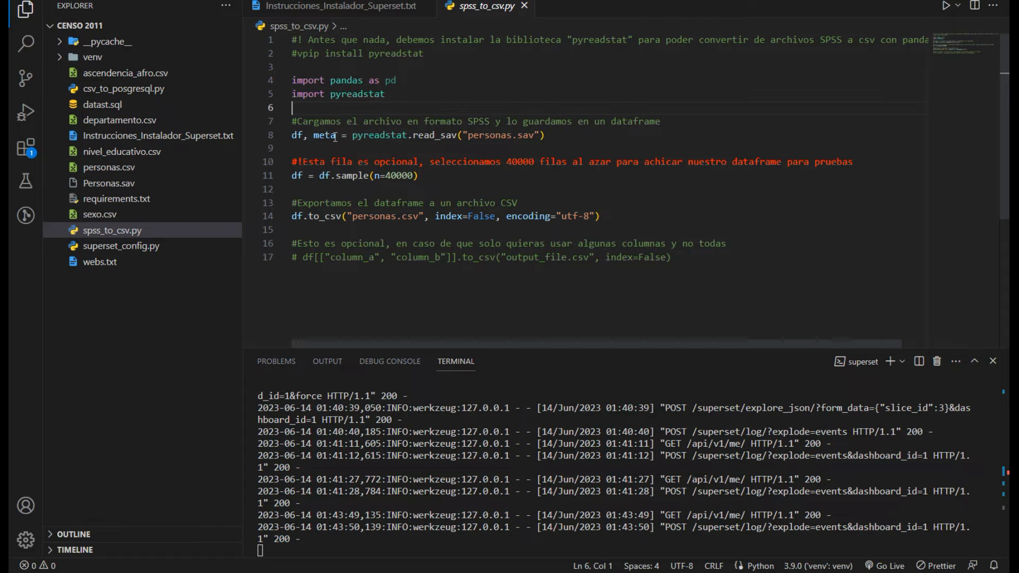
pyautogui.moveTo(293, 137); pyautogui.dragTo(555, 137)
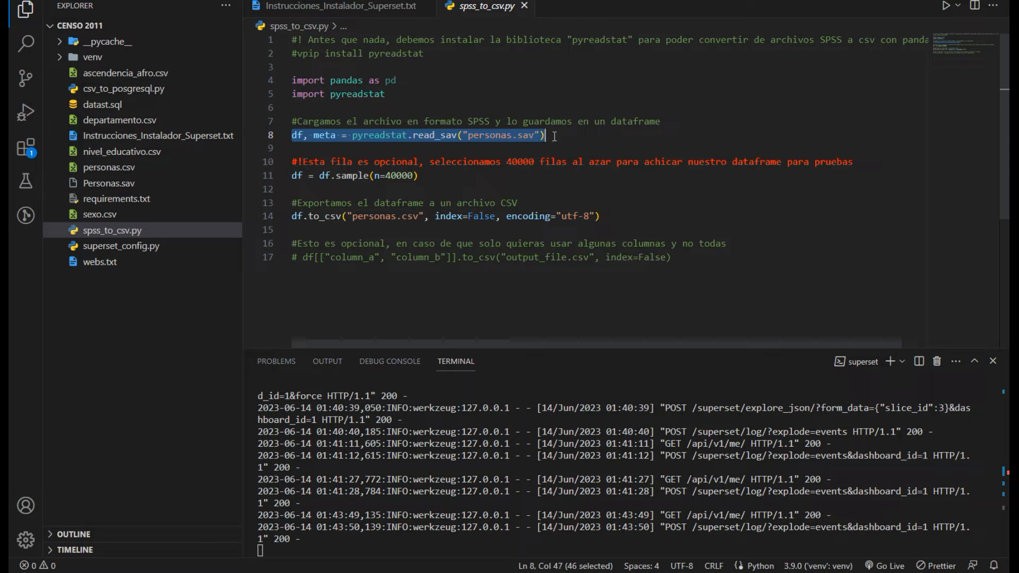
pyautogui.click(543, 137)
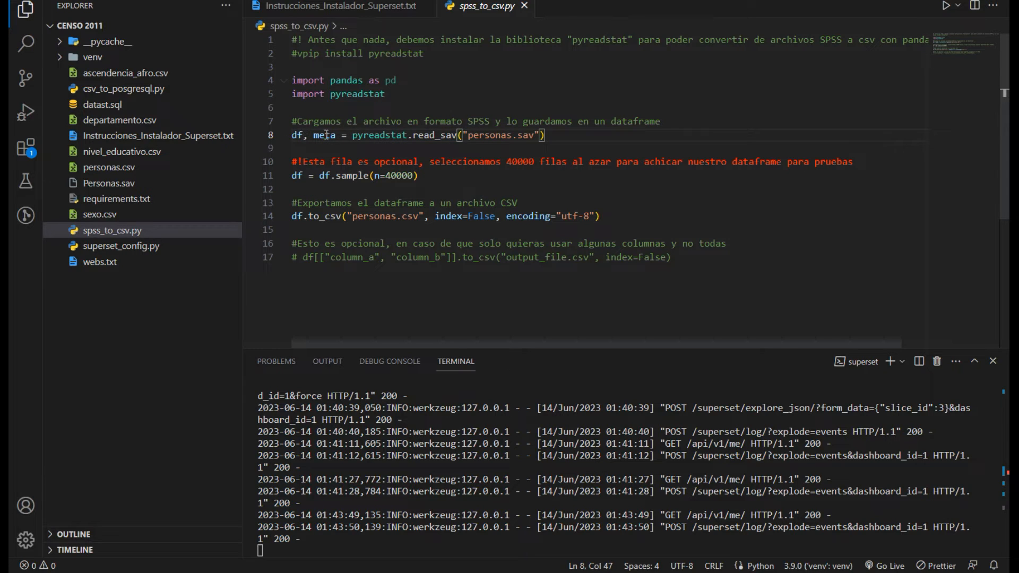
pyautogui.moveTo(539, 137); pyautogui.dragTo(465, 137)
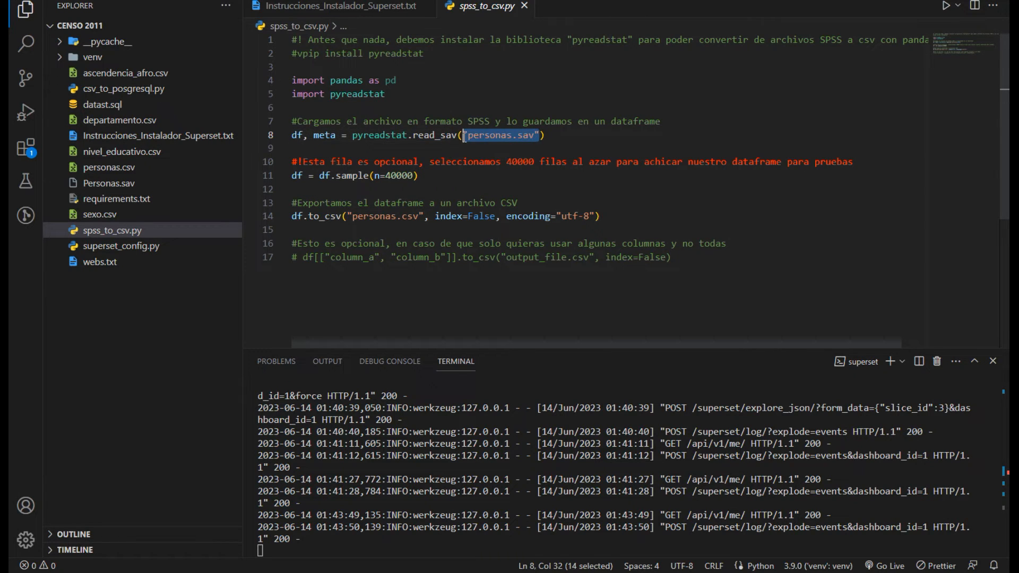
pyautogui.click(471, 143)
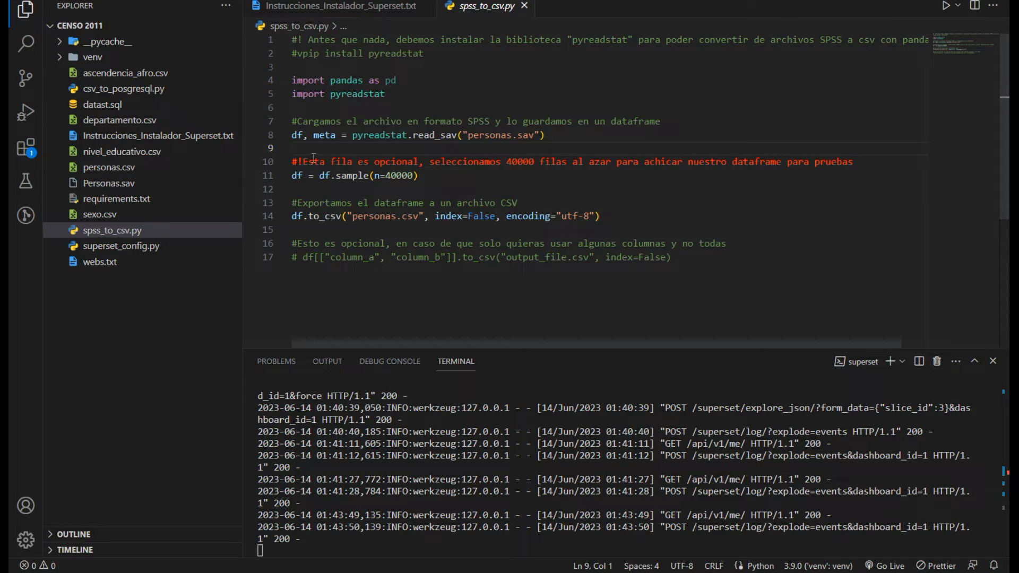
# Set the random sample size in the script's df.sample line to 70000 rows.
pyautogui.moveTo(292, 175); pyautogui.dragTo(428, 174)
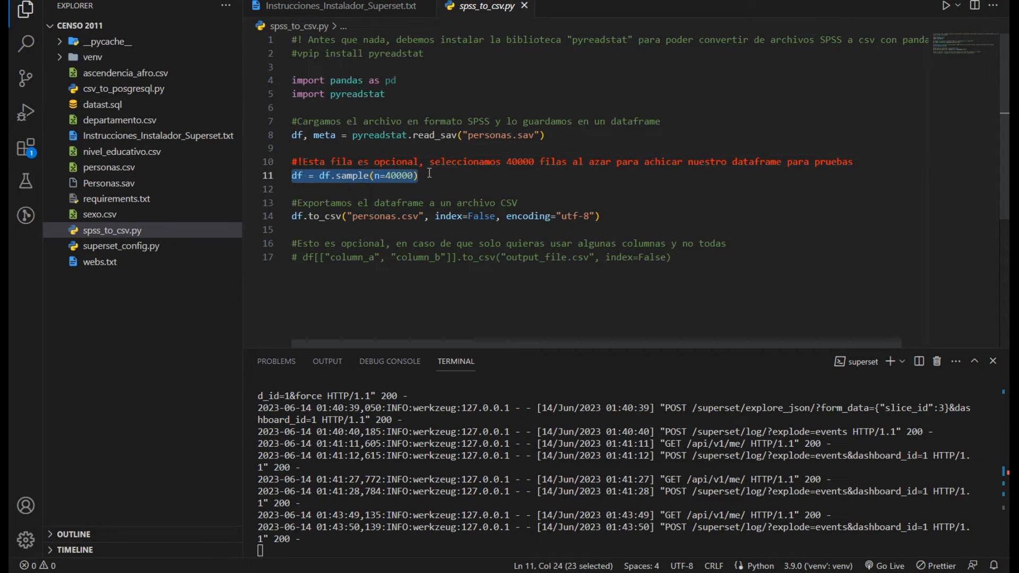
pyautogui.click(430, 174)
pyautogui.click(391, 175)
pyautogui.press('BackSpace')
pyautogui.write('7')
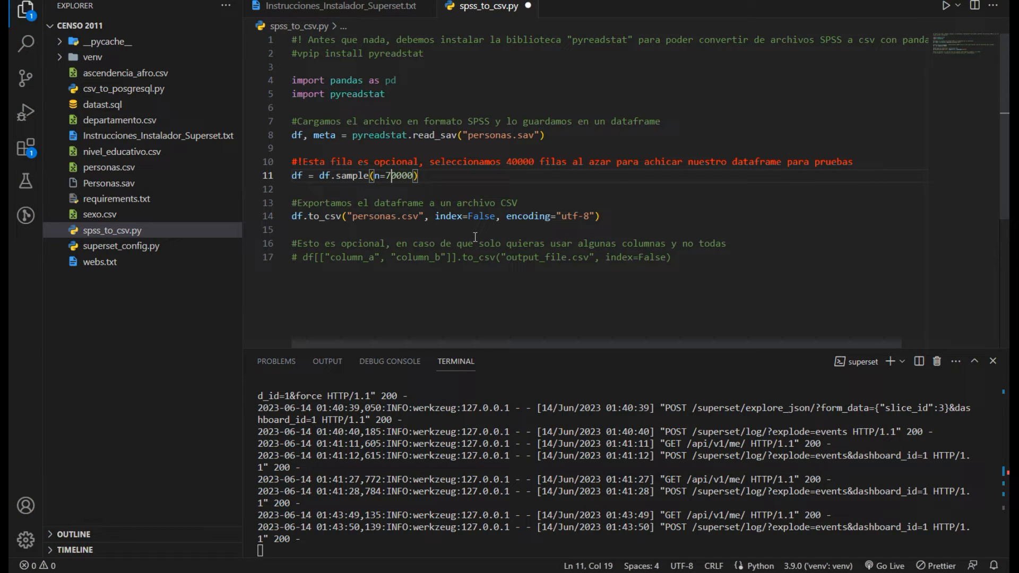
# Examine the optional df.sample line and how its row count reduces the dataframe for testing.
pyautogui.click(331, 176)
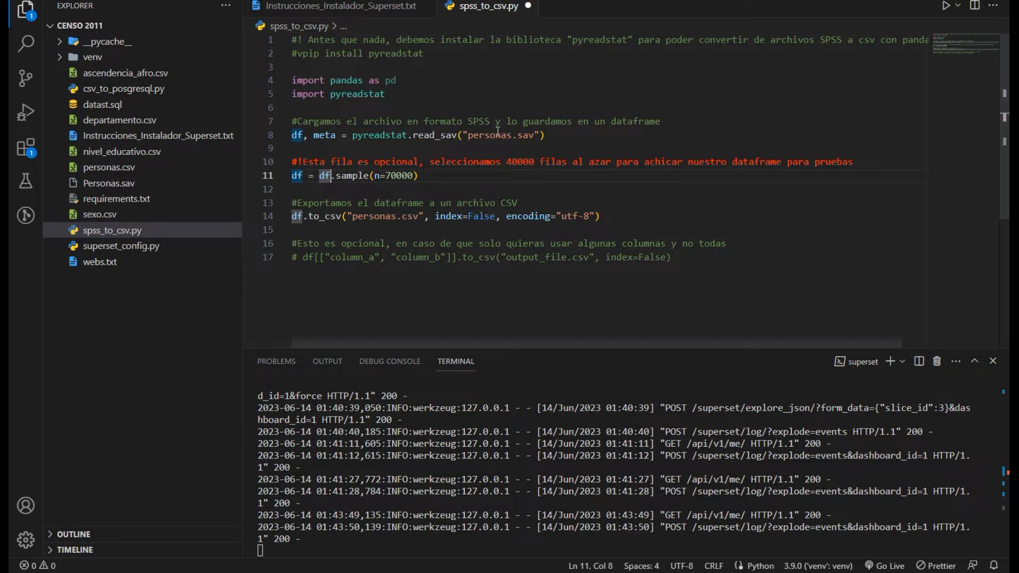
pyautogui.click(445, 179)
pyautogui.moveTo(419, 175); pyautogui.dragTo(292, 174)
pyautogui.click(365, 185)
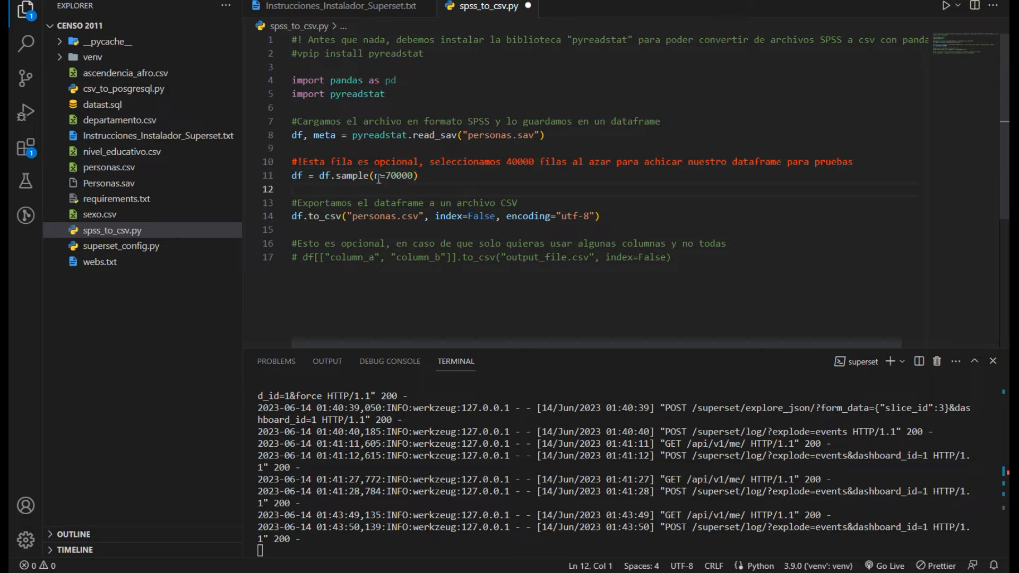
pyautogui.rightClick(168, 210)
pyautogui.press('Escape')
pyautogui.moveTo(426, 176); pyautogui.dragTo(292, 176)
pyautogui.click(379, 190)
pyautogui.moveTo(385, 176); pyautogui.dragTo(419, 175)
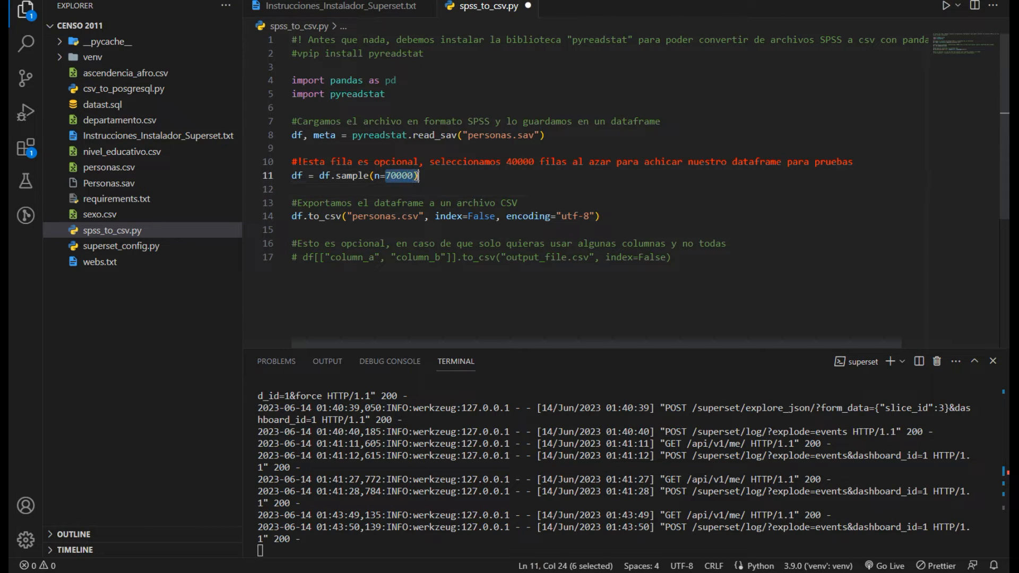
pyautogui.click(448, 188)
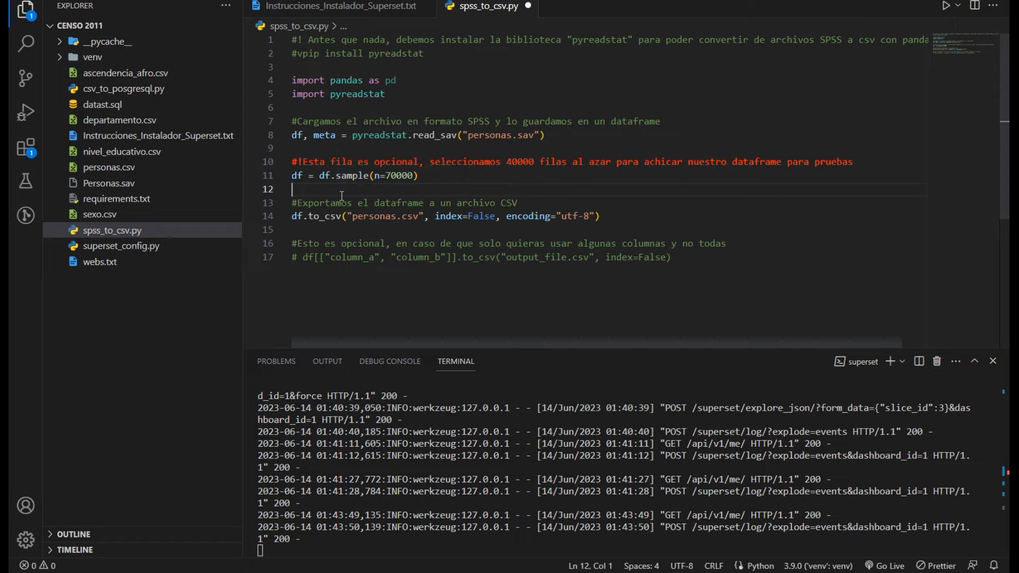
pyautogui.moveTo(420, 177); pyautogui.dragTo(314, 176)
pyautogui.click(384, 202)
pyautogui.moveTo(419, 176); pyautogui.dragTo(269, 175)
pyautogui.click(448, 180)
pyautogui.moveTo(420, 176); pyautogui.dragTo(386, 176)
pyautogui.click(397, 175)
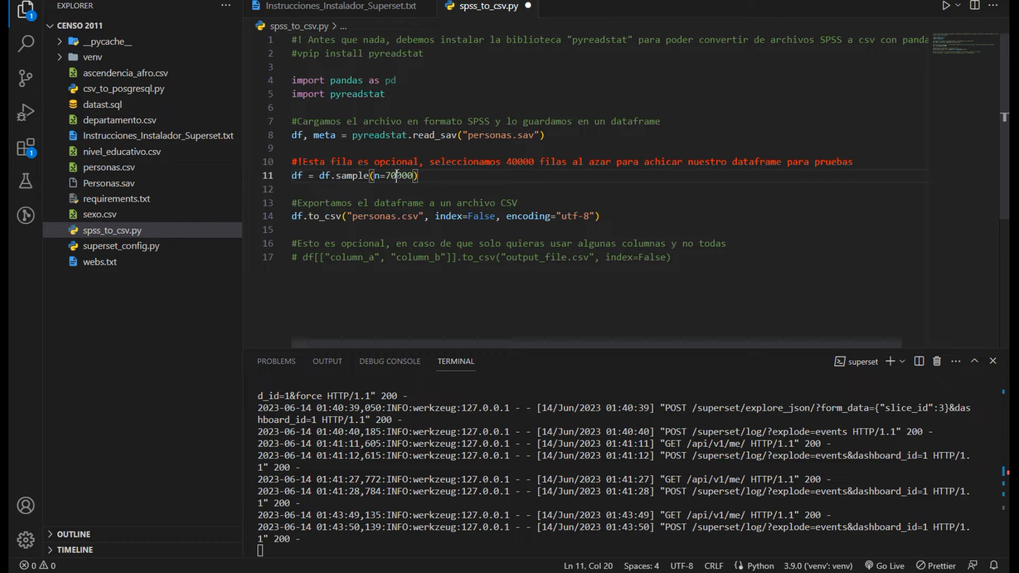
pyautogui.moveTo(393, 175)
pyautogui.mouseDown()
pyautogui.moveTo(418, 175)
pyautogui.moveTo(381, 179)
pyautogui.mouseUp()
pyautogui.click(419, 175)
pyautogui.click(452, 180)
pyautogui.click(334, 218)
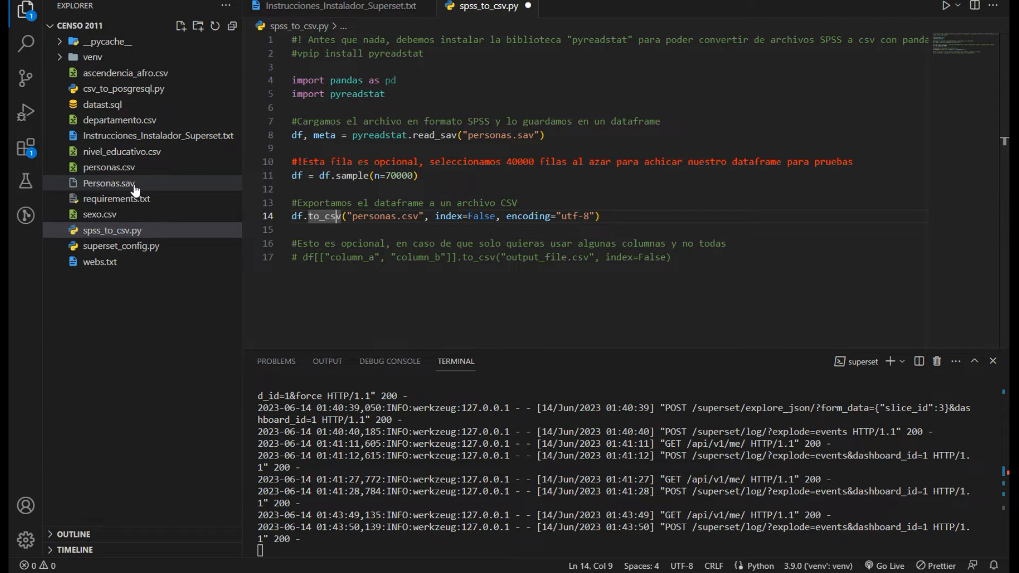
pyautogui.click(389, 176)
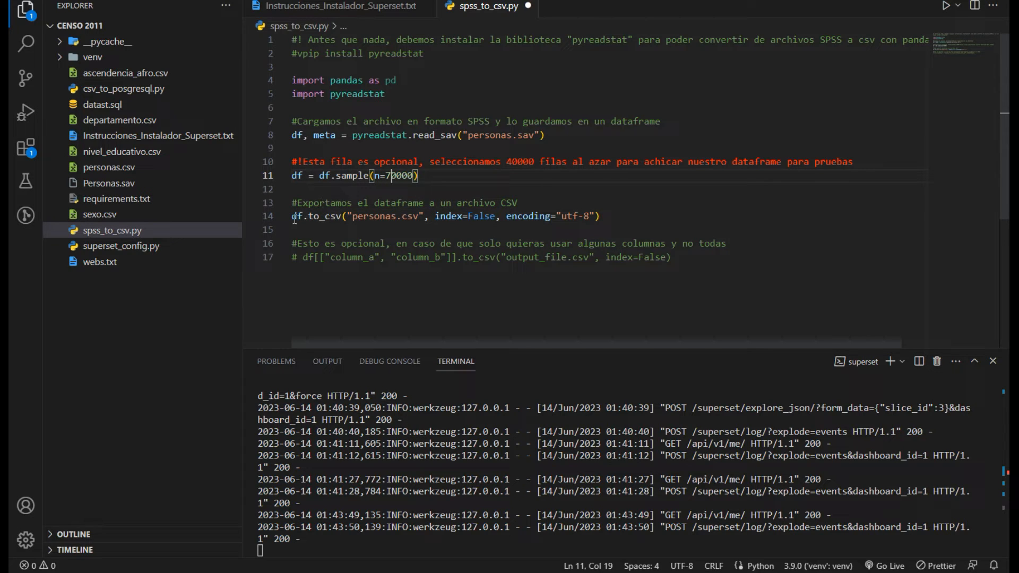
pyautogui.click(403, 204)
pyautogui.moveTo(321, 175); pyautogui.dragTo(398, 175)
pyautogui.click(358, 203)
# Examine the to_csv export line for personas.csv, including its index and encoding arguments.
pyautogui.moveTo(292, 217)
pyautogui.mouseDown()
pyautogui.moveTo(630, 218)
pyautogui.moveTo(333, 204)
pyautogui.moveTo(309, 217)
pyautogui.mouseUp()
pyautogui.click(630, 217)
pyautogui.click(340, 220)
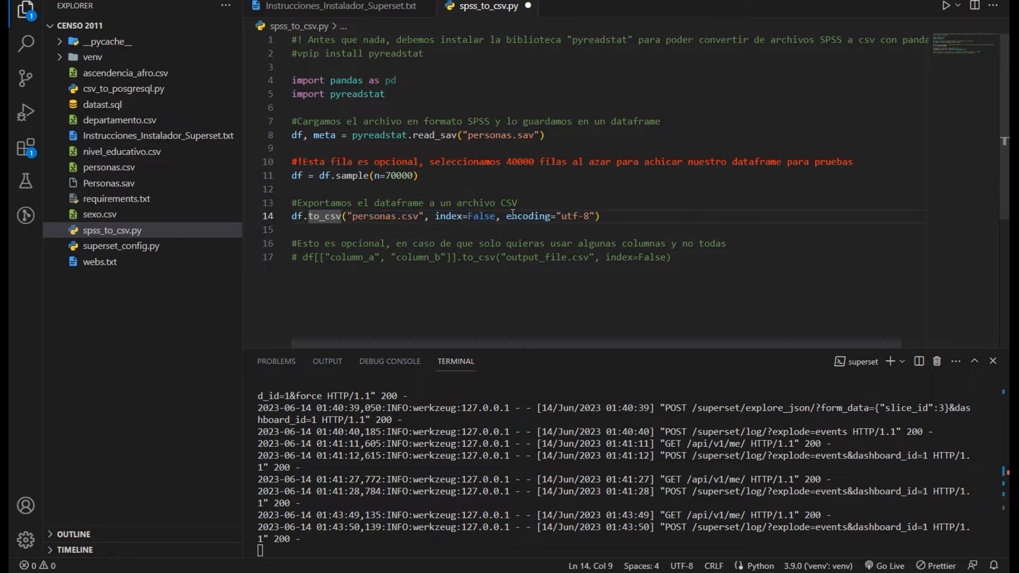
pyautogui.click(484, 216)
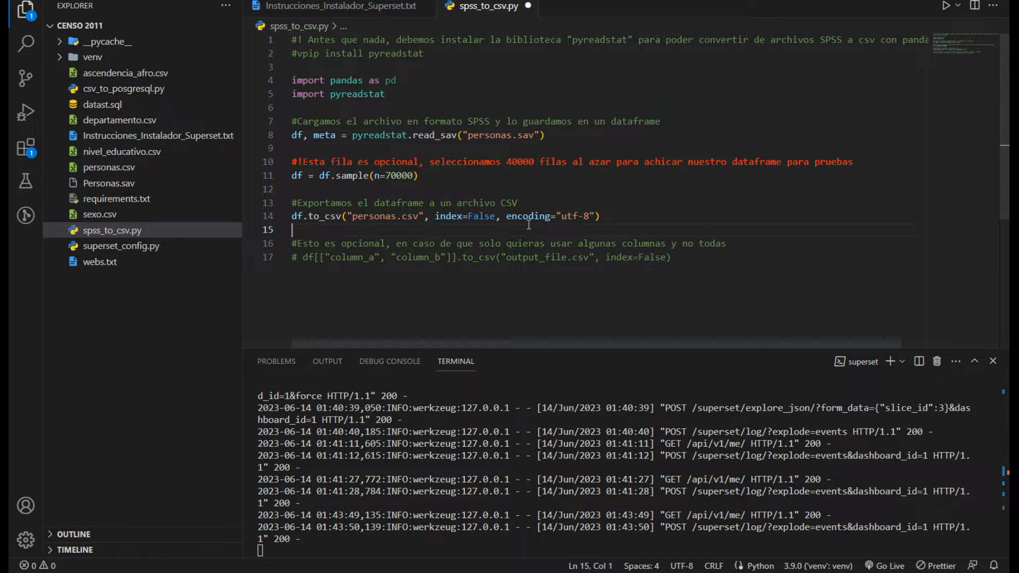
pyautogui.doubleClick(570, 216)
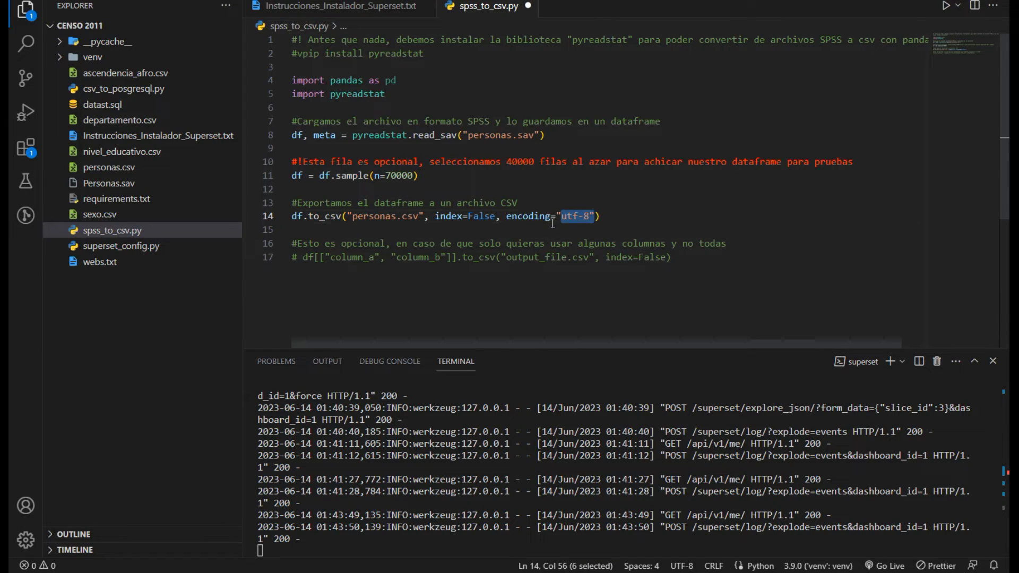
pyautogui.click(562, 216)
pyautogui.moveTo(563, 216); pyautogui.dragTo(591, 216)
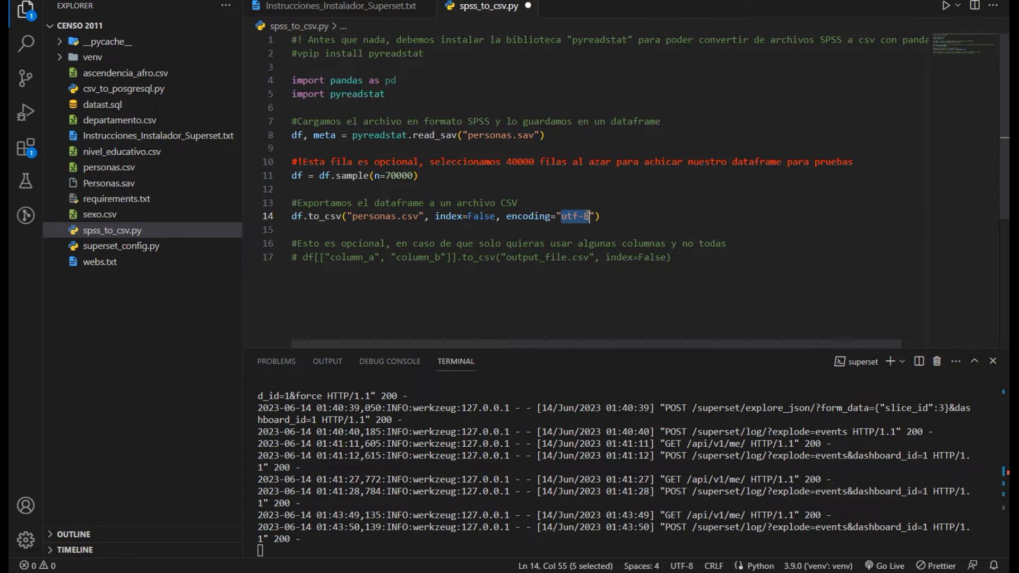
pyautogui.click(528, 231)
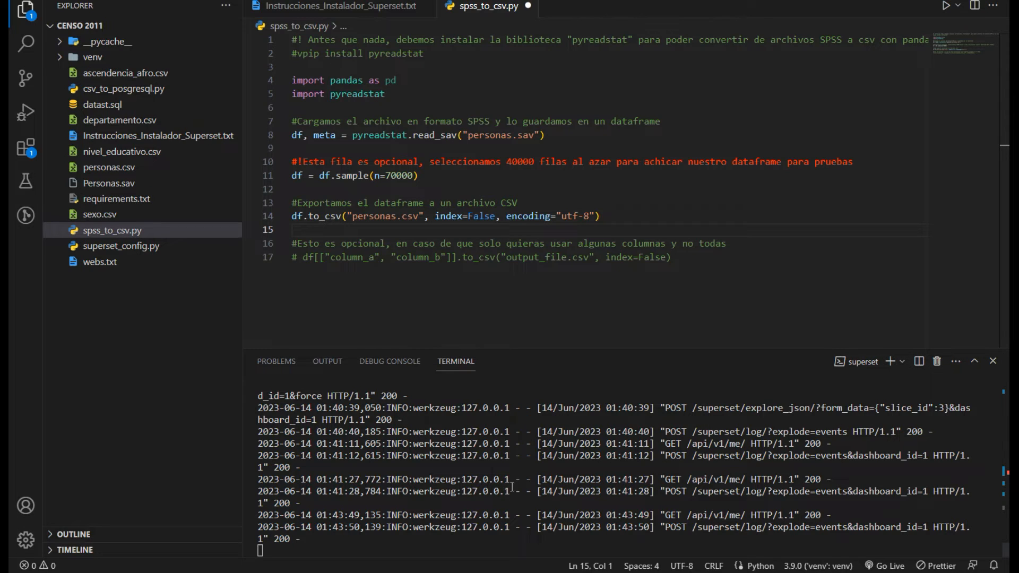
# Run spss_to_csv.py with Python in a new terminal session.
pyautogui.click(892, 362)
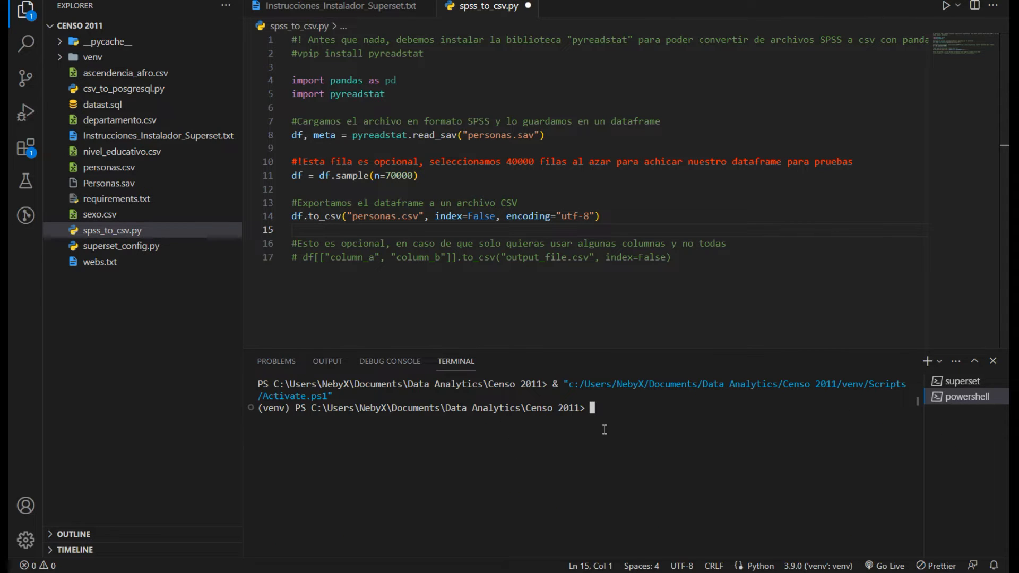
pyautogui.write('python')
pyautogui.write('spss_to_csv')
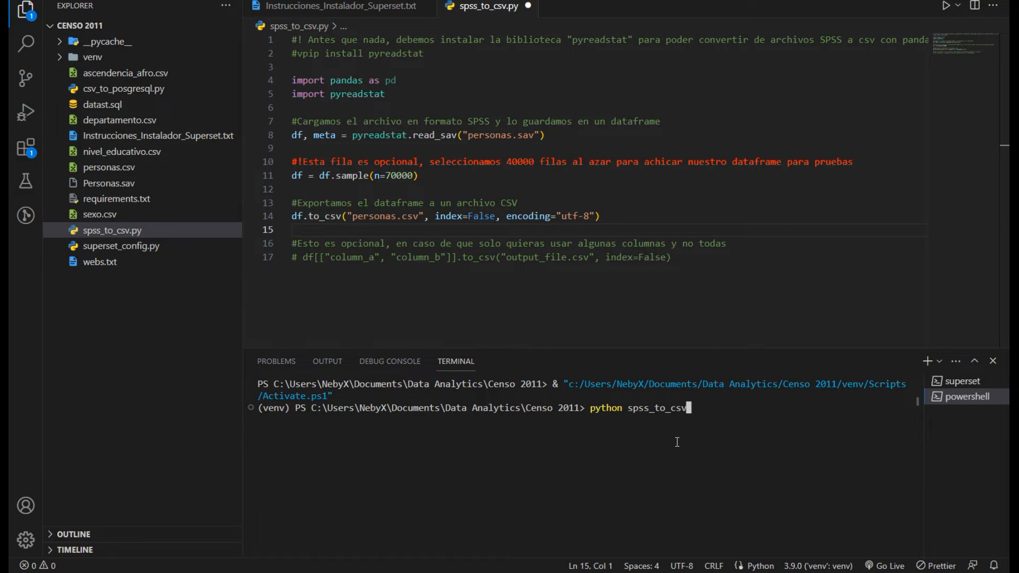
pyautogui.write('.py')
pyautogui.press('Return')
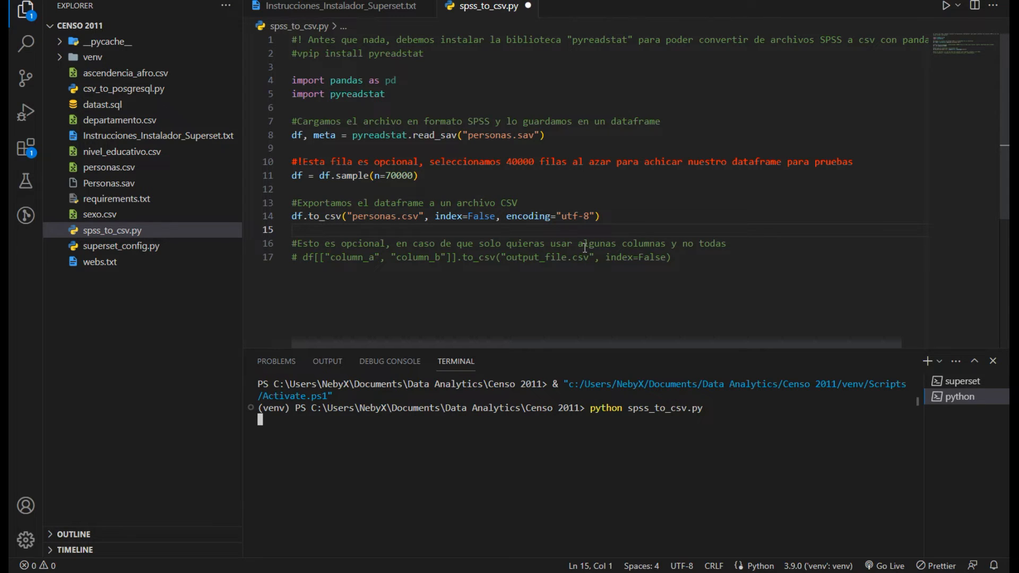
# Save the edited spss_to_csv.py script.
pyautogui.click(585, 247)
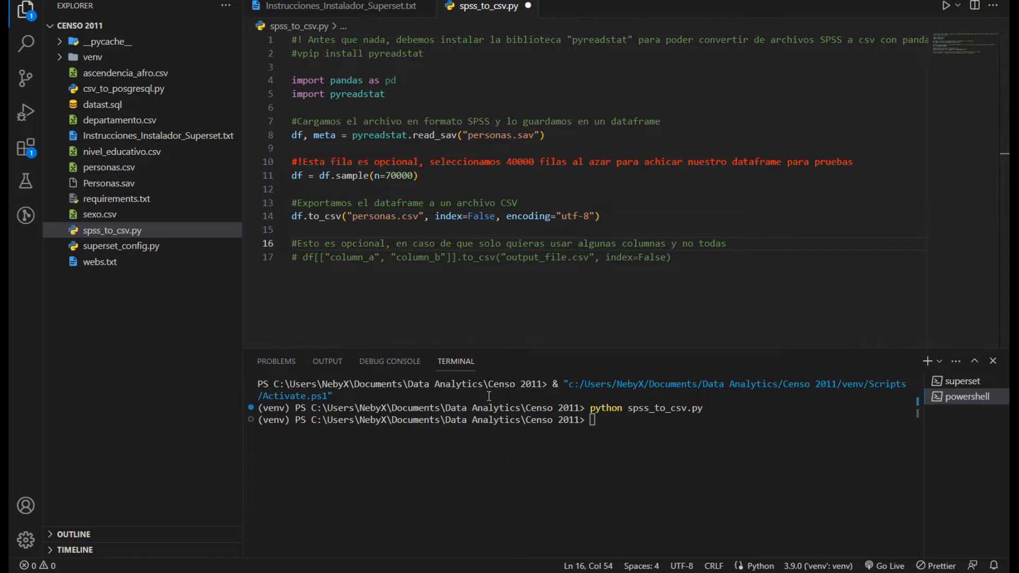
pyautogui.click(530, 278)
pyautogui.hotkey('ctrl', 's')
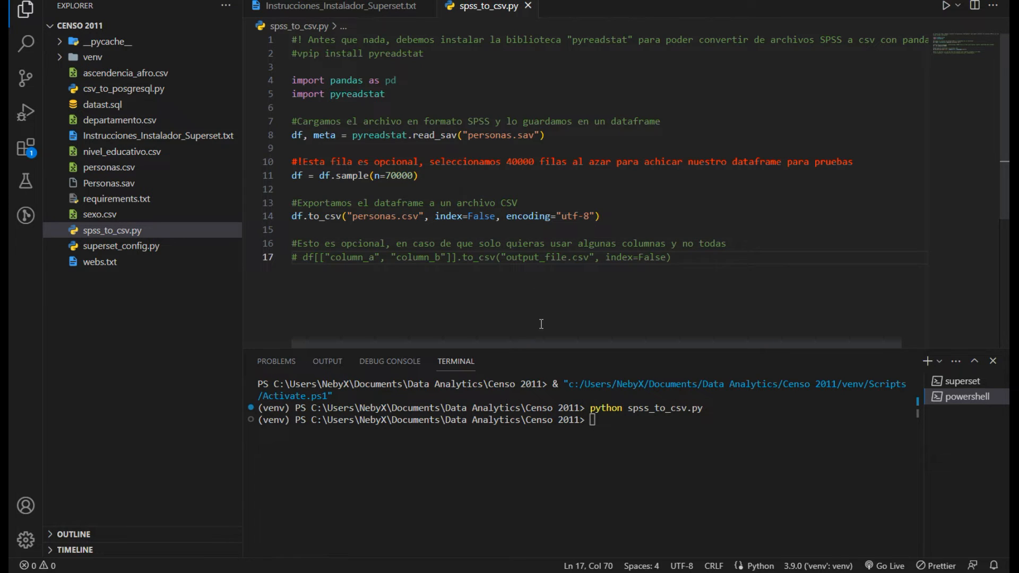
# Open the generated personas.csv and examine its columns and rows.
pyautogui.click(130, 170)
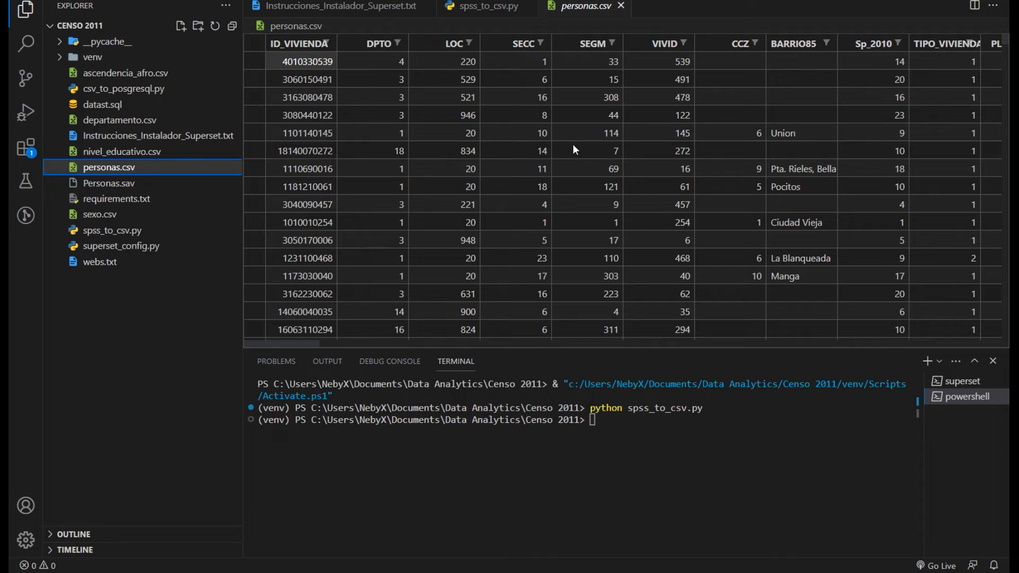
pyautogui.moveTo(316, 340); pyautogui.dragTo(273, 312)
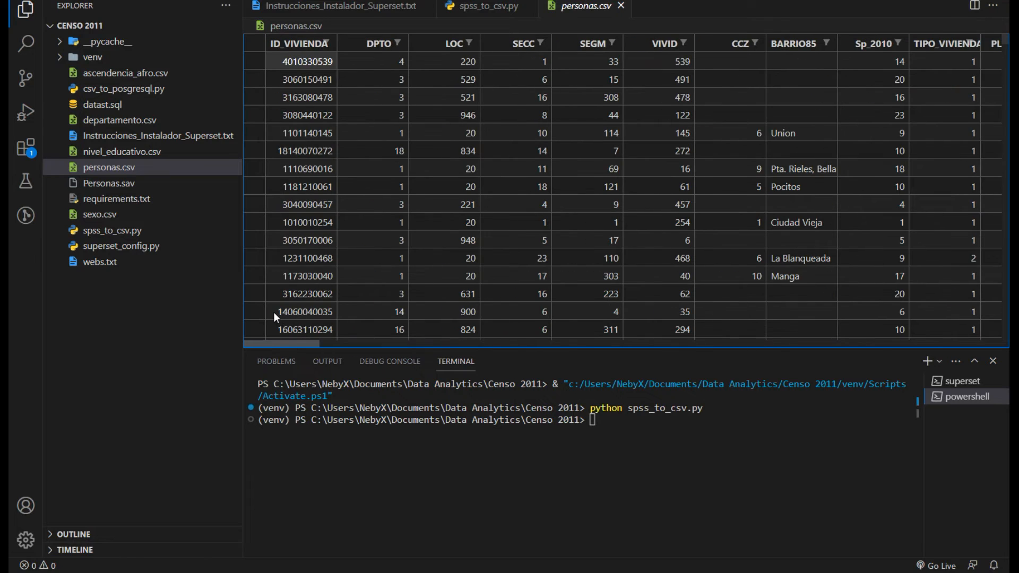
pyautogui.scroll(-10, 621, 187)
pyautogui.scroll(-5, 616, 186)
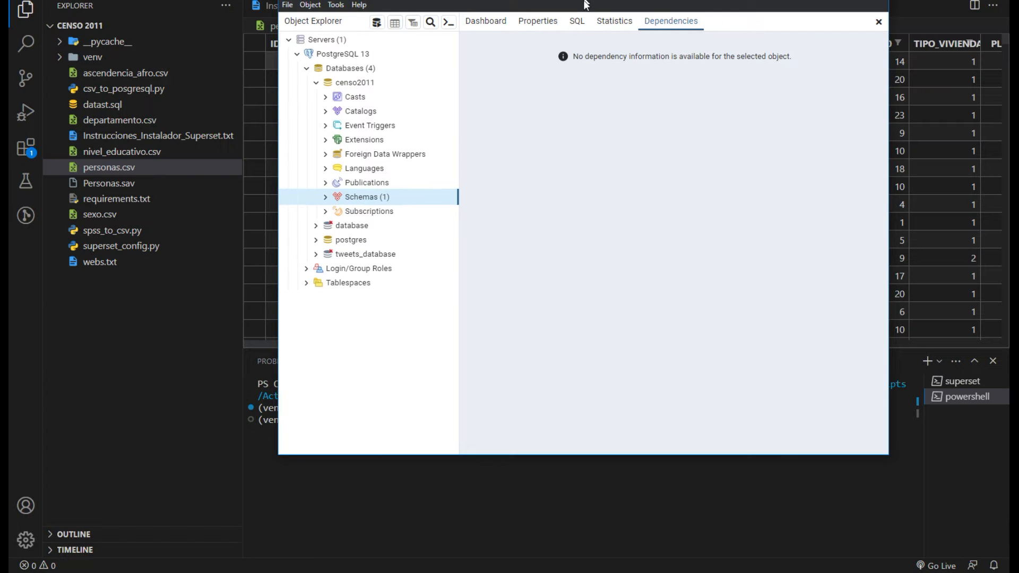
# Switch to pgAdmin, view the censo2011 database's object tree in a maximized window, and return to VS Code.
pyautogui.doubleClick(584, 7)
pyautogui.moveTo(631, 9); pyautogui.dragTo(776, 168)
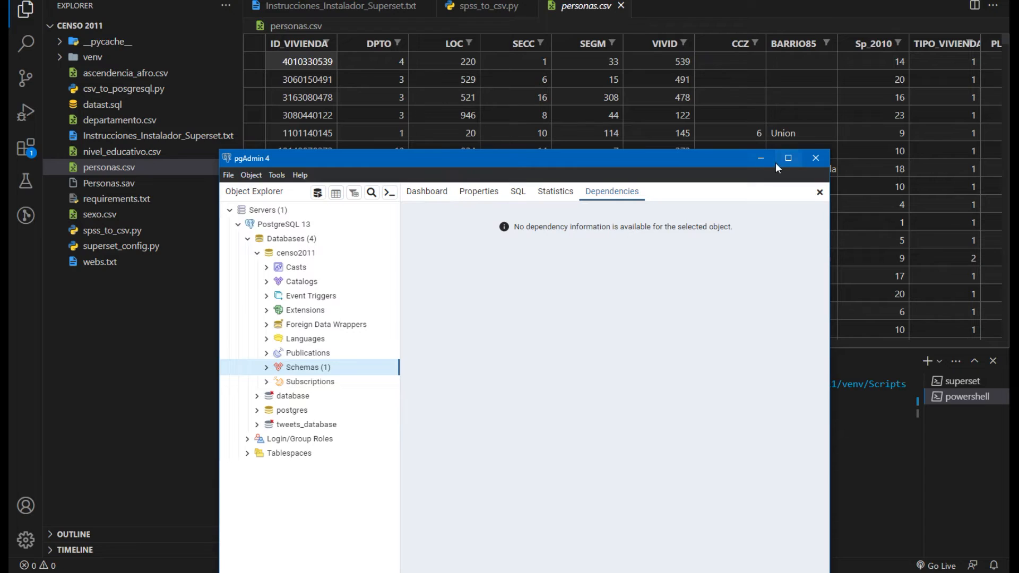
pyautogui.click(790, 157)
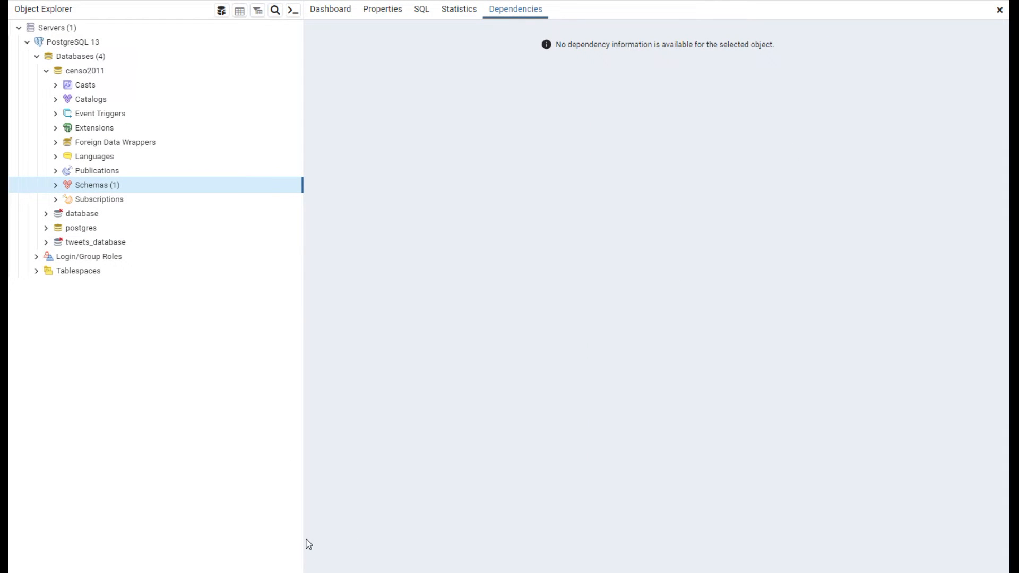
pyautogui.hotkey('alt', 'Tab')
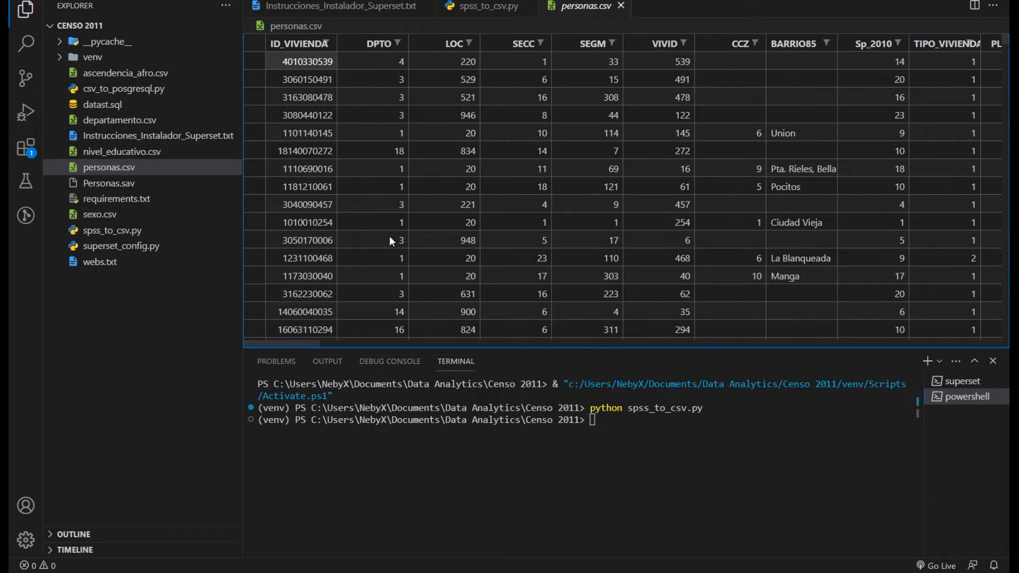
# Open csv_to_posgresql.py and examine its pandas and sqlalchemy imports.
pyautogui.click(149, 91)
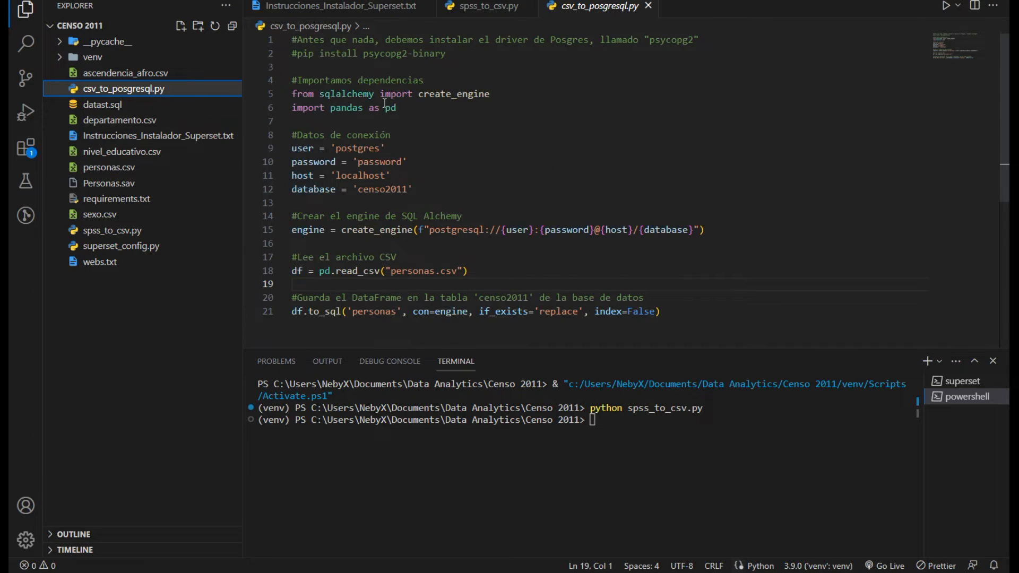
pyautogui.scroll(2, 383, 116)
pyautogui.scroll(-2, 378, 164)
pyautogui.scroll(2, 378, 164)
pyautogui.click(362, 105)
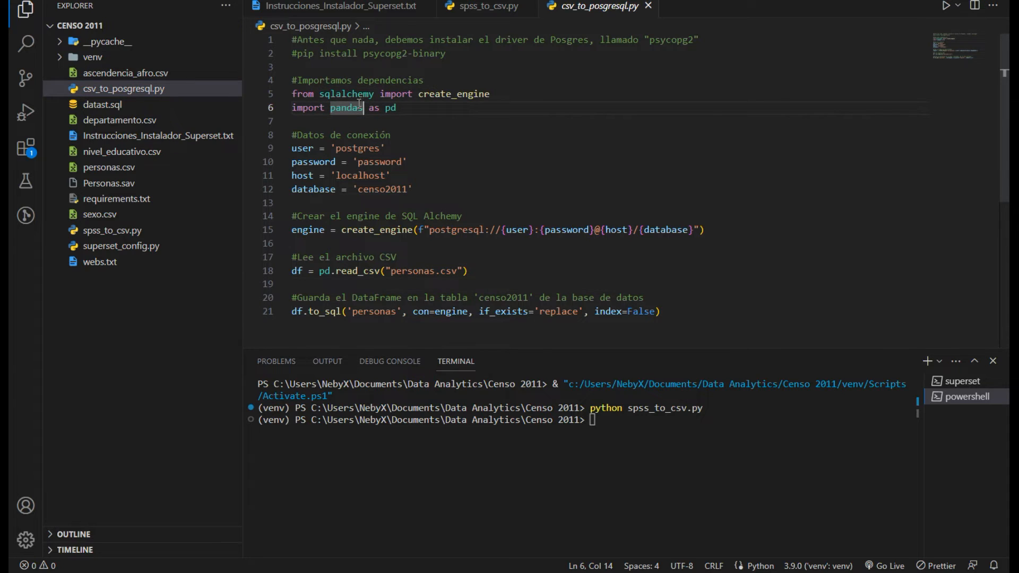
pyautogui.click(445, 148)
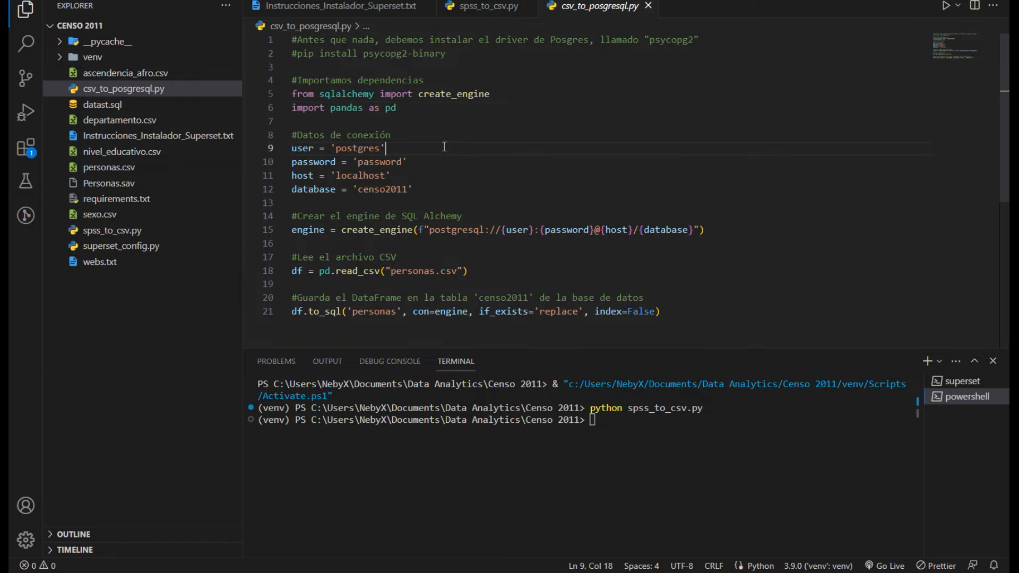
pyautogui.doubleClick(347, 108)
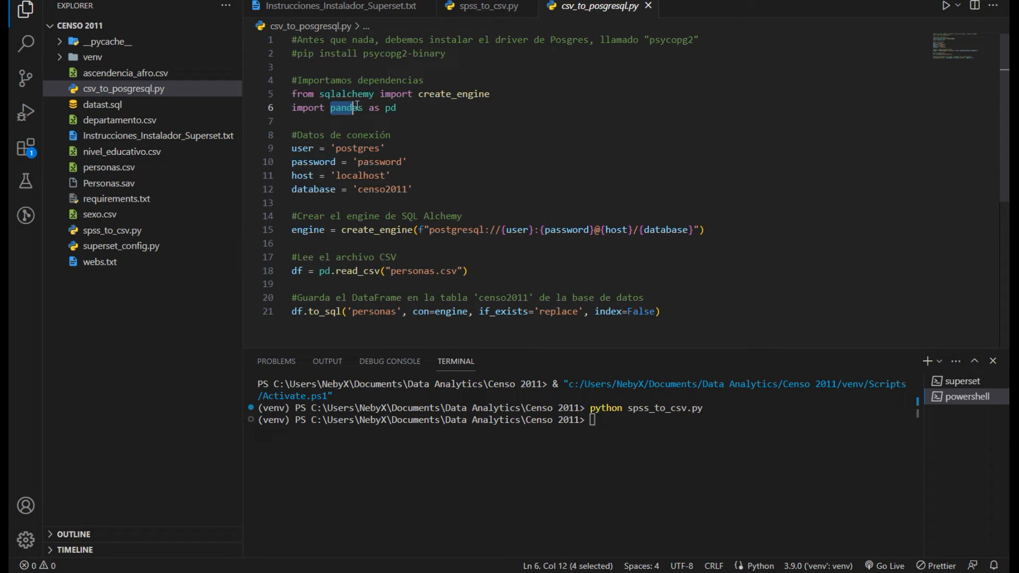
pyautogui.click(463, 122)
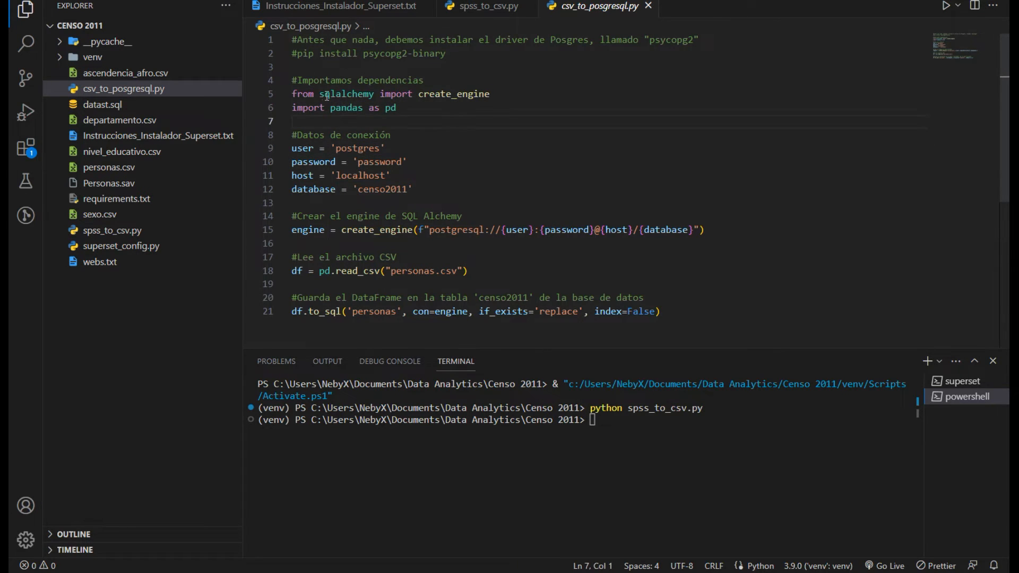
pyautogui.moveTo(327, 95); pyautogui.dragTo(379, 99)
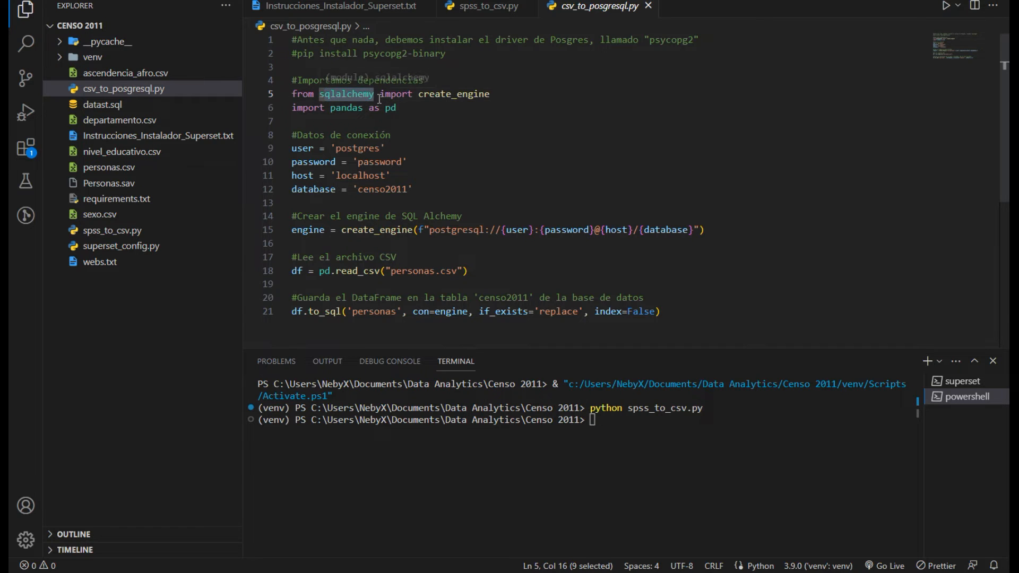
pyautogui.click(380, 99)
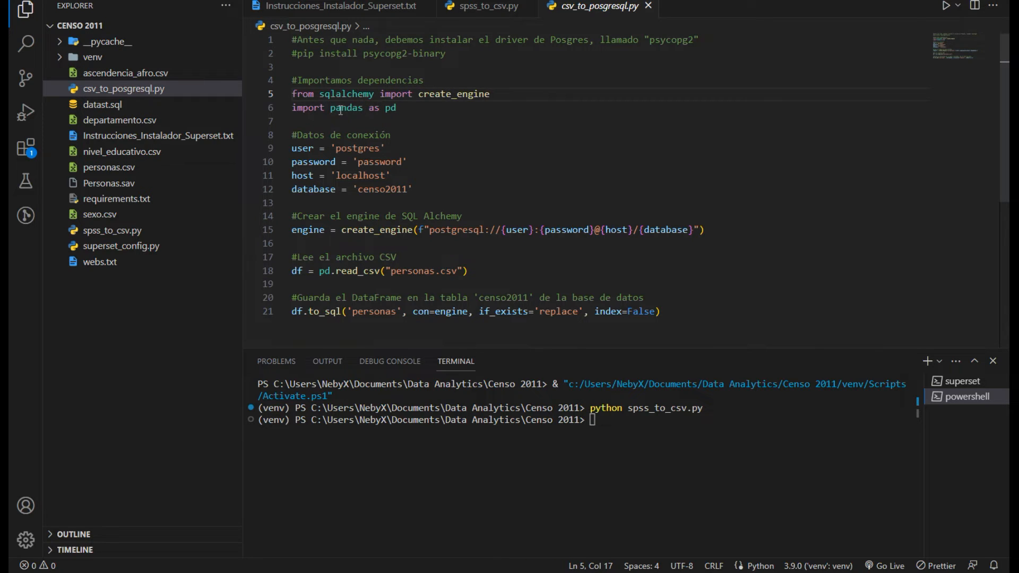
# Examine the df.to_sql line that writes the dataframe to the personas table.
pyautogui.scroll(-1, 460, 175)
pyautogui.scroll(1, 460, 175)
pyautogui.click(395, 151)
pyautogui.moveTo(298, 312); pyautogui.dragTo(343, 311)
pyautogui.click(348, 313)
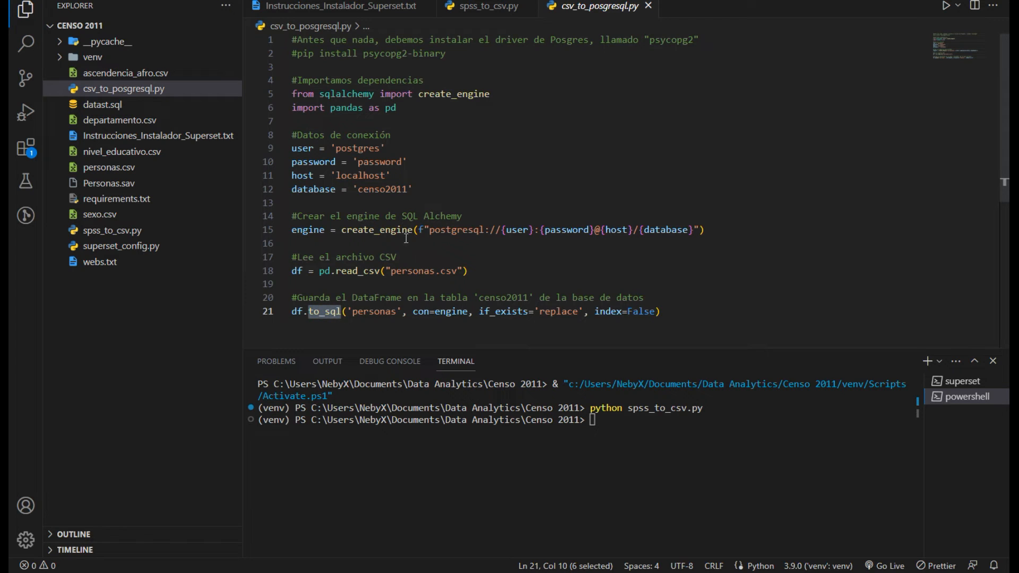
pyautogui.click(403, 256)
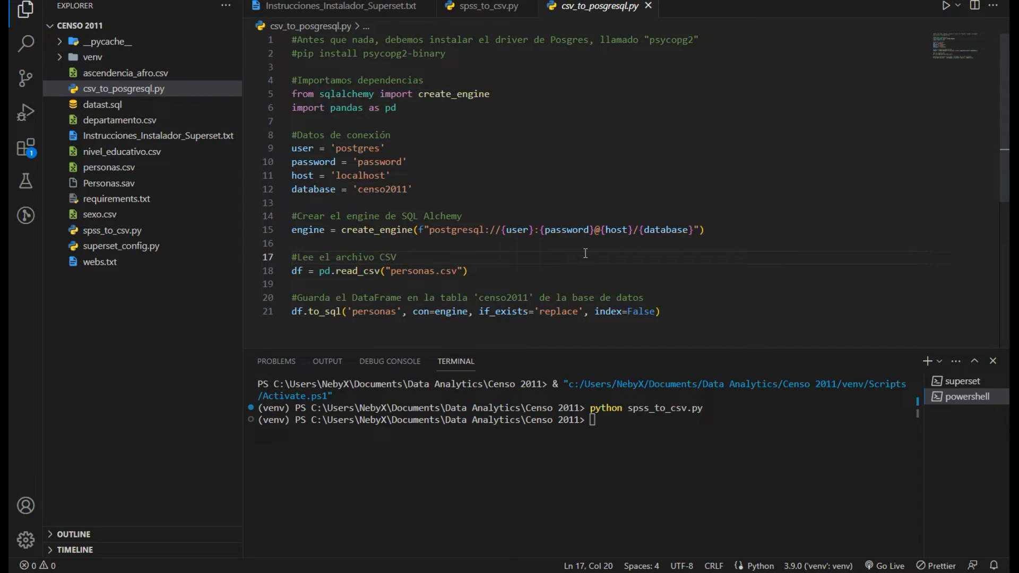
# Examine the script's full import block and the psycopg2-binary driver installation note above it.
pyautogui.click(502, 180)
pyautogui.click(641, 154)
pyautogui.click(367, 107)
pyautogui.click(408, 129)
pyautogui.moveTo(293, 98); pyautogui.dragTo(398, 109)
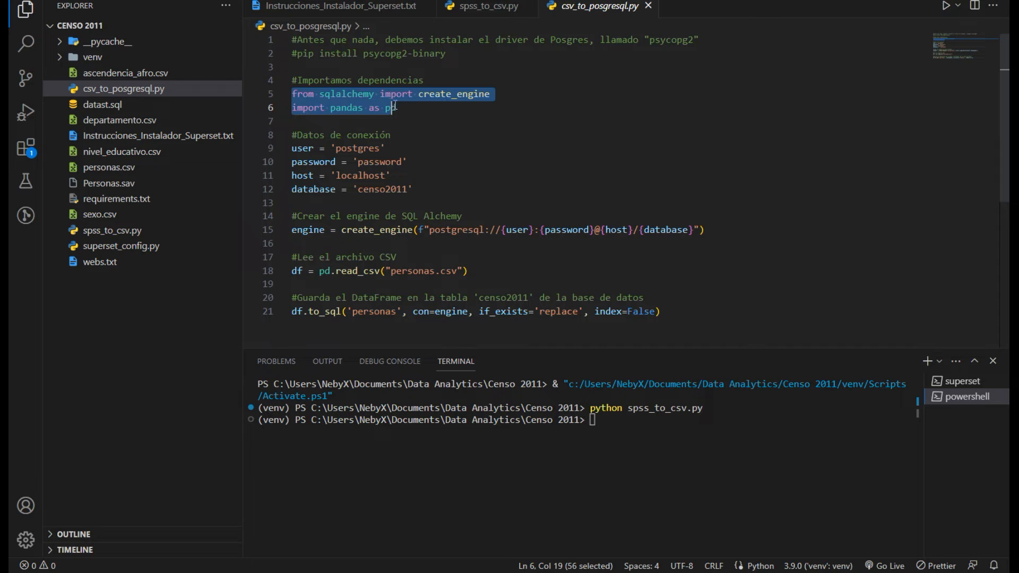
pyautogui.click(411, 122)
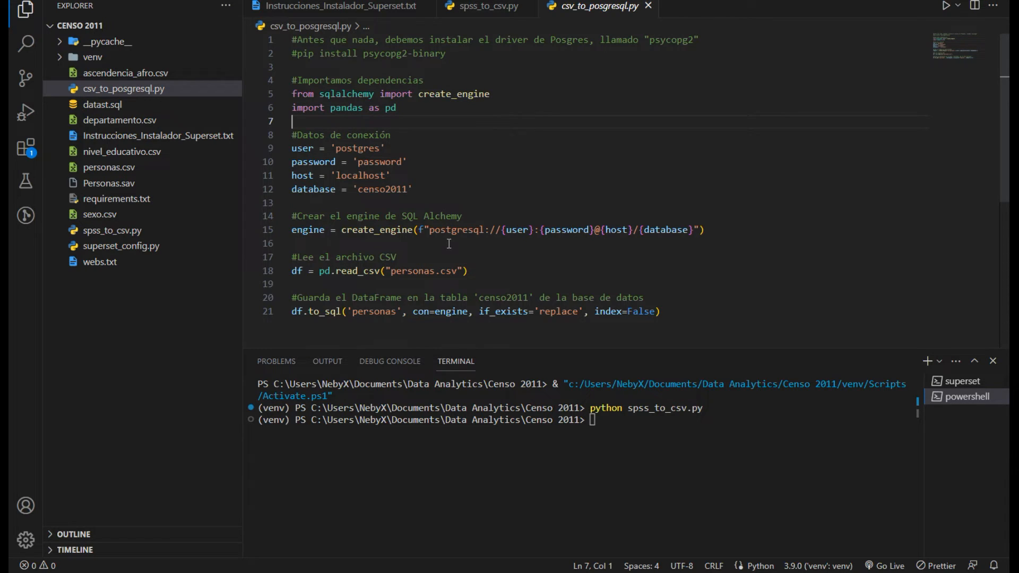
pyautogui.click(312, 85)
pyautogui.click(413, 95)
pyautogui.moveTo(449, 53); pyautogui.dragTo(293, 40)
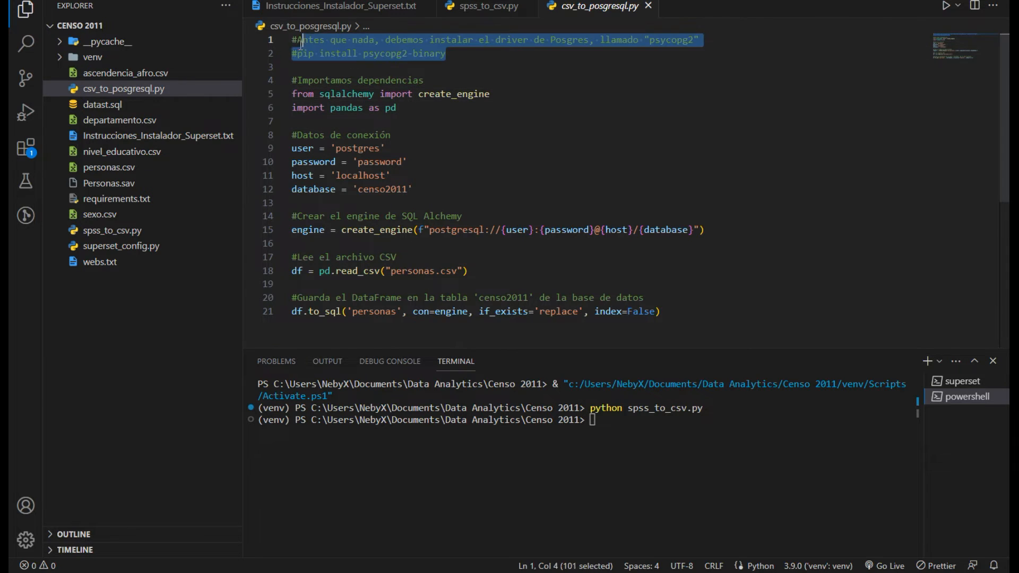
pyautogui.click(399, 68)
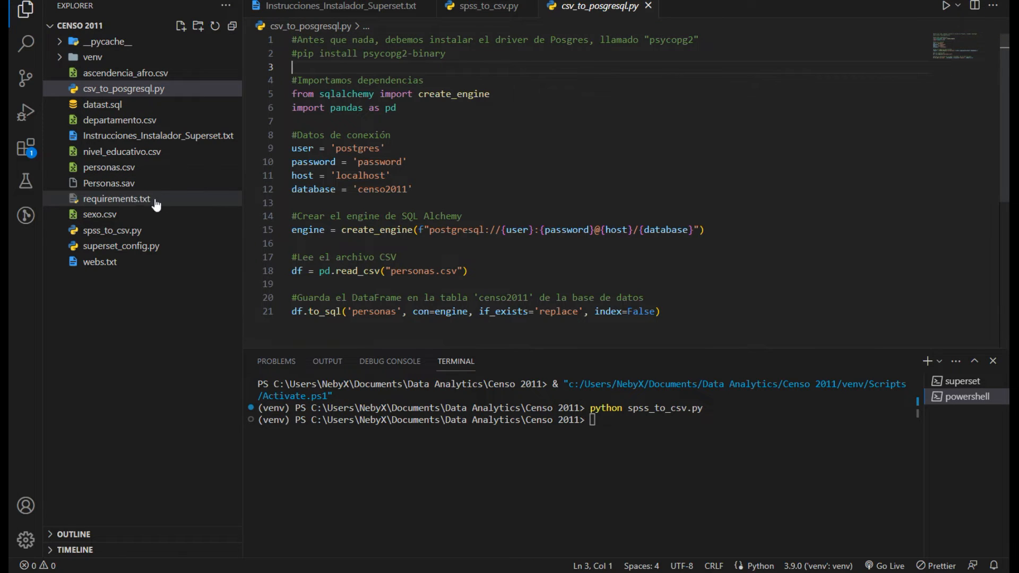
pyautogui.click(440, 125)
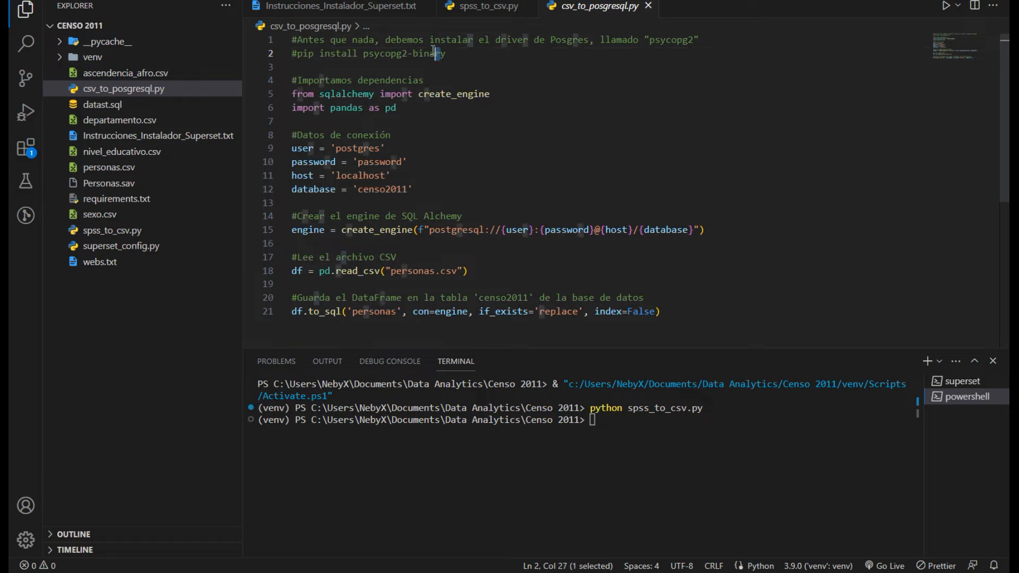
pyautogui.moveTo(446, 53); pyautogui.dragTo(303, 53)
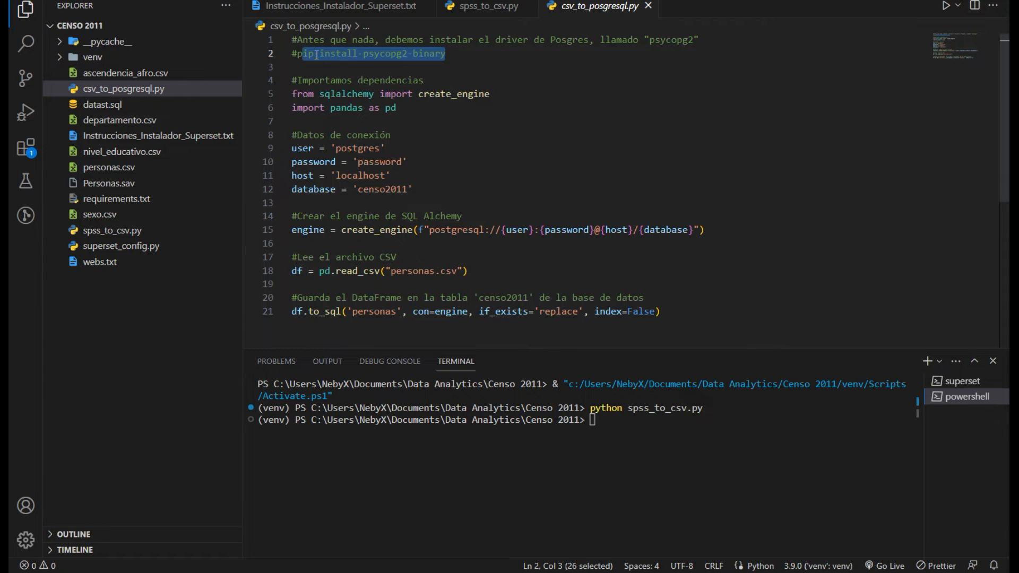
# Examine the create_engine function imported from sqlalchemy and where the script uses it.
pyautogui.click(421, 78)
pyautogui.click(440, 110)
pyautogui.moveTo(298, 94); pyautogui.dragTo(481, 94)
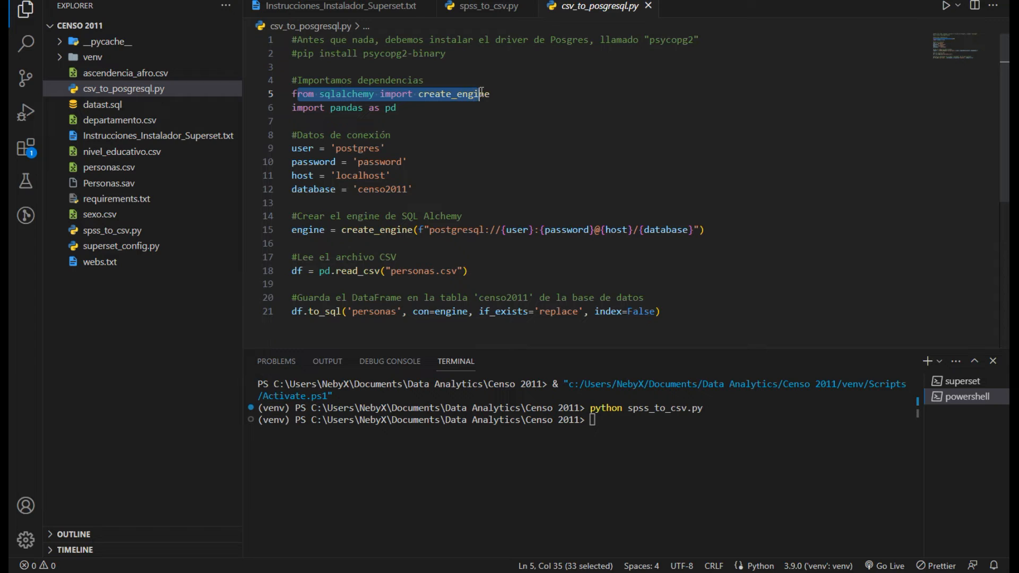
pyautogui.click(453, 120)
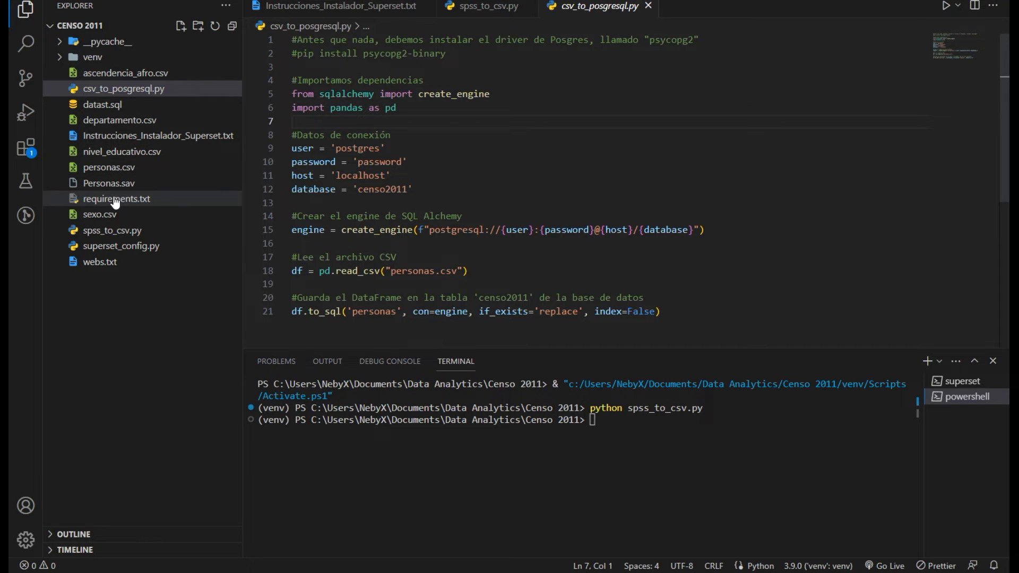
pyautogui.click(424, 94)
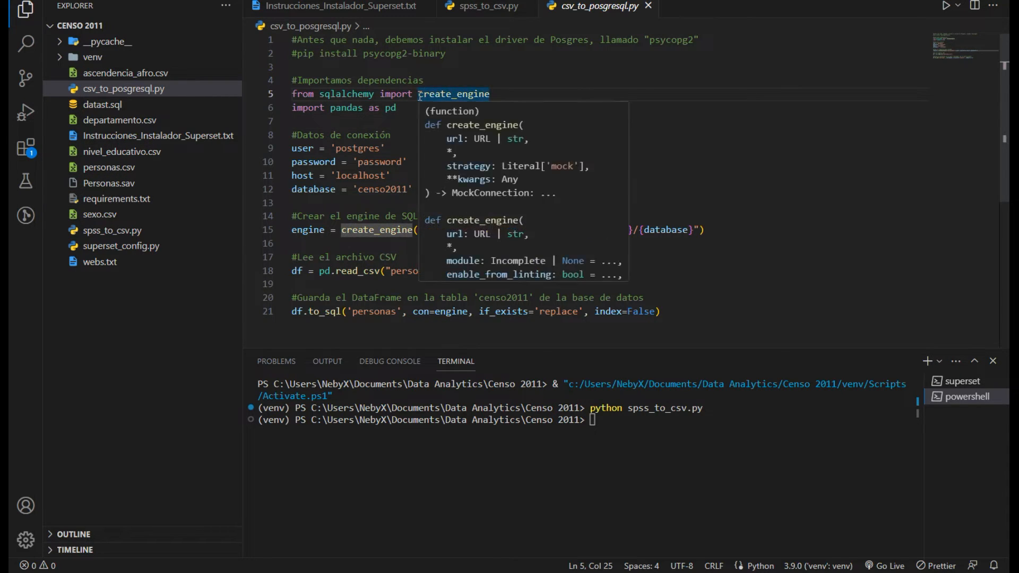
pyautogui.moveTo(419, 94); pyautogui.dragTo(492, 93)
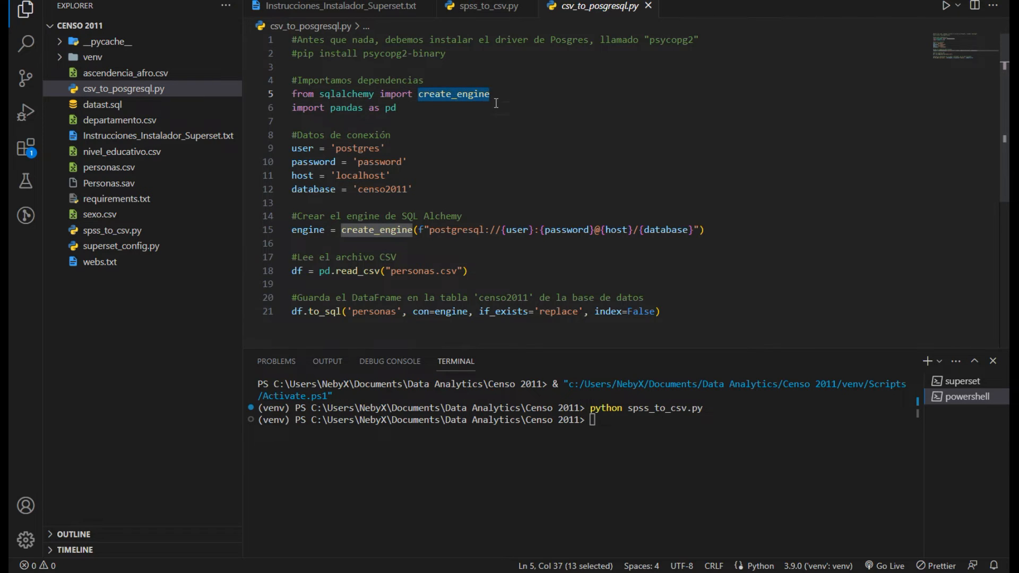
pyautogui.press('Down')
pyautogui.press('Down')
pyautogui.press('Down')
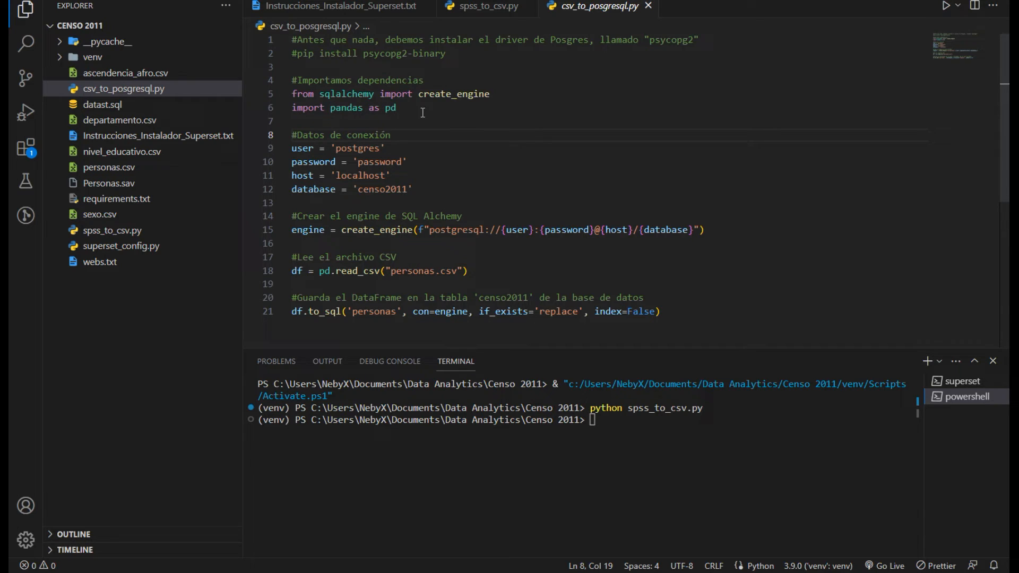
# Examine the script's PostgreSQL connection settings for user, password, host and database.
pyautogui.click(297, 137)
pyautogui.doubleClick(339, 147)
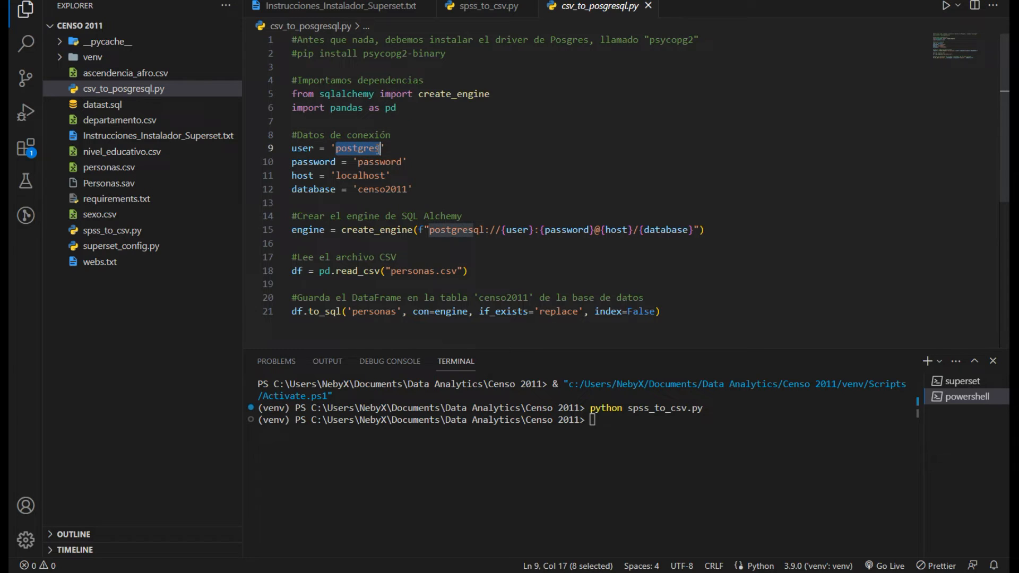
pyautogui.press('Down')
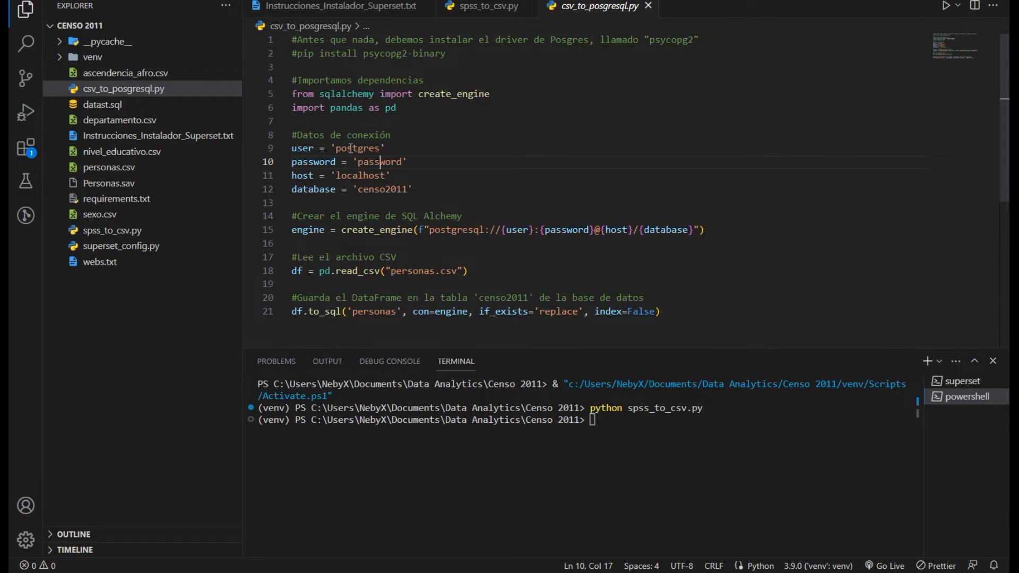
pyautogui.click(356, 162)
pyautogui.moveTo(358, 162); pyautogui.dragTo(403, 162)
pyautogui.click(452, 179)
pyautogui.click(363, 189)
pyautogui.moveTo(338, 176); pyautogui.dragTo(385, 175)
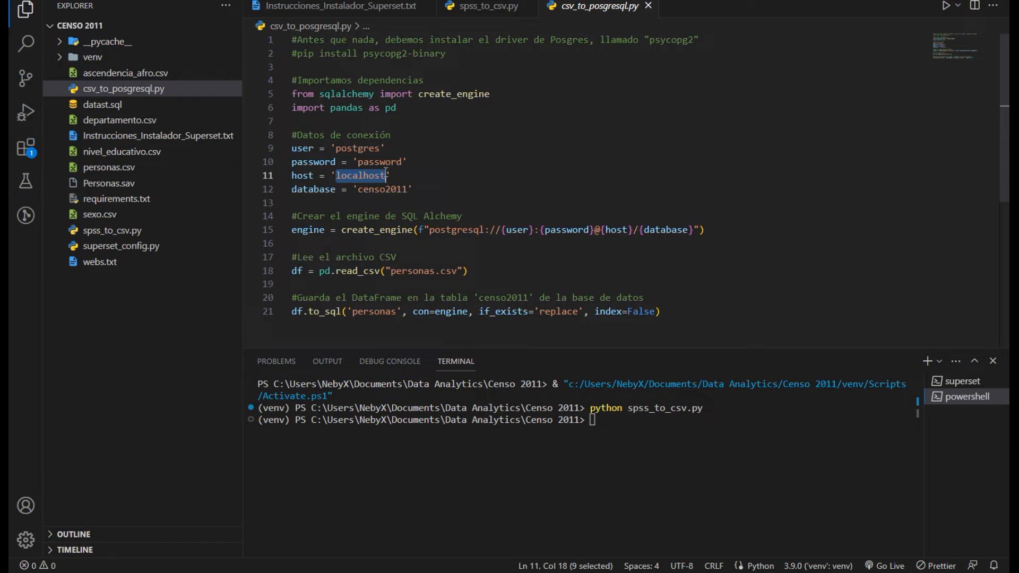
pyautogui.click(423, 180)
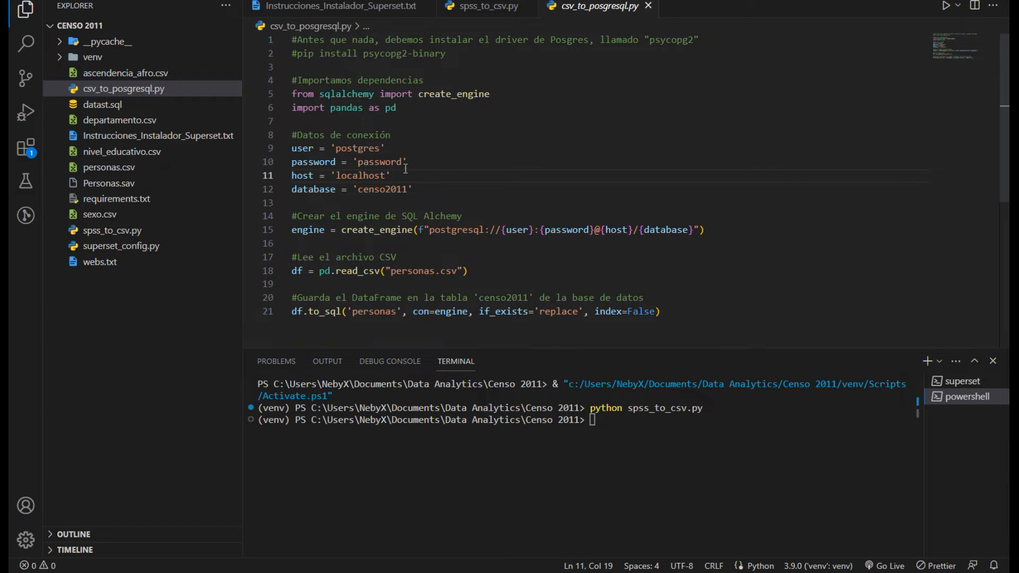
pyautogui.click(363, 190)
pyautogui.moveTo(358, 190); pyautogui.dragTo(403, 189)
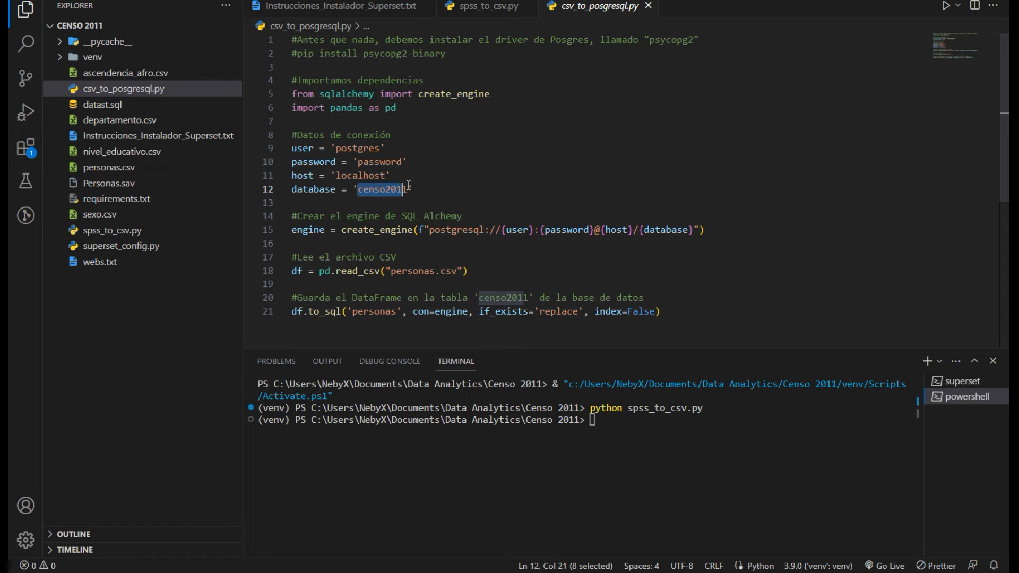
# Examine the SQLAlchemy engine creation line and the CSV reading line in csv_to_posgresql.py.
pyautogui.click(386, 218)
pyautogui.moveTo(342, 231); pyautogui.dragTo(745, 227)
pyautogui.click(462, 258)
pyautogui.click(746, 228)
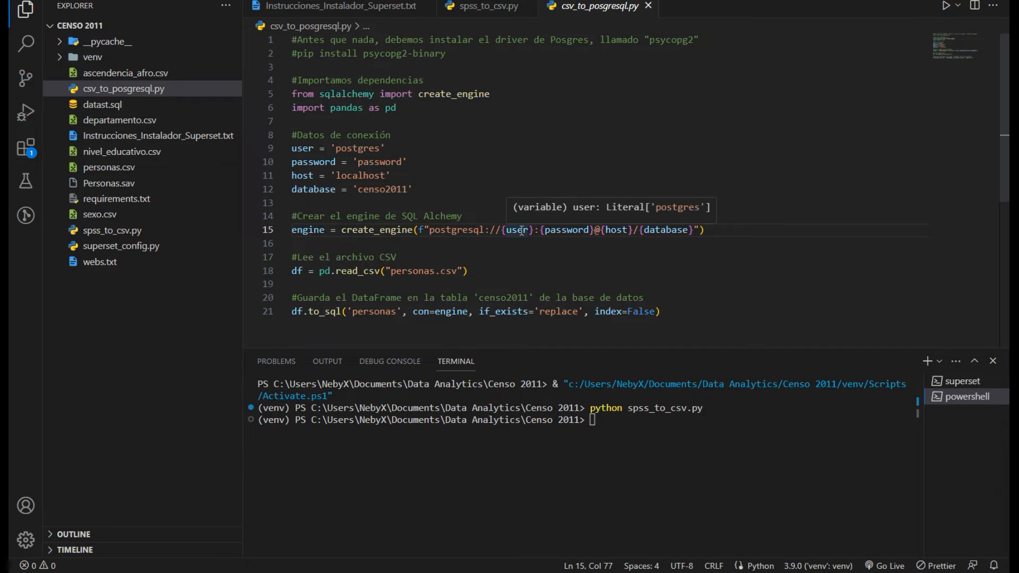
pyautogui.moveTo(523, 230)
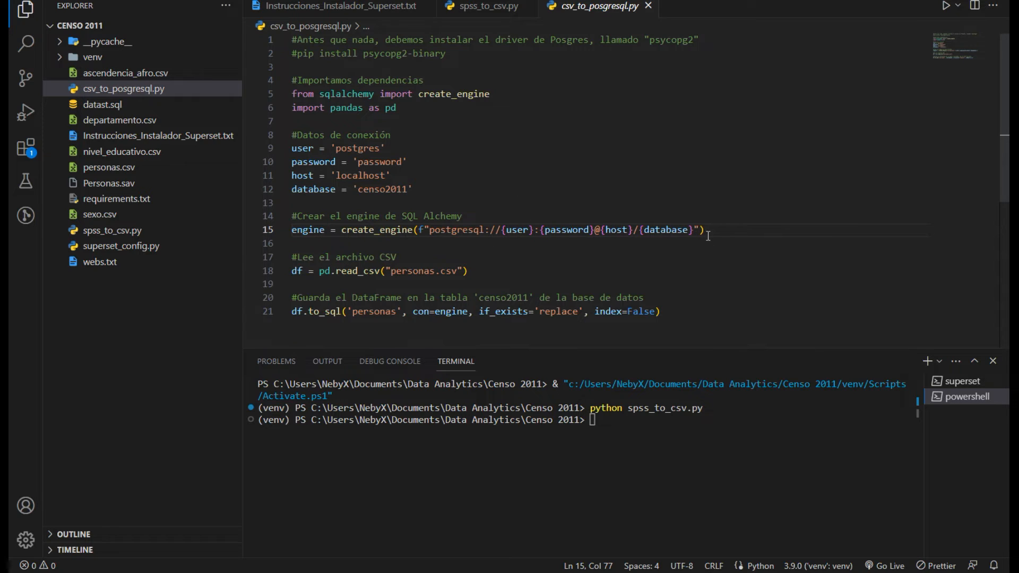
pyautogui.moveTo(714, 229); pyautogui.dragTo(282, 229)
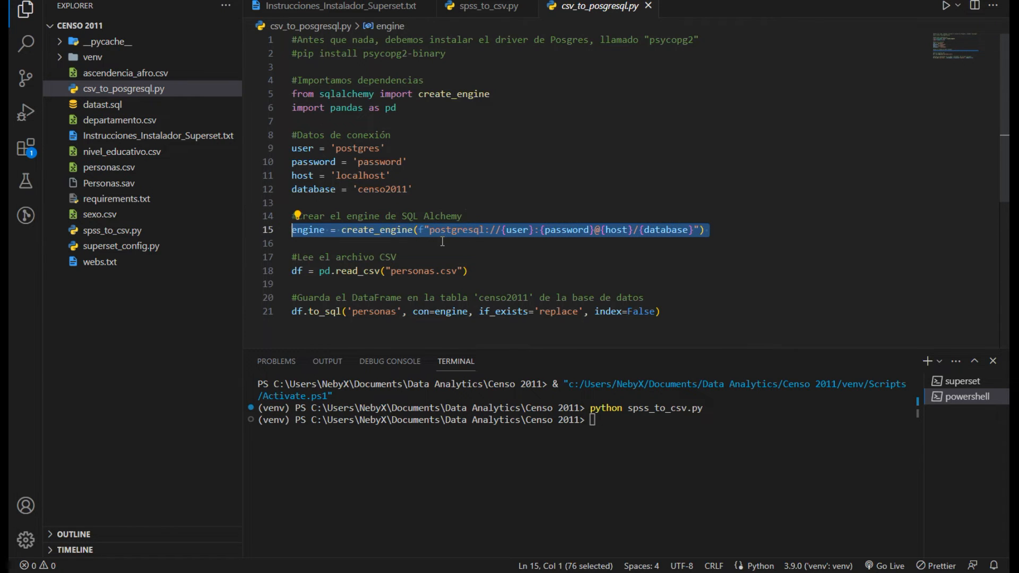
pyautogui.press('Down')
pyautogui.moveTo(298, 271); pyautogui.dragTo(504, 272)
pyautogui.click(504, 271)
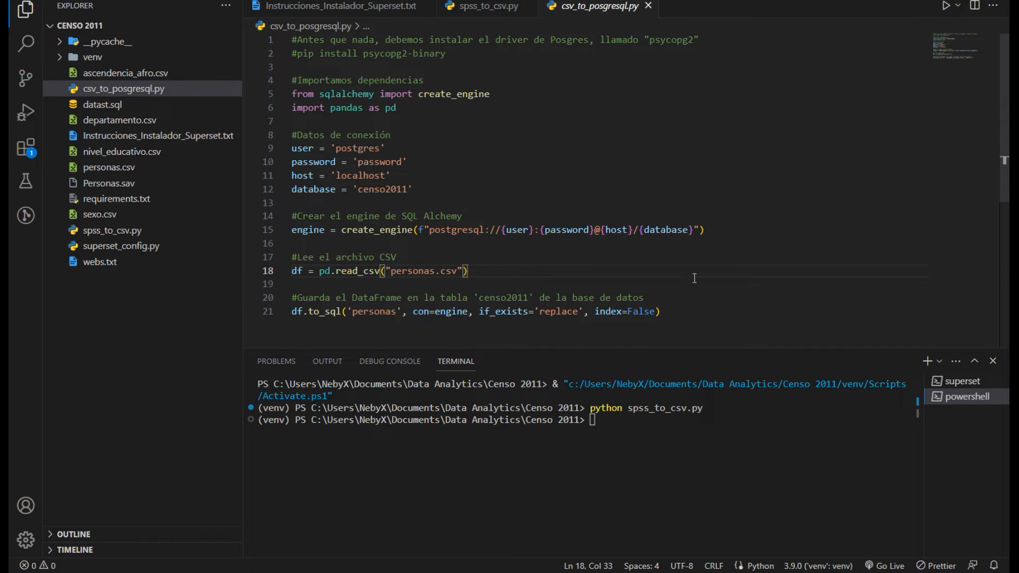
pyautogui.click(473, 230)
pyautogui.write('python')
pyautogui.hotkey('ctrl', 'z')
# Run the csv_to_posgresql.py script with Python in the powershell terminal.
pyautogui.click(636, 423)
pyautogui.write('python ')
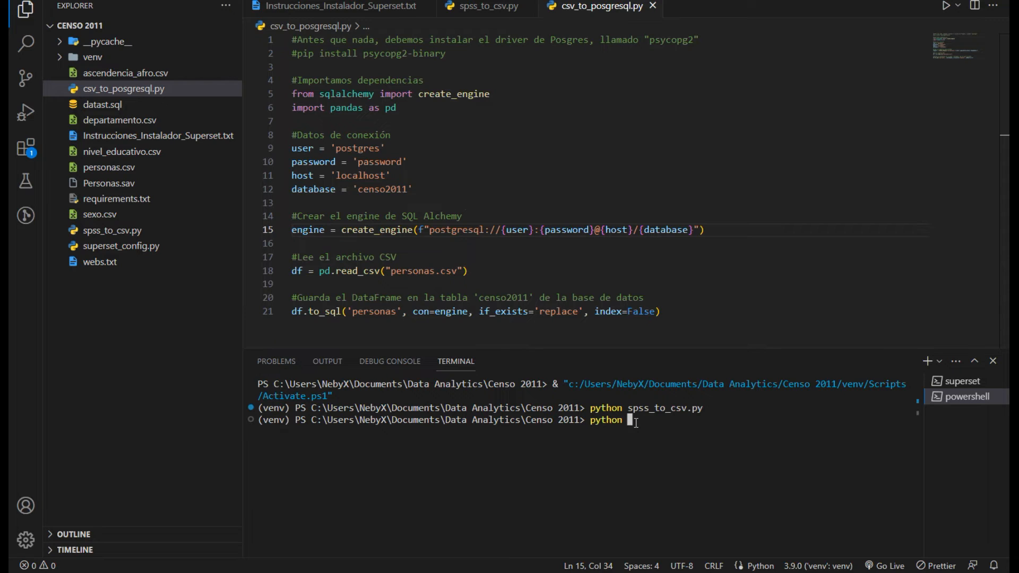
pyautogui.write('csv_to_posgresql')
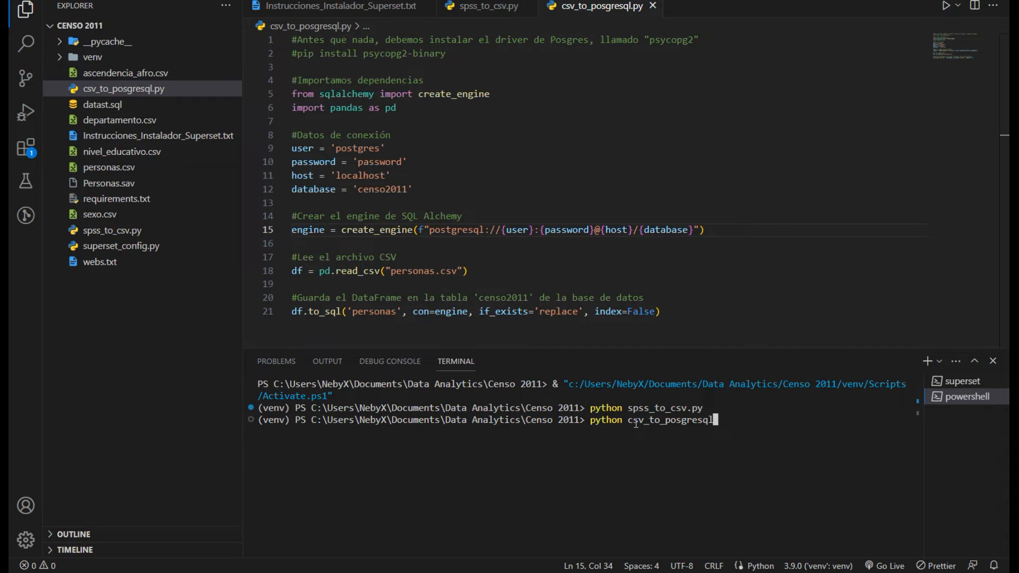
pyautogui.write('.py')
pyautogui.press('Return')
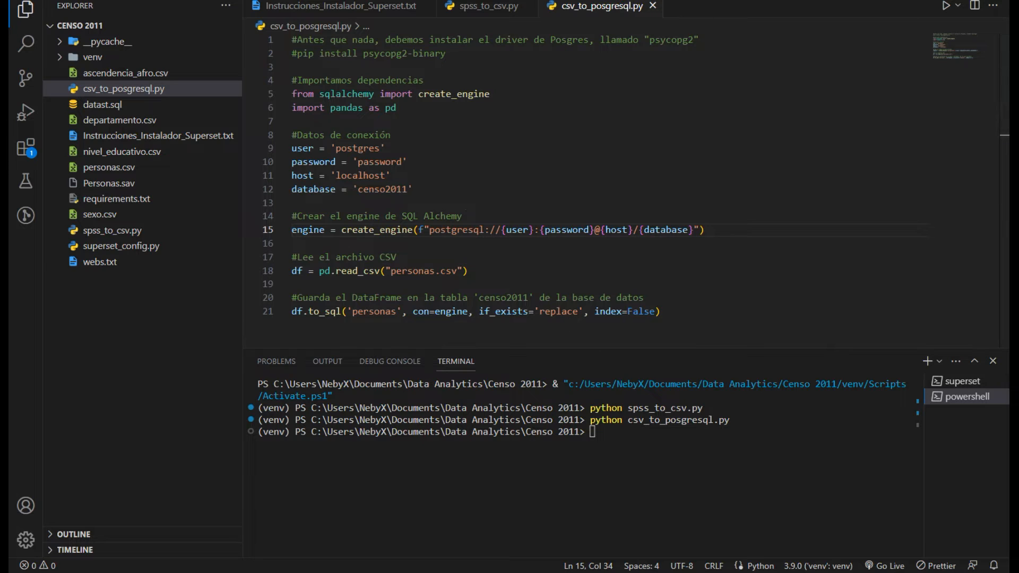
# Switch to pgAdmin and refresh the PostgreSQL 13 server.
pyautogui.hotkey('alt', 'Tab')
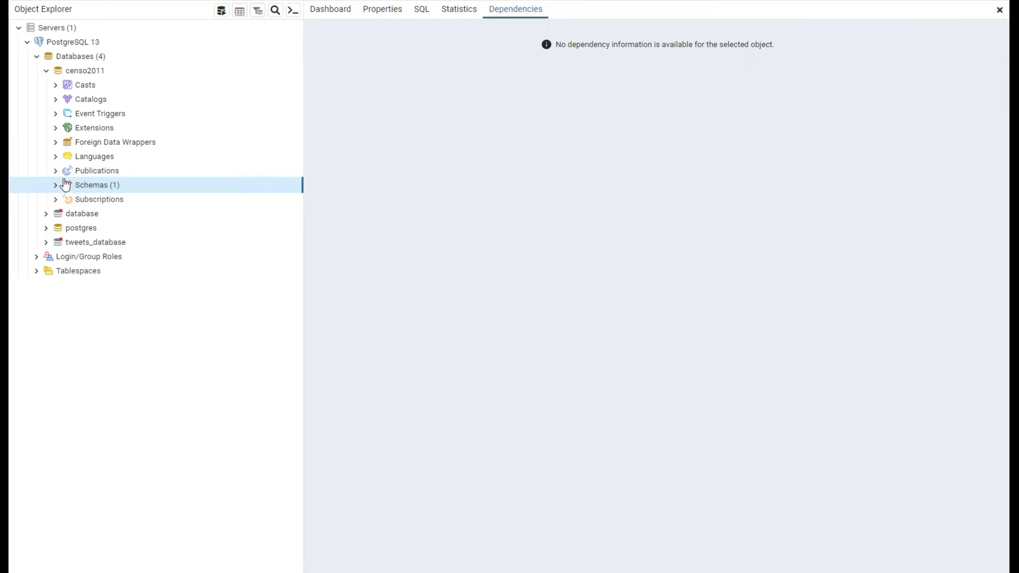
pyautogui.rightClick(81, 47)
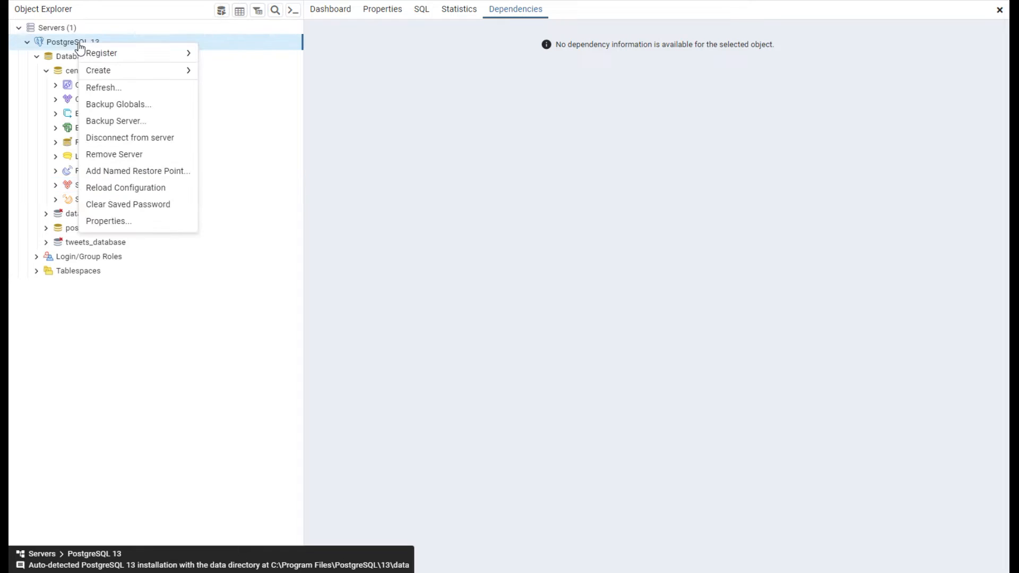
pyautogui.click(102, 87)
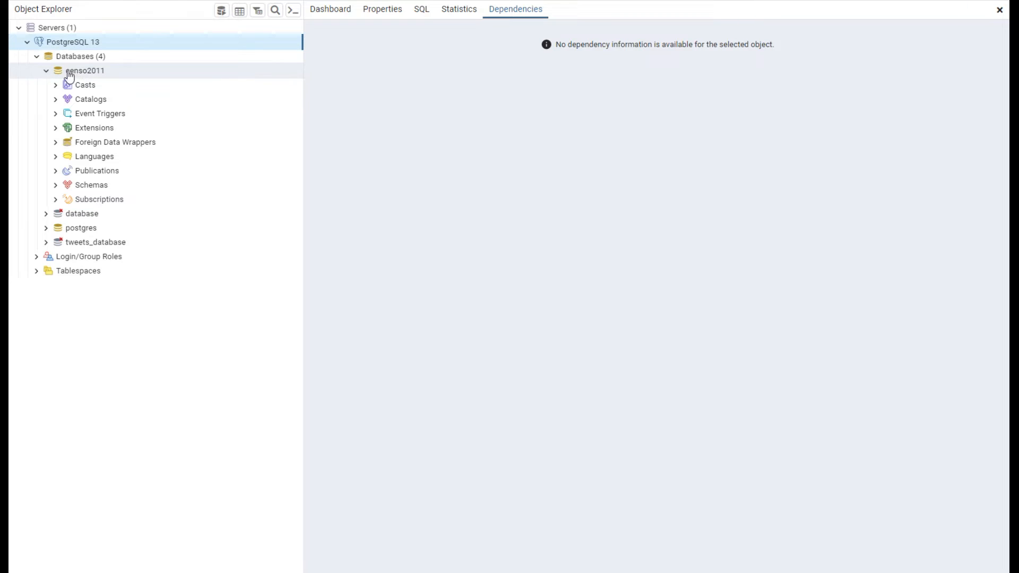
# Locate the personas table in the public schema of censo2011 and look through its column list, collapsing the list when done.
pyautogui.click(56, 187)
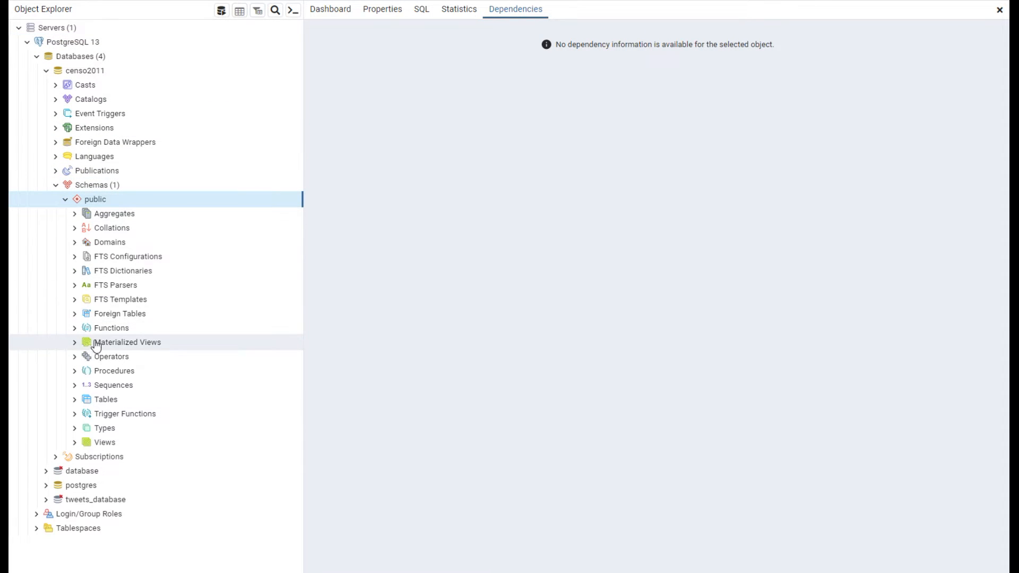
pyautogui.click(73, 400)
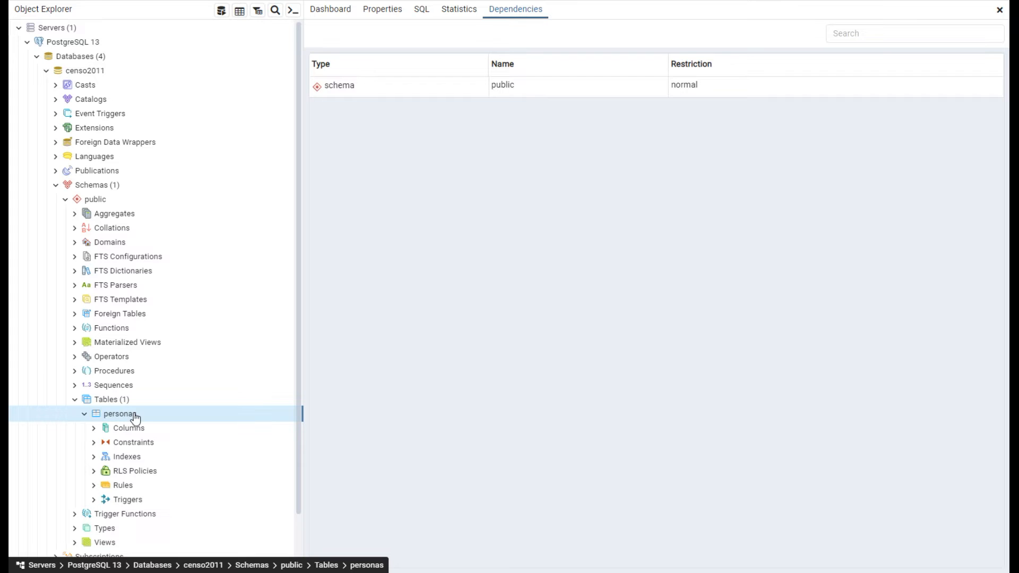
pyautogui.click(93, 429)
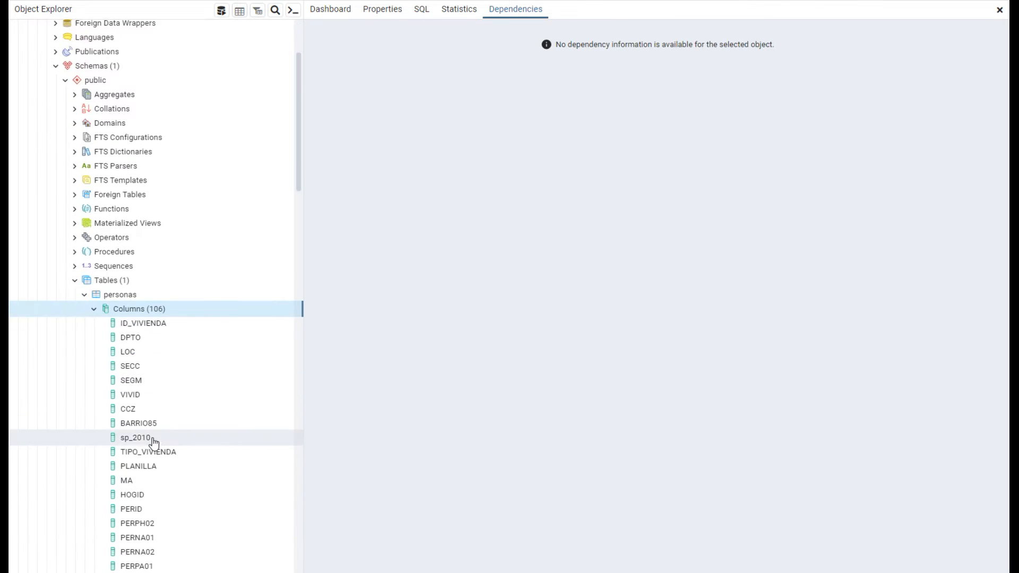
pyautogui.scroll(-20, 154, 442)
pyautogui.scroll(20, 147, 433)
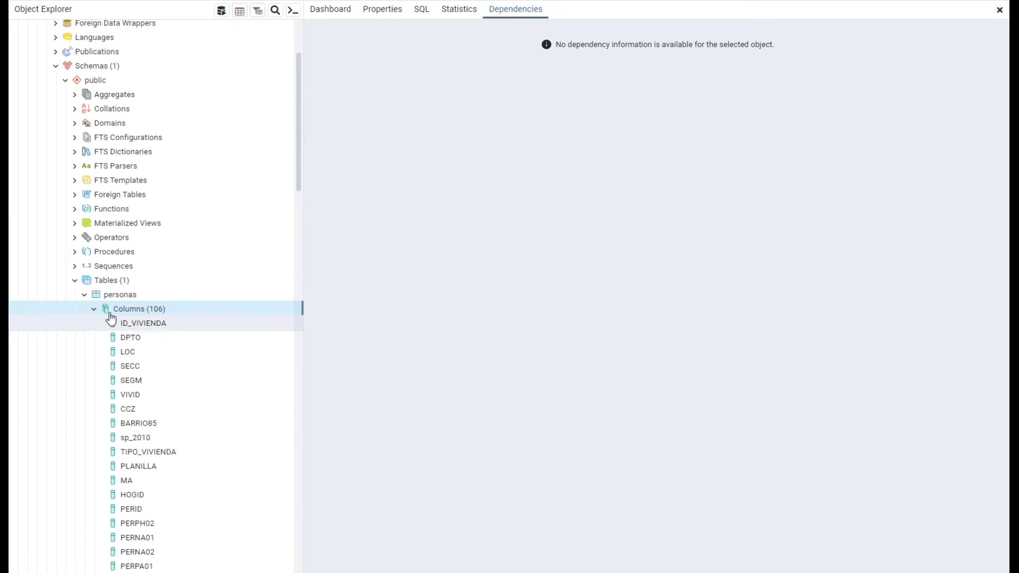
pyautogui.click(94, 309)
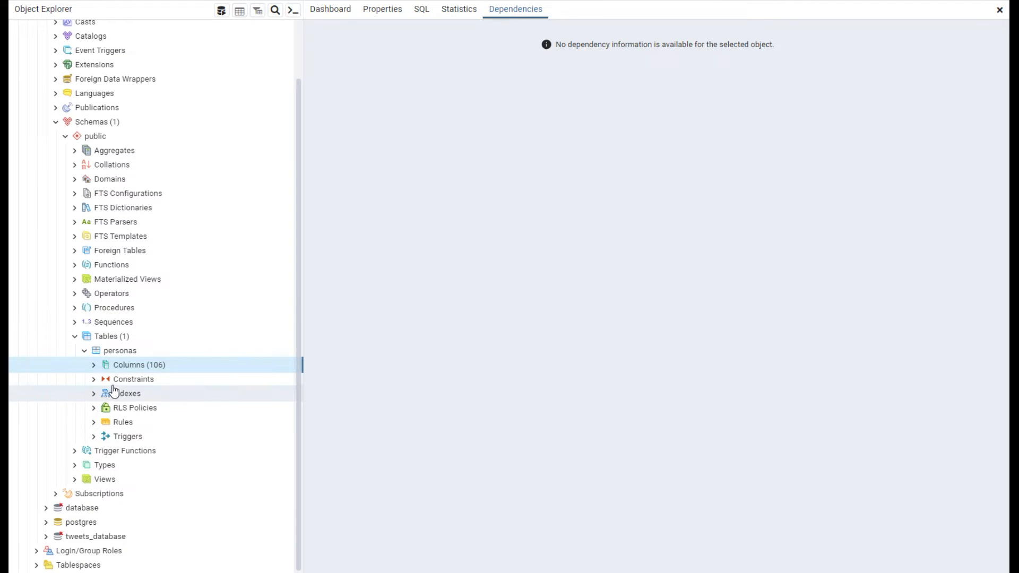
# Open all rows of the personas table and review the query behind them.
pyautogui.rightClick(112, 355)
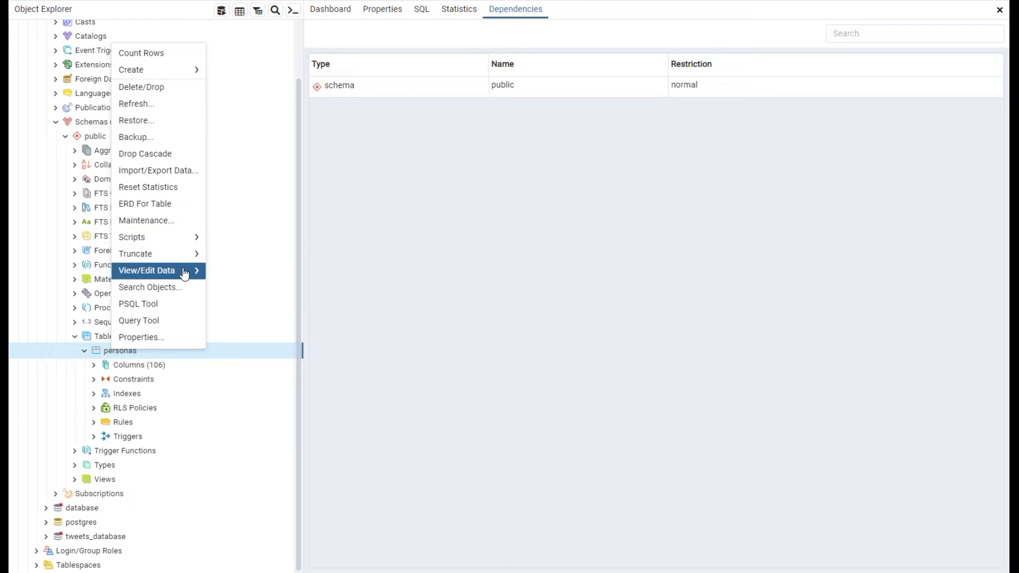
pyautogui.moveTo(184, 273)
pyautogui.rightClick(108, 355)
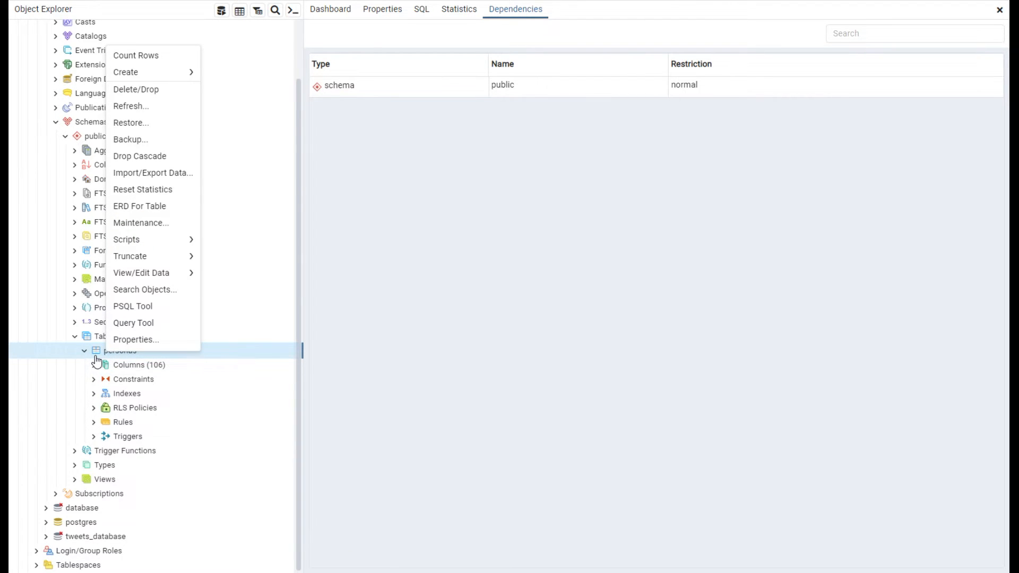
pyautogui.rightClick(98, 354)
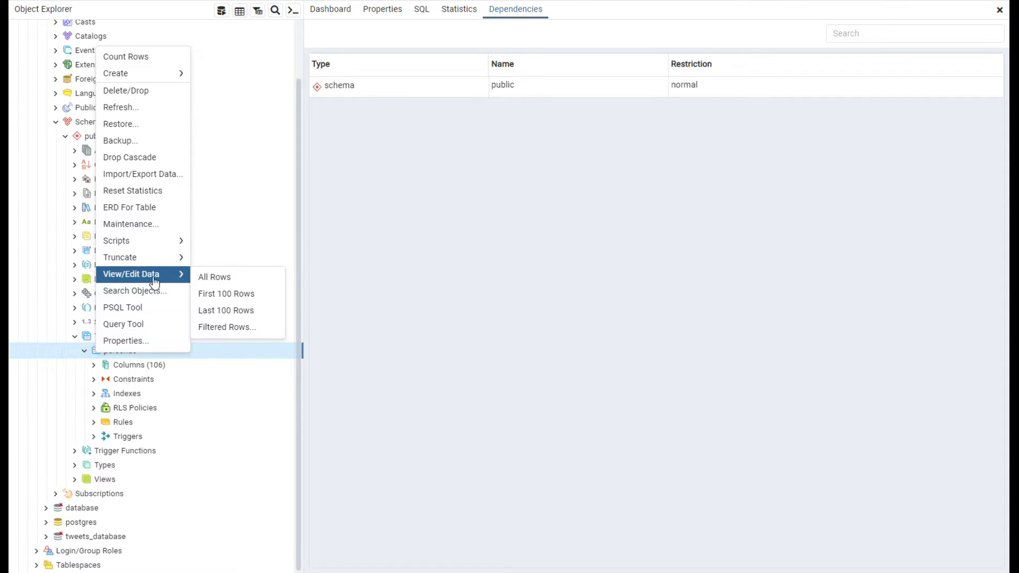
pyautogui.click(238, 280)
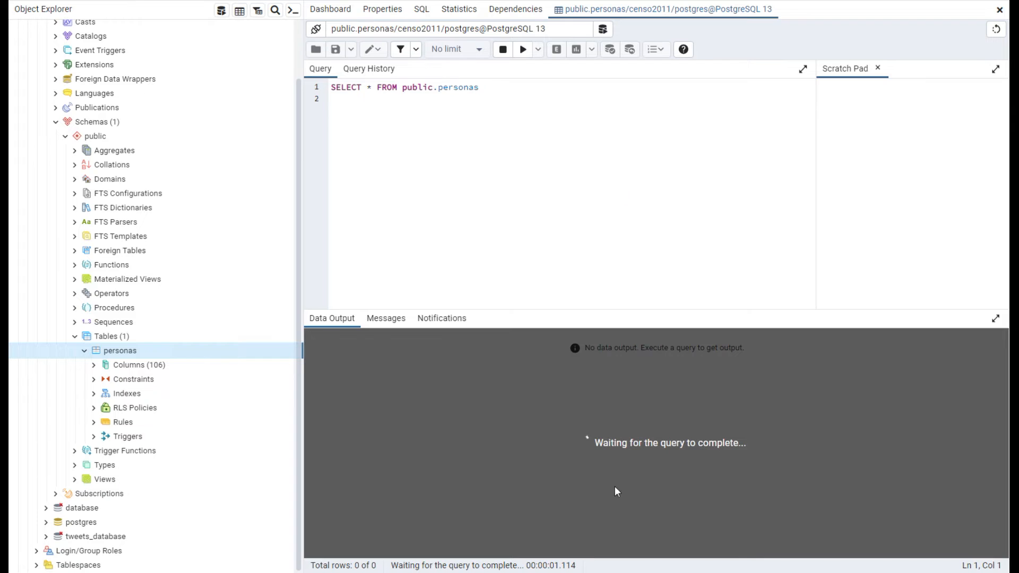
pyautogui.moveTo(333, 89); pyautogui.dragTo(477, 91)
pyautogui.click(481, 92)
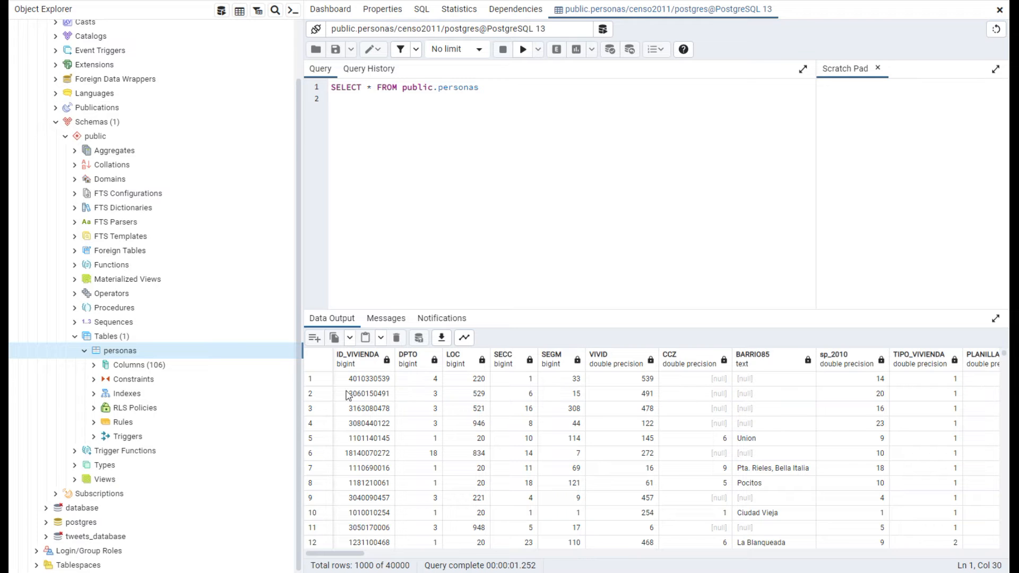
# Browse the rows and columns of the personas query output, returning to the first columns.
pyautogui.scroll(-1, 515, 432)
pyautogui.scroll(-7, 515, 431)
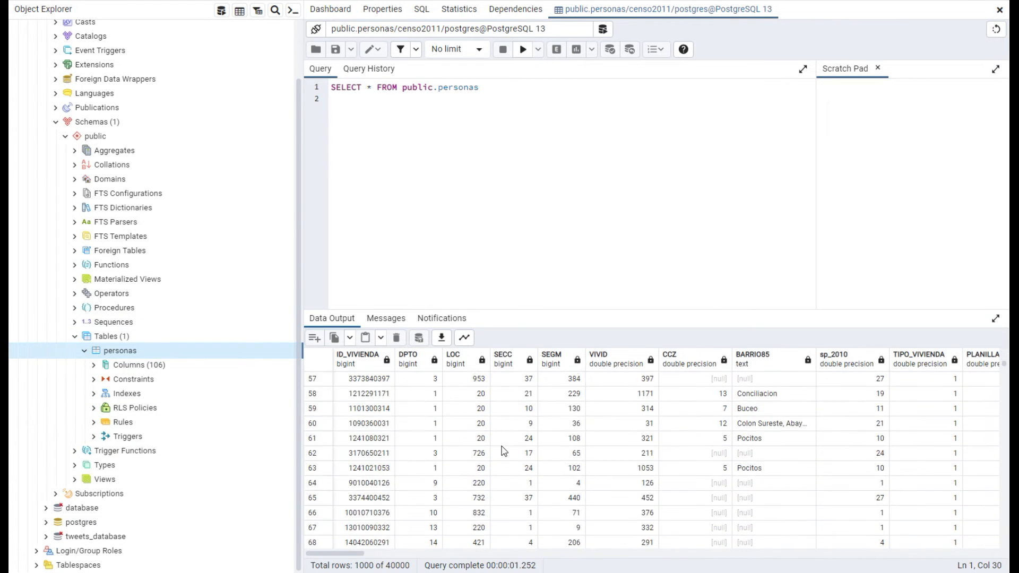
pyautogui.scroll(8, 503, 450)
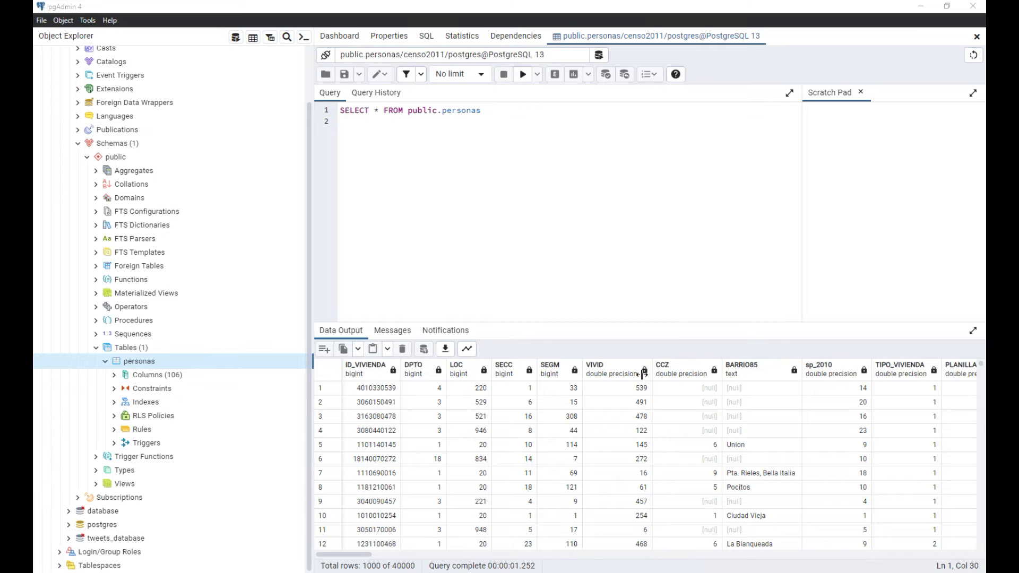
pyautogui.moveTo(373, 557); pyautogui.dragTo(615, 561)
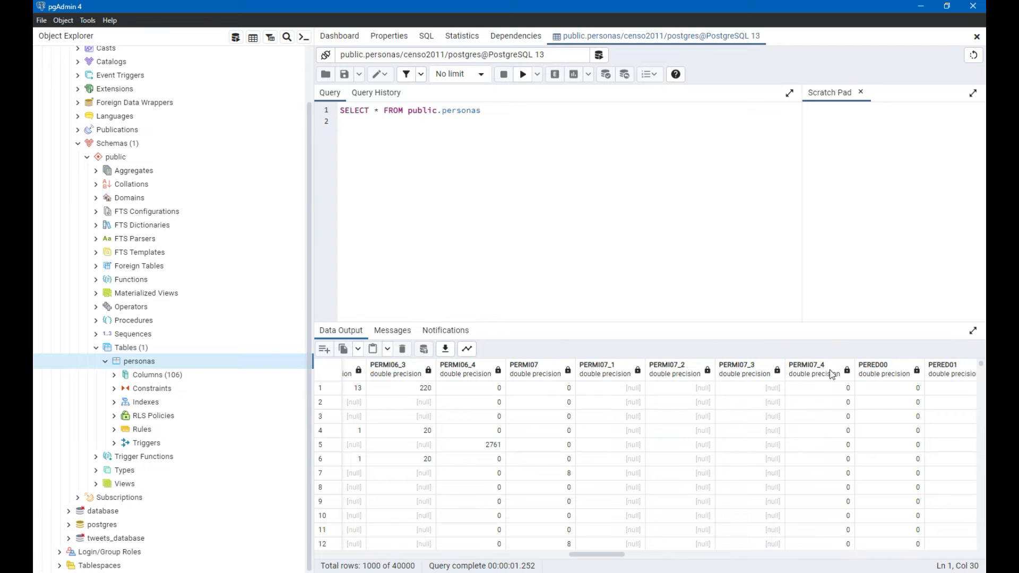
pyautogui.moveTo(611, 554); pyautogui.dragTo(332, 569)
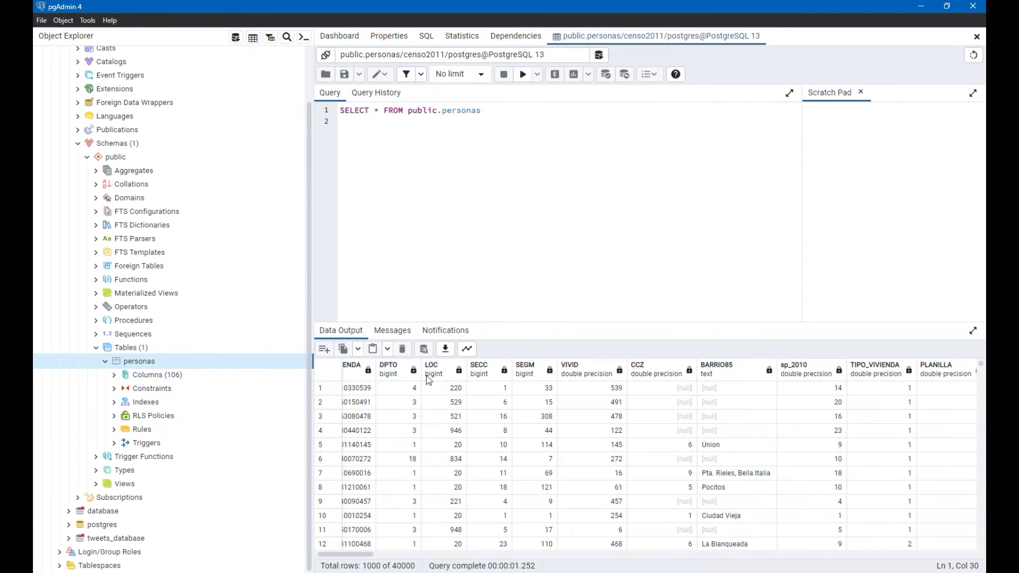
pyautogui.moveTo(359, 553); pyautogui.dragTo(456, 545)
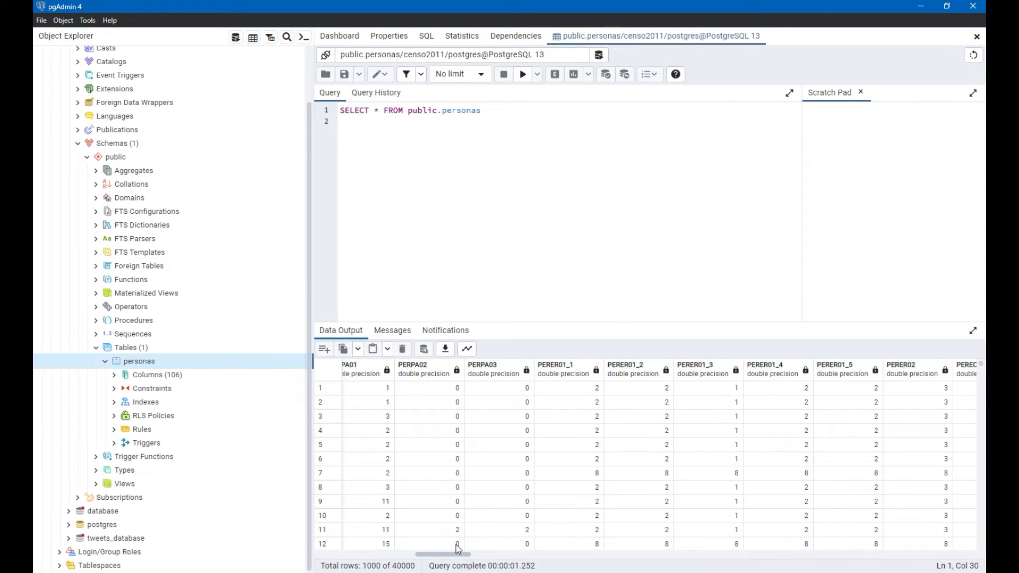
pyautogui.moveTo(456, 545); pyautogui.dragTo(355, 556)
# Switch to Visual Studio Code, open webs.txt and copy the code dictionary URL under "Diccionarios de códigos".
pyautogui.hotkey('alt', 'Tab')
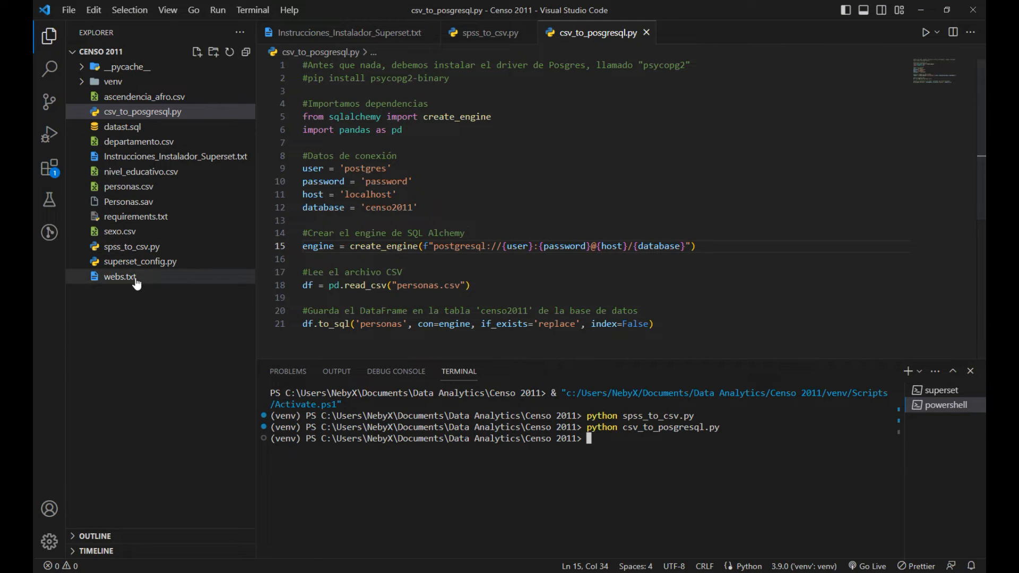
pyautogui.click(127, 277)
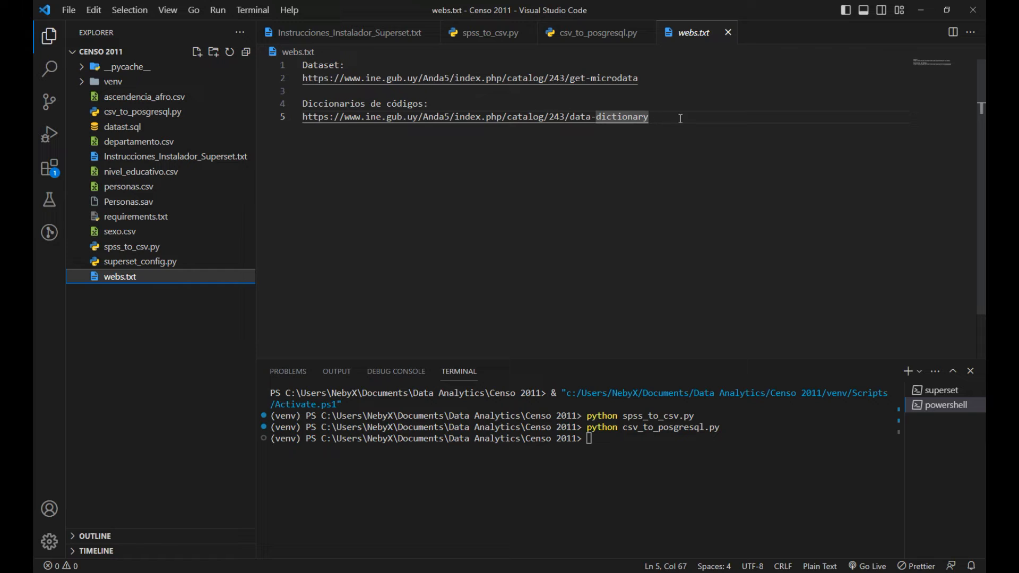
pyautogui.keyDown('shift'); pyautogui.click(309, 118); pyautogui.keyUp('shift')
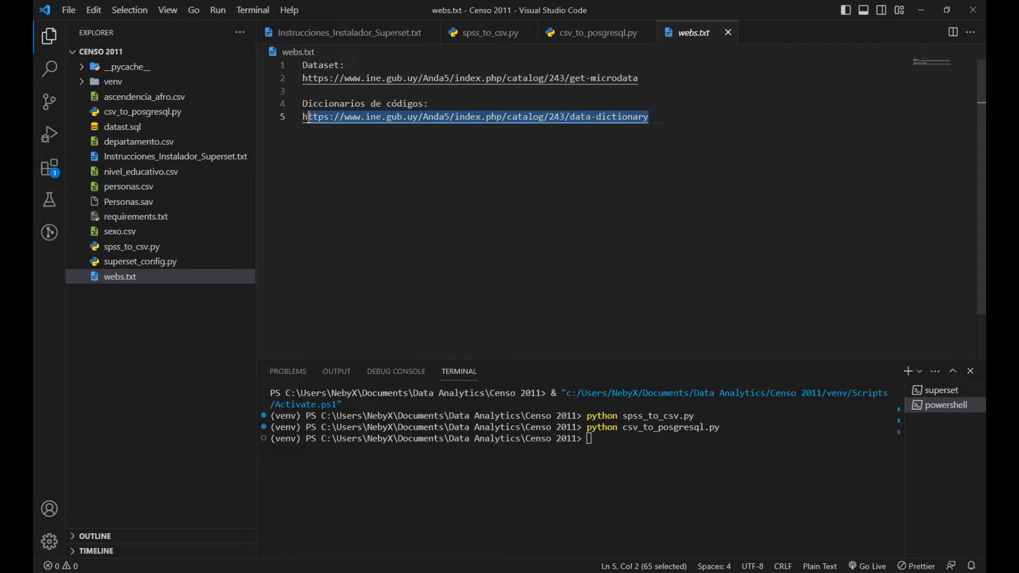
pyautogui.rightClick(342, 117)
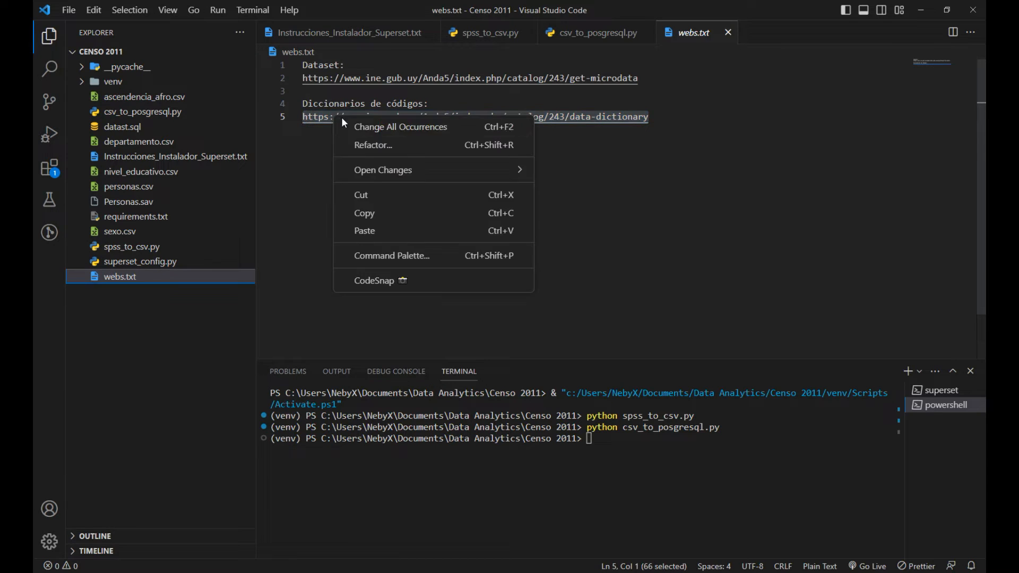
pyautogui.click(387, 218)
# Switch to Firefox and load the copied data-dictionary URL in a new tab.
pyautogui.click(219, 571)
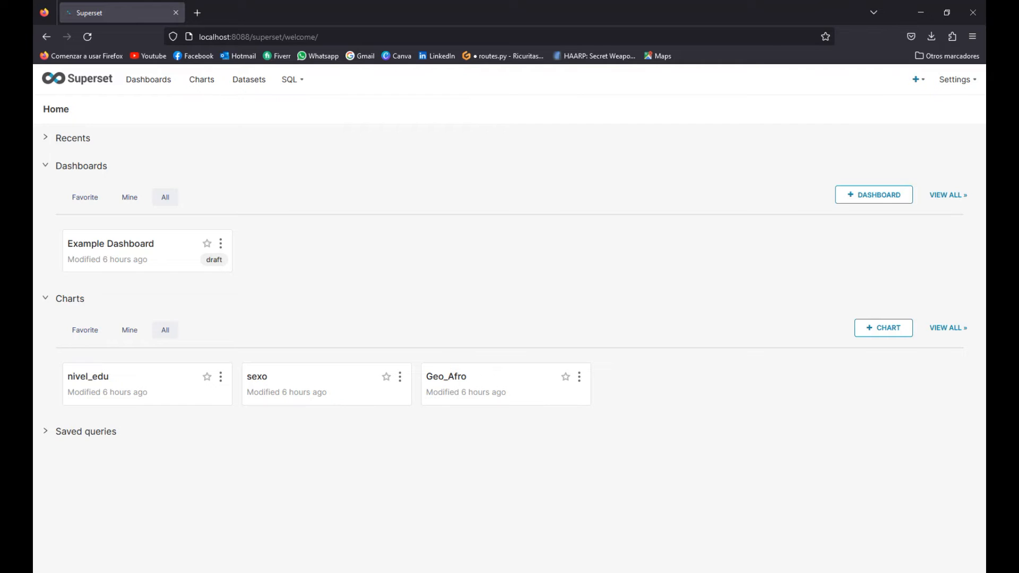
pyautogui.click(198, 12)
pyautogui.rightClick(209, 38)
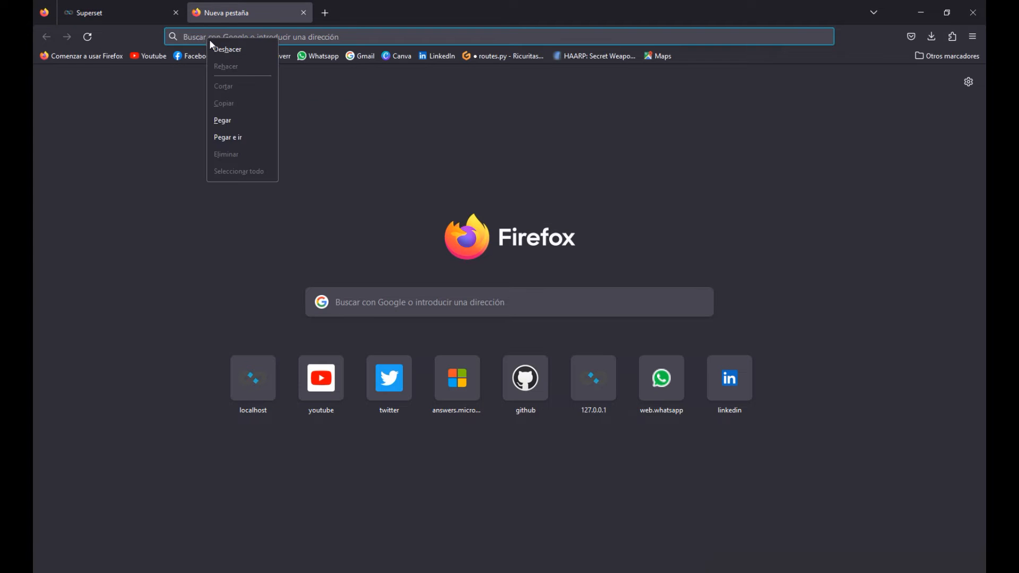
pyautogui.click(256, 123)
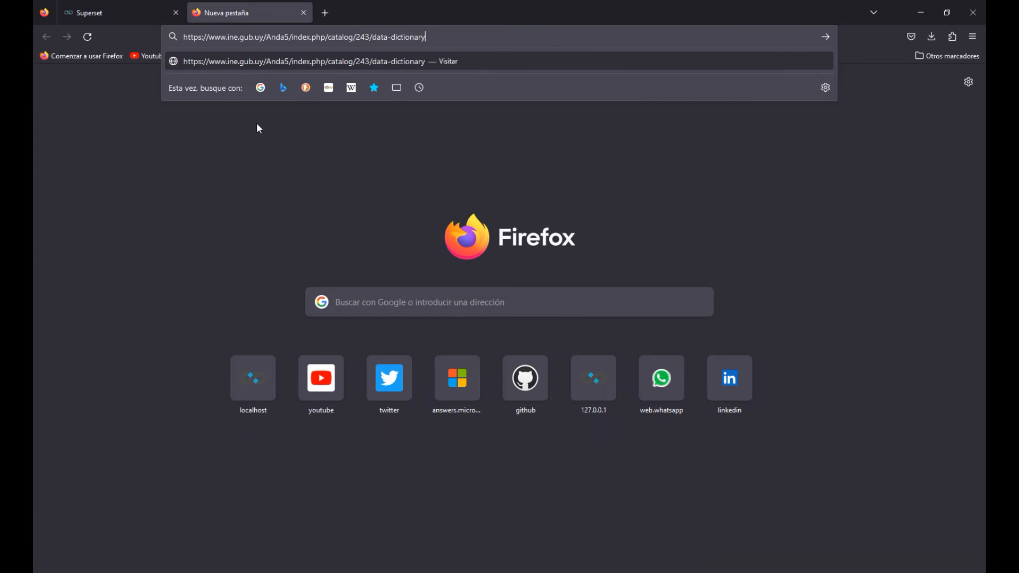
pyautogui.press('Return')
# Examine the "Diccionario de Datos" section of the Censos 2011 page.
pyautogui.scroll(-2, 240, 218)
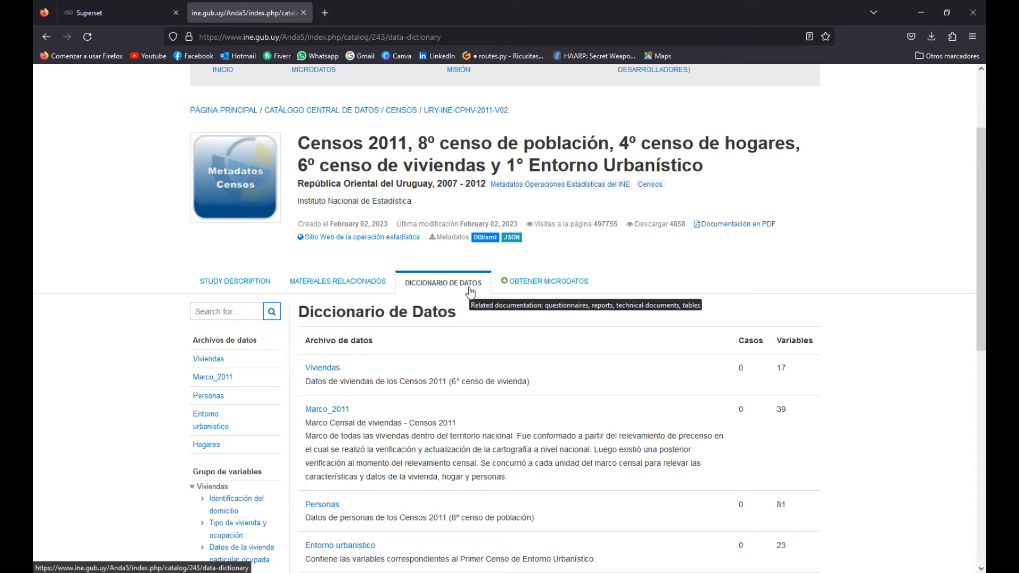
pyautogui.scroll(-1, 425, 299)
pyautogui.moveTo(299, 261)
pyautogui.mouseDown()
pyautogui.moveTo(473, 257)
pyautogui.moveTo(299, 257)
pyautogui.mouseUp()
pyautogui.click(473, 257)
pyautogui.click(336, 257)
pyautogui.click(516, 267)
pyautogui.click(413, 255)
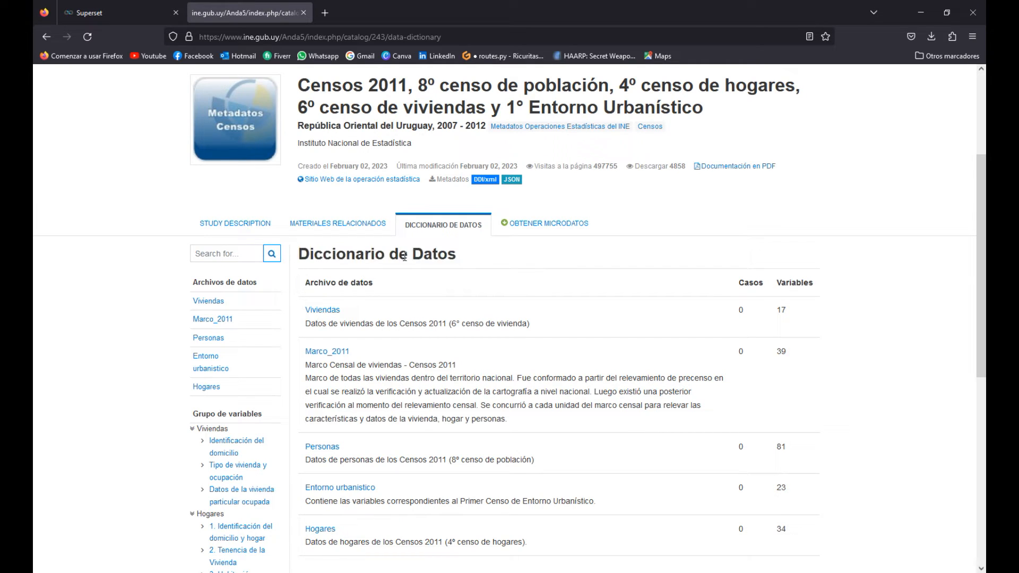
pyautogui.moveTo(303, 253); pyautogui.dragTo(461, 256)
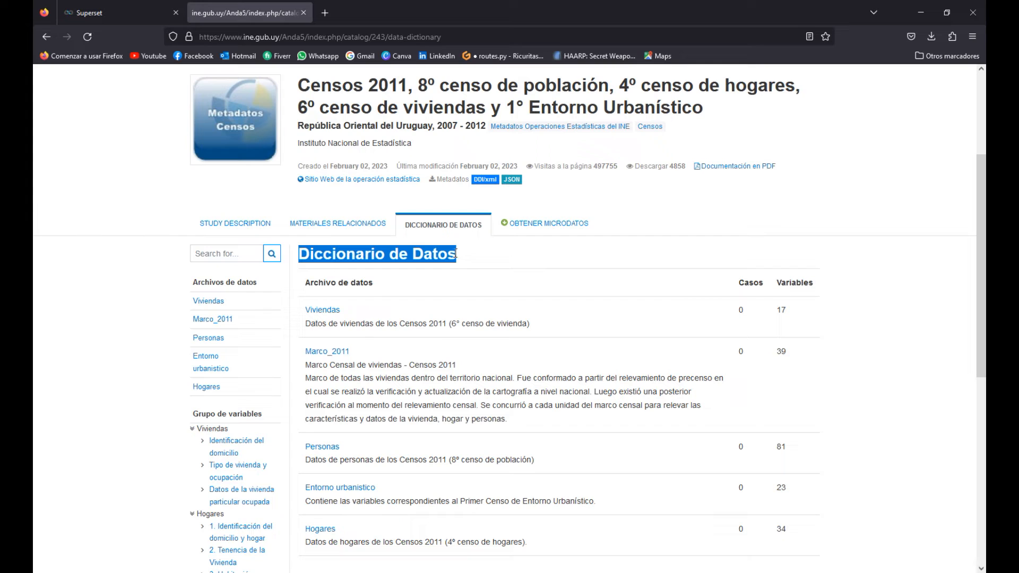
# Open the Personas data file from the "Diccionario de Datos" listing.
pyautogui.moveTo(457, 252)
pyautogui.mouseDown()
pyautogui.moveTo(301, 253)
pyautogui.moveTo(460, 260)
pyautogui.moveTo(298, 260)
pyautogui.moveTo(457, 255)
pyautogui.mouseUp()
pyautogui.click(311, 249)
pyautogui.click(460, 259)
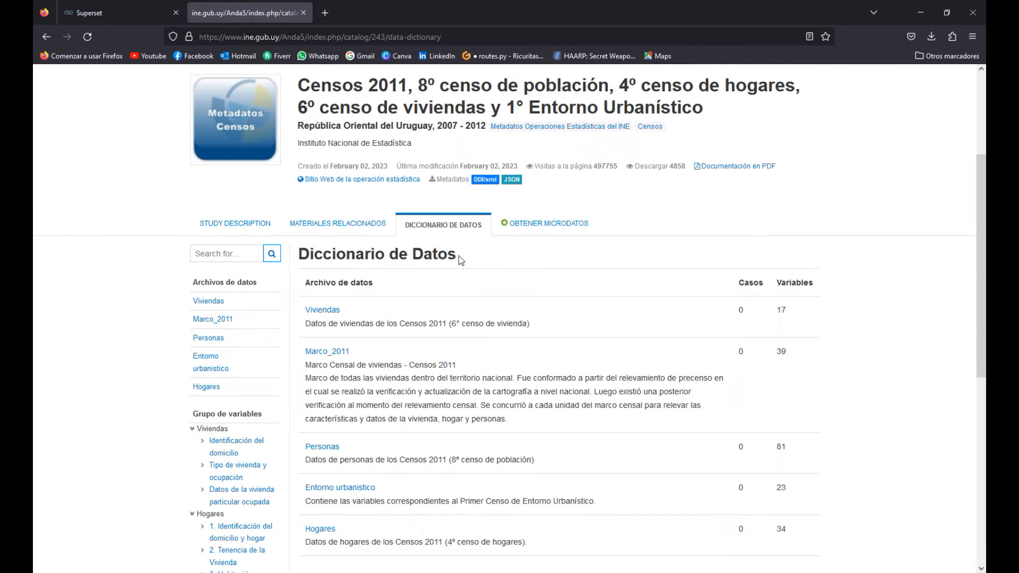
pyautogui.scroll(-2, 460, 260)
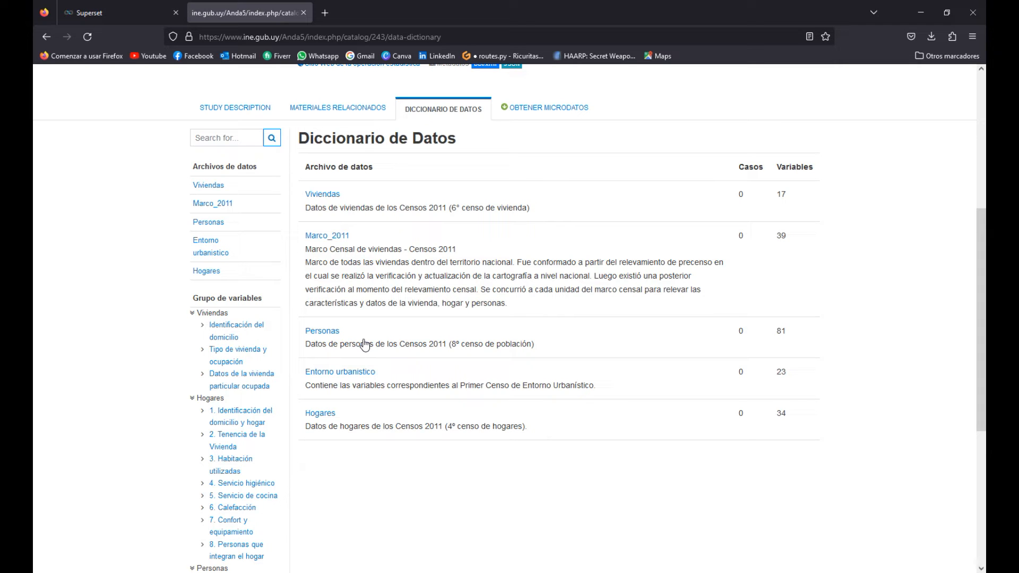
pyautogui.click(332, 334)
# Examine the full list of variables in the Personas data file, from DPTO through PERFM02_r, and return to its beginning.
pyautogui.scroll(-3, 440, 319)
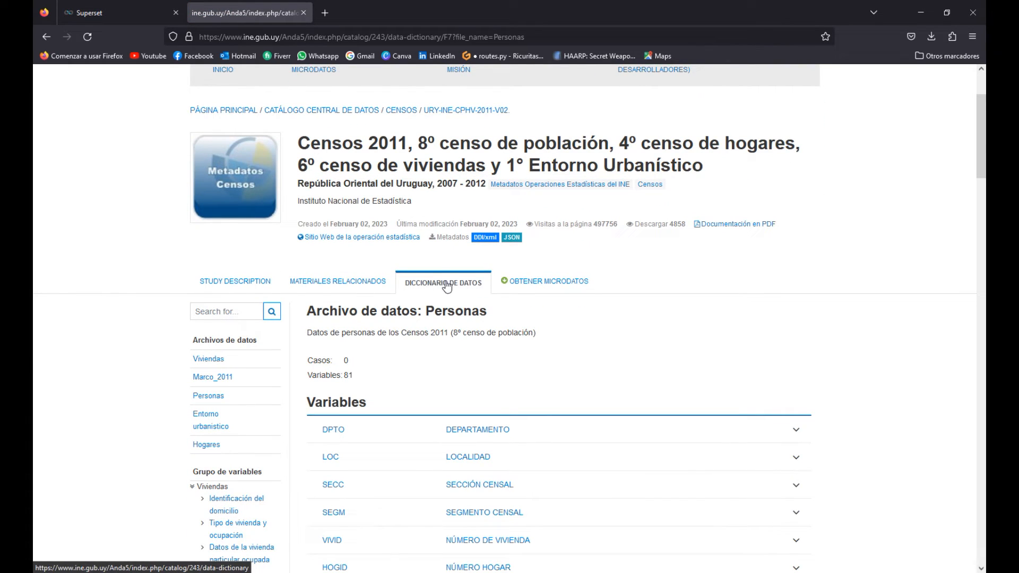
pyautogui.scroll(-3, 541, 307)
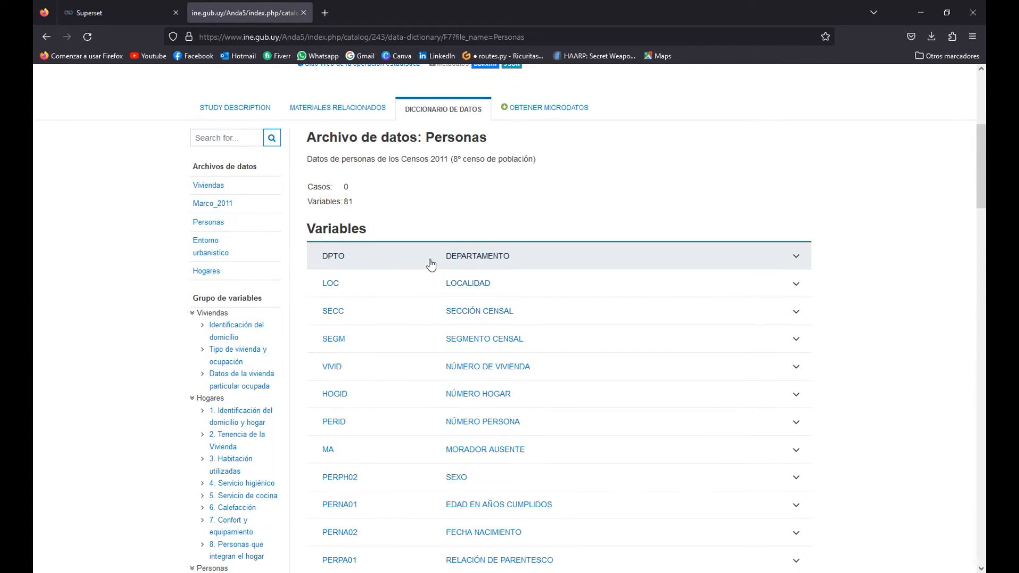
pyautogui.scroll(-4, 530, 287)
pyautogui.scroll(-9, 529, 287)
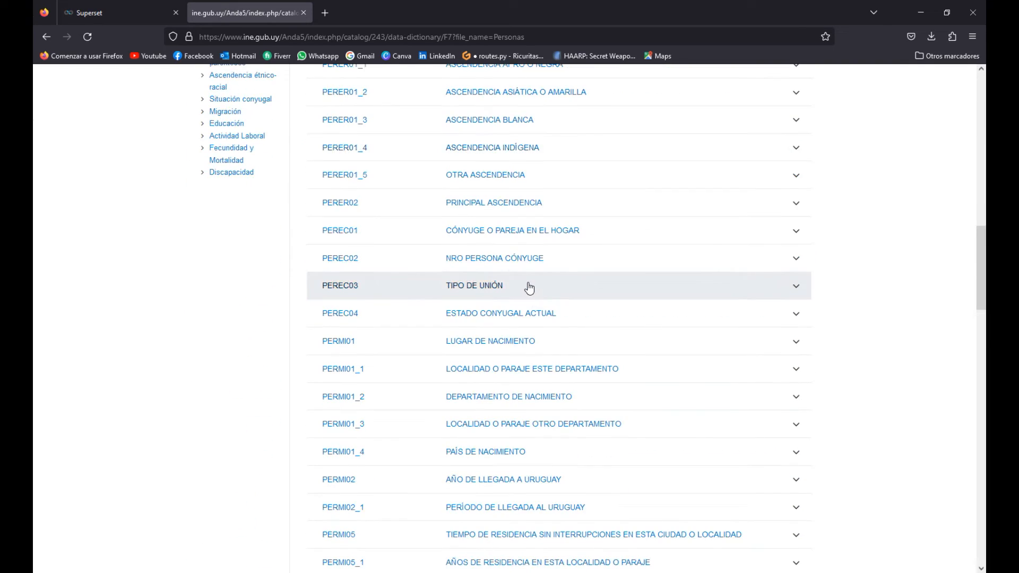
pyautogui.scroll(4, 497, 325)
pyautogui.scroll(8, 375, 327)
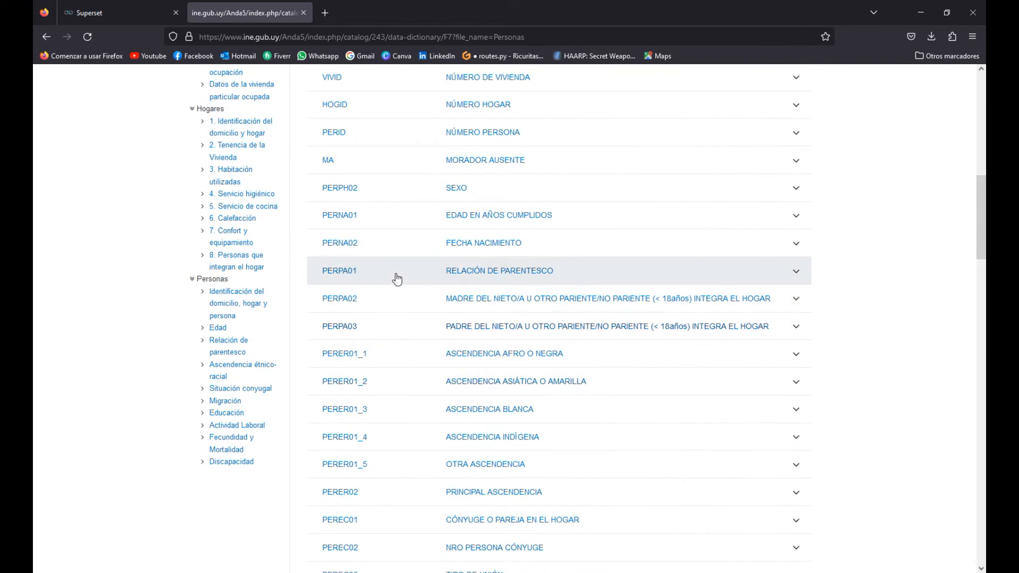
pyautogui.scroll(3, 498, 271)
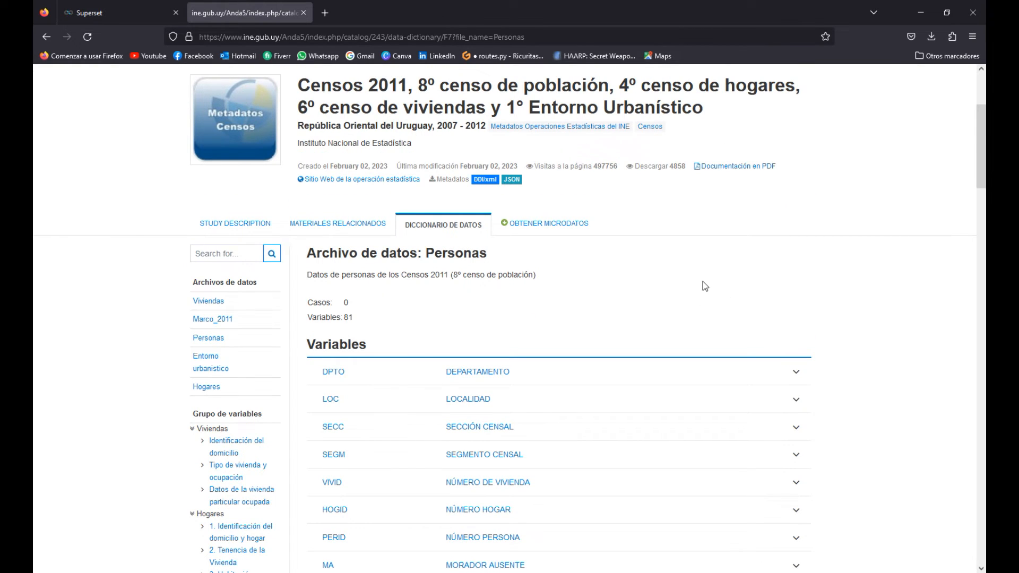
pyautogui.scroll(-1, 708, 287)
pyautogui.scroll(-20, 707, 284)
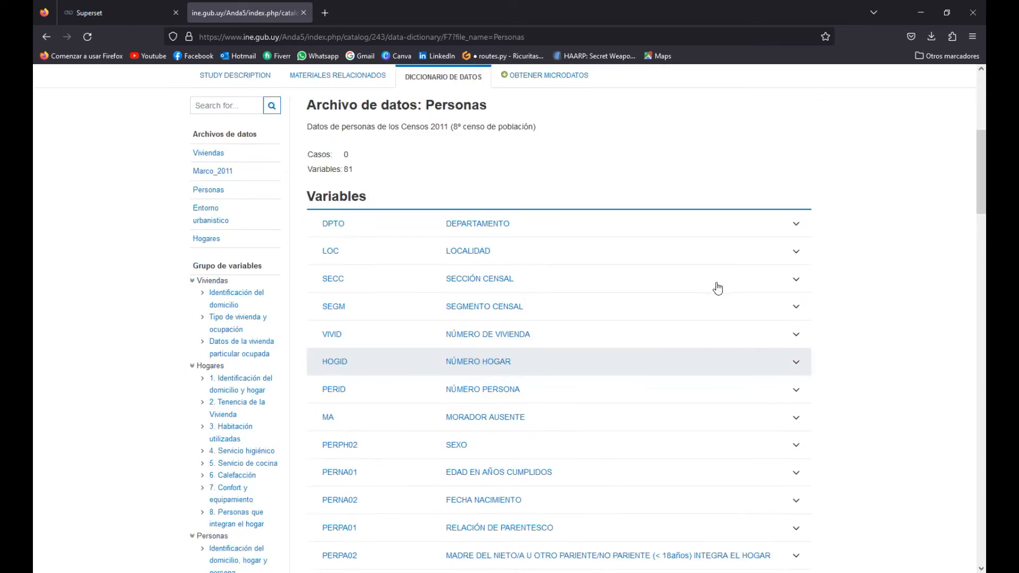
pyautogui.scroll(-2, 732, 287)
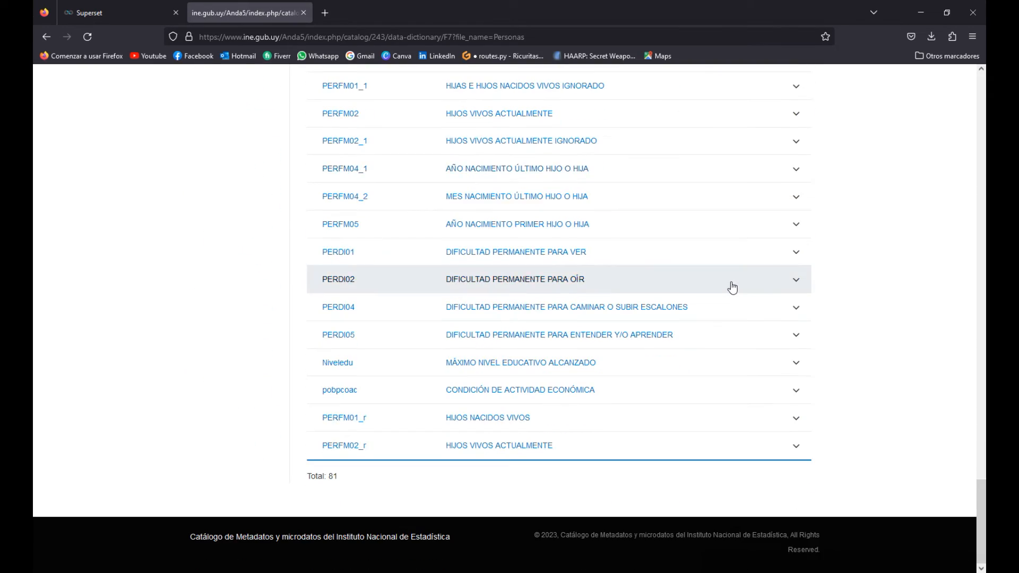
pyautogui.scroll(20, 730, 286)
pyautogui.scroll(15, 722, 281)
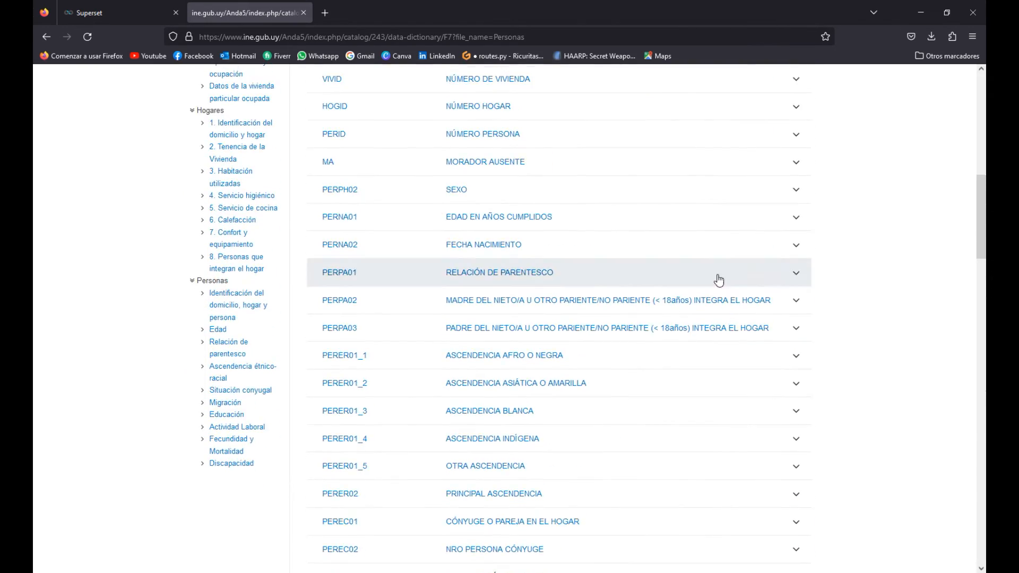
# Expand the DEPARTAMENTO (DPTO) variable, review its category codes and download formats, and collapse it.
pyautogui.click(497, 375)
pyautogui.scroll(-5, 615, 324)
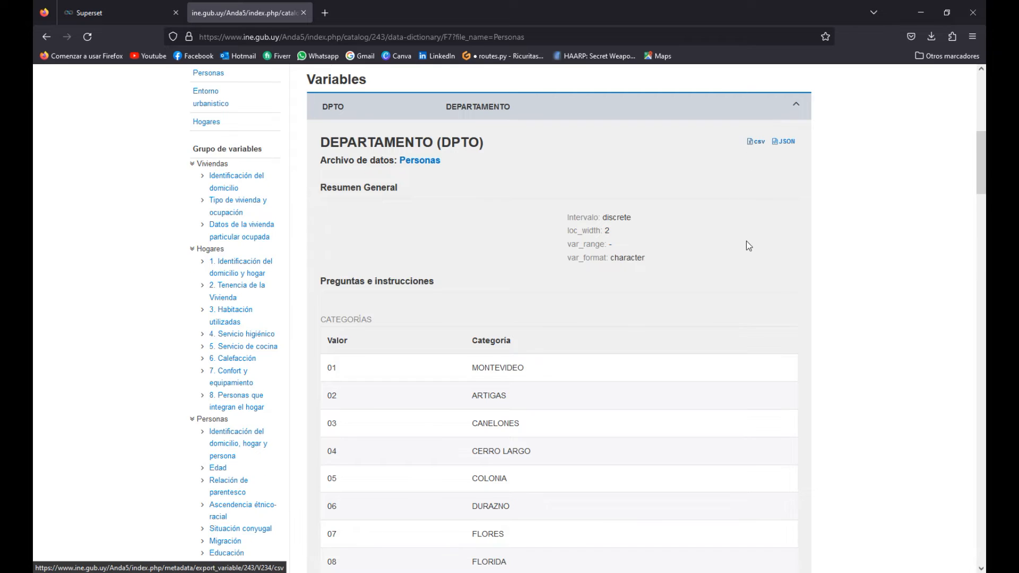
pyautogui.scroll(2, 748, 245)
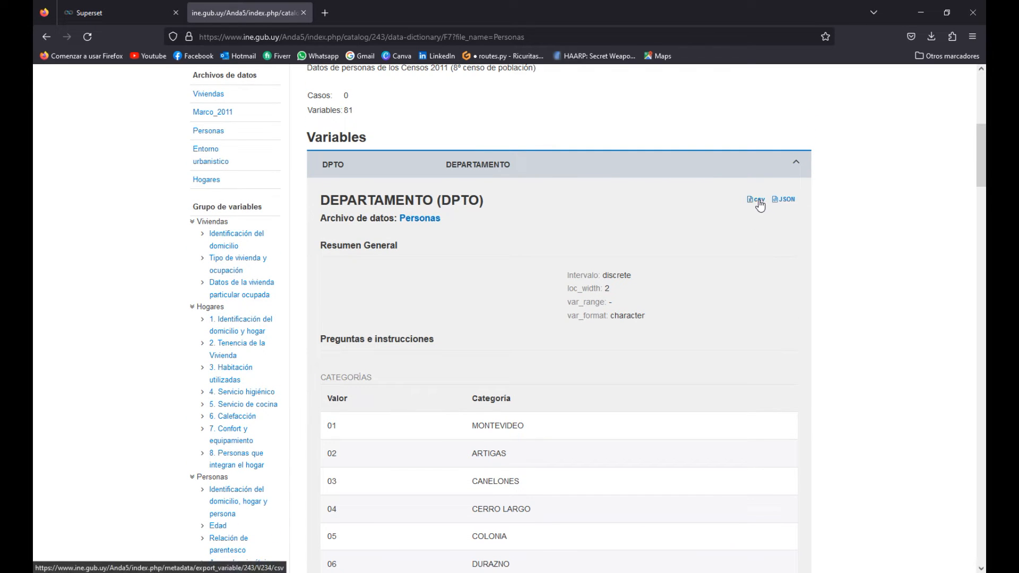
pyautogui.click(552, 172)
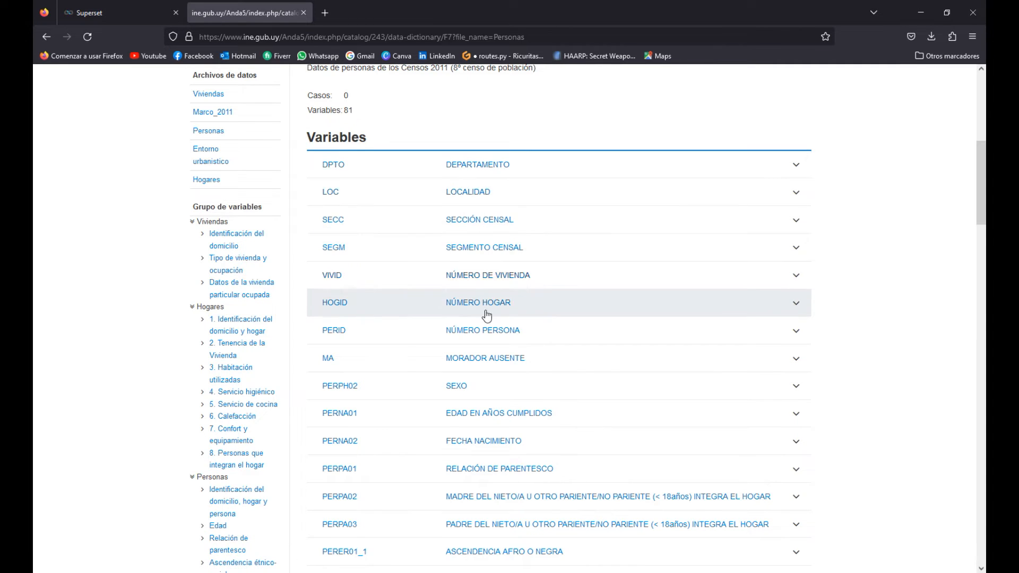
# Look through the other Personas variables and expand DEPARTAMENTO (DPTO) again to view its categories.
pyautogui.scroll(-1, 487, 344)
pyautogui.scroll(-15, 487, 344)
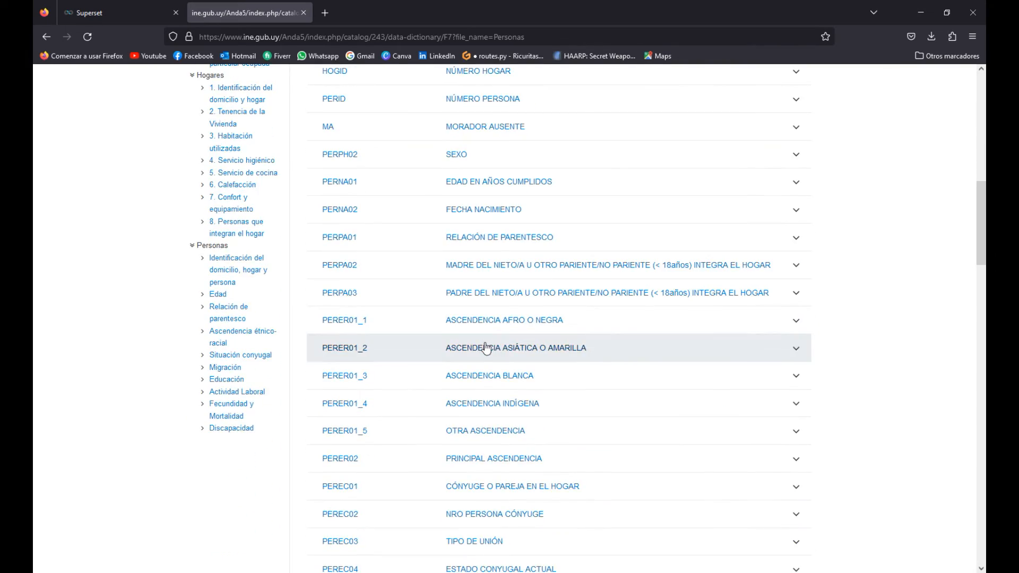
pyautogui.scroll(20, 493, 348)
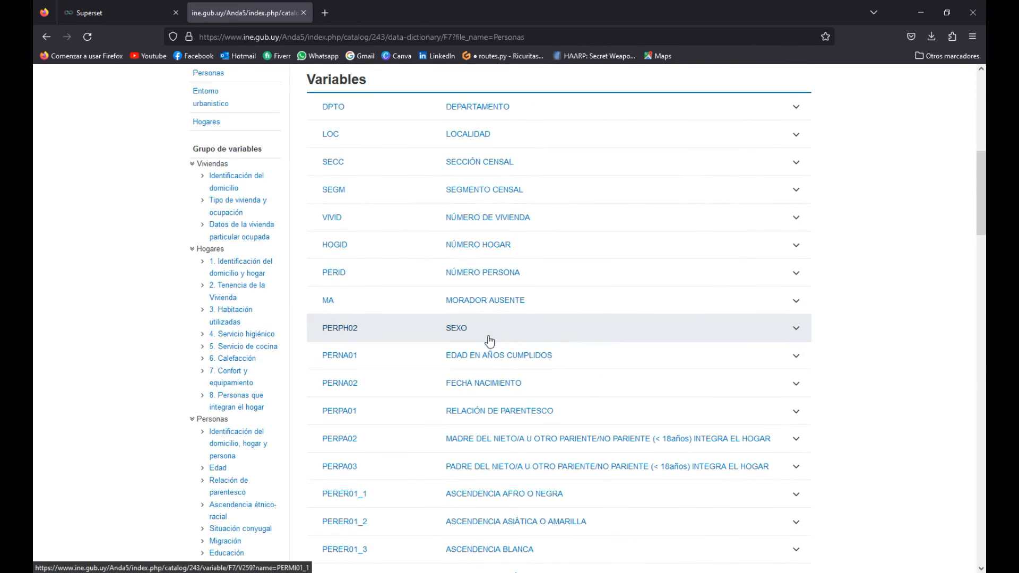
pyautogui.scroll(-19, 467, 418)
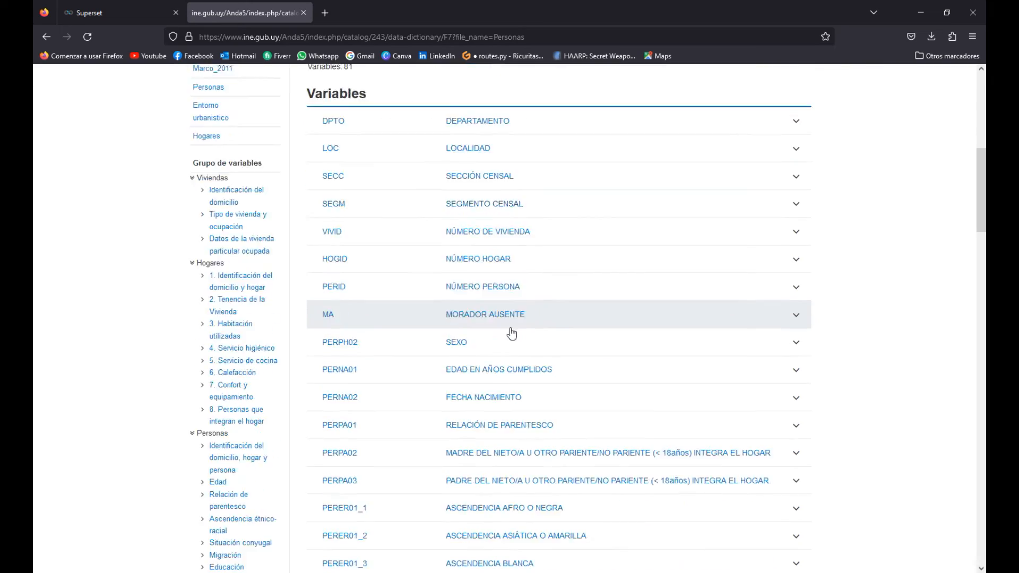
pyautogui.scroll(18, 502, 345)
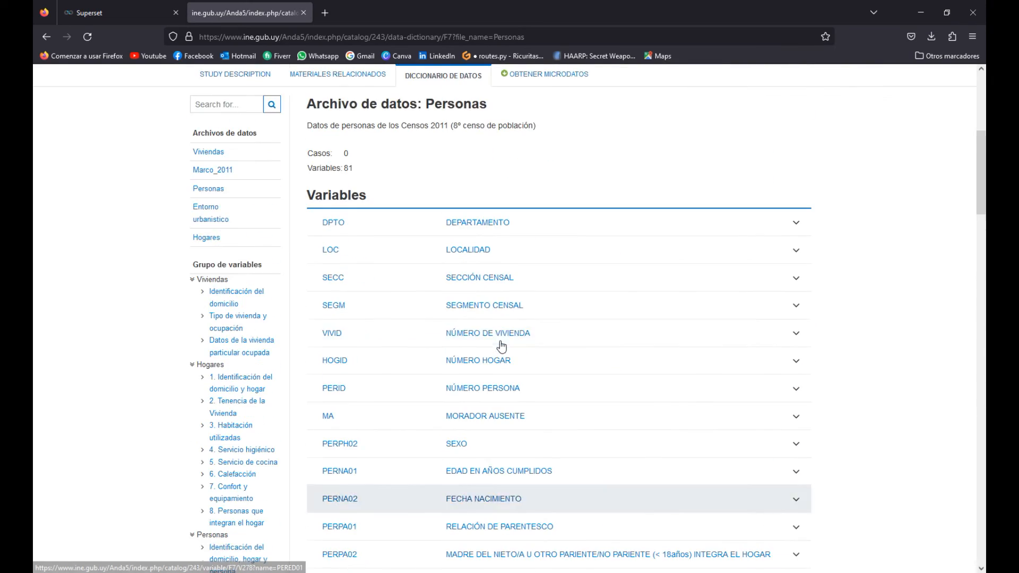
pyautogui.click(493, 286)
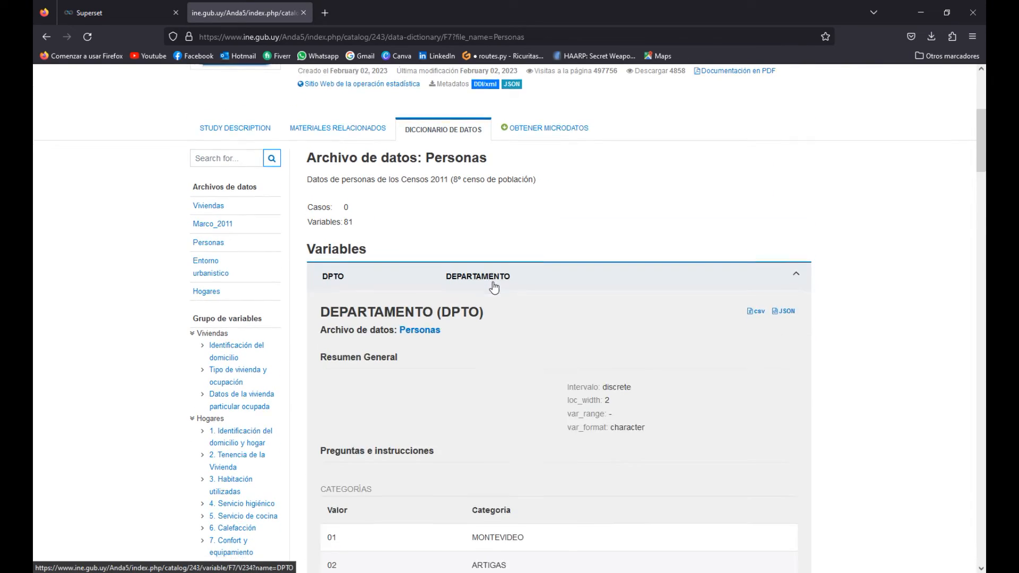
pyautogui.scroll(-3, 497, 281)
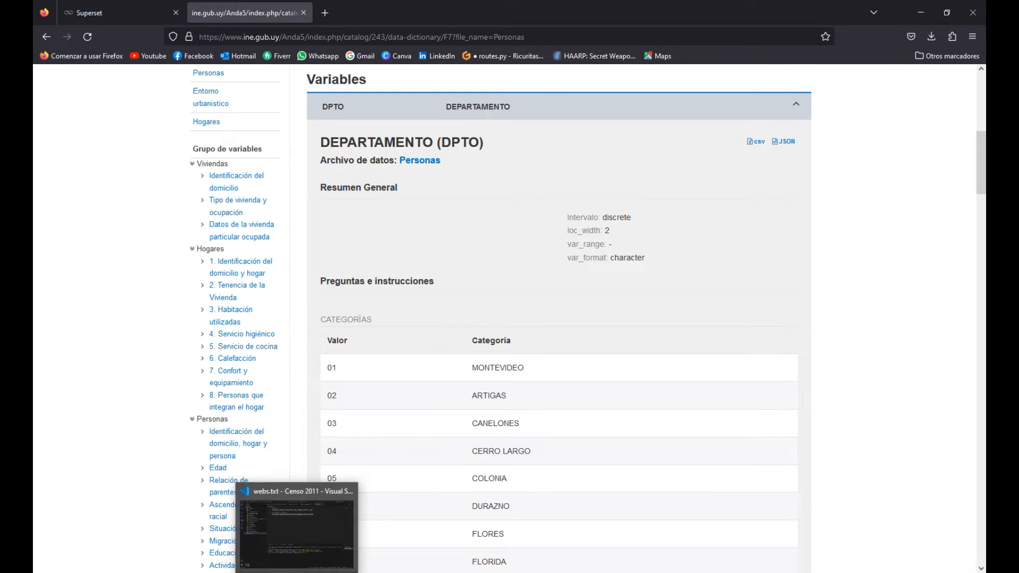
# Switch to Visual Studio Code, open departamento.csv and widen its Var_catgry column to show more of the category data.
pyautogui.click(297, 526)
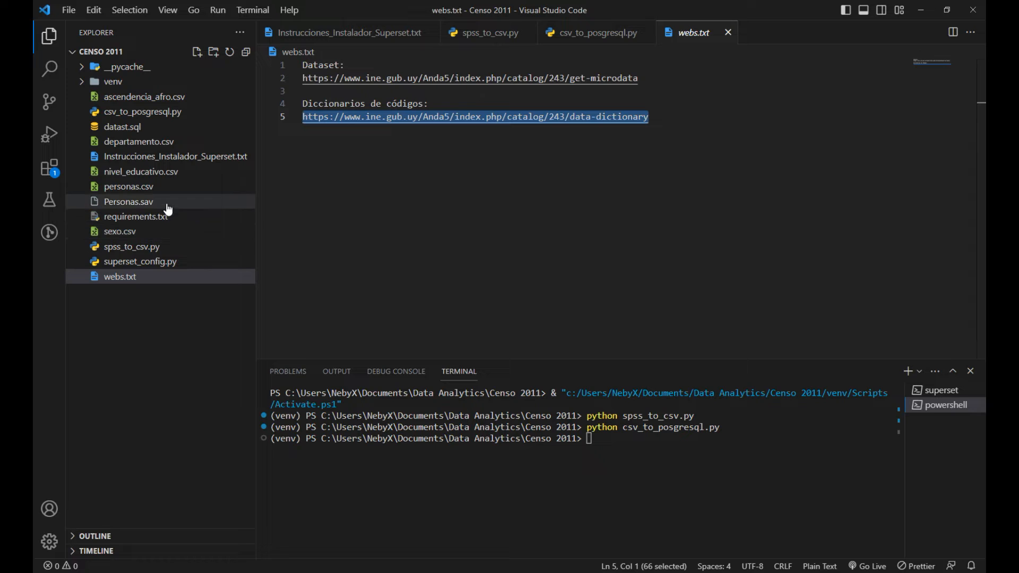
pyautogui.click(153, 141)
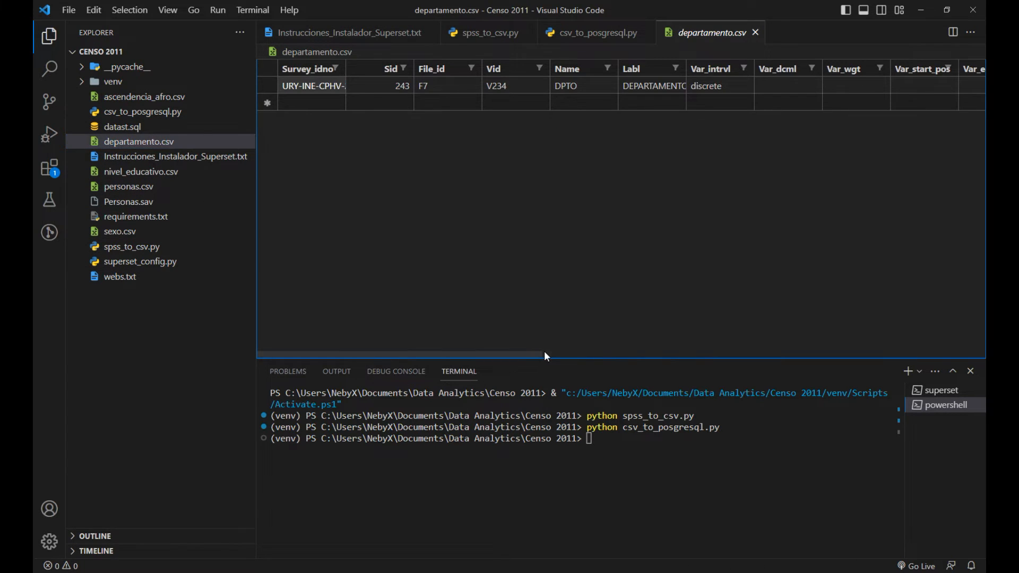
pyautogui.moveTo(531, 354); pyautogui.dragTo(979, 346)
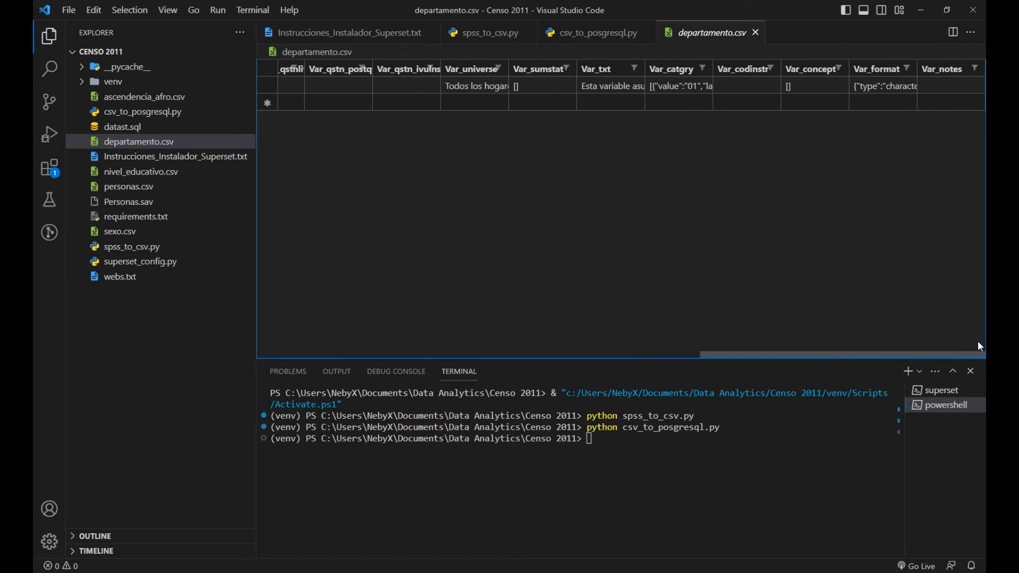
pyautogui.doubleClick(694, 87)
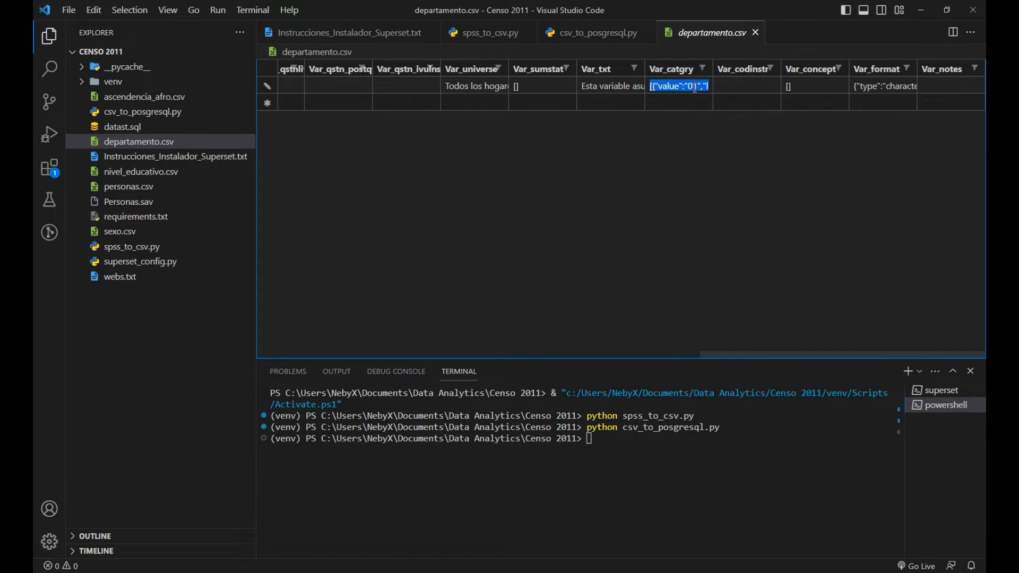
pyautogui.click(667, 79)
pyautogui.moveTo(669, 81); pyautogui.dragTo(734, 94)
pyautogui.moveTo(712, 74); pyautogui.dragTo(918, 80)
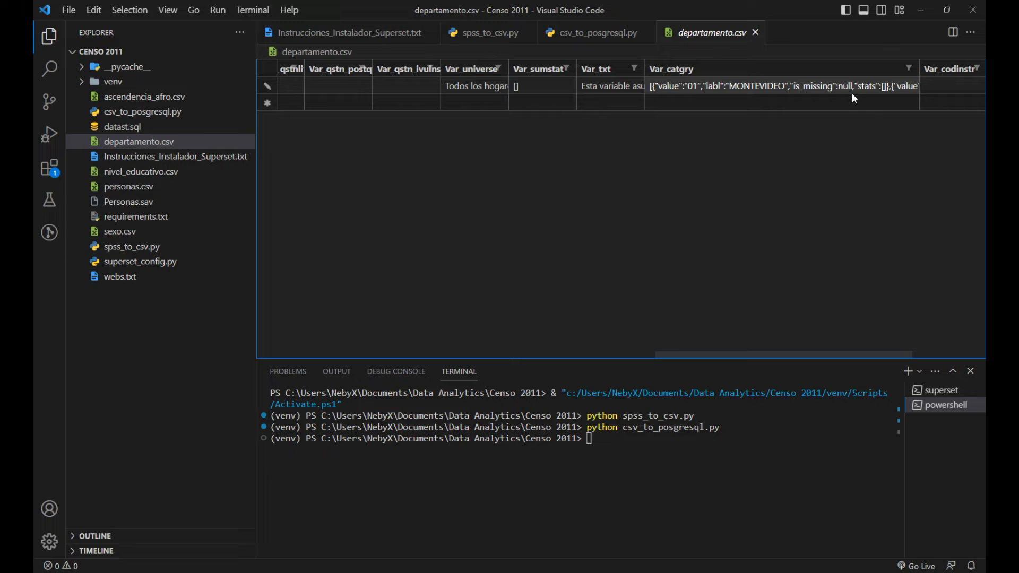
# Read through the department codes and labels inside the Var_catgry cell of departamento.csv.
pyautogui.hotkey('ctrl', 'a')
pyautogui.click(693, 95)
pyautogui.hotkey('ctrl', 'a')
pyautogui.click(768, 85)
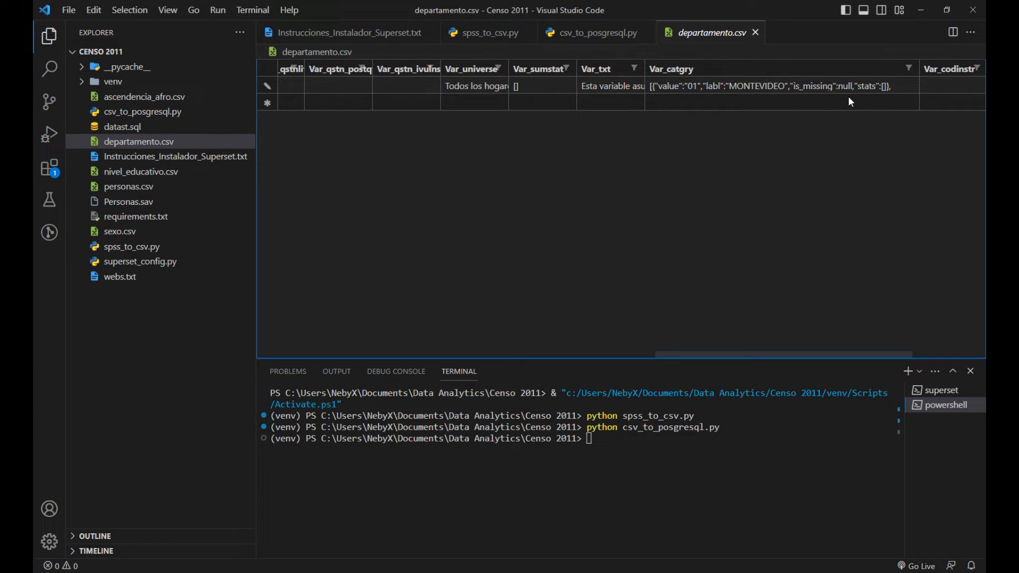
pyautogui.press('Right')
pyautogui.press('Right')
pyautogui.press('Right')
pyautogui.press('Right')
pyautogui.press('Right')
pyautogui.press('Right')
pyautogui.press('Right')
pyautogui.press('Right')
pyautogui.press('Right')
pyautogui.press('Right')
pyautogui.press('Right')
pyautogui.press('Right')
pyautogui.press('Right')
pyautogui.press('Right')
pyautogui.press('Right')
pyautogui.press('Right')
pyautogui.press('Right')
pyautogui.press('Right')
pyautogui.press('Right')
pyautogui.press('Right')
pyautogui.press('Down')
pyautogui.press('Down')
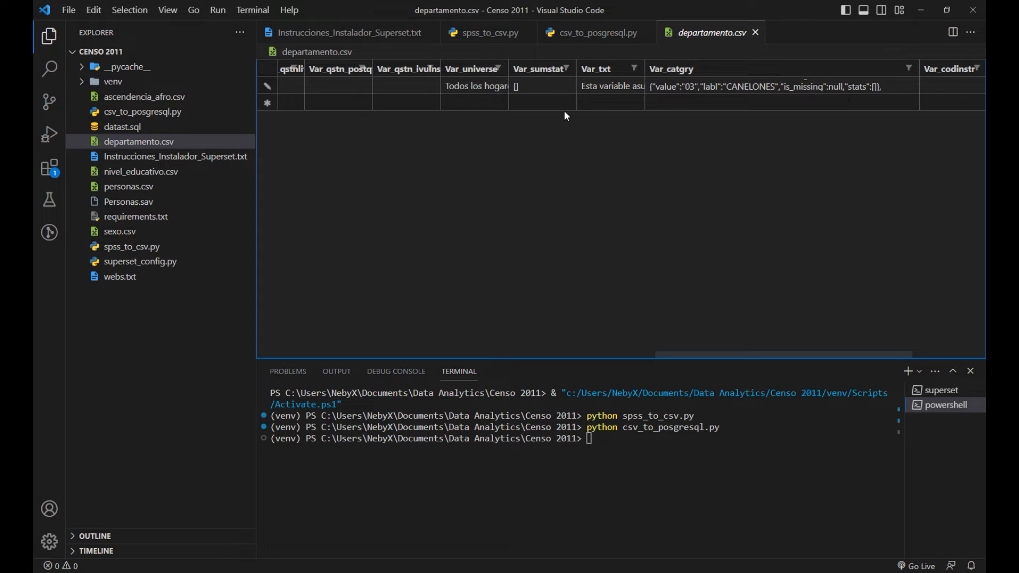
# Open nivel_educativo.csv, inspect its Var_catgry cell and try to widen that column.
pyautogui.click(150, 171)
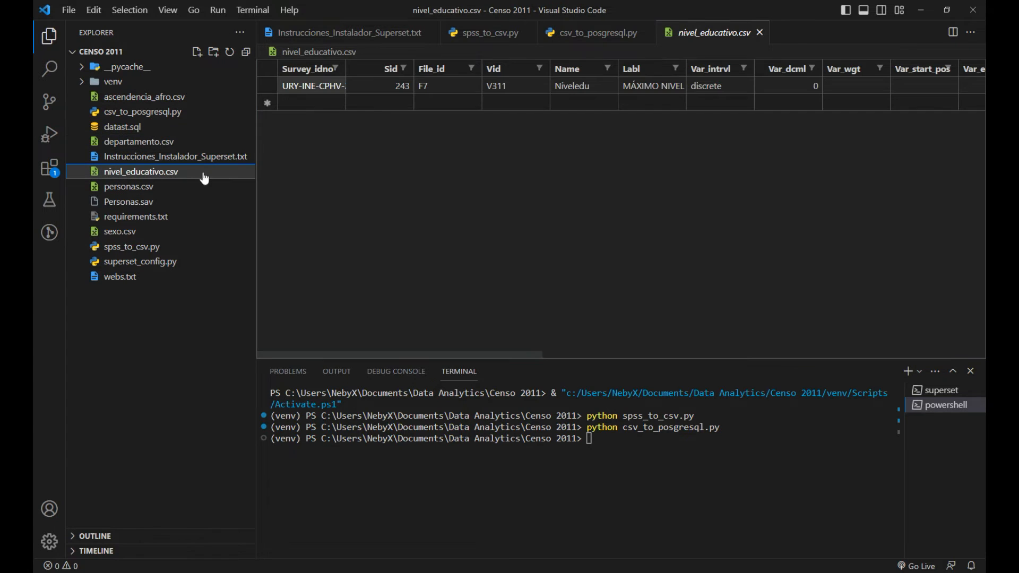
pyautogui.moveTo(515, 356); pyautogui.dragTo(924, 339)
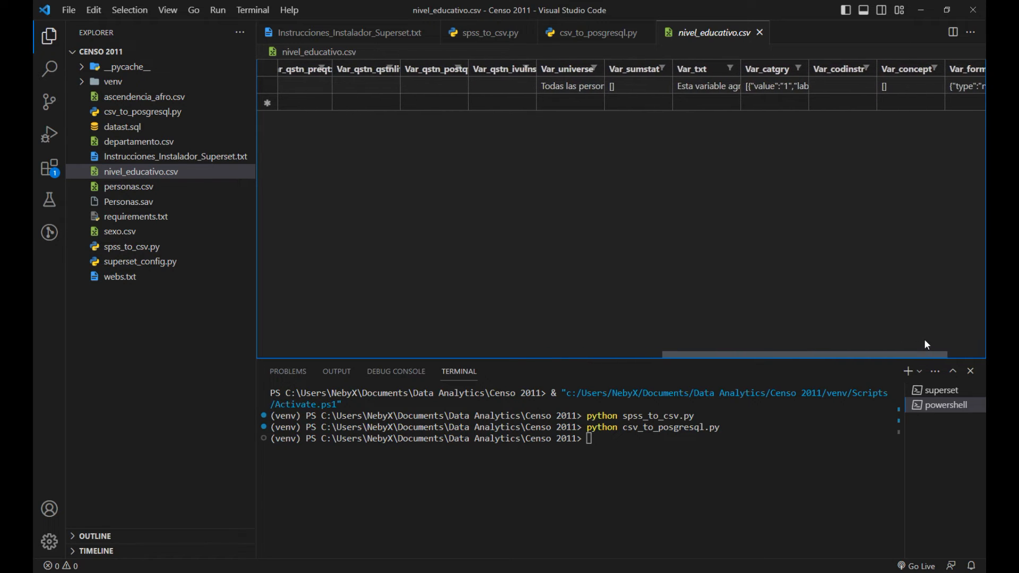
pyautogui.click(784, 87)
pyautogui.click(783, 88)
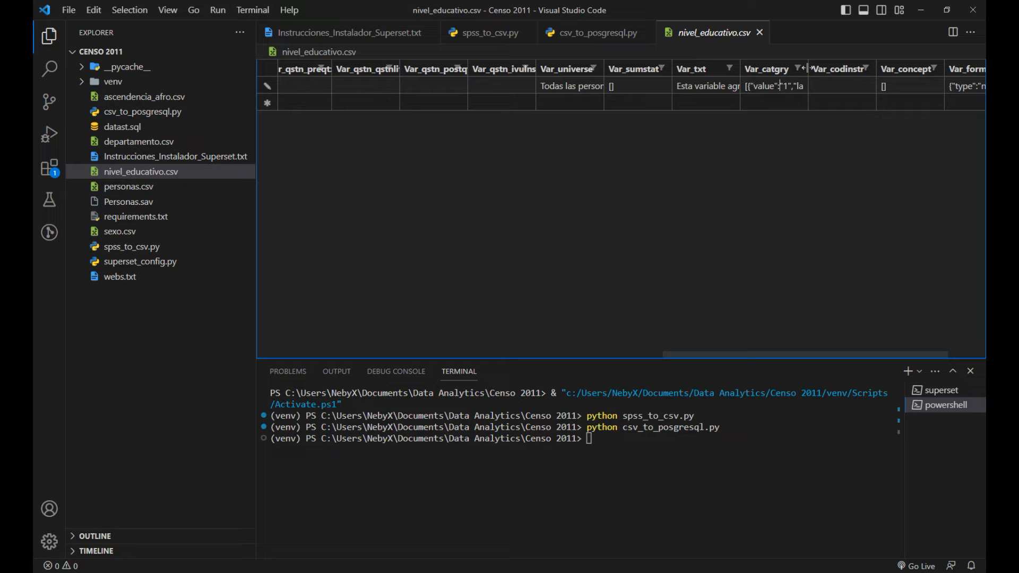
pyautogui.moveTo(808, 68); pyautogui.dragTo(942, 90)
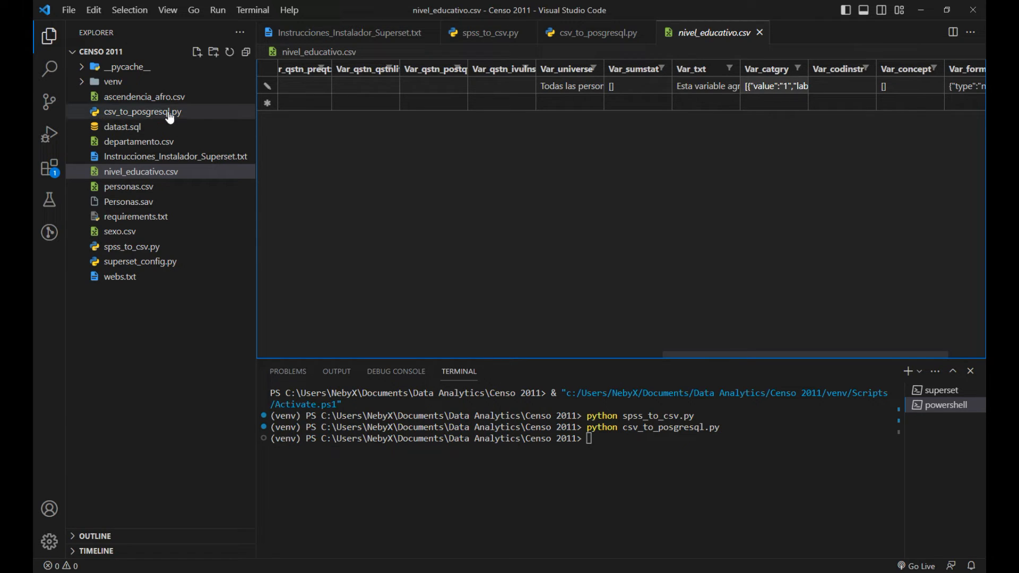
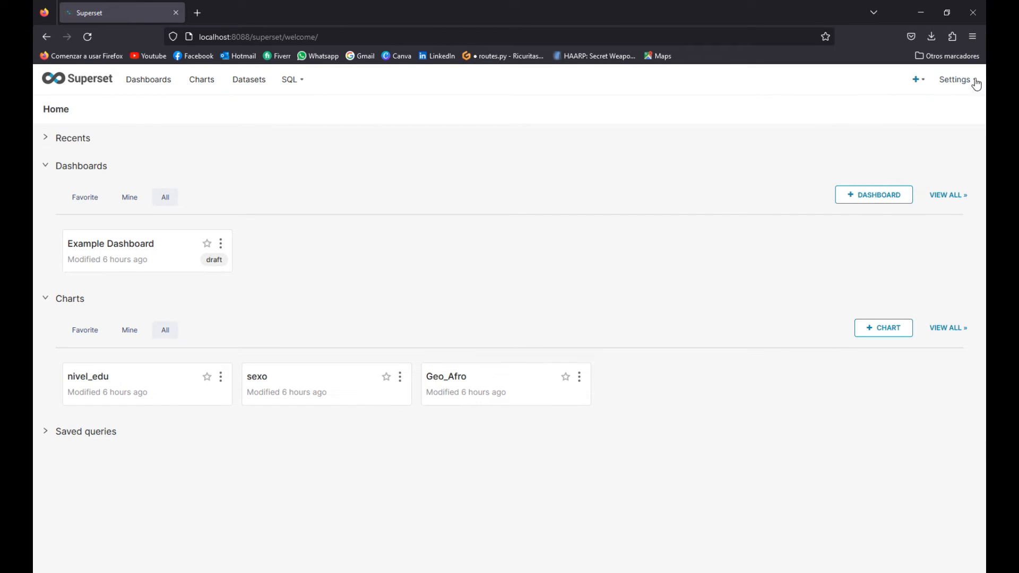
# Open the list of database connections from the Superset home page in Firefox.
pyautogui.moveTo(972, 84)
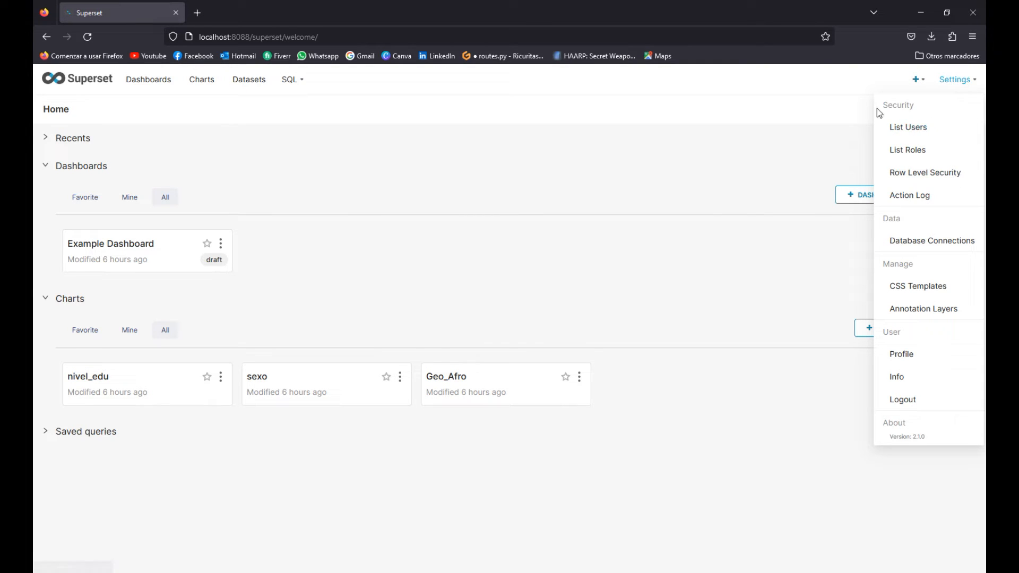
pyautogui.click(708, 169)
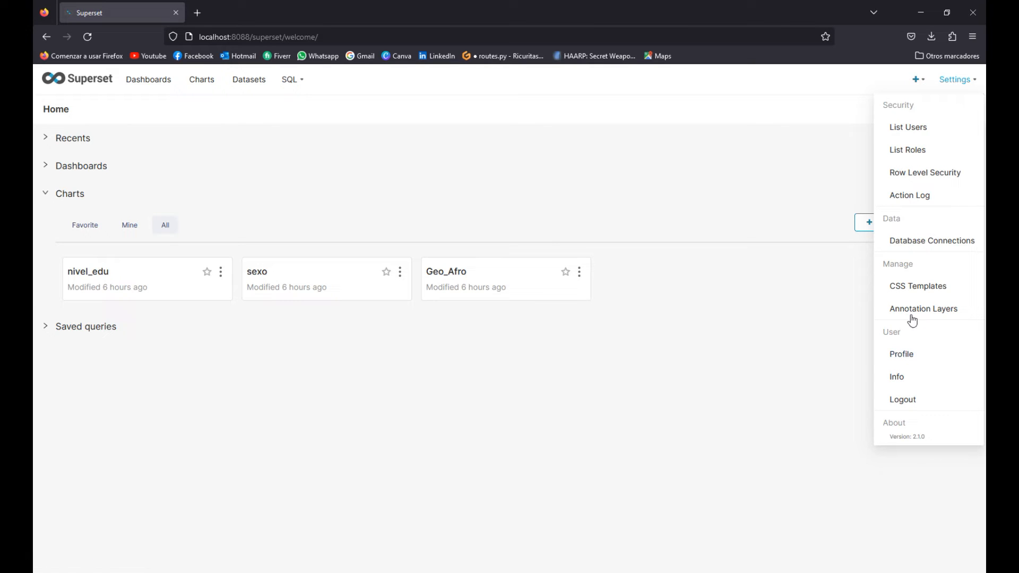
pyautogui.click(923, 244)
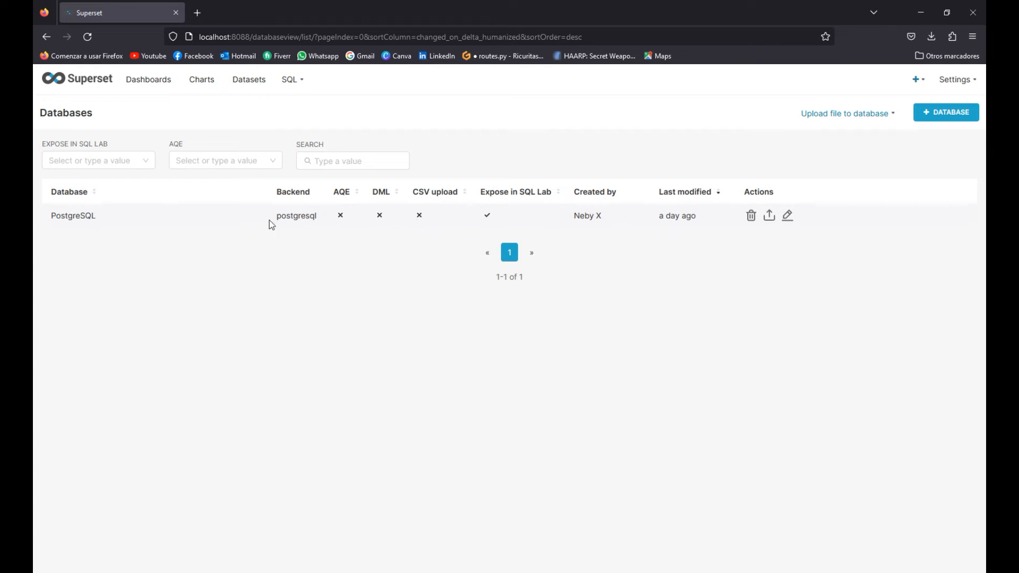
# Open the PostgreSQL connection for editing and view its basic connection settings.
pyautogui.doubleClick(100, 219)
pyautogui.click(111, 217)
pyautogui.click(788, 216)
pyautogui.click(422, 200)
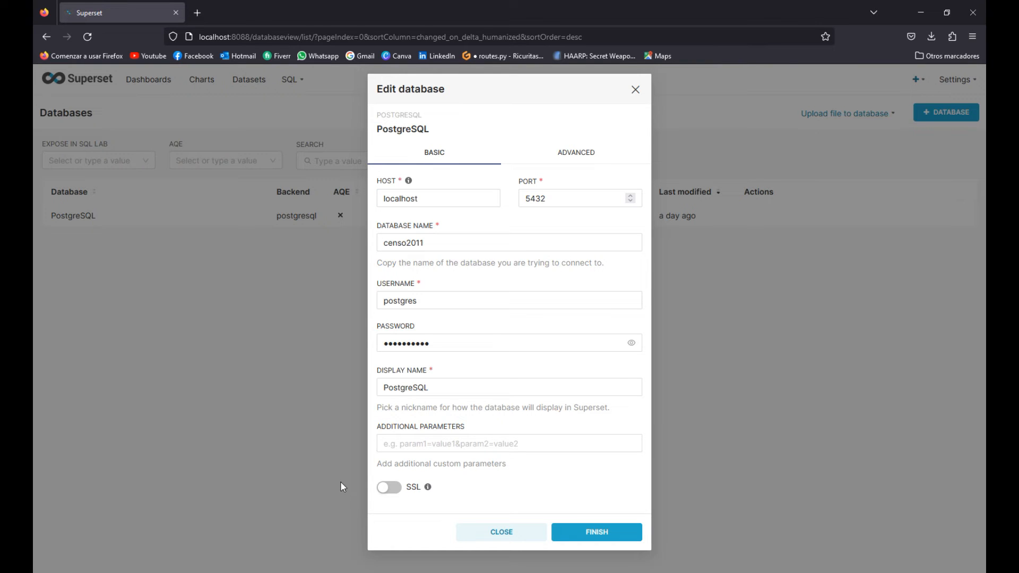
# Switch to Visual Studio Code, open csv_to_posgresql.py and review the connection data for user, password, host and database.
pyautogui.hotkey('alt', 'Tab')
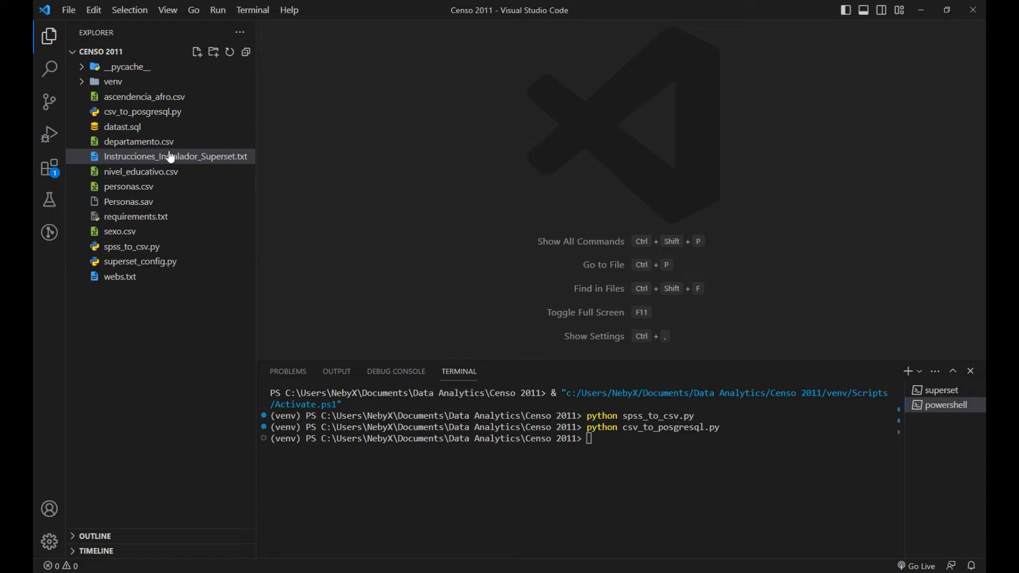
pyautogui.click(145, 118)
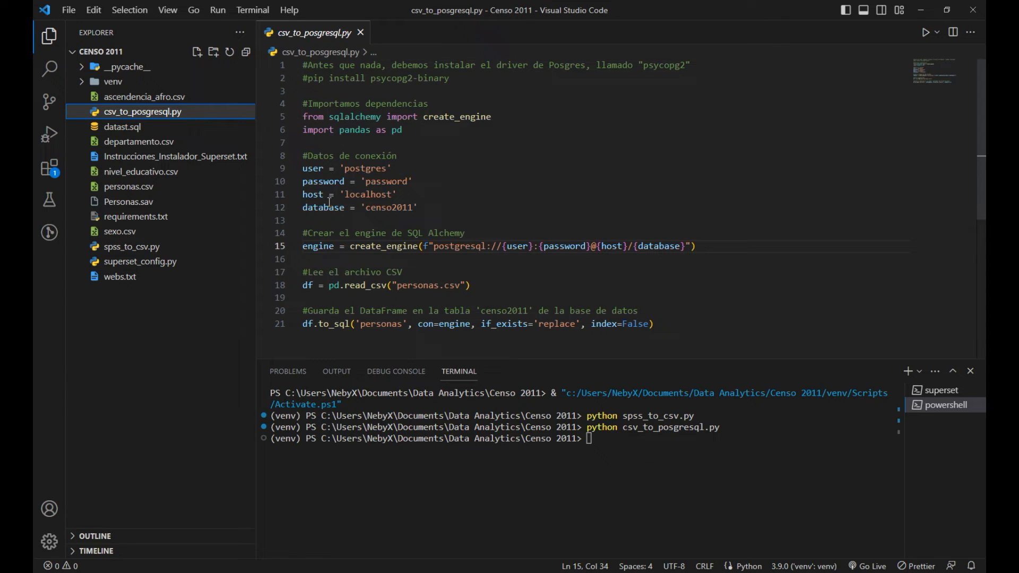
pyautogui.moveTo(421, 207); pyautogui.dragTo(303, 169)
pyautogui.click(405, 190)
pyautogui.moveTo(421, 208); pyautogui.dragTo(302, 166)
pyautogui.click(421, 180)
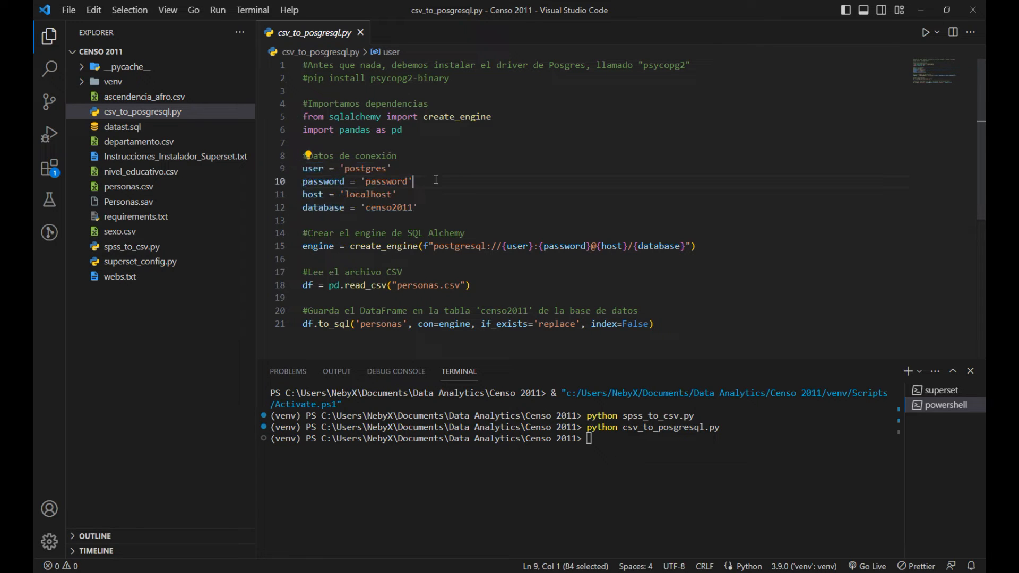
pyautogui.moveTo(422, 207); pyautogui.dragTo(305, 159)
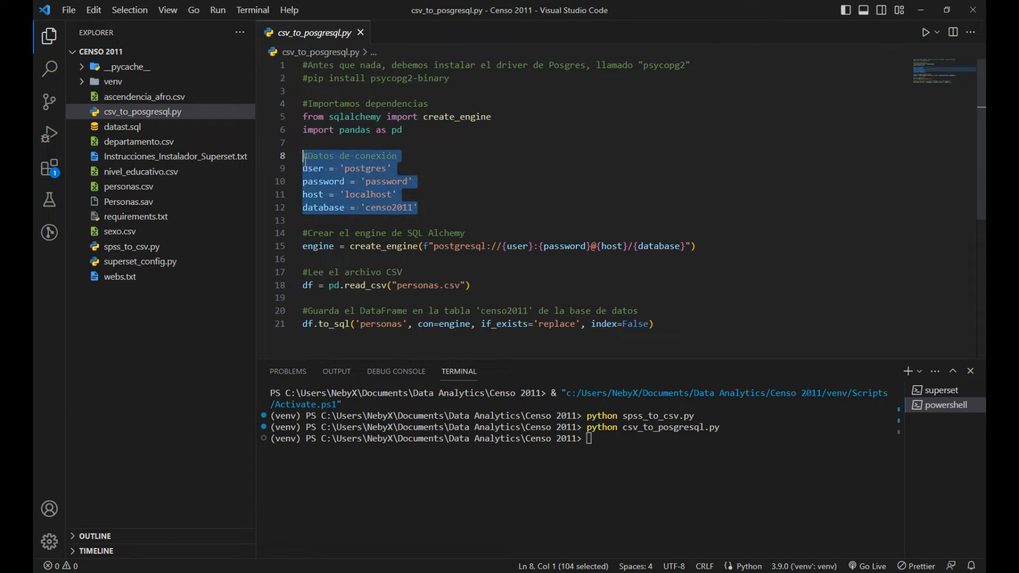
pyautogui.click(429, 180)
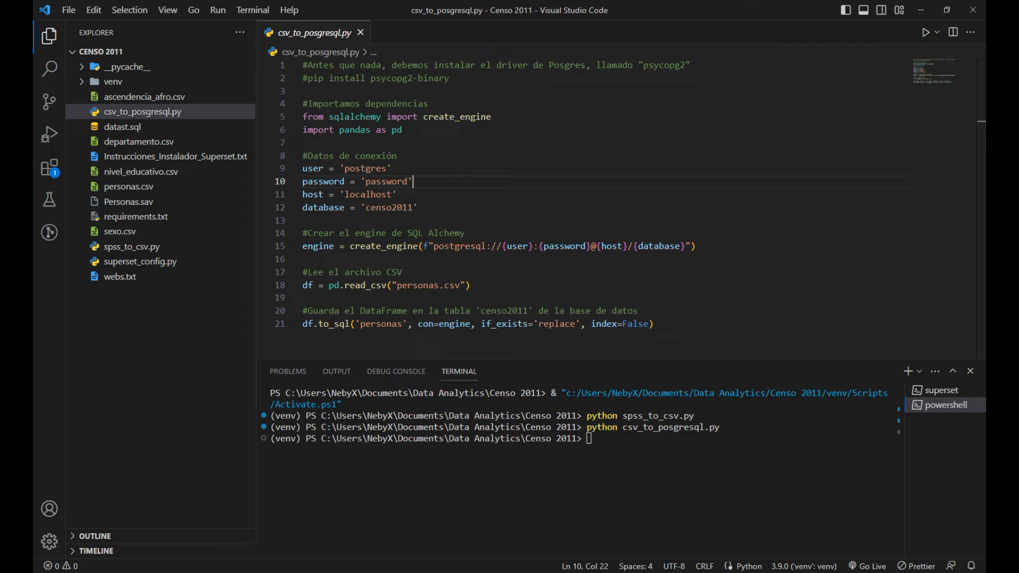
# Return to Superset, check the PostgreSQL connection's port, database name, username and display name, and finish the Edit database dialog.
pyautogui.hotkey('alt', 'Tab')
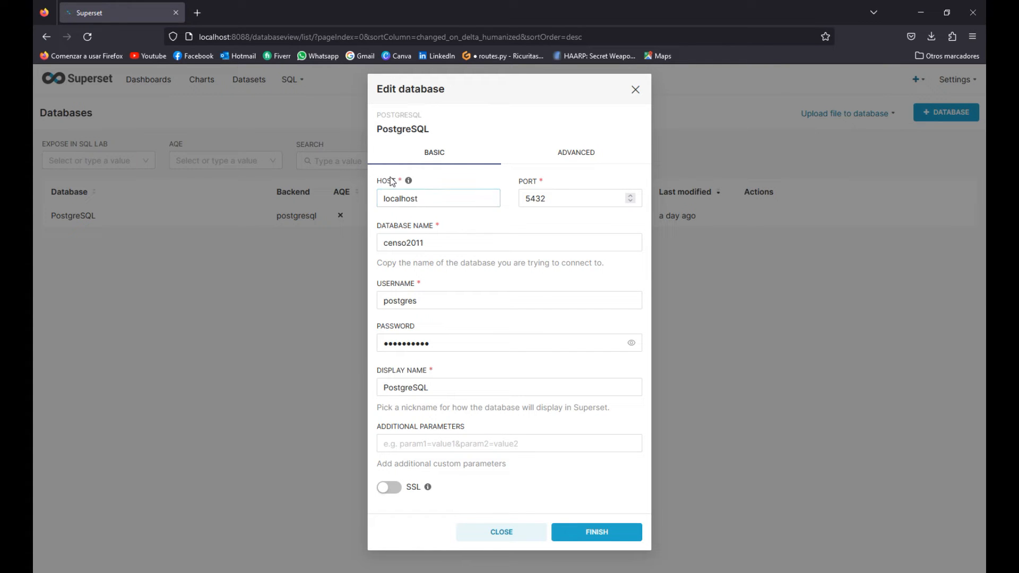
pyautogui.click(553, 199)
pyautogui.doubleClick(557, 198)
pyautogui.click(561, 198)
pyautogui.click(454, 237)
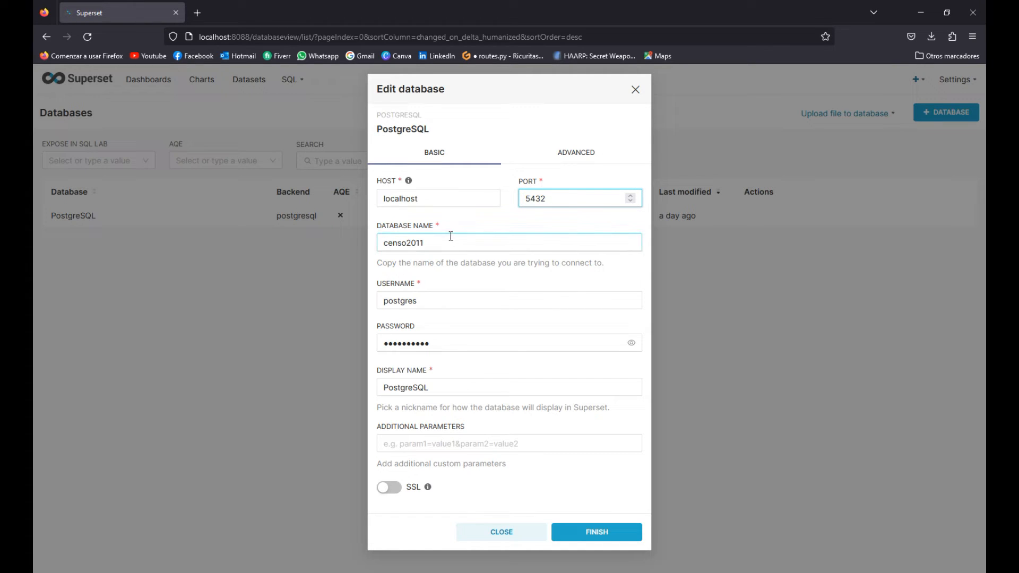
pyautogui.moveTo(424, 243); pyautogui.dragTo(375, 242)
pyautogui.click(427, 300)
pyautogui.doubleClick(428, 301)
pyautogui.click(454, 387)
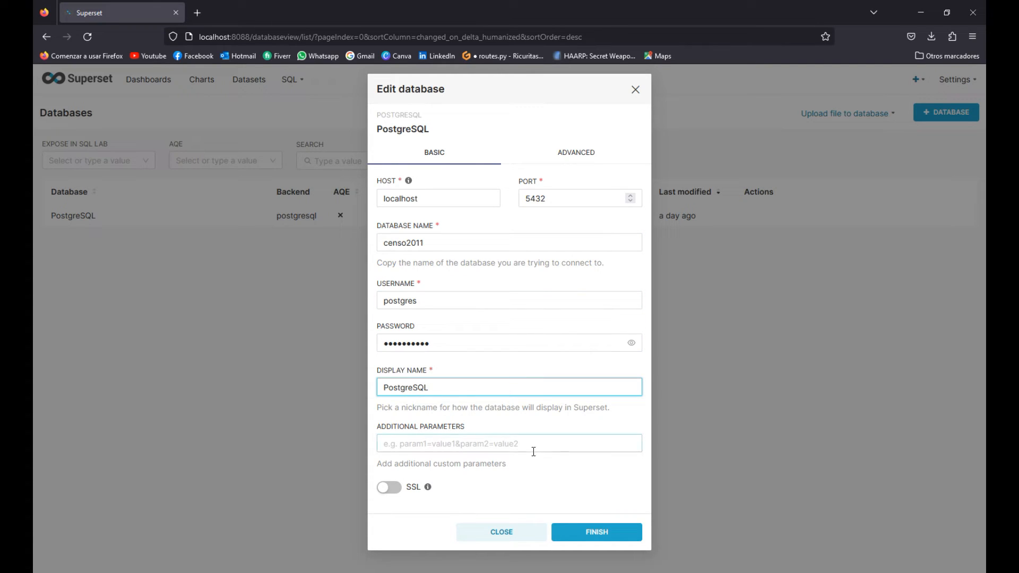
pyautogui.click(596, 532)
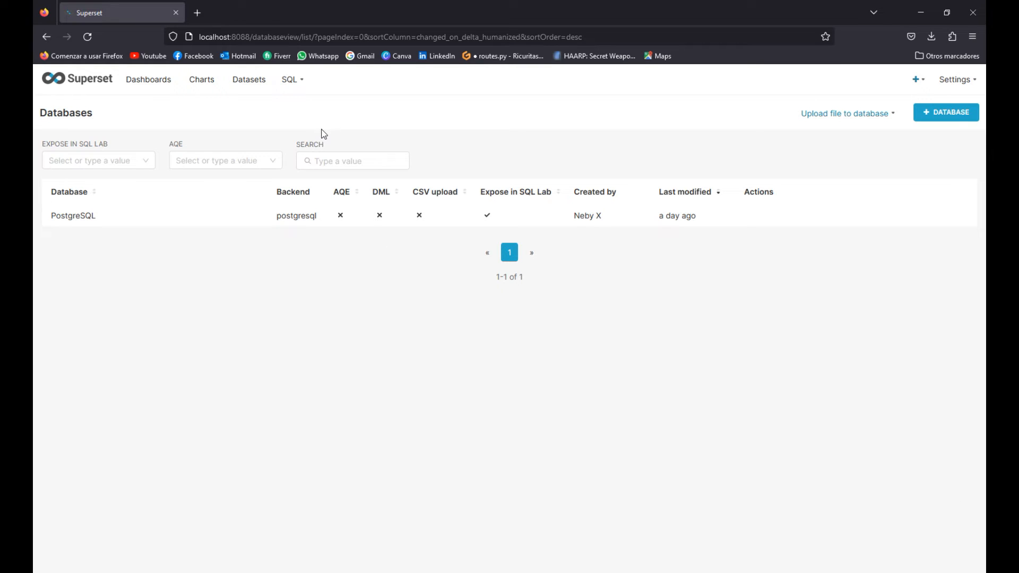
# Delete the afro dataset from the dataset list, entering DELETE as the confirmation text.
pyautogui.click(251, 82)
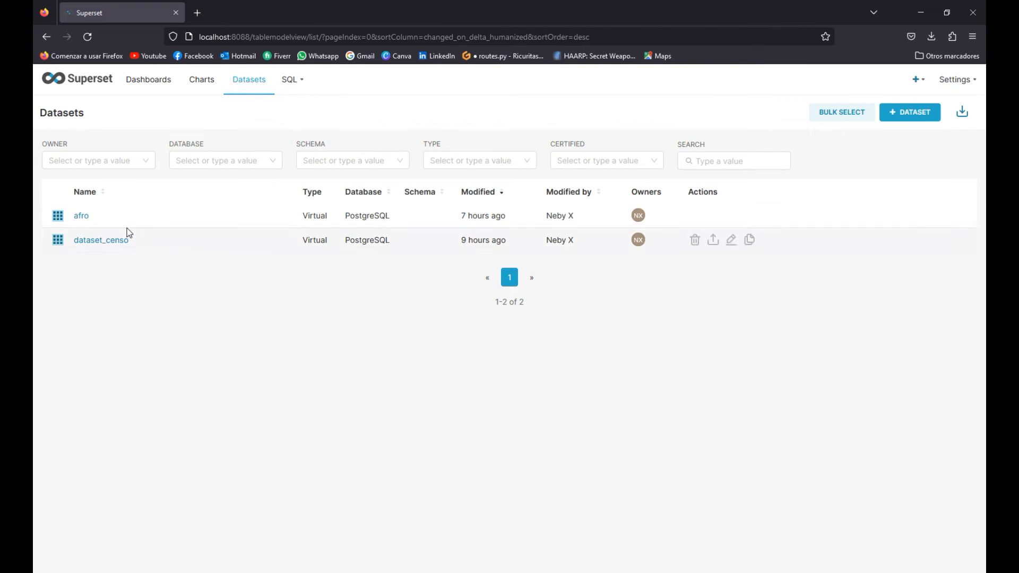
pyautogui.moveTo(81, 218)
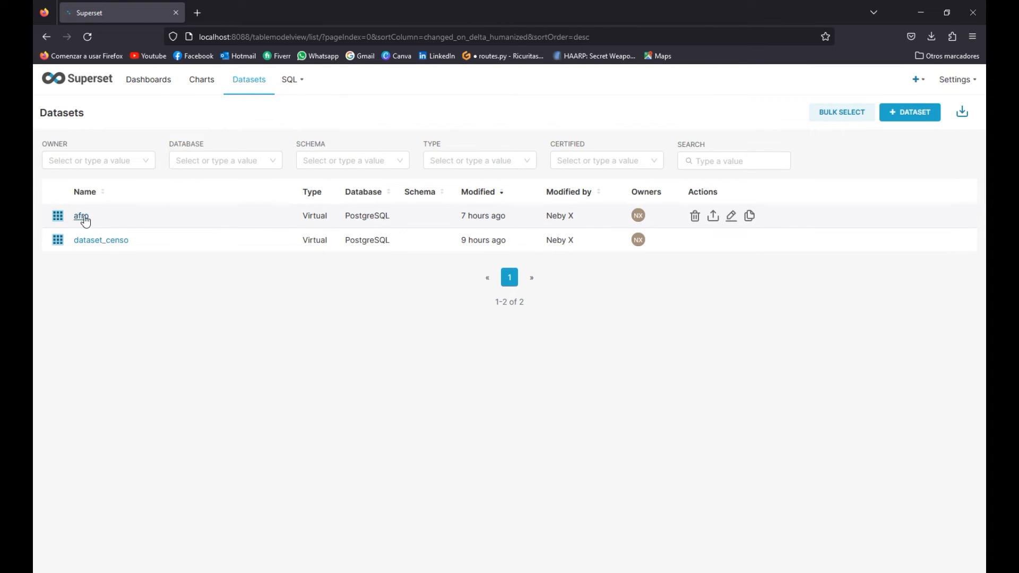
pyautogui.click(695, 217)
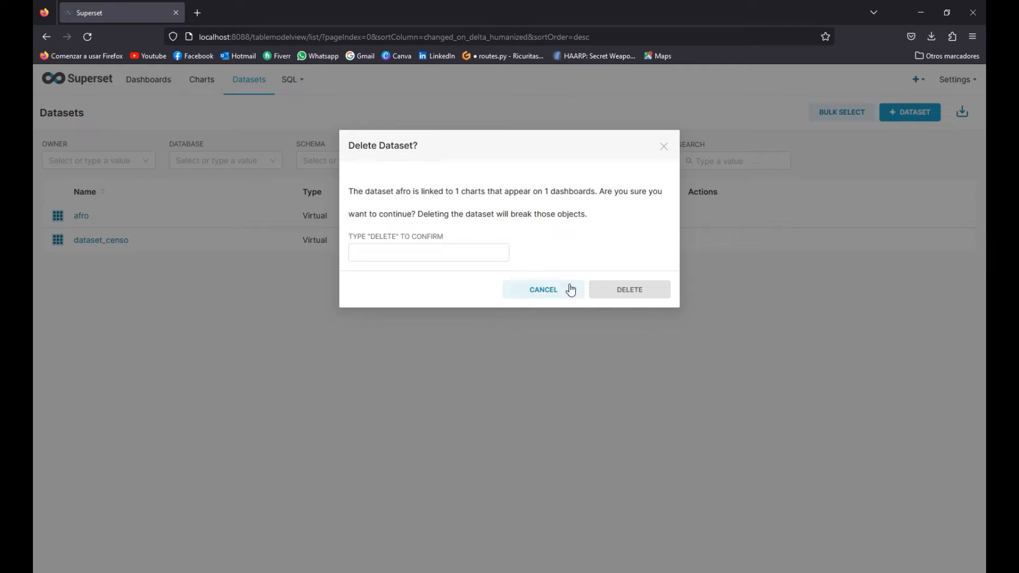
pyautogui.click(449, 252)
pyautogui.moveTo(370, 237); pyautogui.dragTo(392, 238)
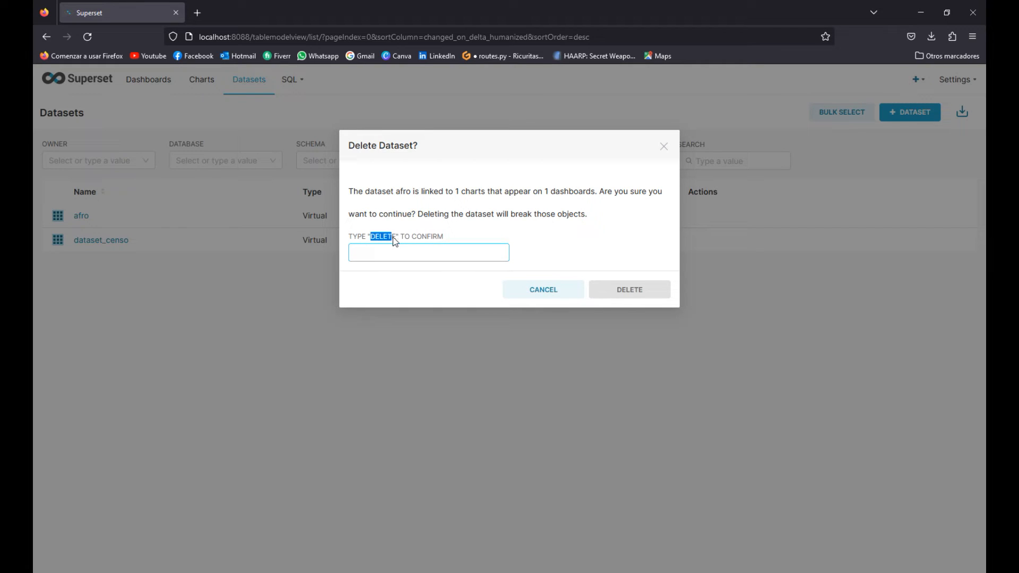
pyautogui.rightClick(397, 241)
pyautogui.click(416, 244)
pyautogui.rightClick(404, 256)
pyautogui.click(432, 340)
pyautogui.click(637, 289)
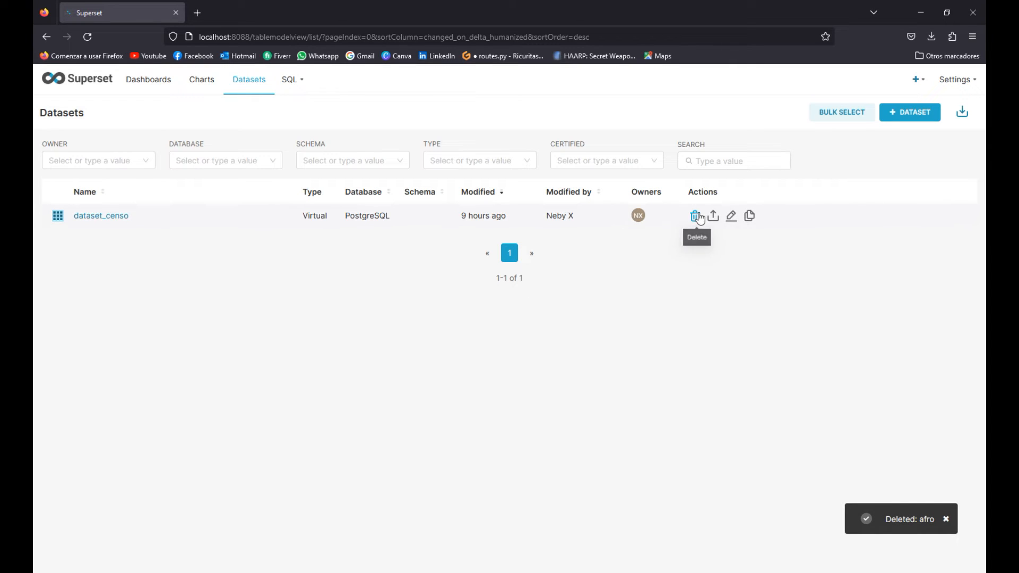
# Delete the dataset_censo dataset, entering DELETE as the confirmation text.
pyautogui.click(699, 217)
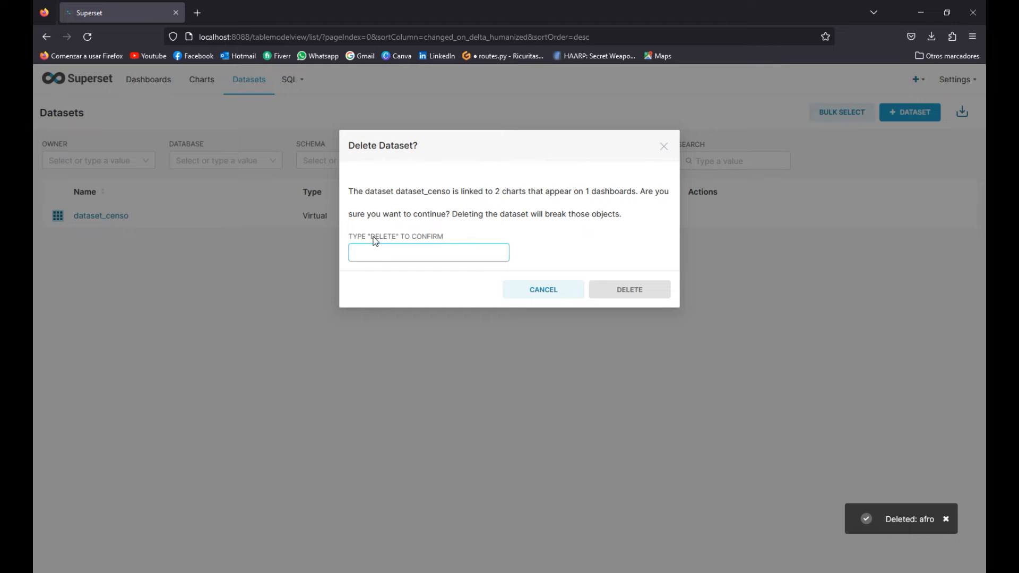
pyautogui.rightClick(384, 253)
pyautogui.click(413, 332)
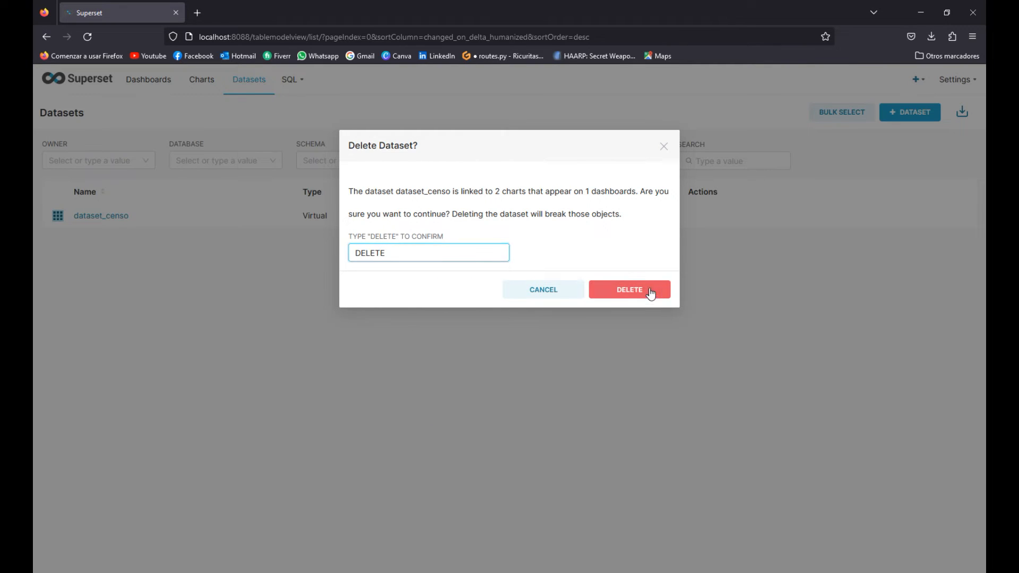
pyautogui.click(644, 291)
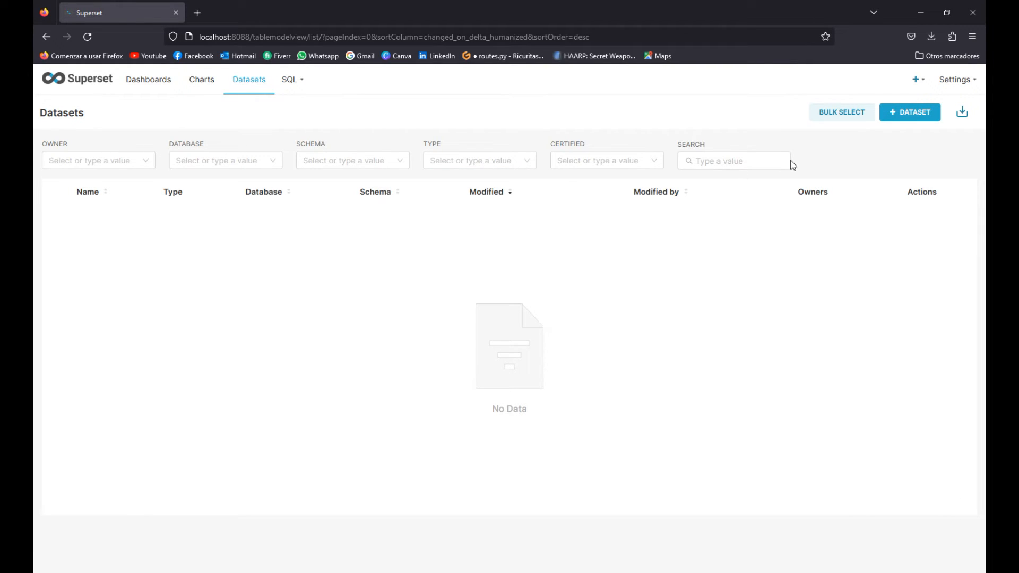
# Start a new dataset on the PostgreSQL database and choose to create it from a SQL query.
pyautogui.moveTo(967, 77)
pyautogui.click(911, 117)
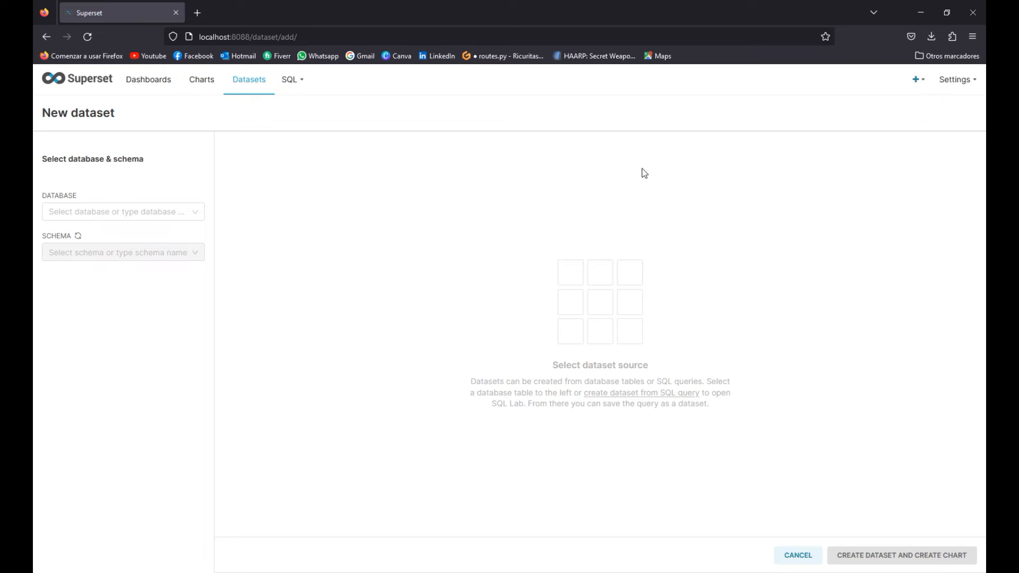
pyautogui.click(175, 215)
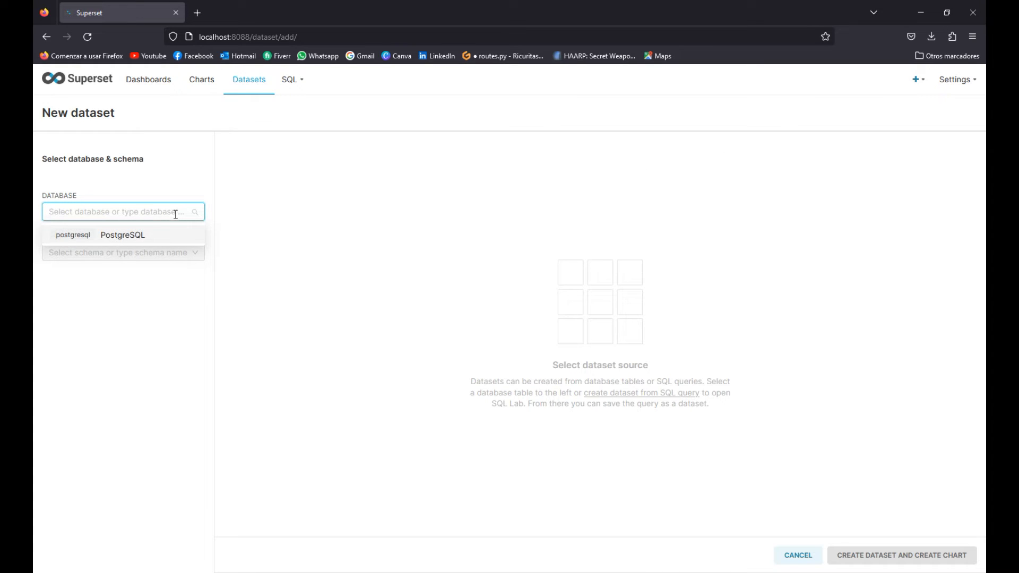
pyautogui.click(130, 239)
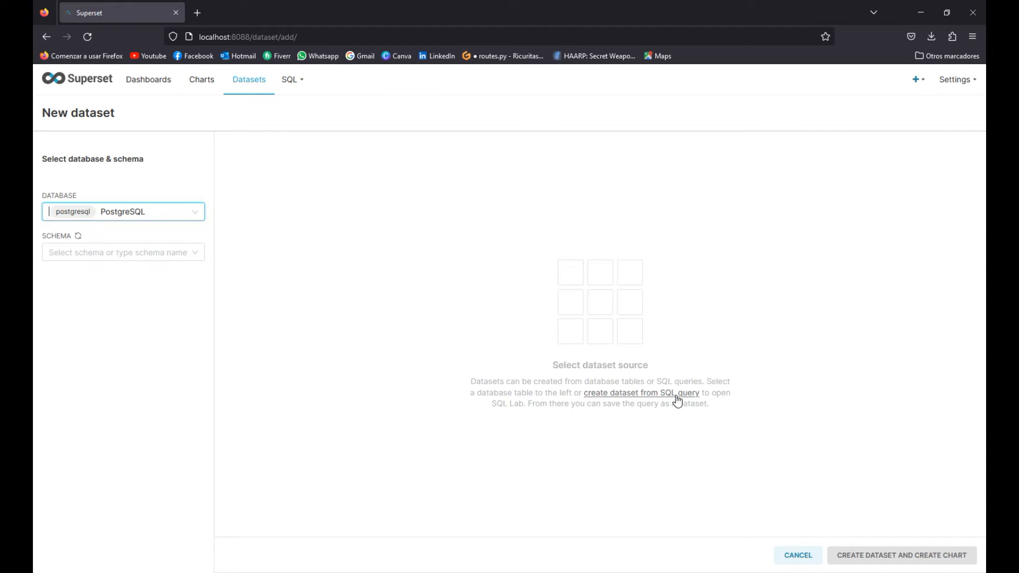
pyautogui.click(639, 393)
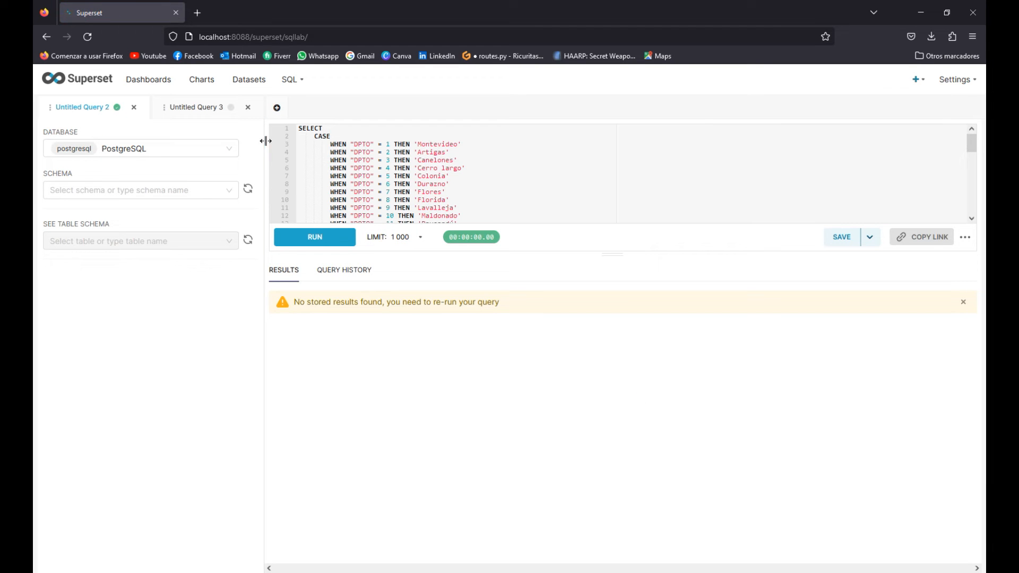
# Replace the two old SQL Lab query tabs with a new one and clear its placeholder SELECT text.
pyautogui.click(134, 110)
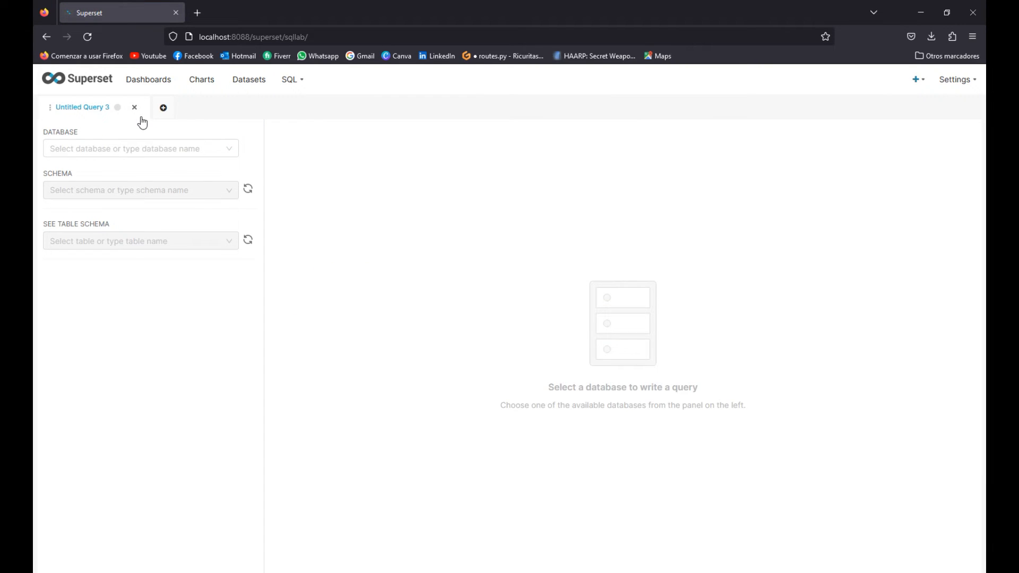
pyautogui.click(136, 109)
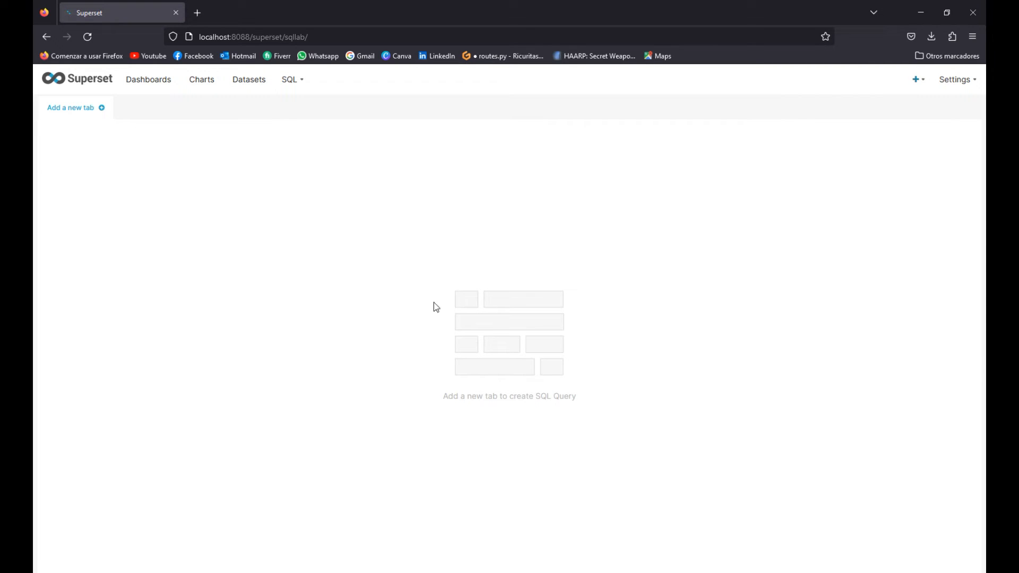
pyautogui.moveTo(960, 89)
pyautogui.click(45, 113)
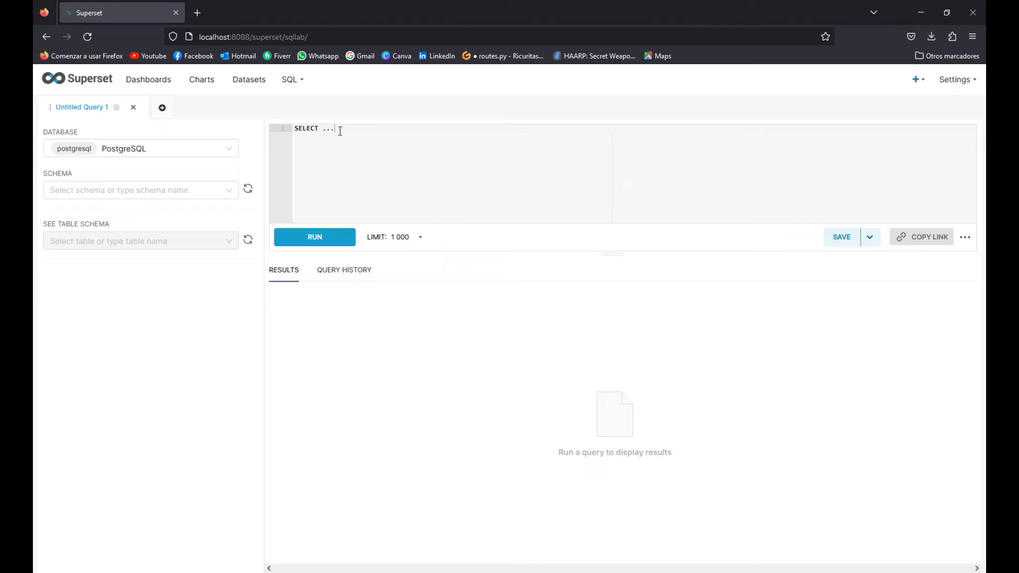
pyautogui.moveTo(341, 131); pyautogui.dragTo(274, 132)
pyautogui.press('BackSpace')
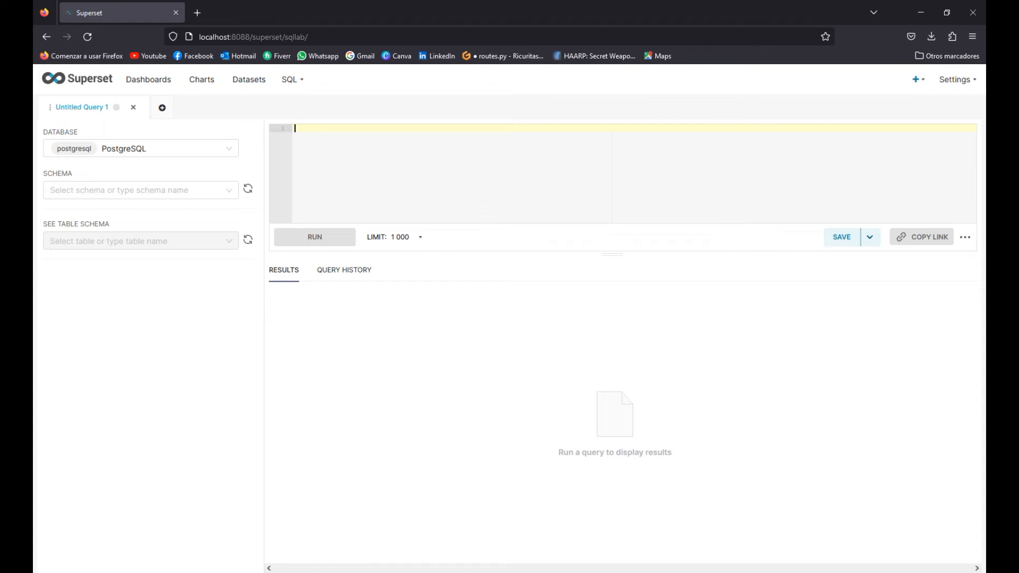
# Switch to Visual Studio Code, open datast.sql and look over its dataset queries from the beginning.
pyautogui.click(313, 555)
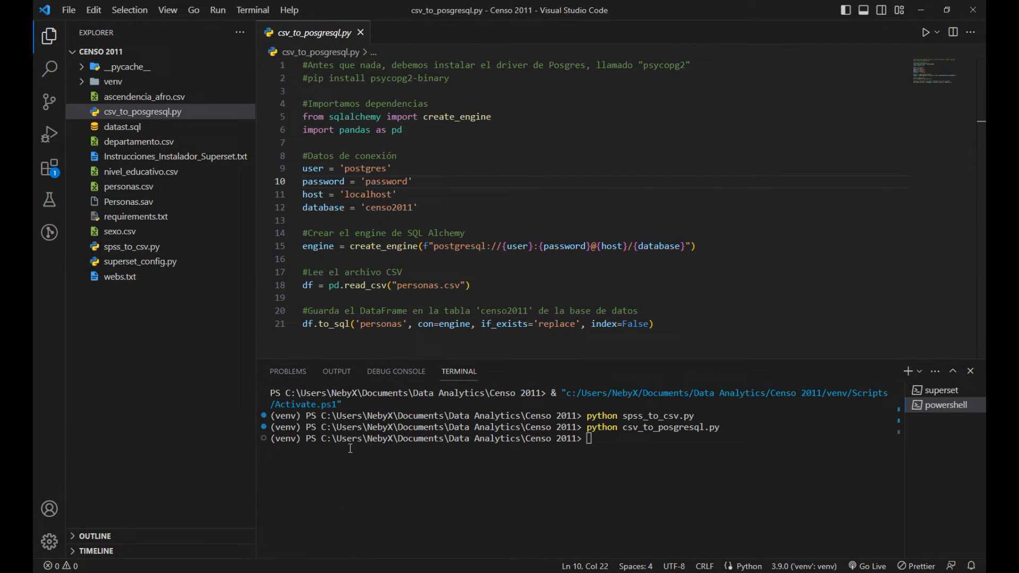
pyautogui.click(137, 131)
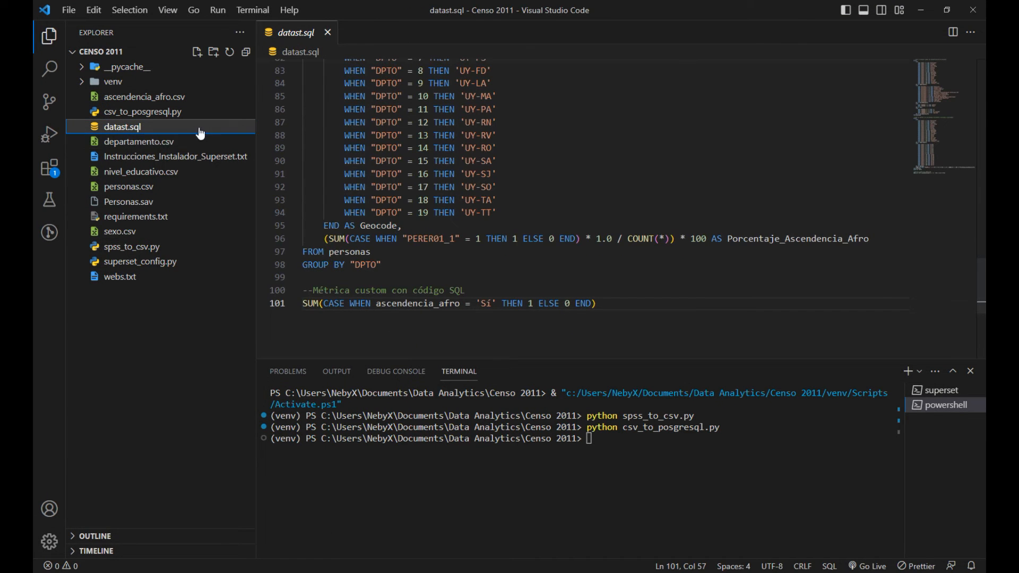
pyautogui.scroll(5, 398, 182)
pyautogui.scroll(10, 398, 182)
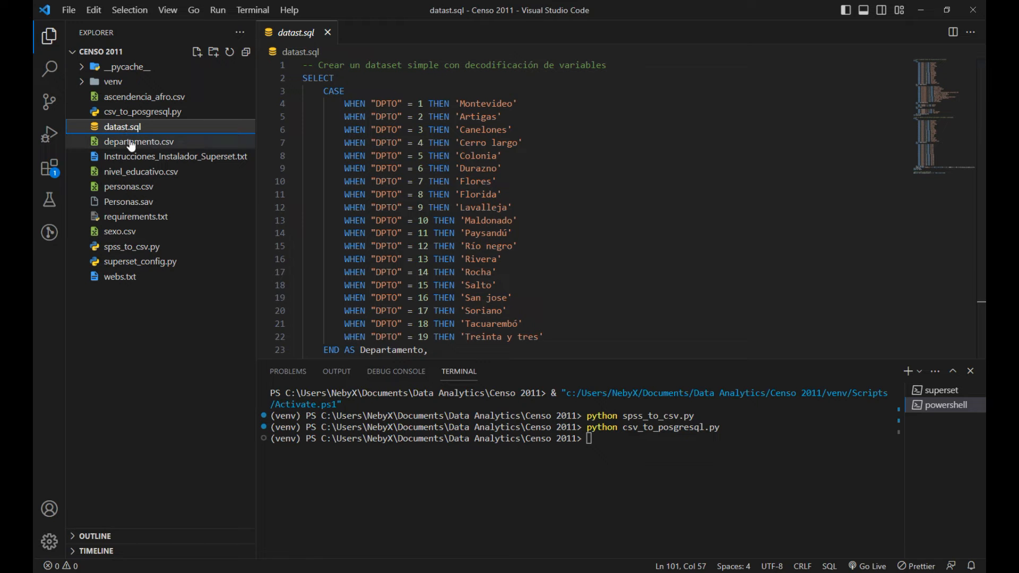
pyautogui.scroll(-6, 334, 138)
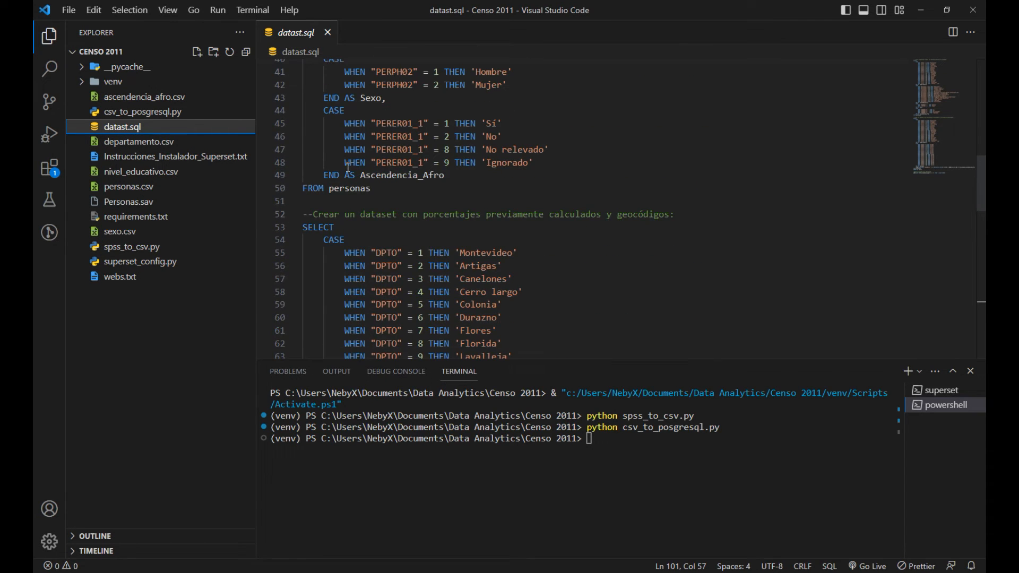
pyautogui.scroll(2, 348, 170)
pyautogui.scroll(5, 348, 170)
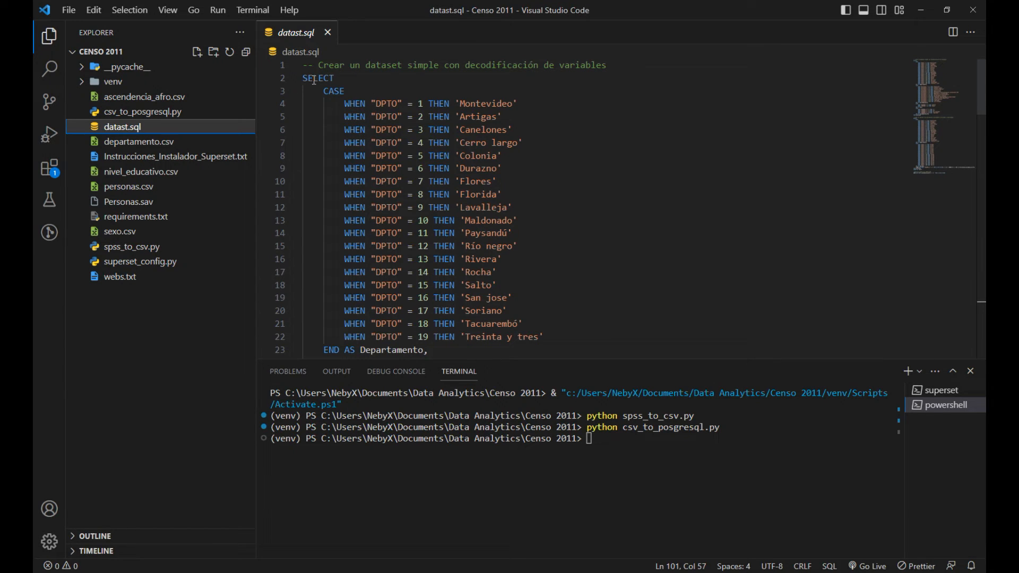
# Examine how the CASE blocks in the first query of datast.sql decode the census variables.
pyautogui.moveTo(325, 93); pyautogui.dragTo(345, 91)
pyautogui.click(351, 93)
pyautogui.moveTo(325, 90)
pyautogui.mouseDown()
pyautogui.moveTo(346, 91)
pyautogui.moveTo(325, 91)
pyautogui.mouseUp()
pyautogui.click(351, 91)
pyautogui.click(350, 91)
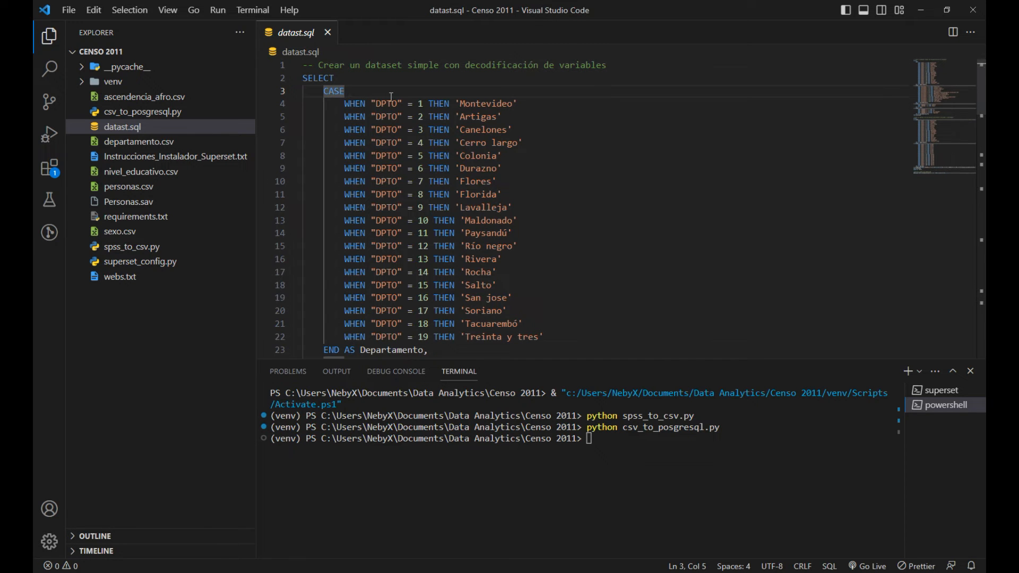
pyautogui.scroll(-13, 399, 110)
pyautogui.scroll(13, 399, 110)
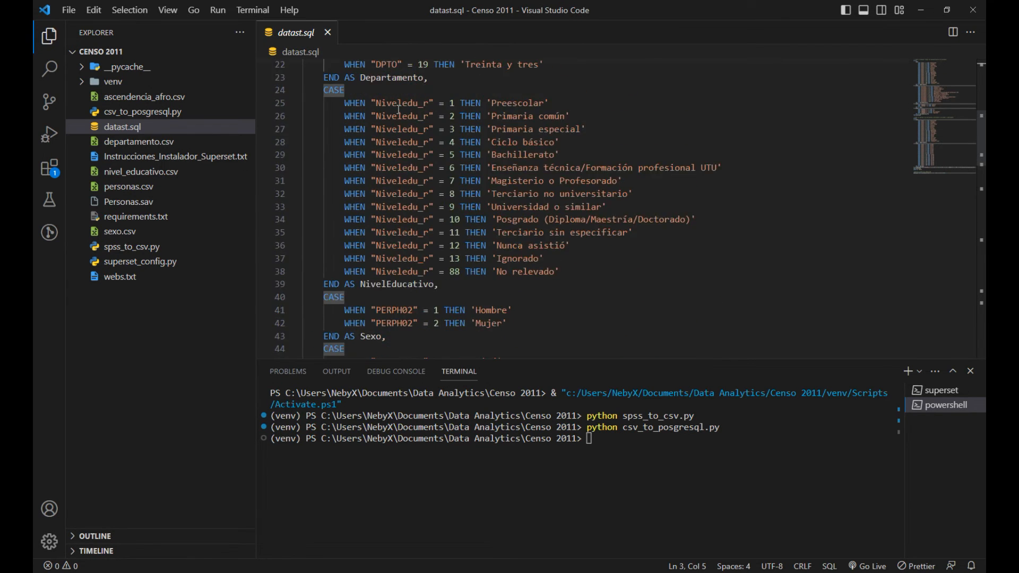
# Examine the SELECT keyword and the CASE expression that maps DPTO codes to department names.
pyautogui.click(352, 92)
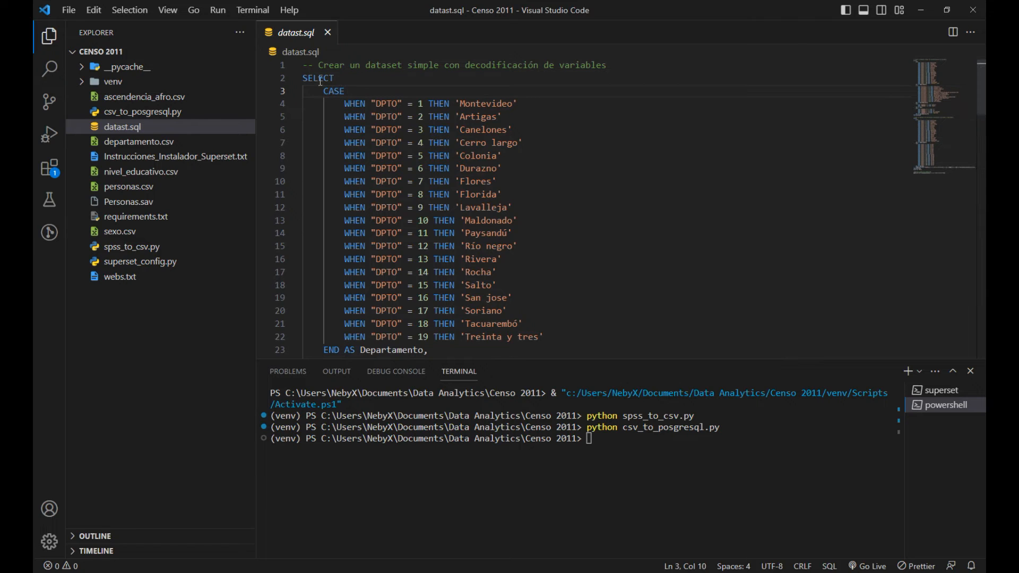
pyautogui.doubleClick(305, 80)
pyautogui.click(368, 88)
pyautogui.moveTo(324, 91); pyautogui.dragTo(461, 203)
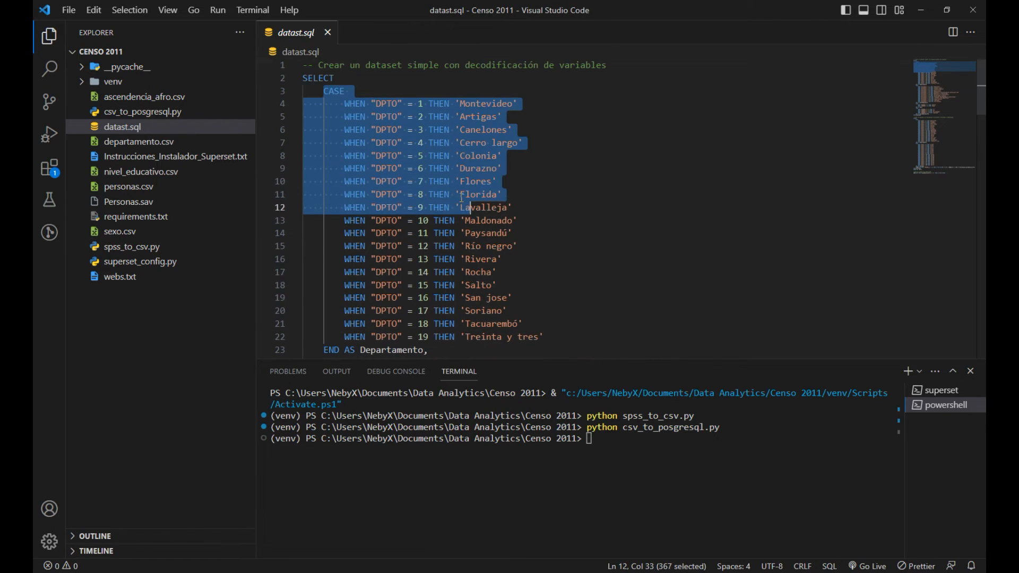
pyautogui.click(459, 195)
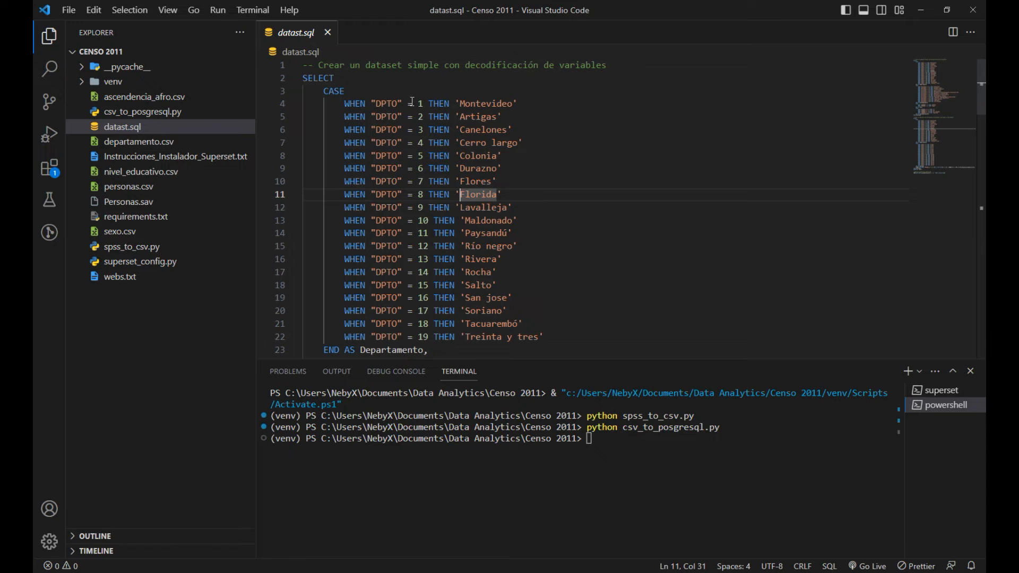
# Examine the WHEN conditions that match DPTO codes to department names such as Montevideo and Artigas.
pyautogui.click(444, 103)
pyautogui.click(476, 103)
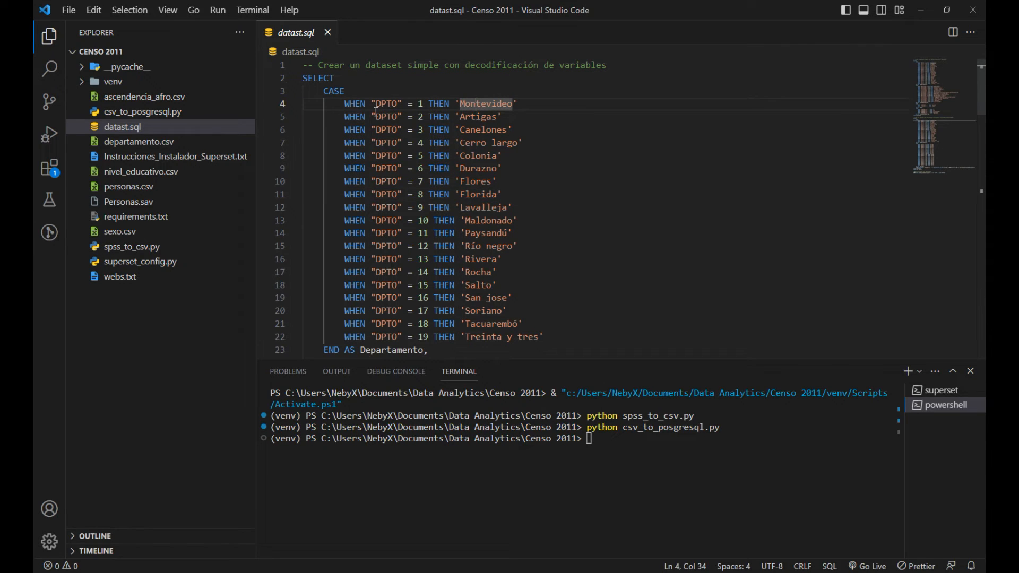
pyautogui.moveTo(377, 116); pyautogui.dragTo(394, 116)
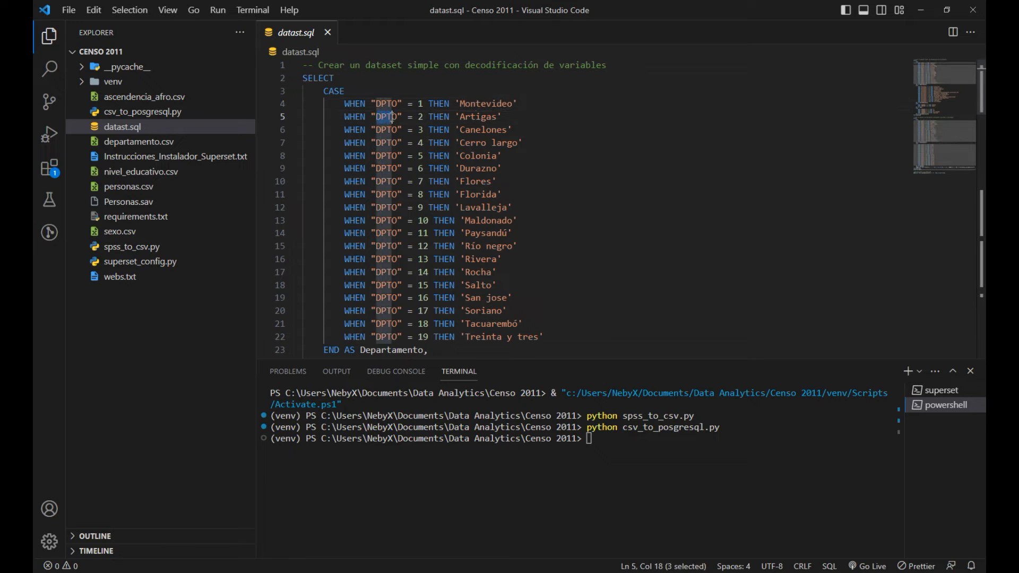
pyautogui.click(382, 128)
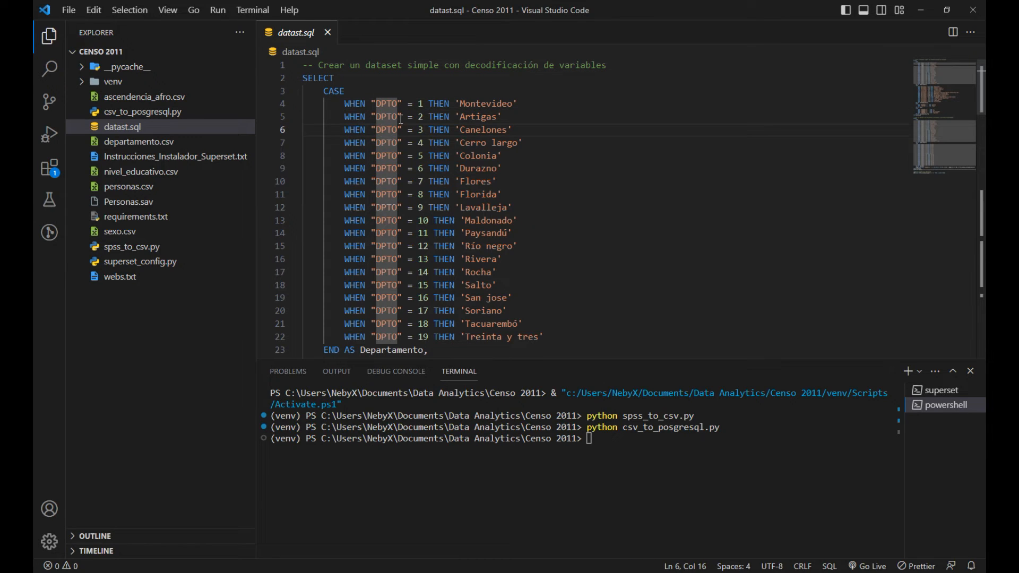
pyautogui.click(418, 117)
pyautogui.moveTo(459, 117); pyautogui.dragTo(498, 117)
pyautogui.scroll(-4, 422, 150)
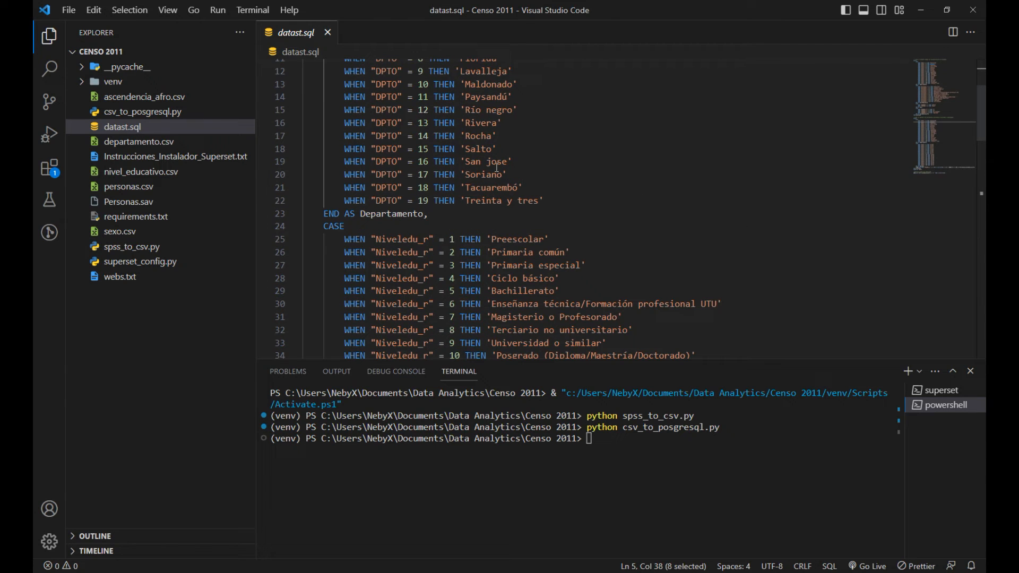
pyautogui.scroll(-1, 484, 191)
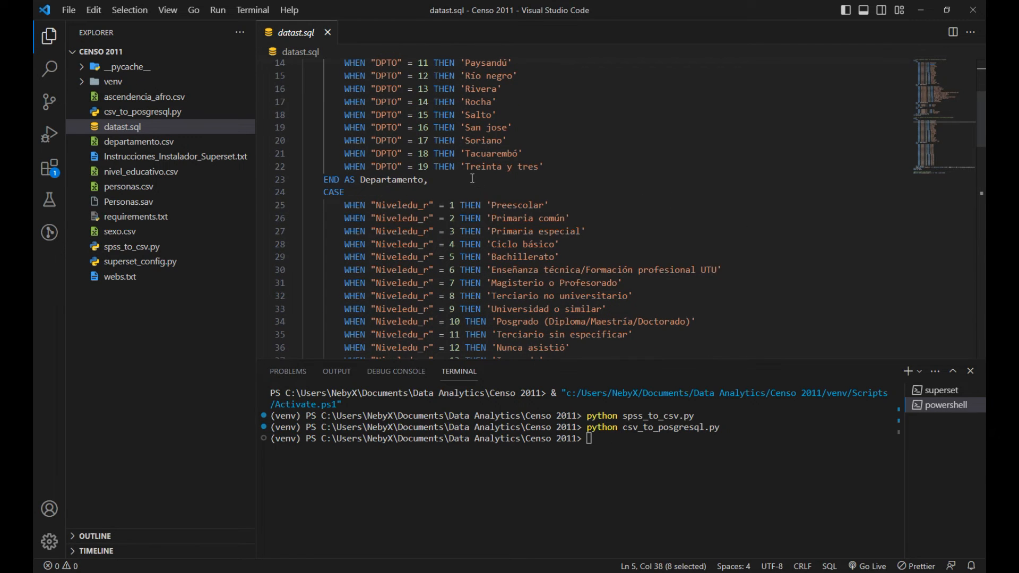
pyautogui.scroll(-1, 472, 177)
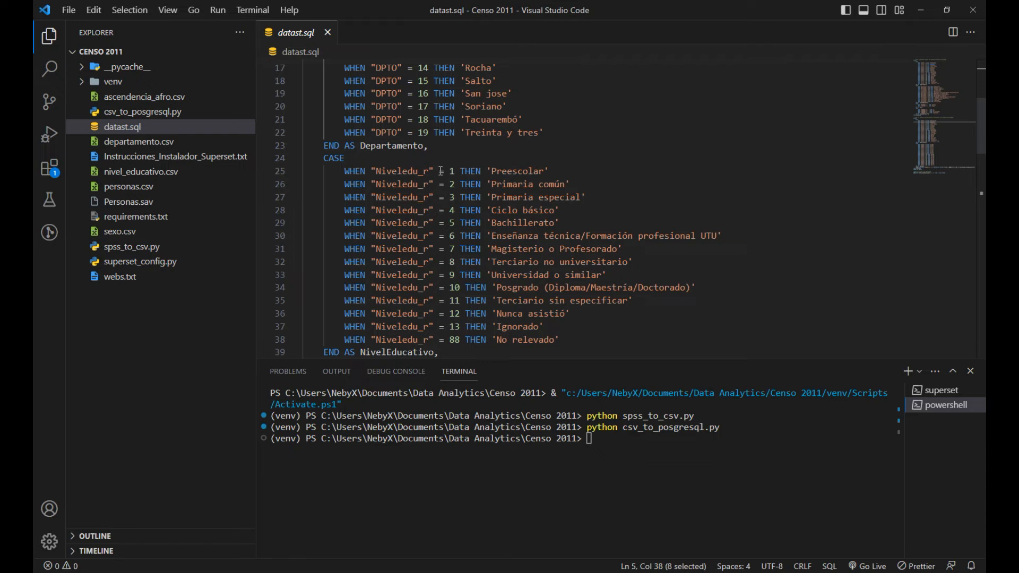
# Examine the END AS Departamento line that closes and names the first CASE block, including its trailing comma.
pyautogui.moveTo(319, 145); pyautogui.dragTo(402, 145)
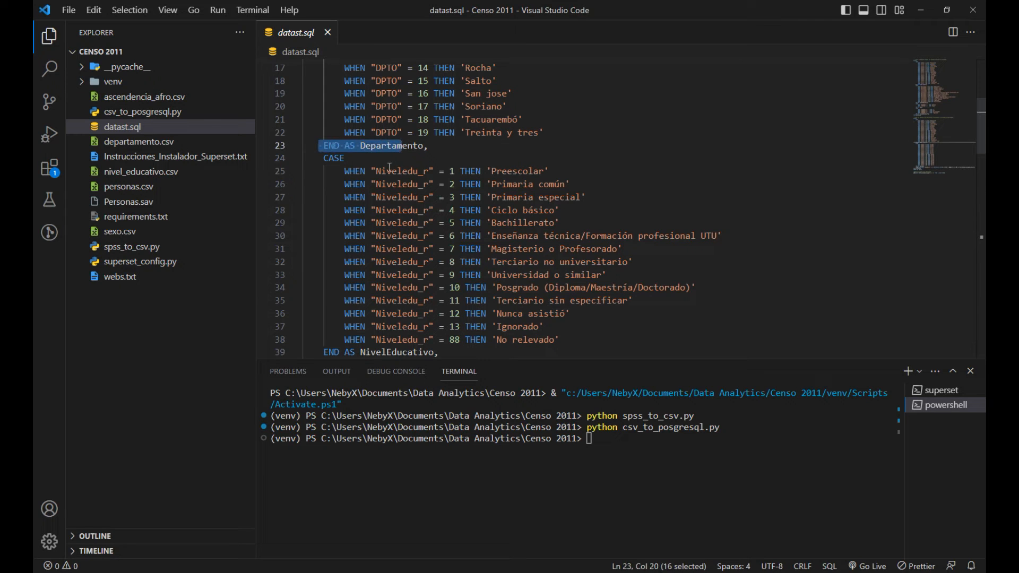
pyautogui.click(390, 168)
pyautogui.scroll(5, 389, 168)
pyautogui.scroll(-5, 382, 196)
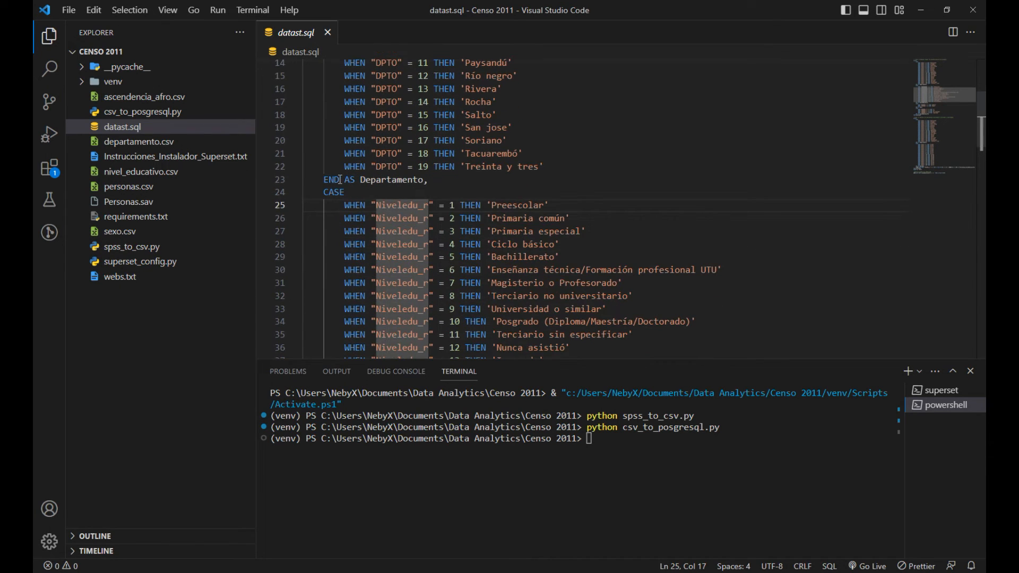
pyautogui.click(385, 193)
pyautogui.moveTo(366, 180)
pyautogui.mouseDown()
pyautogui.moveTo(393, 180)
pyautogui.moveTo(362, 180)
pyautogui.mouseUp()
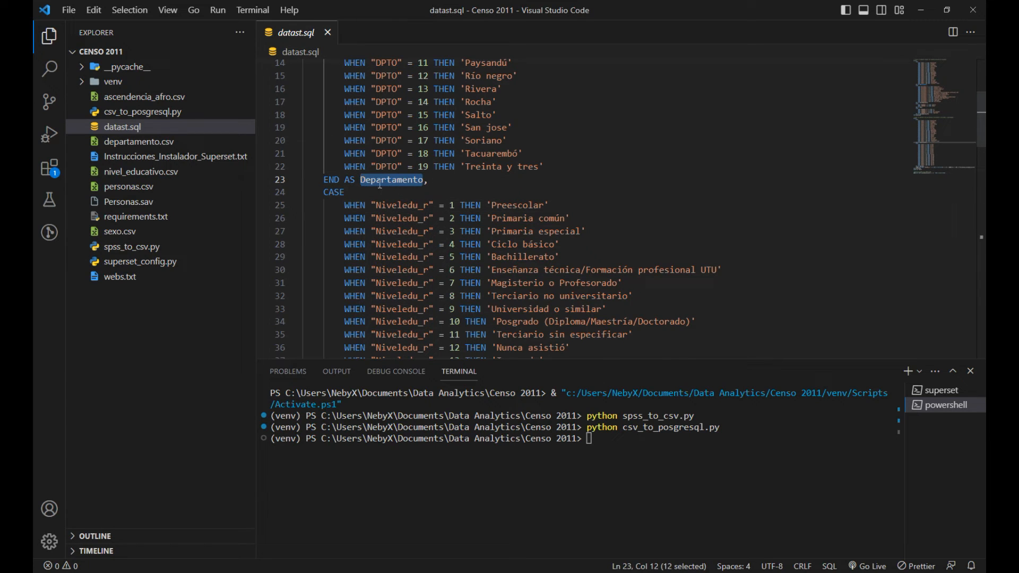
pyautogui.scroll(1, 445, 196)
pyautogui.click(452, 199)
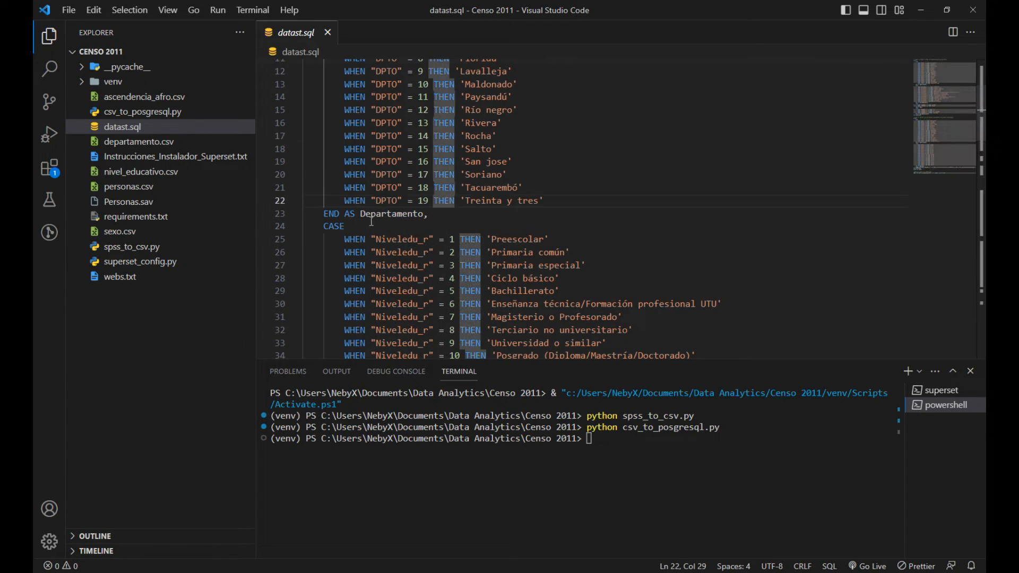
pyautogui.click(426, 214)
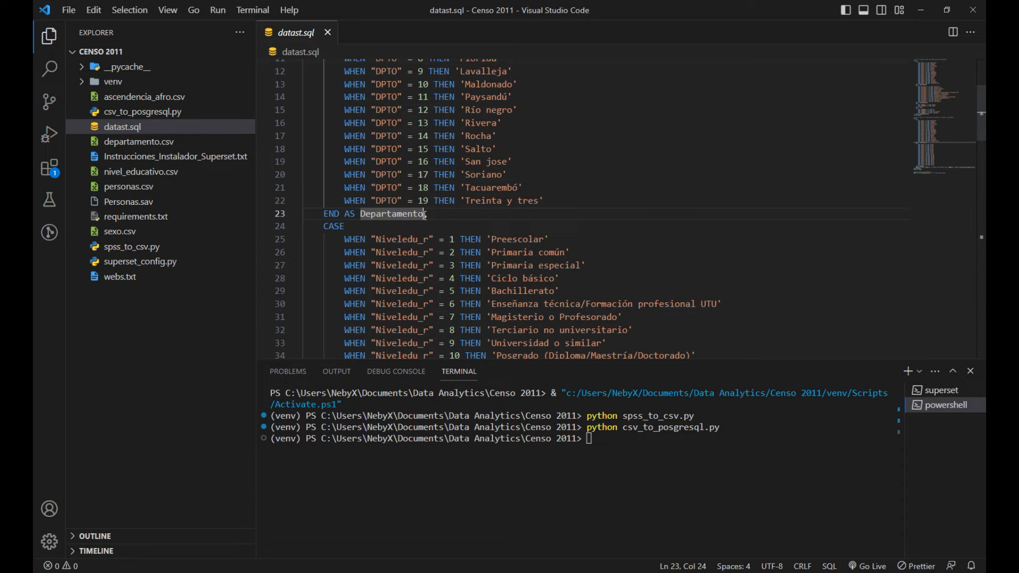
pyautogui.write(',')
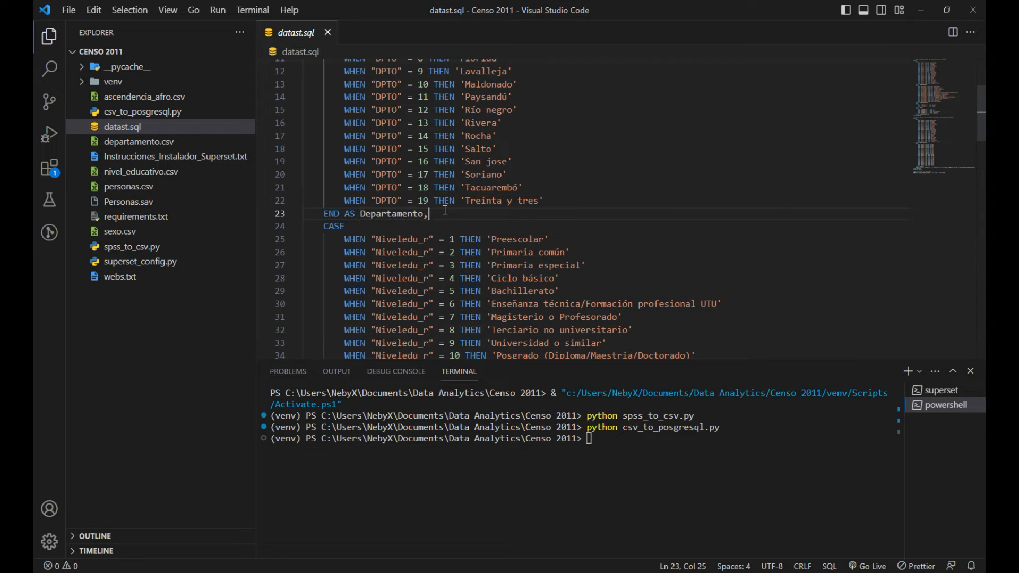
# Examine how the second CASE block switches from DPTO to Niveledu_r and decodes its code 1.
pyautogui.doubleClick(326, 226)
pyautogui.scroll(-2, 371, 218)
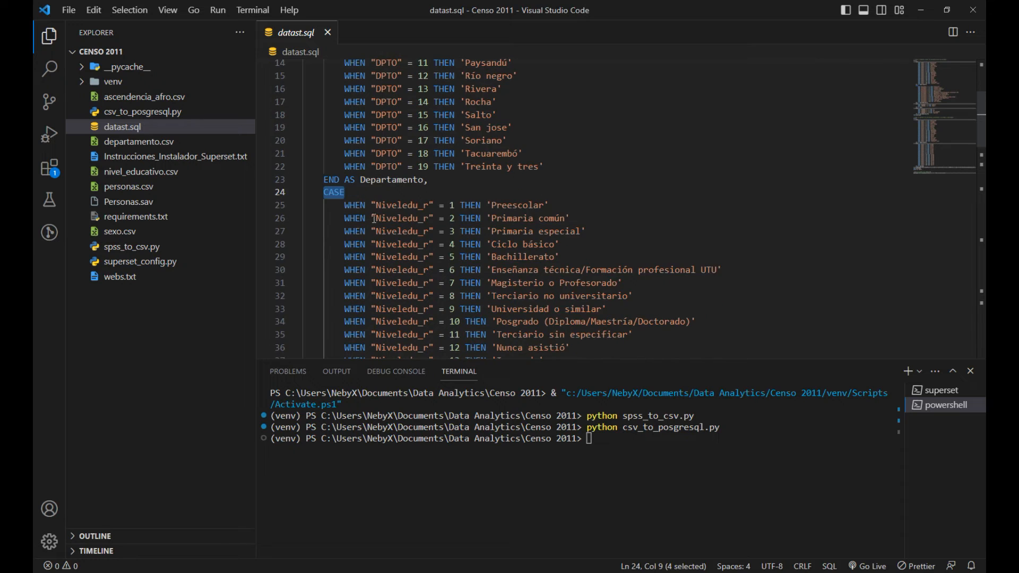
pyautogui.scroll(4, 506, 181)
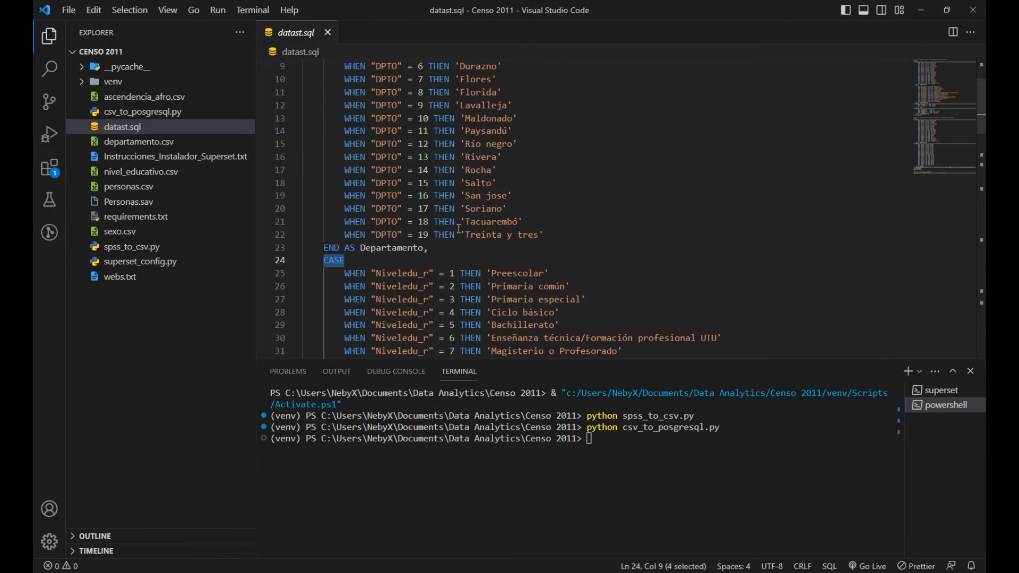
pyautogui.scroll(-5, 424, 159)
pyautogui.click(420, 150)
pyautogui.scroll(4, 419, 154)
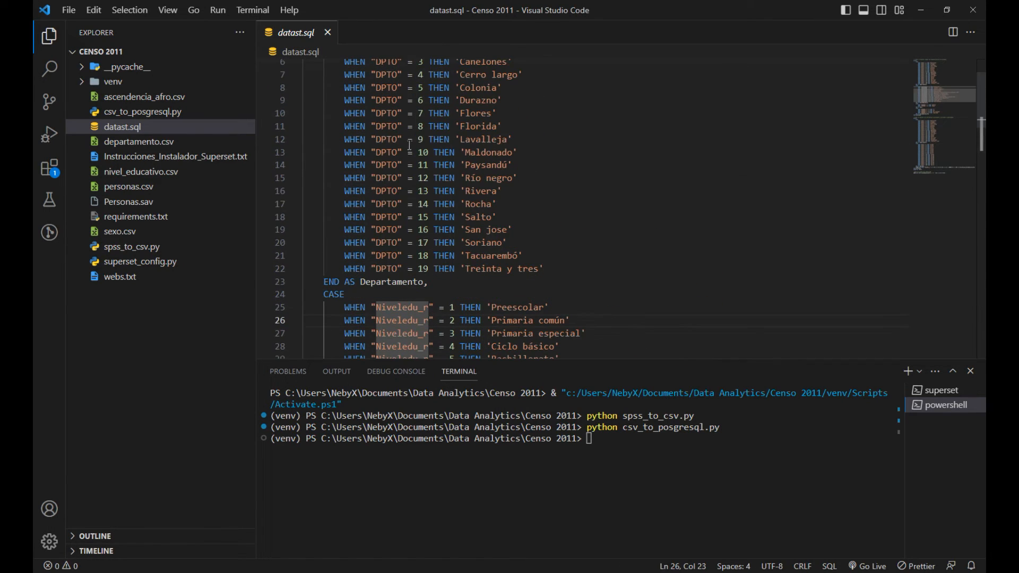
pyautogui.moveTo(397, 102); pyautogui.dragTo(376, 102)
pyautogui.scroll(-2, 390, 242)
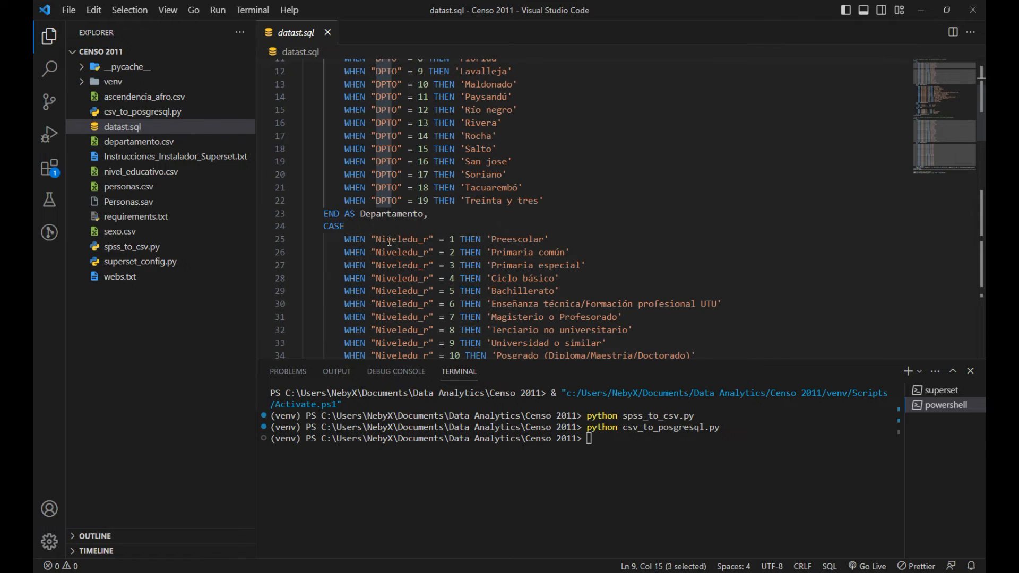
pyautogui.moveTo(379, 239); pyautogui.dragTo(415, 239)
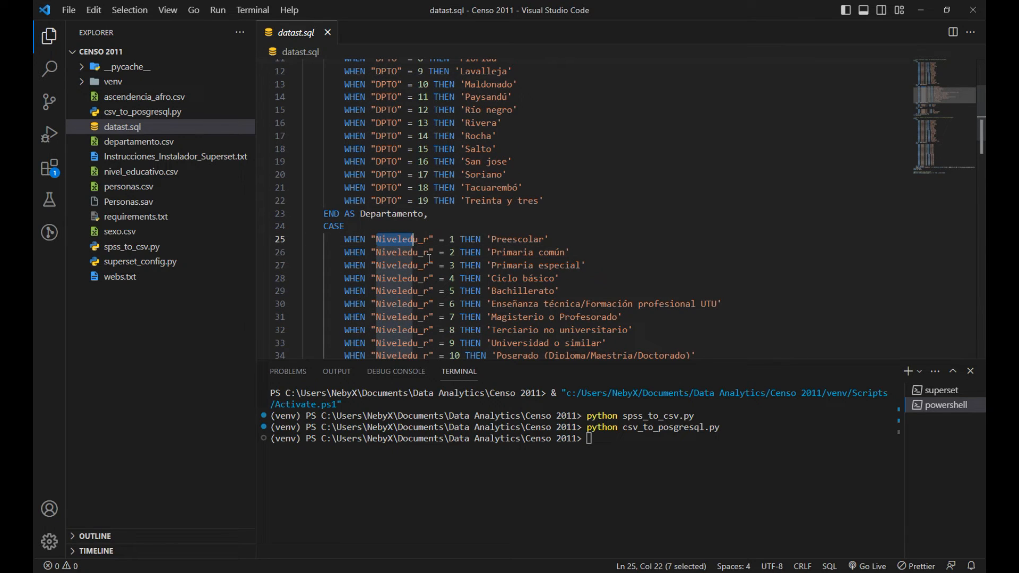
pyautogui.scroll(-2, 509, 243)
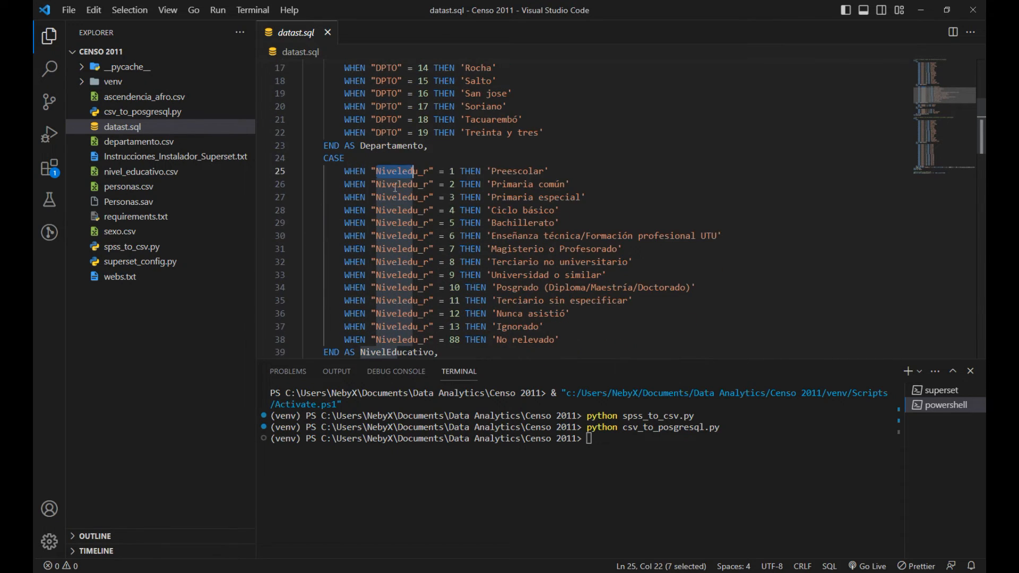
pyautogui.doubleClick(452, 171)
pyautogui.moveTo(498, 171); pyautogui.dragTo(529, 171)
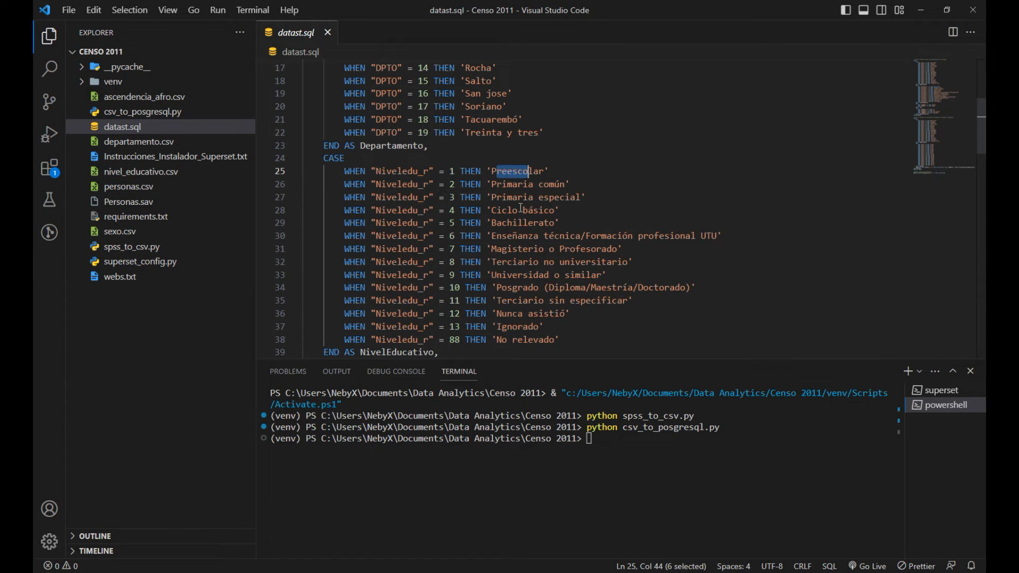
pyautogui.scroll(-2, 473, 240)
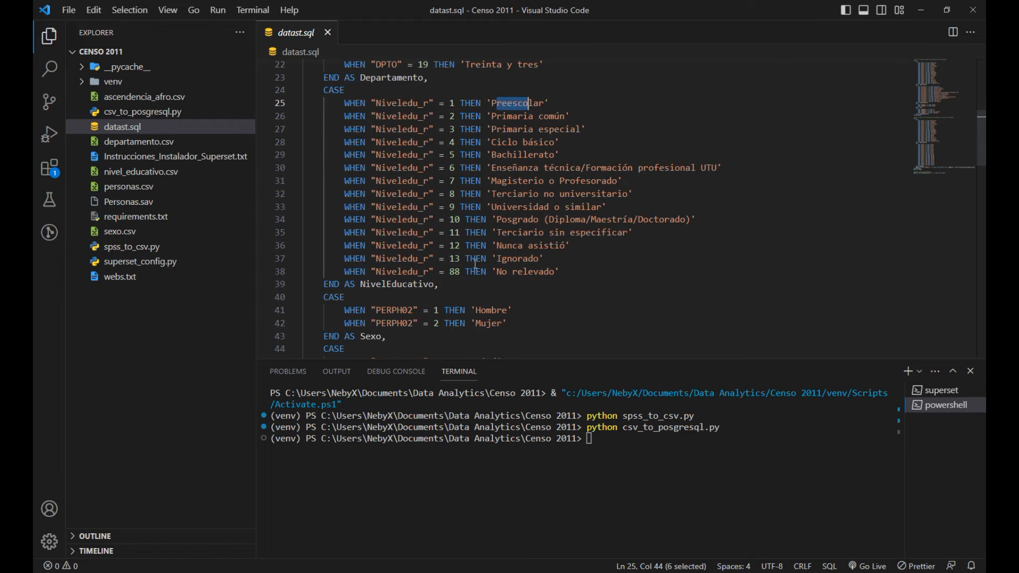
# Compare the DPTO and Niveledu_r CASE blocks and read through the education-level labels.
pyautogui.scroll(3, 475, 264)
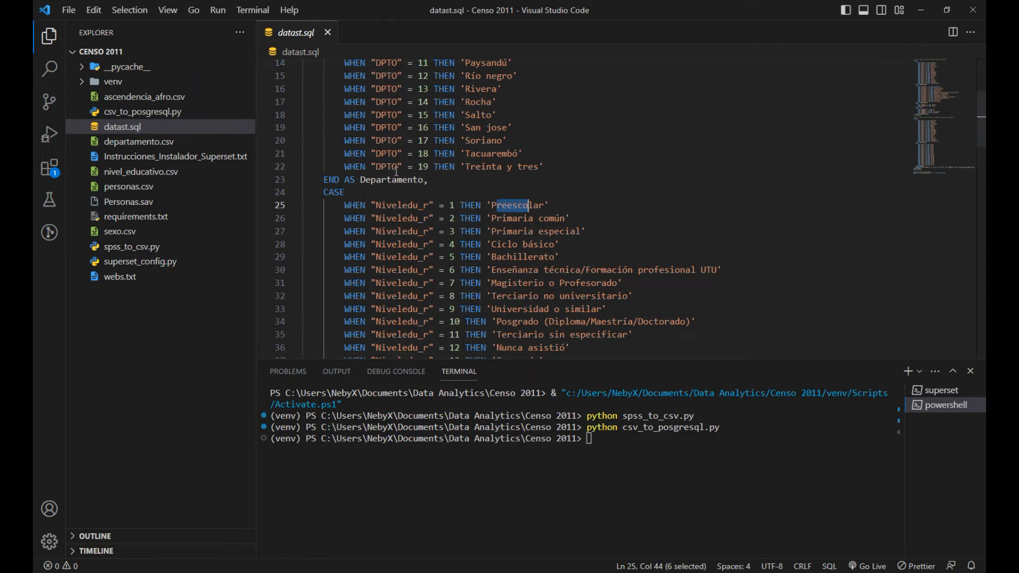
pyautogui.scroll(-4, 489, 190)
pyautogui.scroll(3, 489, 190)
pyautogui.scroll(5, 490, 191)
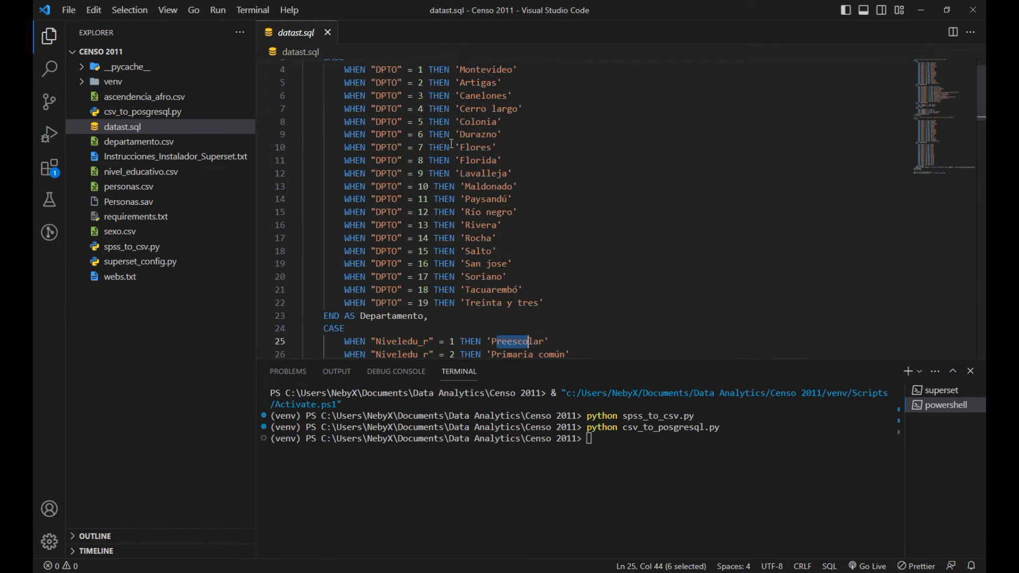
pyautogui.scroll(-4, 426, 163)
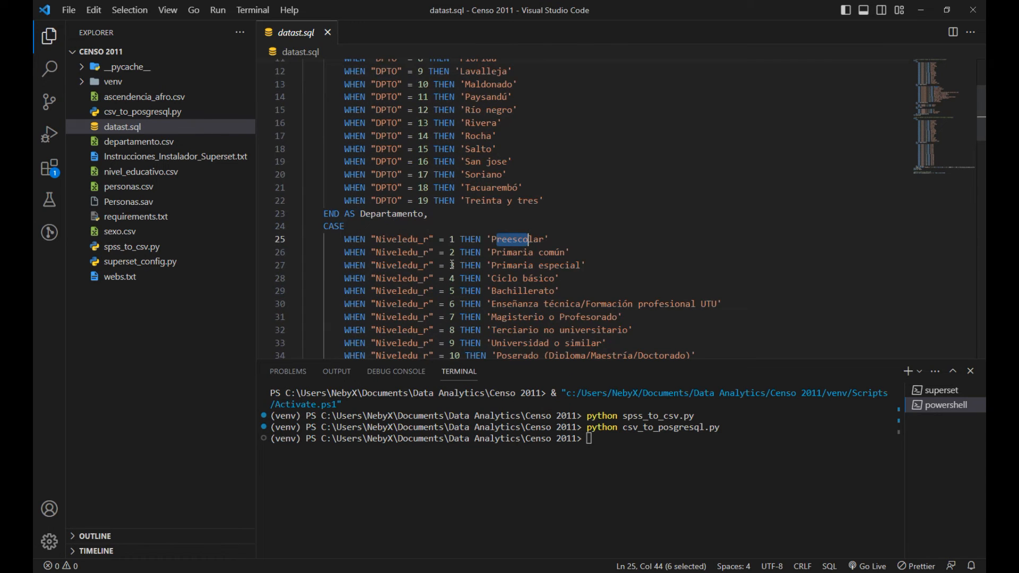
pyautogui.scroll(-4, 453, 284)
pyautogui.scroll(8, 473, 211)
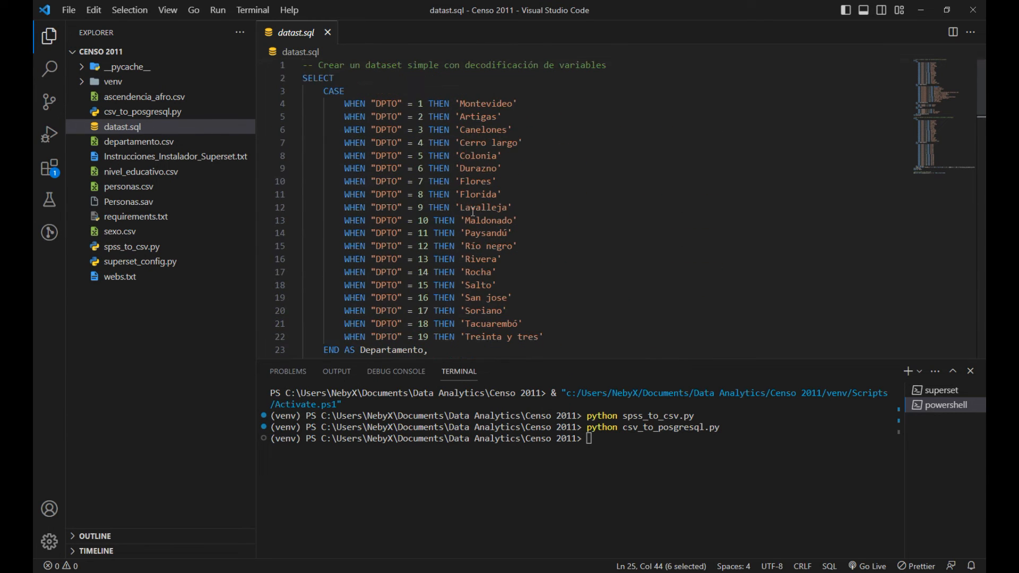
pyautogui.scroll(-6, 465, 220)
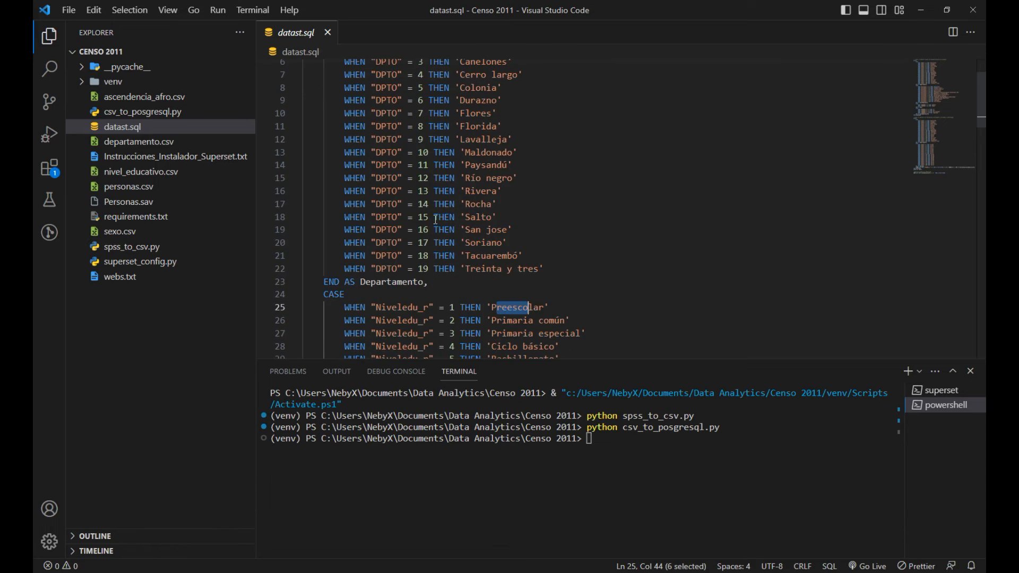
pyautogui.moveTo(492, 215); pyautogui.dragTo(613, 215)
pyautogui.click(574, 241)
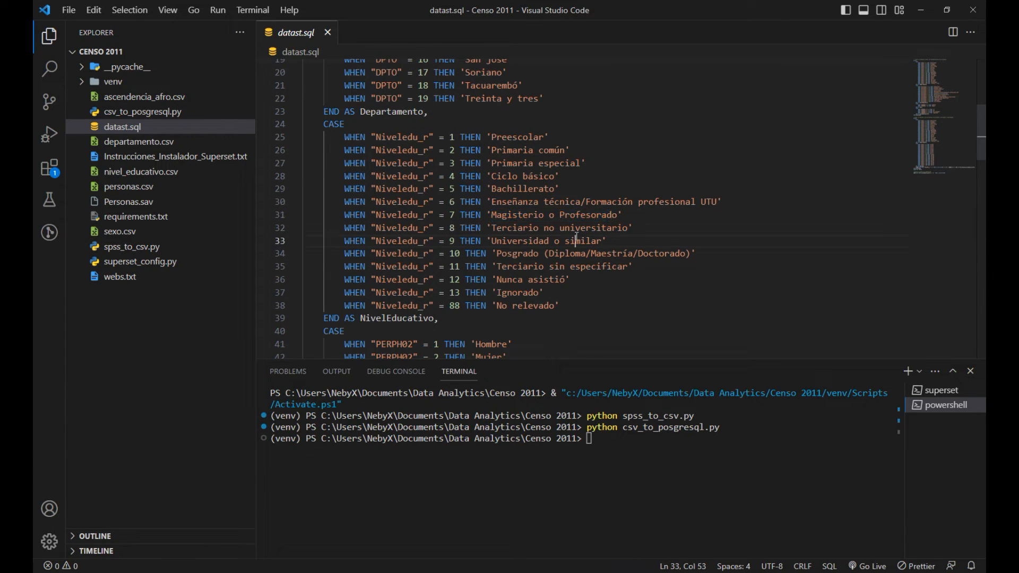
pyautogui.doubleClick(495, 137)
pyautogui.click(515, 189)
pyautogui.scroll(-2, 391, 290)
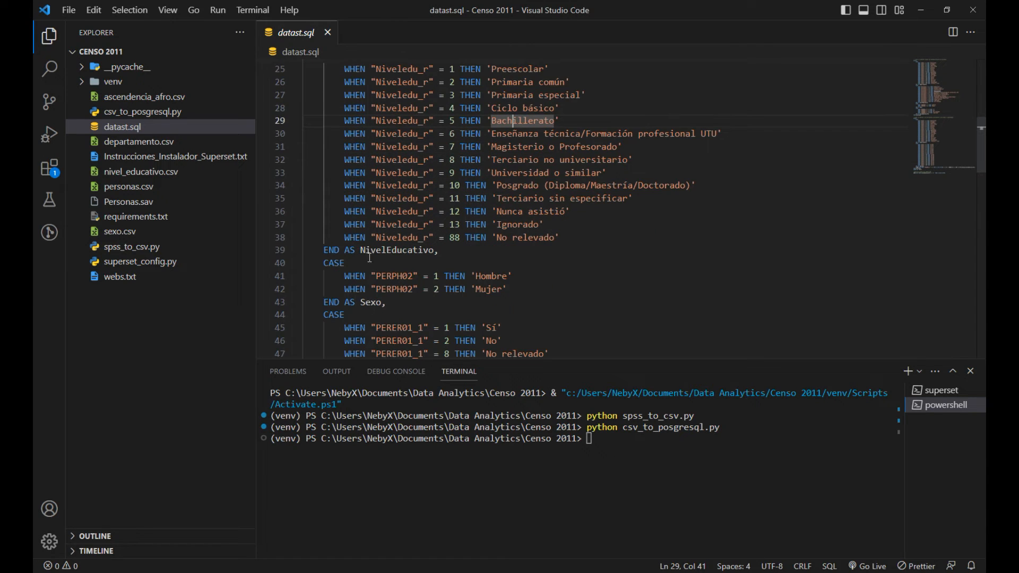
# Examine the NivelEducativo alias and the CASE blocks that decode PERPH02 as Sexo and PERER01_1 as Ascendencia_Afro.
pyautogui.doubleClick(372, 253)
pyautogui.click(408, 268)
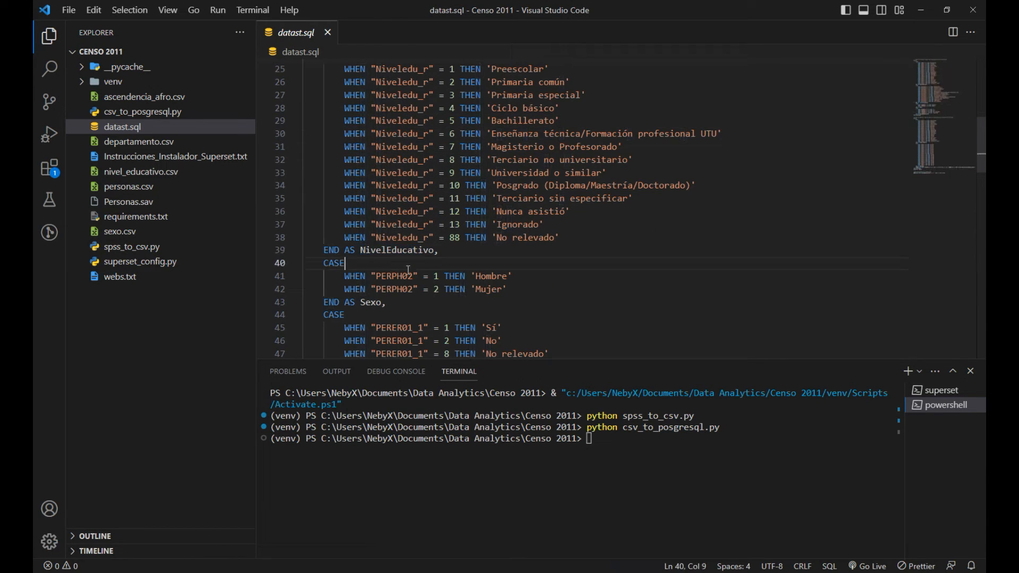
pyautogui.doubleClick(405, 276)
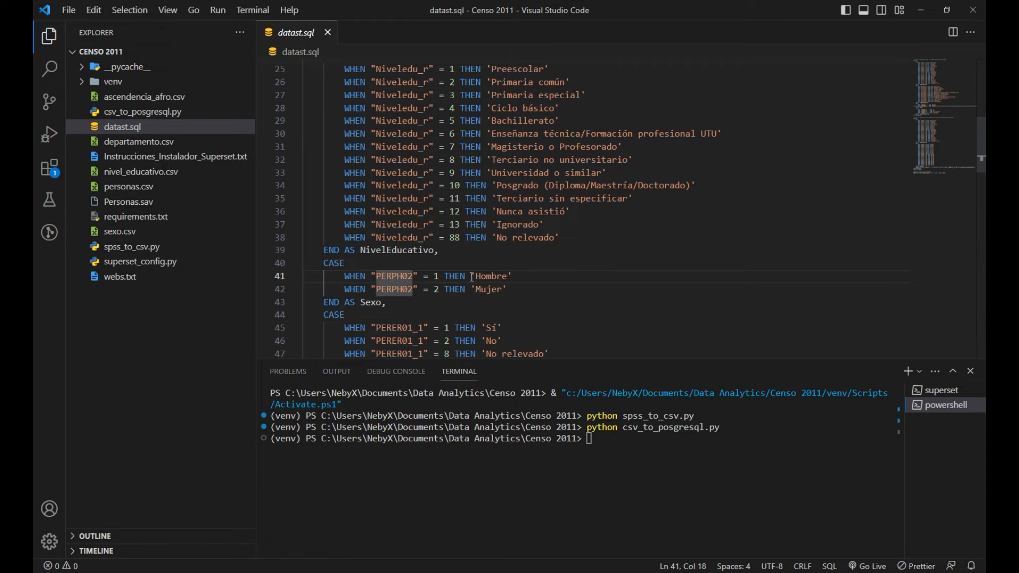
pyautogui.moveTo(476, 276); pyautogui.dragTo(490, 276)
pyautogui.scroll(-1, 390, 271)
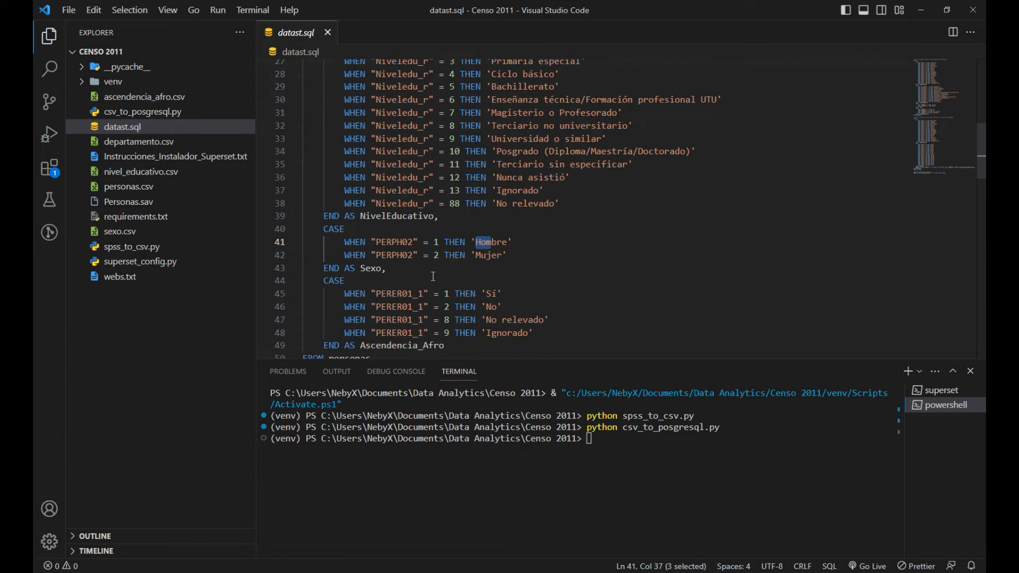
pyautogui.scroll(-1, 400, 275)
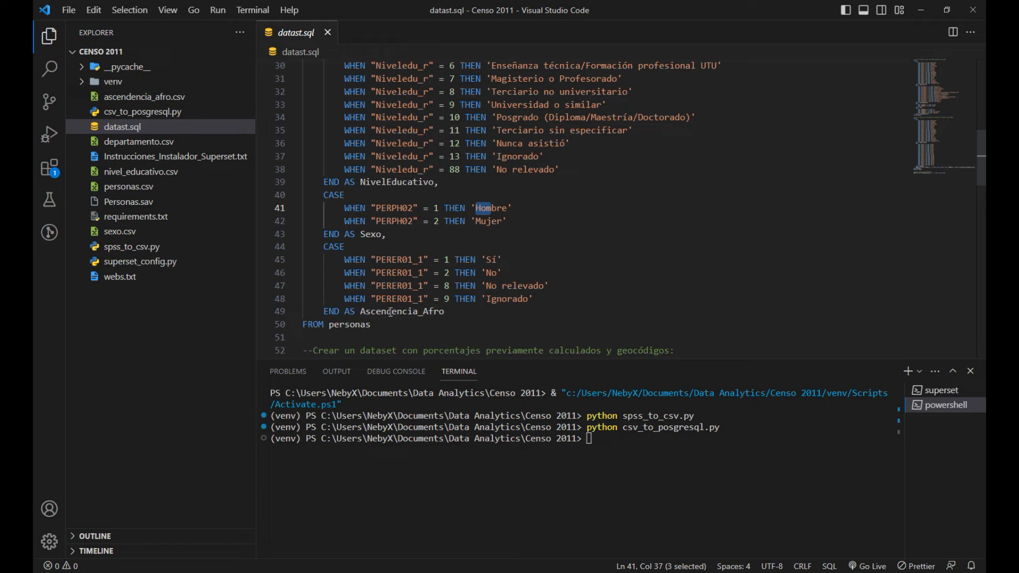
# Copy the entire first query of datast.sql, from SELECT on line 2 through FROM personas on line 50.
pyautogui.scroll(10, 391, 312)
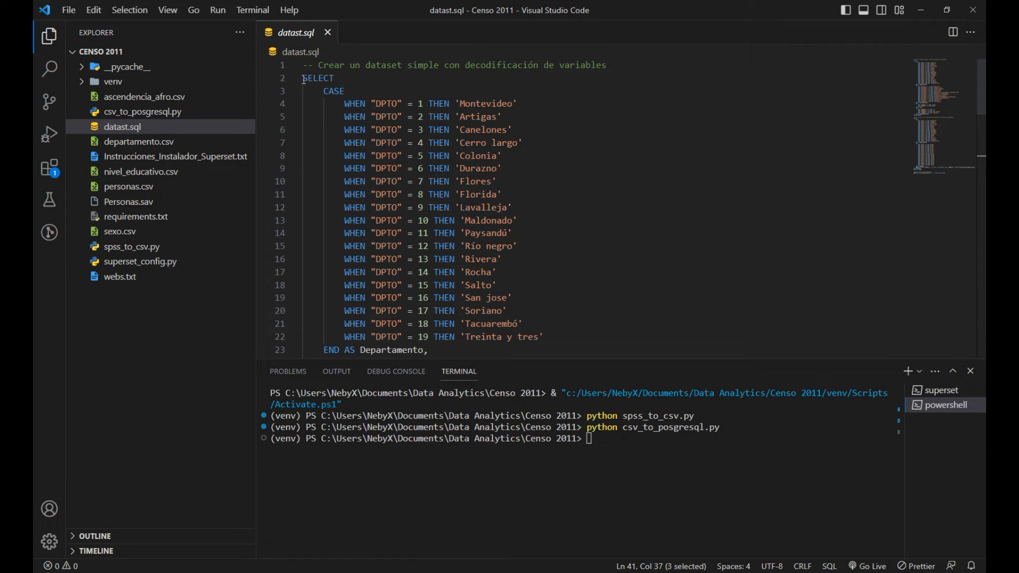
pyautogui.moveTo(305, 79); pyautogui.dragTo(375, 260)
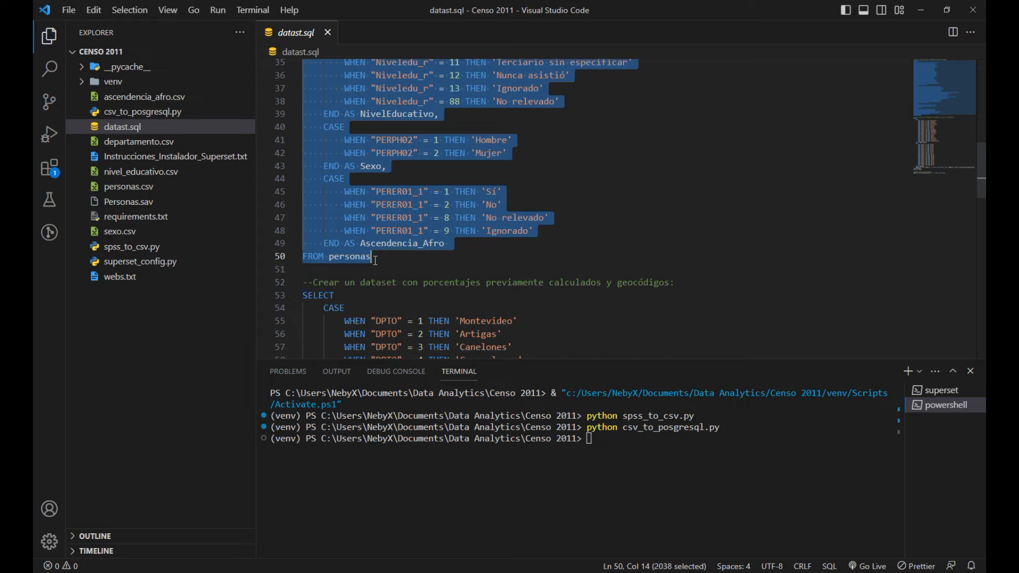
pyautogui.rightClick(375, 232)
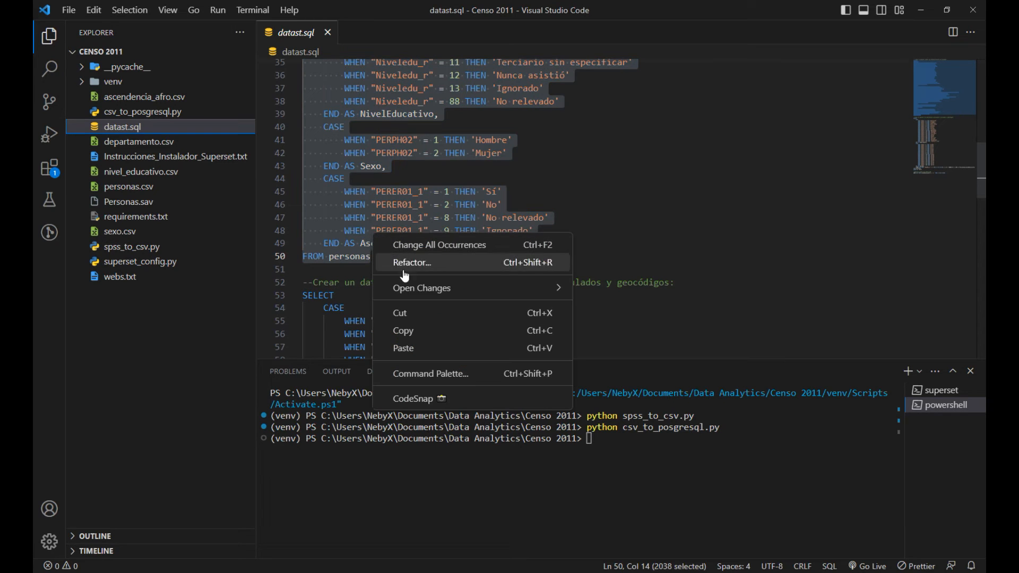
pyautogui.click(405, 329)
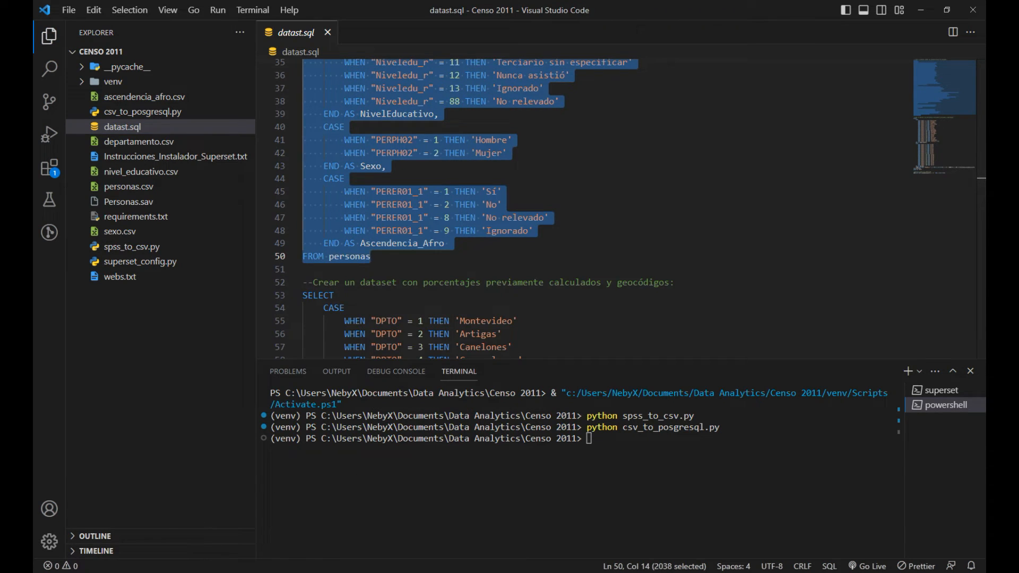
# Switch to Superset, paste the copied query into the SQL Lab editor and run it against the PostgreSQL database.
pyautogui.hotkey('alt', 'Tab')
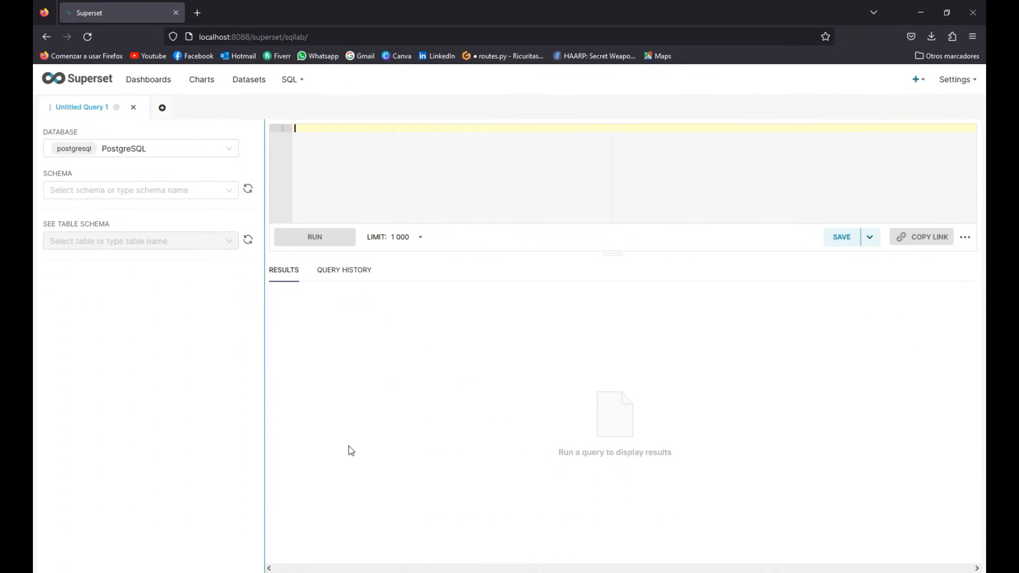
pyautogui.rightClick(321, 134)
pyautogui.click(355, 214)
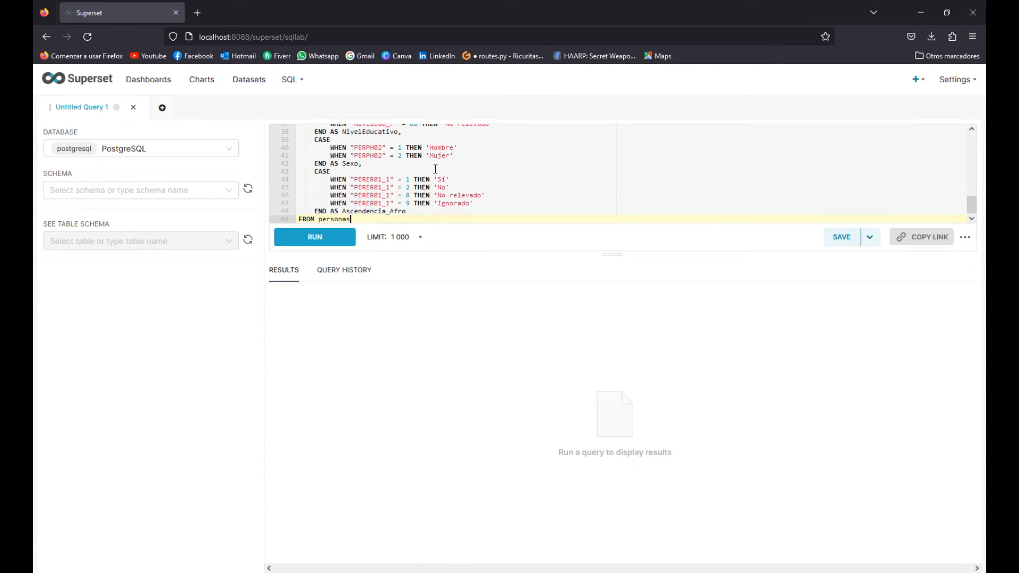
pyautogui.click(329, 244)
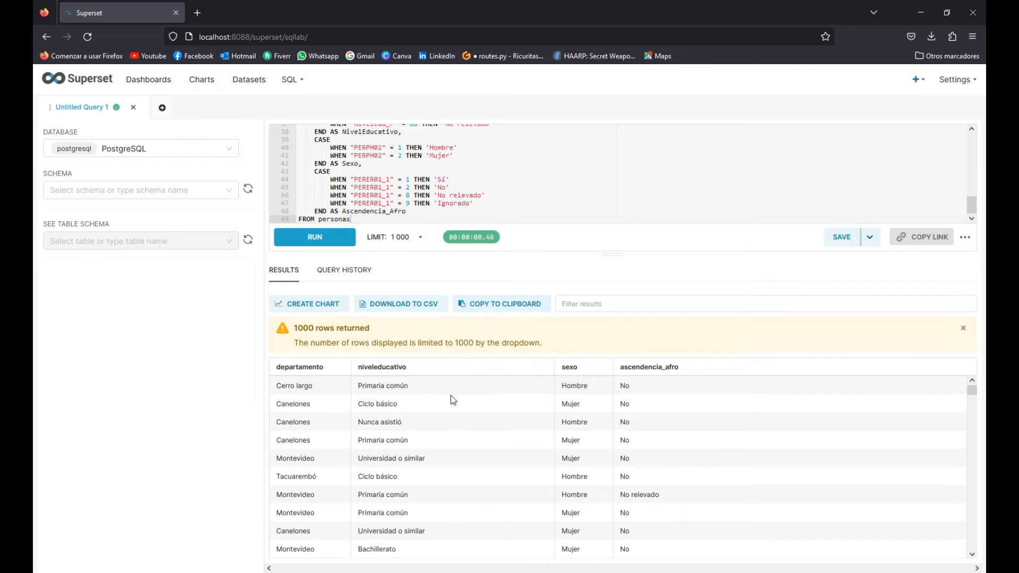
pyautogui.scroll(-5, 494, 430)
pyautogui.scroll(-3, 488, 427)
# Save the query as a new dataset named dataset_prueba and open it for exploration.
pyautogui.click(869, 237)
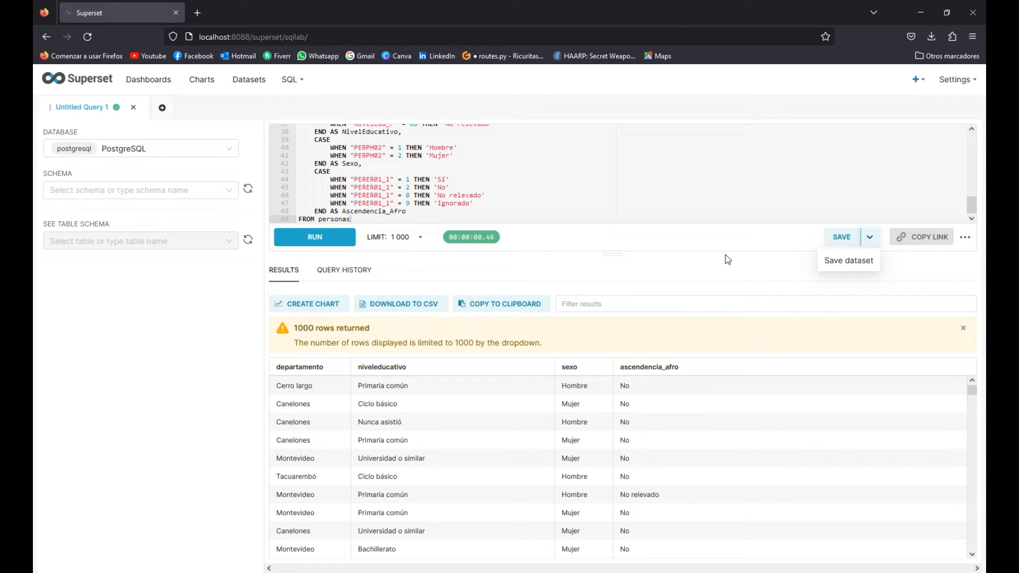
pyautogui.click(844, 260)
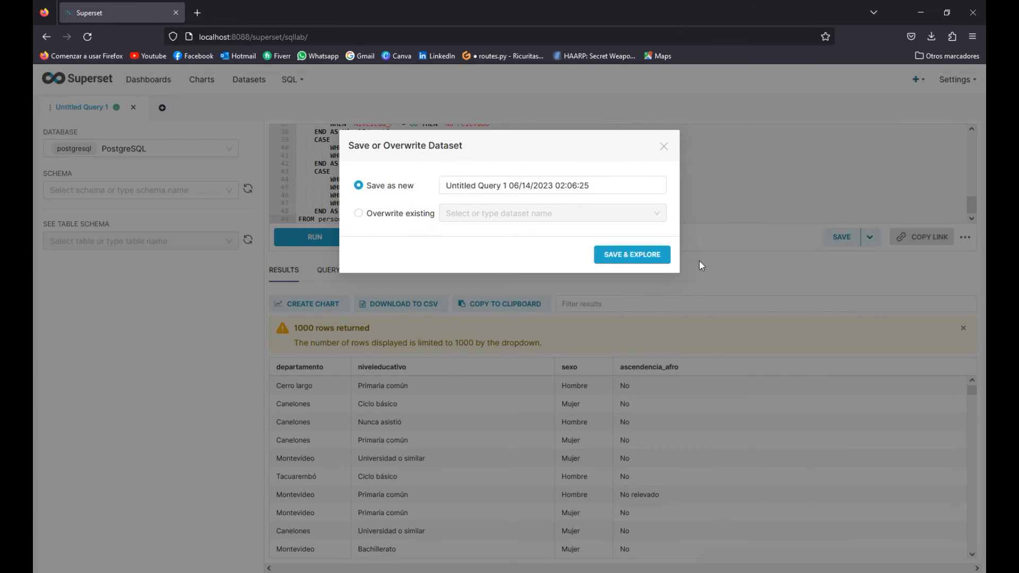
pyautogui.click(590, 186)
pyautogui.moveTo(590, 185); pyautogui.dragTo(356, 193)
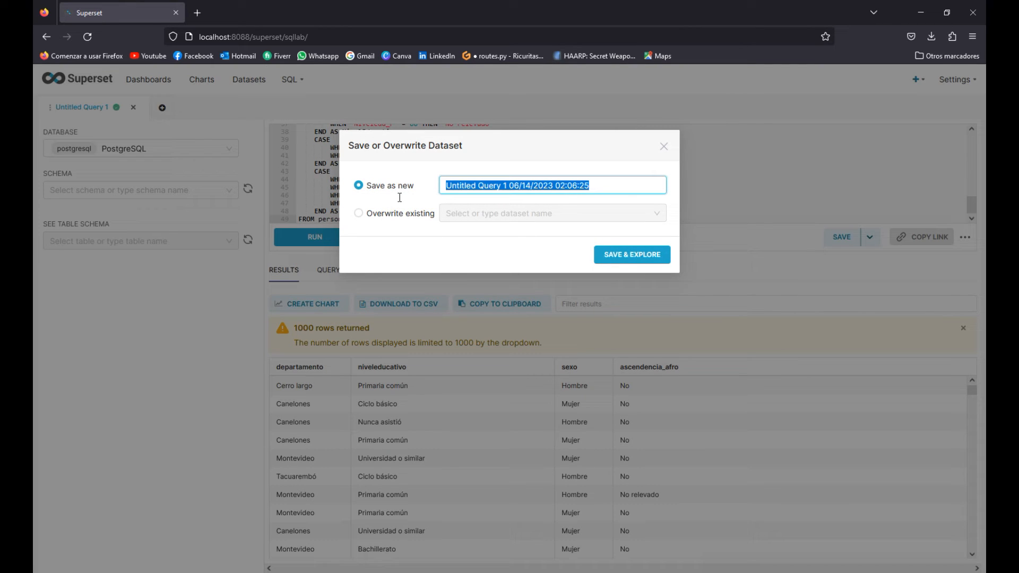
pyautogui.write('data')
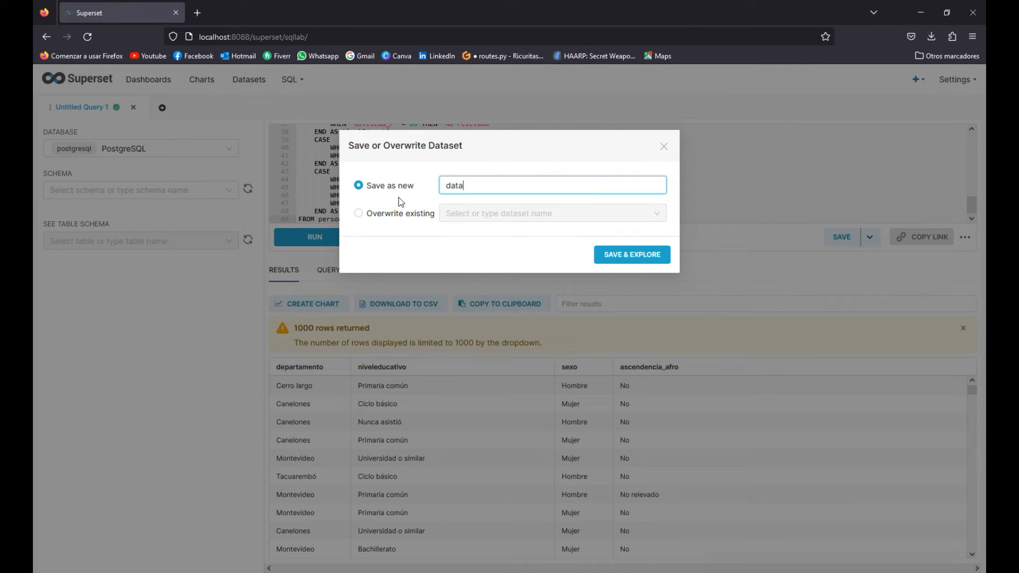
pyautogui.write('set_prueba')
pyautogui.click(614, 258)
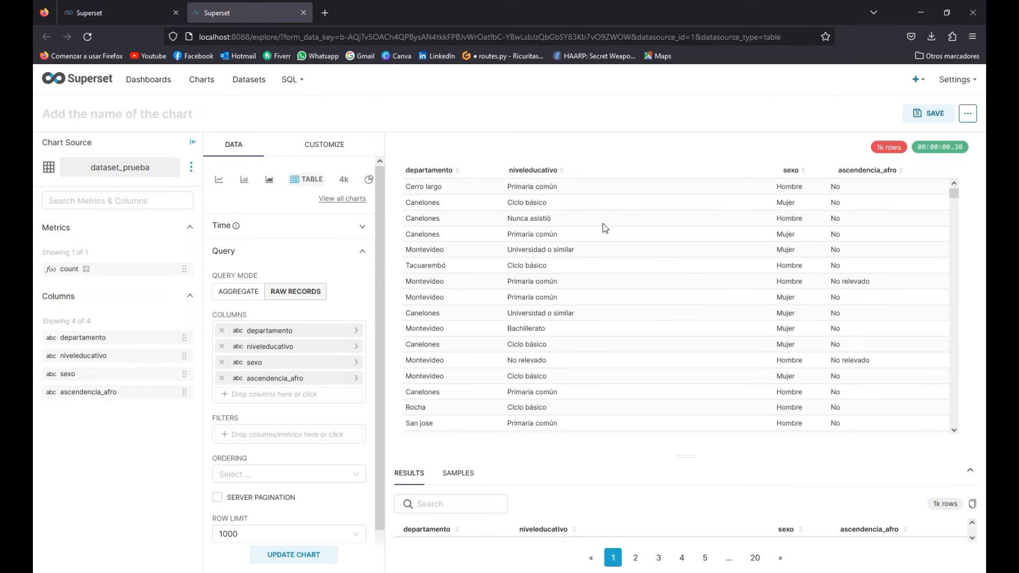
# Look over the raw records, close the exploration page and reopen dataset_prueba from the Datasets list.
pyautogui.scroll(-8, 721, 231)
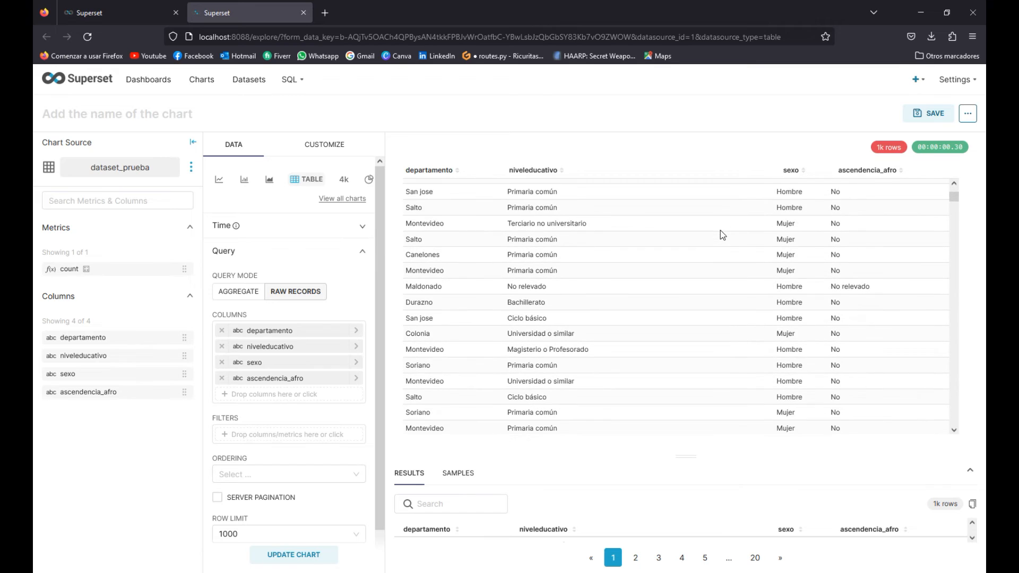
pyautogui.scroll(8, 721, 231)
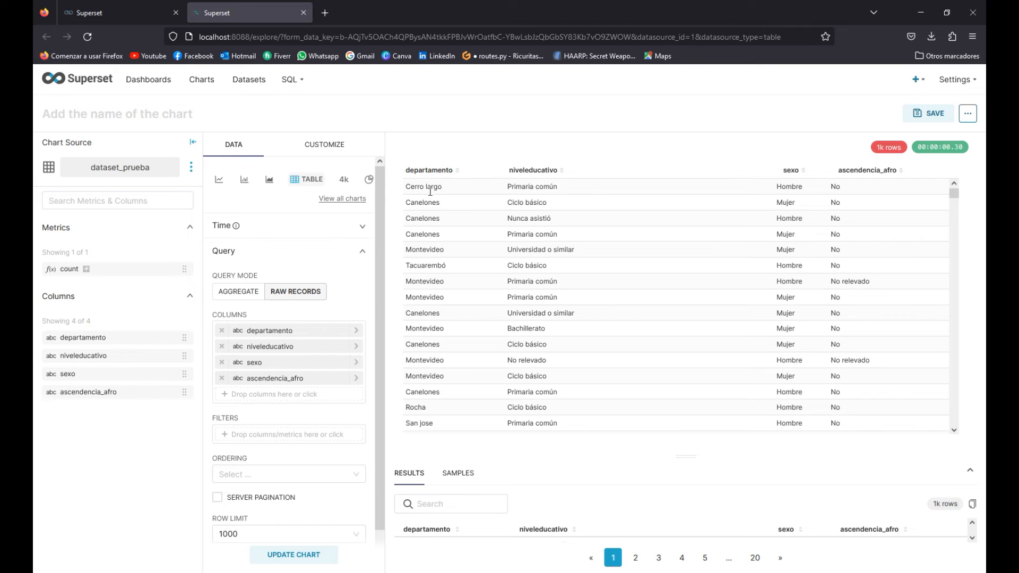
pyautogui.scroll(-5, 571, 253)
pyautogui.scroll(5, 887, 289)
pyautogui.click(305, 16)
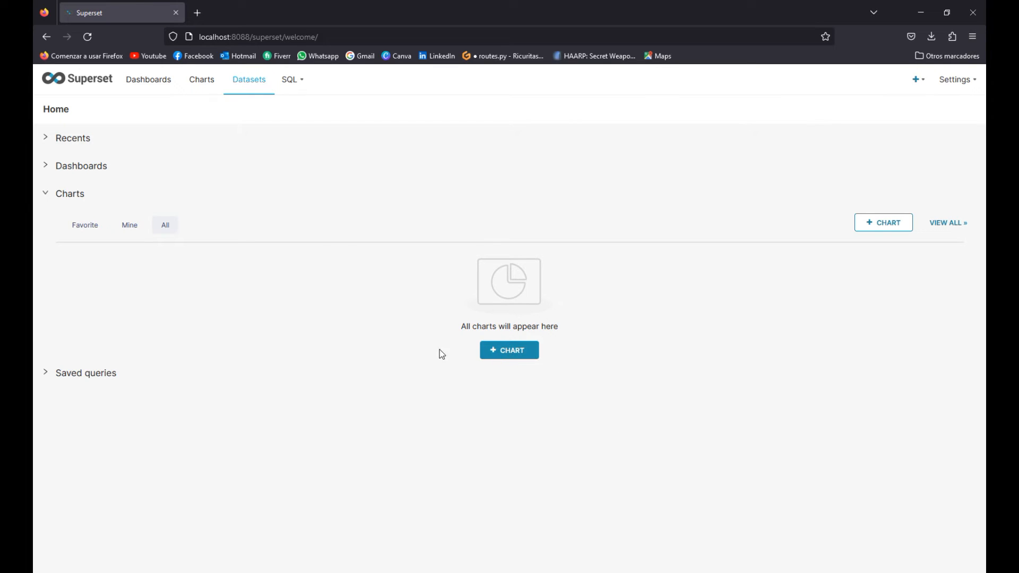
pyautogui.click(252, 85)
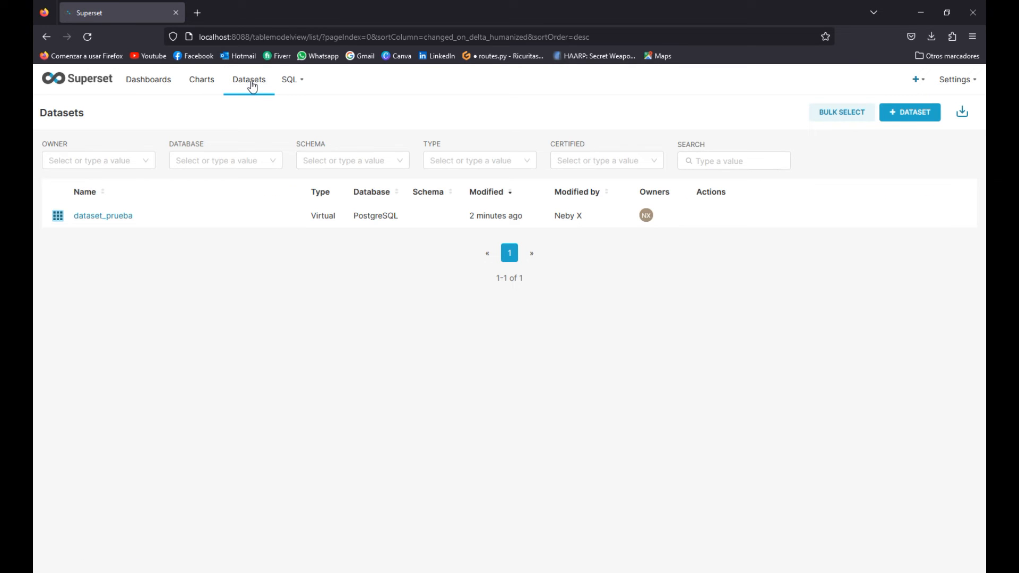
pyautogui.click(102, 220)
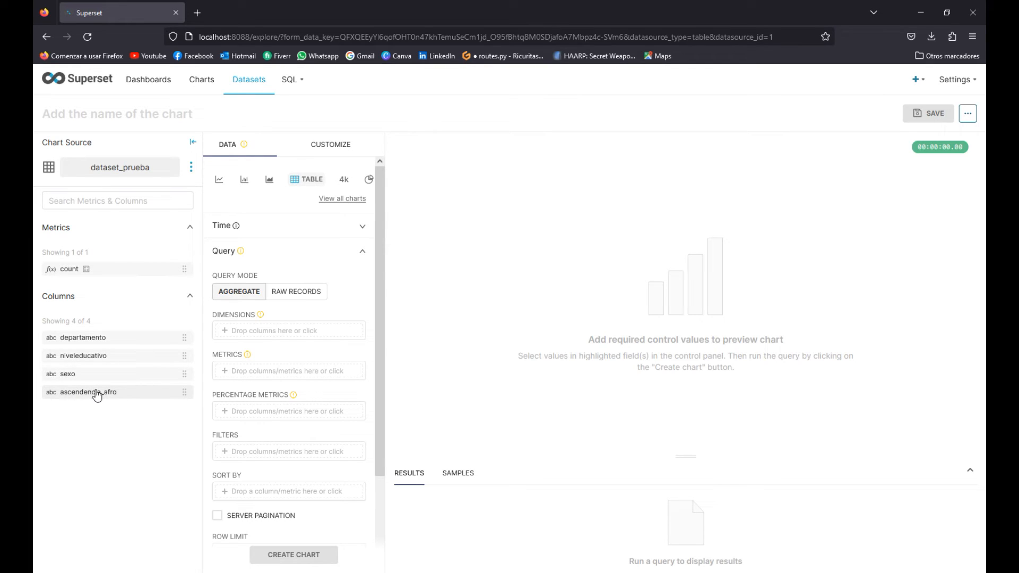
# Create an aggregate table chart with COUNT(ascendencia_afro) as the metric and departamento as the dimension.
pyautogui.moveTo(86, 393); pyautogui.dragTo(263, 375)
pyautogui.click(513, 500)
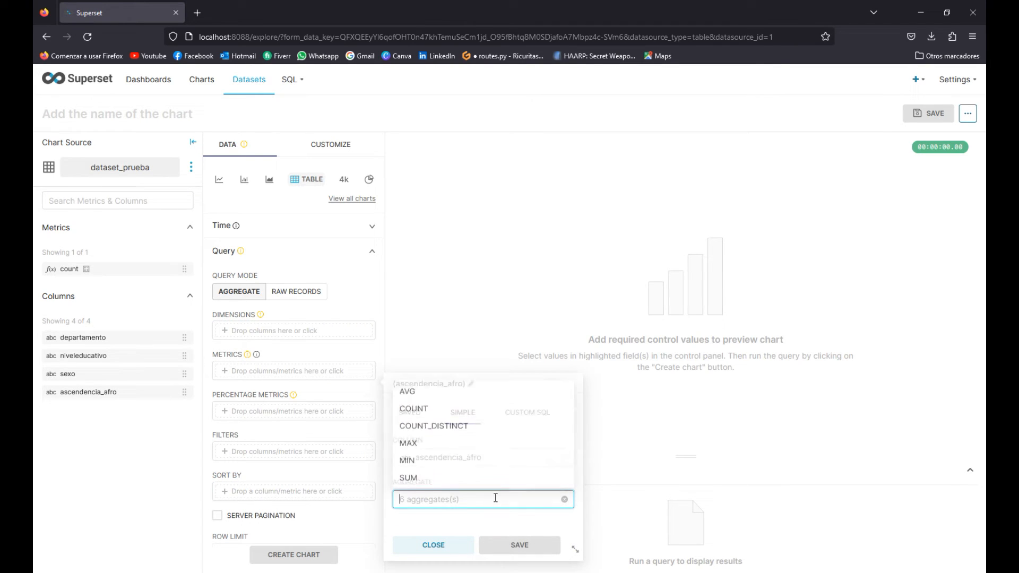
pyautogui.click(428, 406)
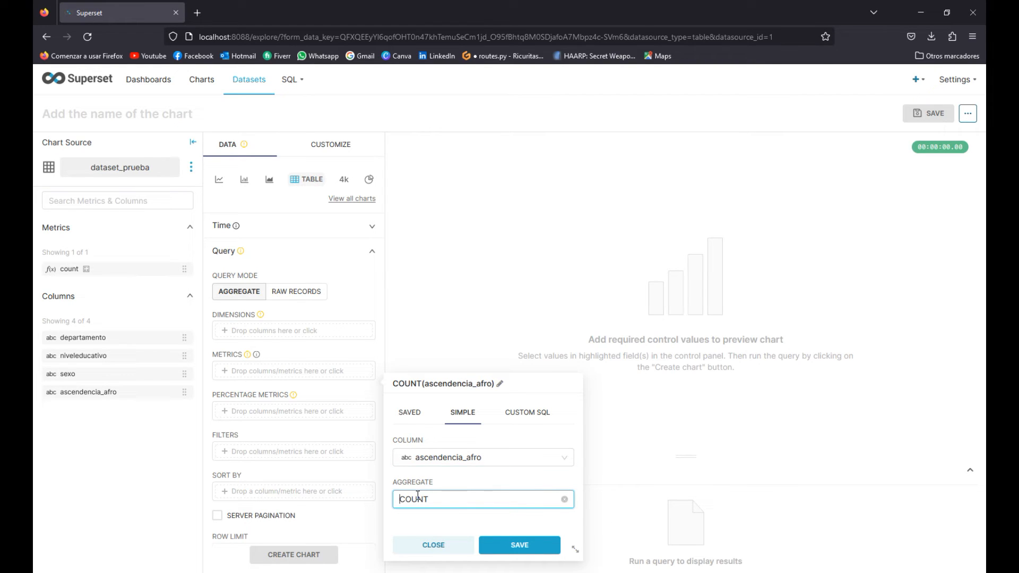
pyautogui.click(396, 499)
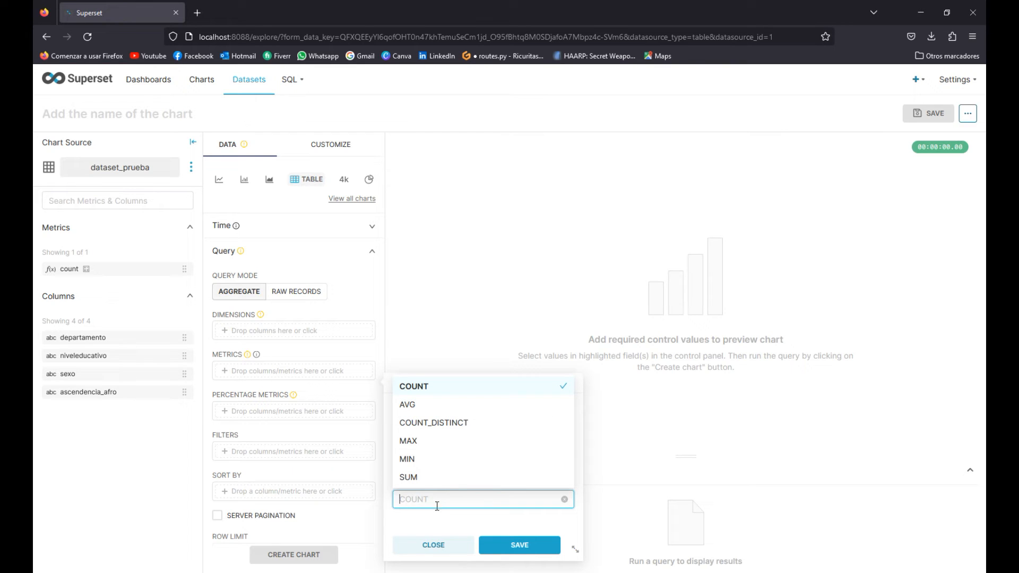
pyautogui.click(449, 514)
pyautogui.click(512, 554)
pyautogui.moveTo(108, 338); pyautogui.dragTo(267, 332)
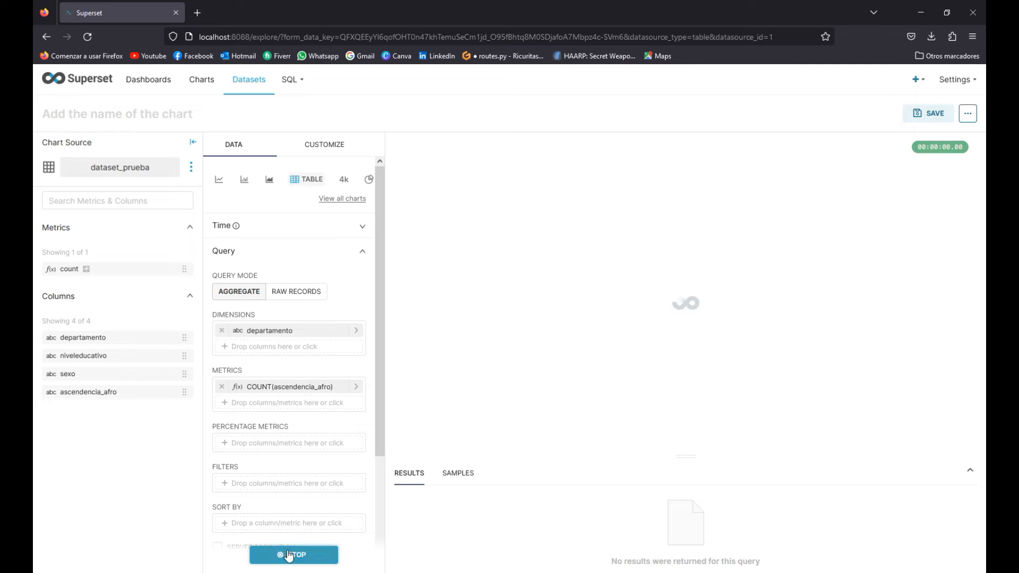
pyautogui.click(288, 554)
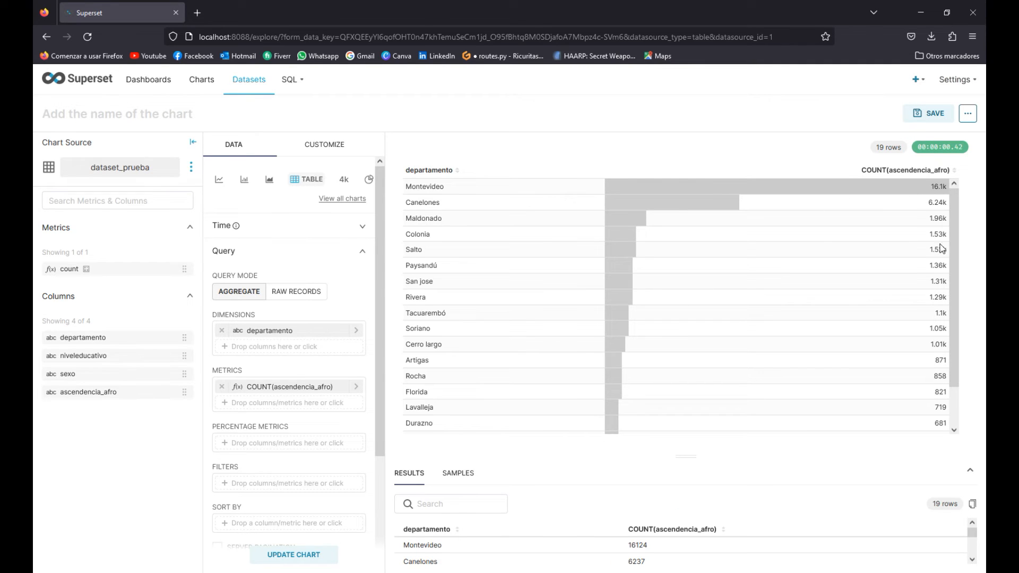
# Examine the COUNT(ascendencia_afro) values per departamento across the whole table, including Lavalleja and Florida.
pyautogui.scroll(-2, 944, 297)
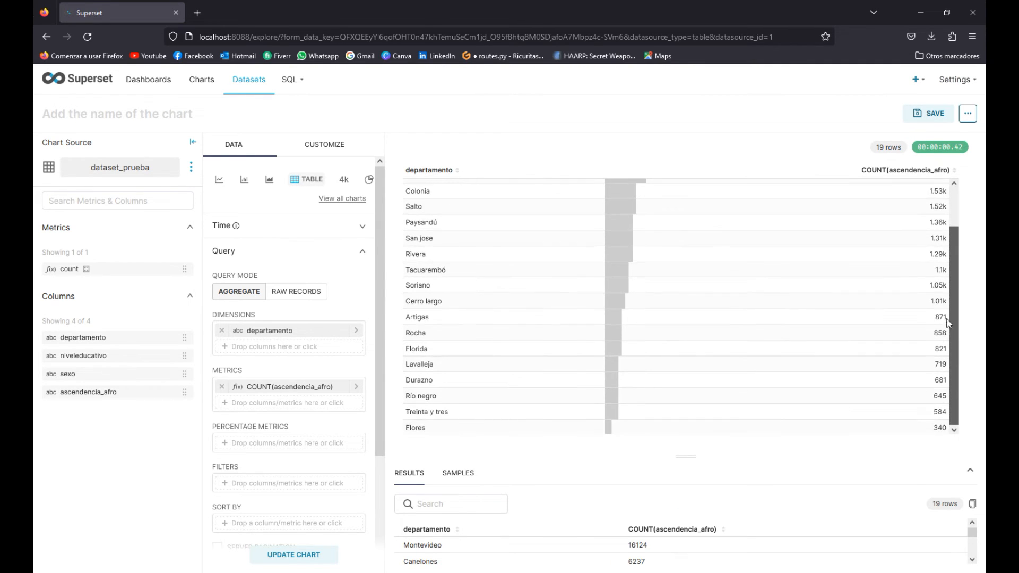
pyautogui.scroll(2, 949, 328)
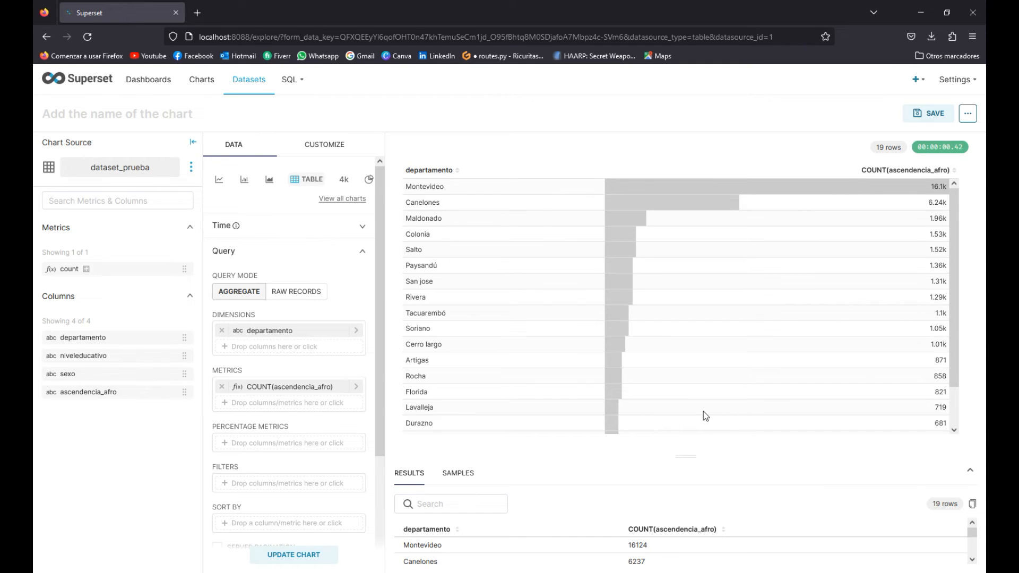
pyautogui.scroll(-2, 709, 420)
pyautogui.doubleClick(937, 365)
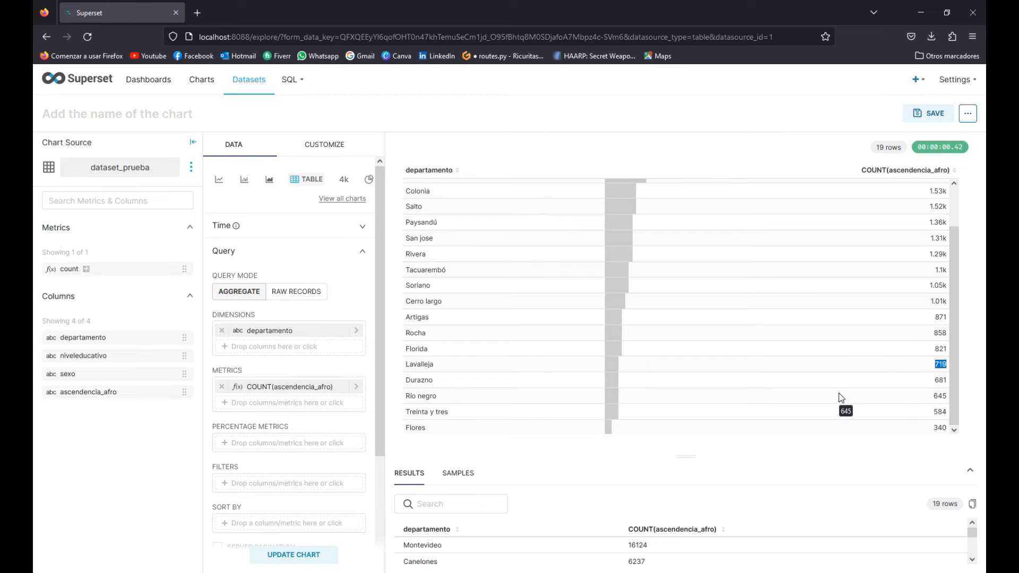
pyautogui.scroll(2, 842, 394)
pyautogui.scroll(1, 842, 393)
pyautogui.scroll(-3, 842, 363)
pyautogui.scroll(2, 843, 363)
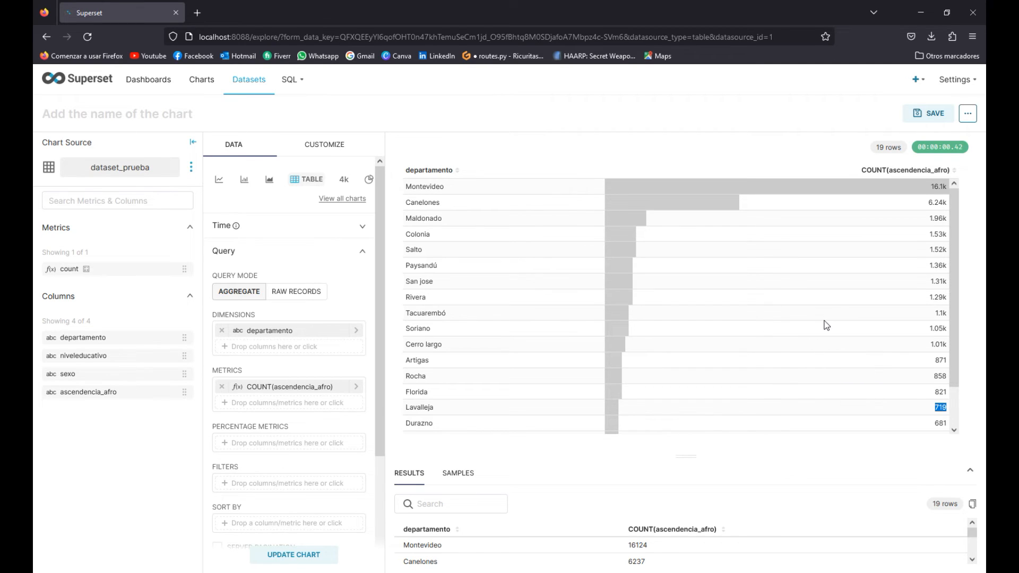
pyautogui.scroll(-3, 823, 325)
pyautogui.scroll(3, 833, 266)
pyautogui.scroll(-3, 540, 356)
pyautogui.moveTo(402, 365); pyautogui.dragTo(743, 355)
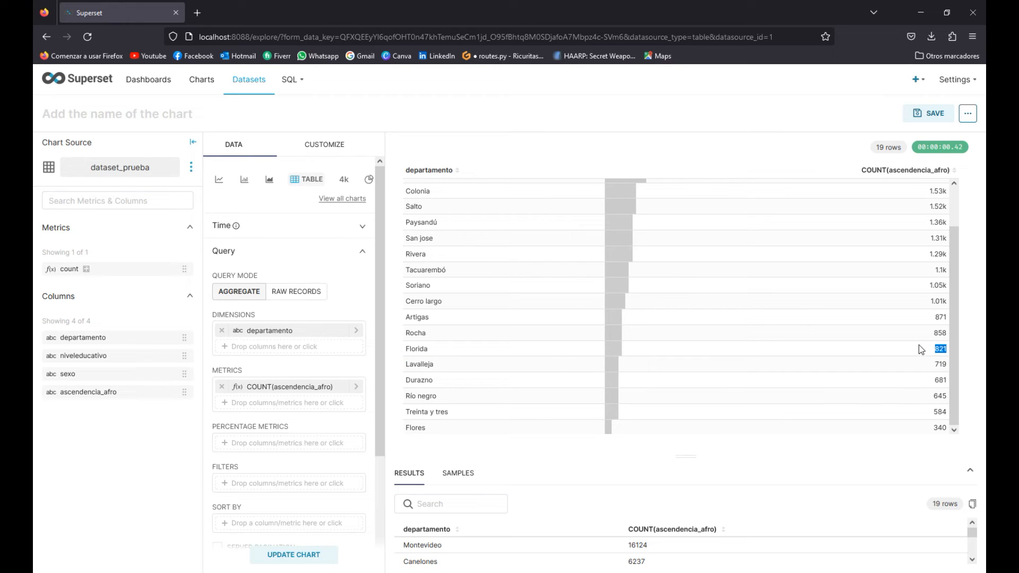
pyautogui.click(934, 349)
pyautogui.scroll(3, 892, 354)
pyautogui.click(878, 286)
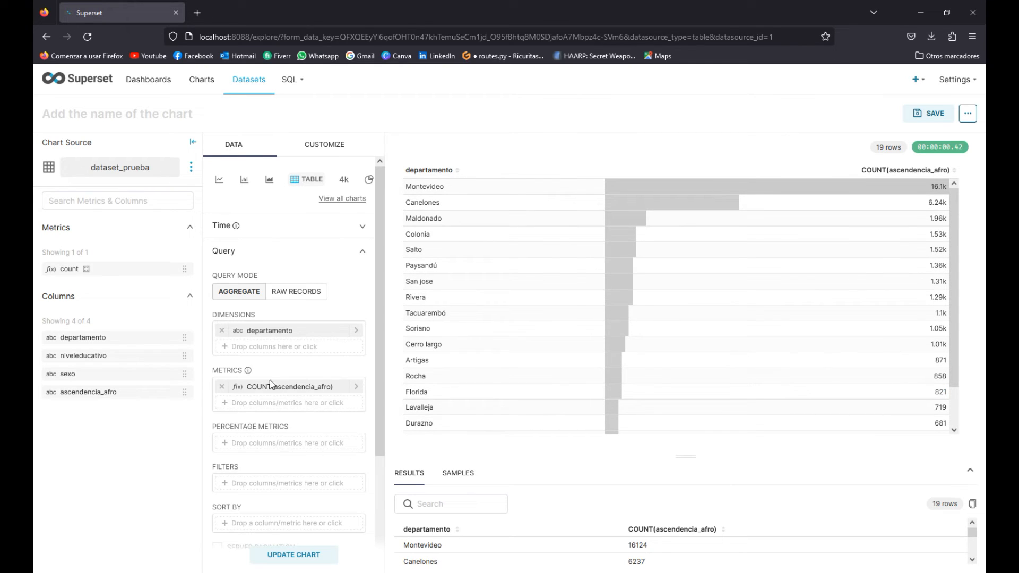
# Remove the COUNT(ascendencia_afro) metric, switch to Visual Studio Code and copy the custom SUM(CASE ...) metric on line 101 of datast.sql.
pyautogui.click(222, 387)
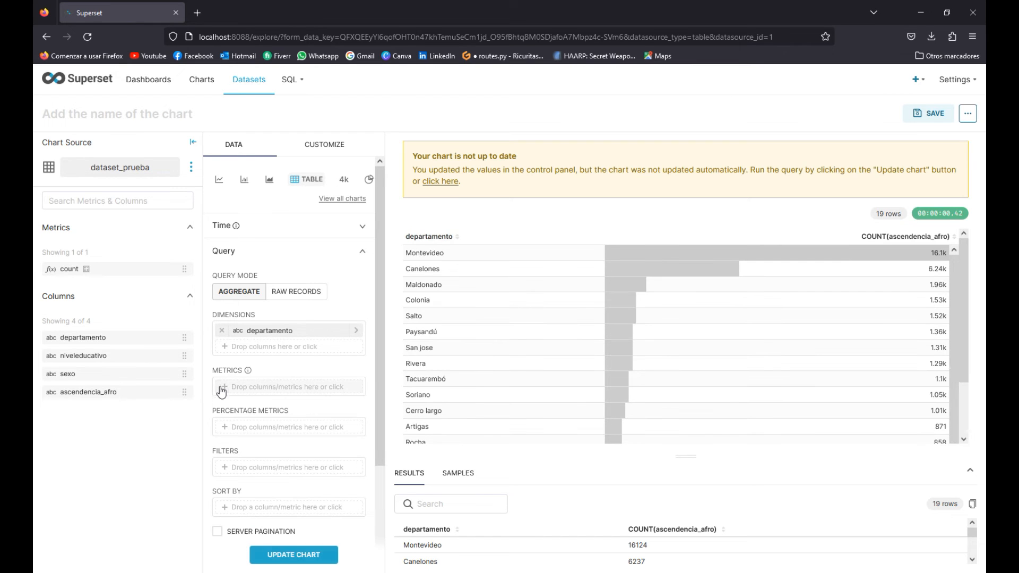
pyautogui.hotkey('alt', 'Tab')
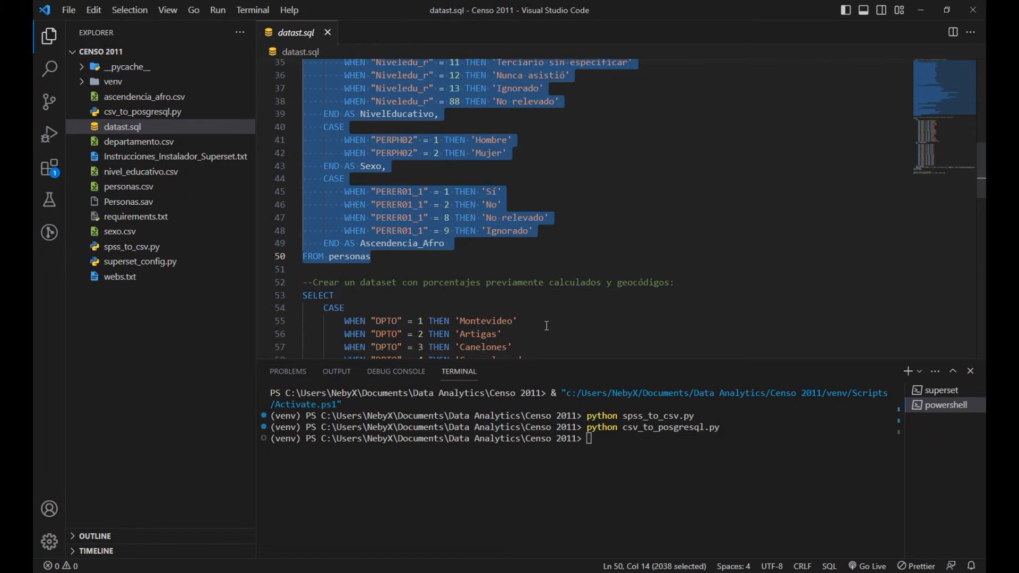
pyautogui.scroll(-20, 535, 268)
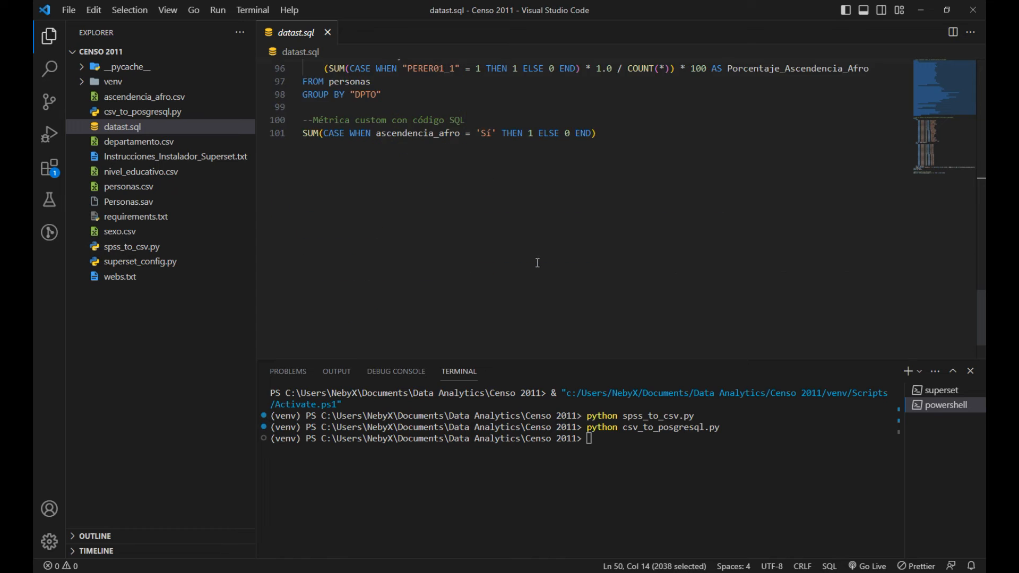
pyautogui.scroll(4, 538, 263)
pyautogui.moveTo(610, 269); pyautogui.dragTo(301, 272)
pyautogui.rightClick(336, 271)
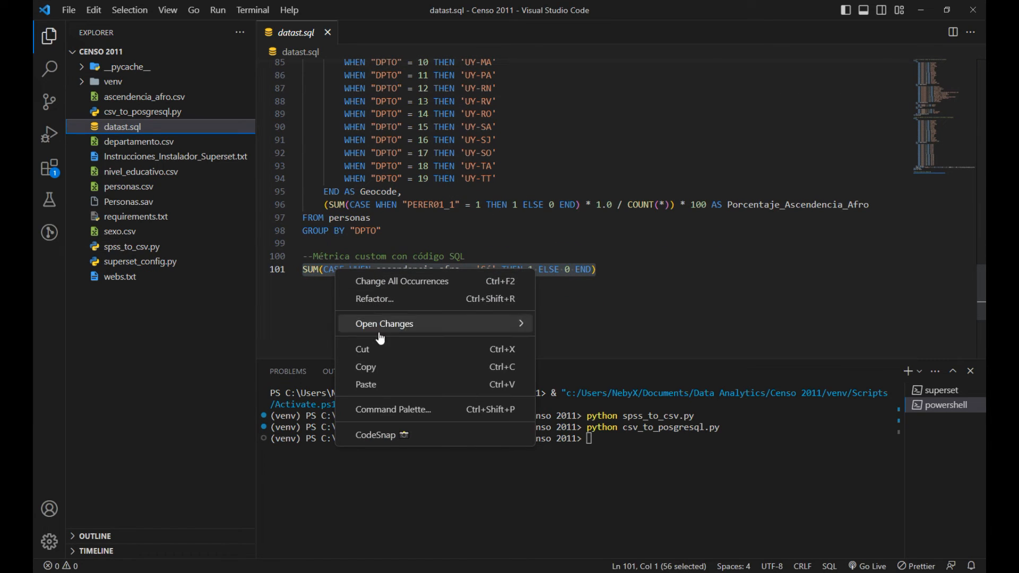
pyautogui.click(378, 369)
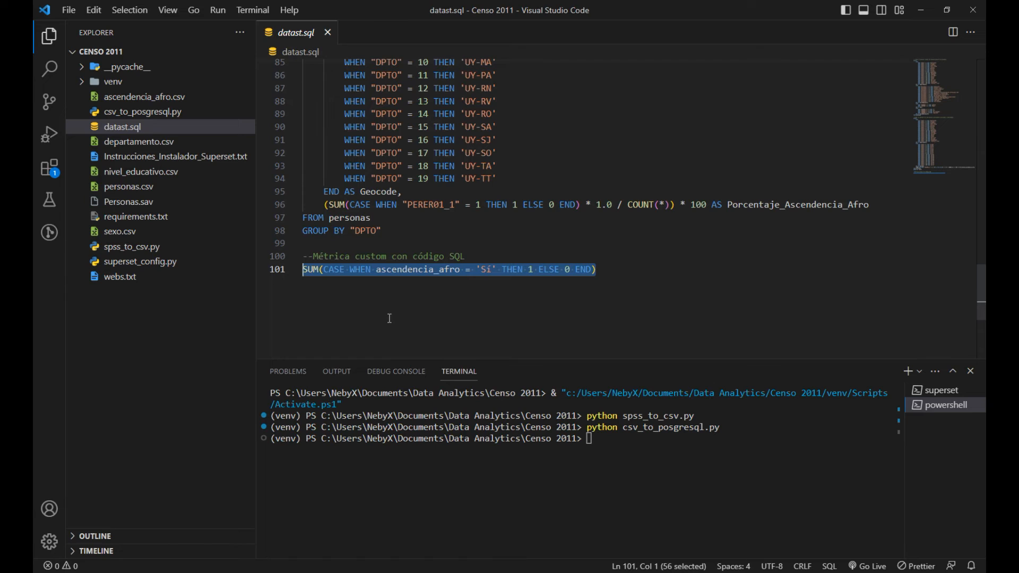
pyautogui.click(390, 319)
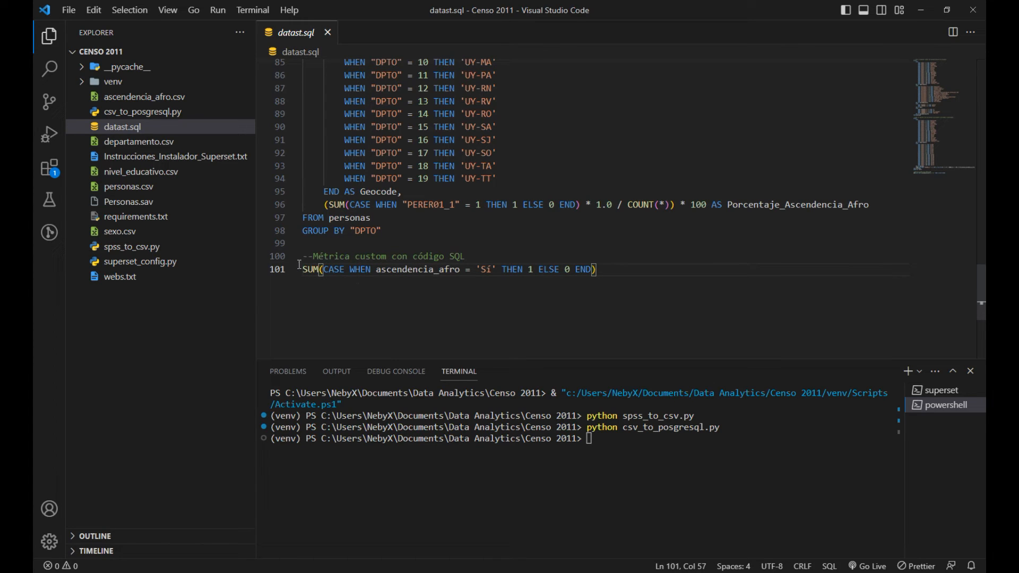
pyautogui.moveTo(609, 269); pyautogui.dragTo(295, 275)
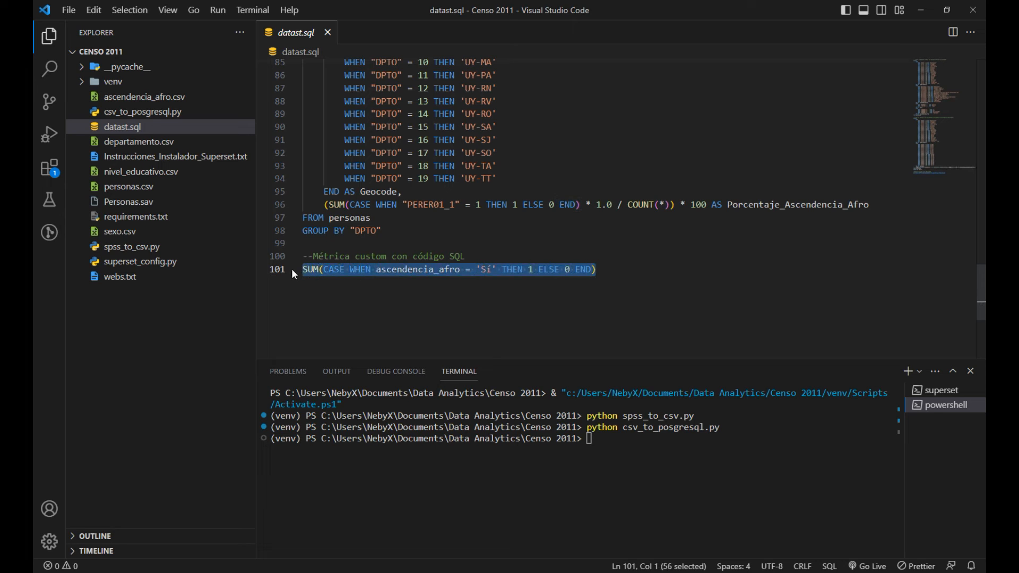
pyautogui.rightClick(385, 270)
pyautogui.click(414, 366)
pyautogui.click(395, 293)
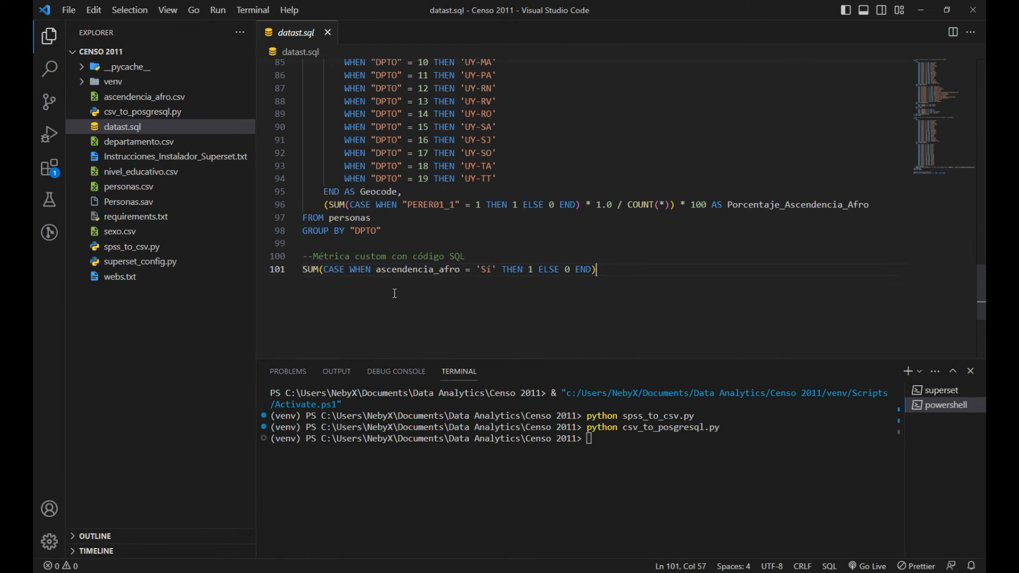
# Review the second query with precalculated percentages and geocodes and the custom metric expression on line 101.
pyautogui.scroll(13, 493, 191)
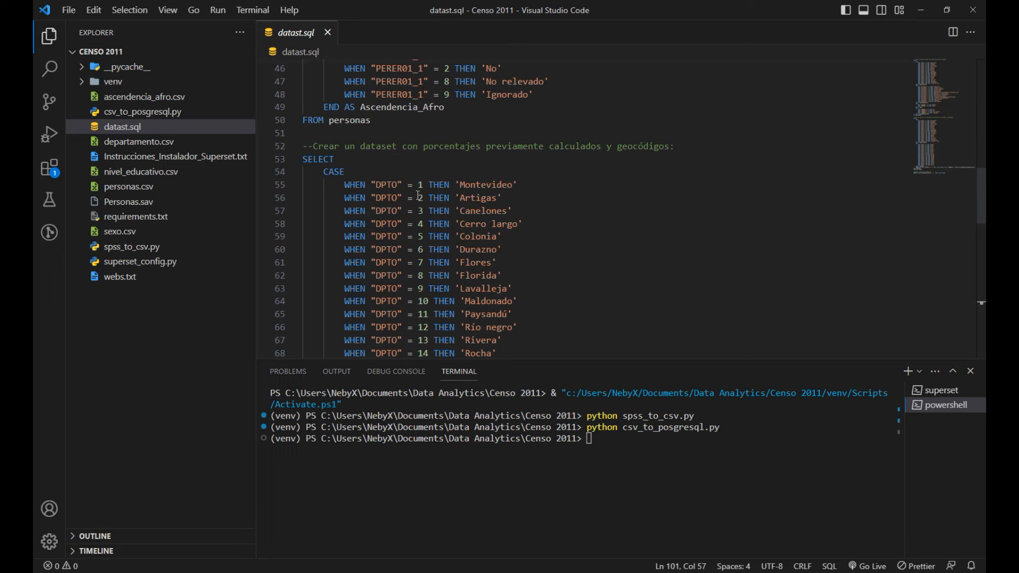
pyautogui.scroll(-2, 447, 204)
pyautogui.scroll(-11, 446, 204)
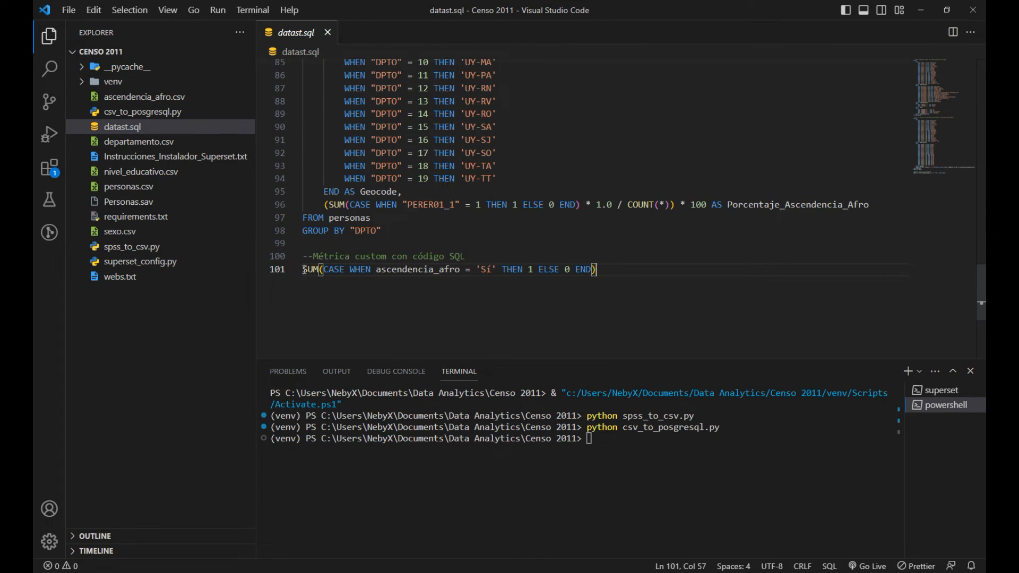
pyautogui.moveTo(303, 270); pyautogui.dragTo(567, 269)
pyautogui.click(487, 303)
pyautogui.moveTo(269, 572)
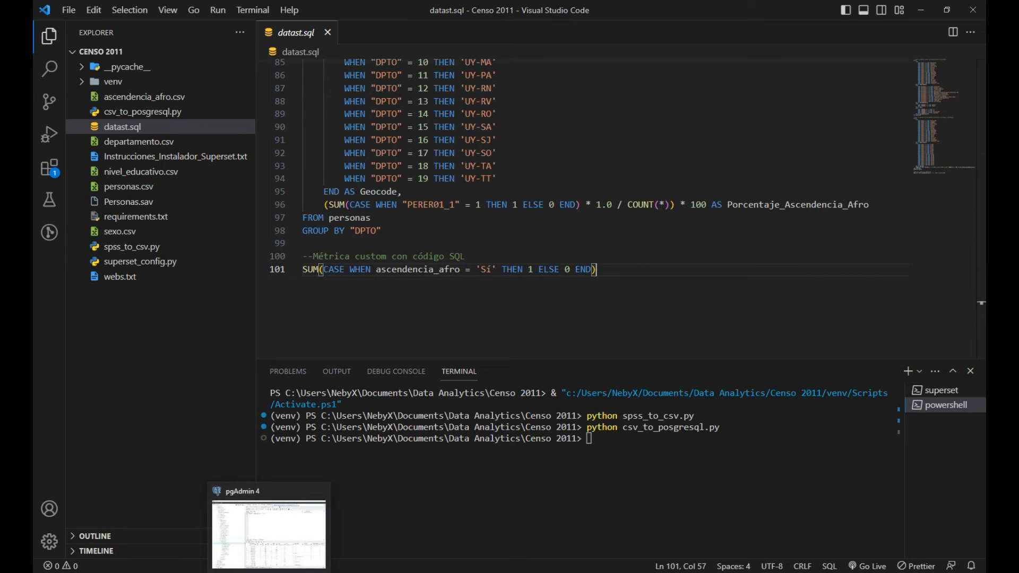
# Switch to Superset, add the copied SUM(CASE WHEN ascendencia_afro = 'Sí' THEN 1 ELSE 0 END) expression as a custom SQL metric, and update the chart.
pyautogui.moveTo(212, 572)
pyautogui.click(212, 525)
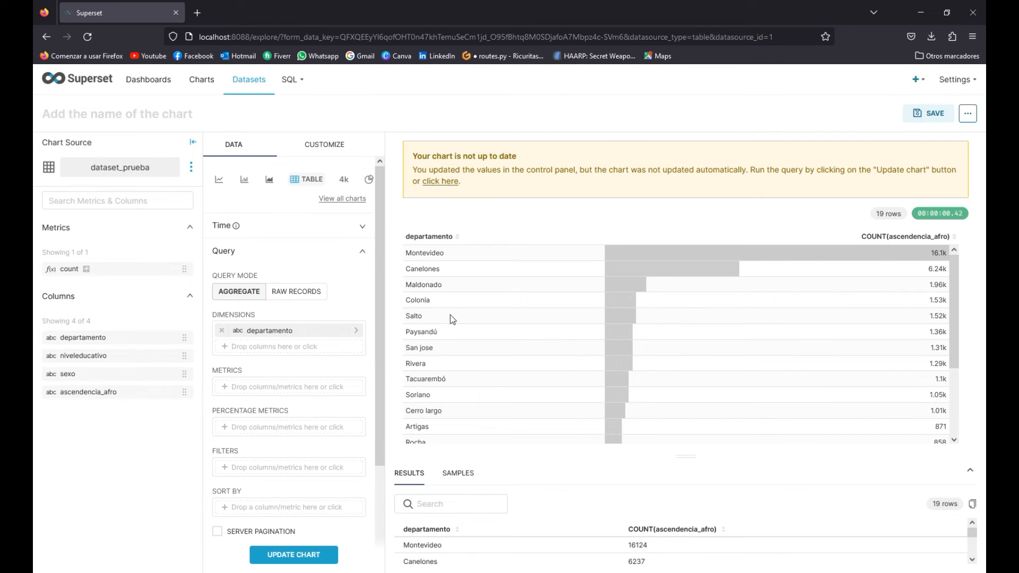
pyautogui.click(257, 387)
pyautogui.click(524, 259)
pyautogui.rightClick(409, 296)
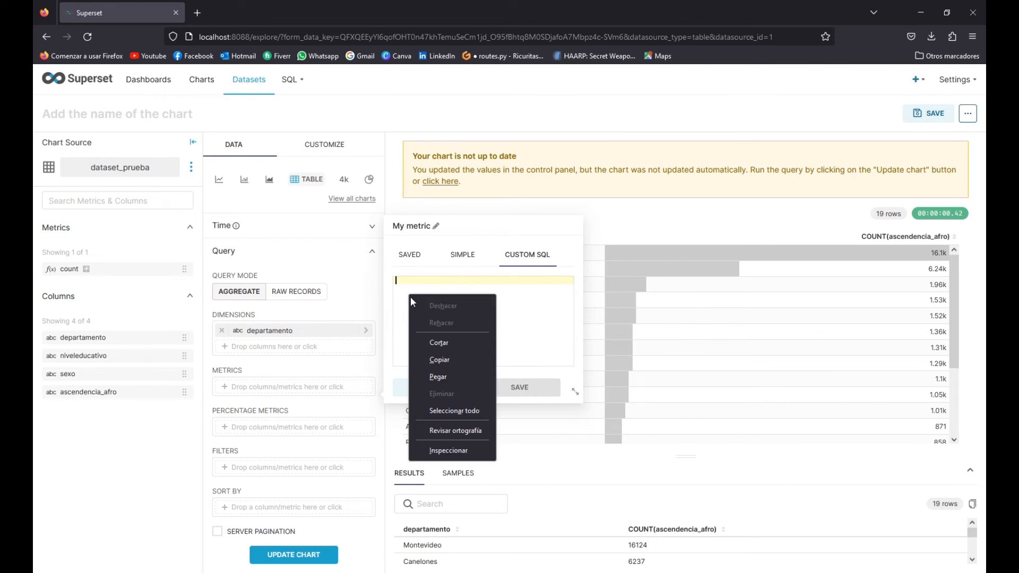
pyautogui.click(438, 377)
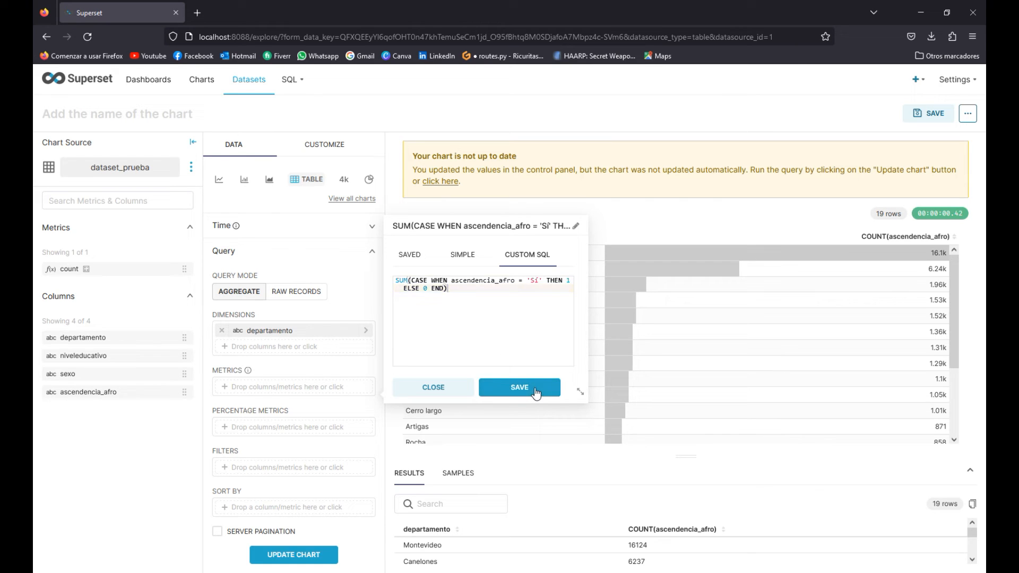
pyautogui.click(535, 391)
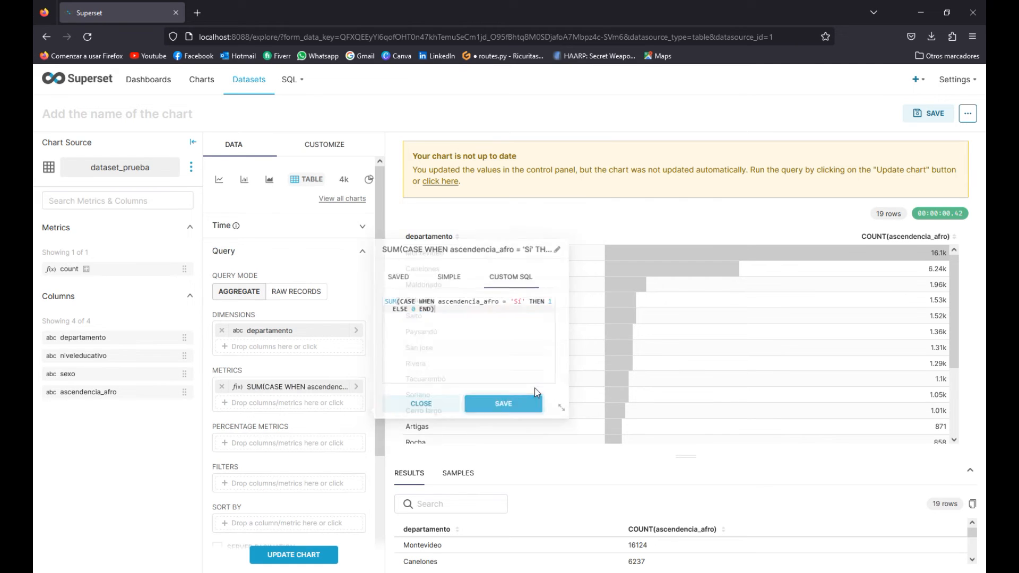
pyautogui.click(293, 556)
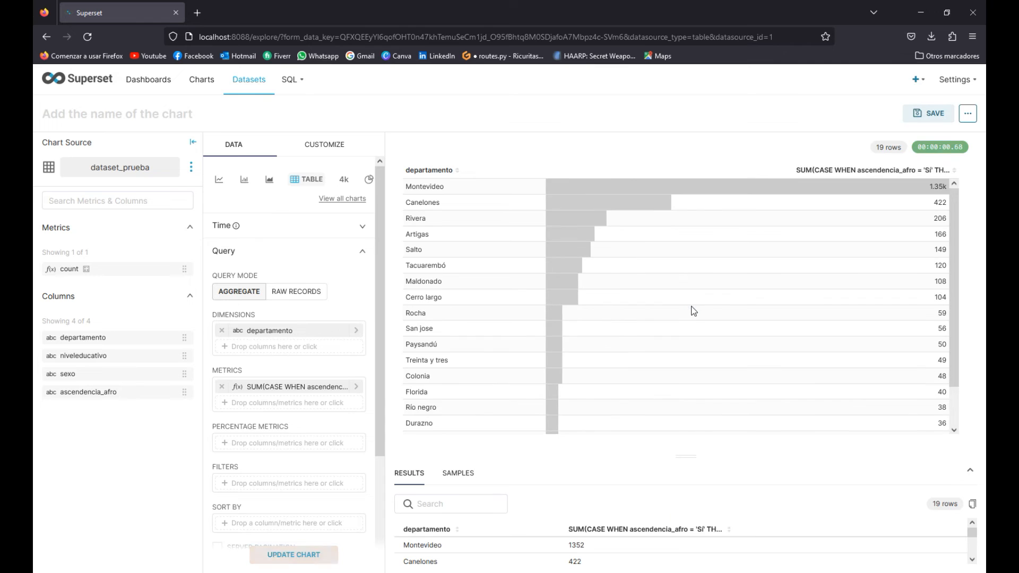
# Examine the custom metric's values per departamento across the whole table, comparing Canelones with Lavalleja.
pyautogui.scroll(-2, 908, 206)
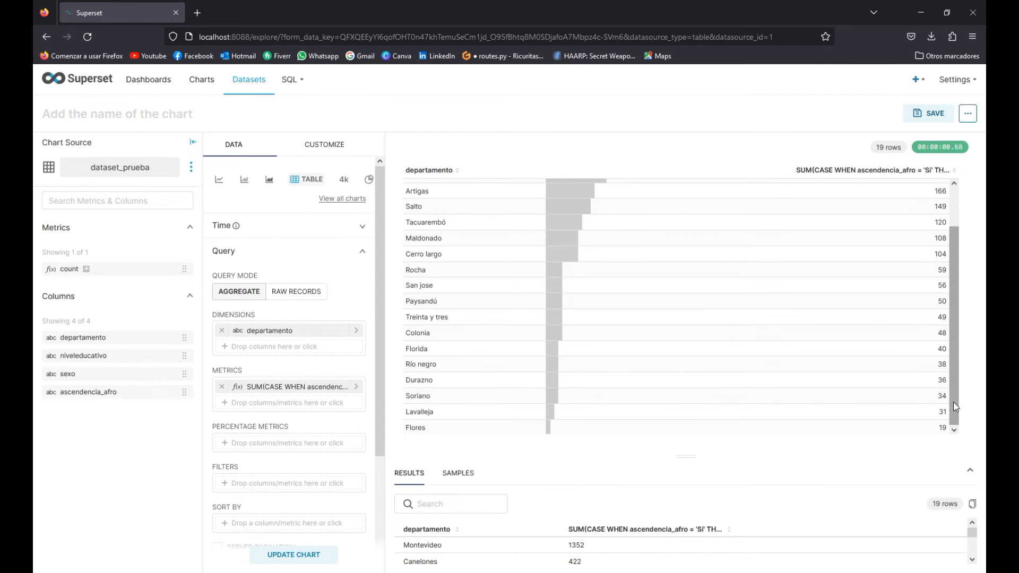
pyautogui.scroll(2, 939, 419)
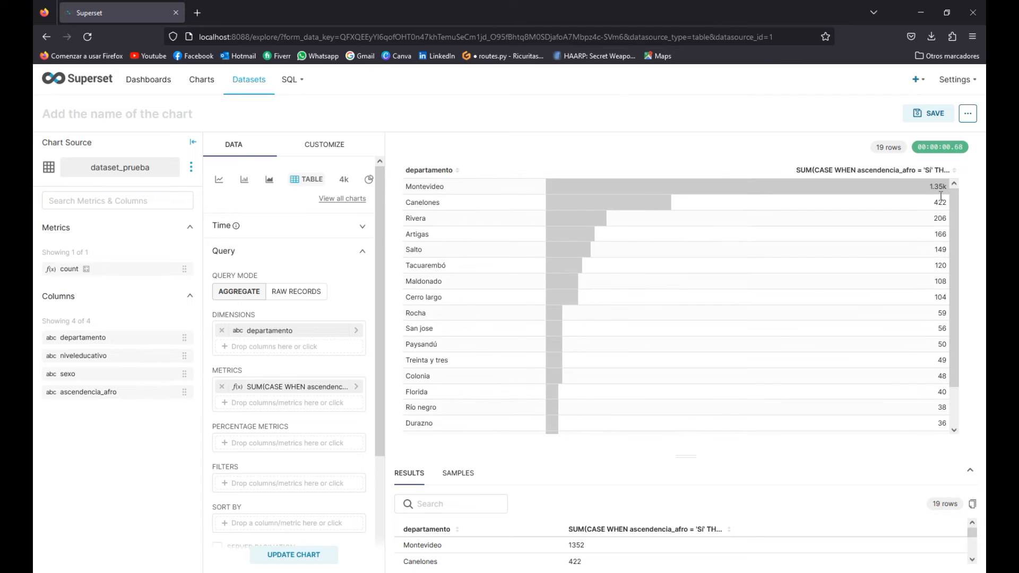
pyautogui.scroll(-2, 922, 222)
pyautogui.moveTo(935, 414); pyautogui.dragTo(949, 416)
pyautogui.click(916, 412)
pyautogui.scroll(2, 914, 413)
pyautogui.moveTo(936, 199); pyautogui.dragTo(950, 208)
pyautogui.scroll(-2, 921, 278)
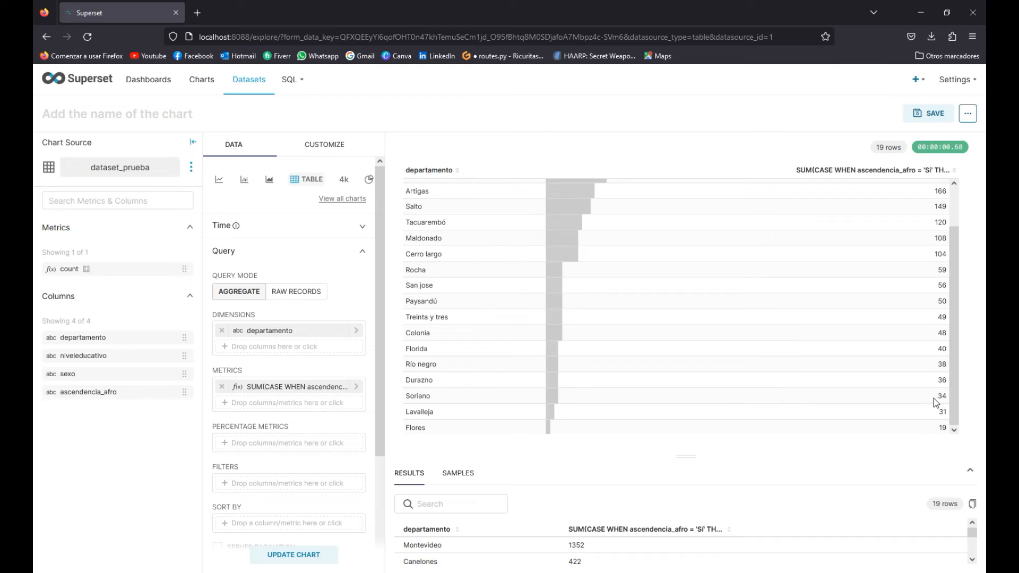
pyautogui.scroll(1, 937, 402)
pyautogui.scroll(2, 937, 401)
pyautogui.click(900, 228)
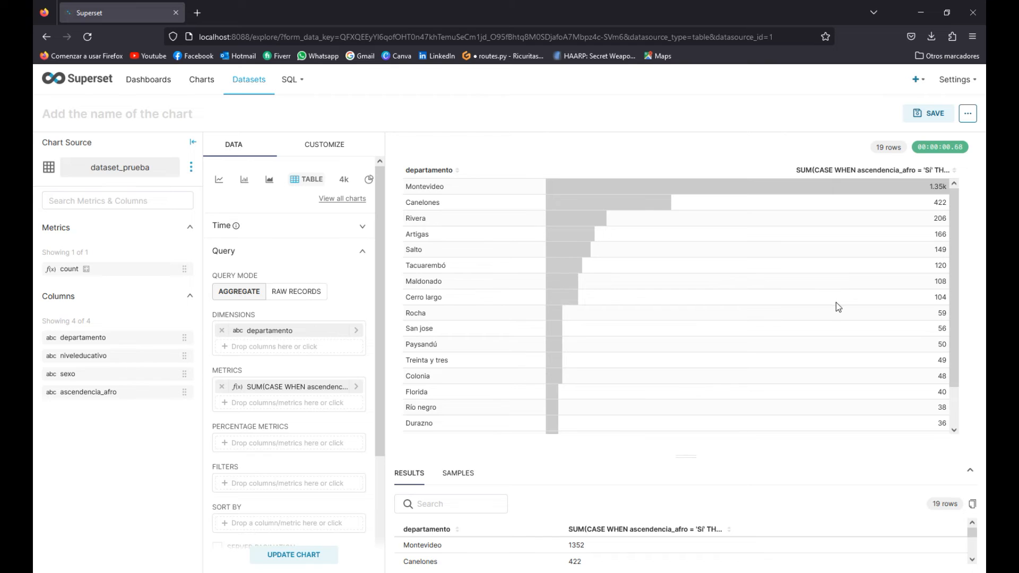
pyautogui.scroll(-3, 837, 302)
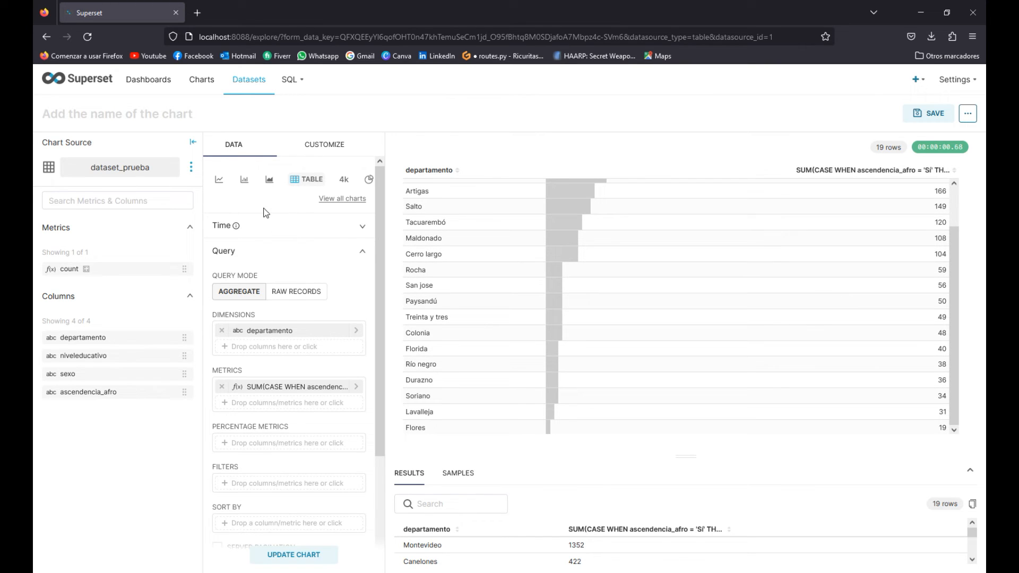
# Change the visualization to a pie chart and update it.
pyautogui.click(369, 180)
pyautogui.click(289, 556)
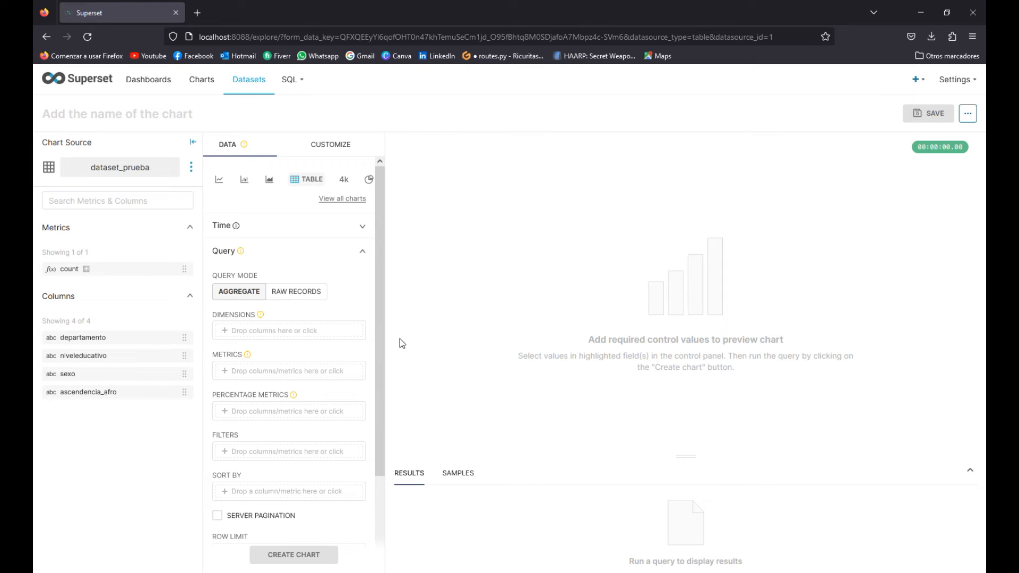
# Switch to Visual Studio Code and review the datast.sql query for the dataset with precalculated percentages and geocodes, starting at line 52.
pyautogui.click(297, 531)
pyautogui.scroll(15, 503, 289)
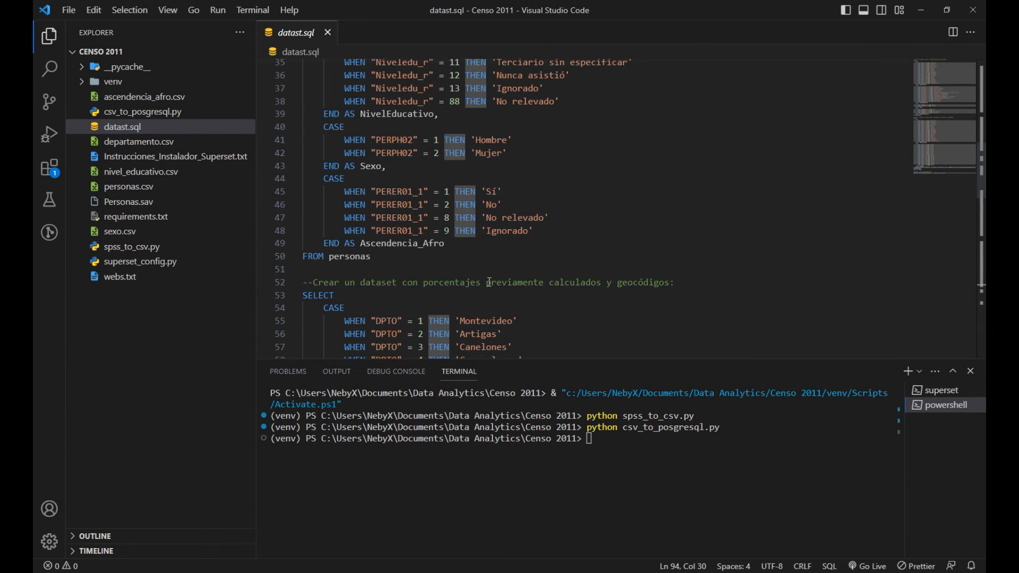
pyautogui.scroll(-3, 491, 282)
pyautogui.click(339, 207)
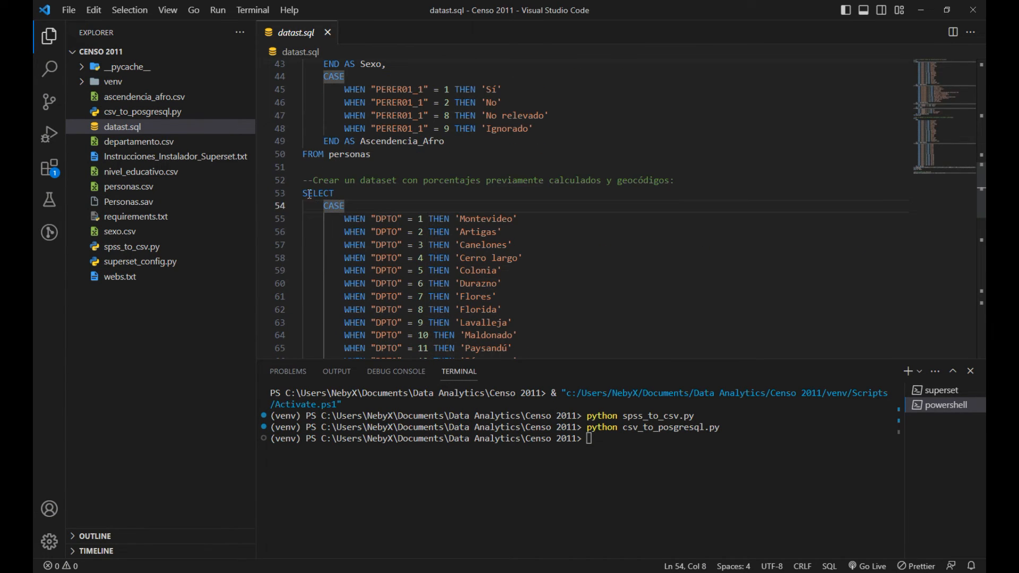
pyautogui.moveTo(312, 195); pyautogui.dragTo(461, 248)
pyautogui.click(559, 252)
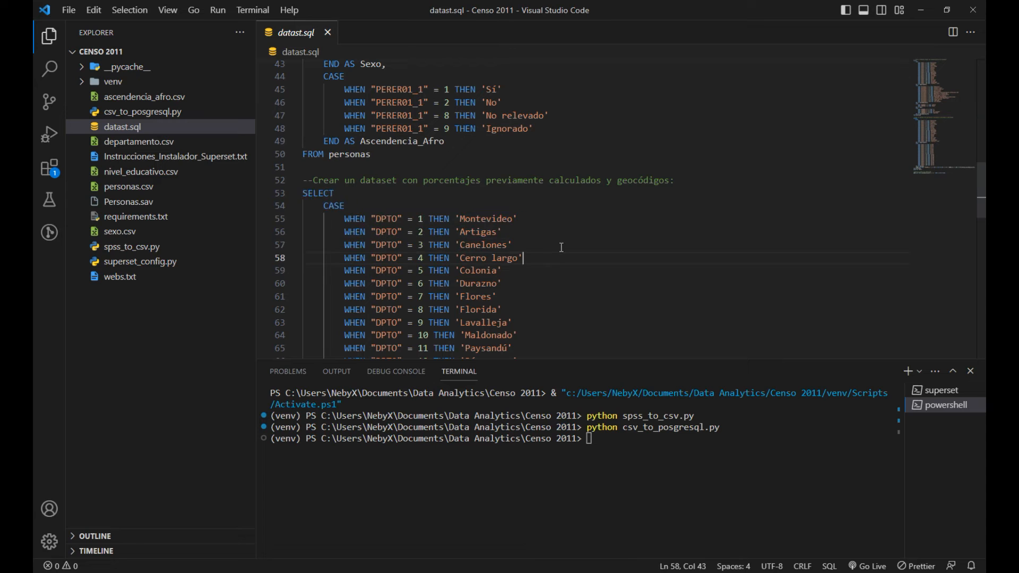
pyautogui.scroll(-15, 552, 250)
pyautogui.scroll(15, 543, 250)
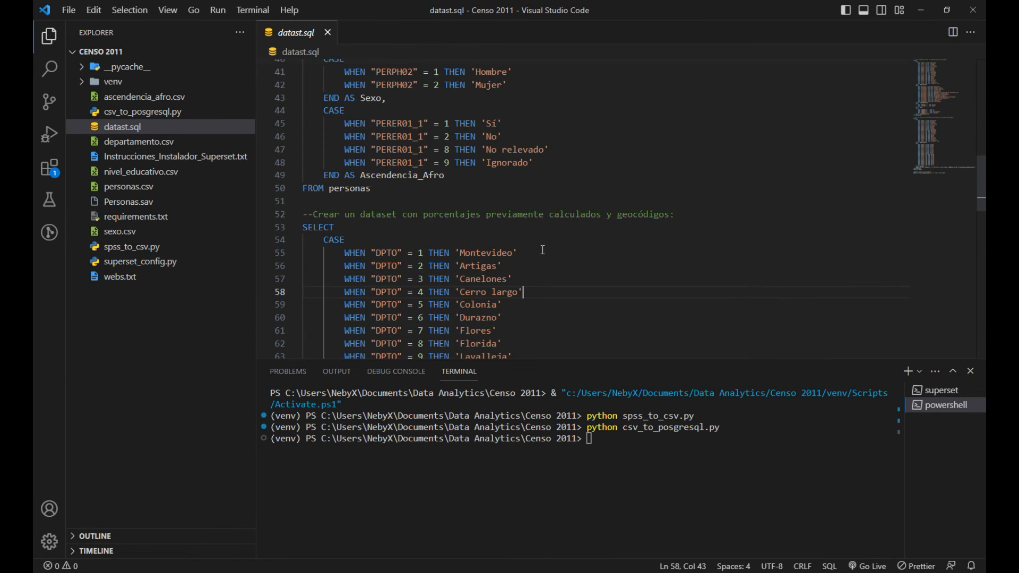
pyautogui.click(520, 217)
pyautogui.scroll(-2, 563, 223)
pyautogui.click(605, 234)
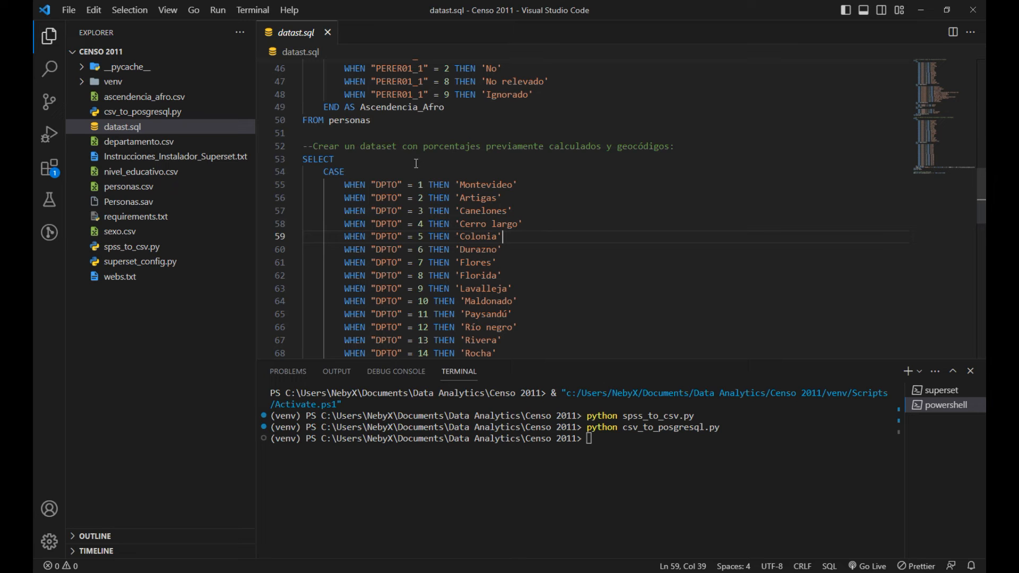
pyautogui.scroll(-3, 542, 197)
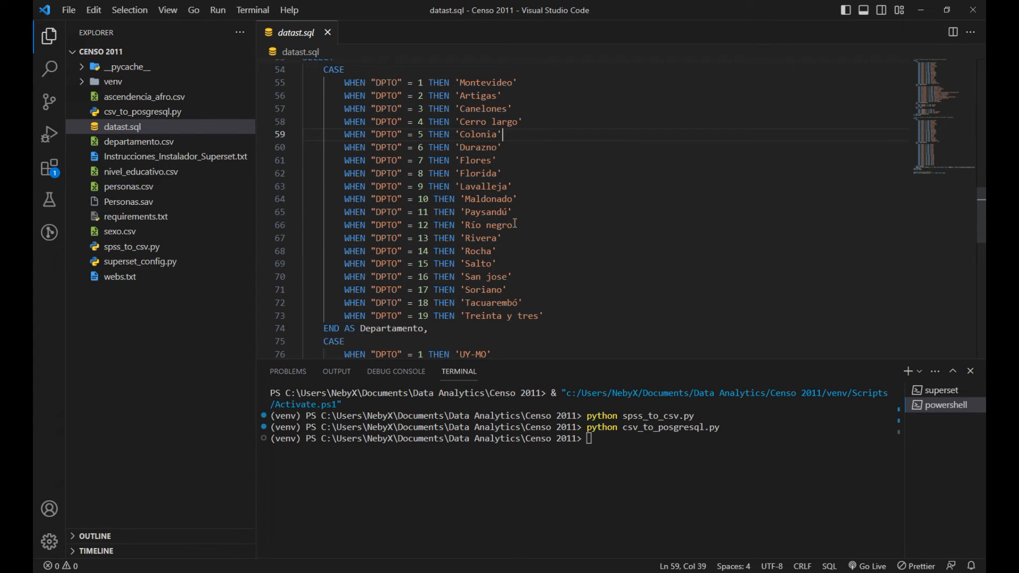
pyautogui.scroll(2, 512, 210)
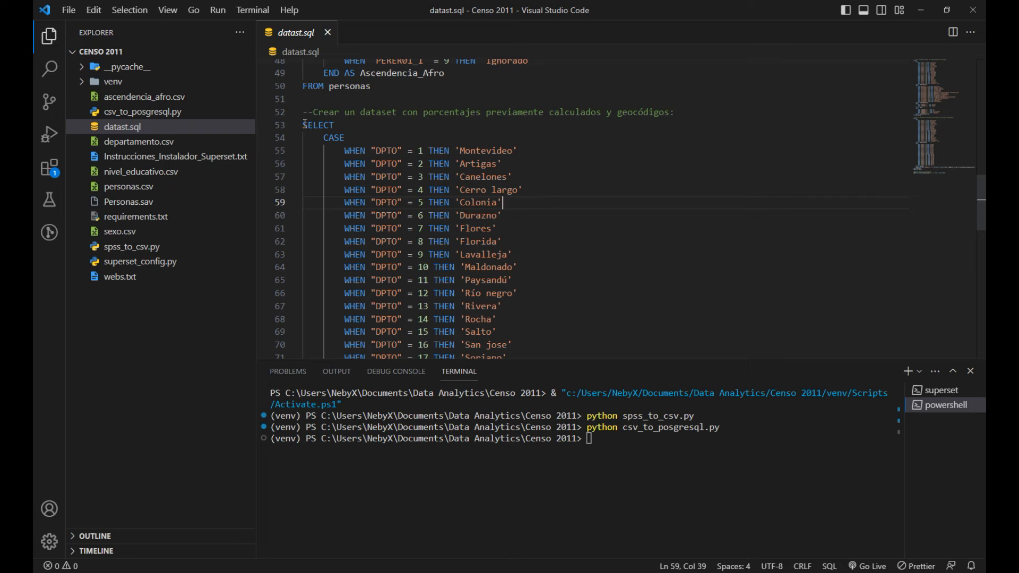
# Examine the second query's first CASE block, which maps DPTO codes 1 to 19 to departamento names.
pyautogui.click(402, 136)
pyautogui.click(365, 151)
pyautogui.click(295, 125)
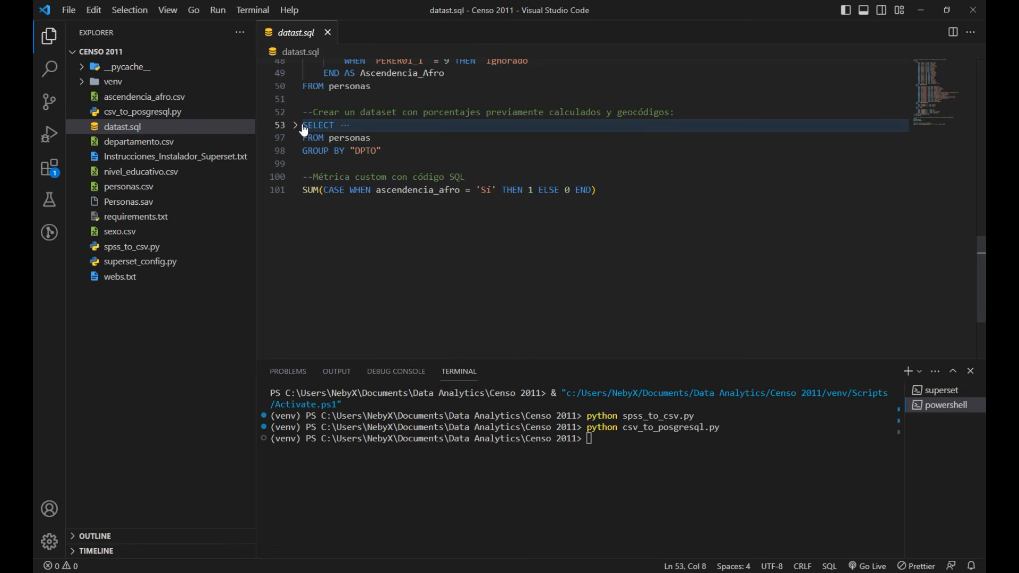
pyautogui.click(296, 125)
pyautogui.click(419, 152)
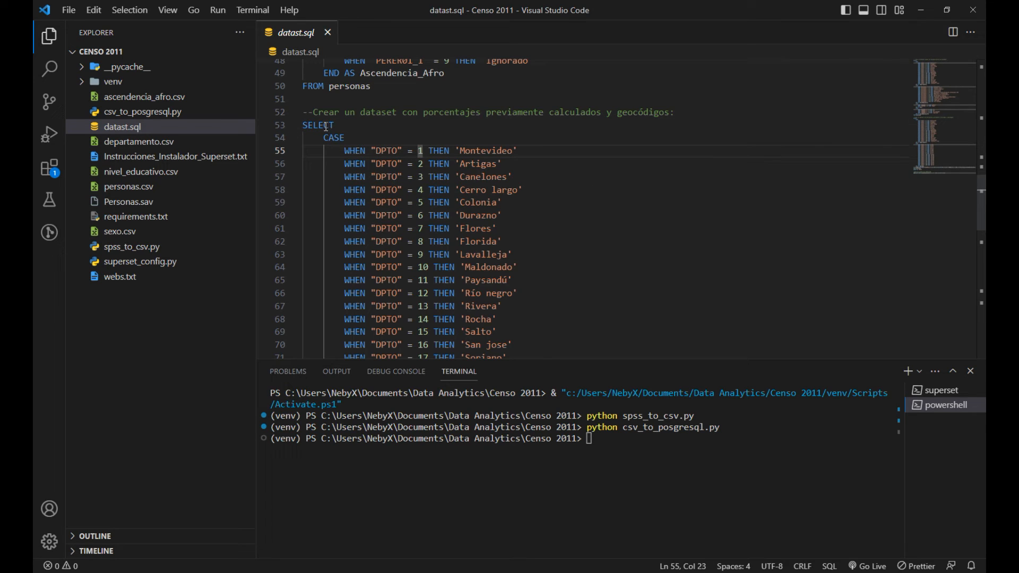
pyautogui.moveTo(326, 136); pyautogui.dragTo(454, 163)
pyautogui.scroll(-2, 453, 163)
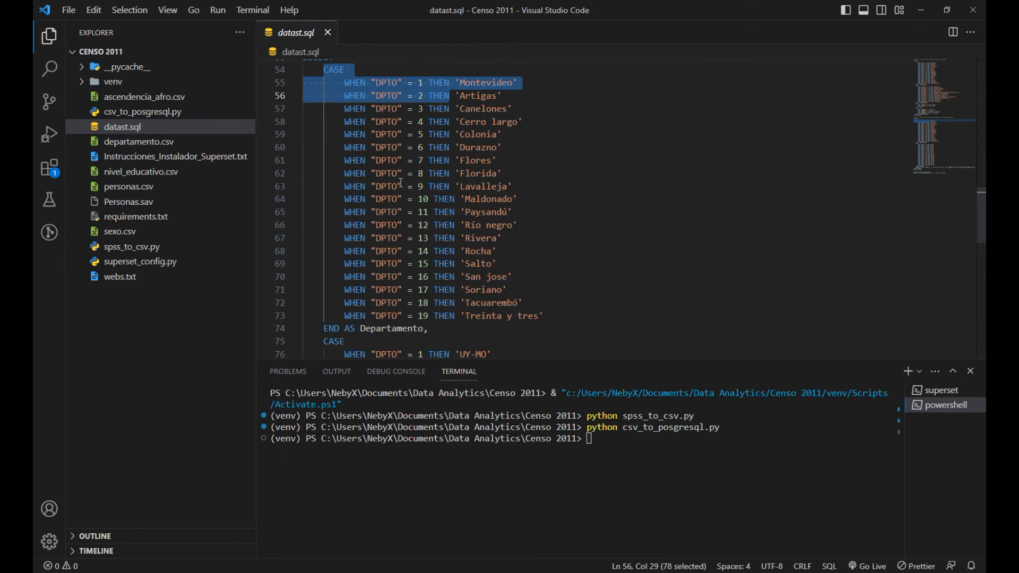
pyautogui.click(398, 186)
pyautogui.moveTo(563, 319); pyautogui.dragTo(350, 81)
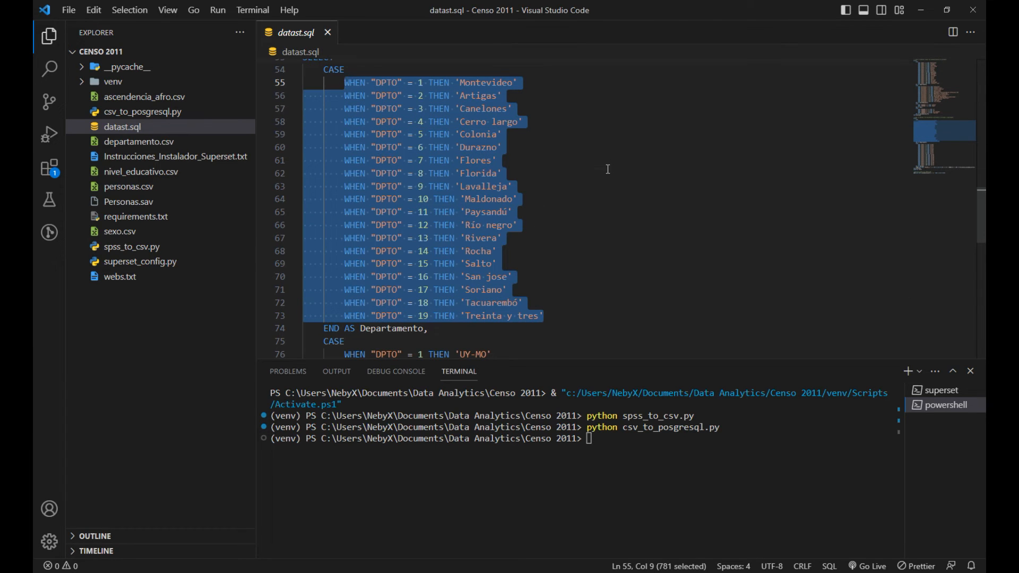
pyautogui.click(608, 170)
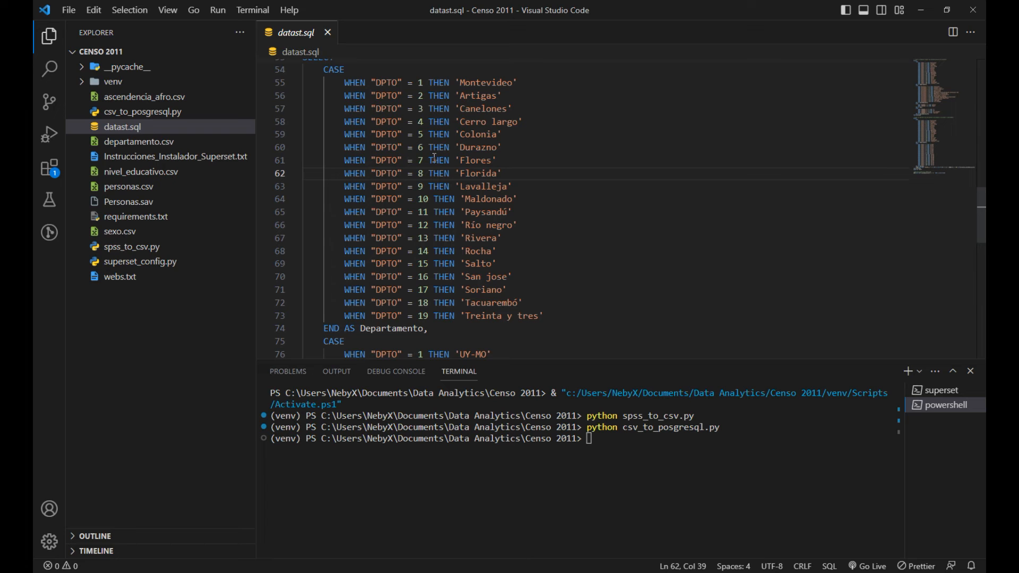
# Examine the second CASE block, which maps DPTO codes to UY geocodes as Geocode.
pyautogui.scroll(-3, 450, 254)
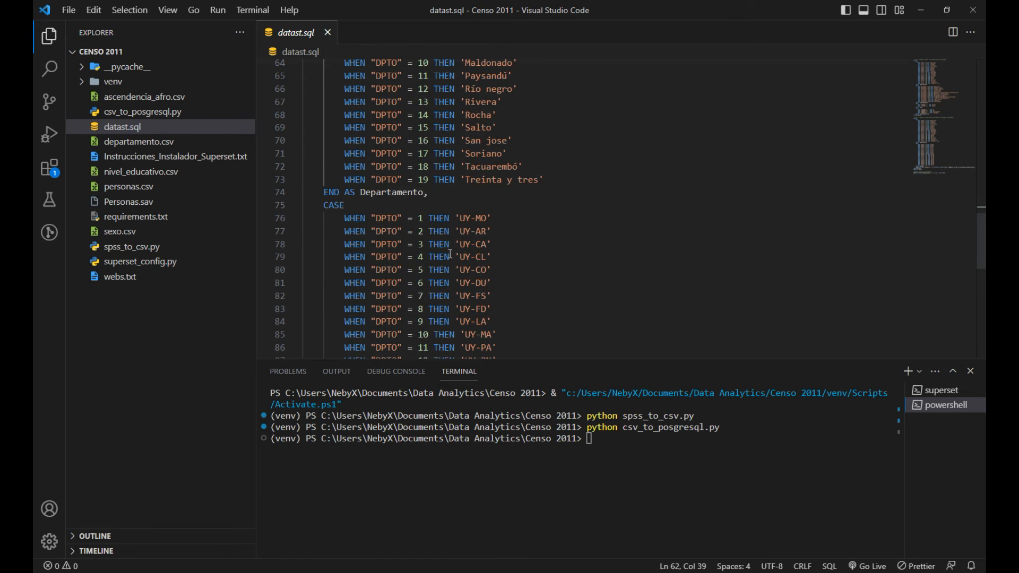
pyautogui.scroll(-2, 448, 249)
pyautogui.scroll(2, 443, 236)
pyautogui.scroll(-1, 451, 216)
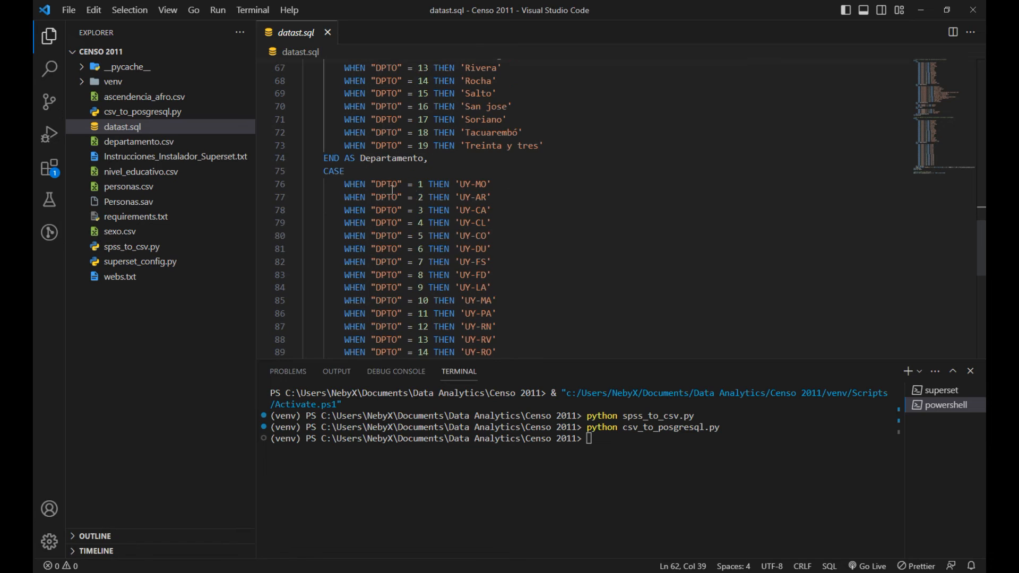
pyautogui.moveTo(347, 183); pyautogui.dragTo(328, 174)
pyautogui.click(535, 251)
pyautogui.click(491, 210)
pyautogui.scroll(-3, 518, 215)
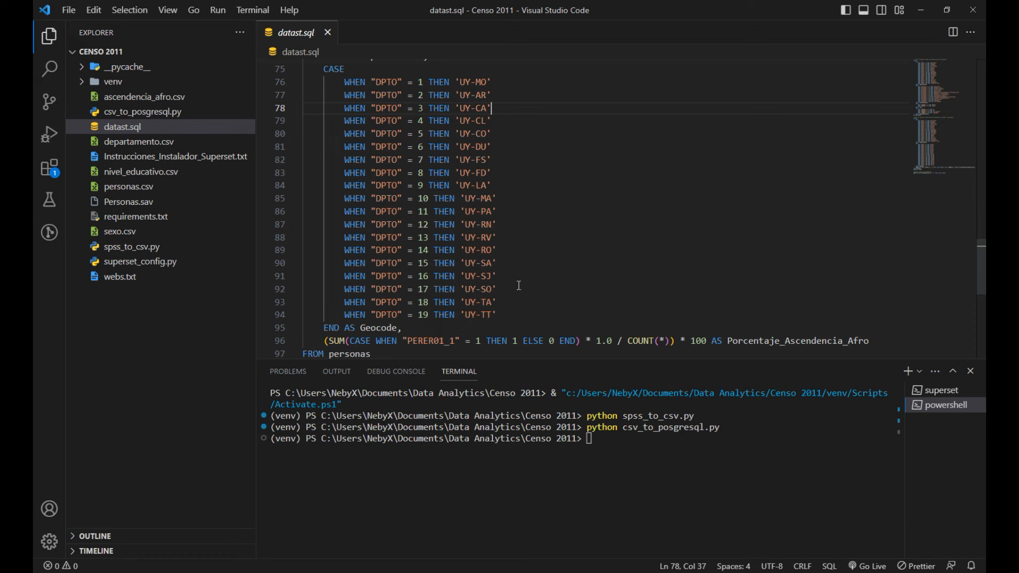
pyautogui.scroll(4, 516, 287)
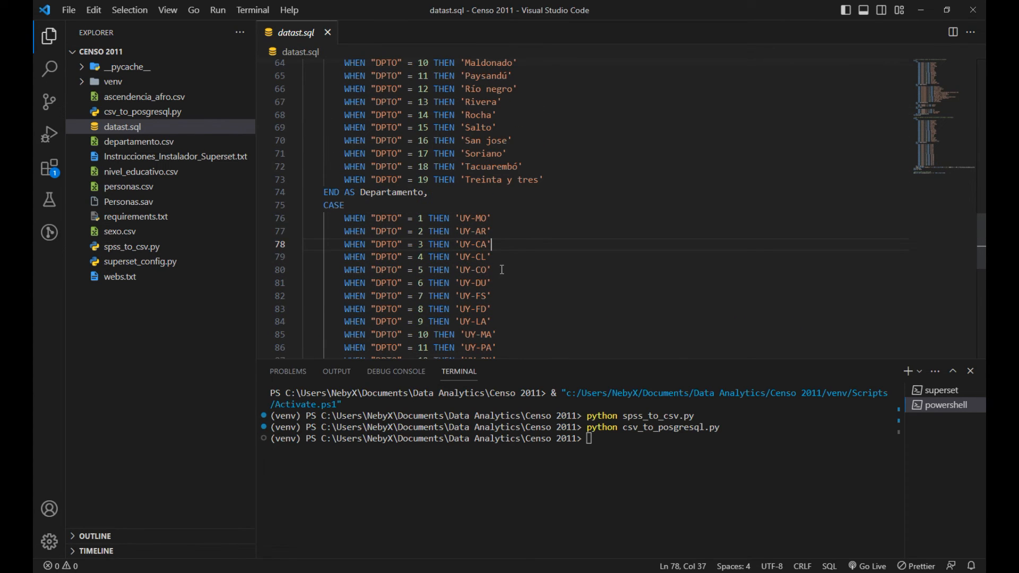
pyautogui.scroll(-4, 500, 269)
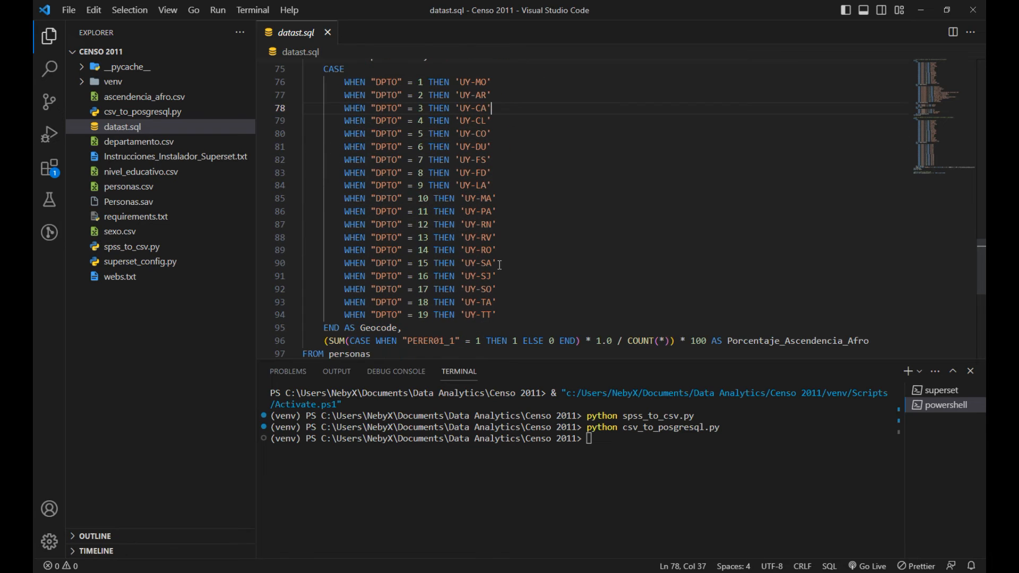
# Compare the second query's departamento-name CASE block with its geocode CASE block, checking the WHEN lines for DPTO codes 1 to 19.
pyautogui.scroll(9, 472, 212)
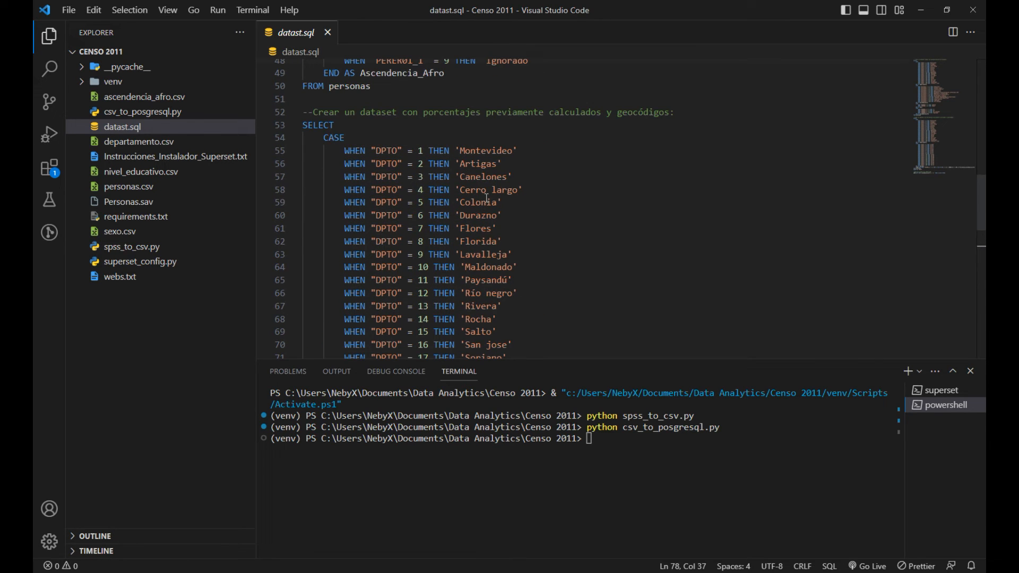
pyautogui.scroll(-11, 480, 207)
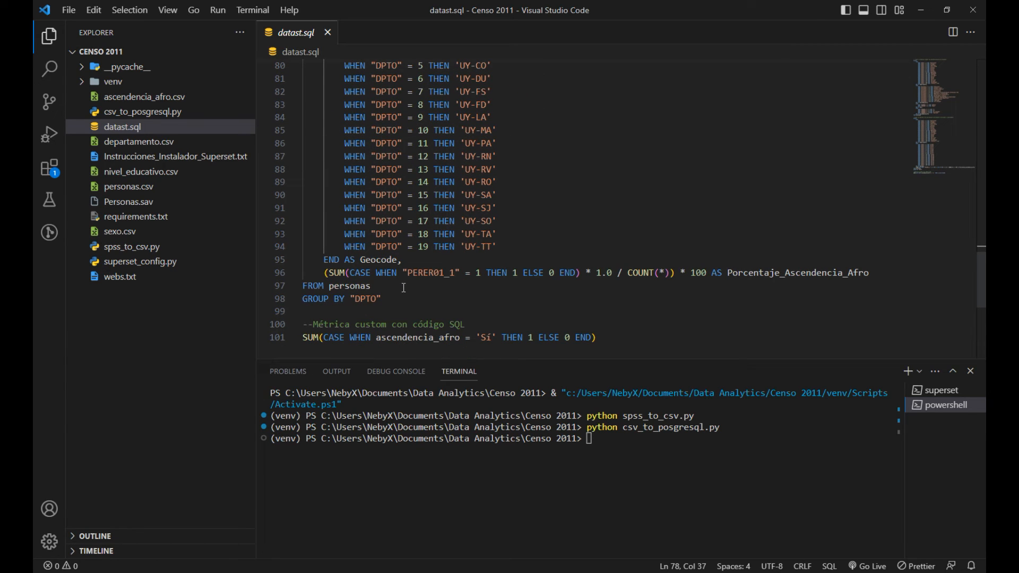
pyautogui.scroll(8, 407, 287)
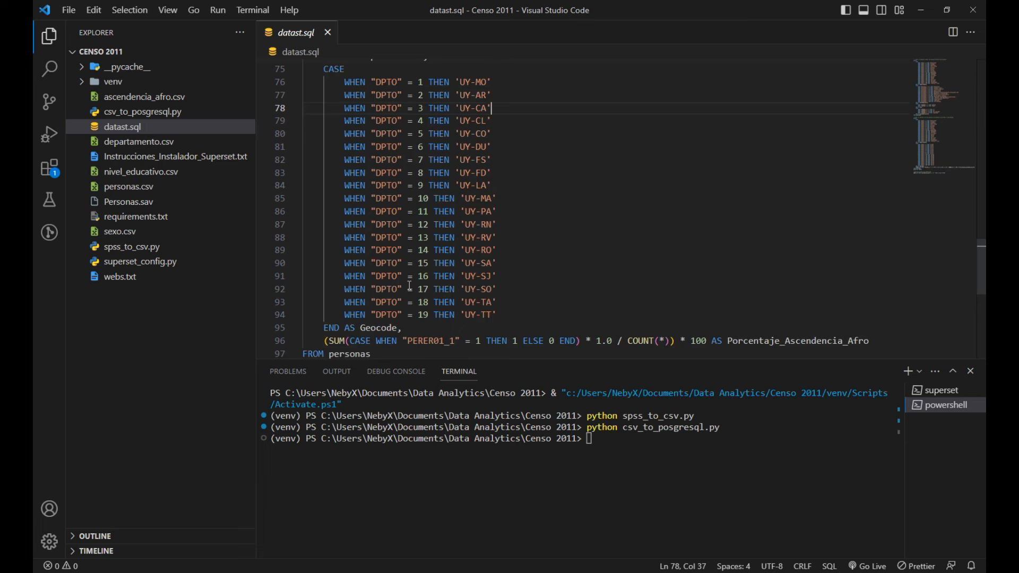
pyautogui.scroll(-4, 410, 285)
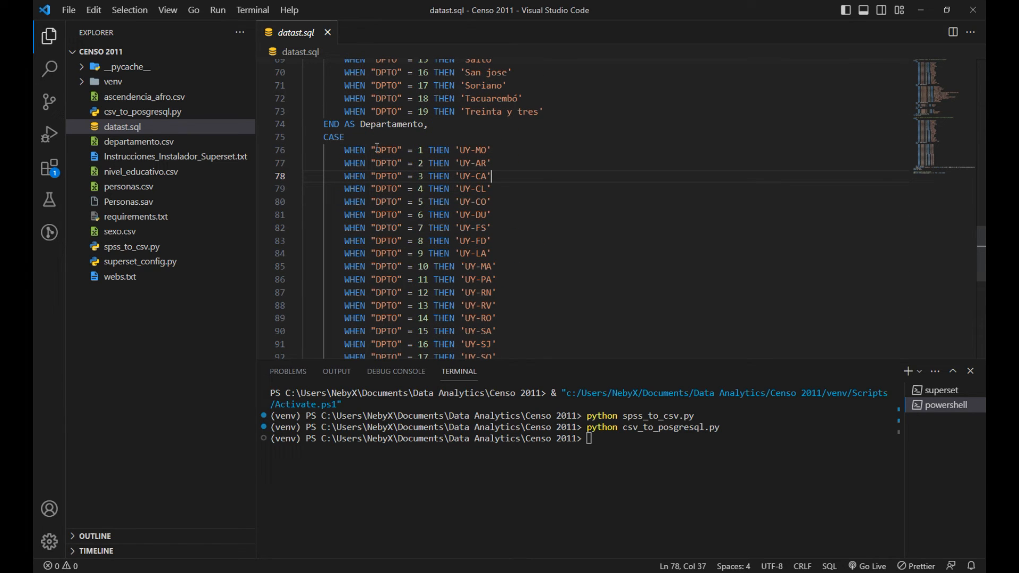
pyautogui.moveTo(348, 149); pyautogui.dragTo(488, 163)
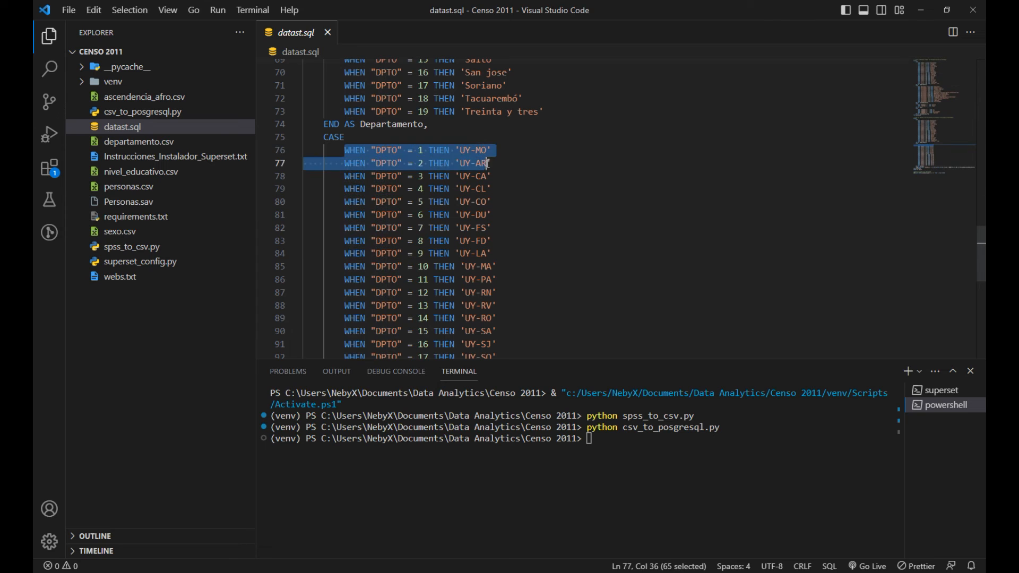
pyautogui.click(487, 189)
pyautogui.scroll(-3, 448, 262)
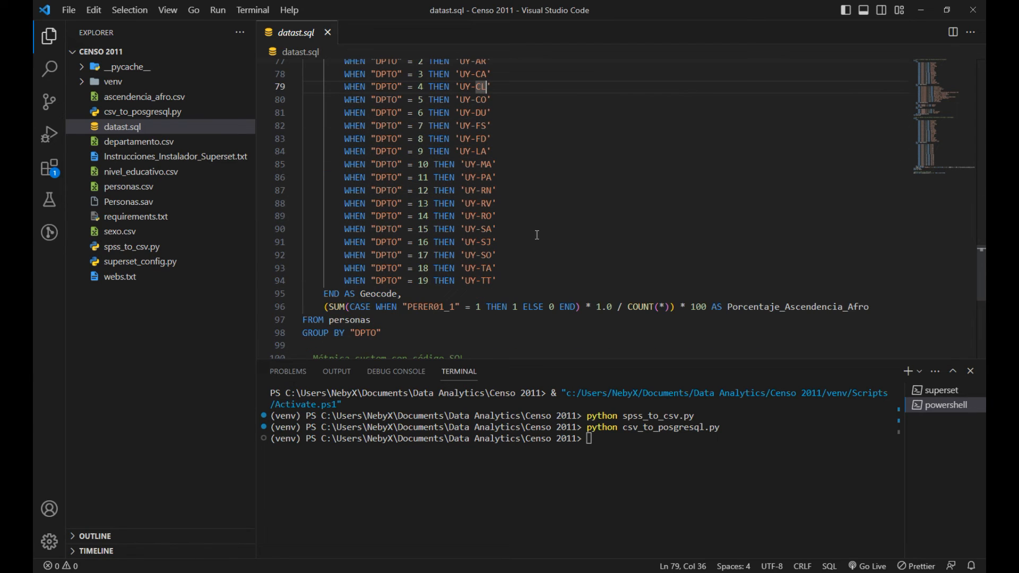
pyautogui.moveTo(497, 280); pyautogui.dragTo(365, 194)
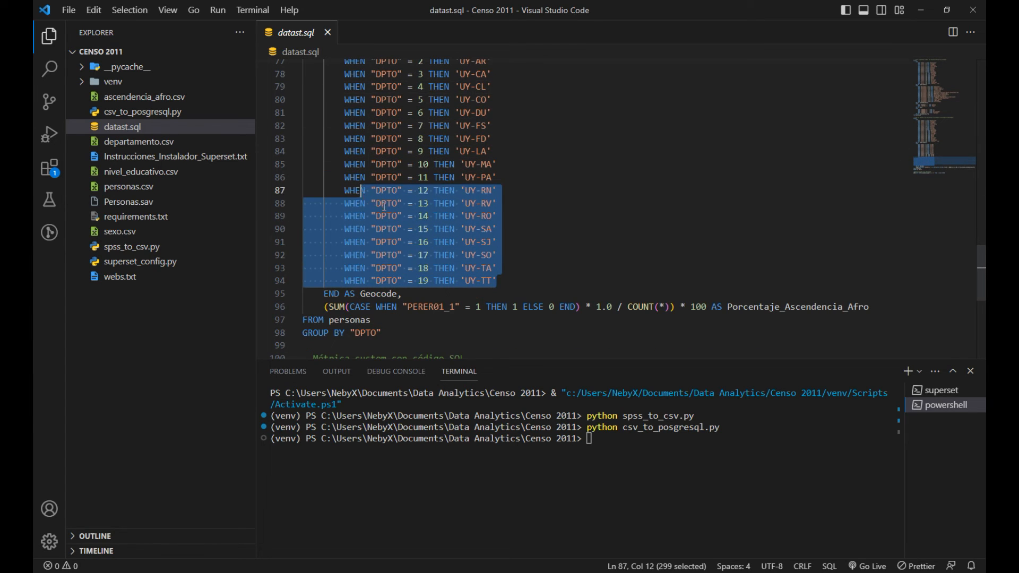
pyautogui.scroll(3, 365, 194)
pyautogui.click(364, 202)
# Review the geocode CASE block from its opening on line 75 to the Geocode alias on line 95.
pyautogui.moveTo(348, 152); pyautogui.dragTo(350, 114)
pyautogui.scroll(-3, 504, 274)
pyautogui.scroll(2, 366, 229)
pyautogui.click(331, 132)
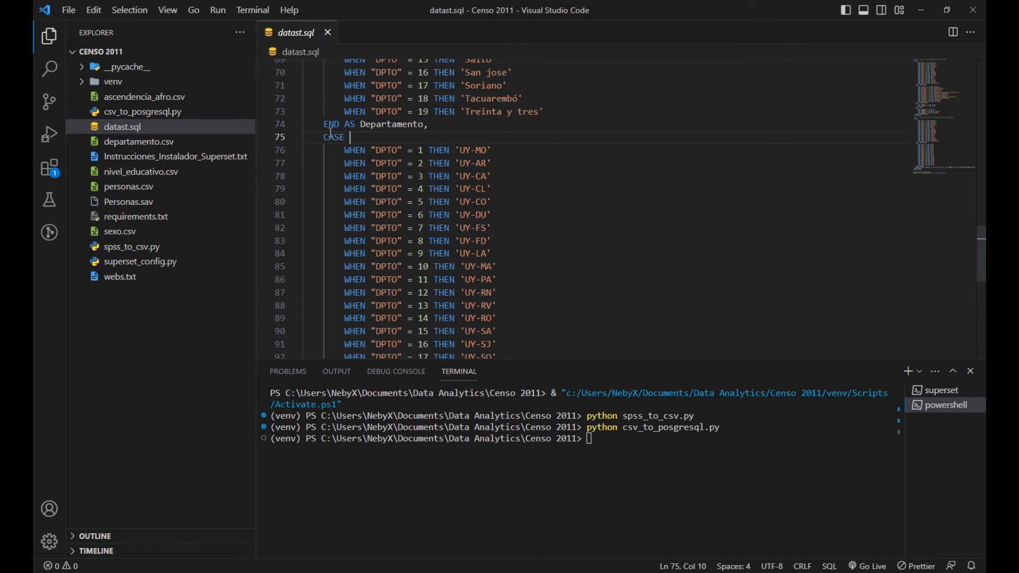
pyautogui.scroll(-2, 460, 197)
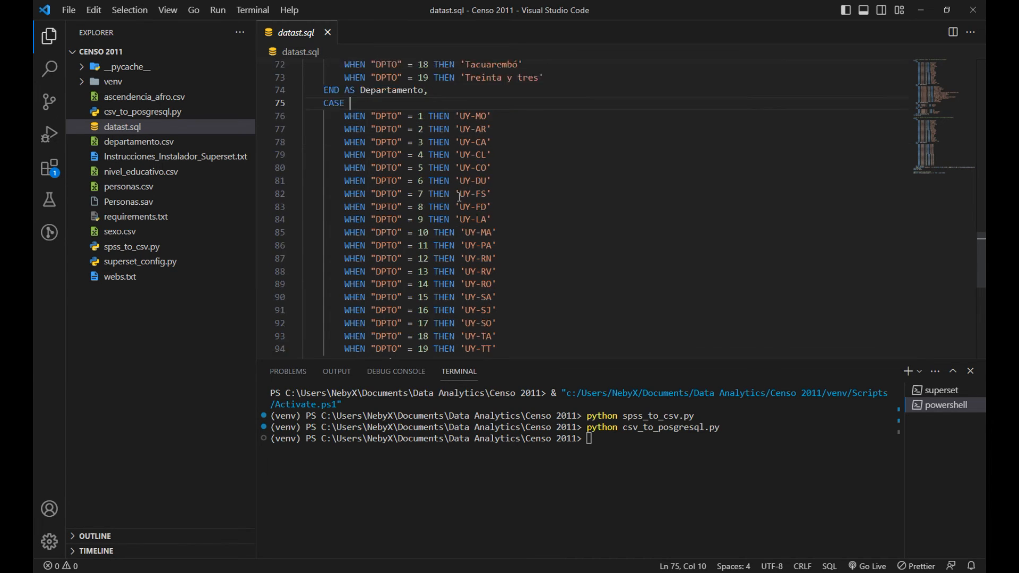
pyautogui.scroll(-1, 460, 235)
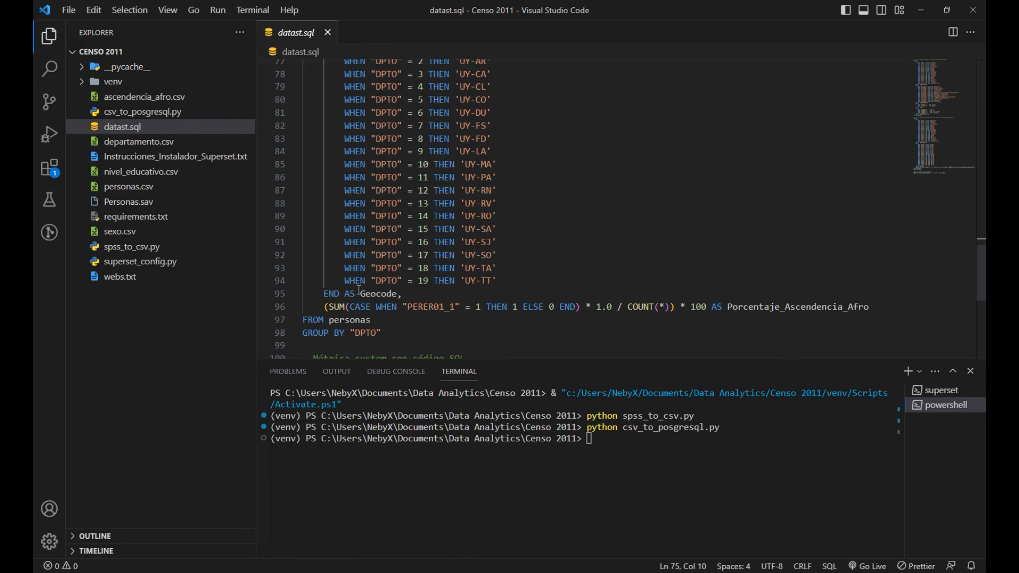
pyautogui.click(362, 292)
pyautogui.click(500, 229)
pyautogui.scroll(2, 482, 278)
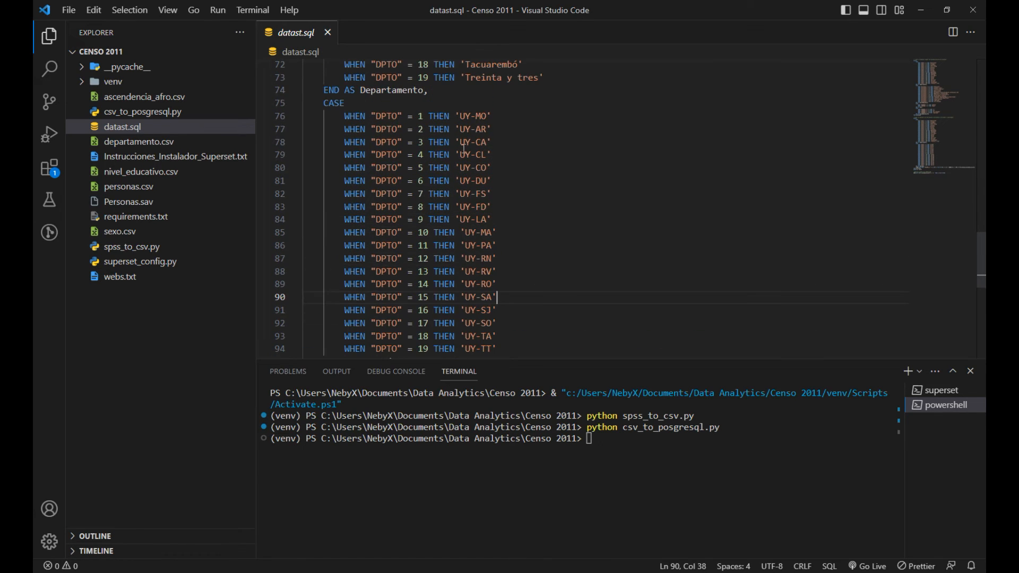
# Examine the SUM(CASE WHEN "PERER01_1" = 1 THEN 1 ELSE 0 END) expression on line 96.
pyautogui.scroll(-3, 504, 301)
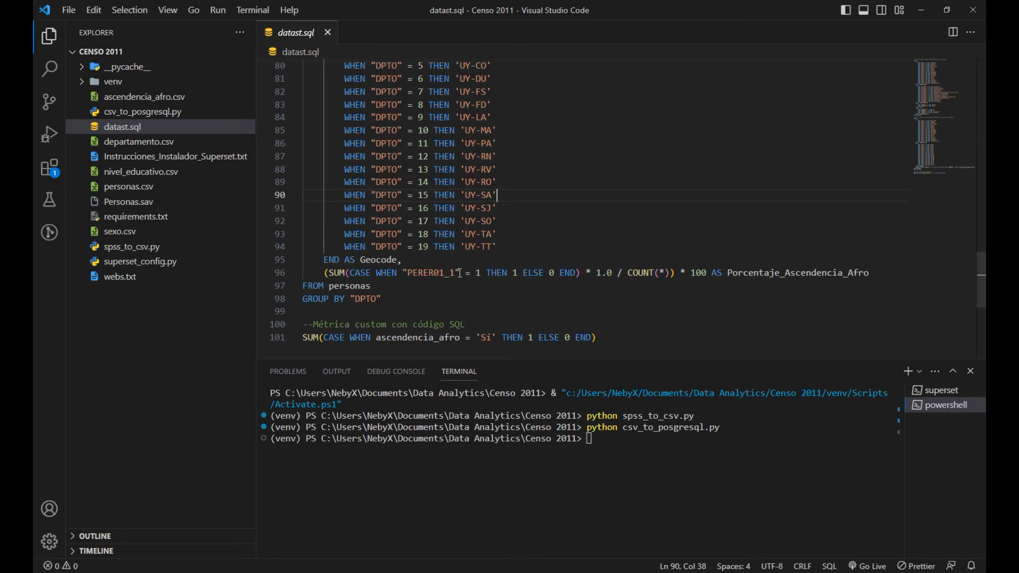
pyautogui.moveTo(475, 272); pyautogui.dragTo(492, 273)
pyautogui.click(534, 277)
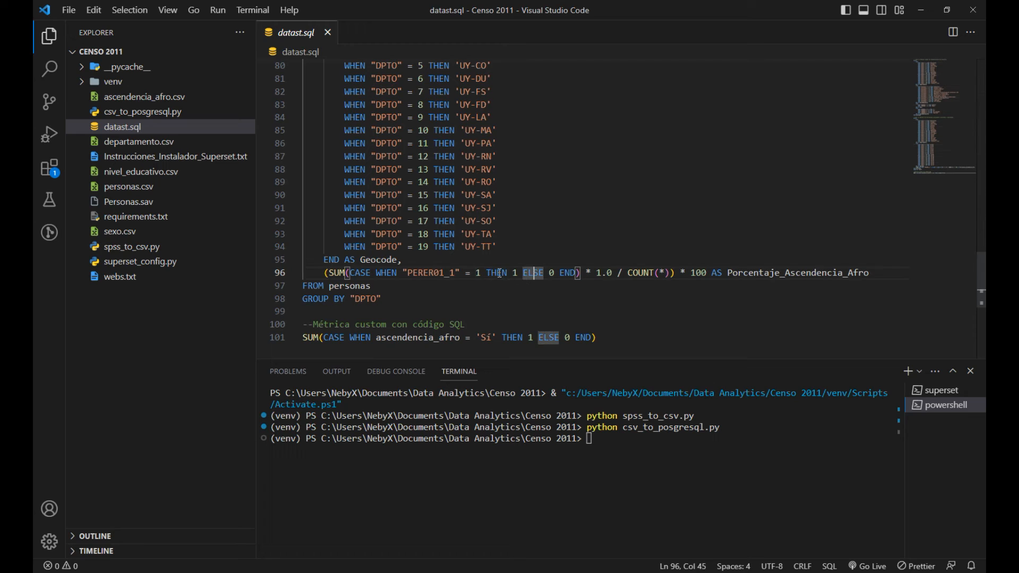
pyautogui.press('Down')
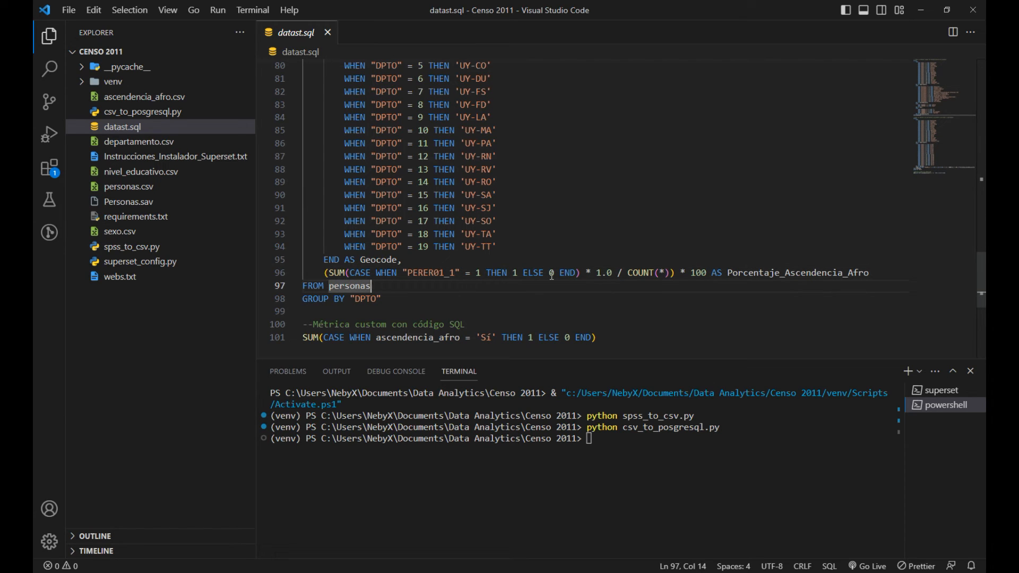
pyautogui.click(647, 311)
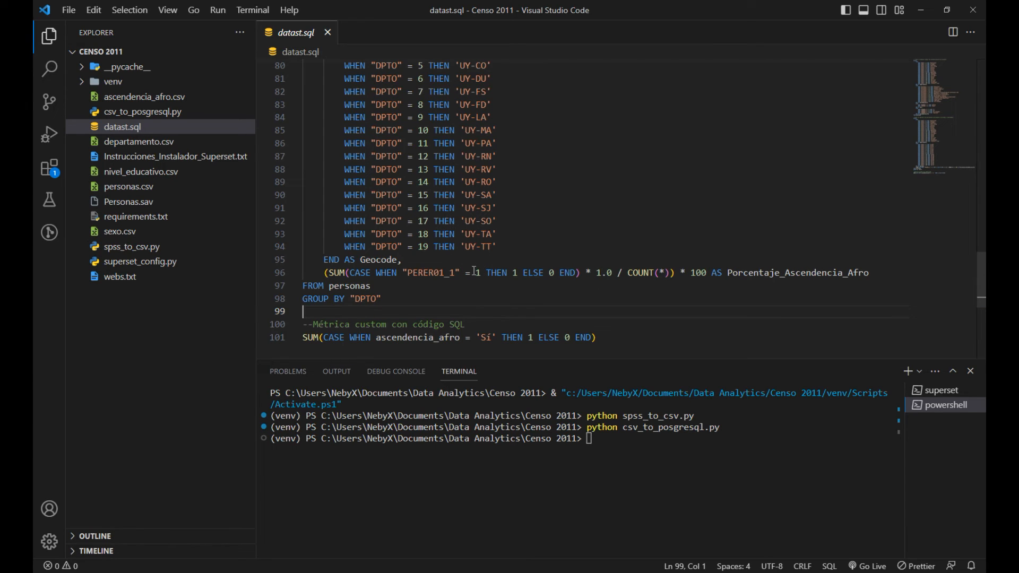
pyautogui.moveTo(486, 273); pyautogui.dragTo(471, 273)
pyautogui.click(557, 284)
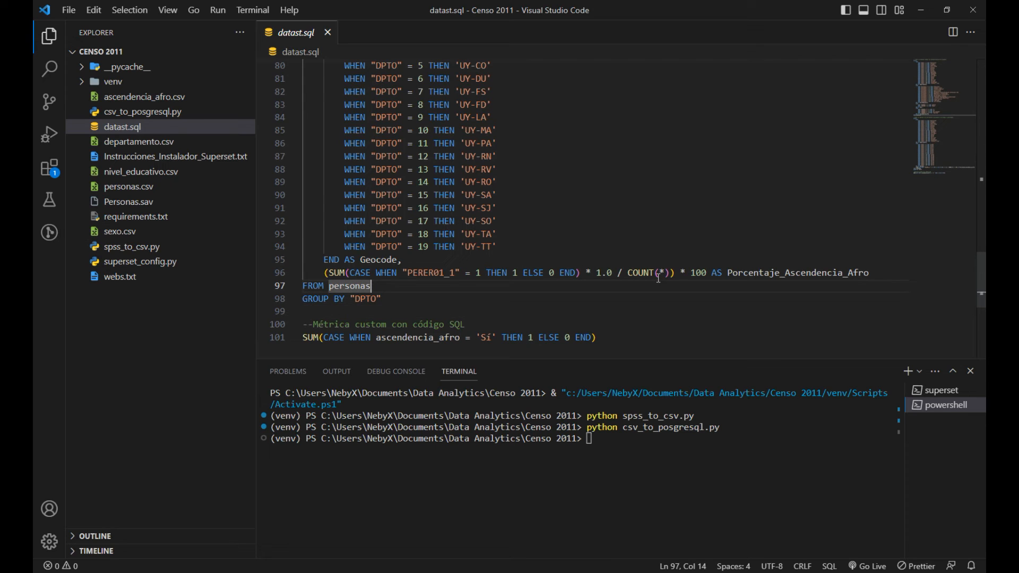
# Examine the COUNT(*) divisor and the multiplication by 100 in the percentage formula on line 96.
pyautogui.moveTo(649, 272); pyautogui.dragTo(633, 272)
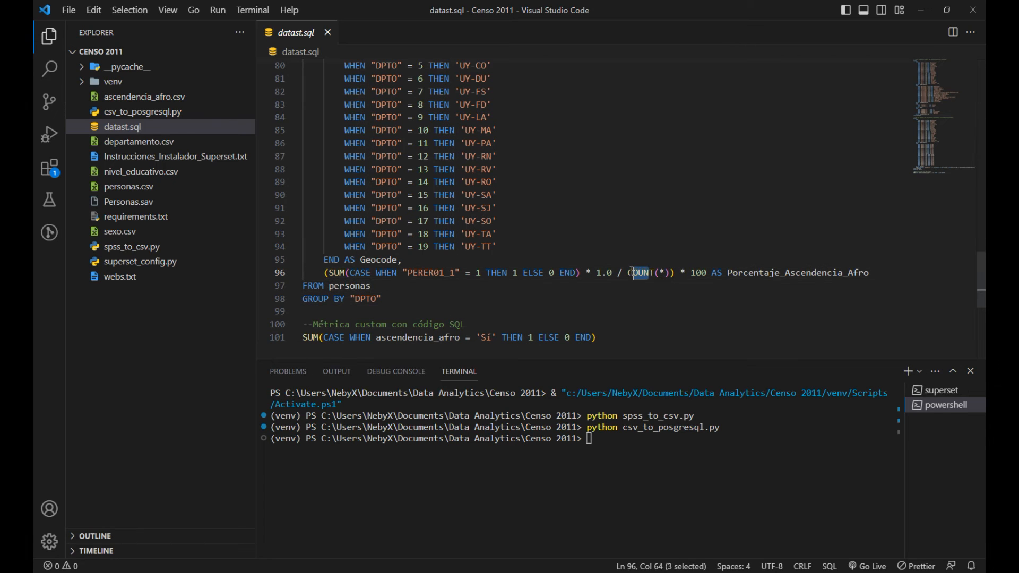
pyautogui.click(651, 273)
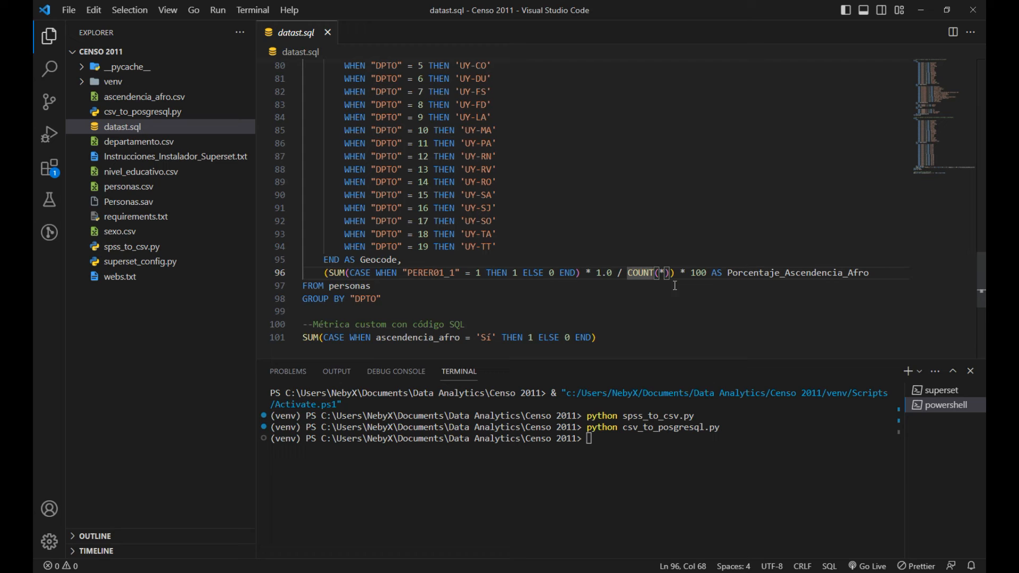
pyautogui.moveTo(657, 273); pyautogui.dragTo(664, 273)
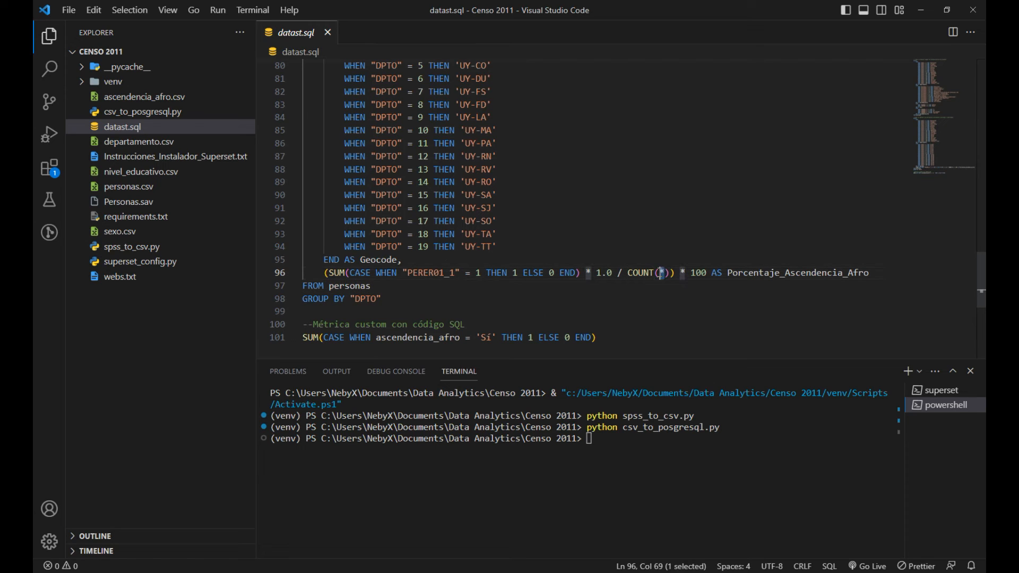
pyautogui.click(691, 280)
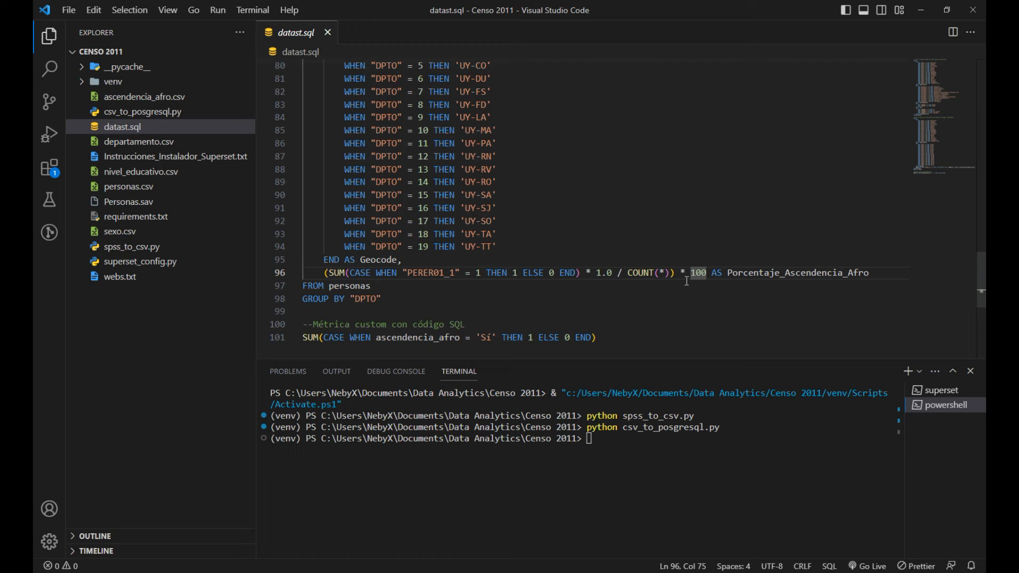
pyautogui.press('Down')
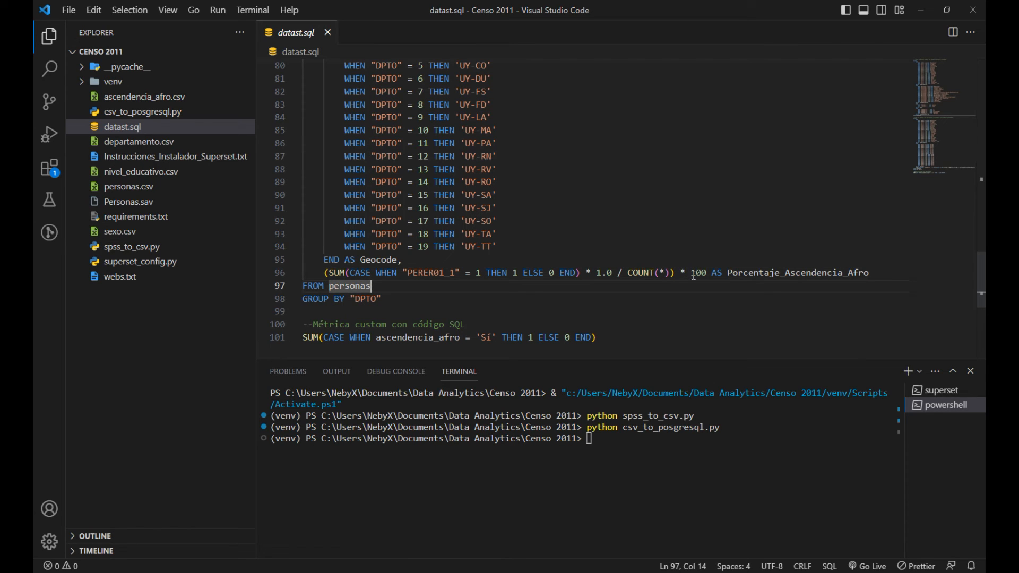
pyautogui.moveTo(691, 273); pyautogui.dragTo(748, 274)
pyautogui.click(716, 287)
pyautogui.moveTo(627, 273); pyautogui.dragTo(673, 273)
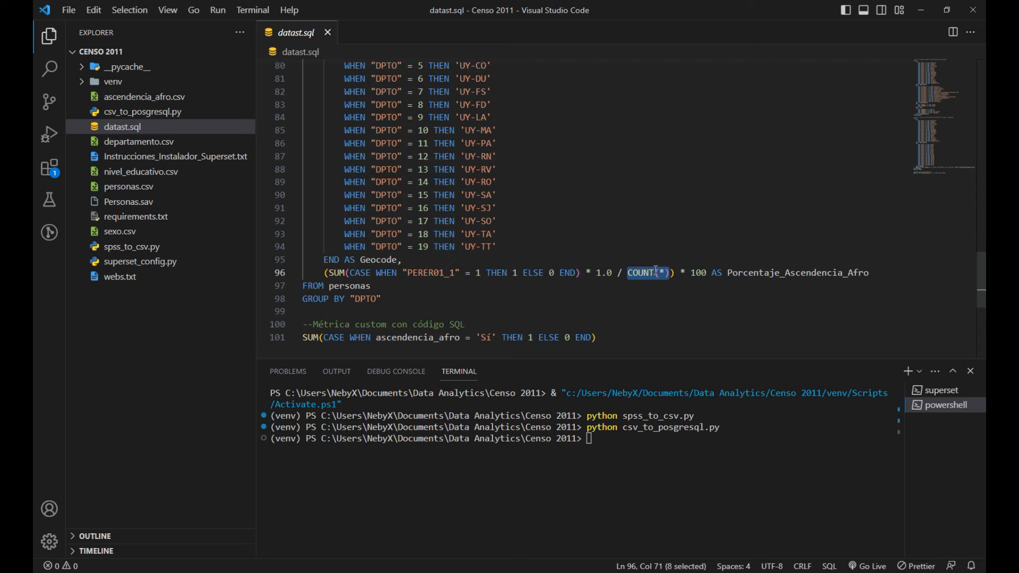
pyautogui.doubleClick(637, 274)
pyautogui.click(630, 274)
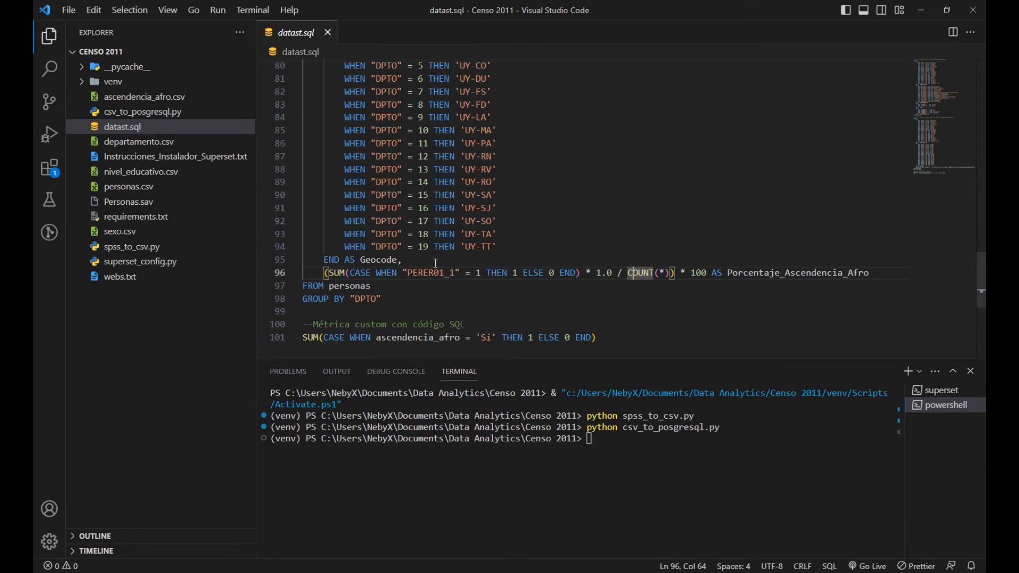
# Review the full percentage calculation on line 96, its Porcentaje_Ascendencia_Afro alias and the grouping by "DPTO".
pyautogui.moveTo(623, 273); pyautogui.dragTo(425, 273)
pyautogui.press('Down')
pyautogui.press('Down')
pyautogui.moveTo(618, 273); pyautogui.dragTo(429, 273)
pyautogui.click(642, 273)
pyautogui.doubleClick(641, 273)
pyautogui.click(711, 284)
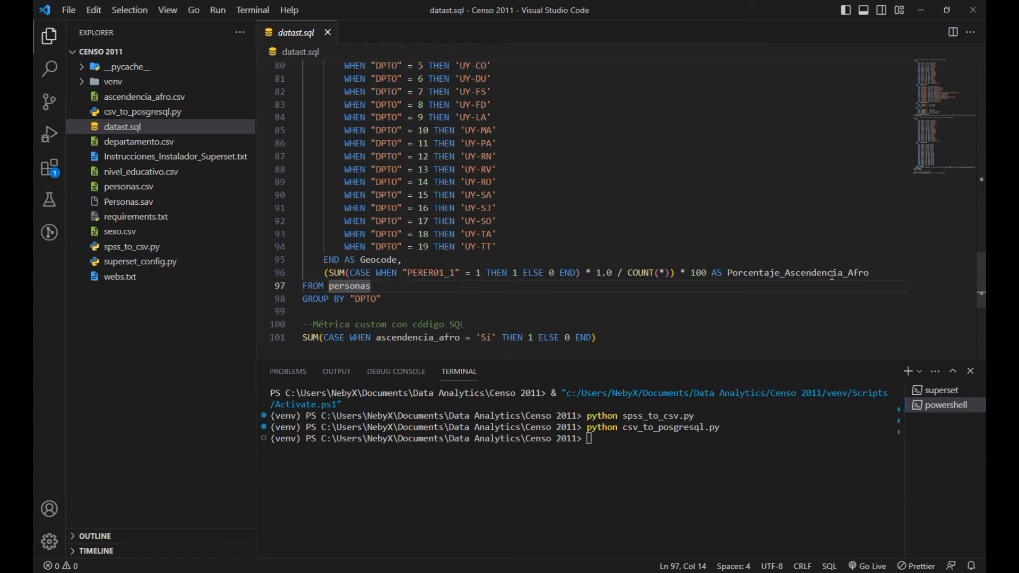
pyautogui.moveTo(728, 271); pyautogui.dragTo(870, 277)
pyautogui.click(438, 302)
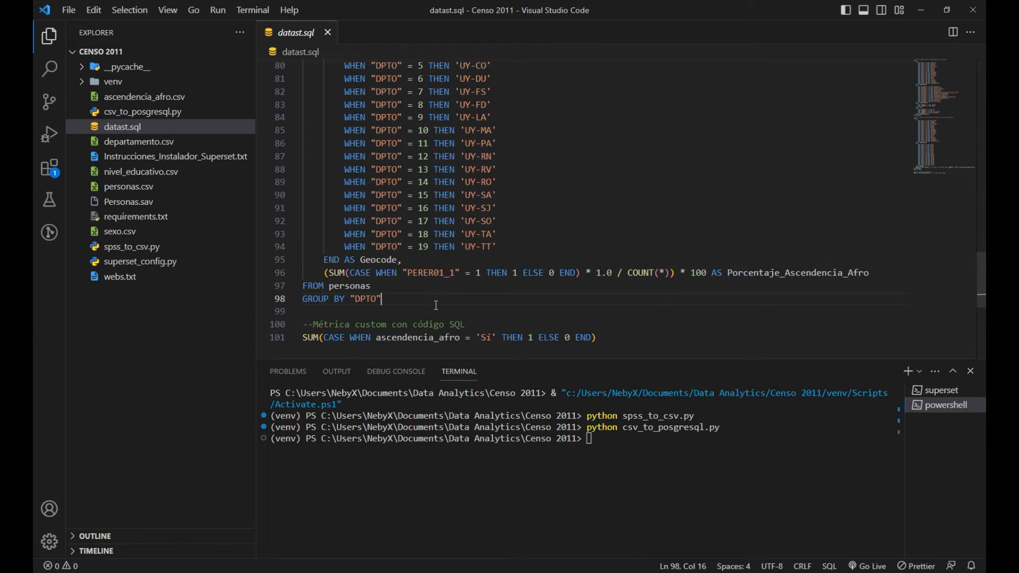
pyautogui.click(488, 273)
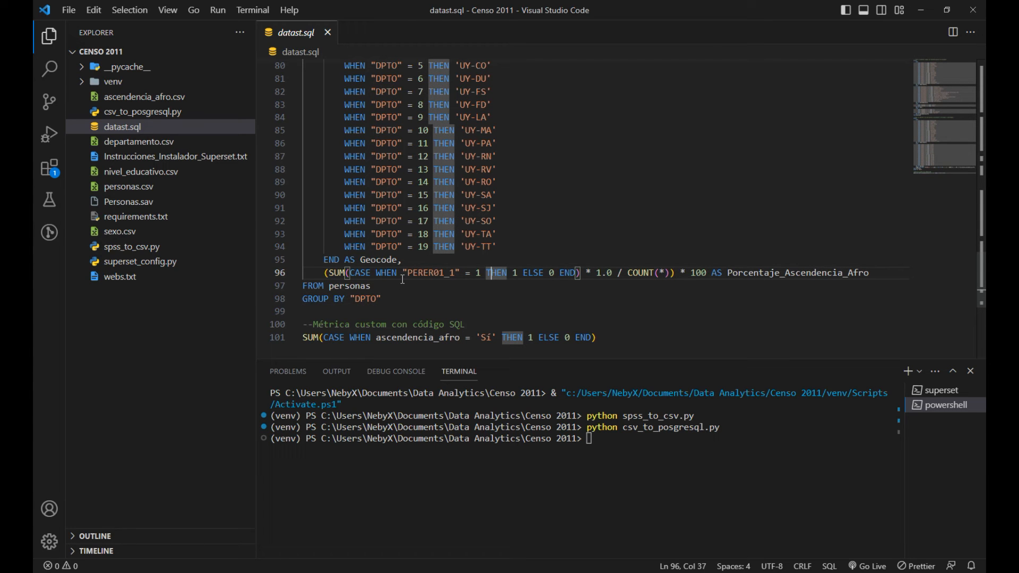
# Copy the entire second query, from SELECT on line 53 through GROUP BY "DPTO" on line 98.
pyautogui.scroll(14, 403, 277)
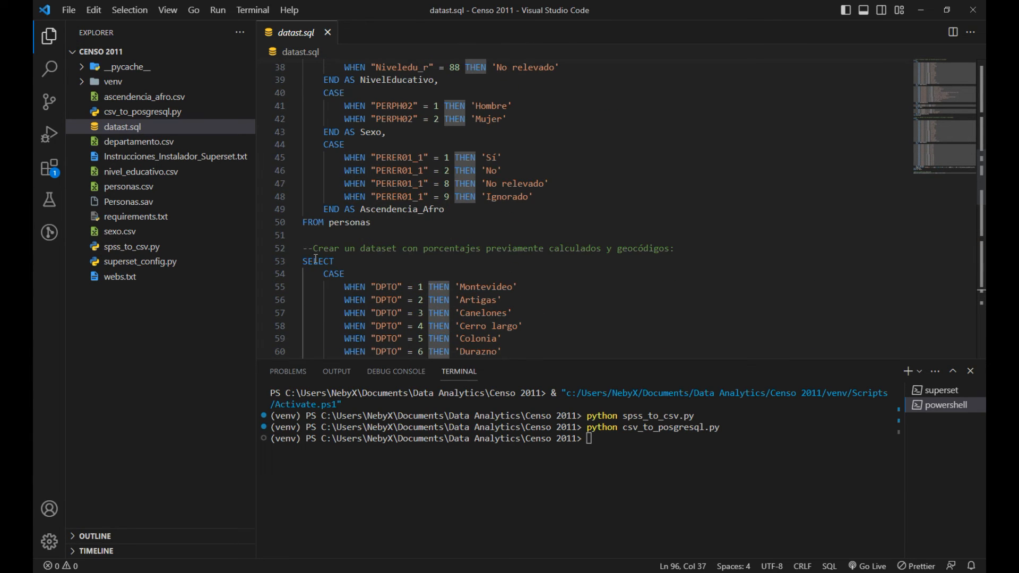
pyautogui.moveTo(305, 260); pyautogui.dragTo(398, 299)
pyautogui.scroll(-7, 383, 281)
pyautogui.scroll(-7, 406, 292)
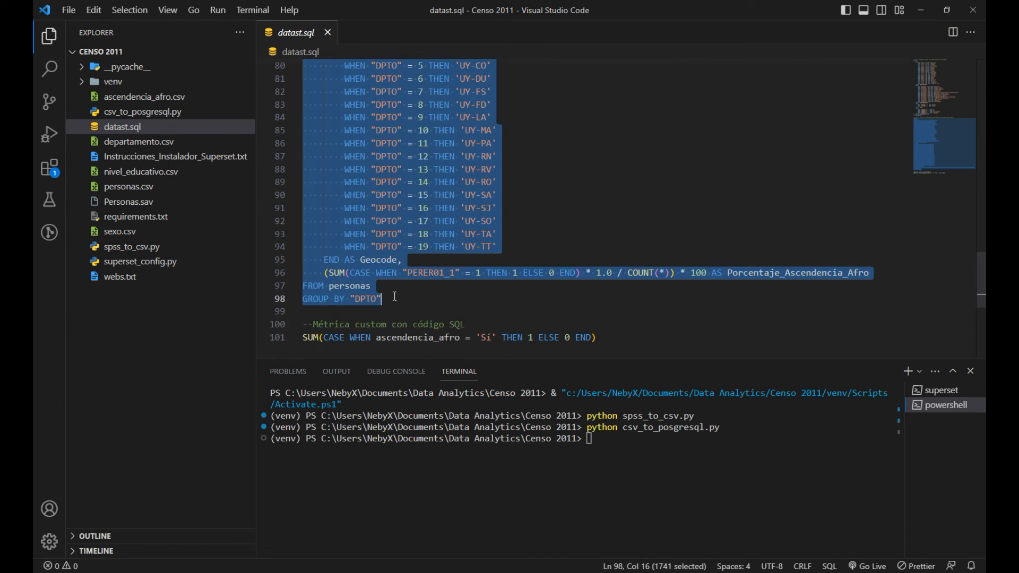
pyautogui.rightClick(355, 296)
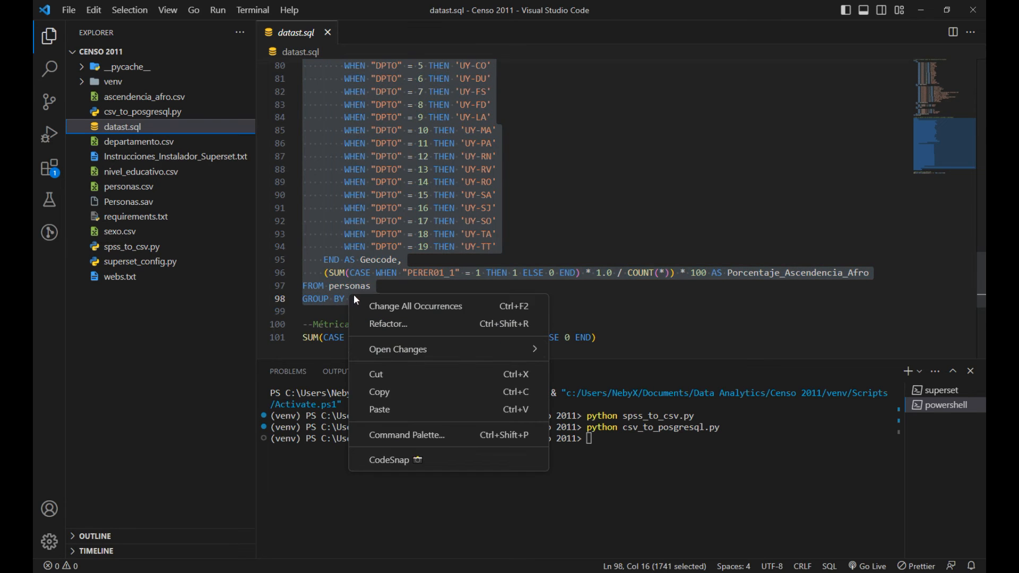
pyautogui.click(397, 392)
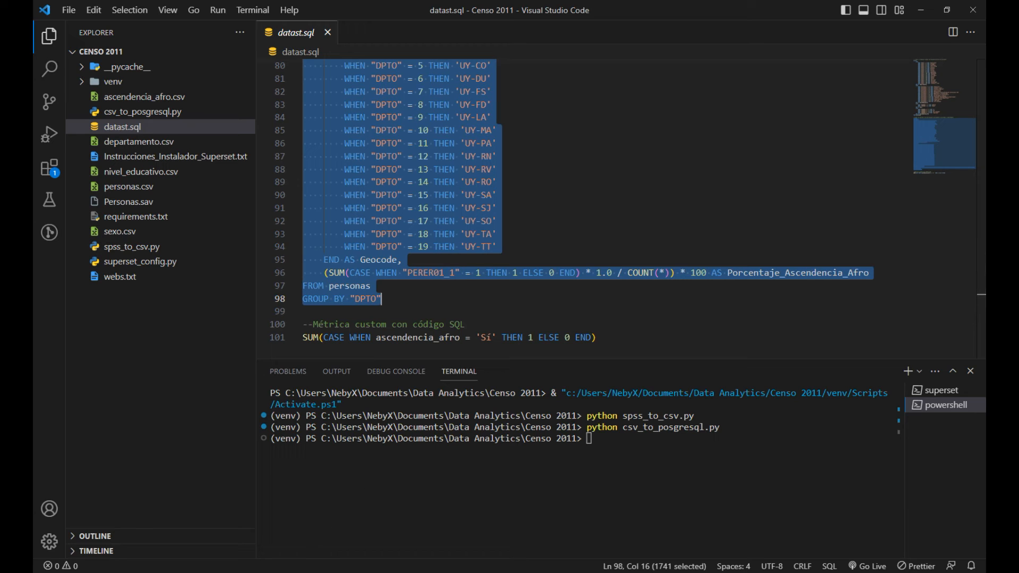
# Switch to Superset, start a new dataset on the PostgreSQL database and choose to create it from an SQL query.
pyautogui.click(285, 536)
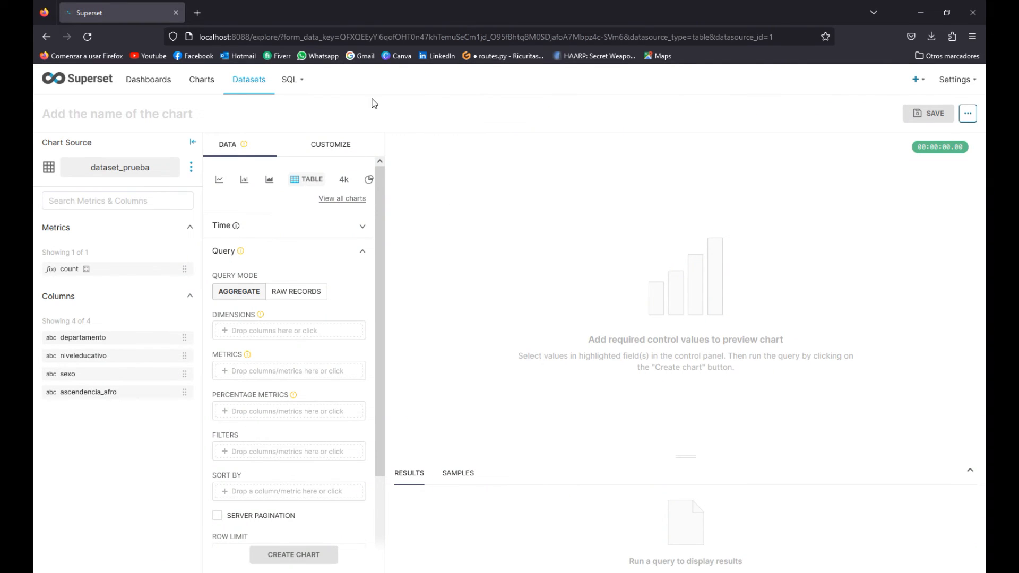
pyautogui.moveTo(306, 90)
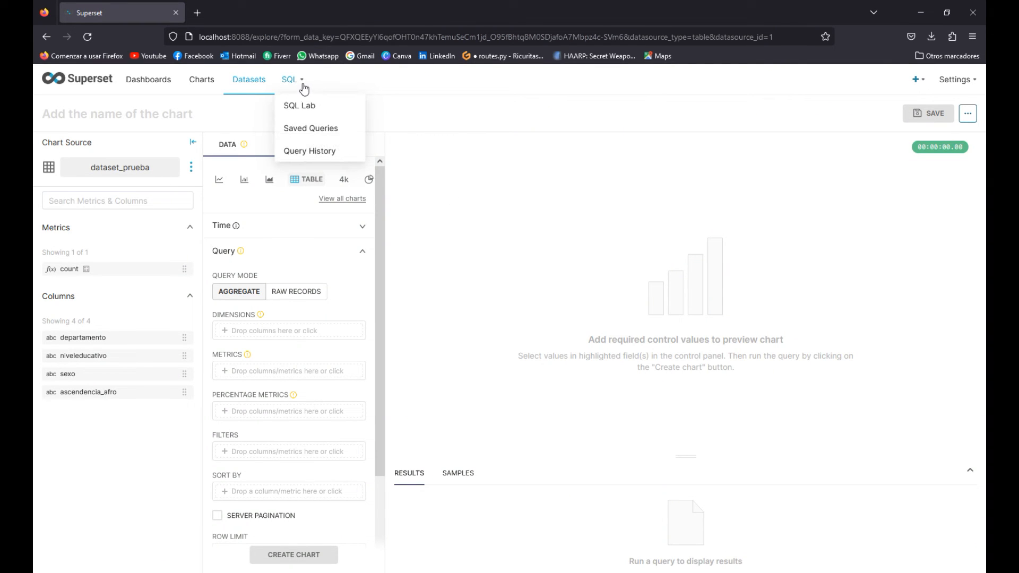
pyautogui.click(267, 89)
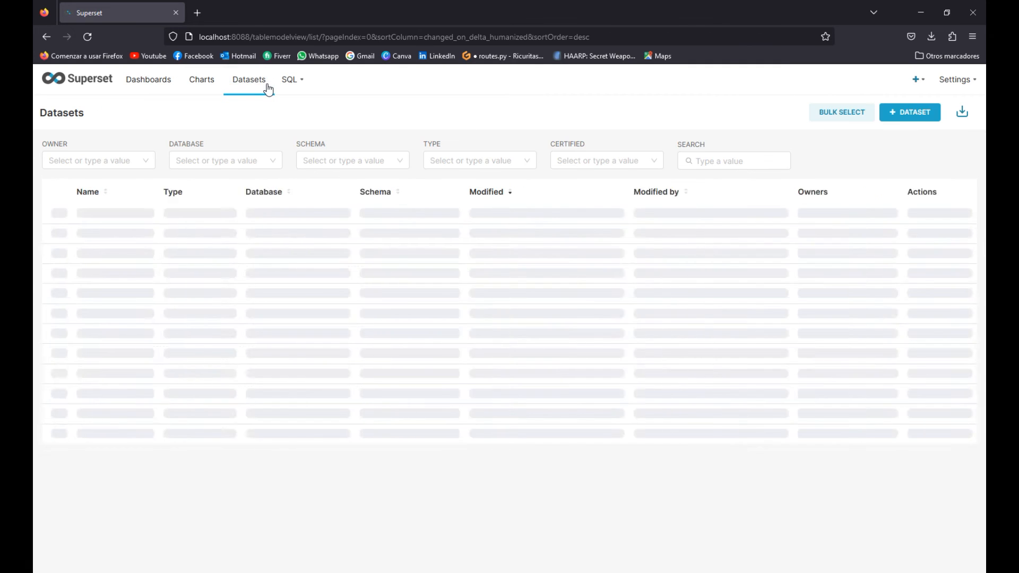
pyautogui.click(904, 117)
pyautogui.click(146, 213)
pyautogui.click(142, 233)
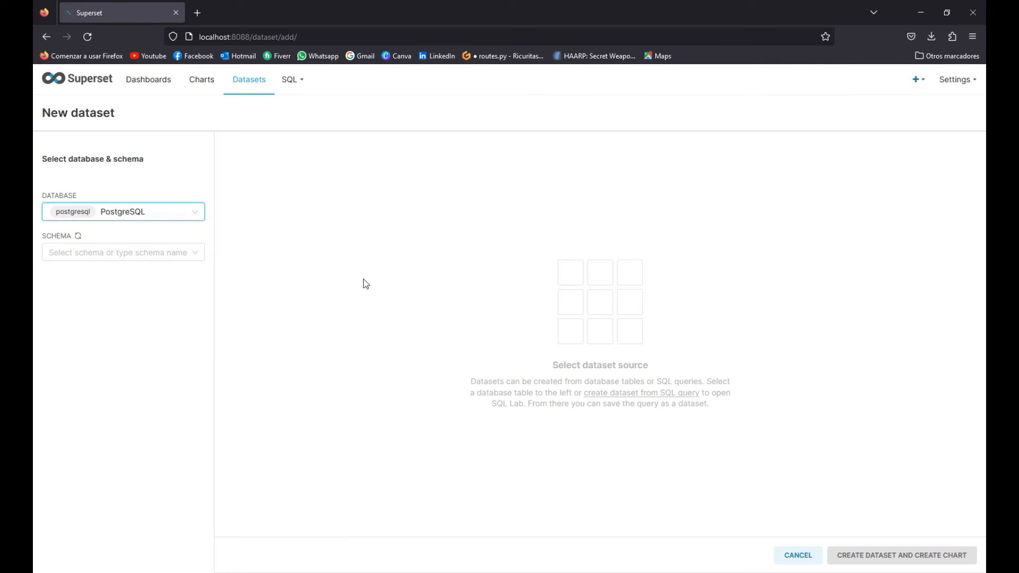
pyautogui.click(648, 393)
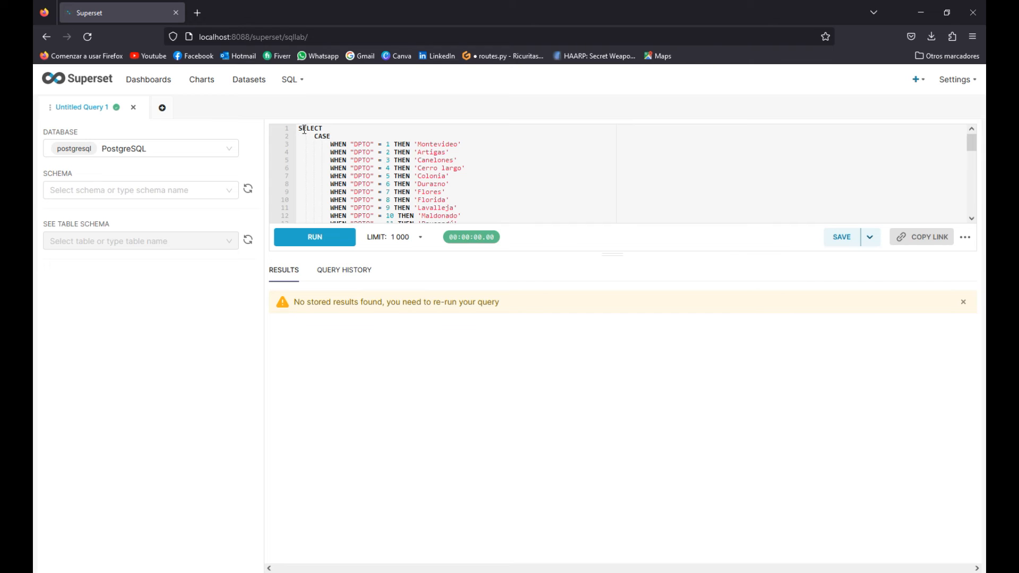
# Replace the placeholder text in a new SQL Lab query with the copied percentage-and-geocode query and run it.
pyautogui.click(160, 108)
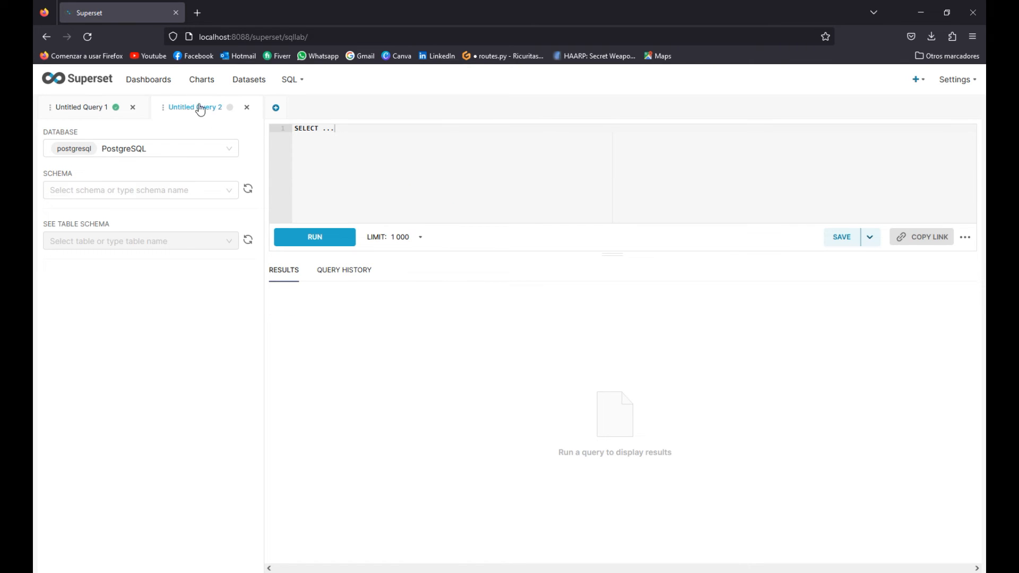
pyautogui.moveTo(337, 129); pyautogui.dragTo(274, 126)
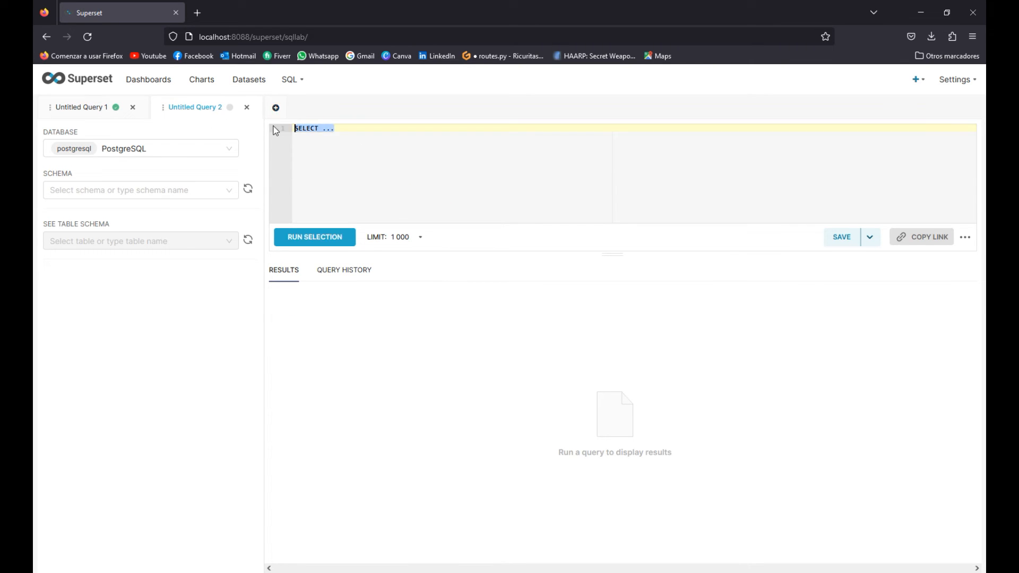
pyautogui.press('BackSpace')
pyautogui.rightClick(334, 140)
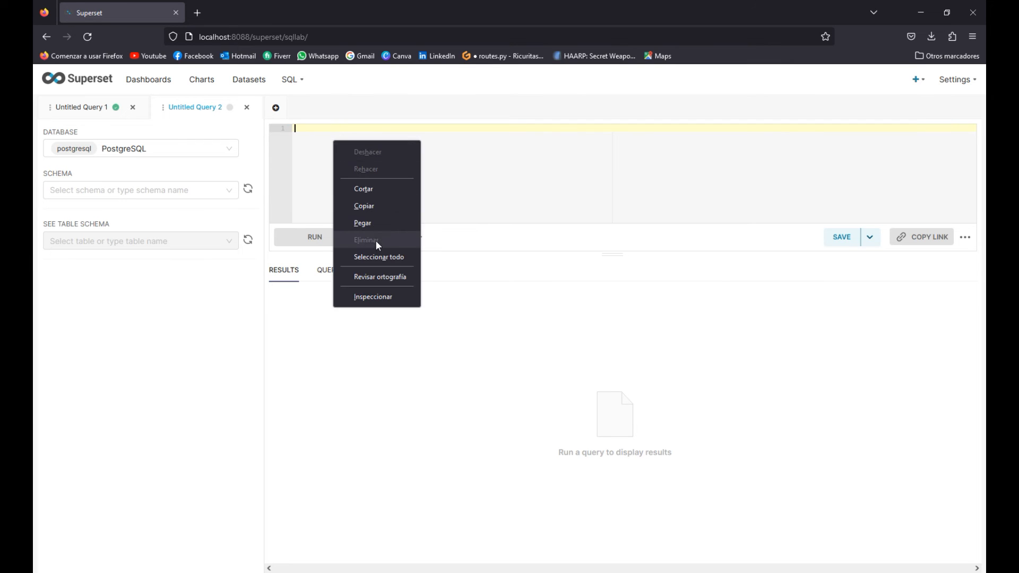
pyautogui.click(377, 227)
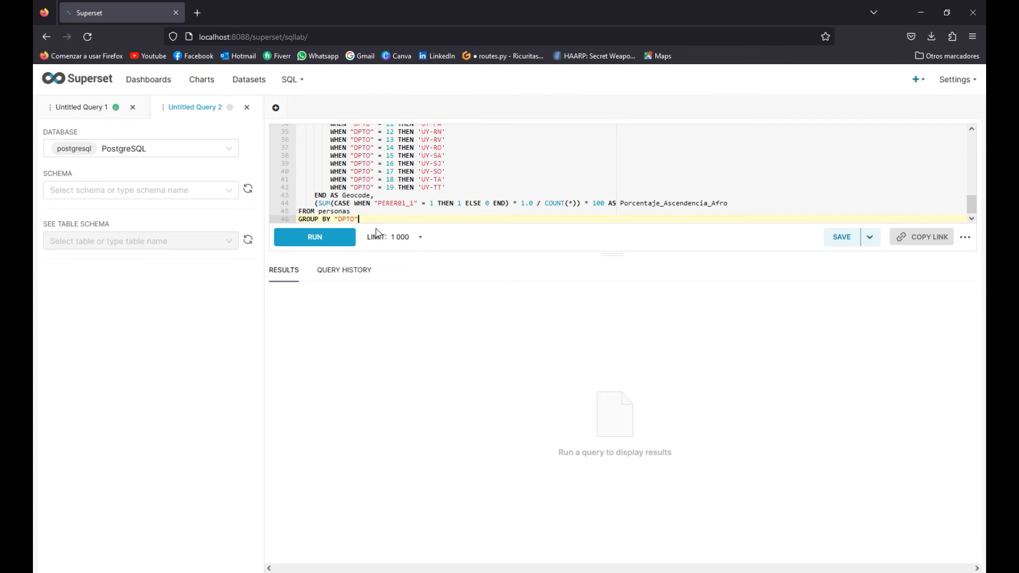
pyautogui.click(320, 242)
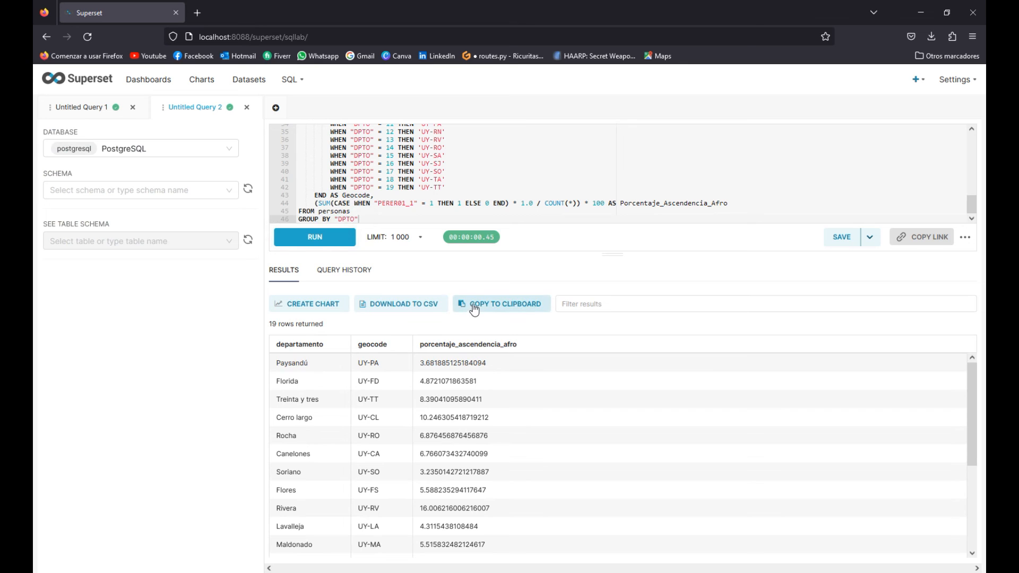
# Review the departamento, geocode and porcentaje_ascendencia_afro values across all rows of the query results.
pyautogui.scroll(-5, 491, 371)
pyautogui.scroll(5, 483, 376)
pyautogui.scroll(-5, 334, 458)
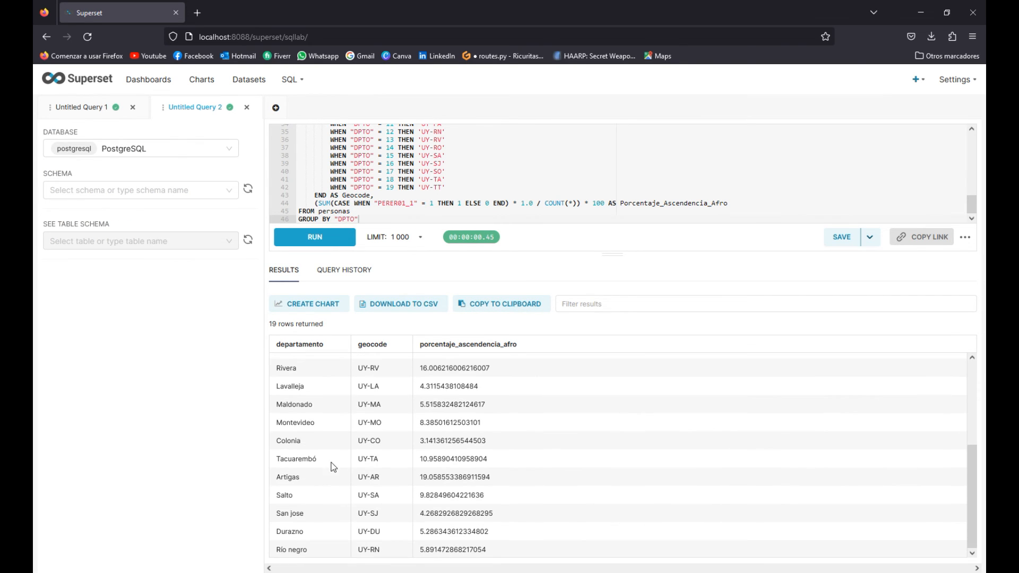
pyautogui.scroll(5, 334, 444)
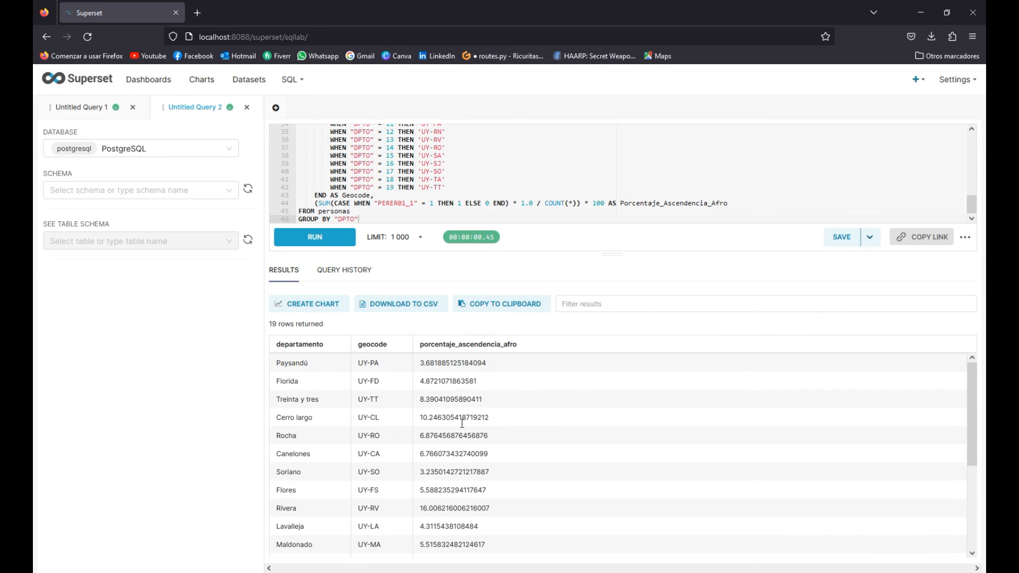
pyautogui.scroll(-3, 462, 416)
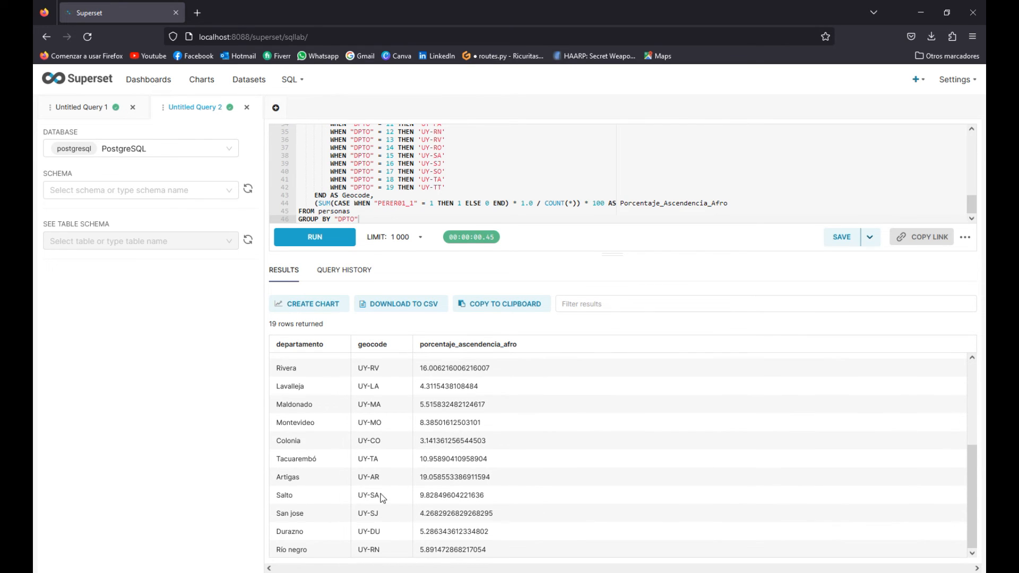
pyautogui.scroll(3, 471, 492)
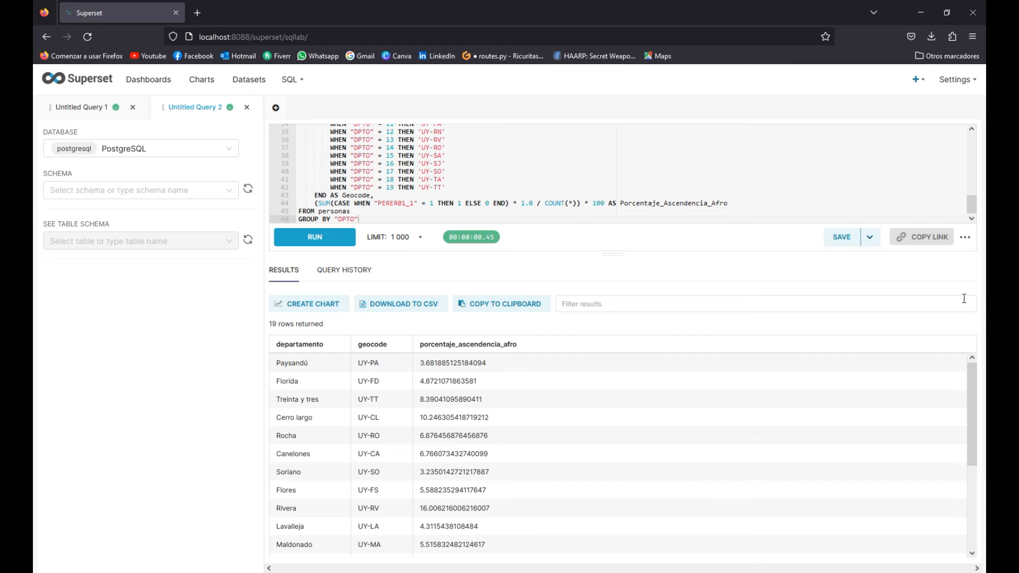
# Save the query as a new dataset named nuevo_dataset and close the chart page that opens for it.
pyautogui.click(869, 238)
pyautogui.click(848, 260)
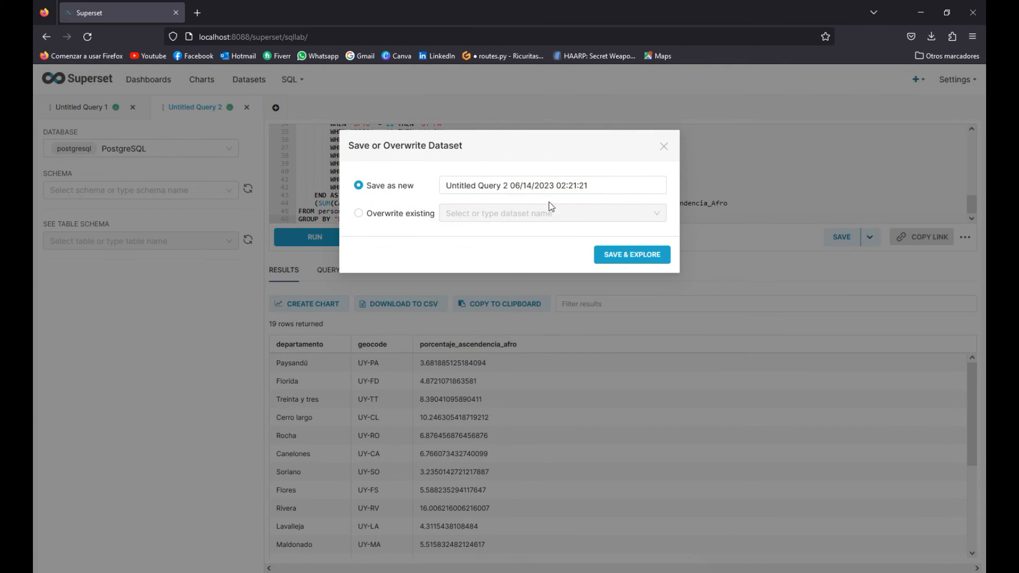
pyautogui.moveTo(586, 187); pyautogui.dragTo(414, 186)
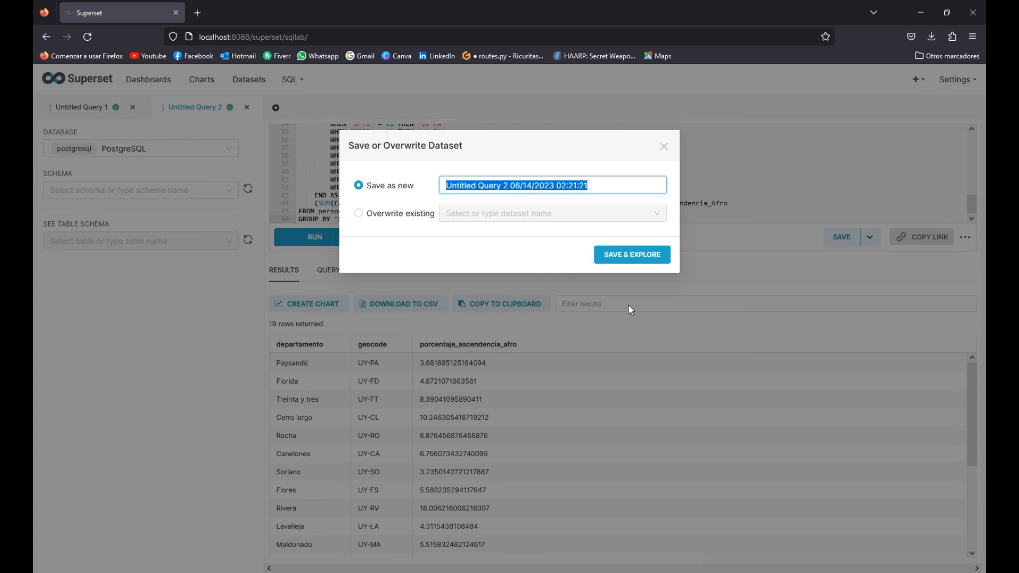
pyautogui.press('BackSpace')
pyautogui.write('nuevo_dataset')
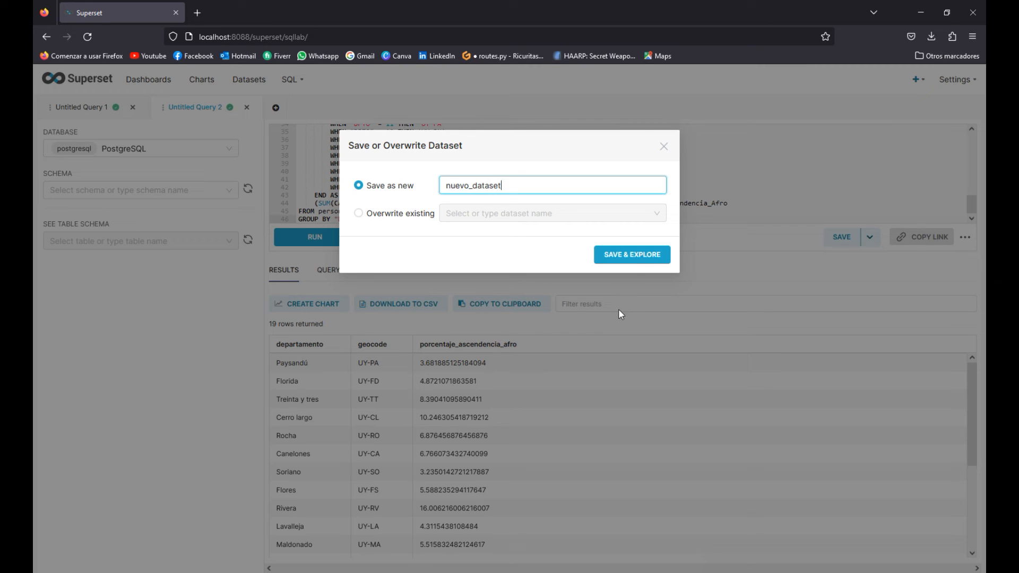
pyautogui.click(637, 260)
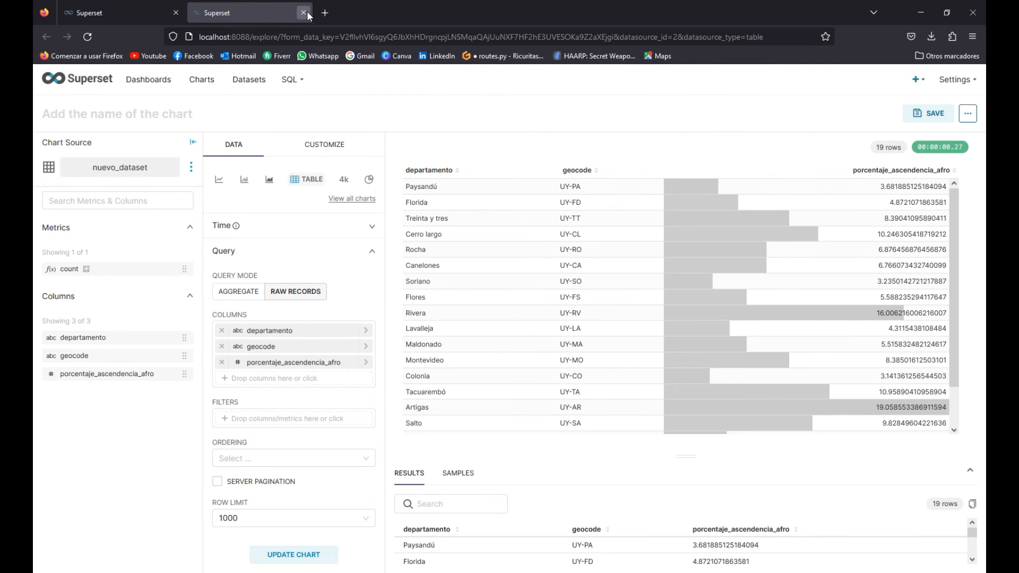
pyautogui.click(305, 13)
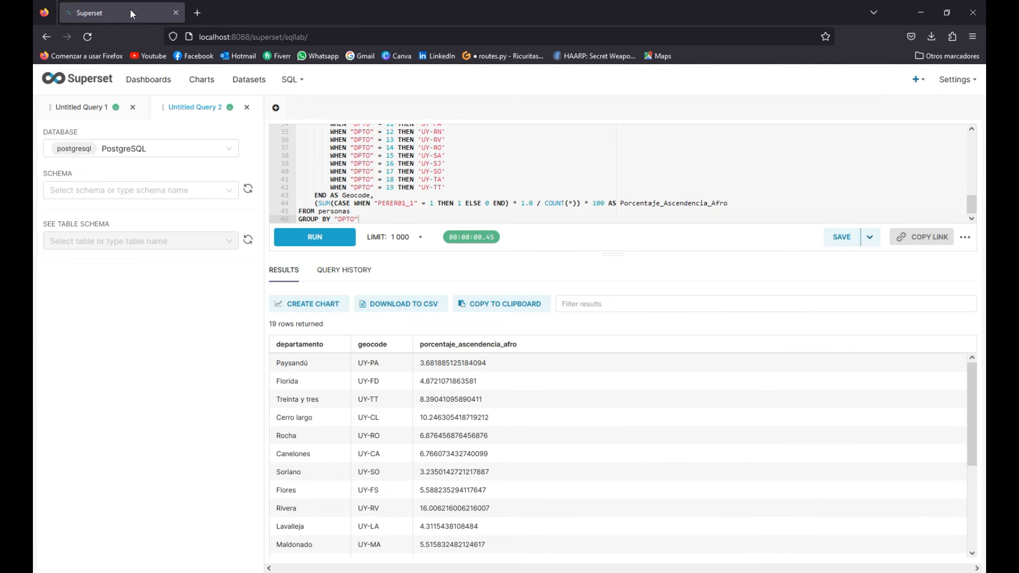
# Open nuevo_dataset from the list of datasets to start a new chart on it.
pyautogui.click(201, 79)
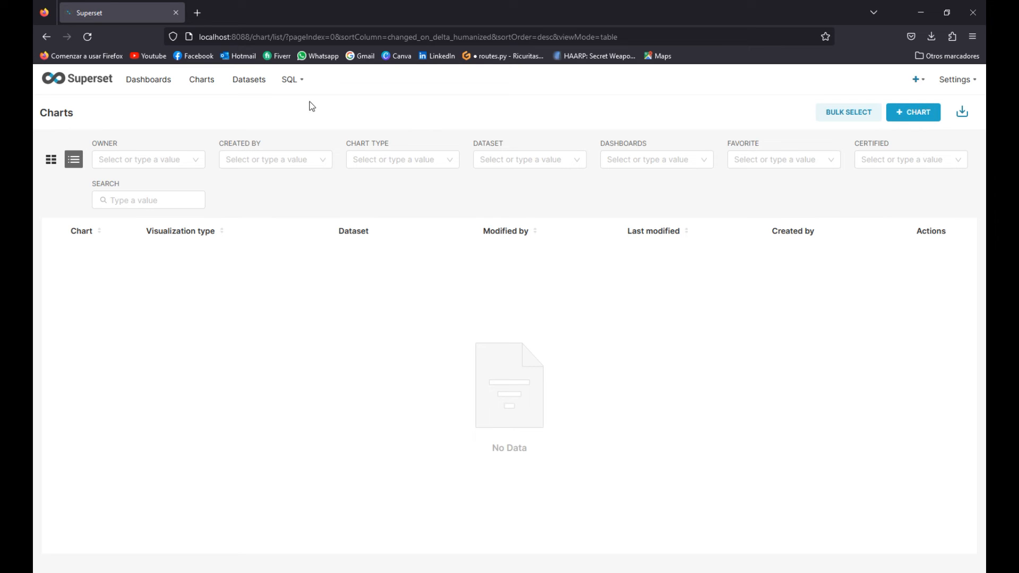
pyautogui.click(258, 86)
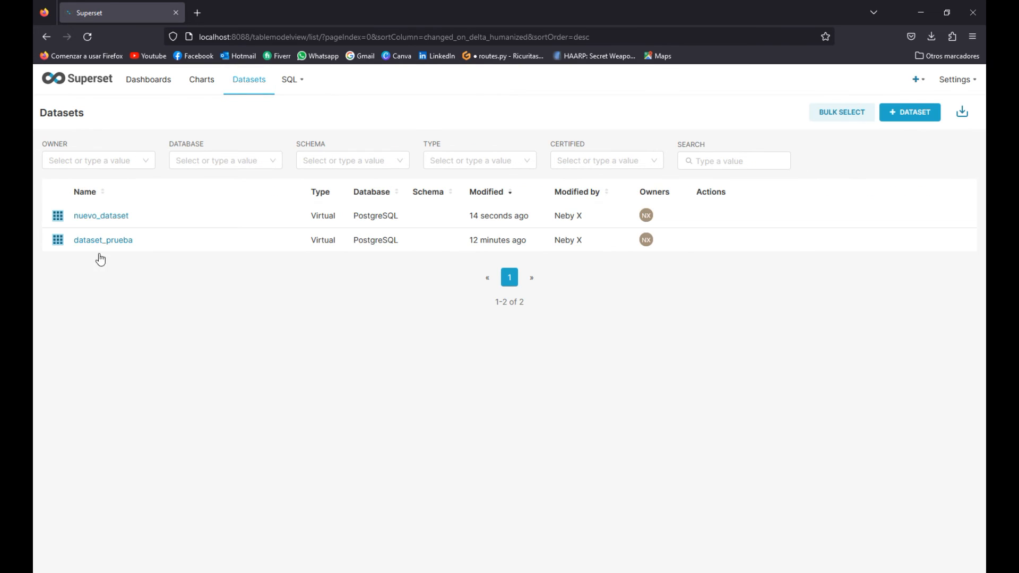
pyautogui.click(108, 222)
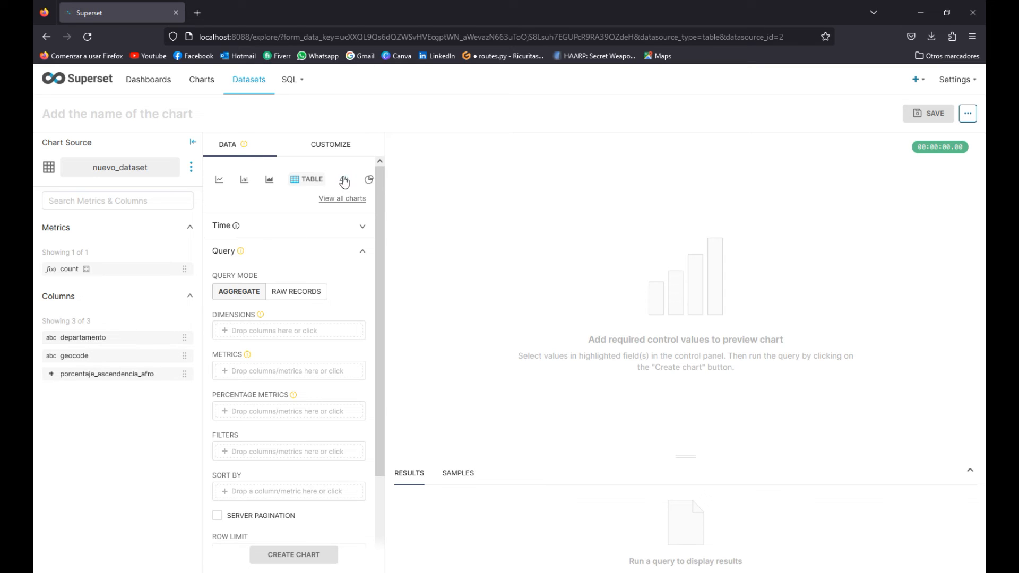
# Change the chart's visualization type to Country Map from the Geo category.
pyautogui.click(350, 200)
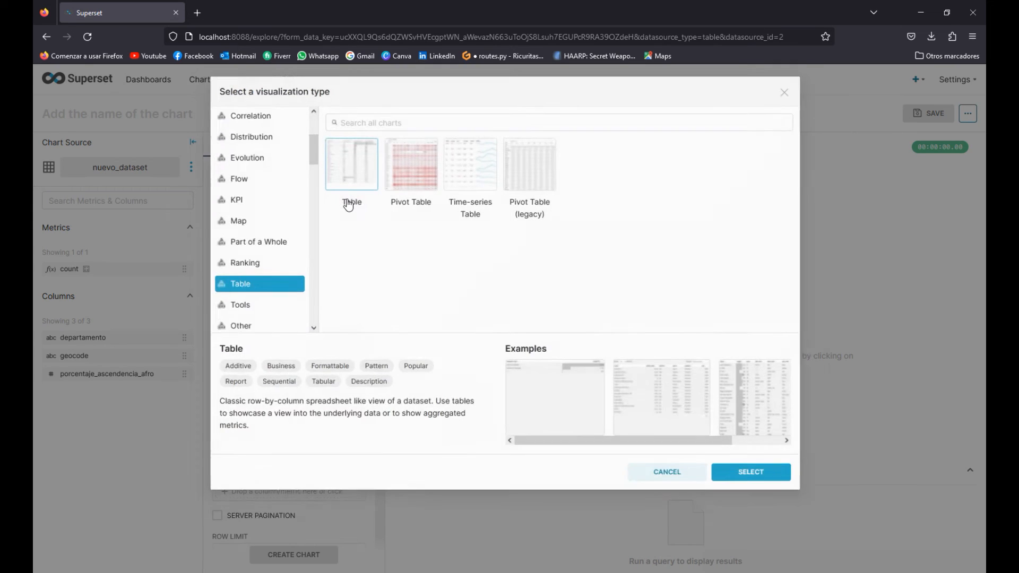
pyautogui.moveTo(314, 169); pyautogui.dragTo(308, 233)
pyautogui.click(277, 270)
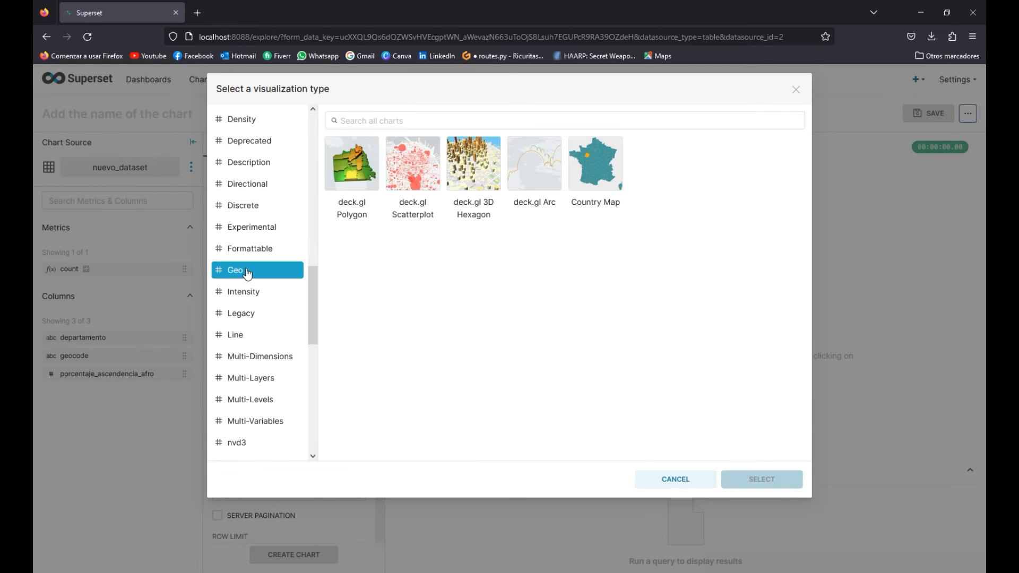
pyautogui.click(605, 171)
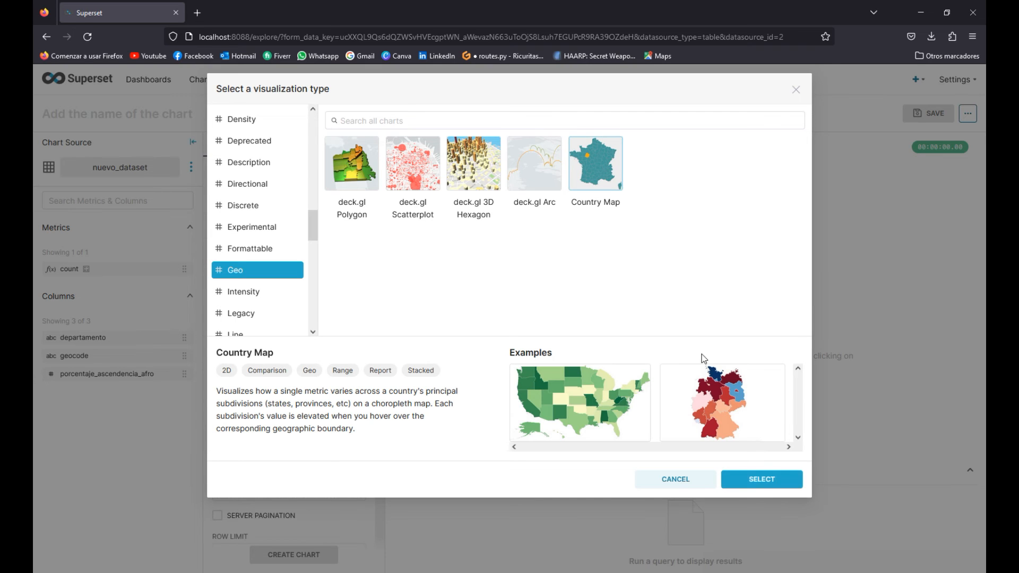
pyautogui.click(759, 480)
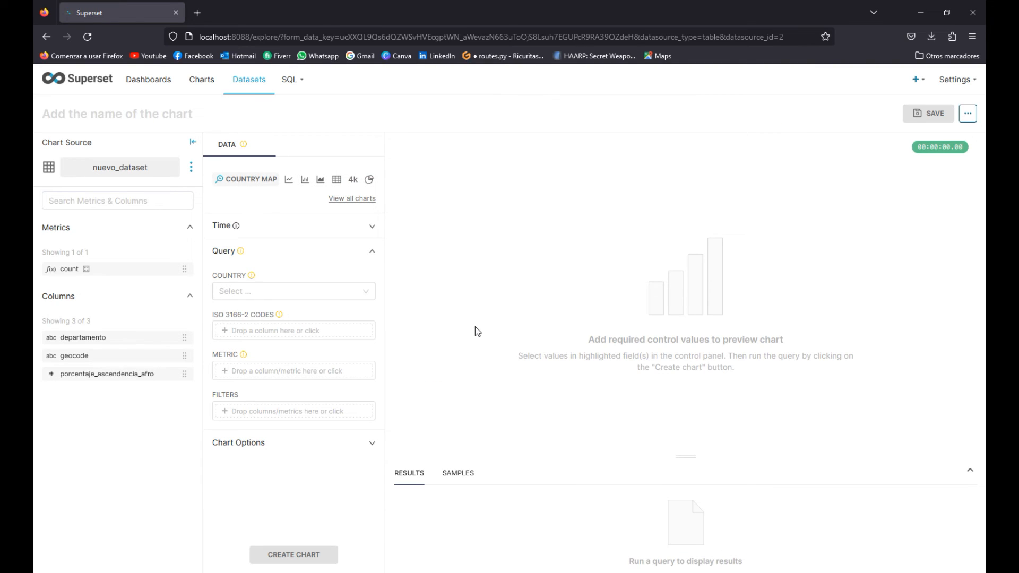
# Set the map's country to Uruguay and use the geocode column for the ISO 3166-2 codes.
pyautogui.click(365, 291)
pyautogui.moveTo(373, 314); pyautogui.dragTo(373, 437)
pyautogui.scroll(-2, 309, 375)
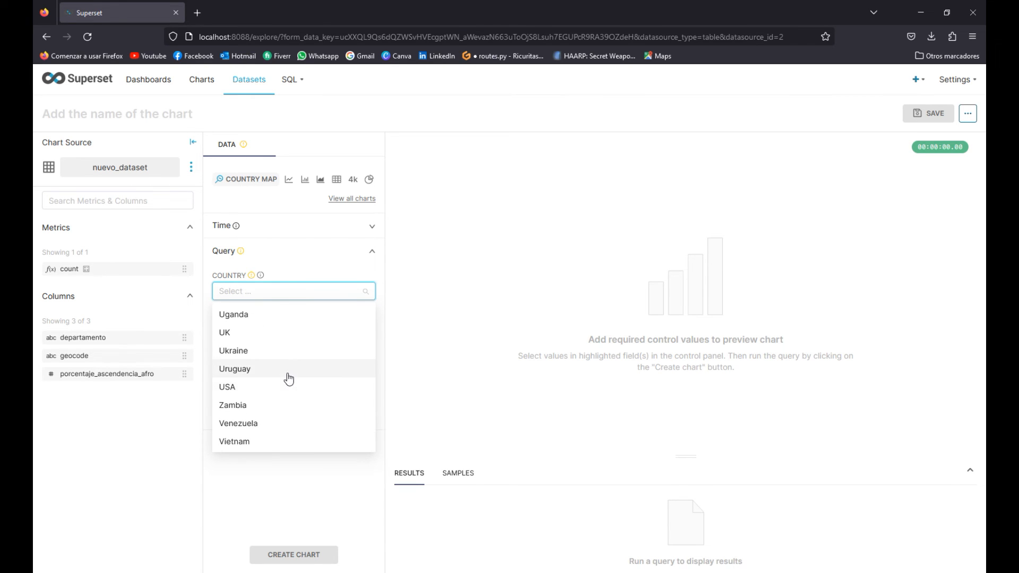
pyautogui.click(290, 373)
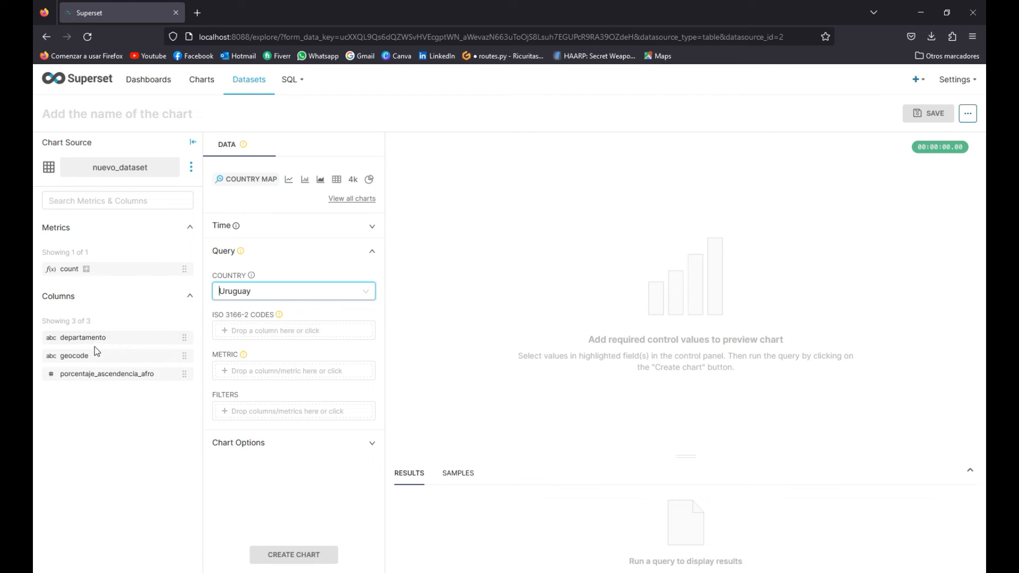
pyautogui.moveTo(80, 357); pyautogui.dragTo(272, 333)
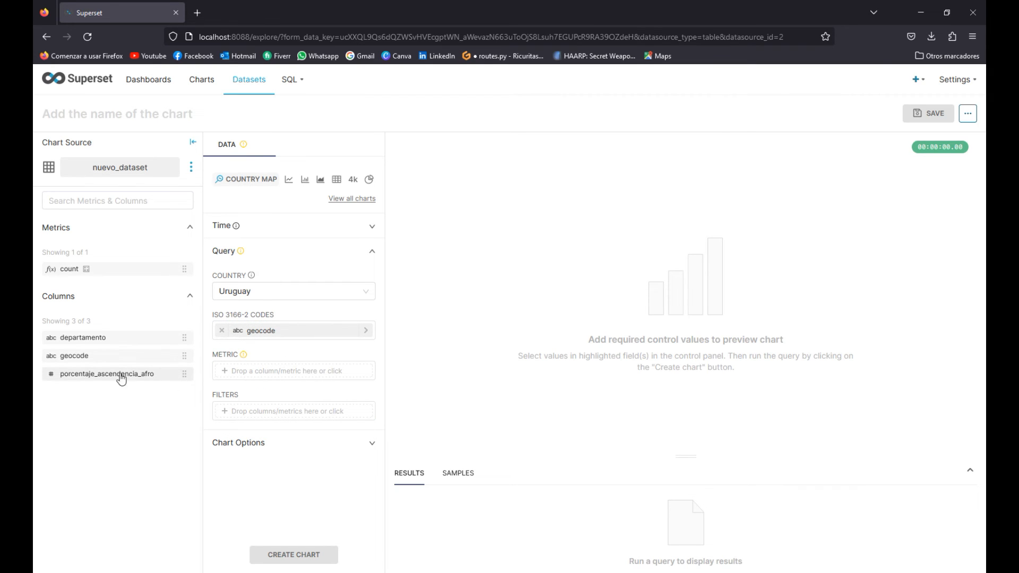
# Add the AVG of porcentaje_ascendencia_afro as the map's metric and create the chart.
pyautogui.moveTo(100, 375); pyautogui.dragTo(289, 375)
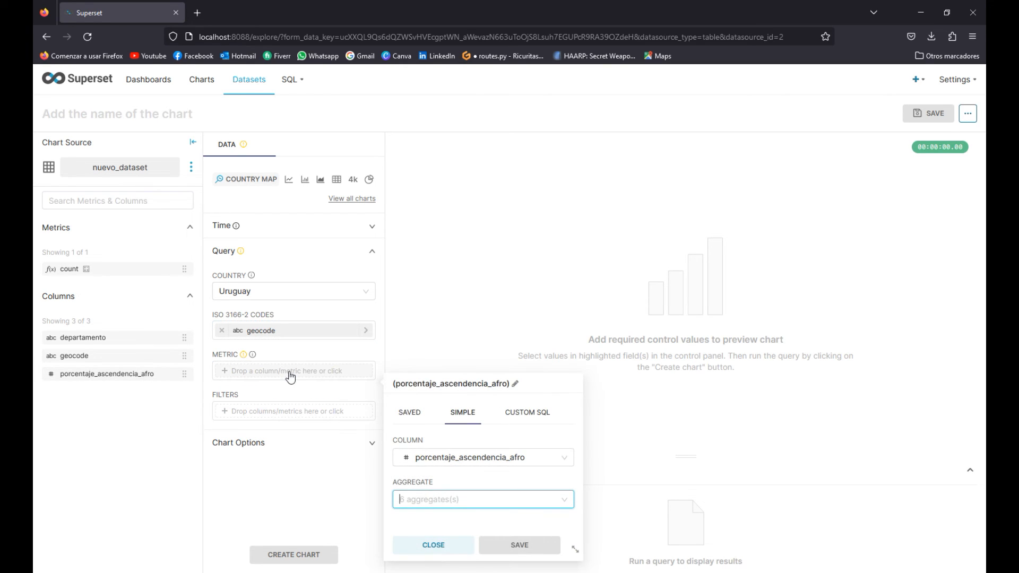
pyautogui.click(534, 499)
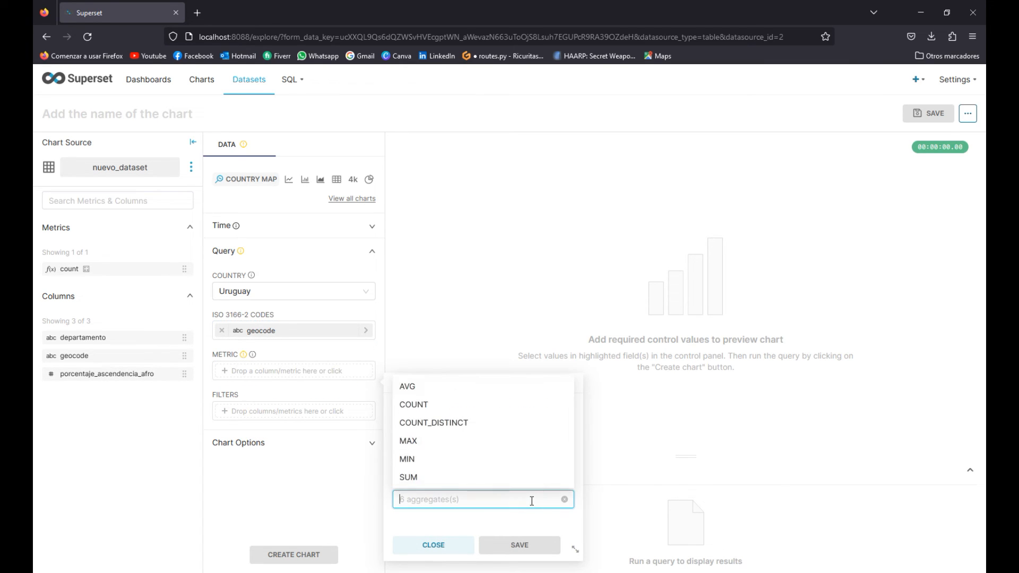
pyautogui.click(417, 387)
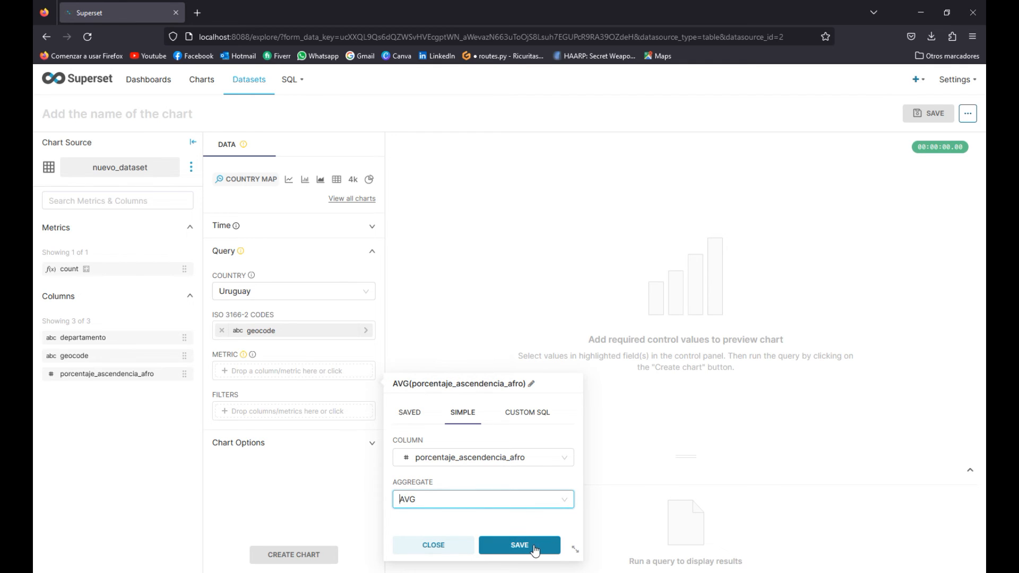
pyautogui.click(535, 550)
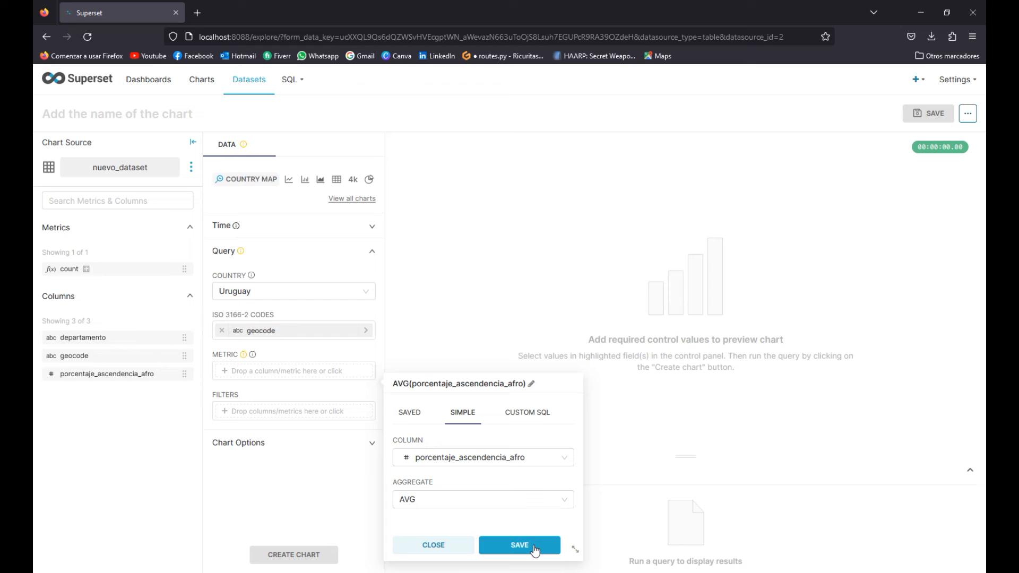
pyautogui.click(535, 546)
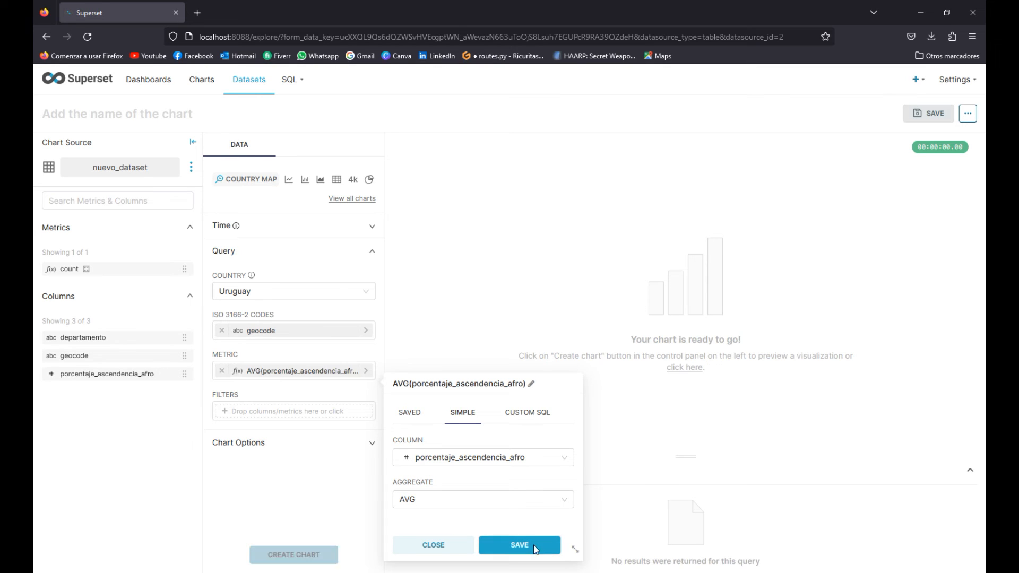
pyautogui.click(282, 557)
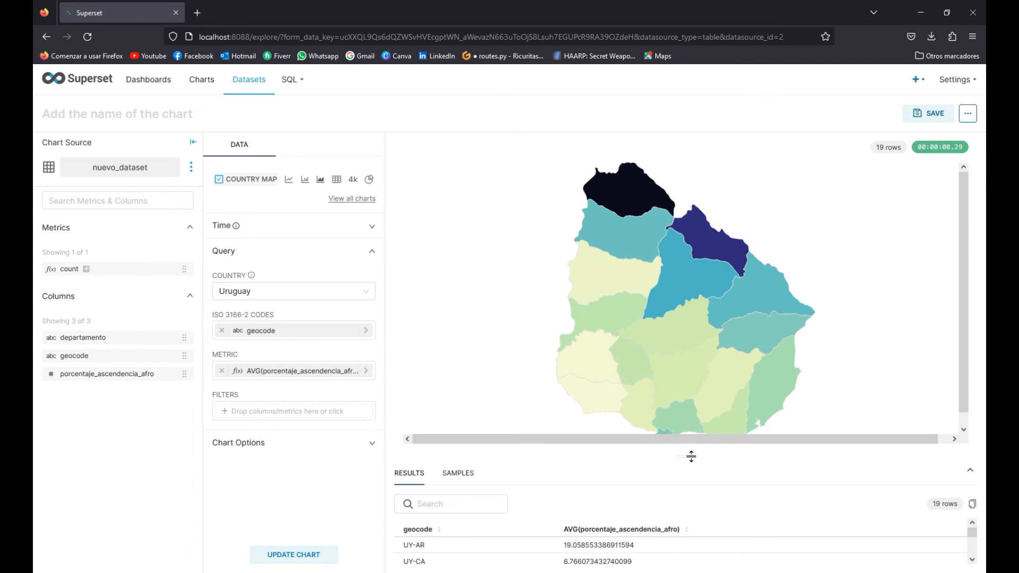
# Resize the area between the map and the results table so all of Uruguay fits, and check the departamento values.
pyautogui.moveTo(688, 456); pyautogui.dragTo(688, 445)
pyautogui.moveTo(746, 352)
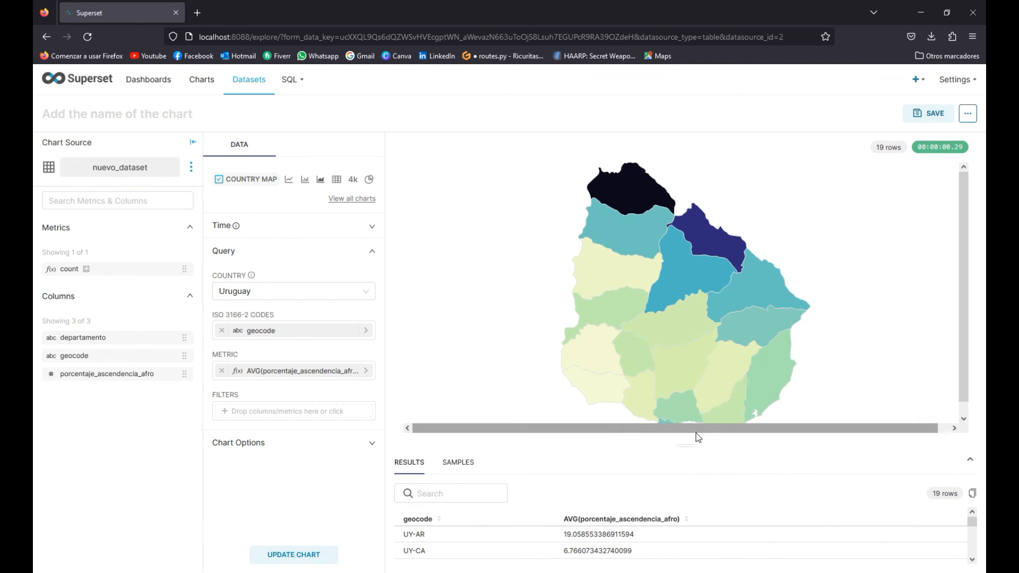
pyautogui.moveTo(688, 445); pyautogui.dragTo(687, 409)
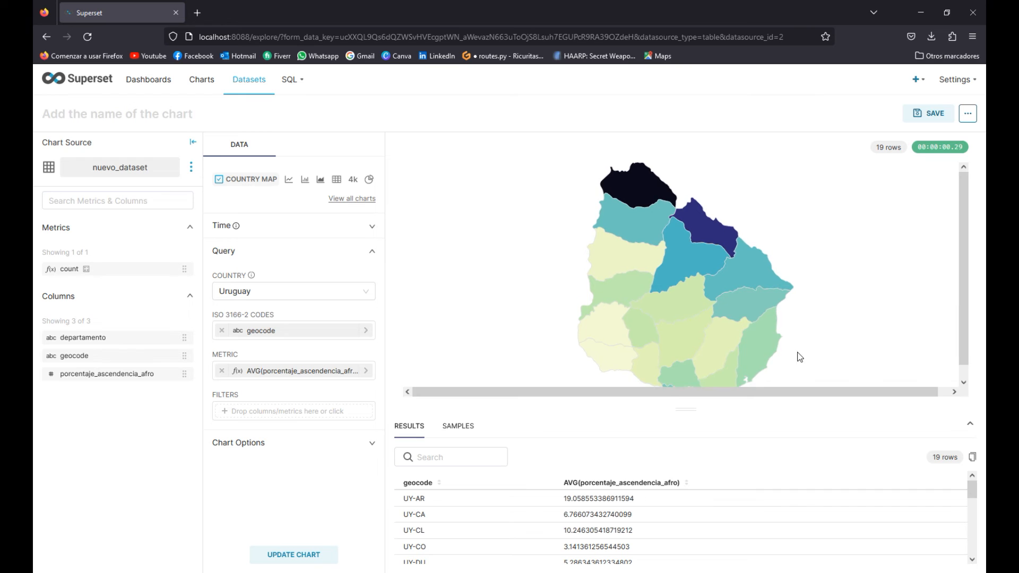
pyautogui.moveTo(692, 410); pyautogui.dragTo(689, 364)
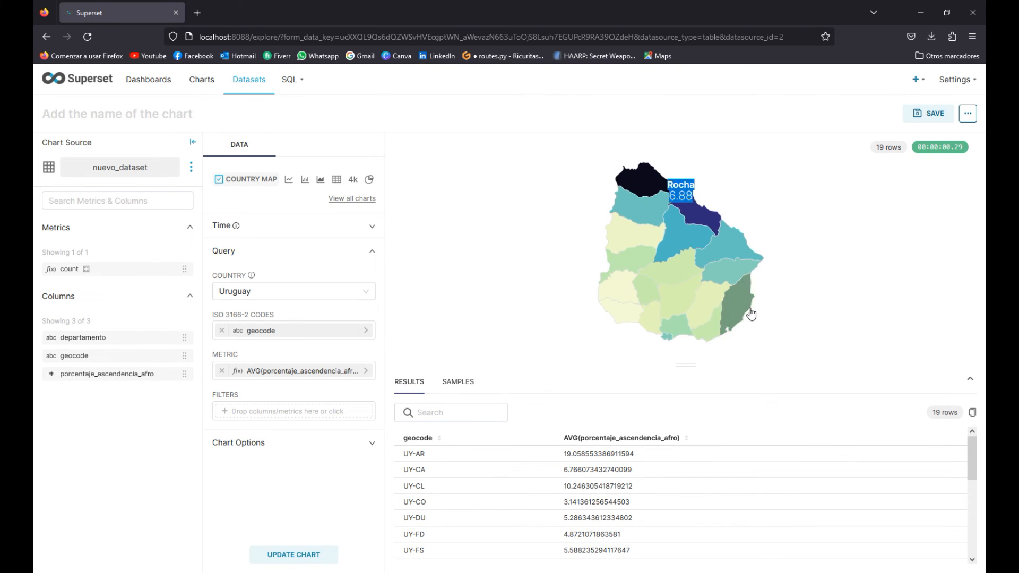
pyautogui.moveTo(687, 365); pyautogui.dragTo(690, 441)
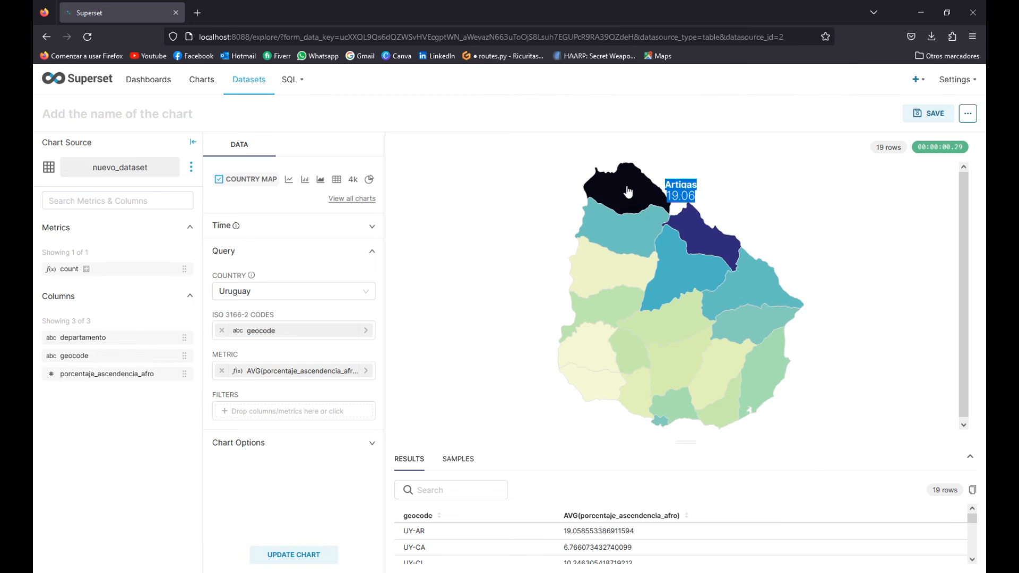
# Apply the blue/white/yellow linear color scheme to the Uruguay map in its chart options and update the chart.
pyautogui.click(328, 445)
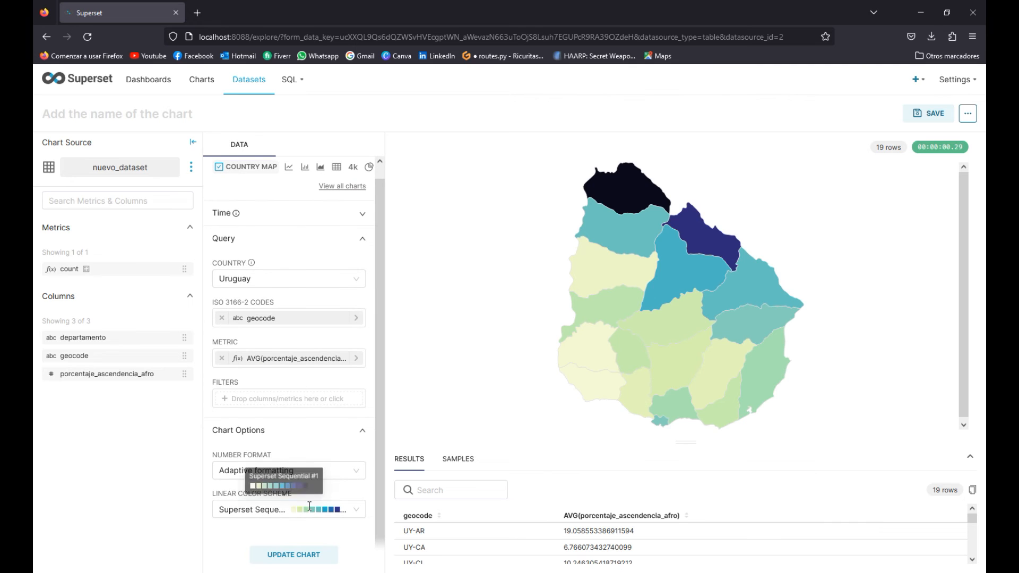
pyautogui.click(350, 509)
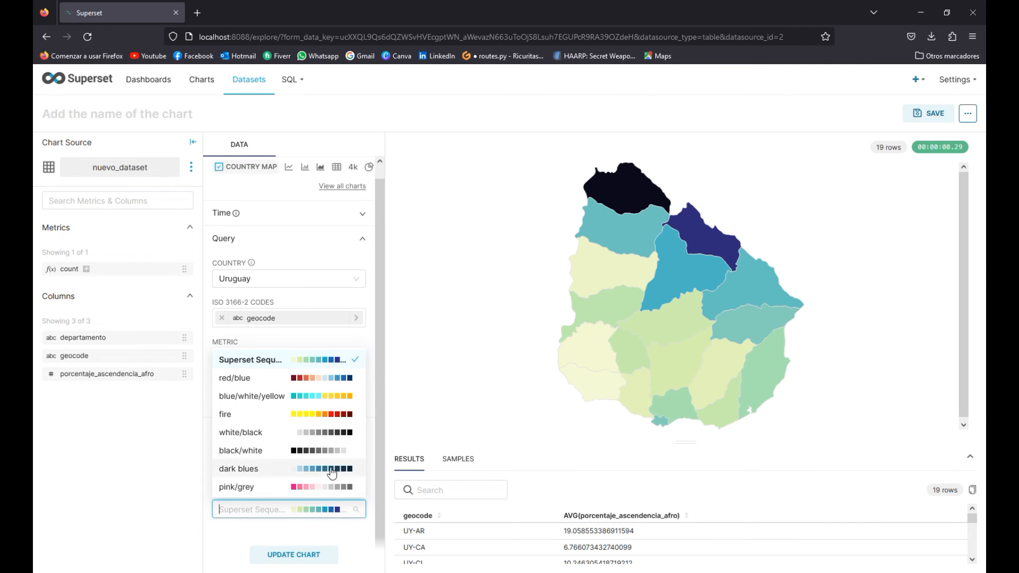
pyautogui.click(320, 396)
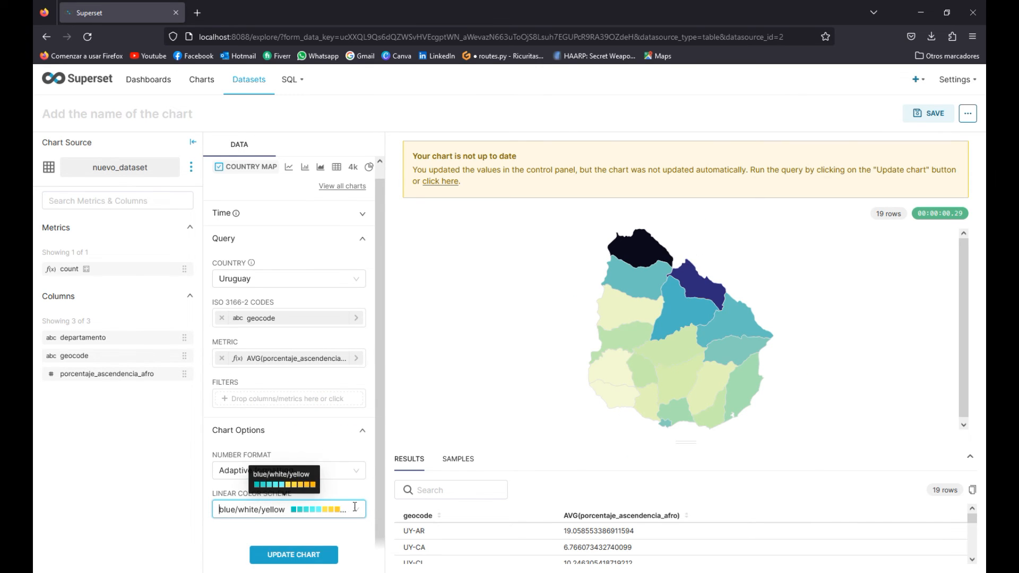
pyautogui.click(305, 563)
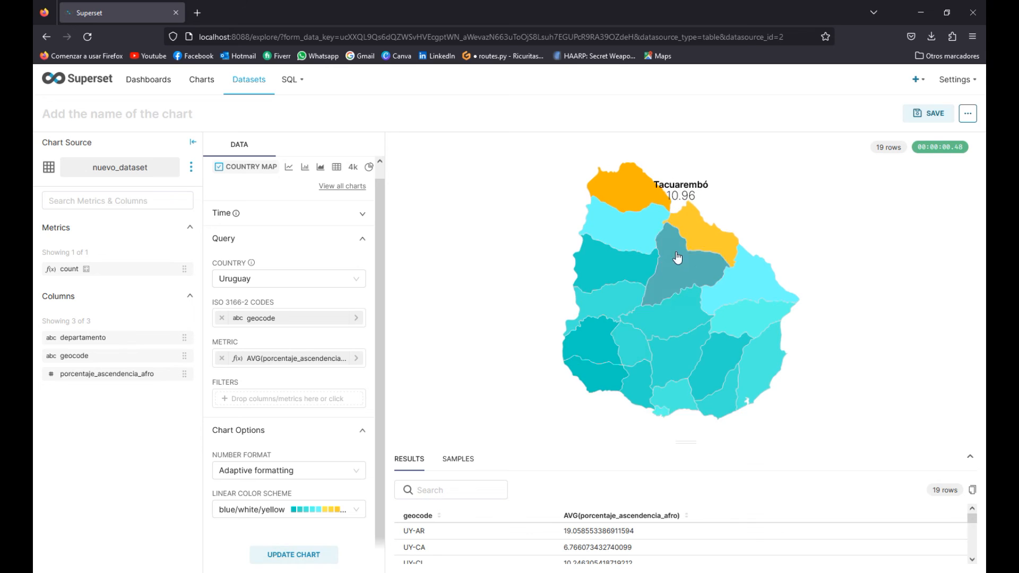
# Adjust the split between the recolored map and the results table until the whole country fits.
pyautogui.moveTo(687, 442); pyautogui.dragTo(687, 471)
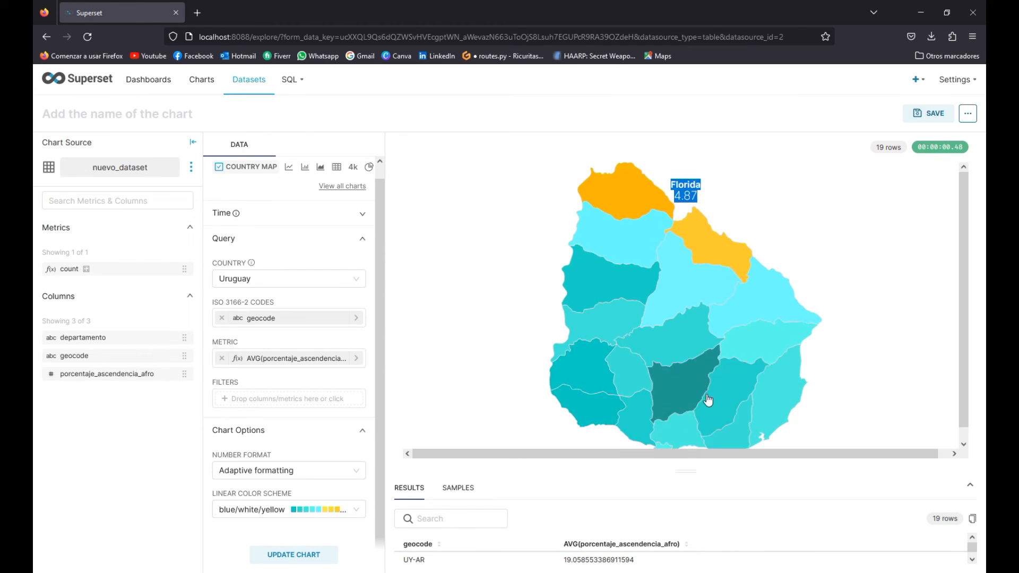
pyautogui.moveTo(689, 470); pyautogui.dragTo(689, 421)
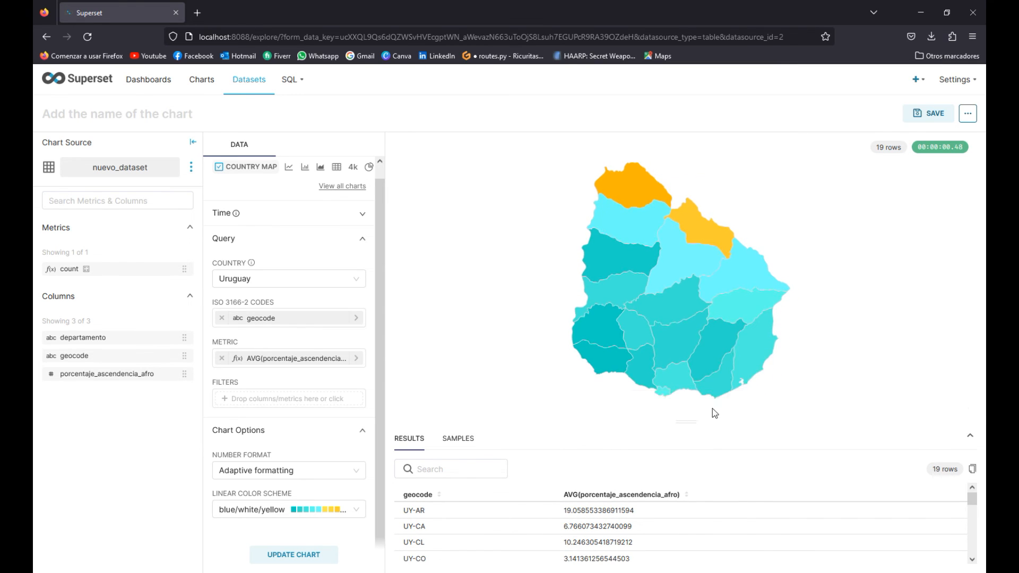
pyautogui.moveTo(687, 423); pyautogui.dragTo(688, 390)
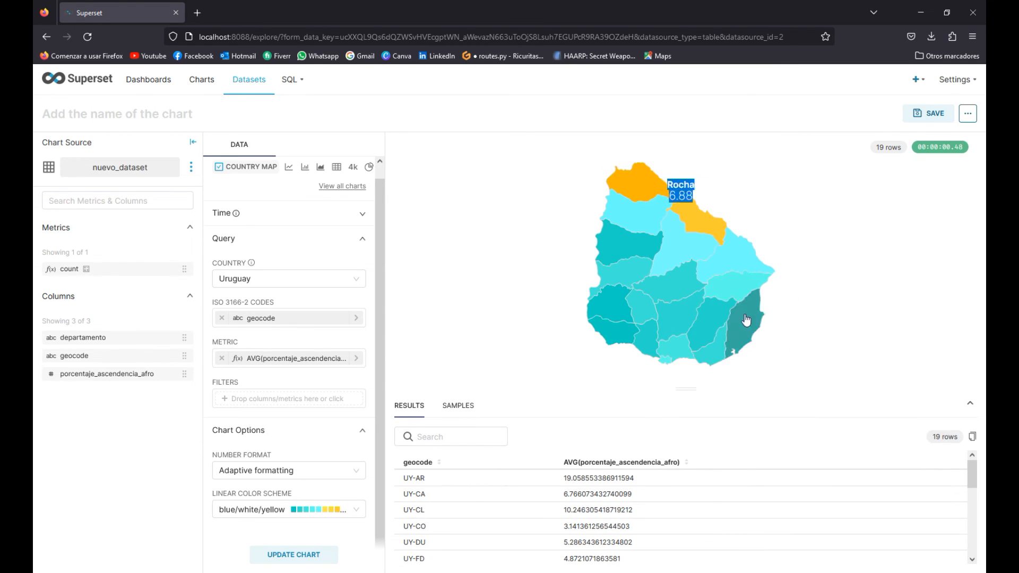
pyautogui.moveTo(689, 389)
pyautogui.mouseDown()
pyautogui.moveTo(686, 426)
pyautogui.moveTo(690, 415)
pyautogui.mouseUp()
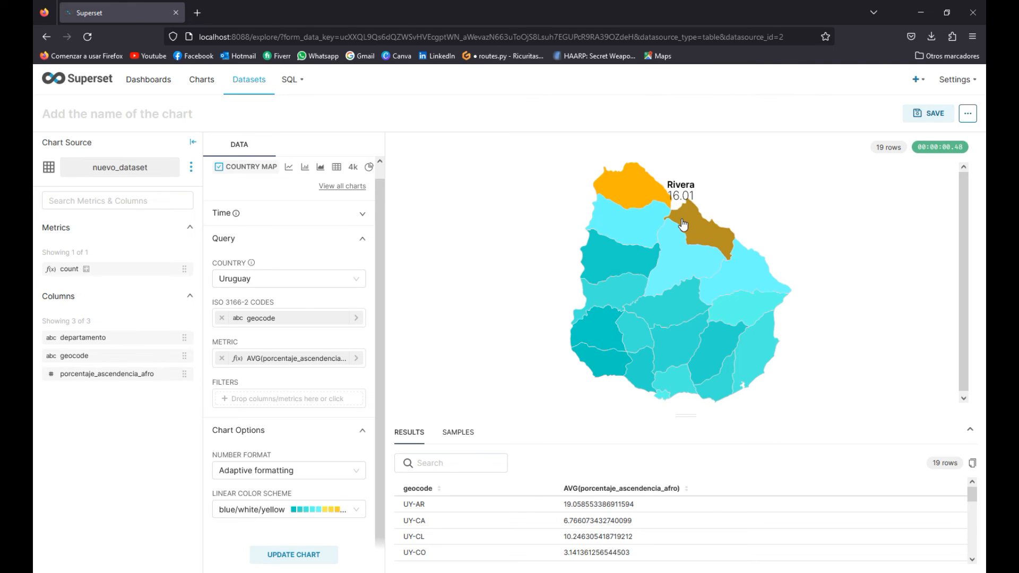
# Inspect the average Afro ancestry percentages of individual departamentos on the map, including Artigas, Rivera, Colonia and Cerro Largo.
pyautogui.moveTo(634, 194)
pyautogui.moveTo(749, 351)
pyautogui.moveTo(666, 401)
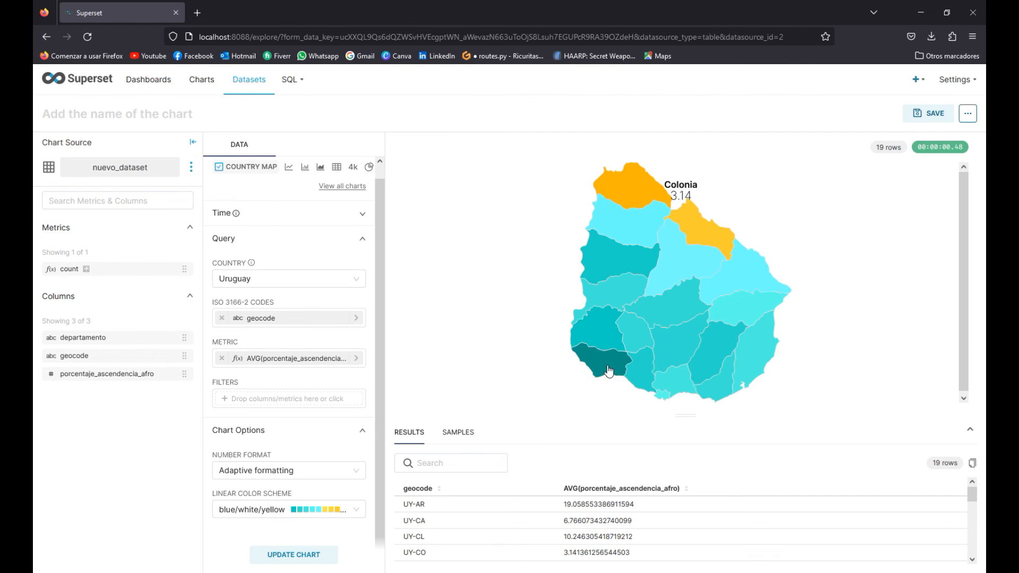
pyautogui.moveTo(614, 277)
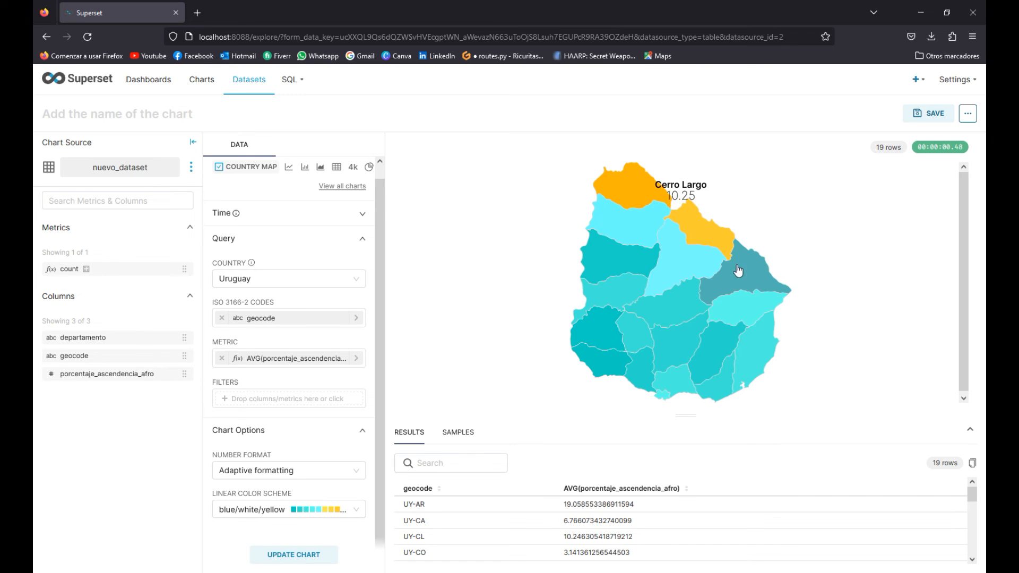
pyautogui.moveTo(655, 224)
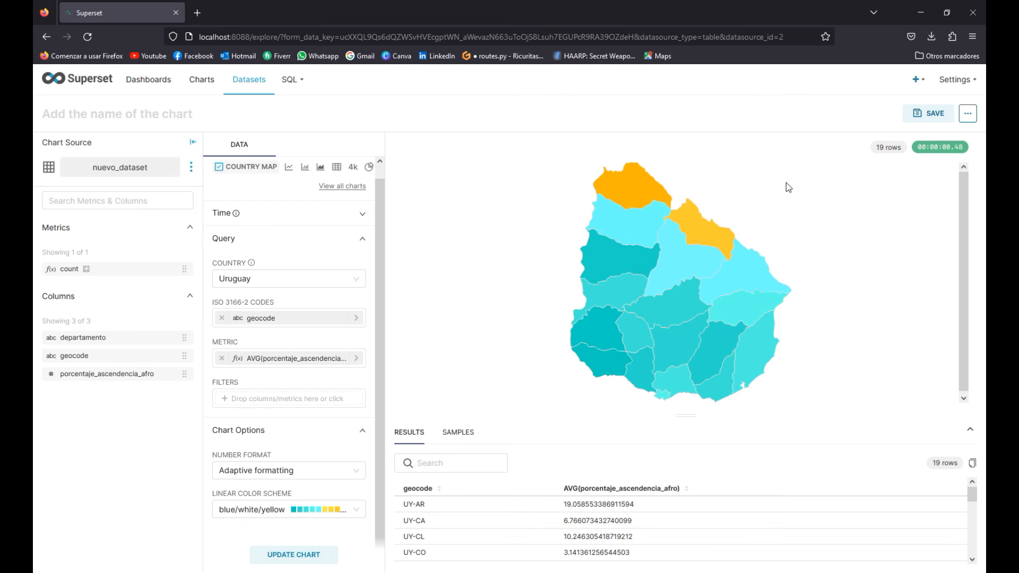
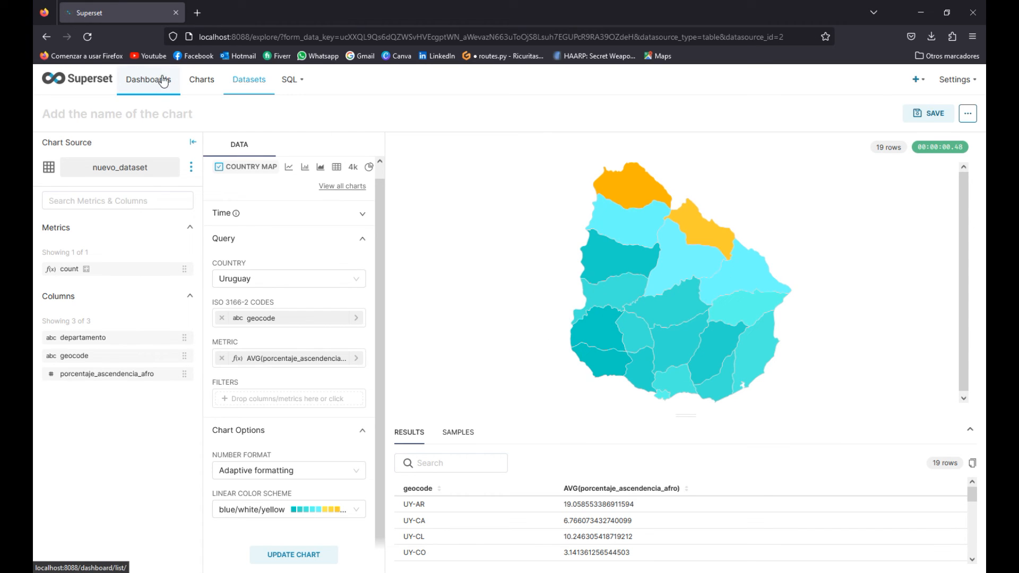
pyautogui.moveTo(701, 236)
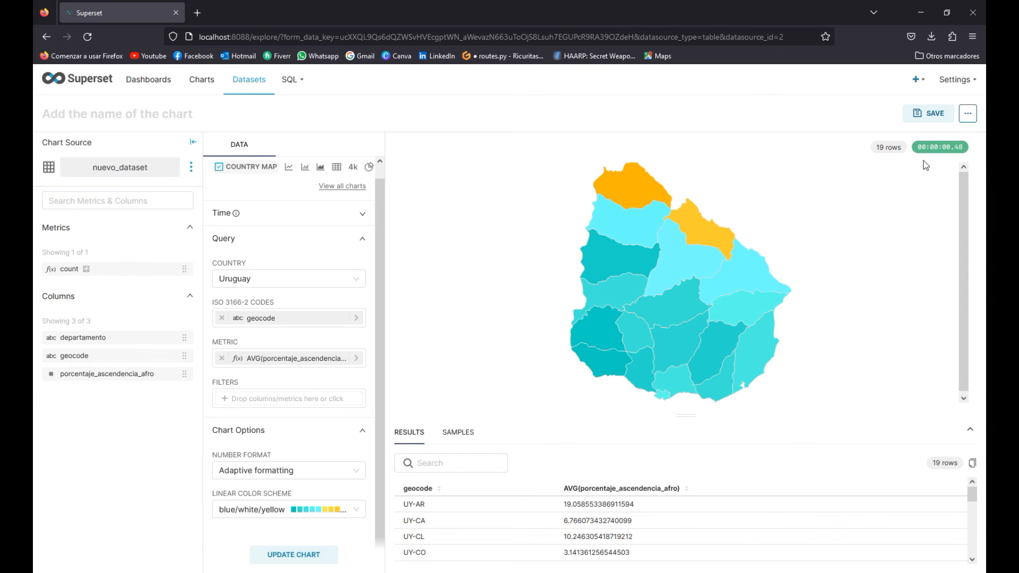
# Save the country map as a chart named afro_population without adding it to a dashboard.
pyautogui.click(931, 116)
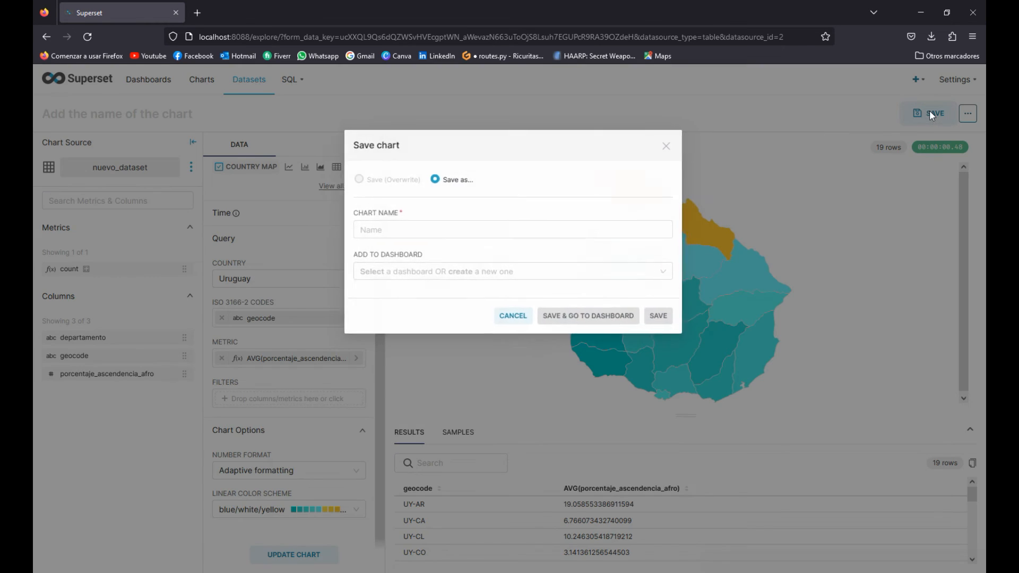
pyautogui.click(404, 225)
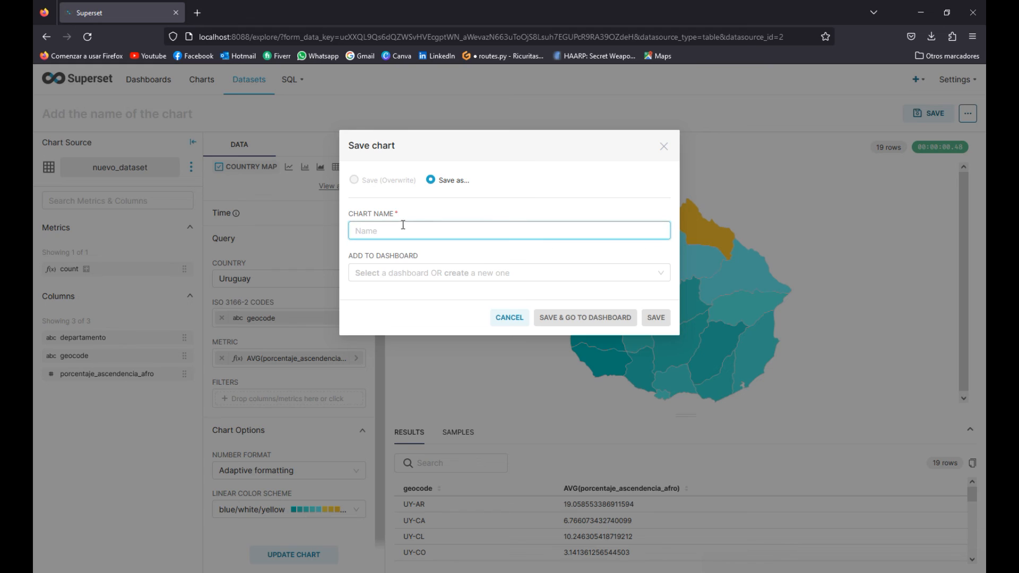
pyautogui.write('afro_population')
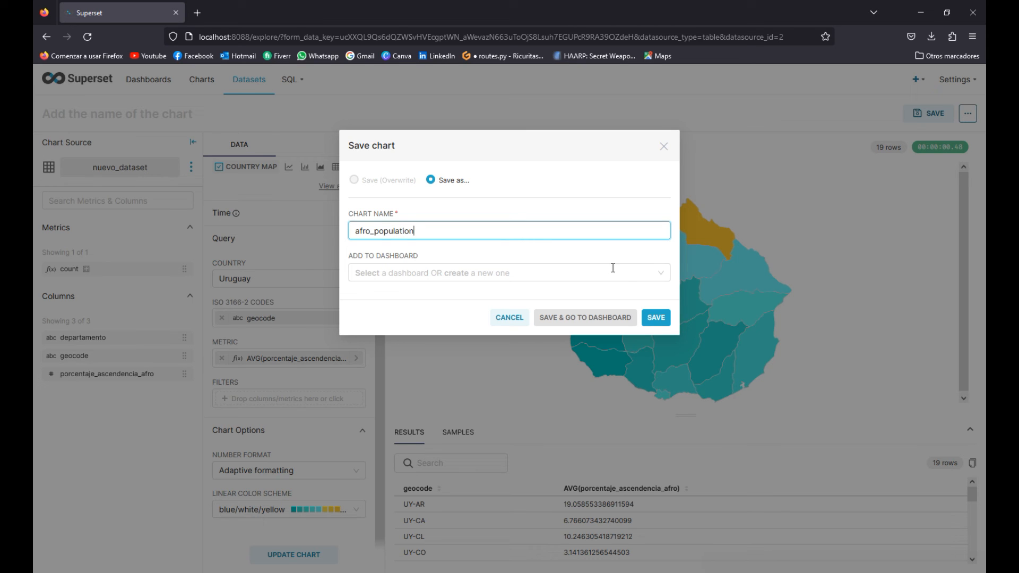
pyautogui.click(655, 317)
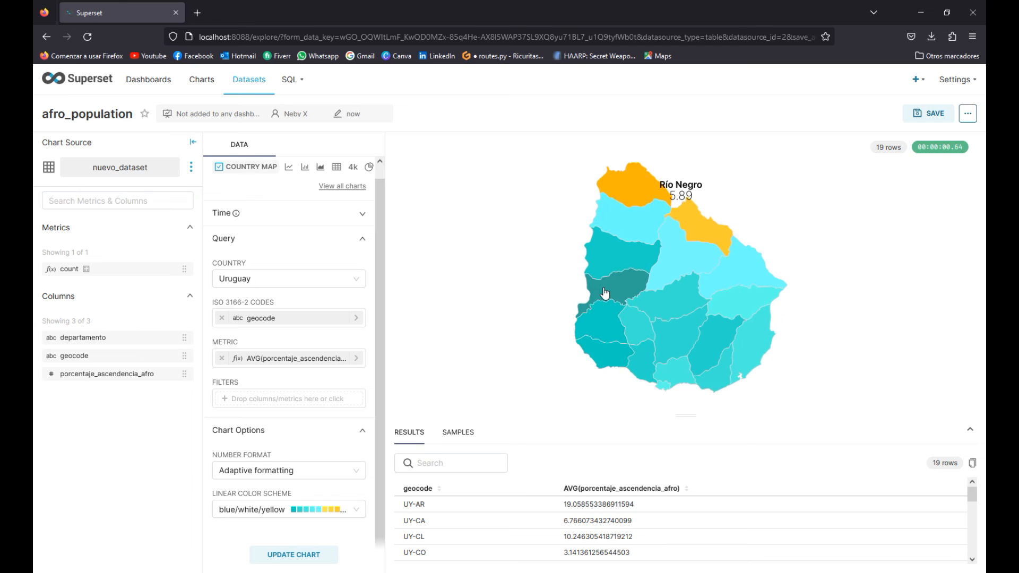
# Start a new chart from dataset_prueba with niveleducativo as its dimension.
pyautogui.click(242, 80)
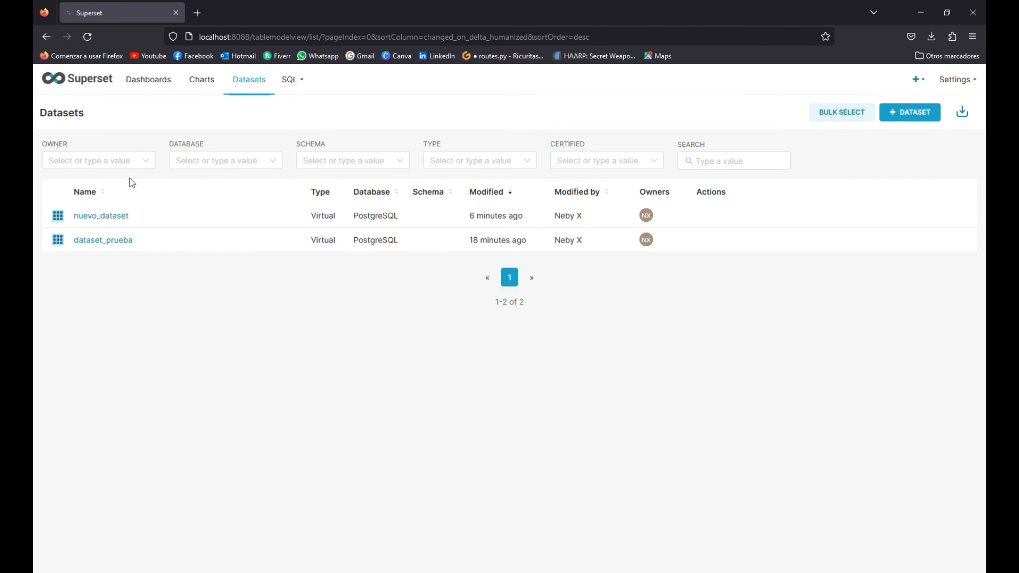
pyautogui.click(111, 243)
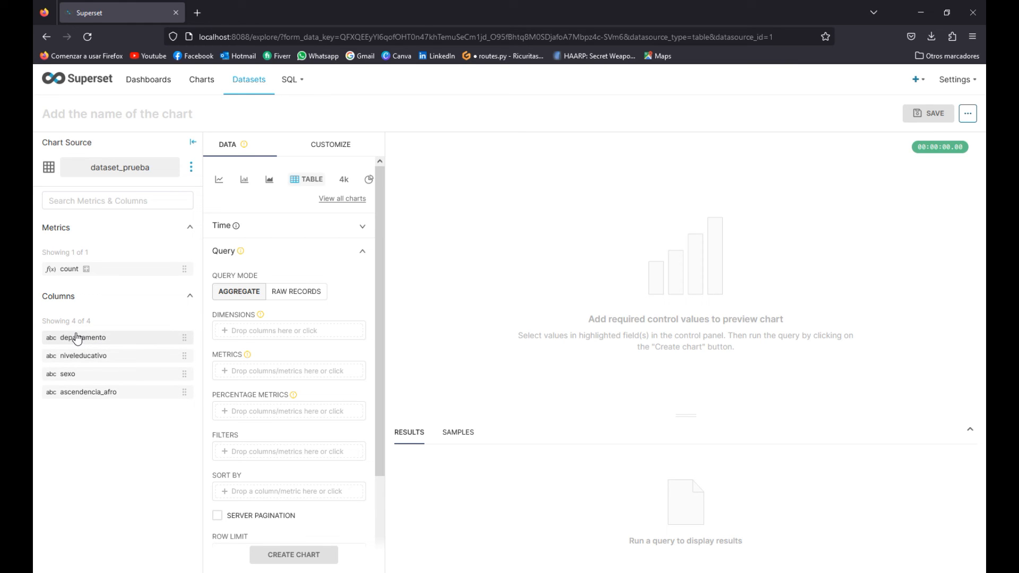
pyautogui.moveTo(86, 355); pyautogui.dragTo(270, 334)
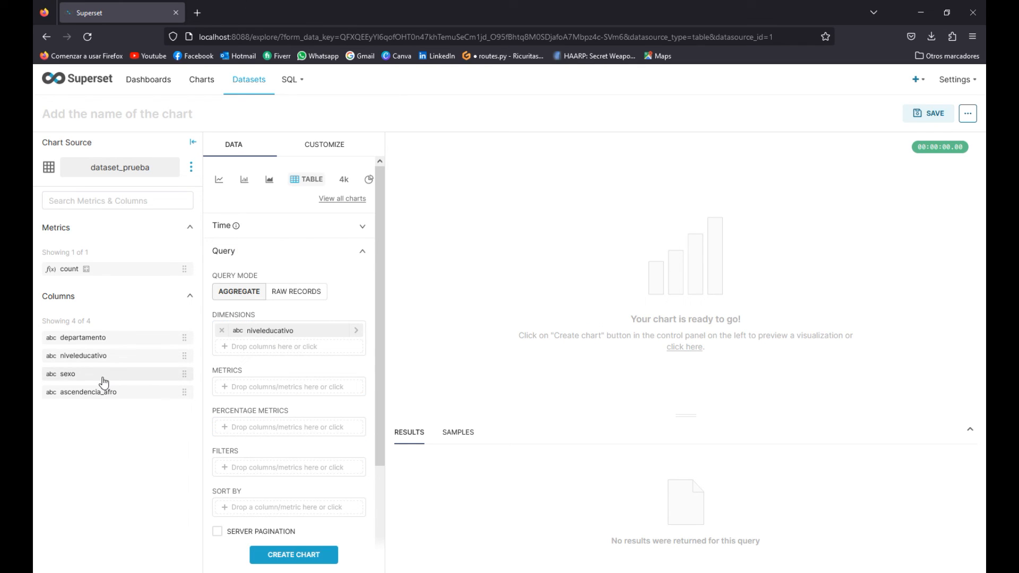
# Add the COUNT of niveleducativo as the metric and create the table chart.
pyautogui.moveTo(91, 357); pyautogui.dragTo(270, 388)
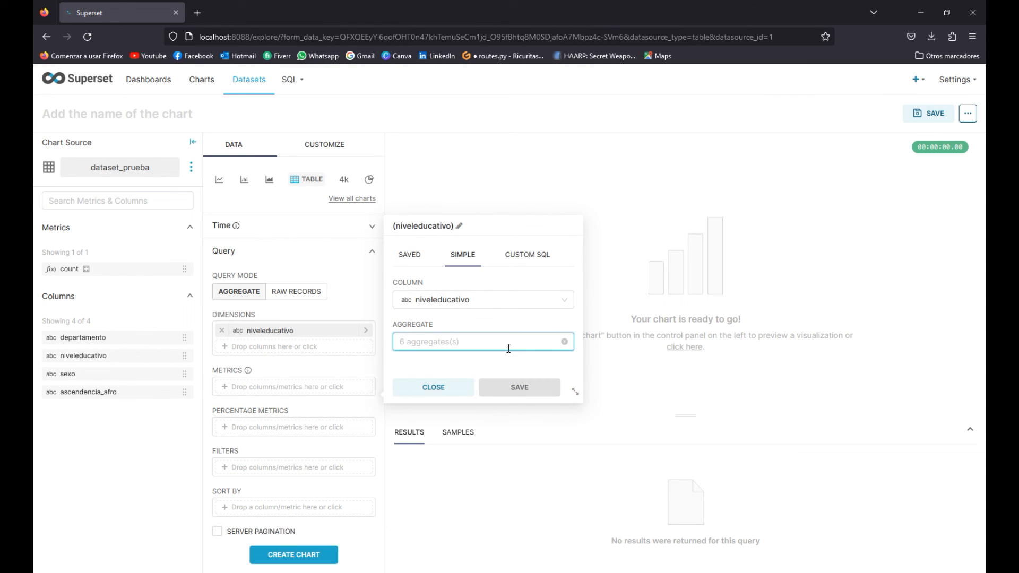
pyautogui.click(507, 341)
pyautogui.click(416, 384)
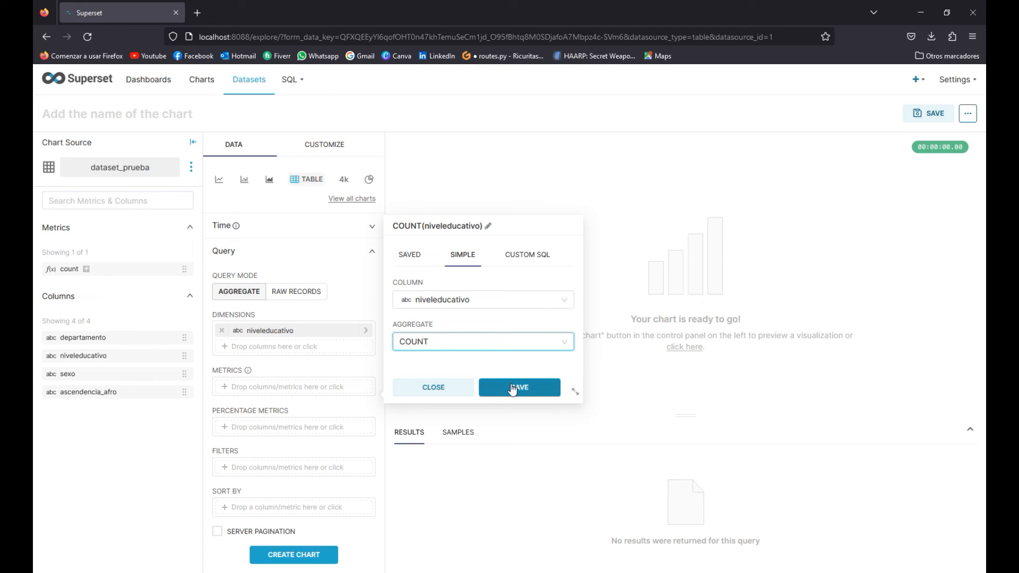
pyautogui.click(512, 391)
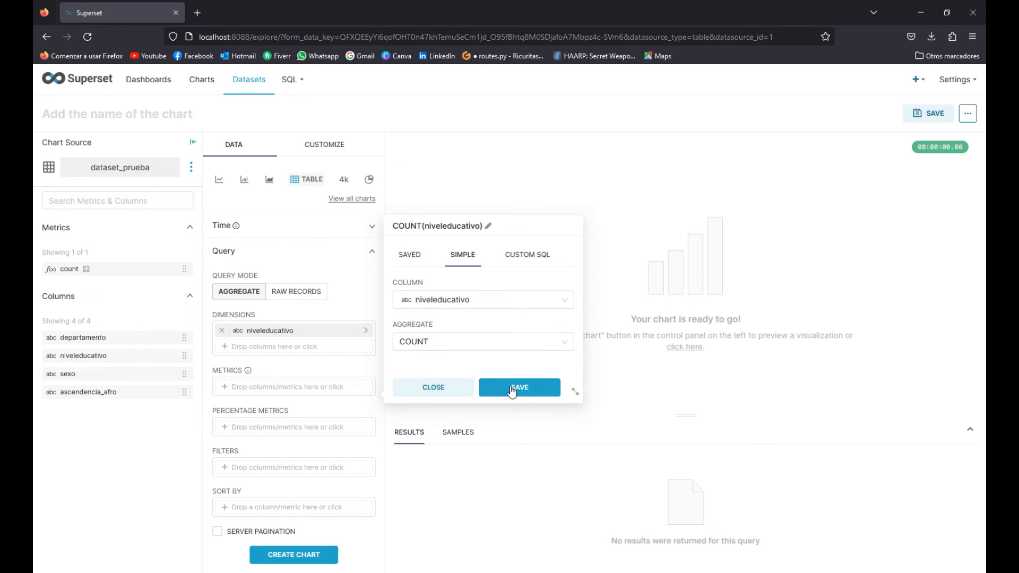
pyautogui.click(512, 390)
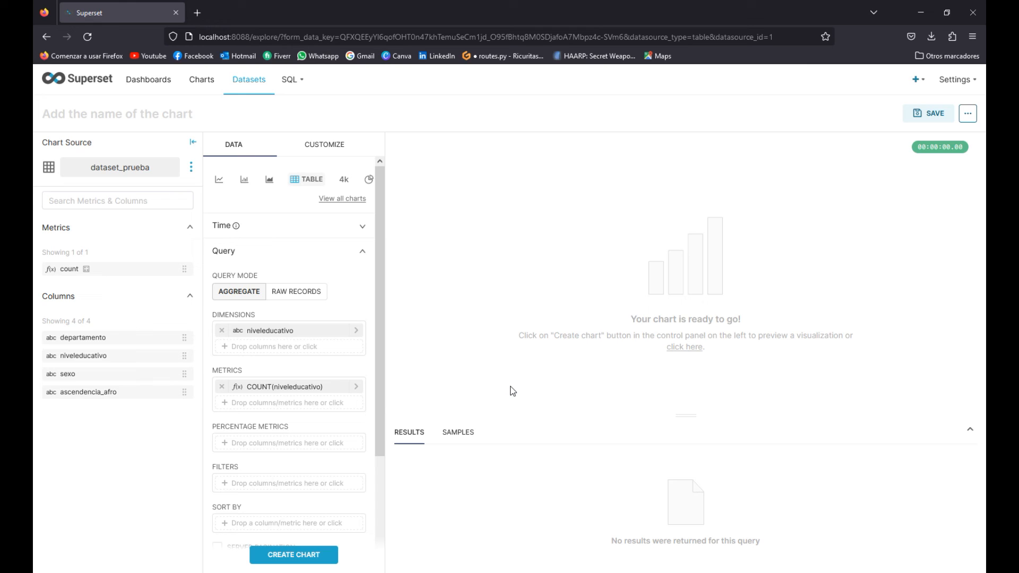
pyautogui.click(293, 556)
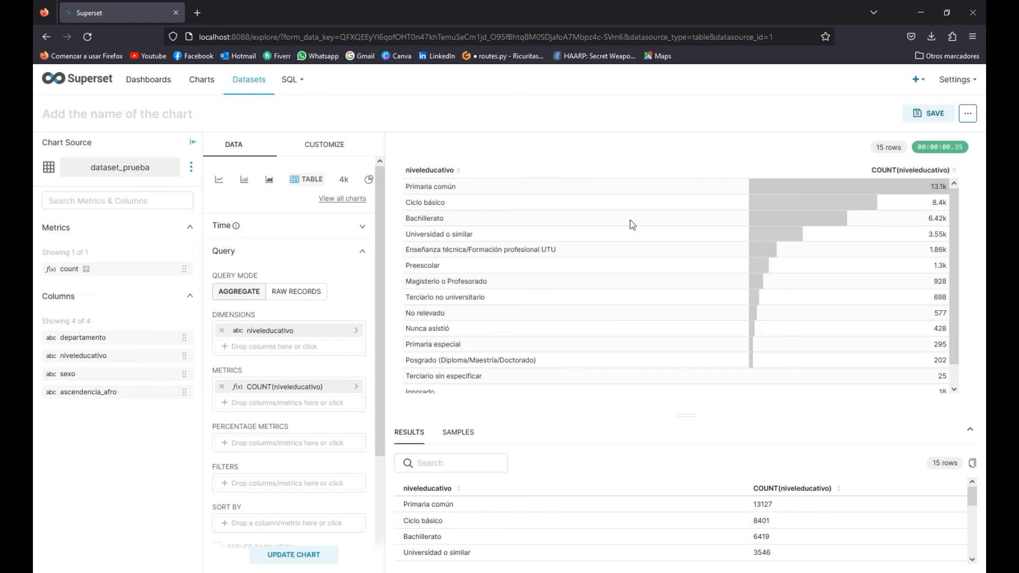
pyautogui.scroll(-1, 784, 266)
pyautogui.scroll(1, 785, 267)
pyautogui.scroll(-1, 769, 287)
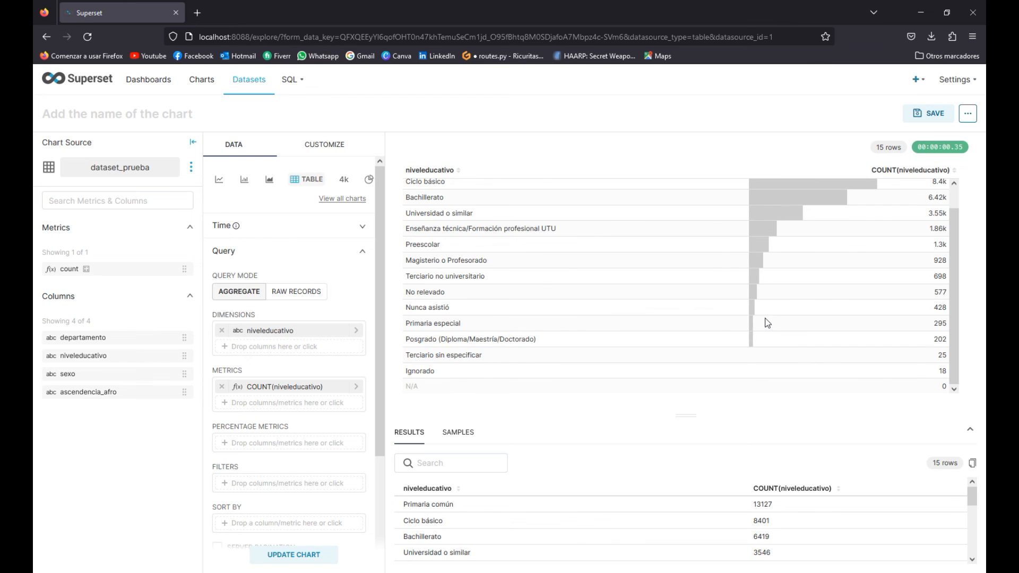
pyautogui.scroll(1, 765, 321)
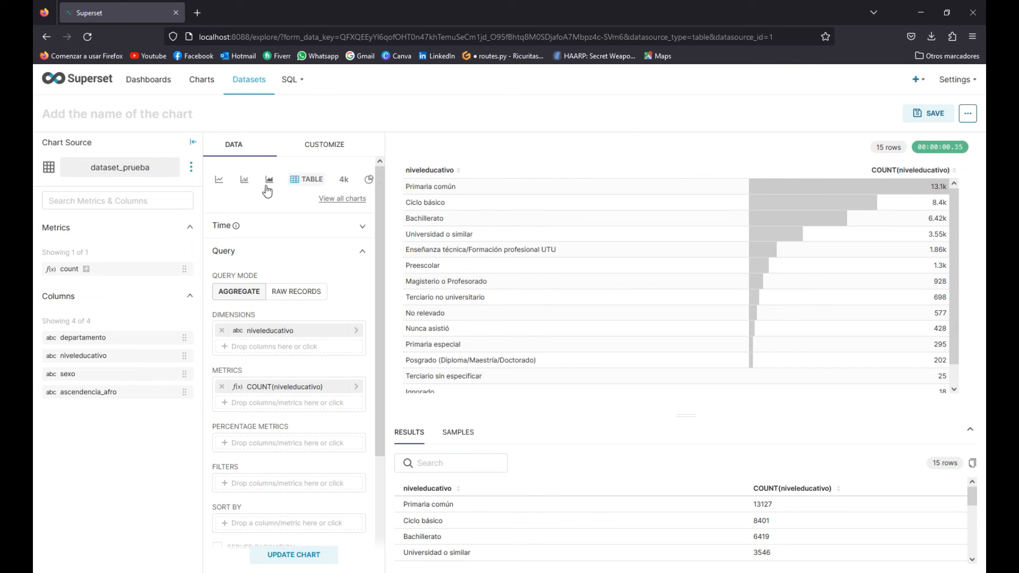
# Change the education level chart's visualization type to Bar Chart and update it.
pyautogui.click(350, 200)
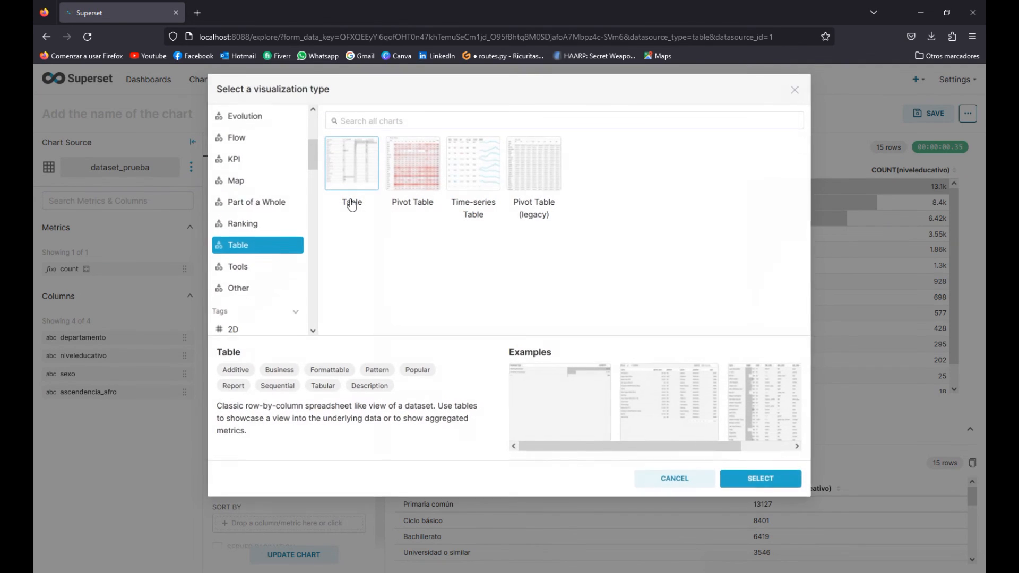
pyautogui.scroll(4, 310, 199)
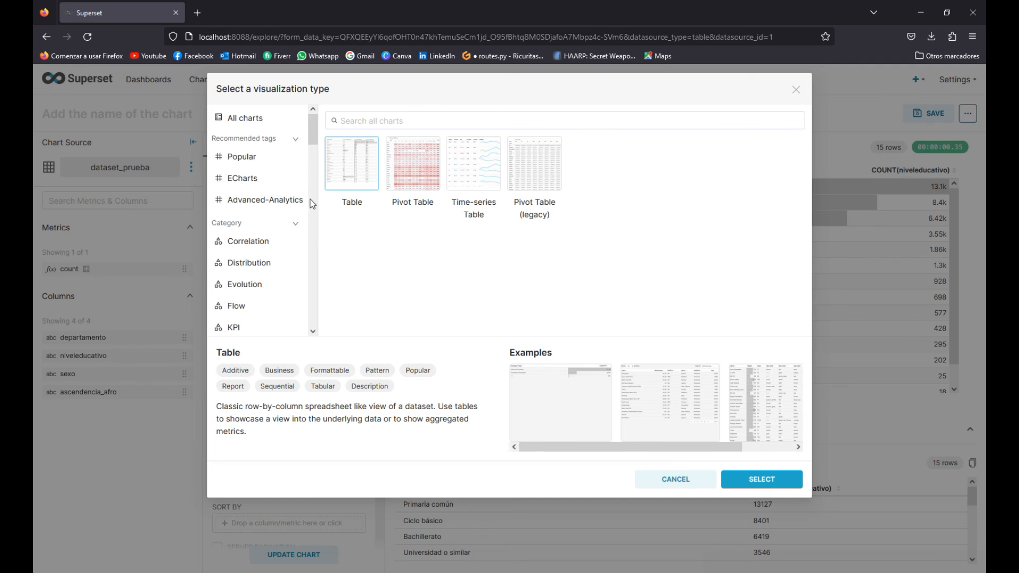
pyautogui.click(243, 118)
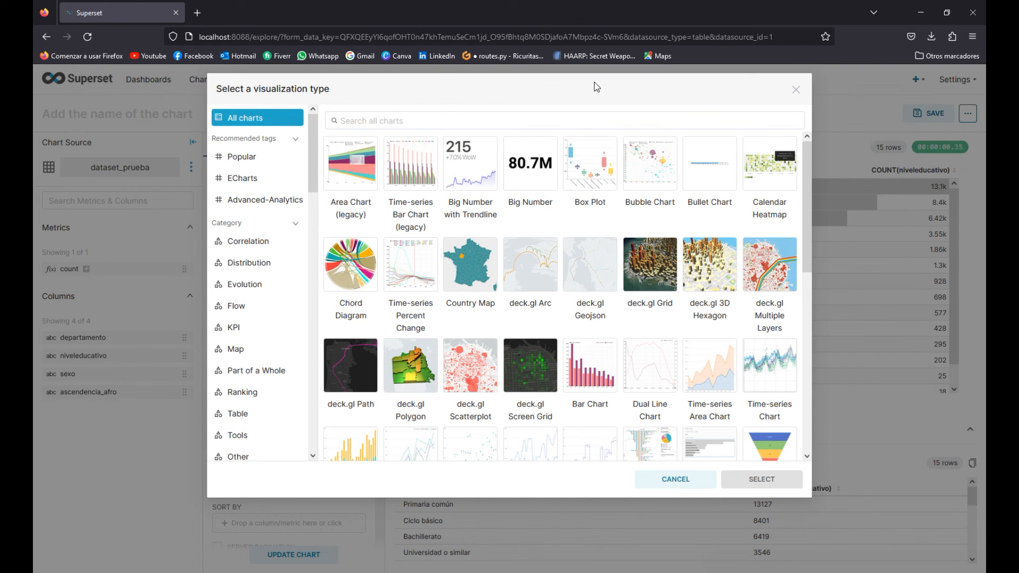
pyautogui.click(596, 386)
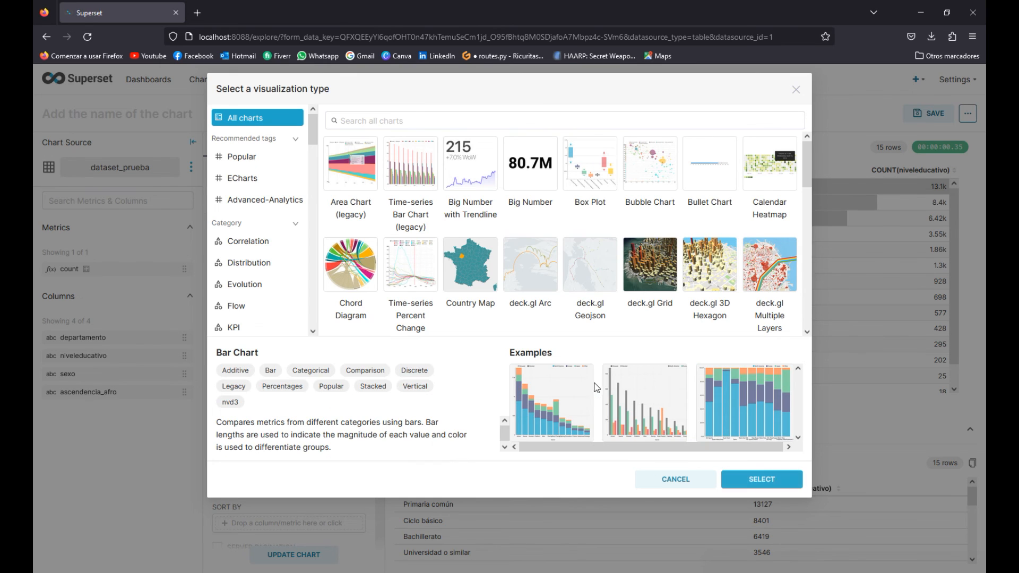
pyautogui.click(765, 486)
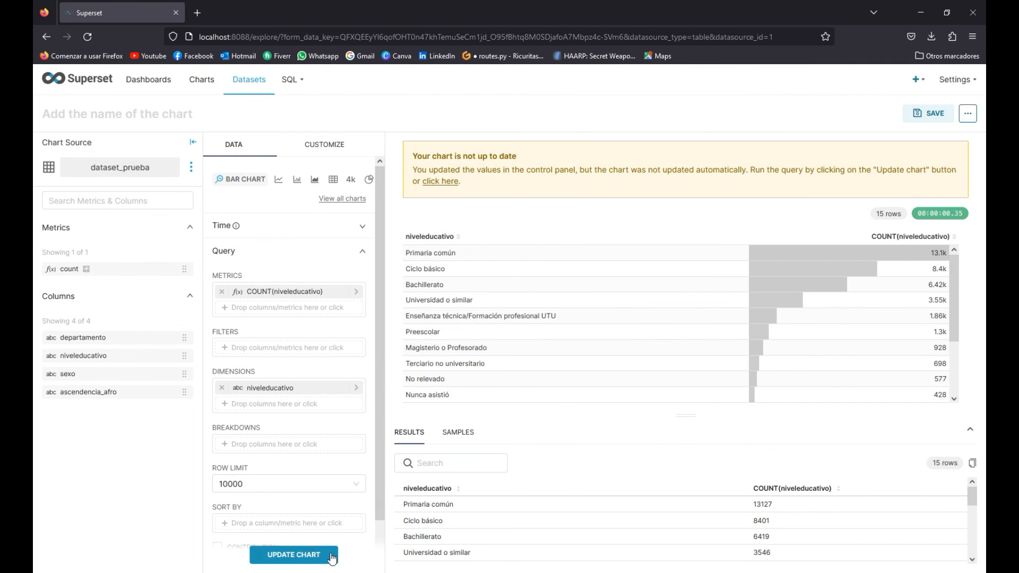
pyautogui.click(328, 555)
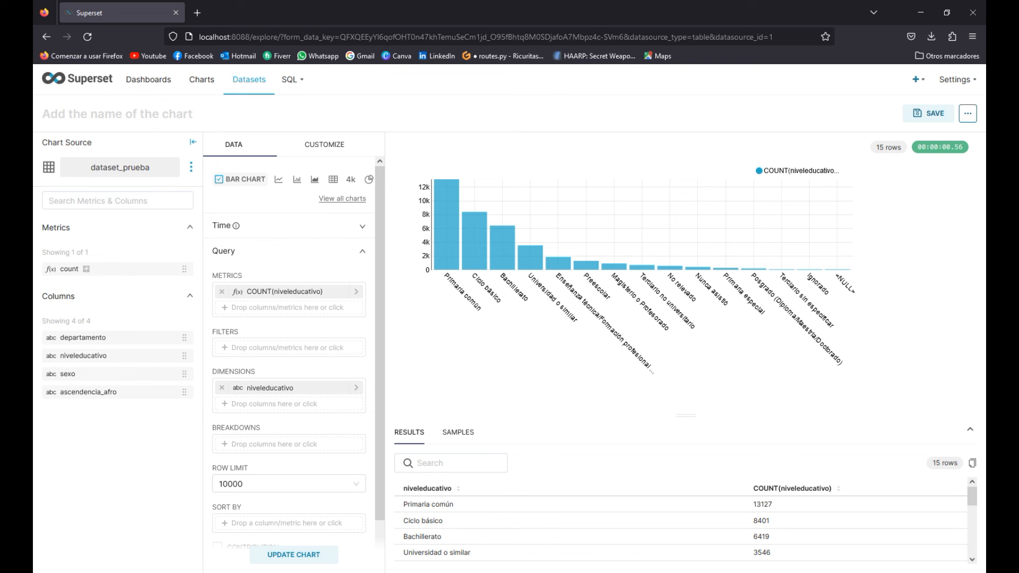
# Switch to Visual Studio Code and examine the datast.sql query that builds departamento names, geocodes and Afro ancestry percentages.
pyautogui.hotkey('alt', 'Tab')
pyautogui.scroll(6, 420, 273)
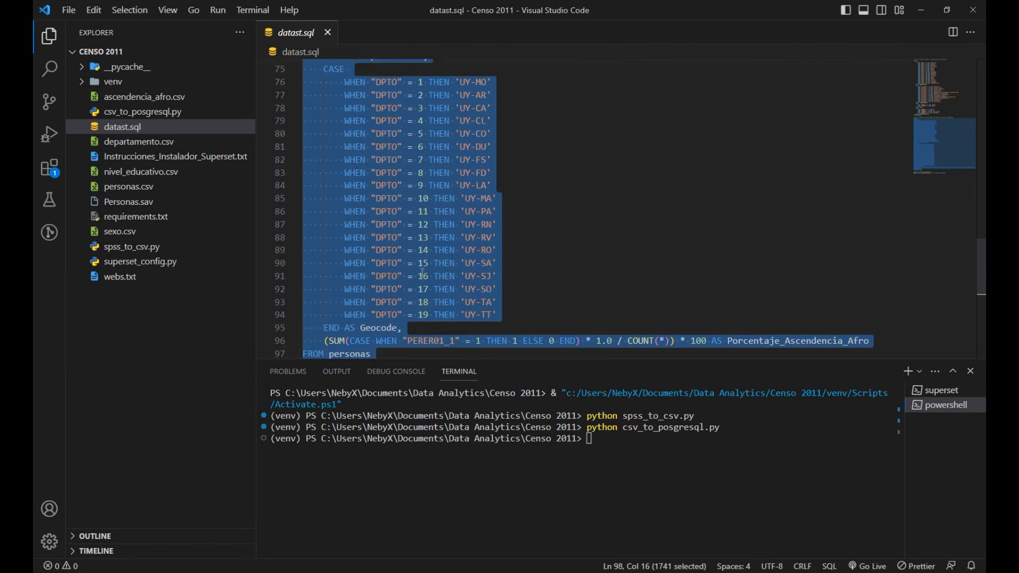
pyautogui.scroll(4, 420, 272)
pyautogui.scroll(-11, 418, 168)
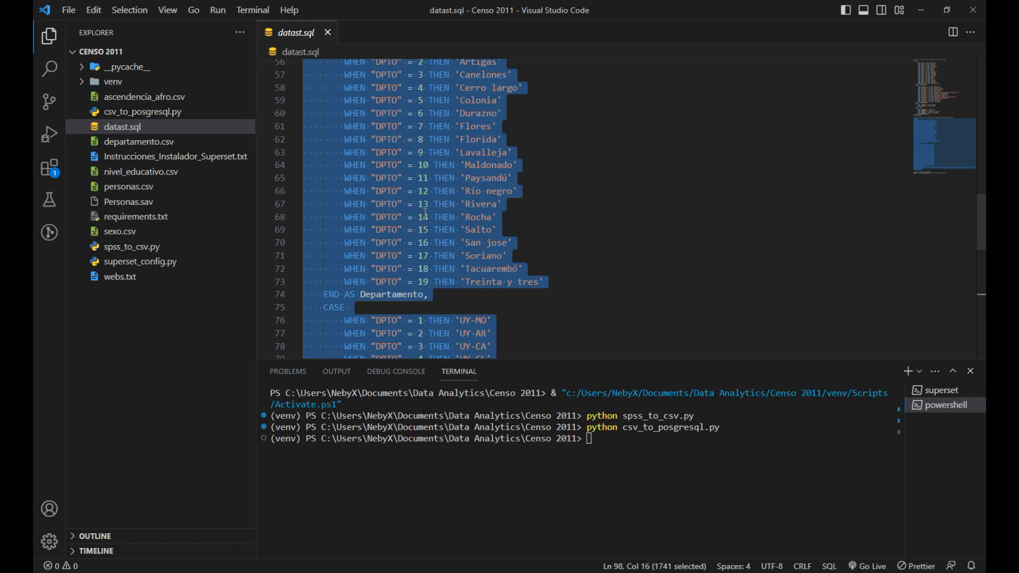
pyautogui.scroll(3, 420, 287)
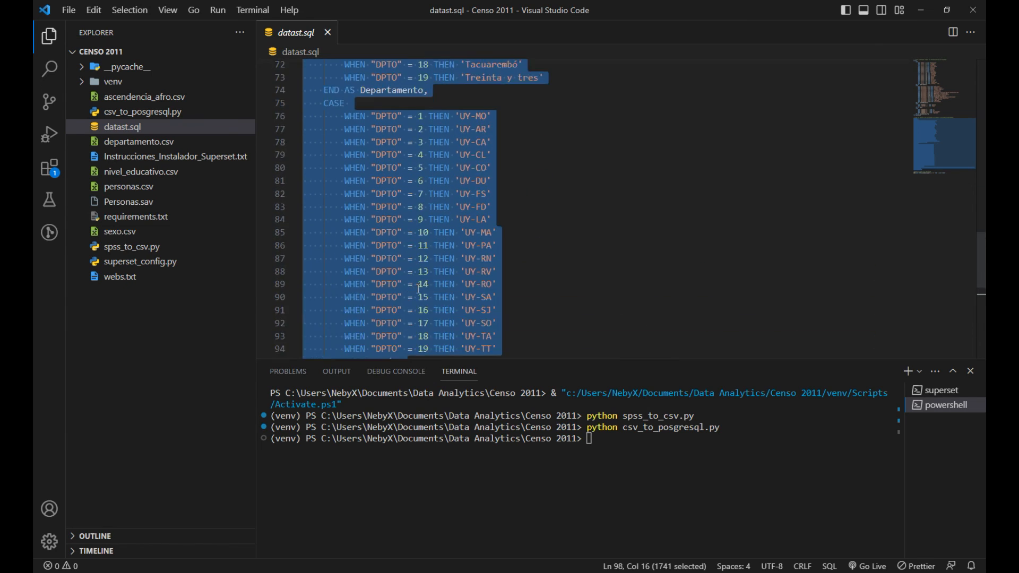
pyautogui.scroll(-4, 431, 285)
pyautogui.click(434, 259)
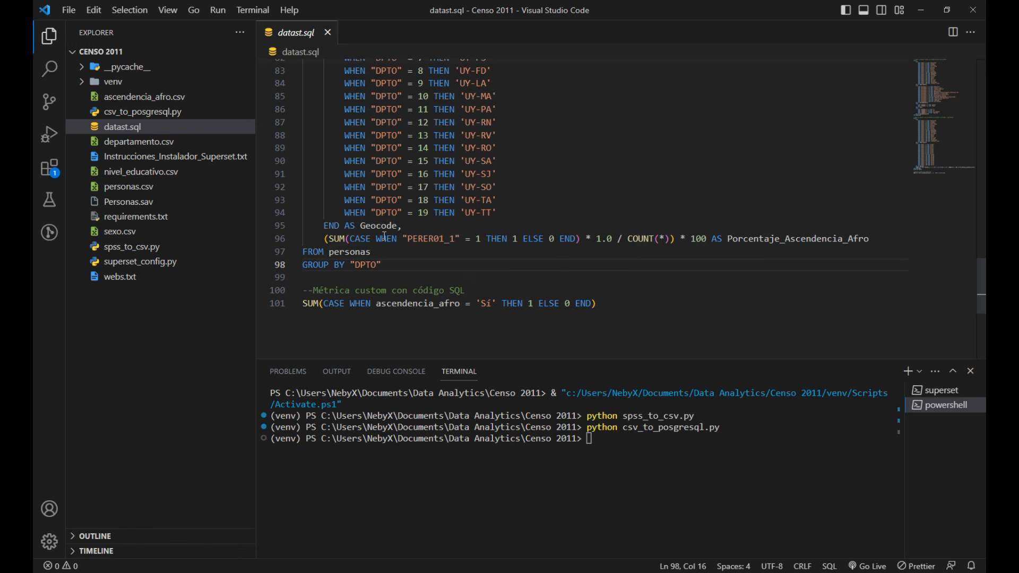
pyautogui.scroll(4, 421, 248)
pyautogui.scroll(-4, 423, 209)
pyautogui.scroll(4, 427, 212)
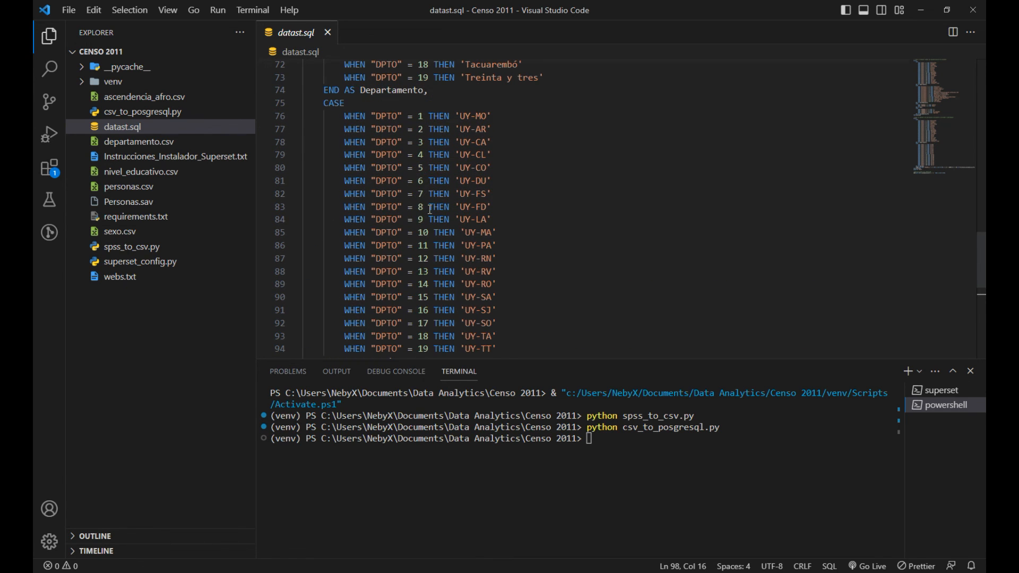
pyautogui.scroll(-4, 431, 212)
pyautogui.scroll(7, 361, 244)
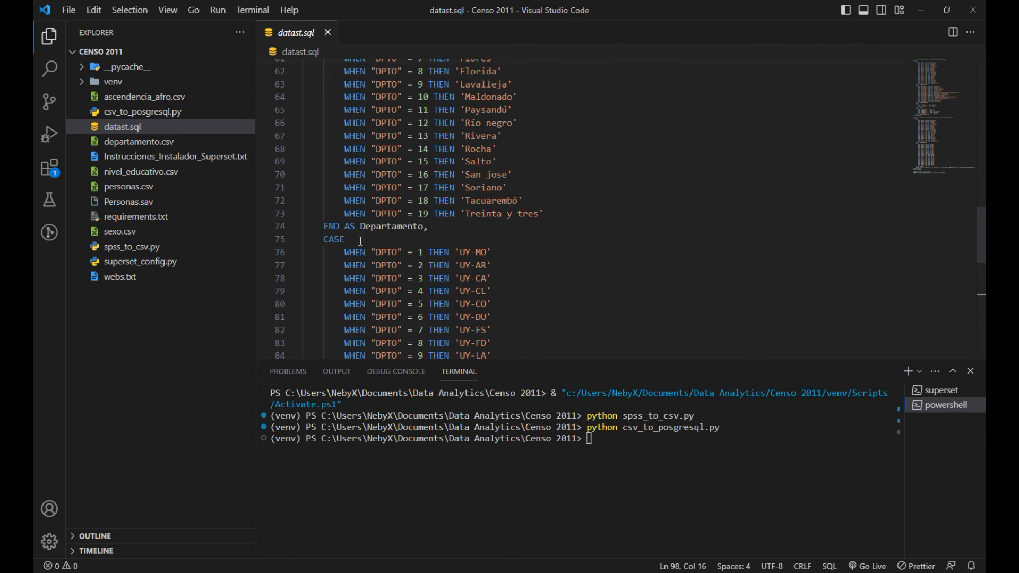
pyautogui.scroll(-7, 443, 271)
pyautogui.click(422, 250)
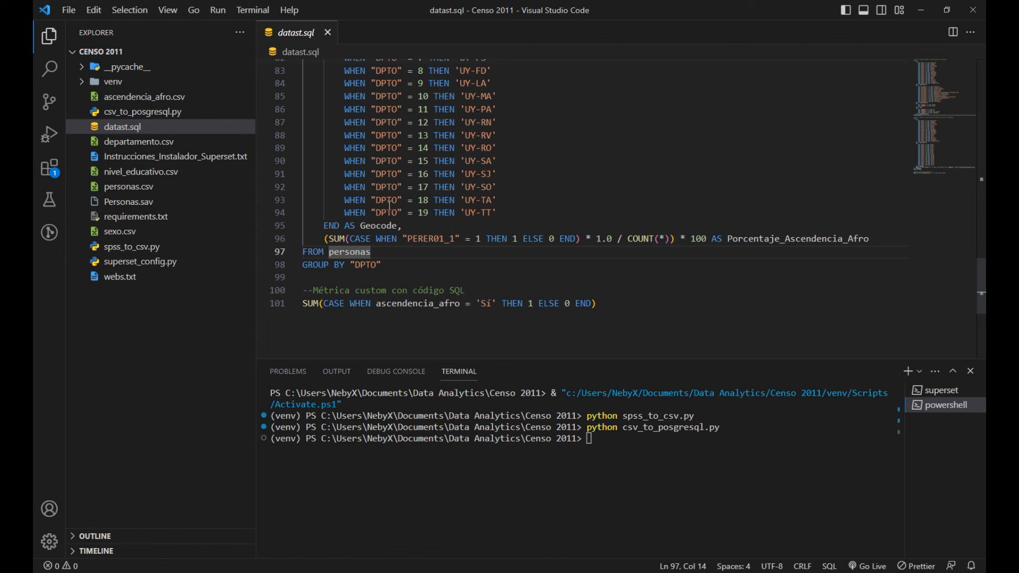
pyautogui.scroll(4, 389, 204)
pyautogui.scroll(3, 546, 175)
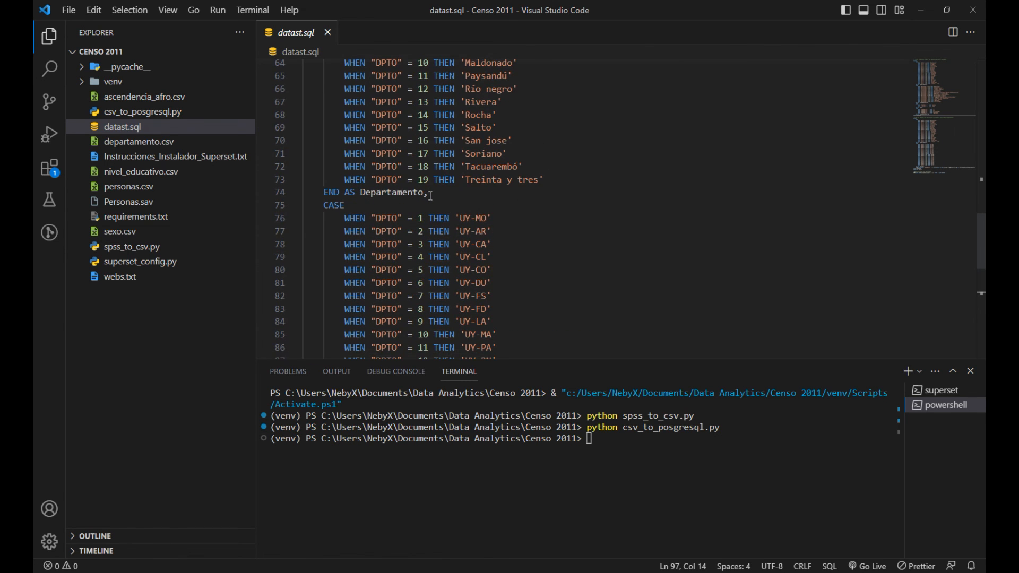
pyautogui.scroll(-4, 517, 244)
pyautogui.scroll(4, 374, 260)
pyautogui.scroll(5, 434, 236)
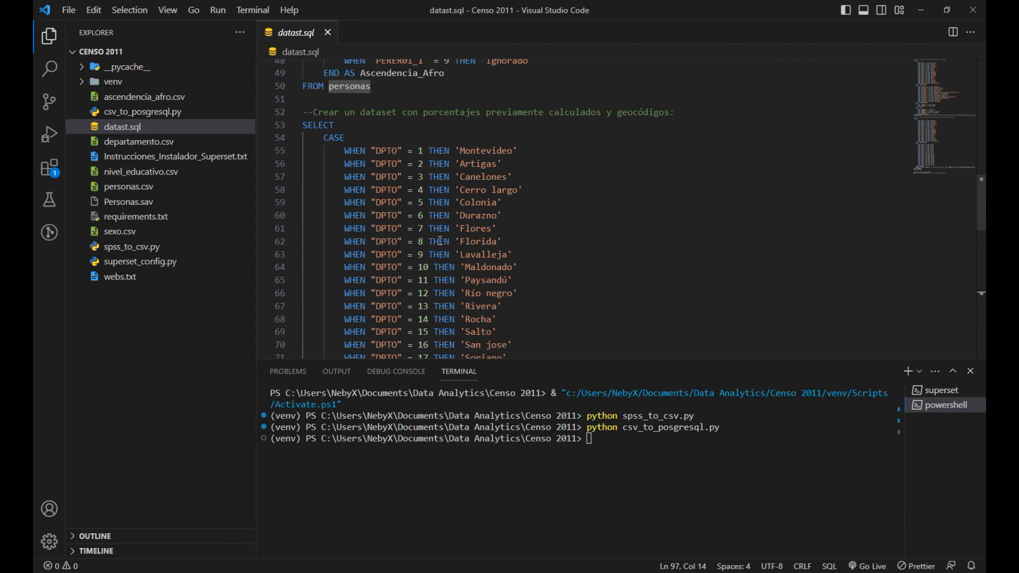
pyautogui.scroll(-10, 436, 233)
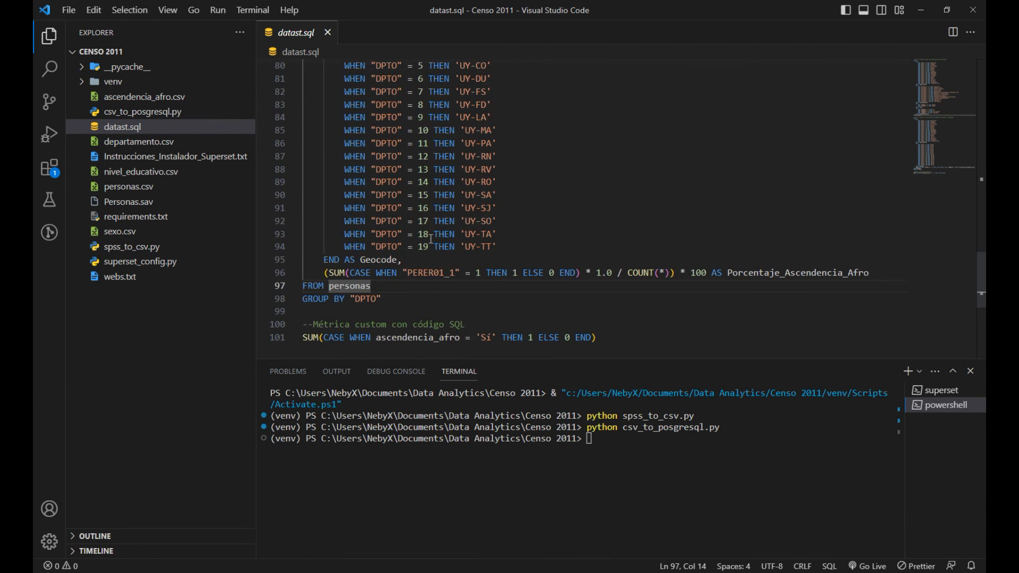
pyautogui.scroll(10, 426, 292)
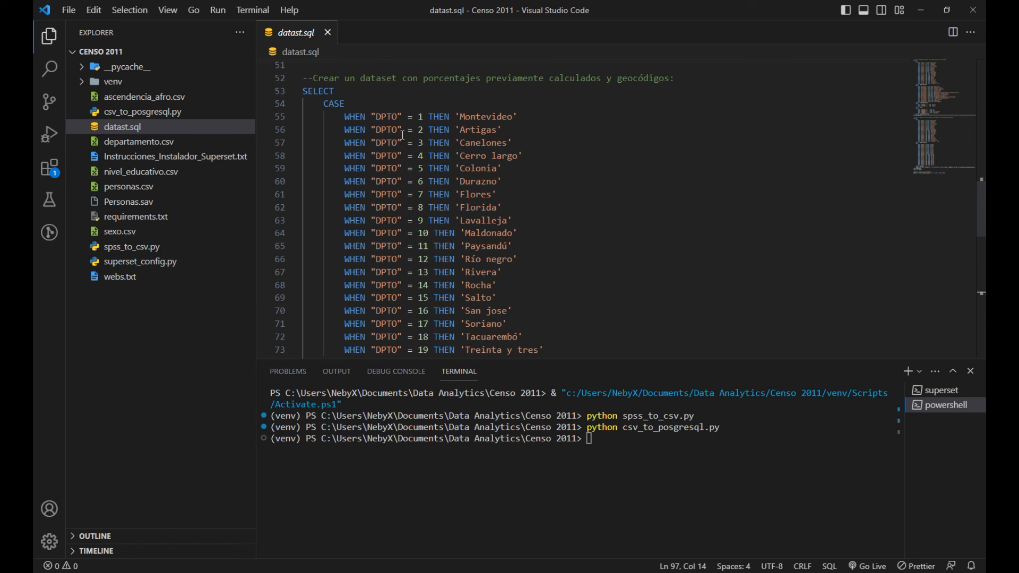
# Compare the NivelEducativo and Sexo CASE mappings in datast.sql with the geocode and percentage query below them.
pyautogui.scroll(12, 507, 133)
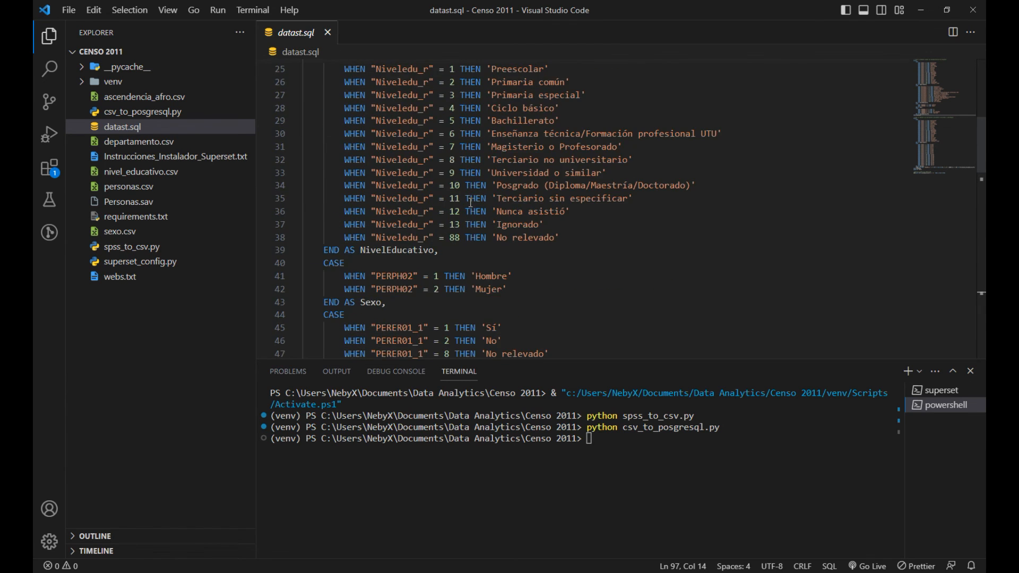
pyautogui.scroll(-3, 495, 216)
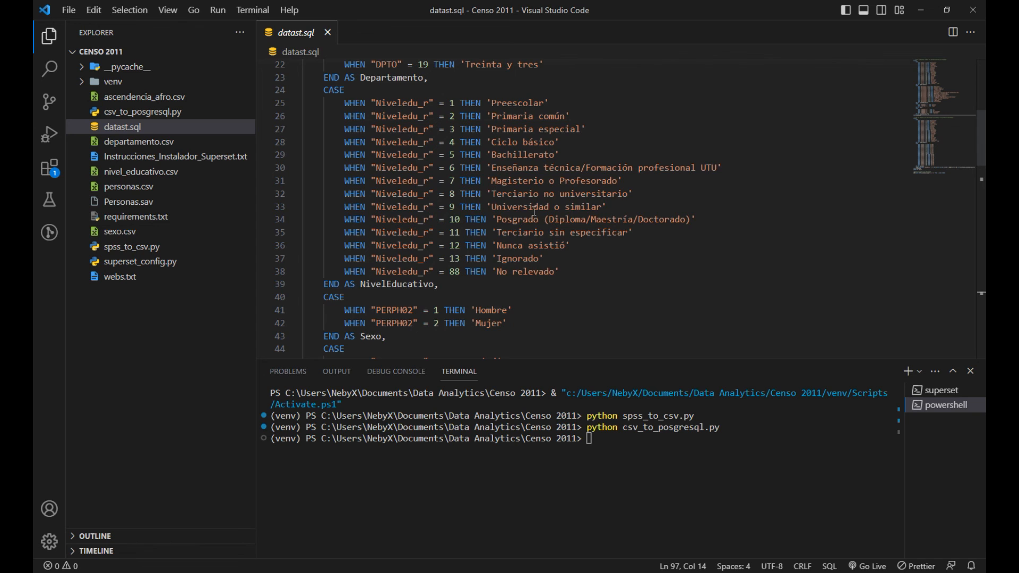
pyautogui.scroll(-10, 535, 210)
pyautogui.scroll(10, 479, 218)
pyautogui.scroll(-19, 480, 219)
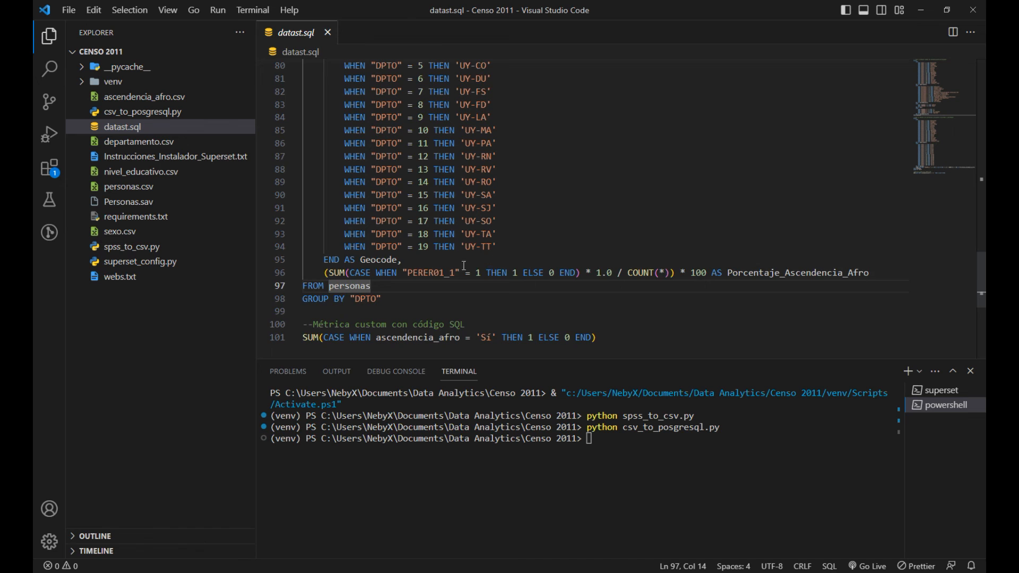
pyautogui.scroll(-2, 481, 344)
pyautogui.scroll(3, 420, 306)
pyautogui.scroll(1, 435, 176)
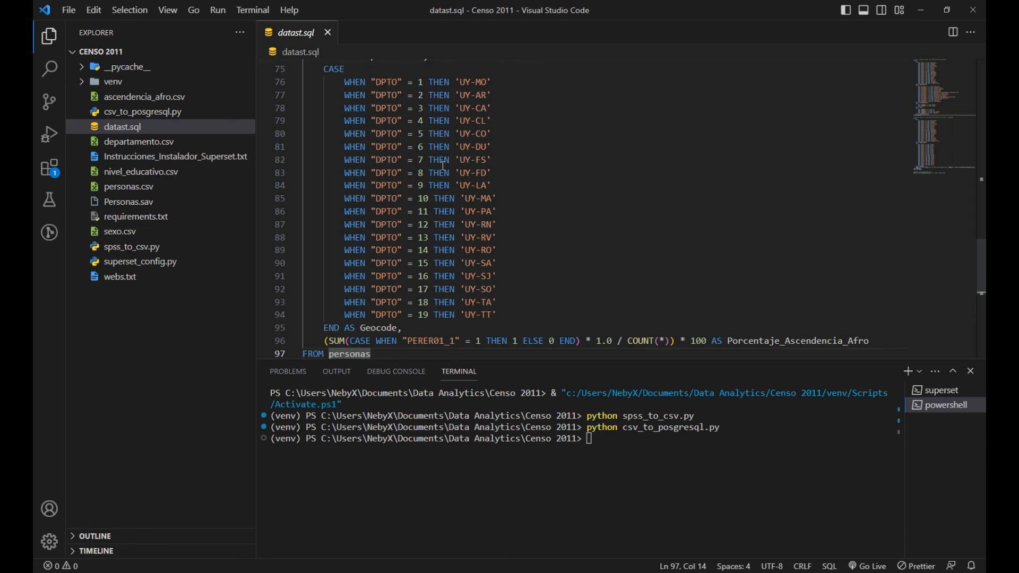
pyautogui.scroll(2, 485, 232)
pyautogui.scroll(-4, 460, 190)
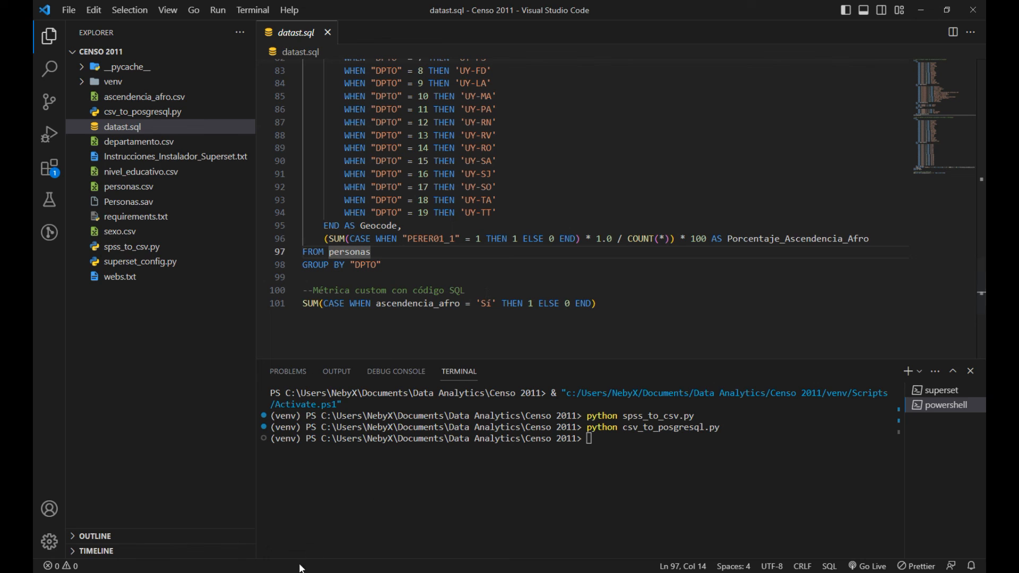
# Switch back to Superset, filter the education level bar chart to sexo Equal to (=) Mujer, and update it.
pyautogui.moveTo(213, 572)
pyautogui.click(223, 526)
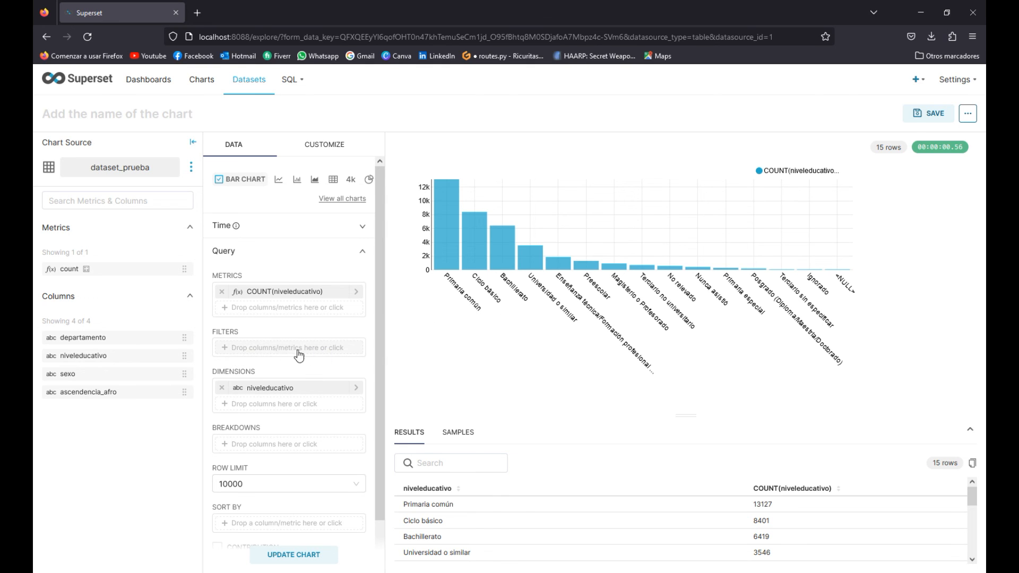
pyautogui.moveTo(133, 375); pyautogui.dragTo(268, 354)
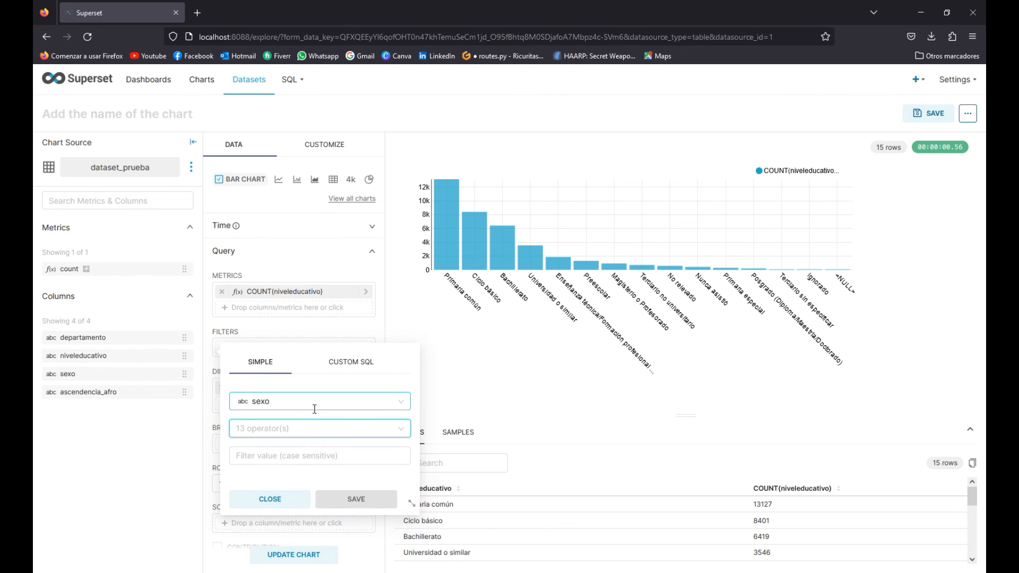
pyautogui.click(386, 428)
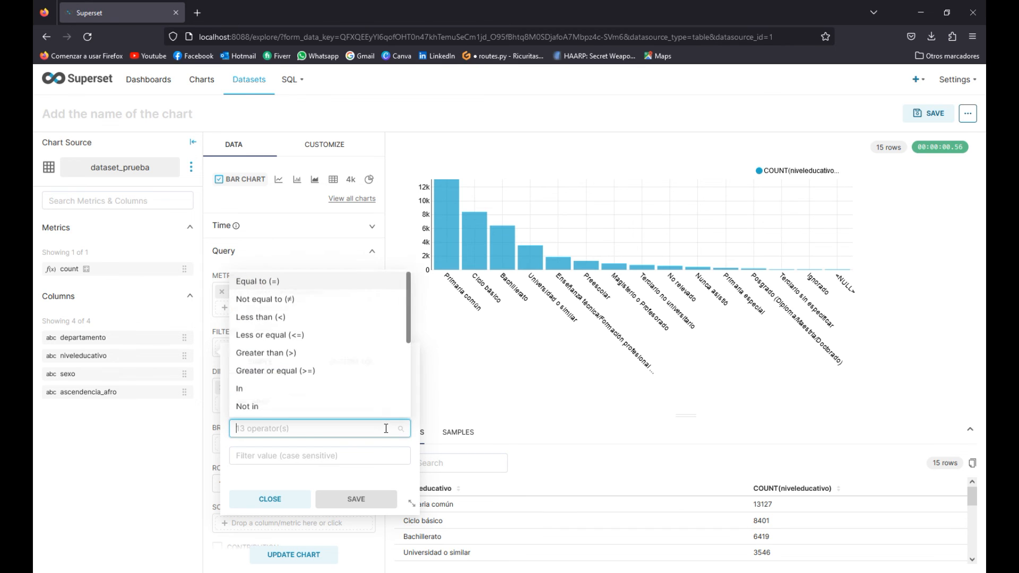
pyautogui.click(275, 286)
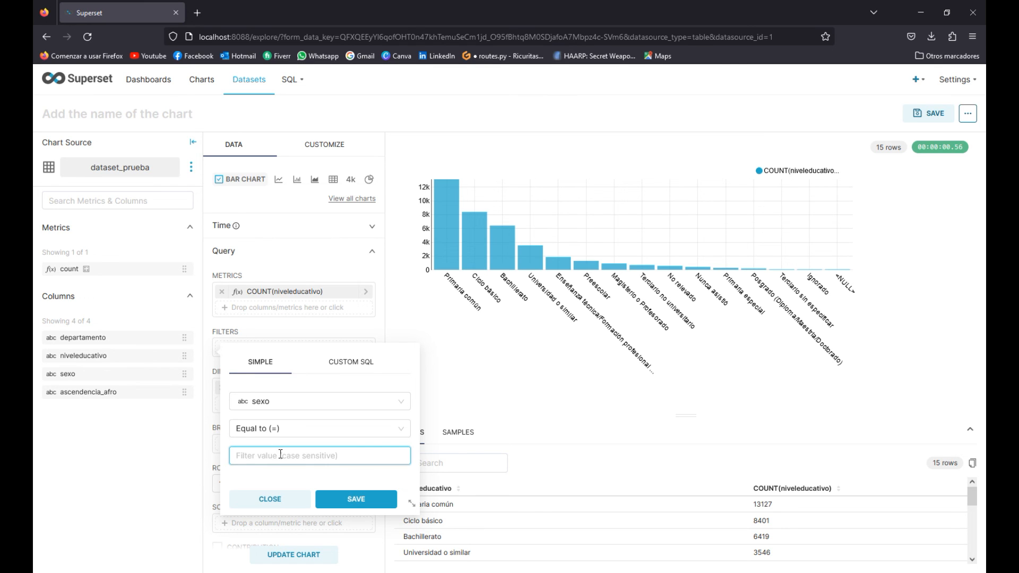
pyautogui.write('Hombr')
pyautogui.hotkey('ctrl', 'a')
pyautogui.press('BackSpace')
pyautogui.write('M')
pyautogui.click(347, 501)
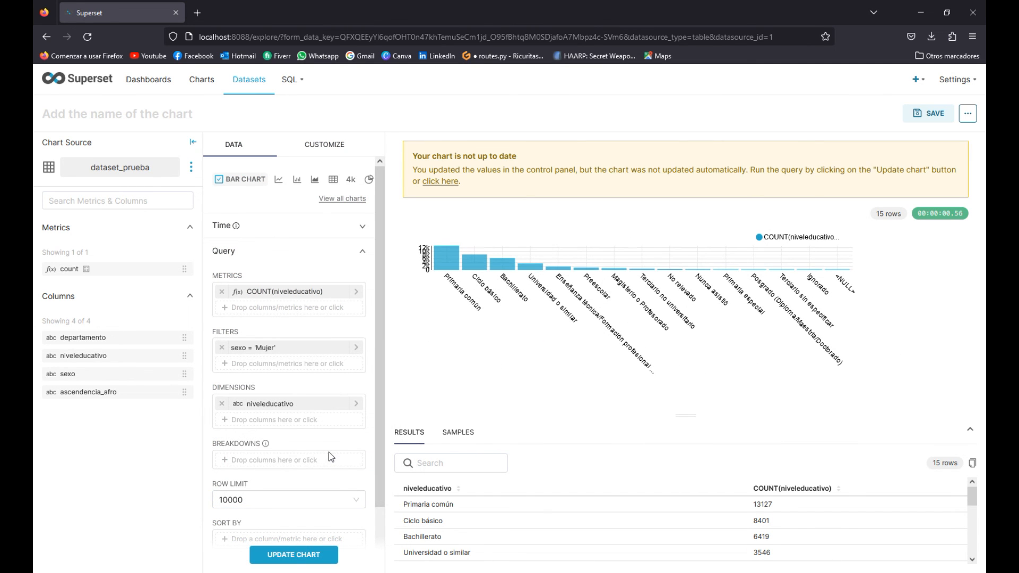
pyautogui.click(294, 554)
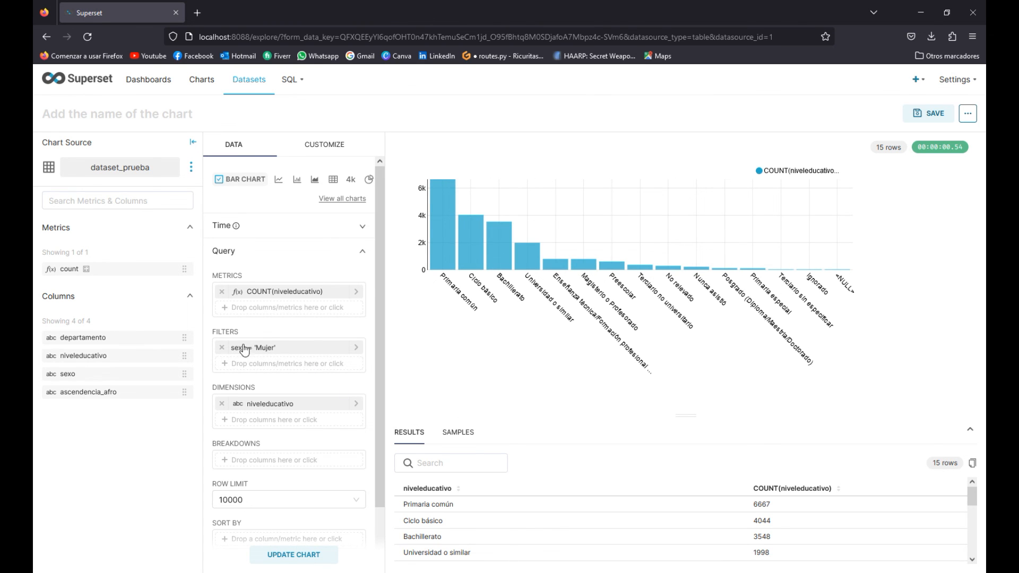
# Save the filtered bar chart as women_education_levels without adding it to a dashboard.
pyautogui.click(930, 113)
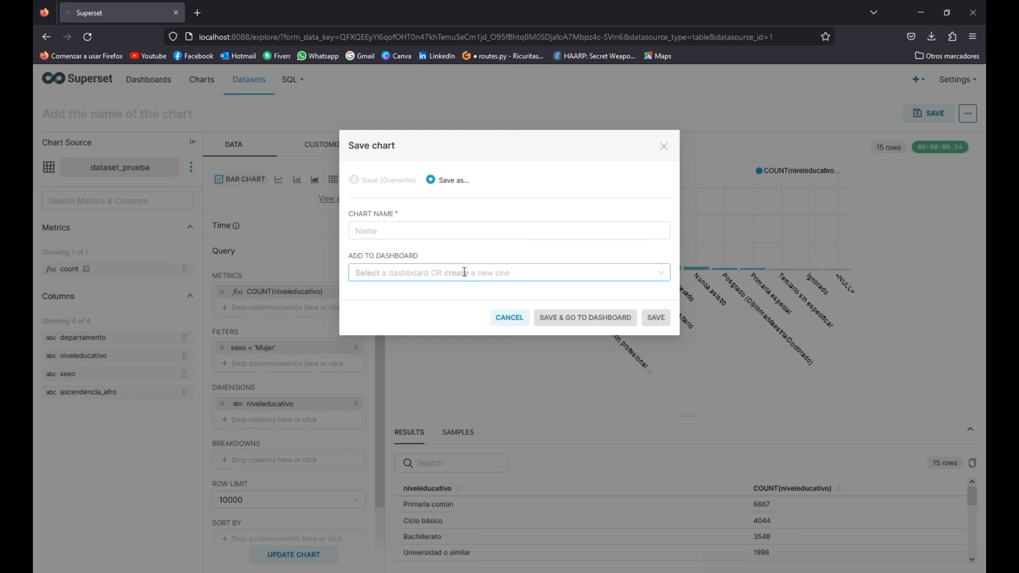
pyautogui.click(393, 232)
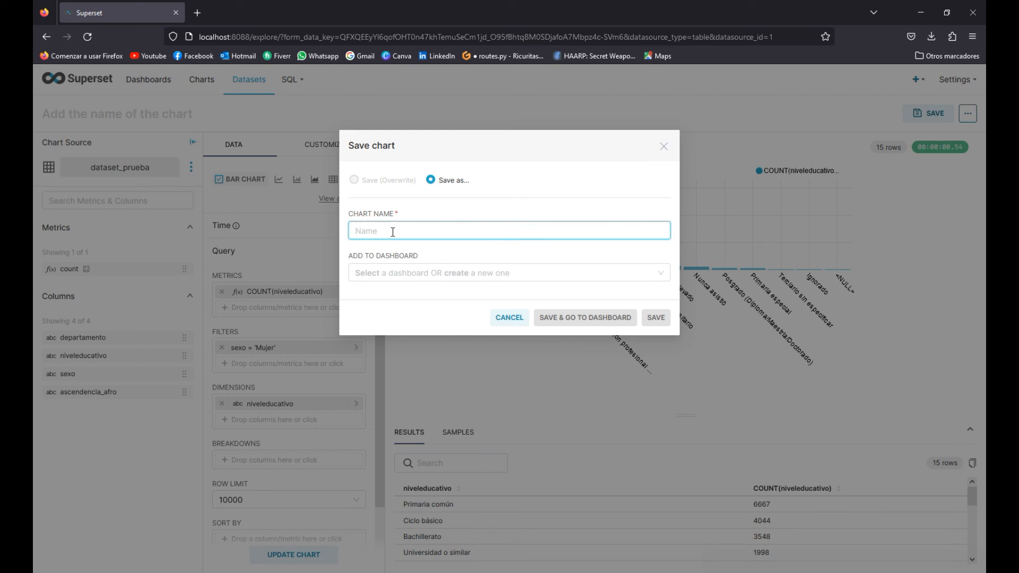
pyautogui.write('women_education_levels')
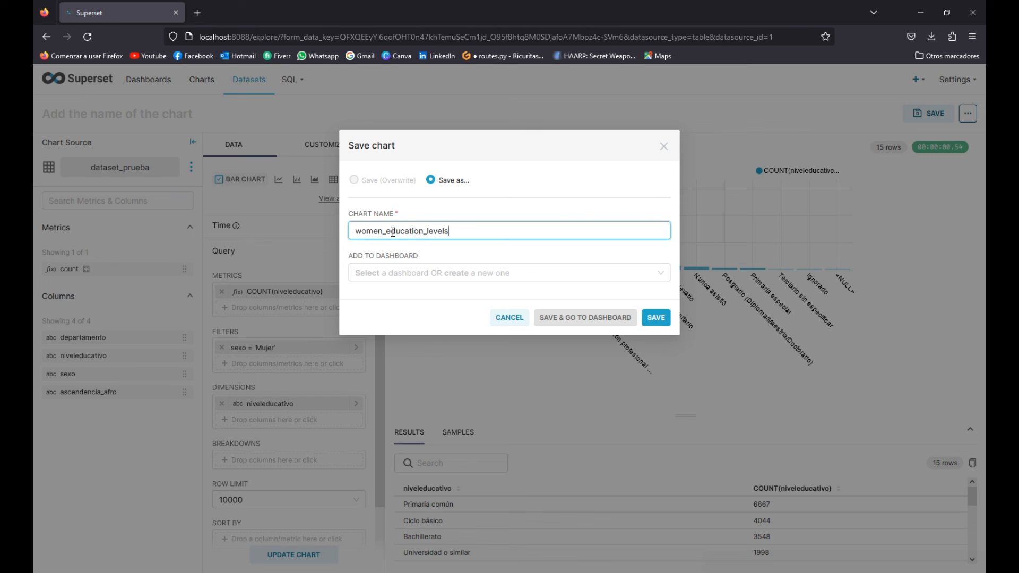
pyautogui.click(654, 321)
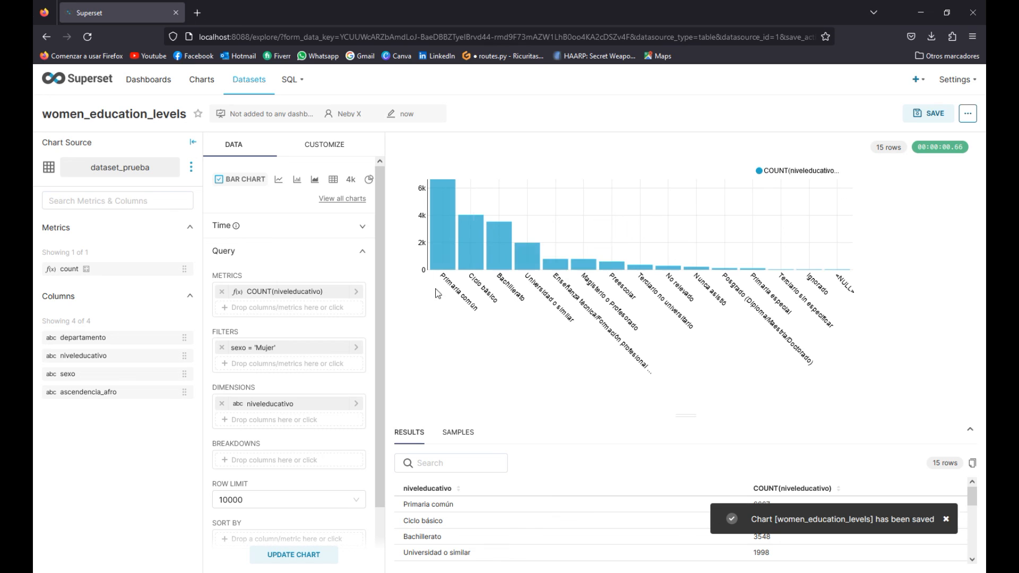
# Start a new Pie Chart from dataset_prueba with sexo as its dimension.
pyautogui.click(249, 79)
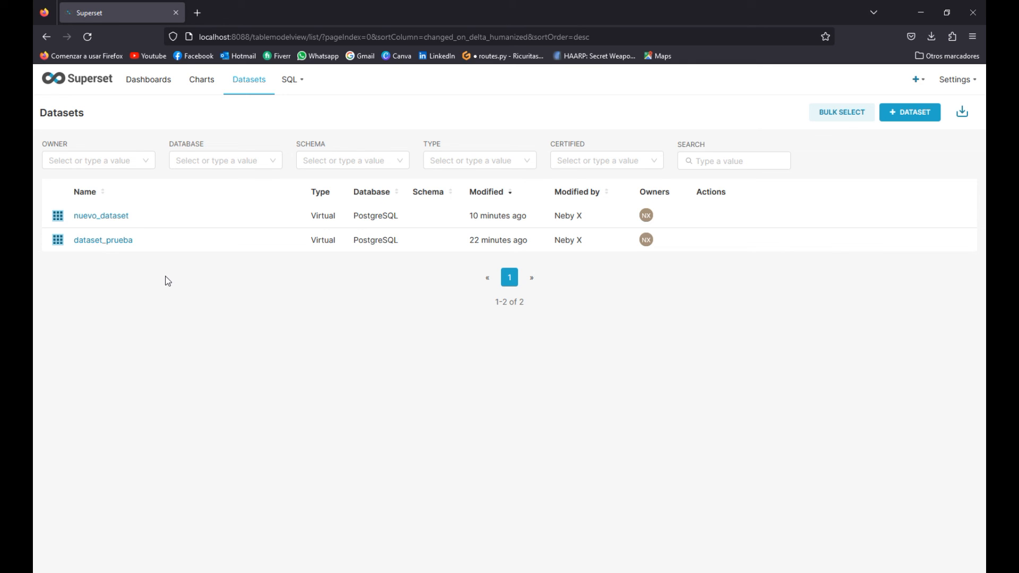
pyautogui.click(122, 241)
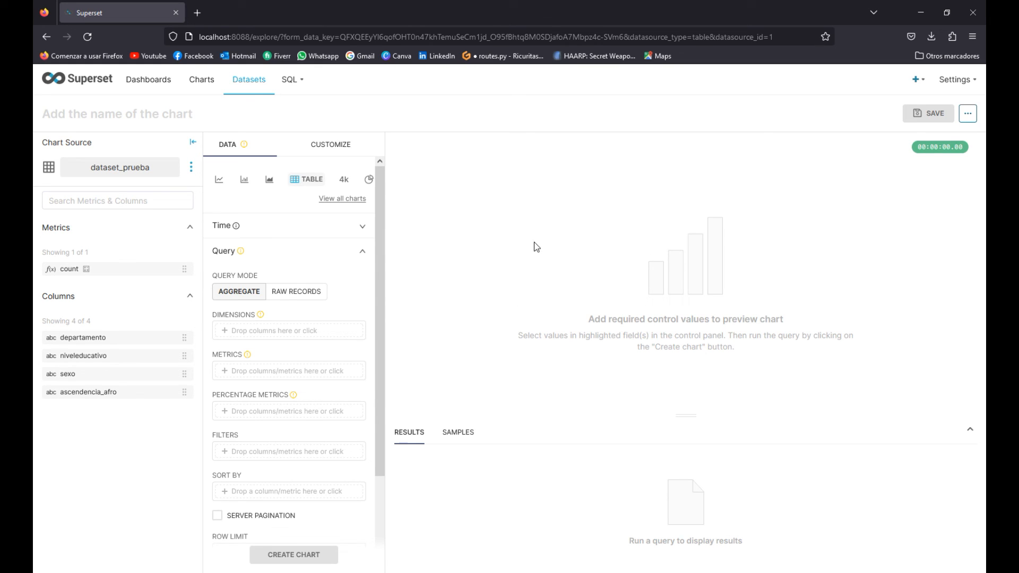
pyautogui.click(369, 180)
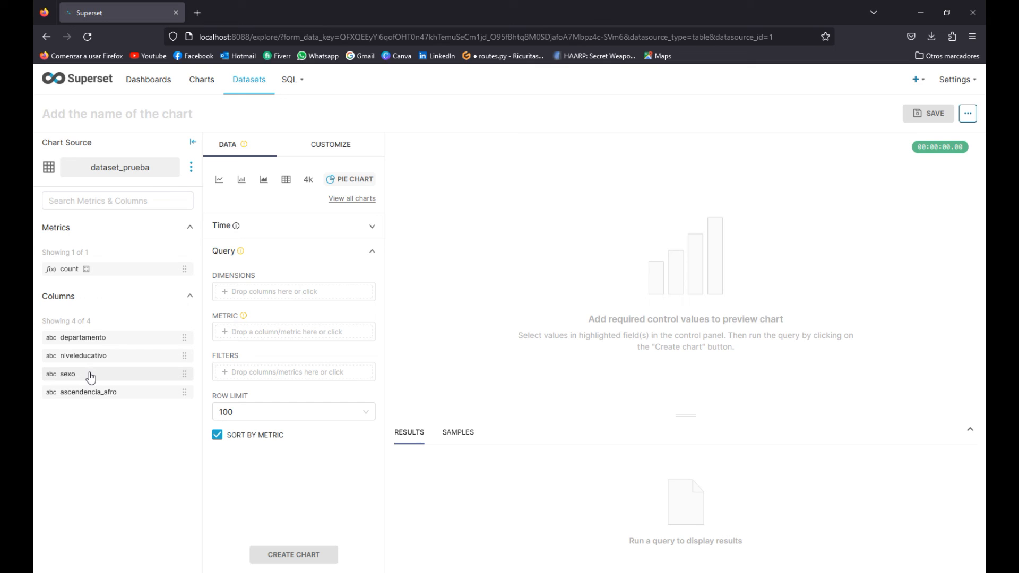
pyautogui.moveTo(81, 377); pyautogui.dragTo(269, 298)
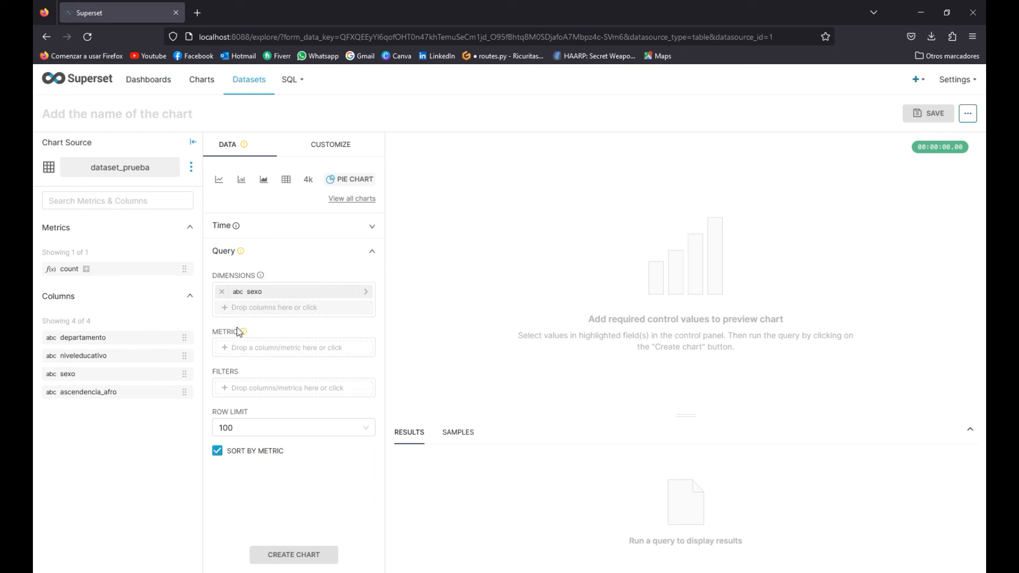
# Add the COUNT of sexo as the metric and create the pie chart.
pyautogui.moveTo(108, 378); pyautogui.dragTo(306, 352)
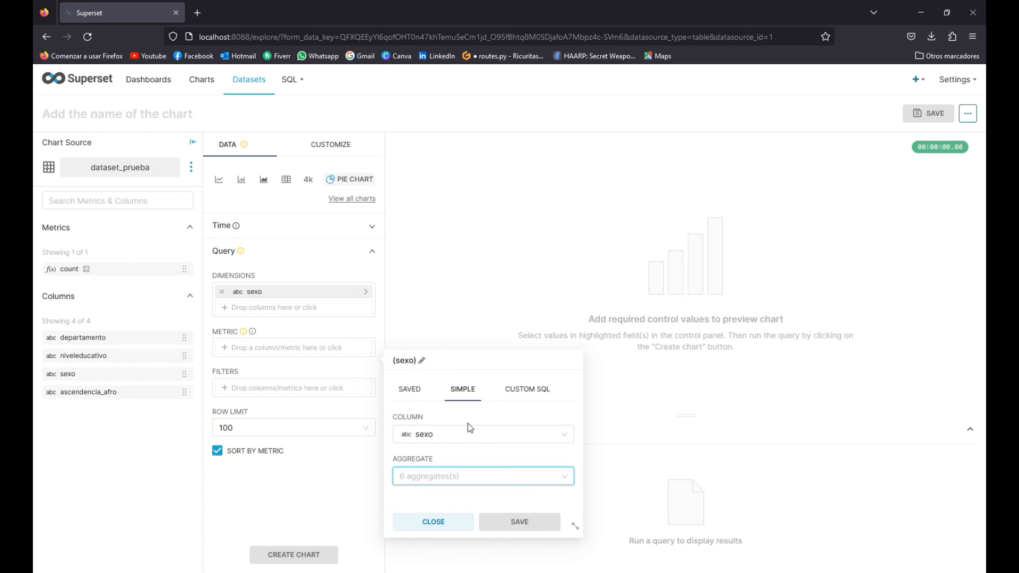
pyautogui.click(536, 477)
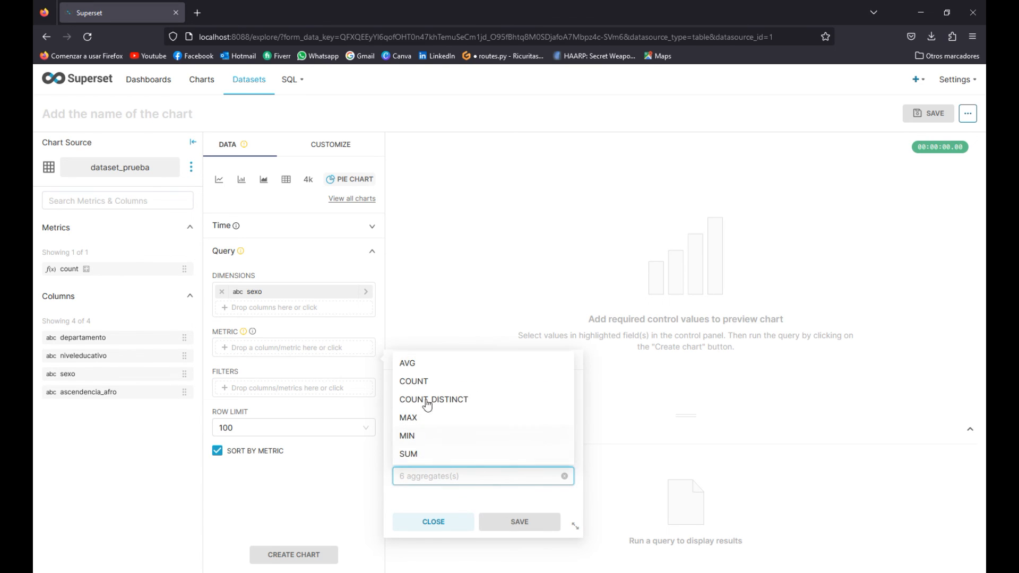
pyautogui.click(414, 382)
pyautogui.click(536, 520)
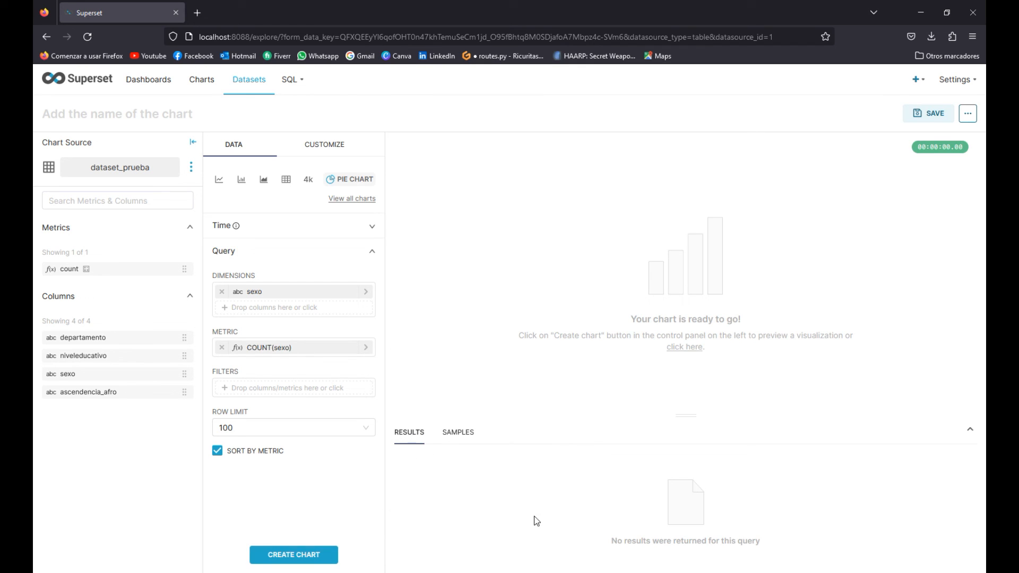
pyautogui.click(323, 552)
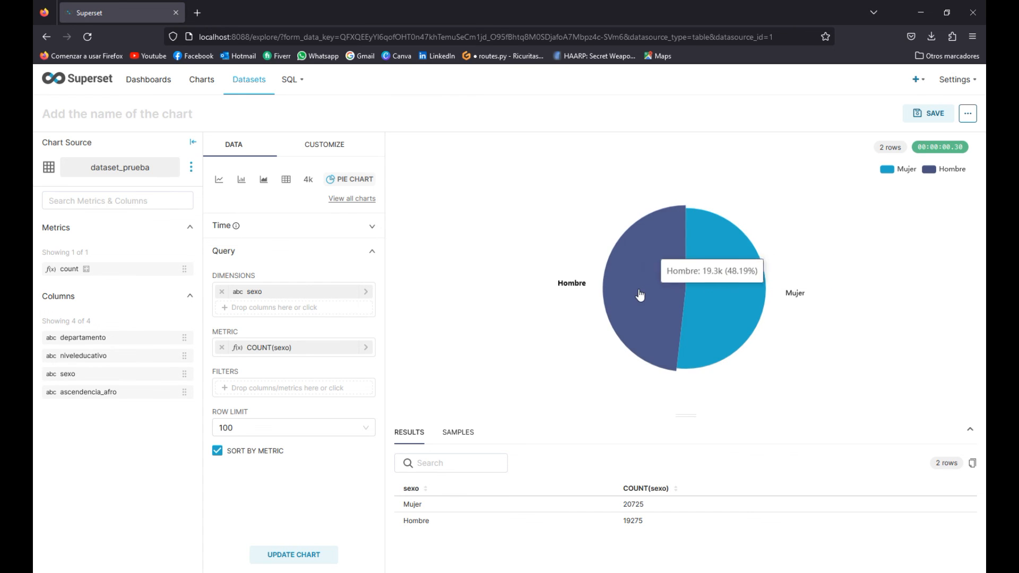
# Save the pie chart as sex_numbers without adding it to a dashboard.
pyautogui.click(927, 119)
pyautogui.click(435, 227)
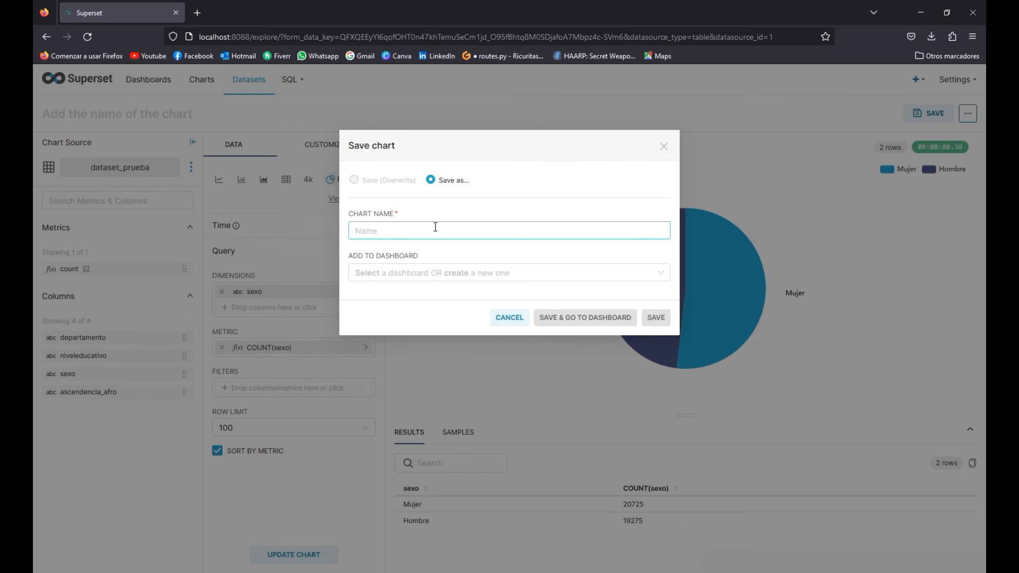
pyautogui.write('sex_numbers')
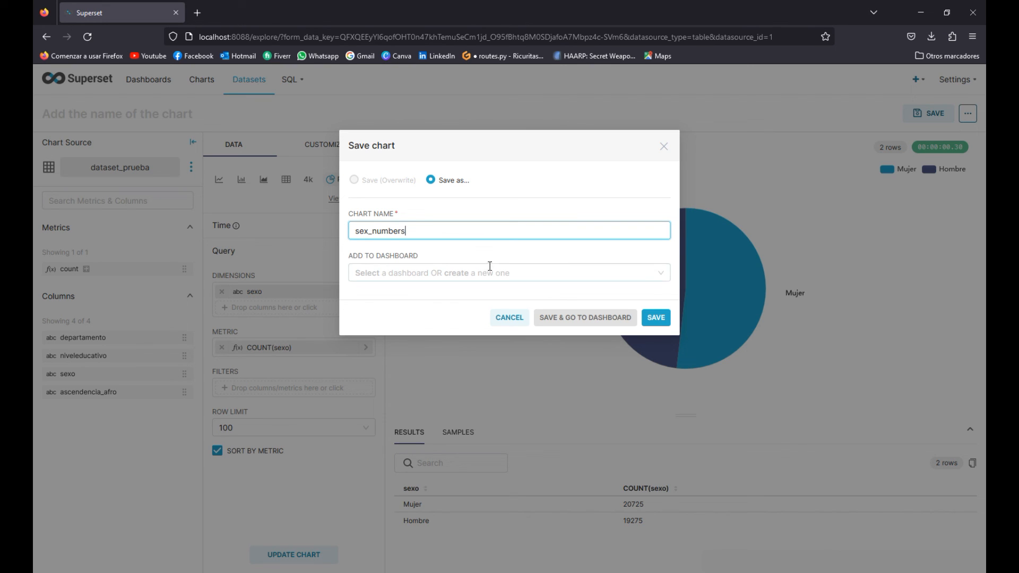
pyautogui.click(655, 317)
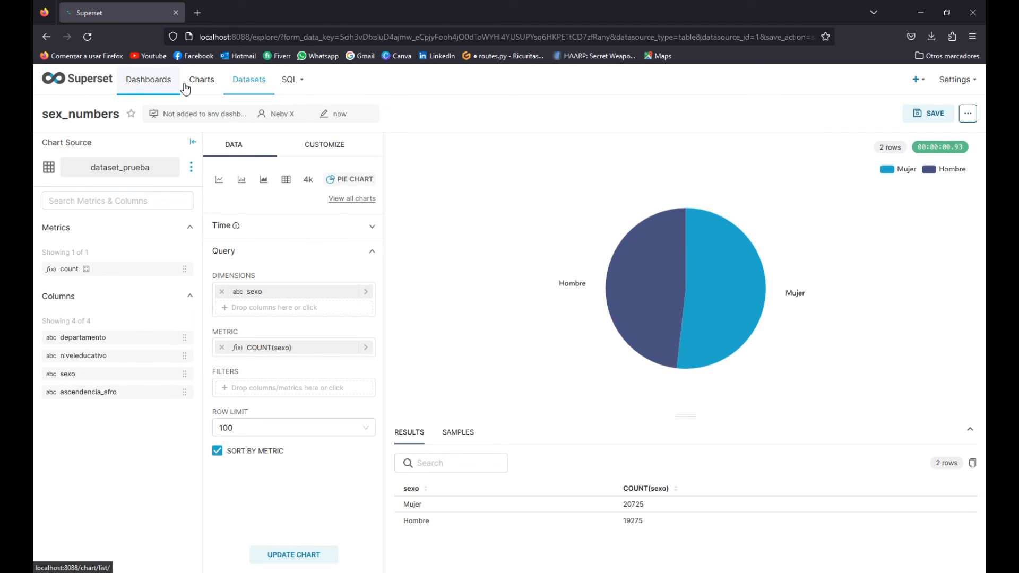
# Delete Example Dashboard from the dashboards list, entering DELETE as the confirmation.
pyautogui.click(144, 88)
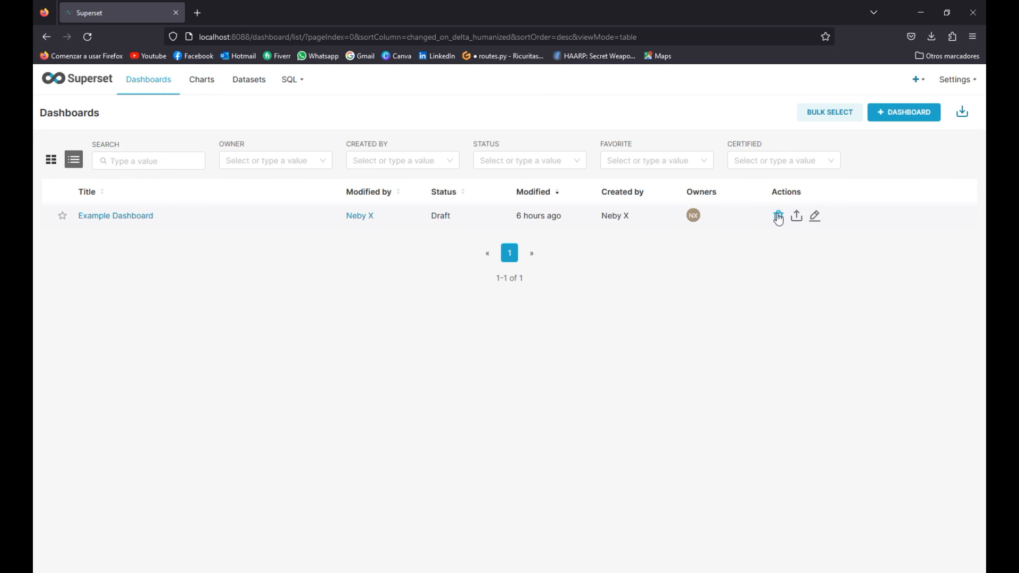
pyautogui.click(778, 217)
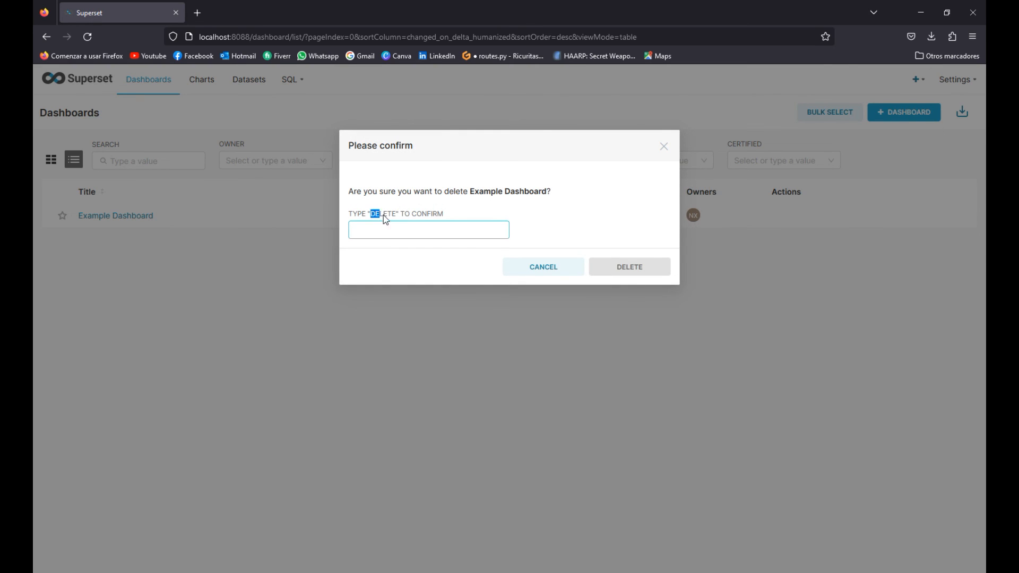
pyautogui.rightClick(398, 220)
pyautogui.click(428, 229)
pyautogui.click(413, 232)
pyautogui.rightClick(413, 232)
pyautogui.click(459, 314)
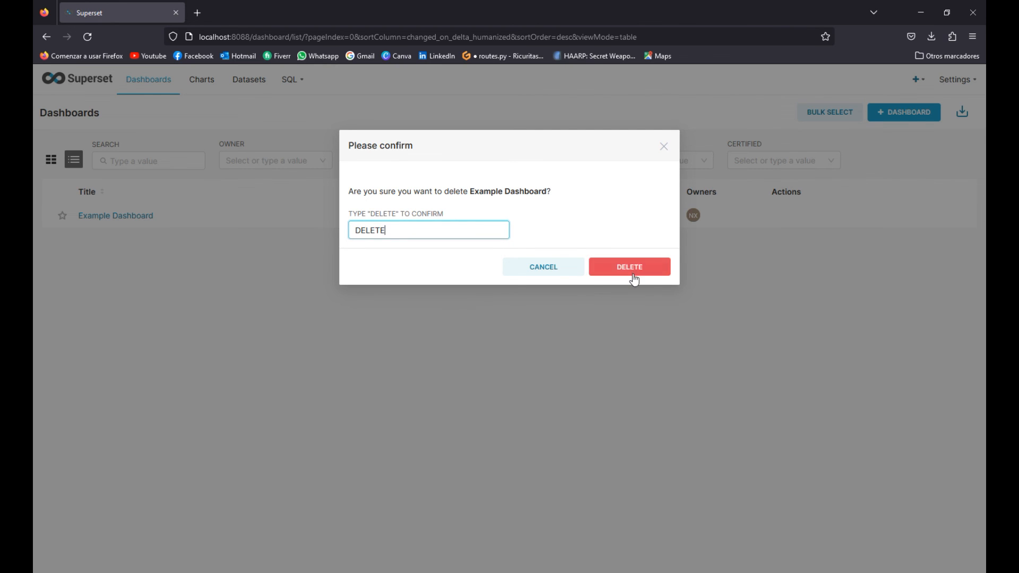
pyautogui.click(631, 270)
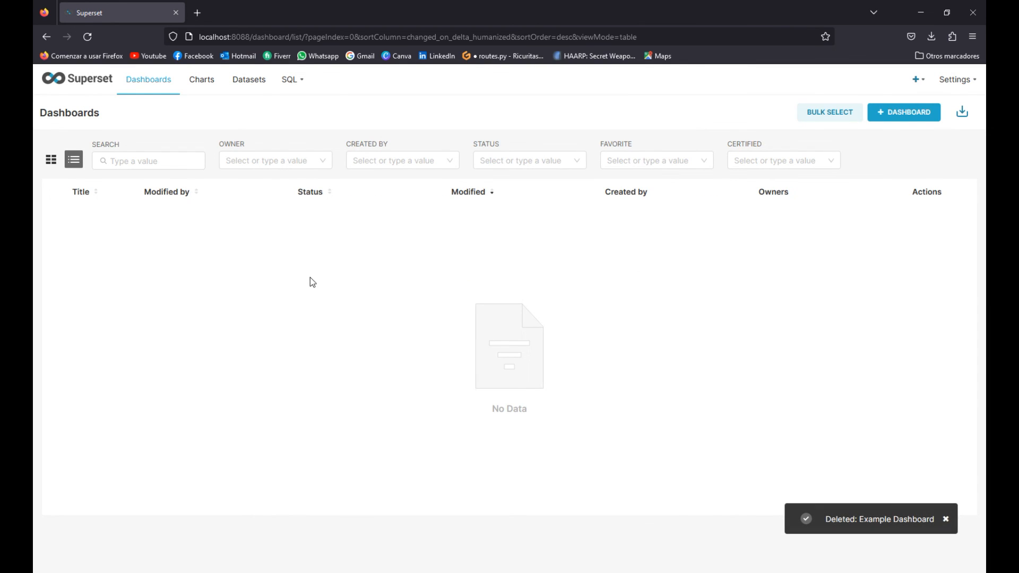
# Create a new dashboard and place the sex_numbers, women_education_levels and afro_population charts side by side in one row.
pyautogui.click(883, 119)
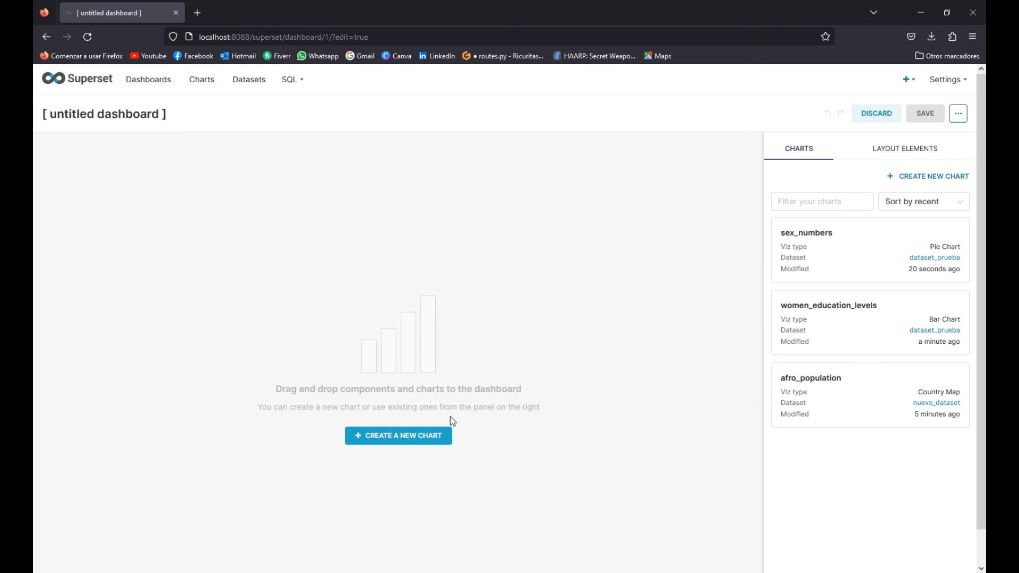
pyautogui.moveTo(787, 252); pyautogui.dragTo(279, 245)
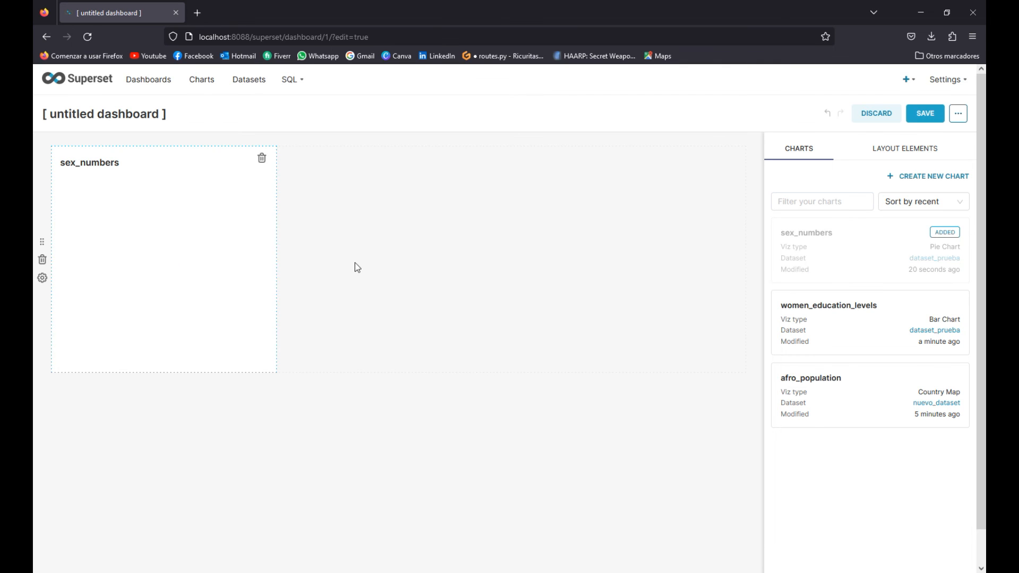
pyautogui.moveTo(817, 334); pyautogui.dragTo(318, 311)
pyautogui.moveTo(849, 399); pyautogui.dragTo(212, 422)
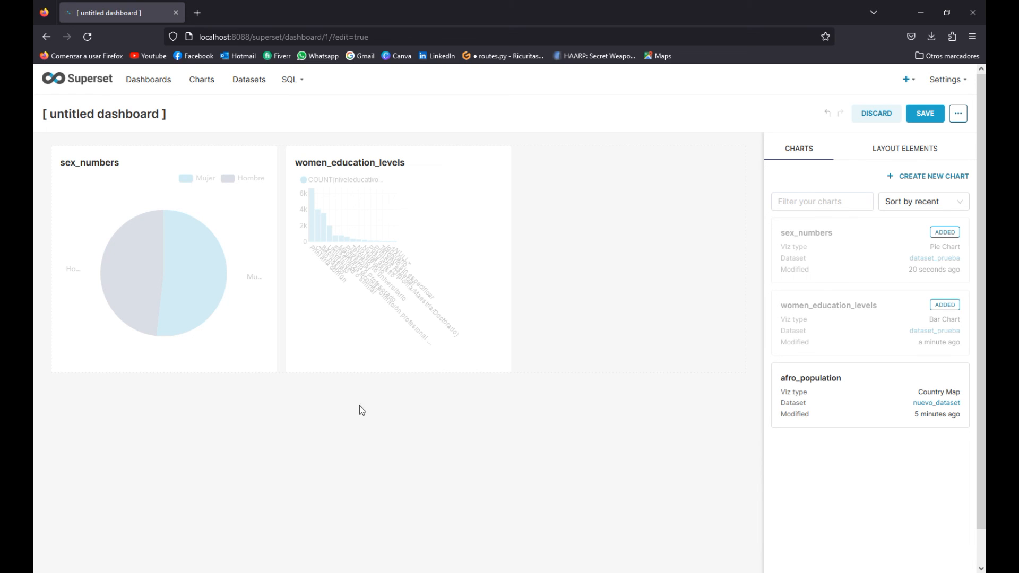
pyautogui.moveTo(867, 393); pyautogui.dragTo(604, 277)
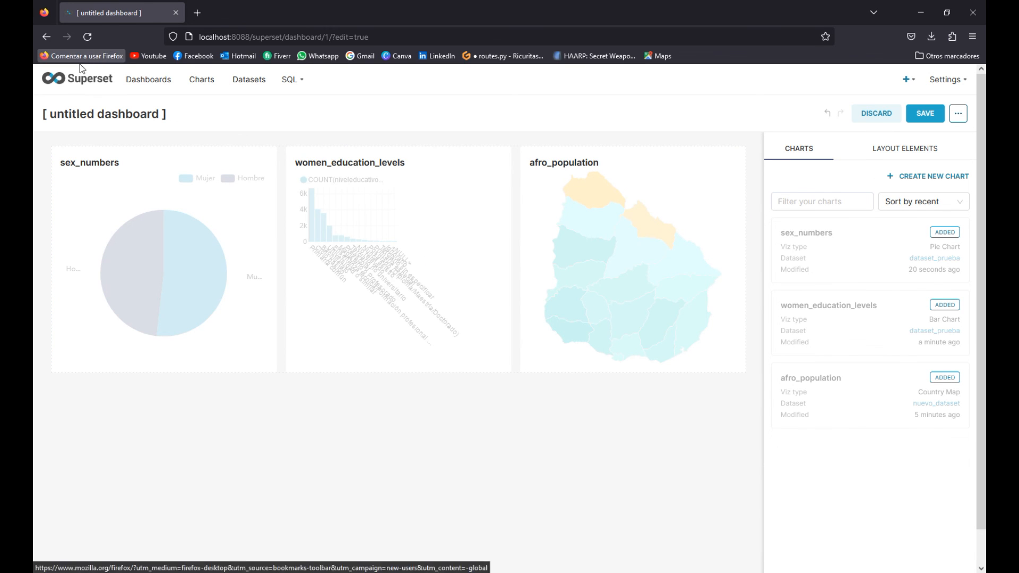
# Set the dashboard title to Nuestro Primer Dashboard.
pyautogui.doubleClick(100, 114)
pyautogui.click(178, 117)
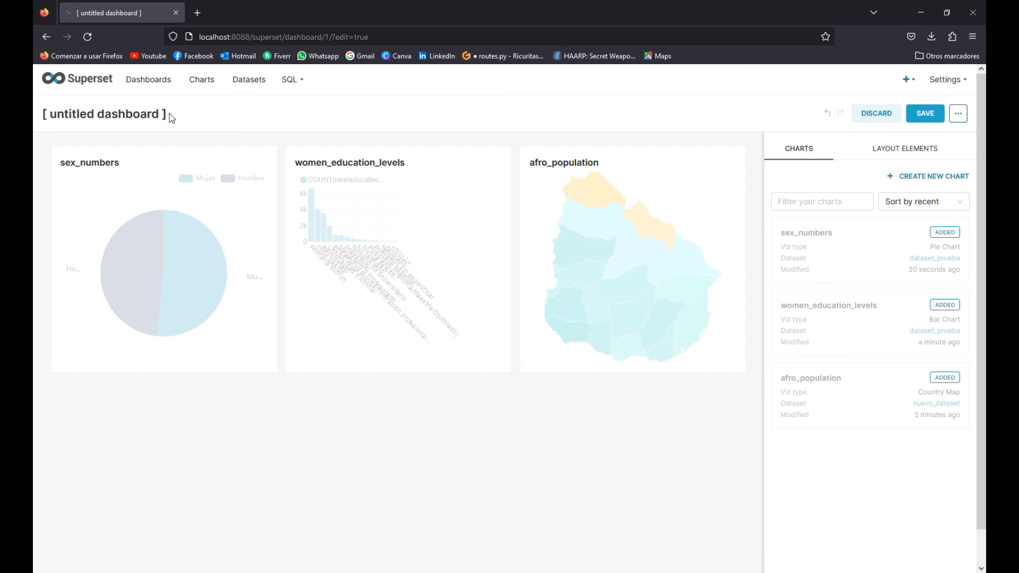
pyautogui.moveTo(166, 118); pyautogui.dragTo(36, 113)
pyautogui.click(34, 121)
pyautogui.write('Nu')
pyautogui.press('BackSpace')
pyautogui.press('BackSpace')
pyautogui.press('BackSpace')
pyautogui.press('BackSpace')
pyautogui.press('BackSpace')
pyautogui.press('BackSpace')
pyautogui.press('BackSpace')
pyautogui.press('BackSpace')
pyautogui.press('BackSpace')
pyautogui.press('BackSpace')
pyautogui.press('BackSpace')
pyautogui.press('BackSpace')
pyautogui.press('BackSpace')
pyautogui.press('BackSpace')
pyautogui.press('BackSpace')
pyautogui.press('BackSpace')
pyautogui.press('BackSpace')
pyautogui.press('BackSpace')
pyautogui.press('BackSpace')
pyautogui.press('BackSpace')
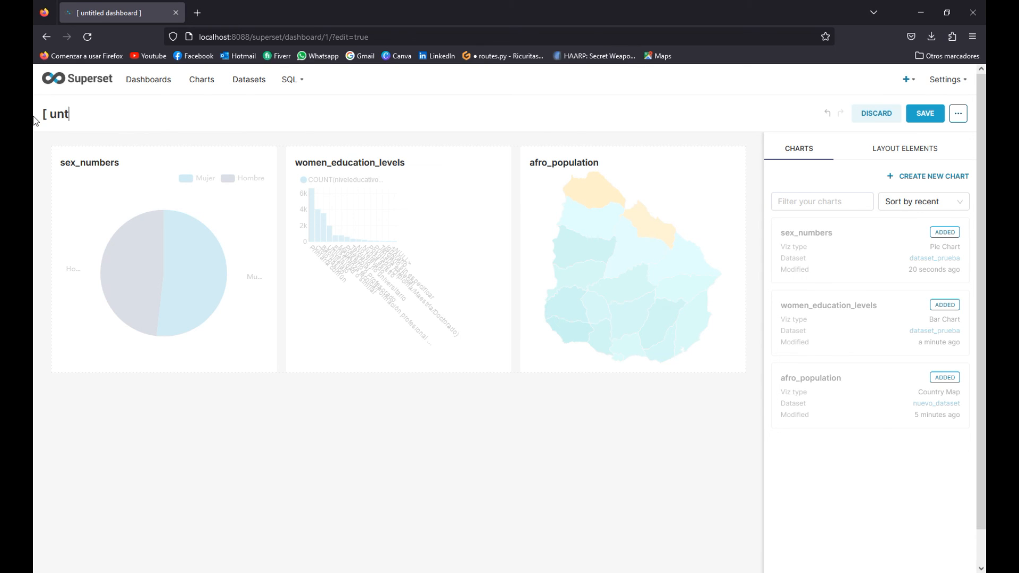
pyautogui.write('Nuestro Primer Dashboard')
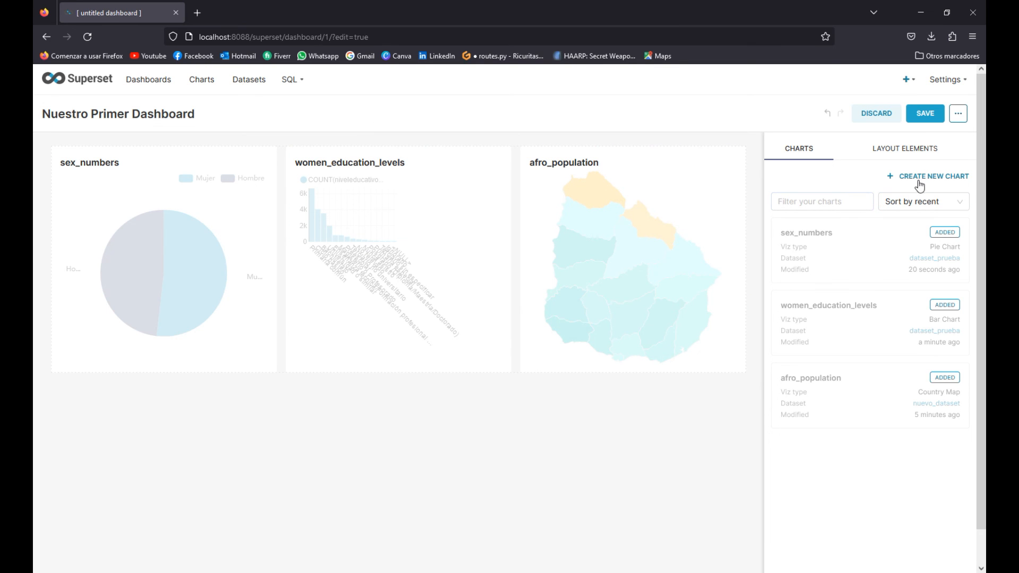
# Show the layout elements and move the women_education_levels chart into its own row above the other two charts.
pyautogui.click(912, 154)
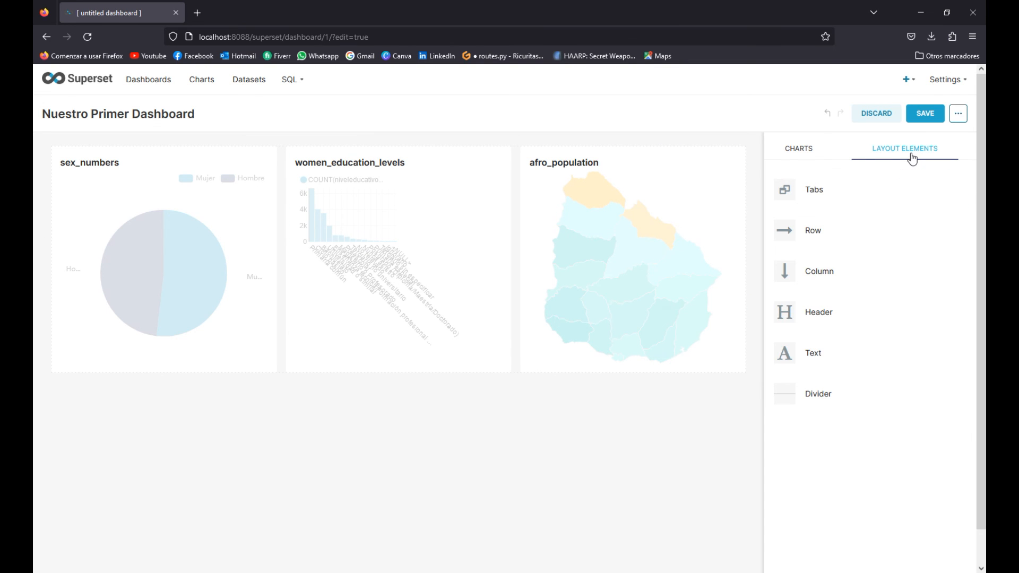
pyautogui.moveTo(826, 198); pyautogui.dragTo(129, 143)
pyautogui.moveTo(371, 255); pyautogui.dragTo(153, 175)
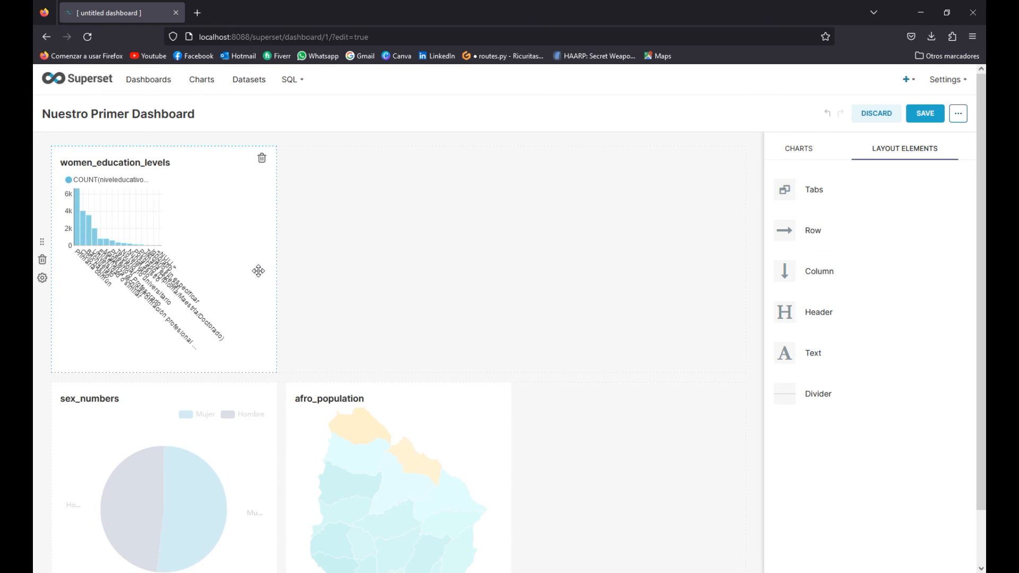
# Widen the women_education_levels chart to the full dashboard width and make it taller.
pyautogui.moveTo(274, 272); pyautogui.dragTo(274, 273)
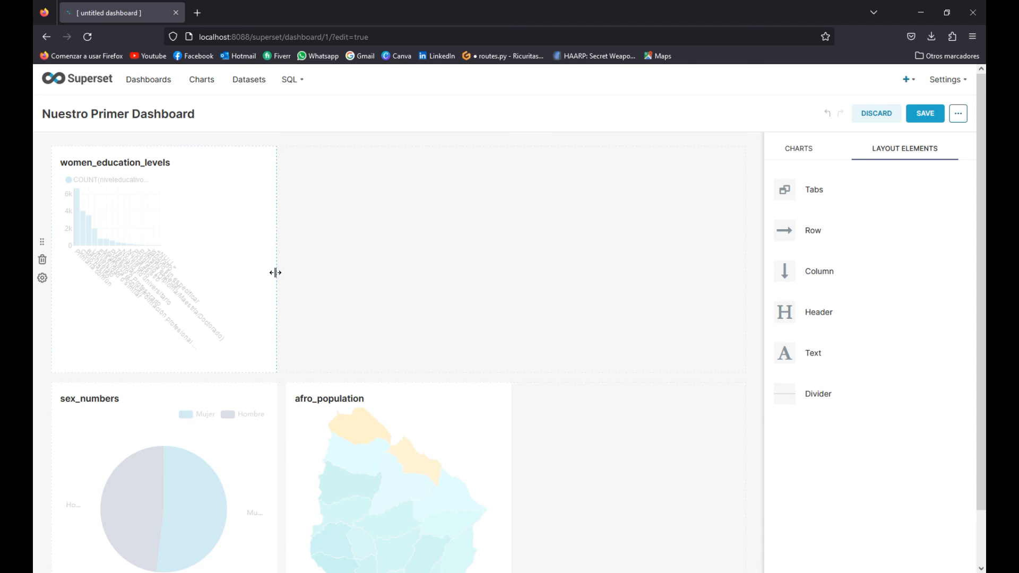
pyautogui.click(958, 115)
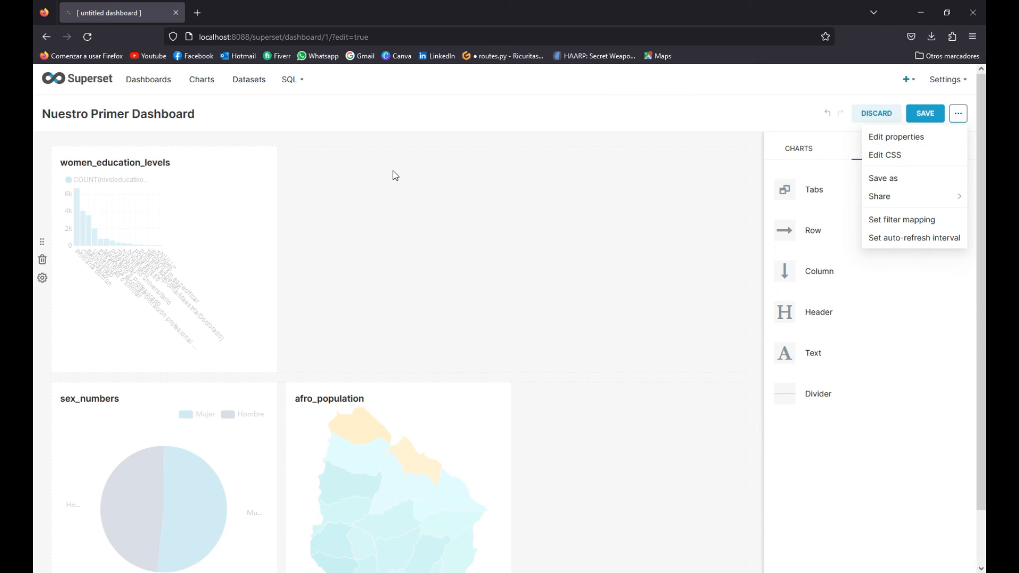
pyautogui.click(342, 192)
pyautogui.moveTo(276, 243); pyautogui.dragTo(755, 253)
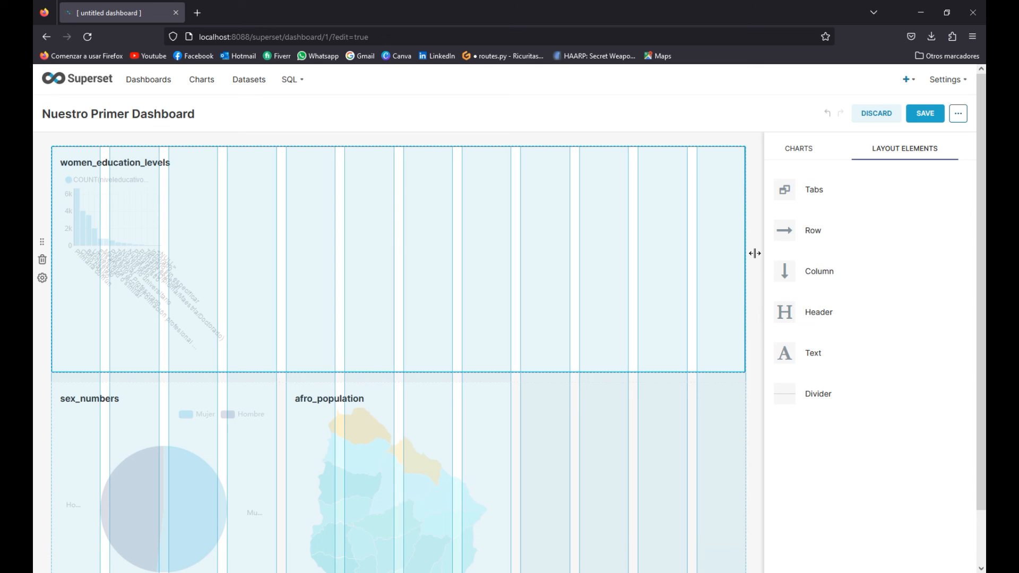
pyautogui.moveTo(755, 254); pyautogui.dragTo(755, 253)
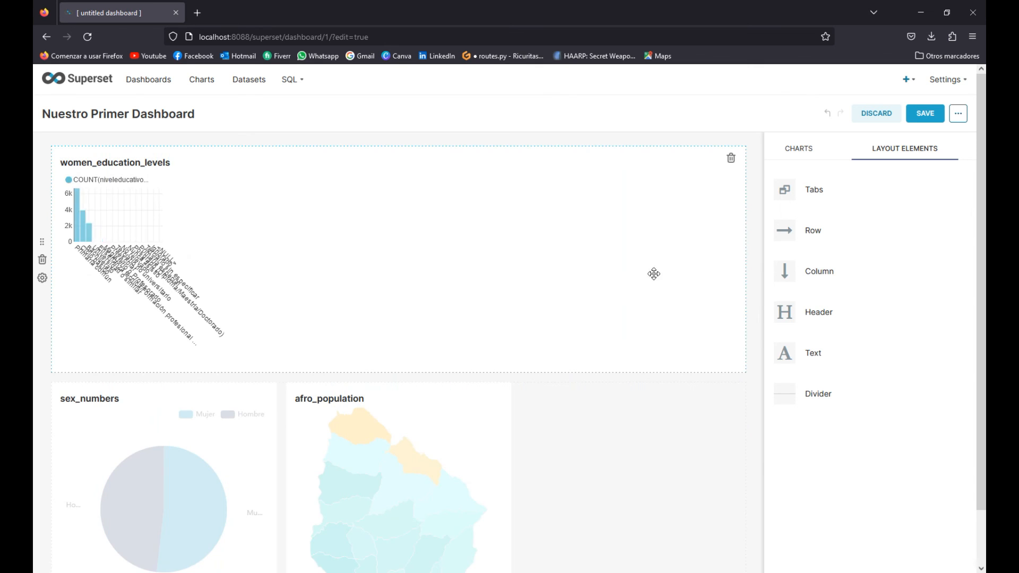
pyautogui.scroll(-2, 270, 296)
pyautogui.moveTo(355, 312); pyautogui.dragTo(338, 491)
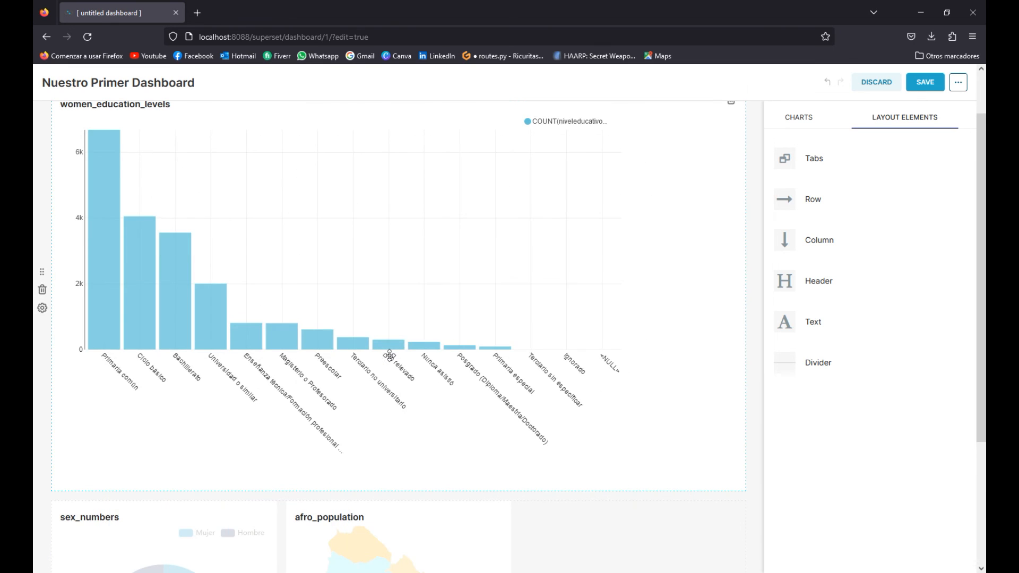
pyautogui.scroll(2, 404, 307)
# Widen the sex_numbers and afro_population charts so that each fills half of the lower row.
pyautogui.scroll(-4, 211, 177)
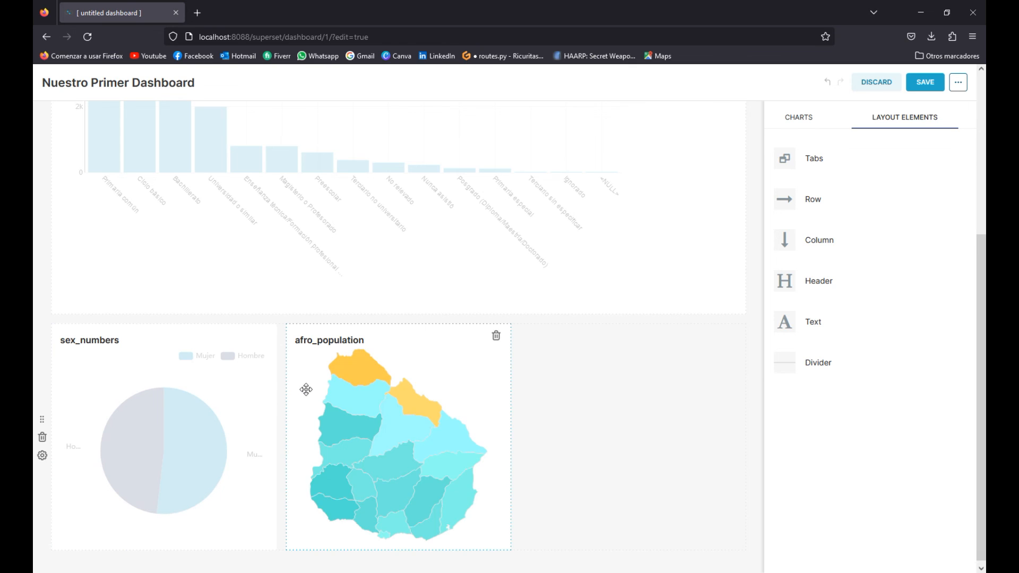
pyautogui.moveTo(276, 386); pyautogui.dragTo(395, 381)
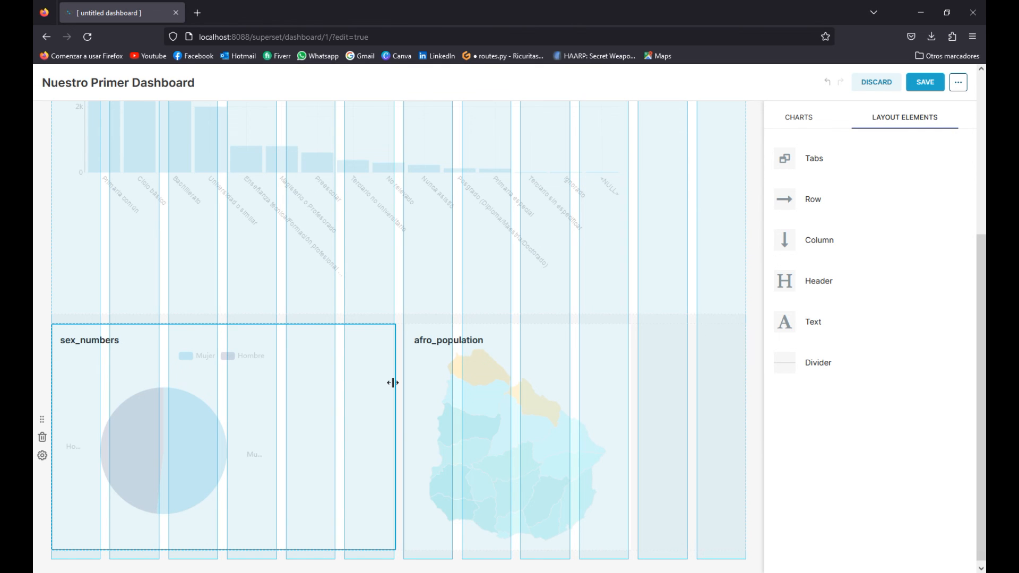
pyautogui.moveTo(393, 382); pyautogui.dragTo(395, 382)
pyautogui.moveTo(629, 422); pyautogui.dragTo(742, 413)
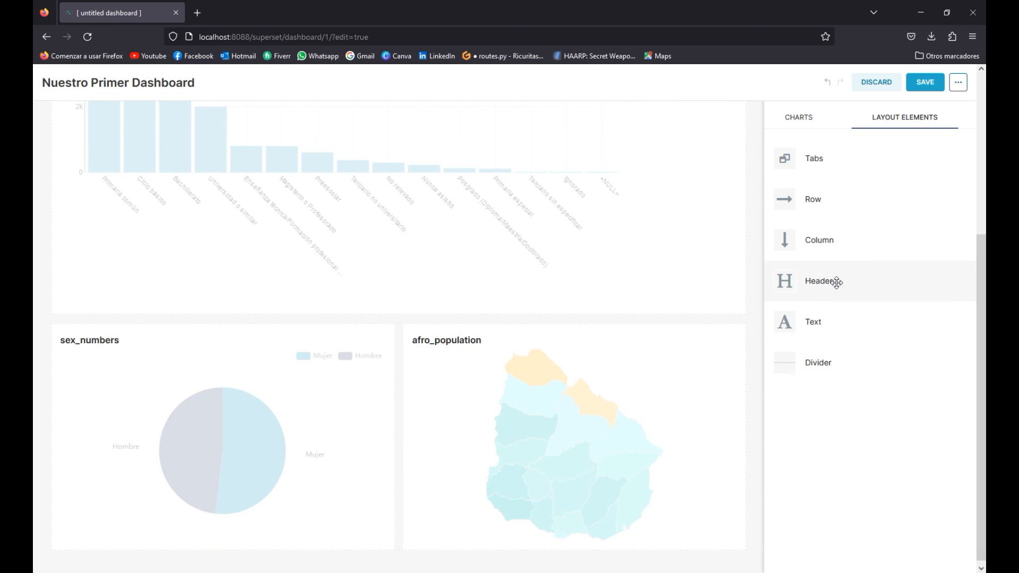
# Save the dashboard with its new title and chart layout.
pyautogui.scroll(3, 819, 228)
pyautogui.scroll(1, 488, 298)
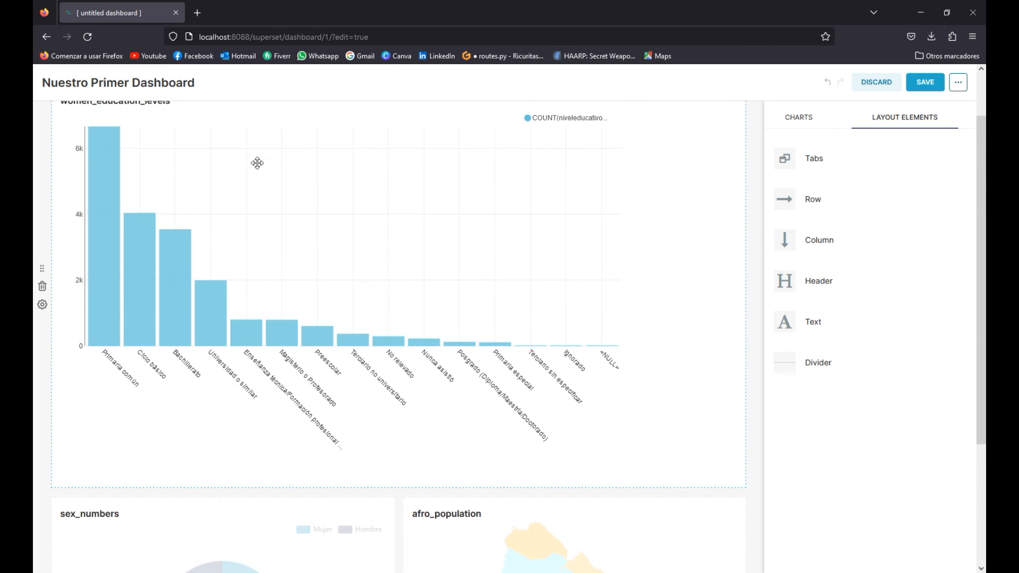
pyautogui.click(925, 83)
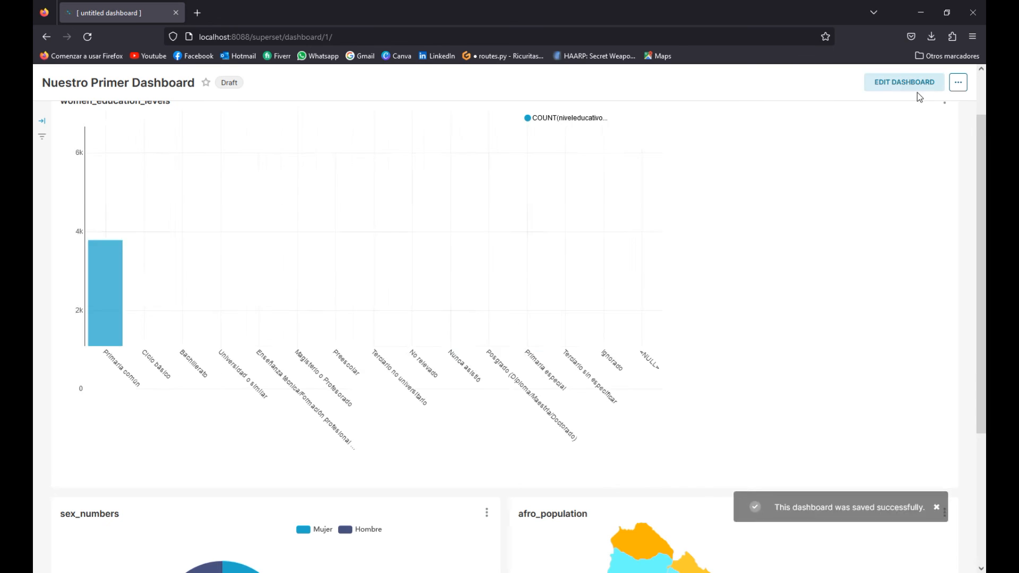
# Review the saved dashboard's education level bars, sex pie chart and Afro population map.
pyautogui.scroll(-4, 500, 270)
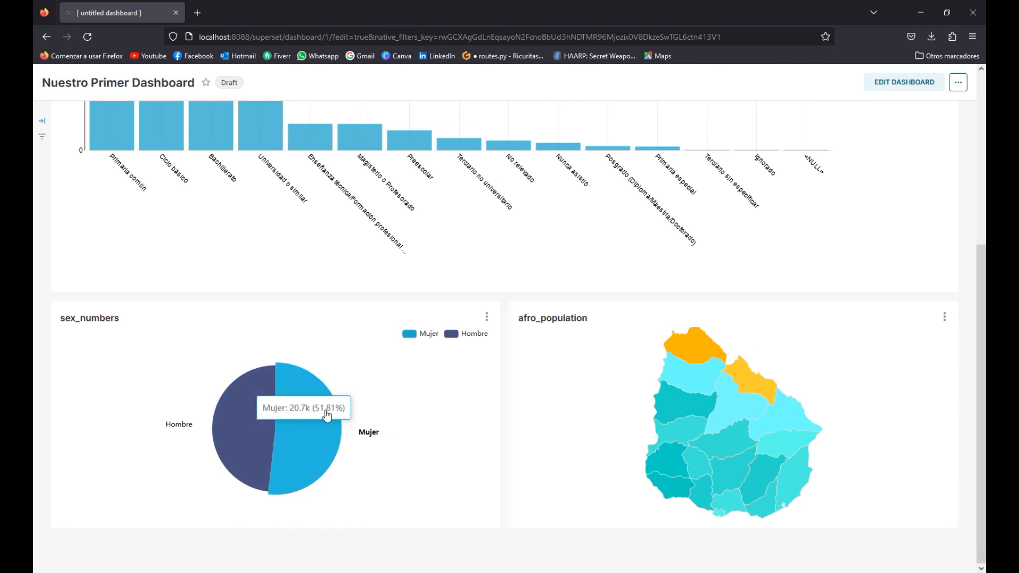
pyautogui.scroll(5, 353, 162)
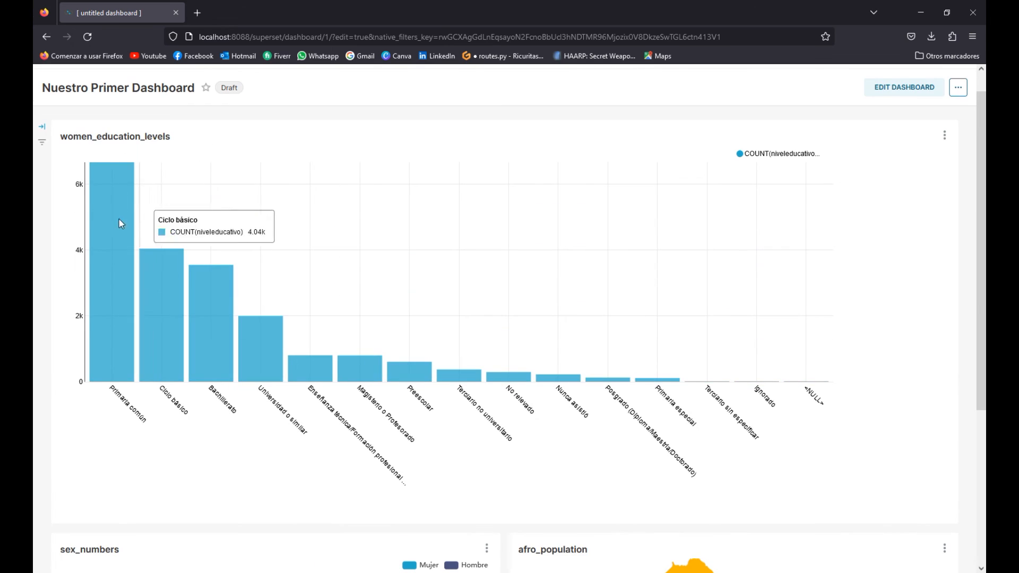
pyautogui.scroll(-4, 823, 246)
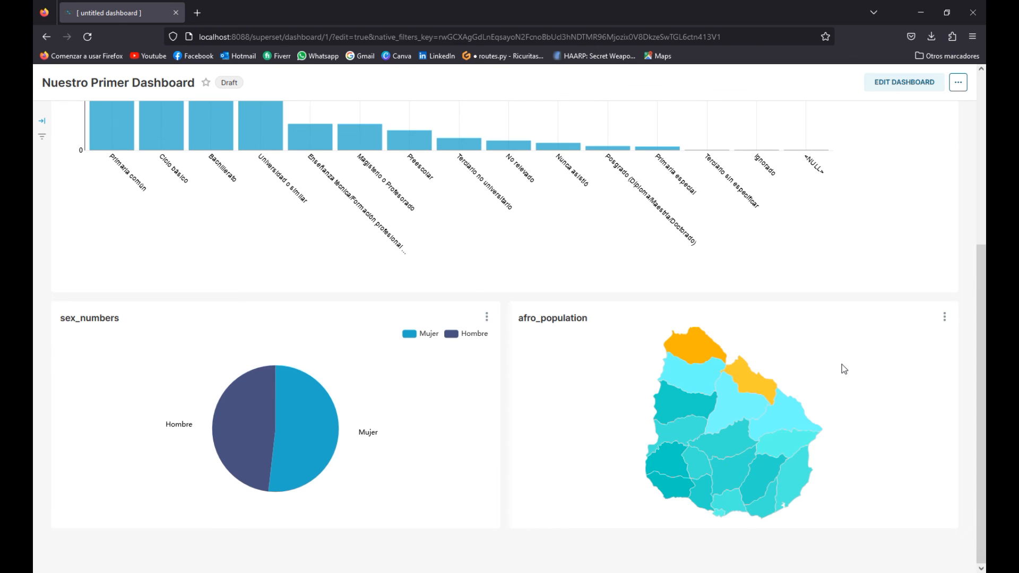
pyautogui.scroll(2, 850, 418)
pyautogui.scroll(3, 849, 417)
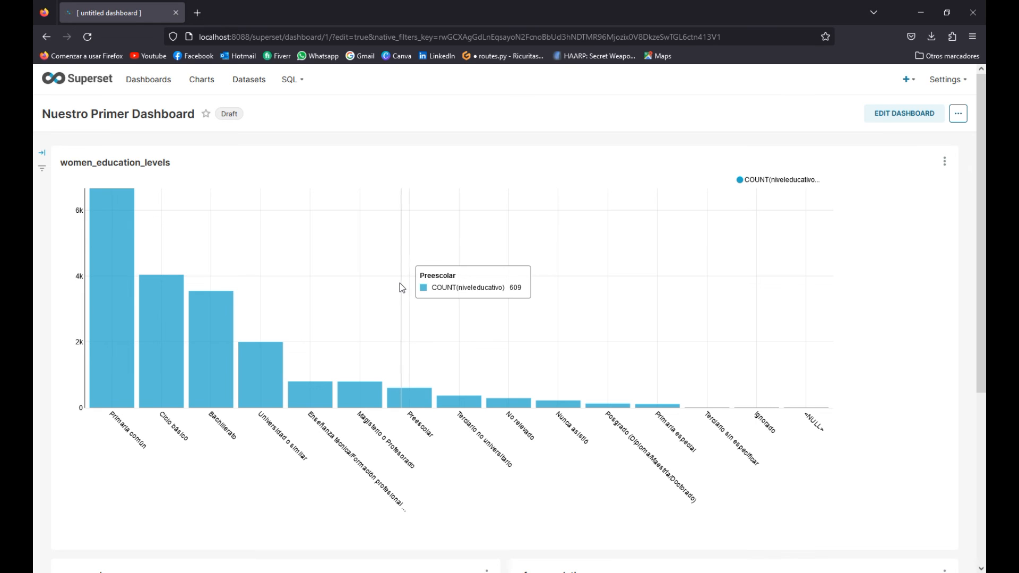
pyautogui.scroll(-5, 402, 283)
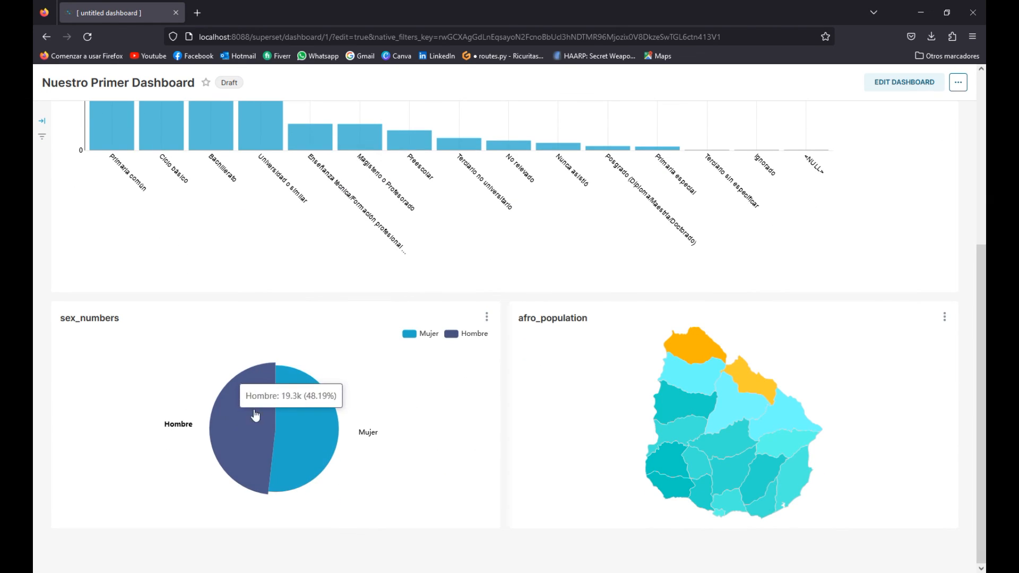
pyautogui.scroll(5, 572, 323)
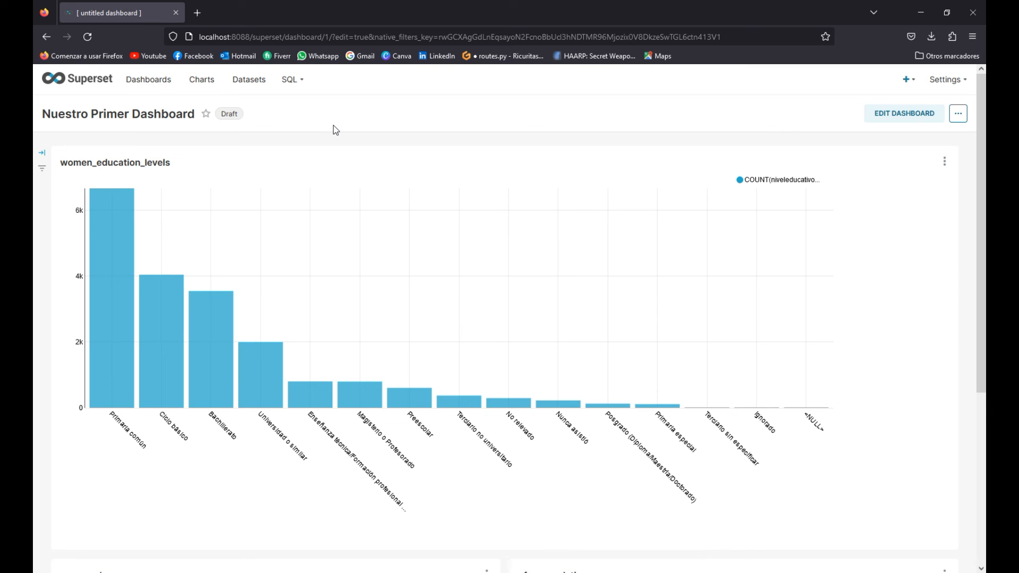
pyautogui.moveTo(295, 85)
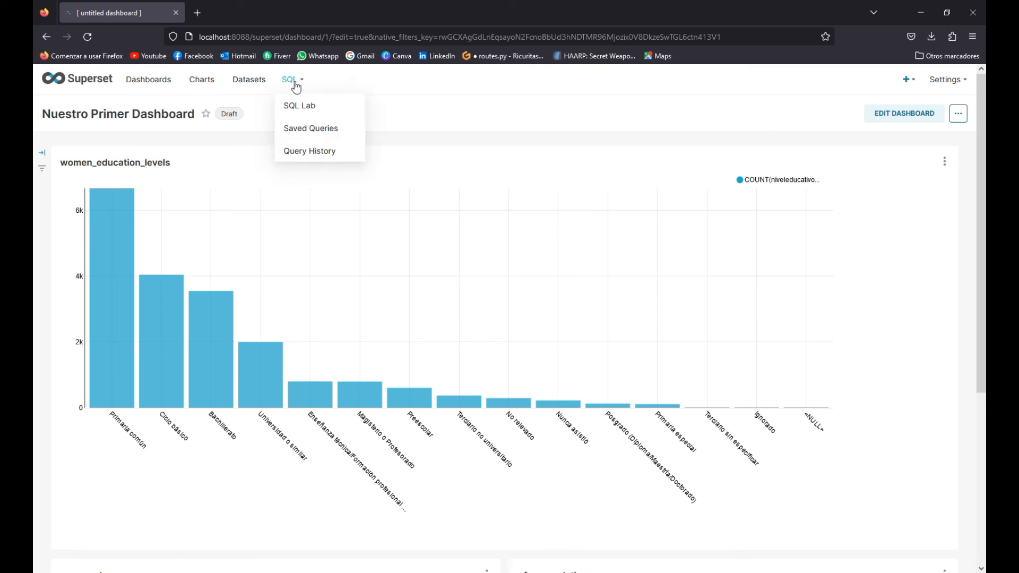
pyautogui.scroll(-3, 260, 355)
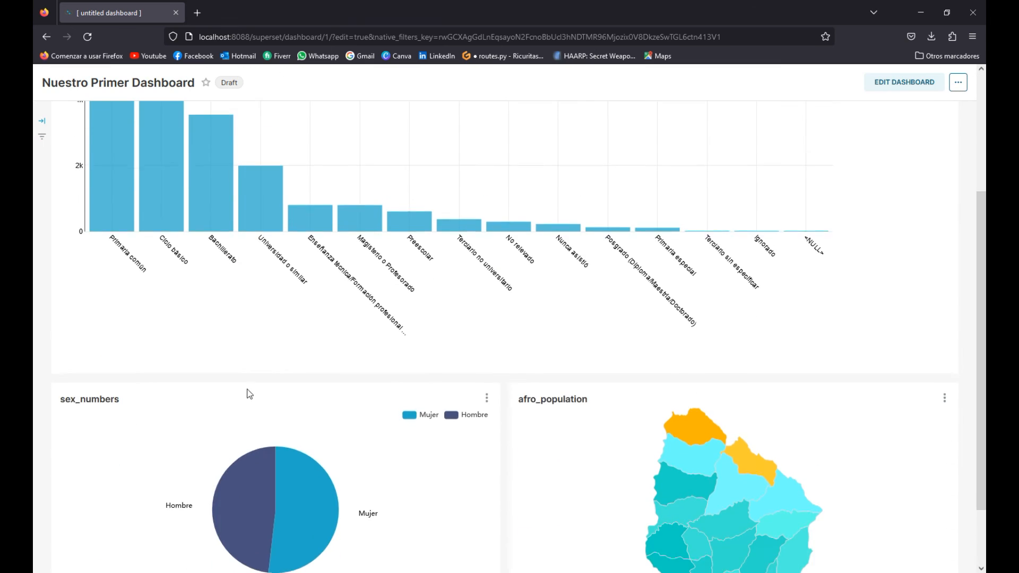
pyautogui.scroll(-2, 260, 356)
pyautogui.scroll(2, 398, 361)
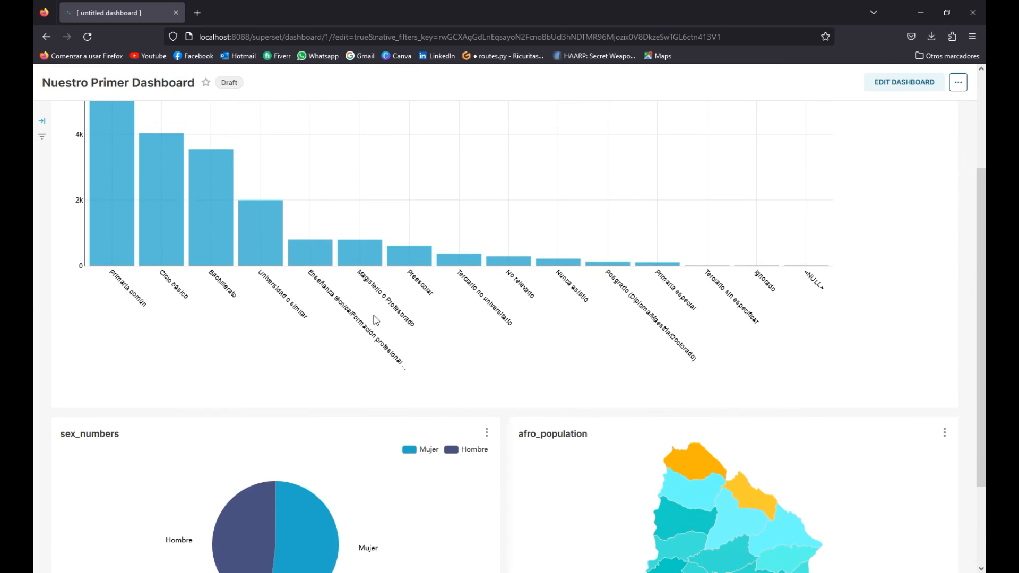
# Look over the whole Nuestro Primer Dashboard once more, from the women_education_levels chart to the sex_numbers and afro_population charts.
pyautogui.scroll(3, 294, 246)
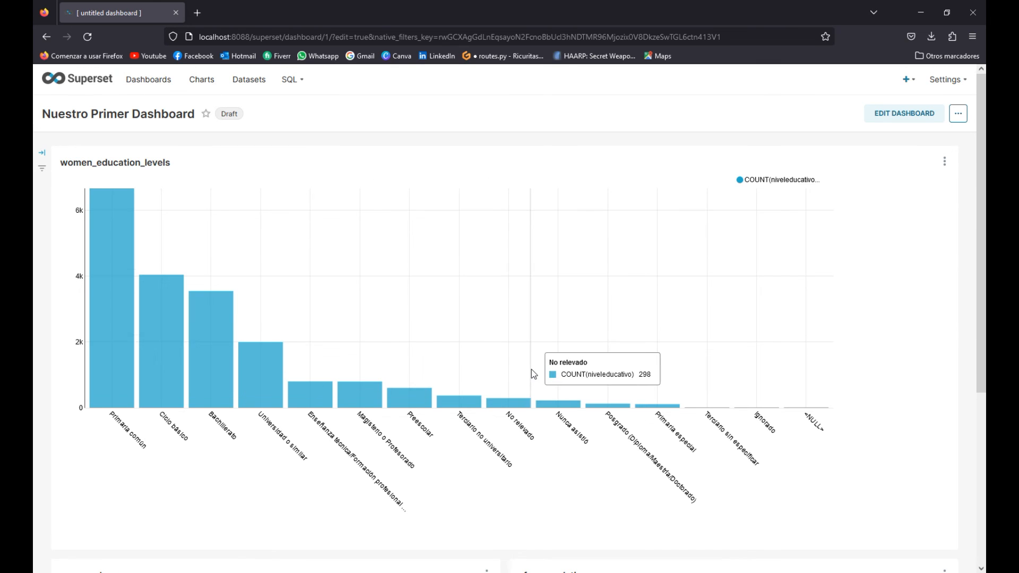
pyautogui.scroll(-5, 526, 369)
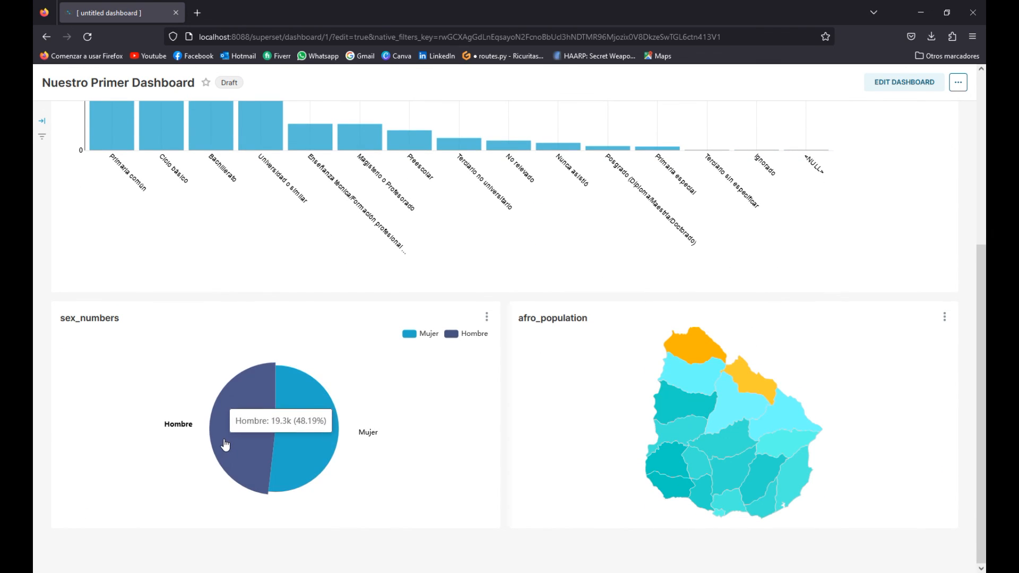
pyautogui.scroll(3, 527, 388)
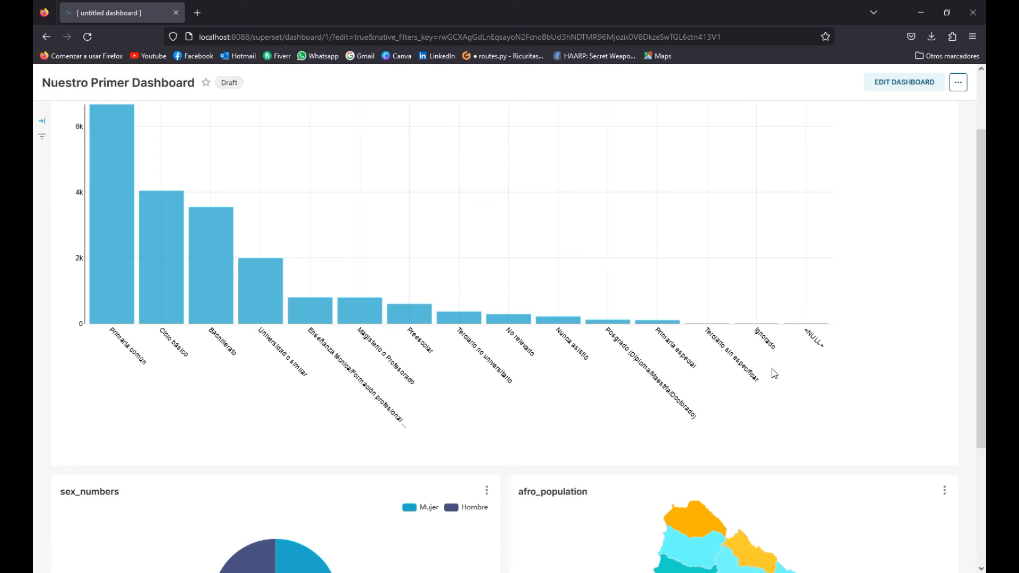
pyautogui.scroll(2, 769, 376)
pyautogui.moveTo(770, 379)
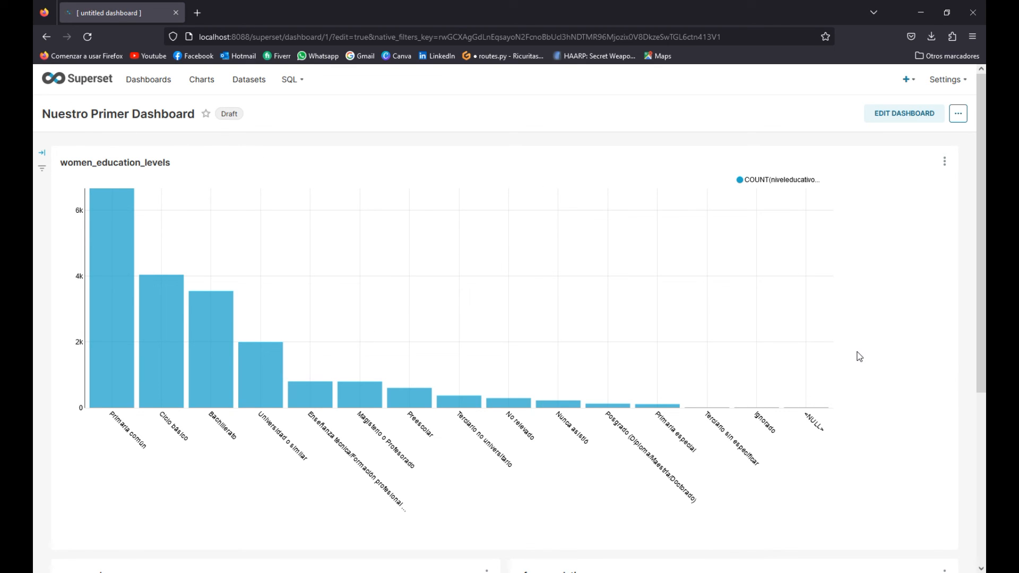
pyautogui.scroll(-2, 859, 356)
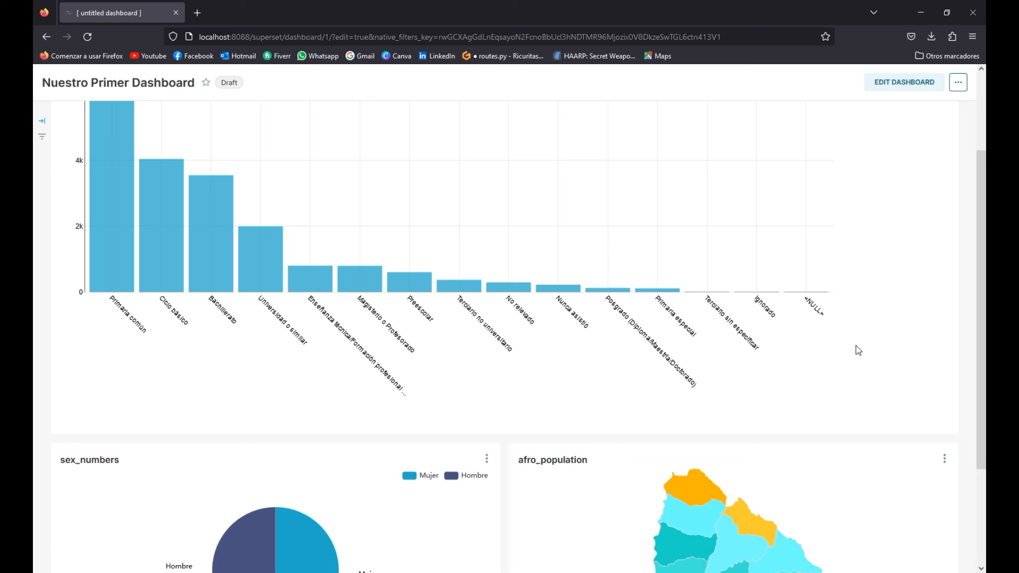
pyautogui.scroll(-3, 761, 360)
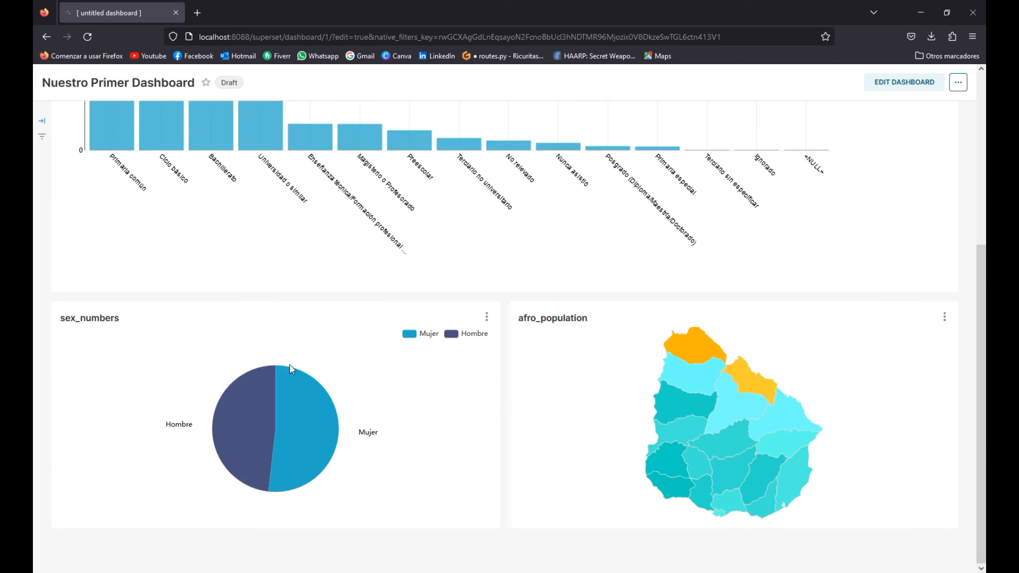
pyautogui.scroll(5, 531, 387)
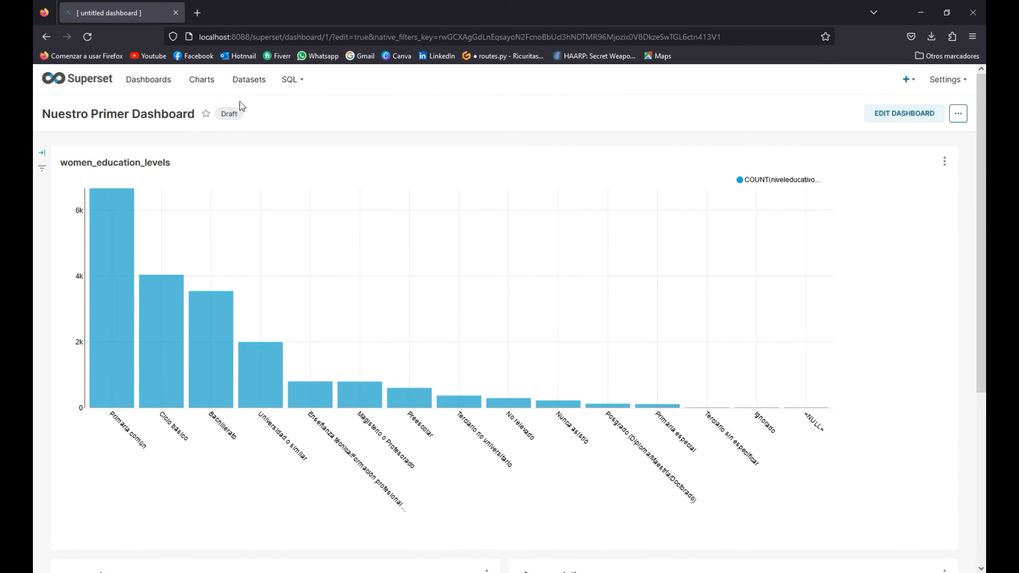
pyautogui.scroll(-3, 515, 310)
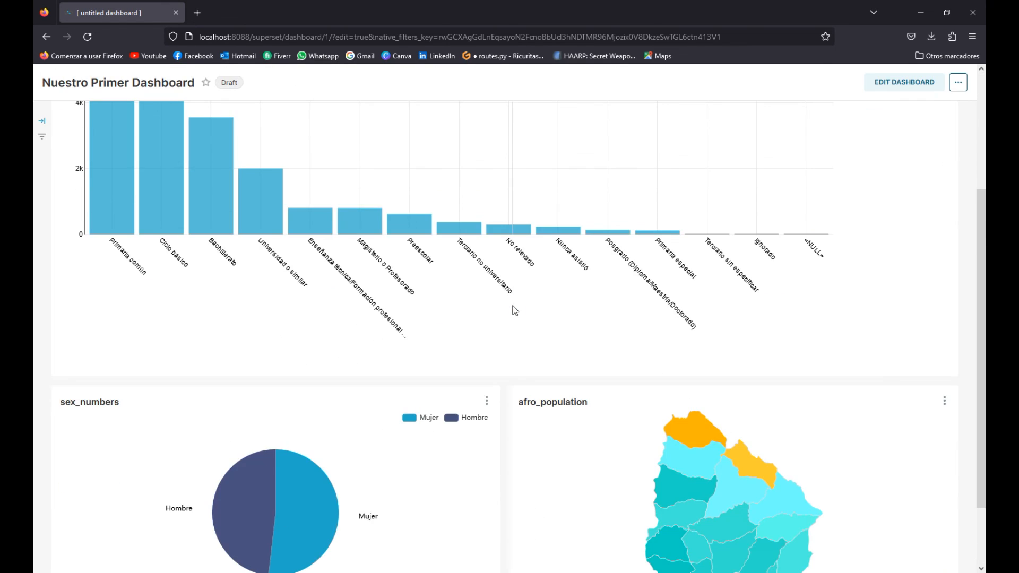
pyautogui.scroll(-2, 509, 311)
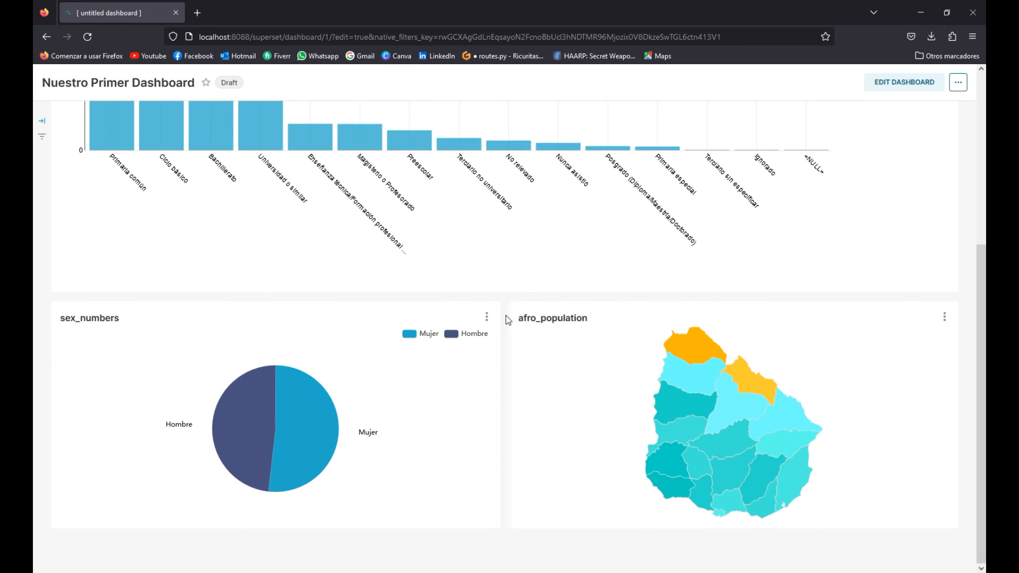